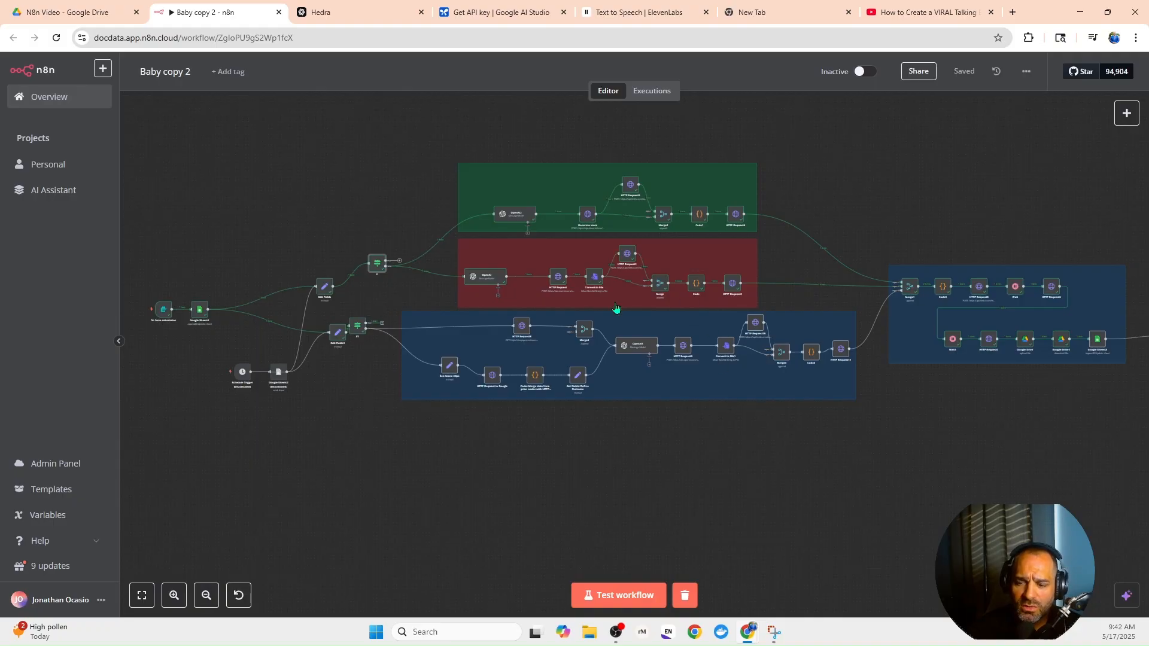
Run a test of the workflow and enter Gender Male, Ethnicity Mexican and HairStyle Short in the Baby Podcast Generator form.
{"action": "left_click", "coordinate": [635, 604]}
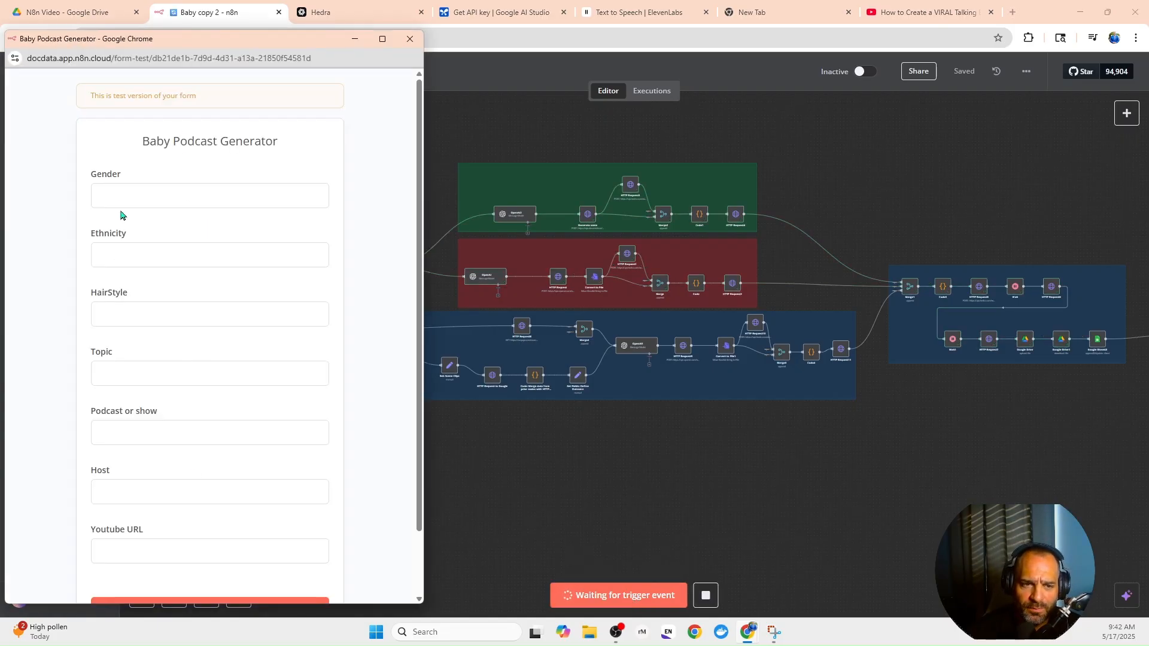
{"action": "left_click", "coordinate": [116, 193]}
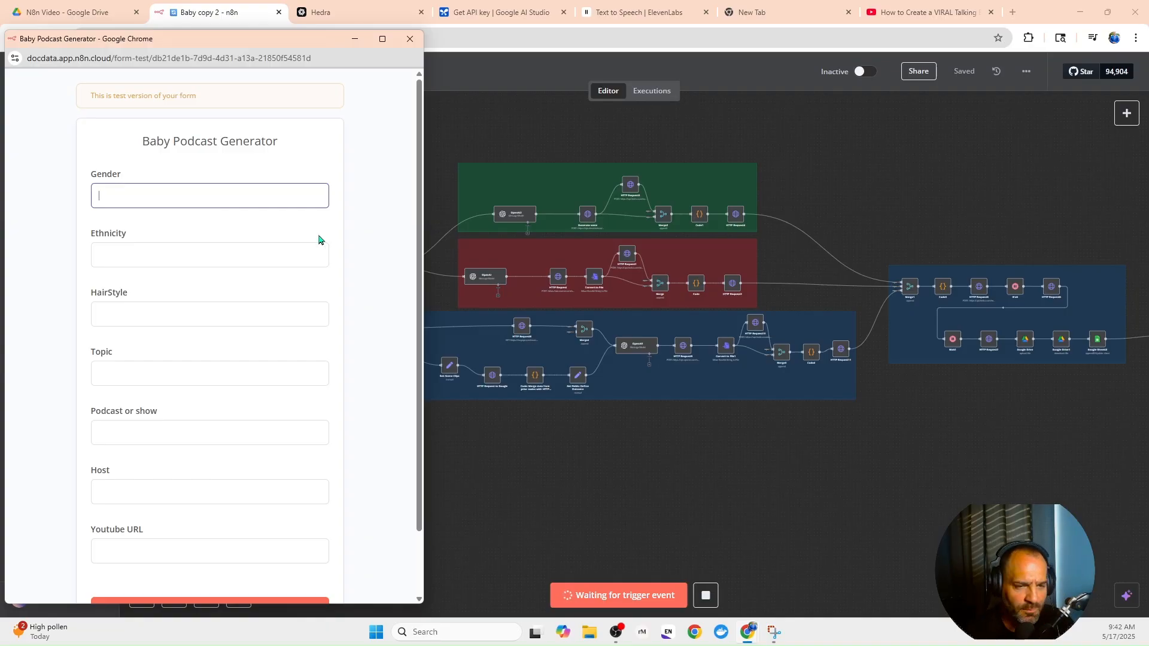
{"action": "type", "text": "Male"}
{"action": "key", "text": "Tab"}
{"action": "type", "text": "Me"}
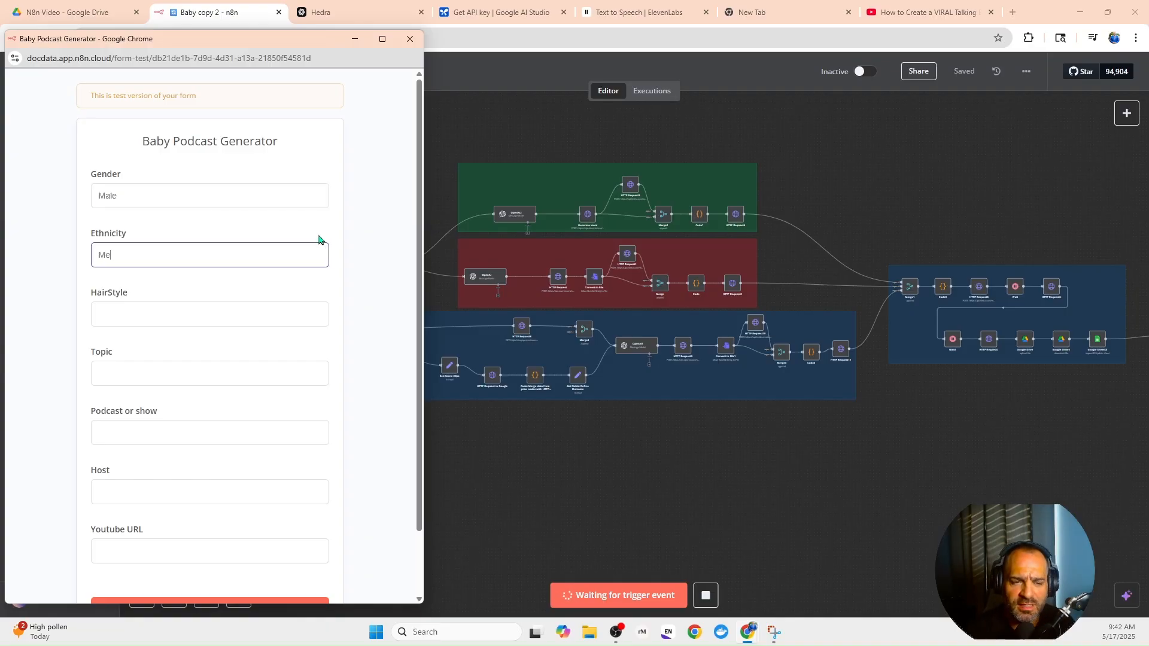
{"action": "type", "text": "xican"}
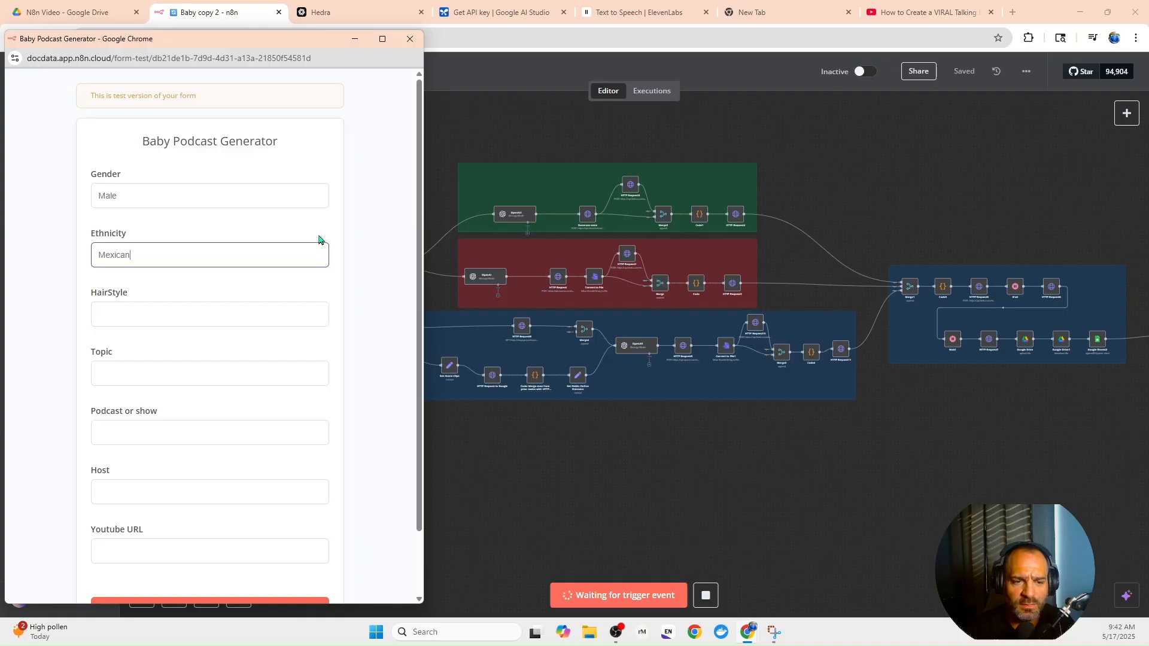
{"action": "left_click", "coordinate": [187, 316]}
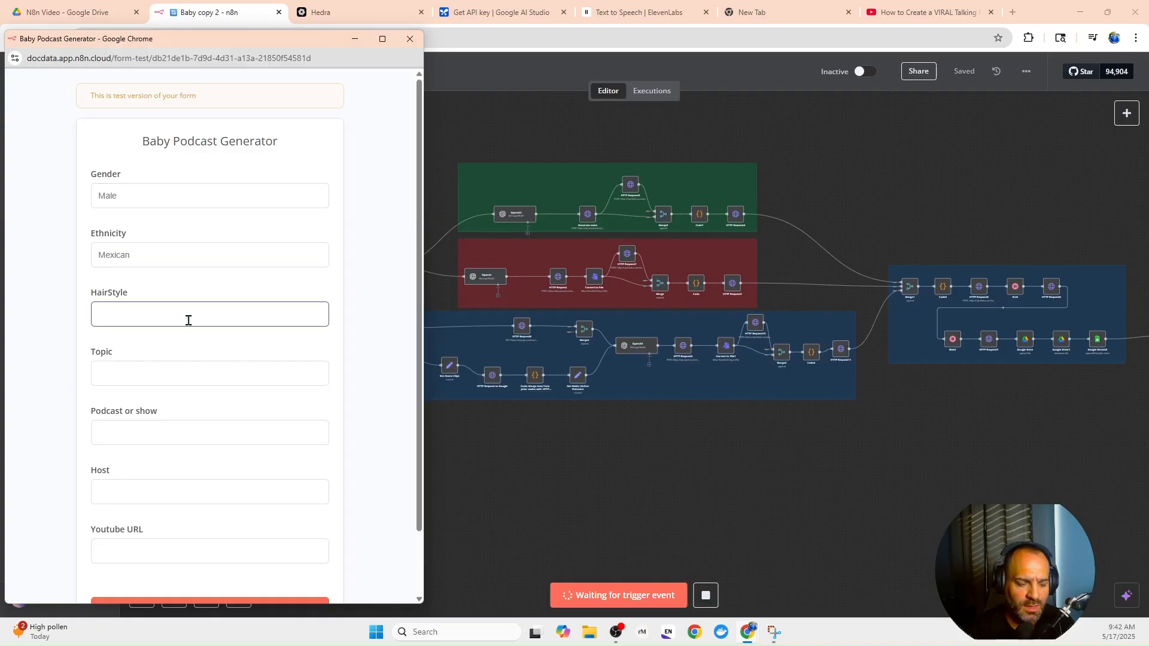
{"action": "type", "text": "Short"}
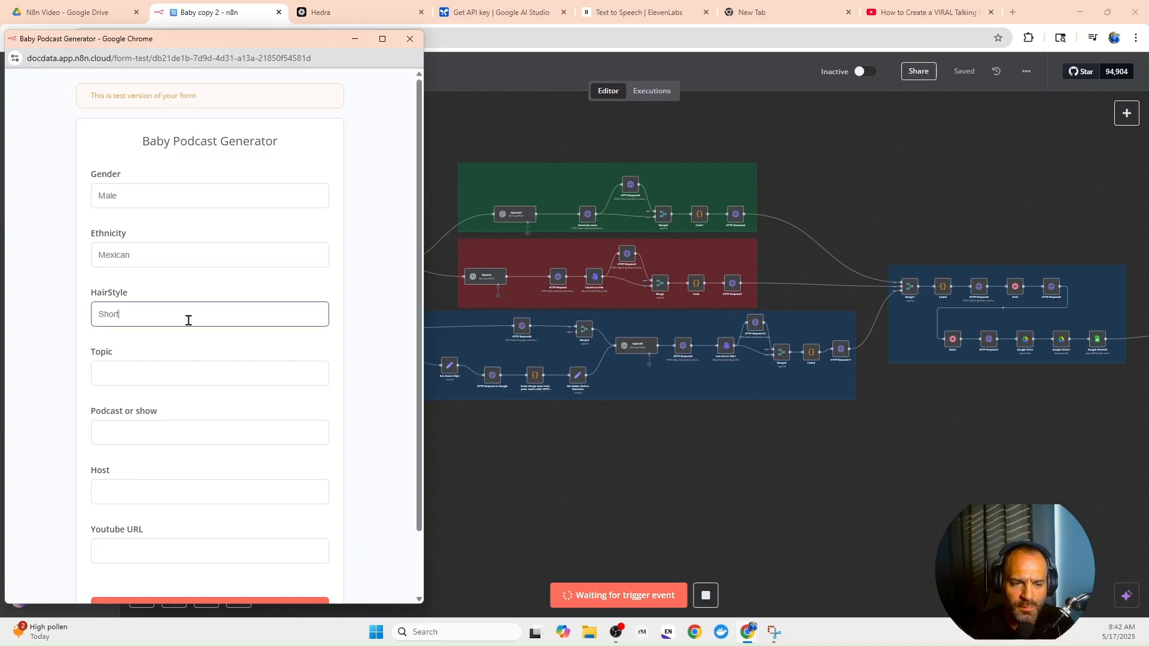
Enter the topic "Mexican history between 1920-1930", submit the form with the remaining fields blank and close the form window.
{"action": "key", "text": "Tab"}
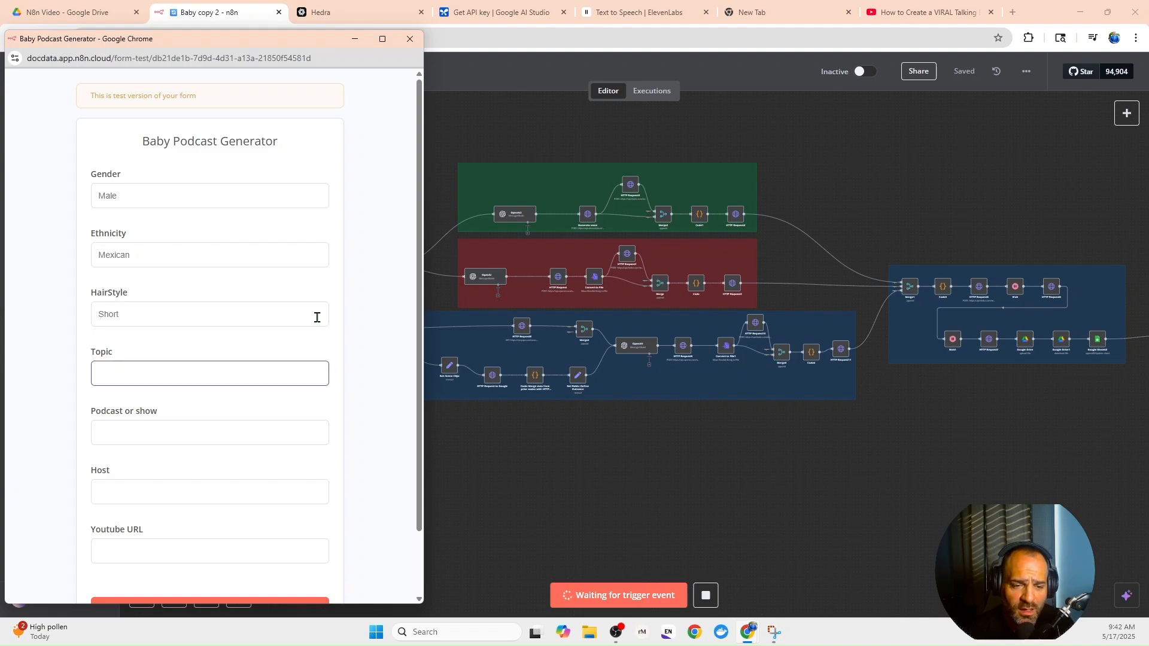
{"action": "type", "text": "M"}
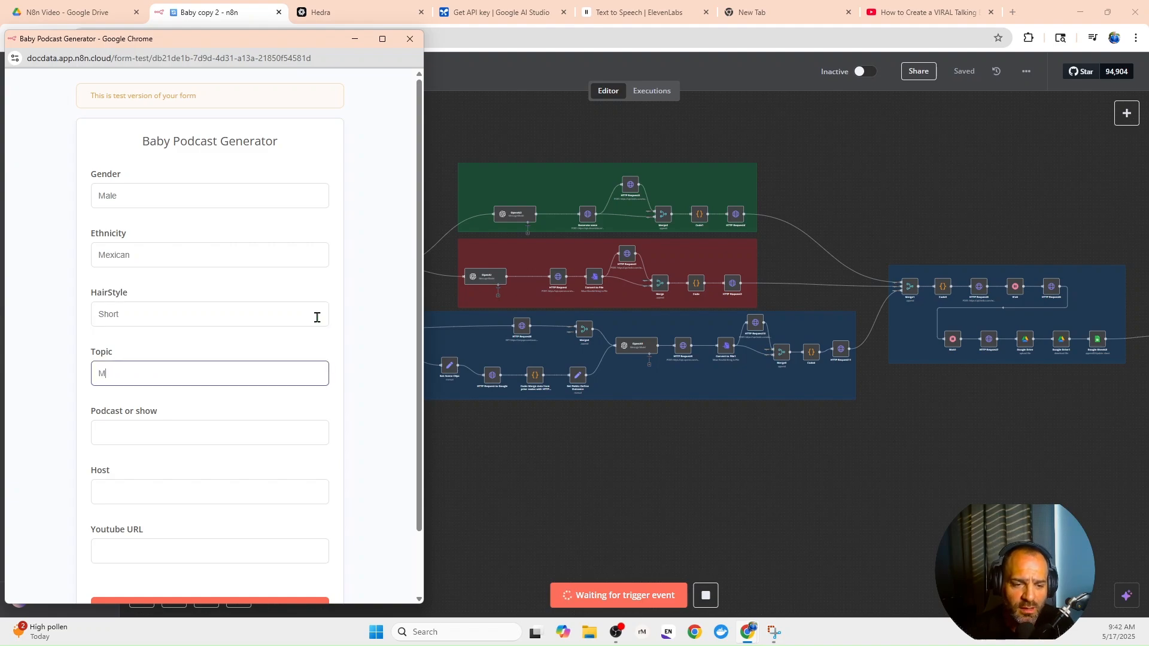
{"action": "type", "text": "exian"}
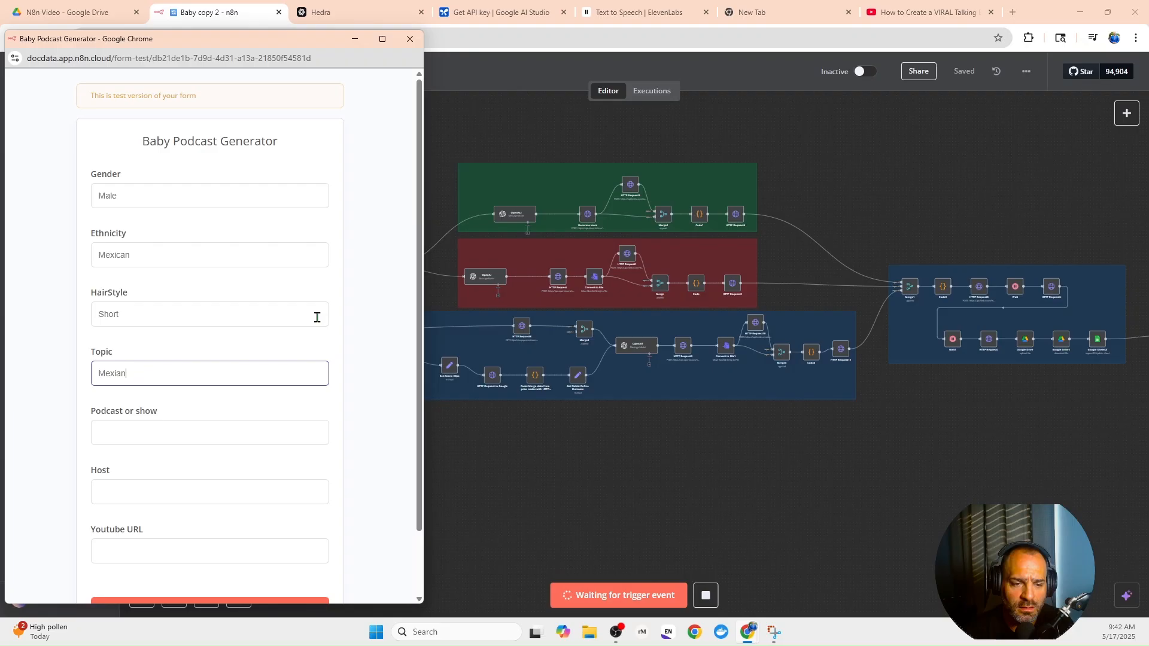
{"action": "key", "text": "BackSpace"}
{"action": "key", "text": "BackSpace"}
{"action": "type", "text": "c"}
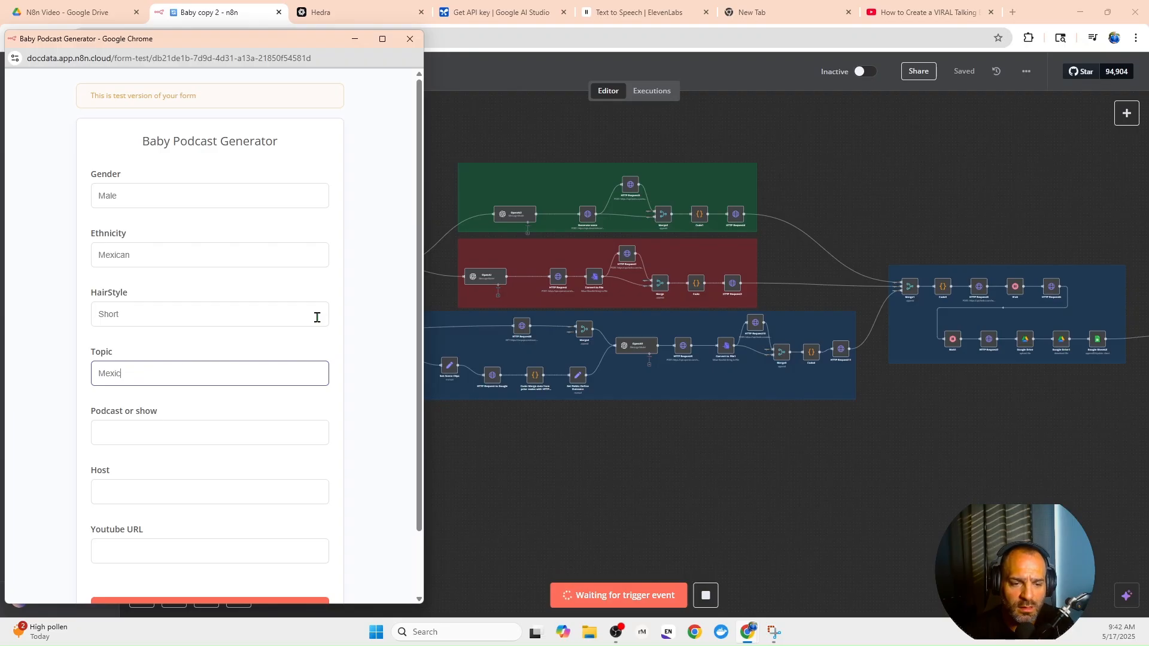
{"action": "type", "text": "an history b"}
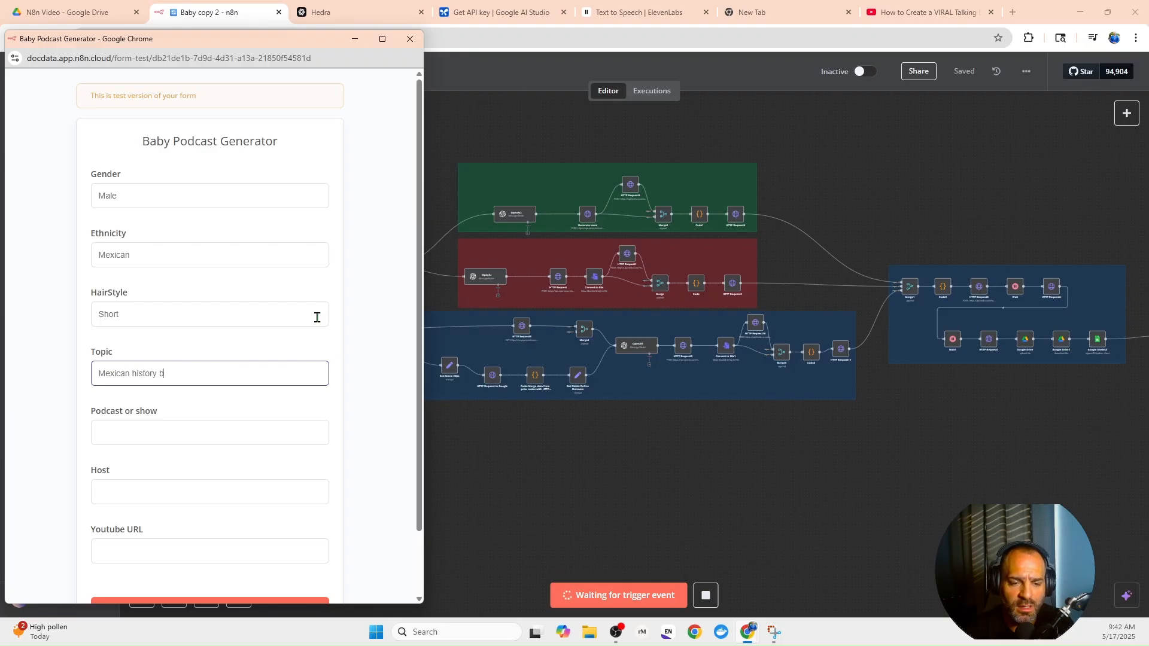
{"action": "type", "text": "etween 1"}
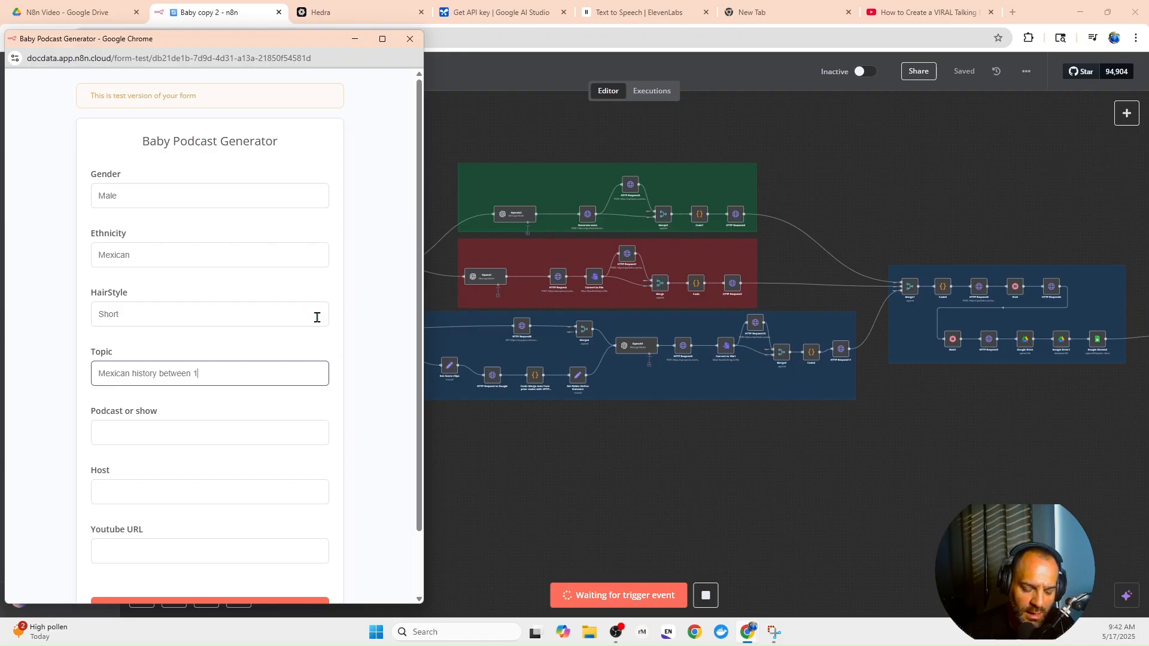
{"action": "type", "text": "920-193"}
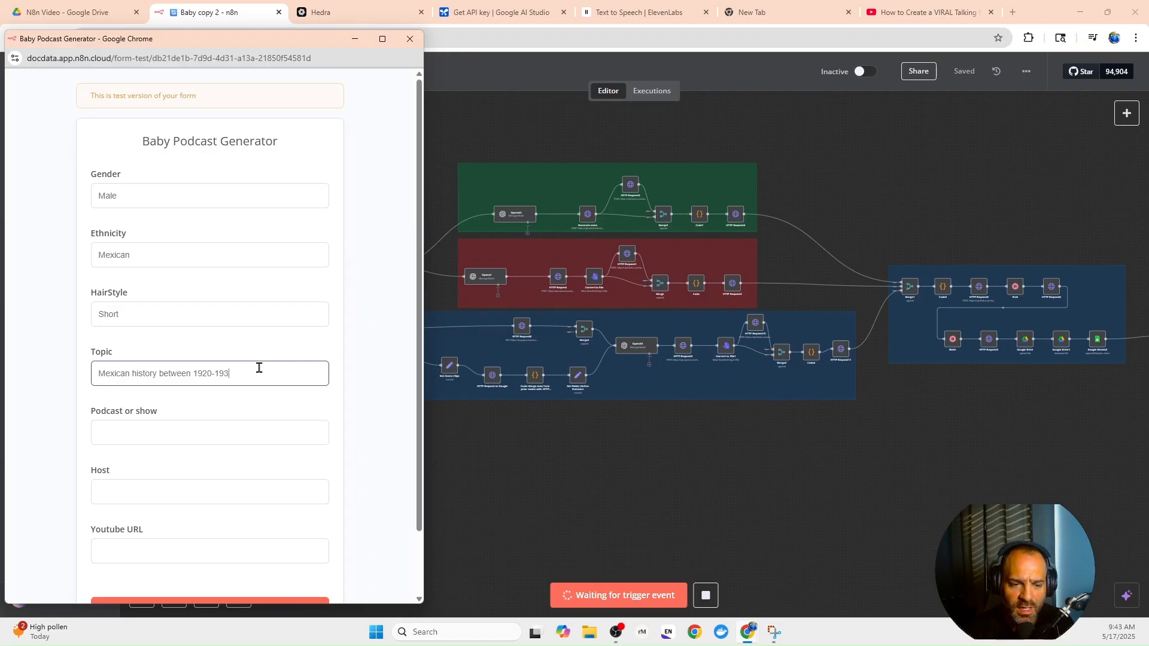
{"action": "scroll", "coordinate": [255, 362], "scroll_direction": "down", "scroll_amount": 1}
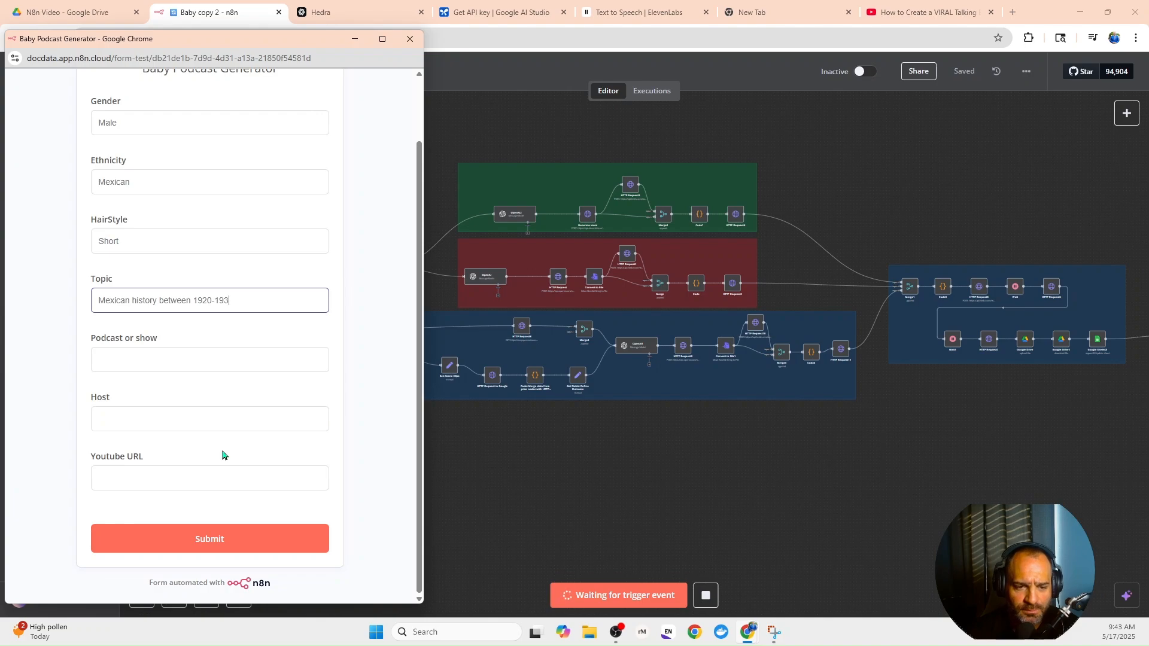
{"action": "type", "text": "0"}
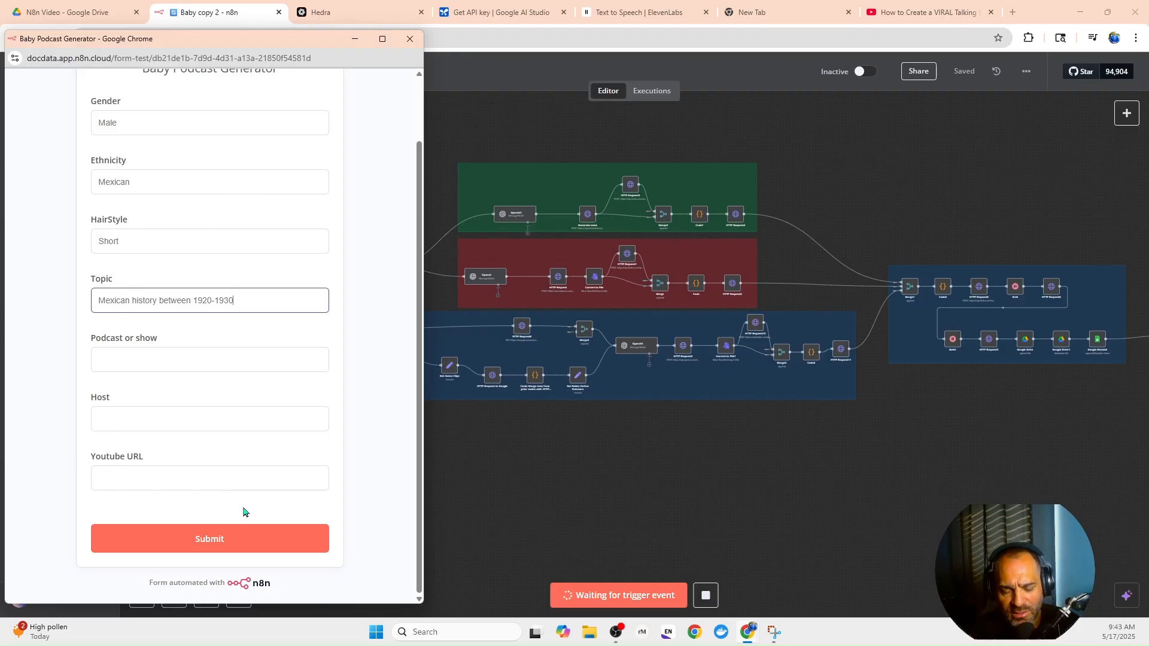
{"action": "left_click", "coordinate": [239, 539]}
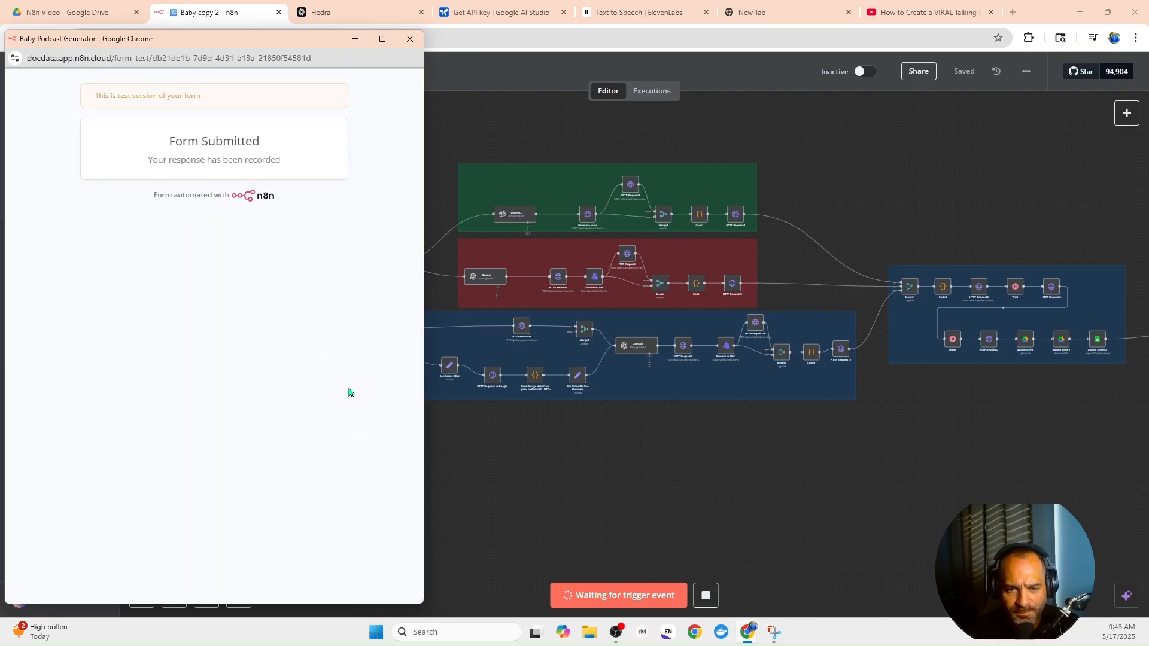
{"action": "left_click", "coordinate": [409, 39]}
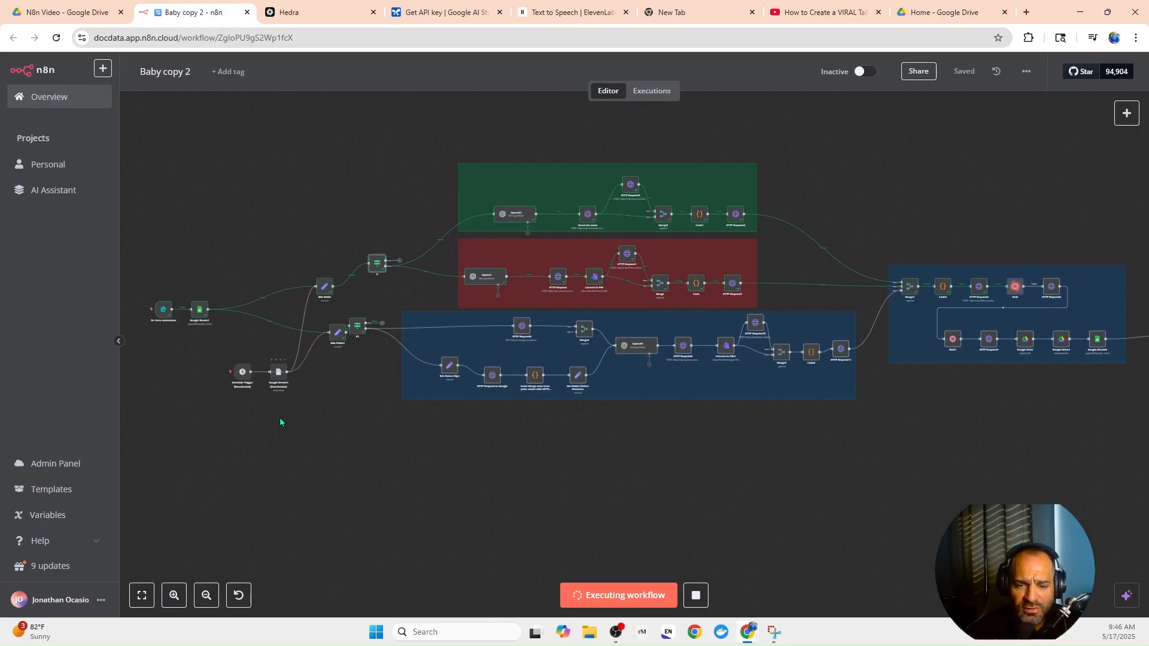
Move the deactivated schedule trigger and its Google Sheets node away from the main flow, and space the lower edit-fields and If nodes apart.
{"action": "left_click_drag", "start_coordinate": [299, 421], "coordinate": [130, 305]}
{"action": "left_click_drag", "start_coordinate": [260, 370], "coordinate": [224, 381]}
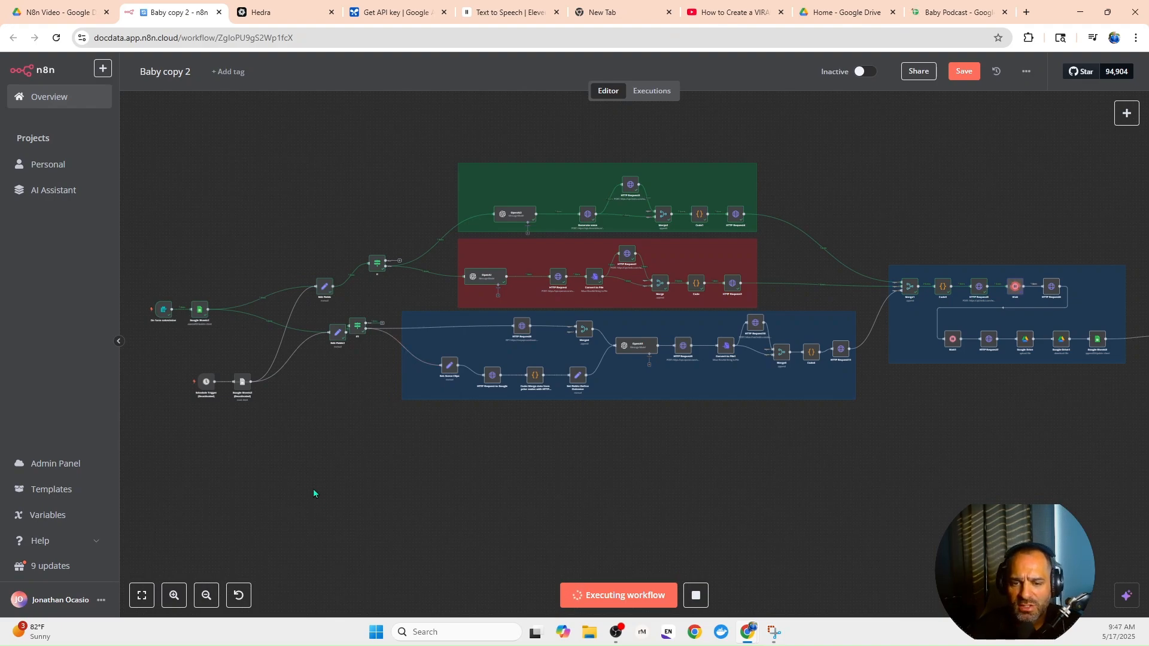
{"action": "left_click_drag", "start_coordinate": [338, 332], "coordinate": [375, 339]}
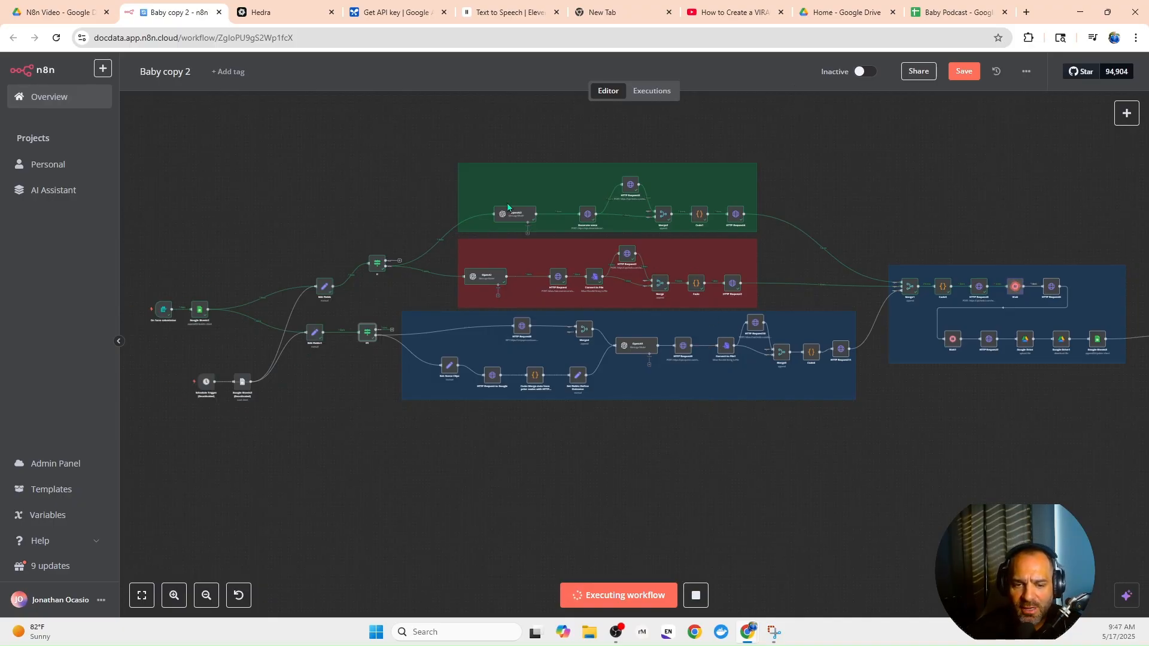
Switch to the Baby Podcast spreadsheet and widen the Topic and Date Submitted columns to fit their contents.
{"action": "left_click", "coordinate": [938, 13]}
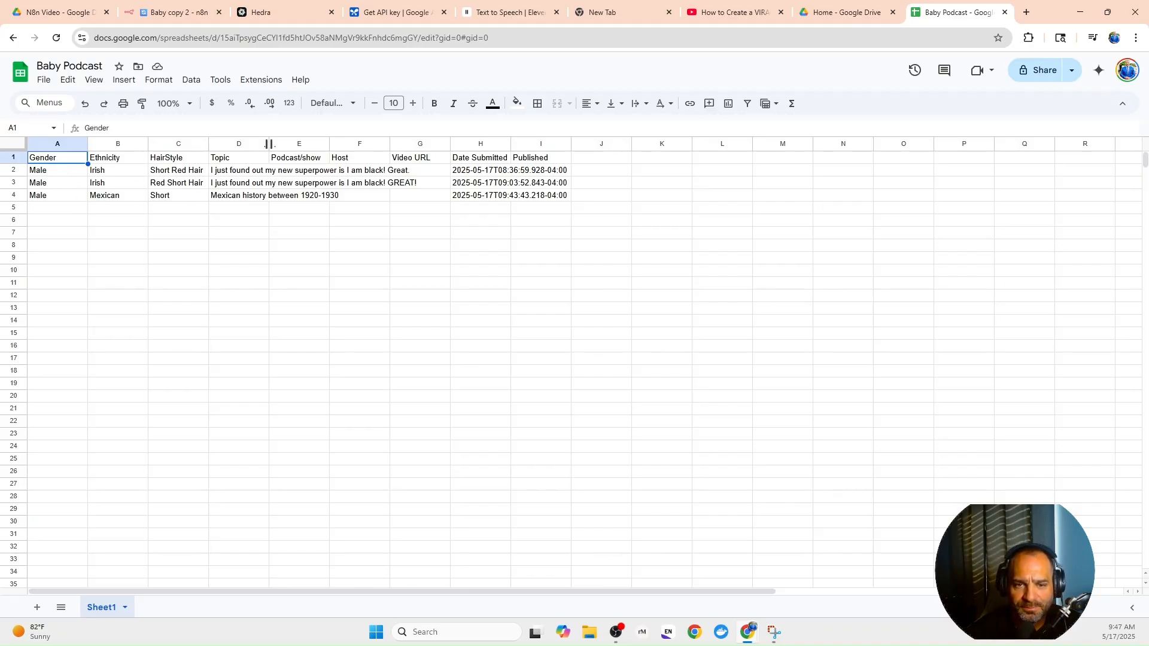
{"action": "left_click_drag", "start_coordinate": [269, 143], "coordinate": [269, 143]}
{"action": "double_click", "coordinate": [268, 143]}
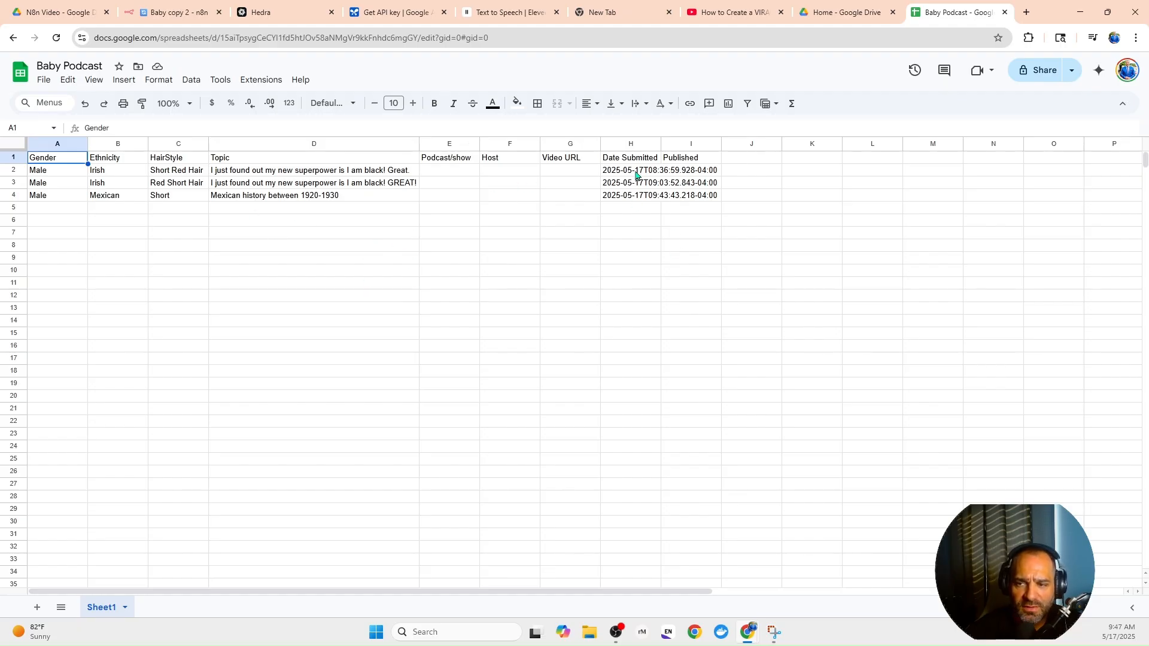
{"action": "left_click_drag", "start_coordinate": [661, 144], "coordinate": [736, 144]}
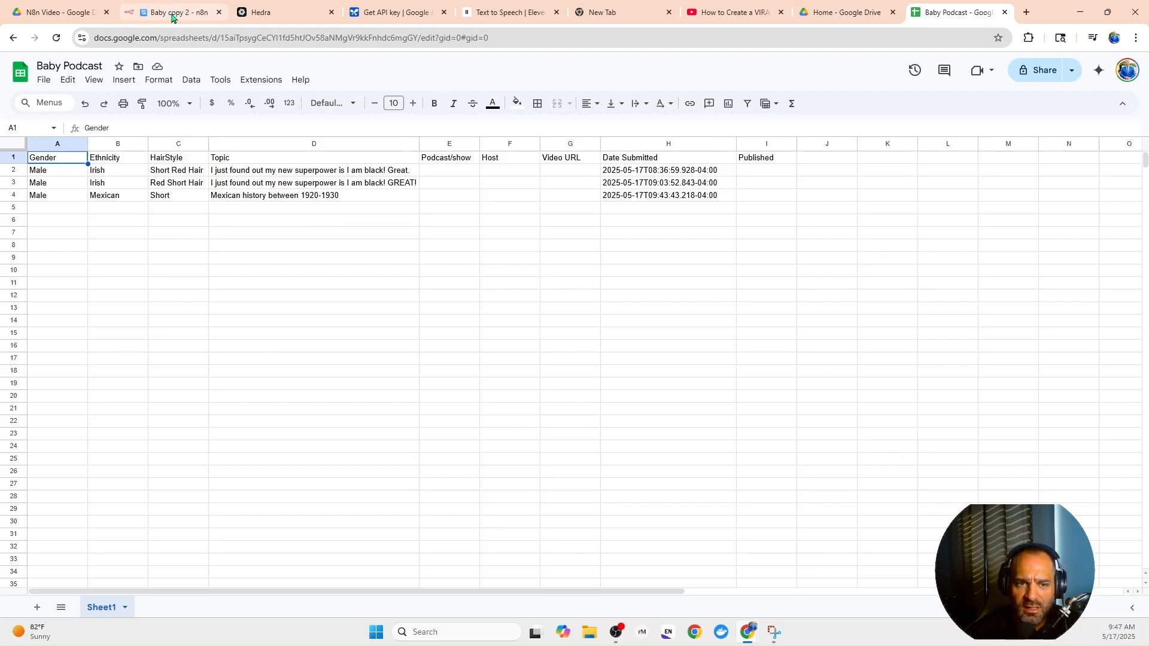
Check the workflow in n8n briefly, and fill Male from cell A4 down to A8 in the Baby Podcast sheet.
{"action": "left_click", "coordinate": [173, 12]}
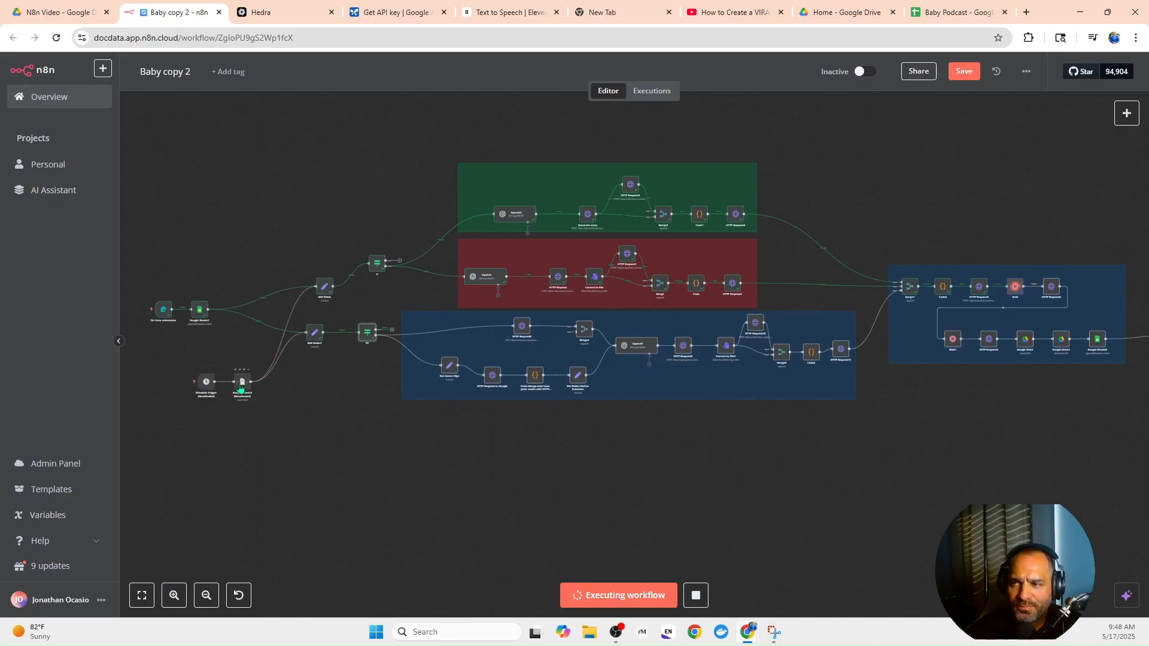
{"action": "left_click", "coordinate": [952, 20]}
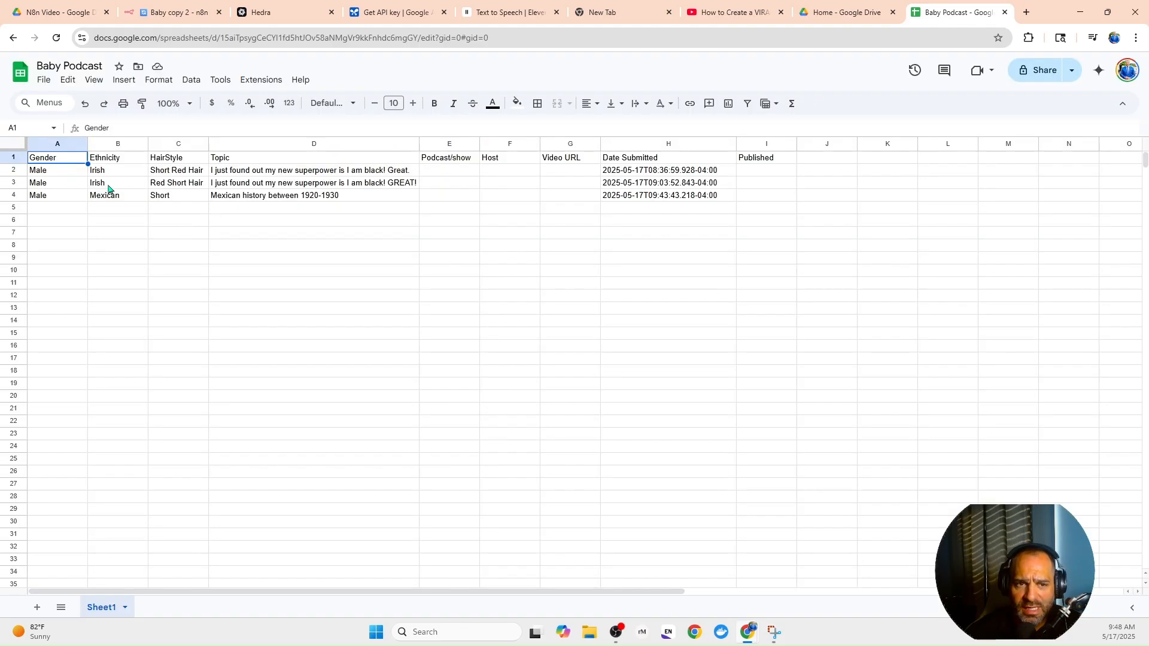
{"action": "left_click", "coordinate": [57, 220]}
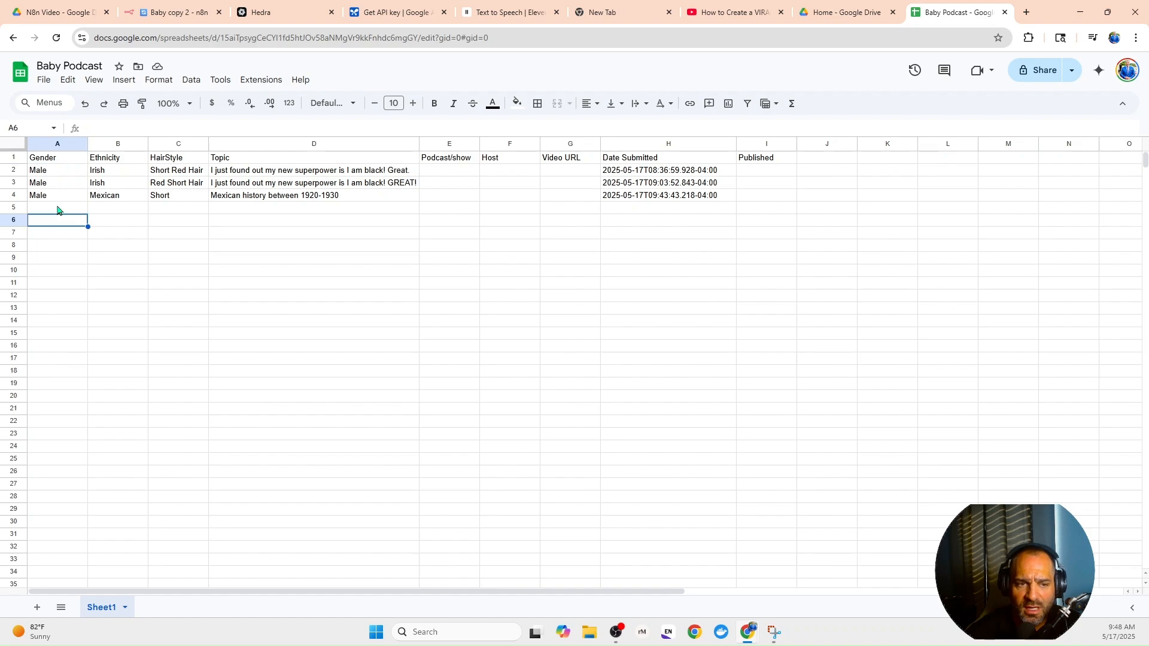
{"action": "left_click", "coordinate": [66, 195]}
{"action": "left_click_drag", "start_coordinate": [87, 202], "coordinate": [79, 248]}
{"action": "left_click_drag", "start_coordinate": [120, 371], "coordinate": [120, 233]}
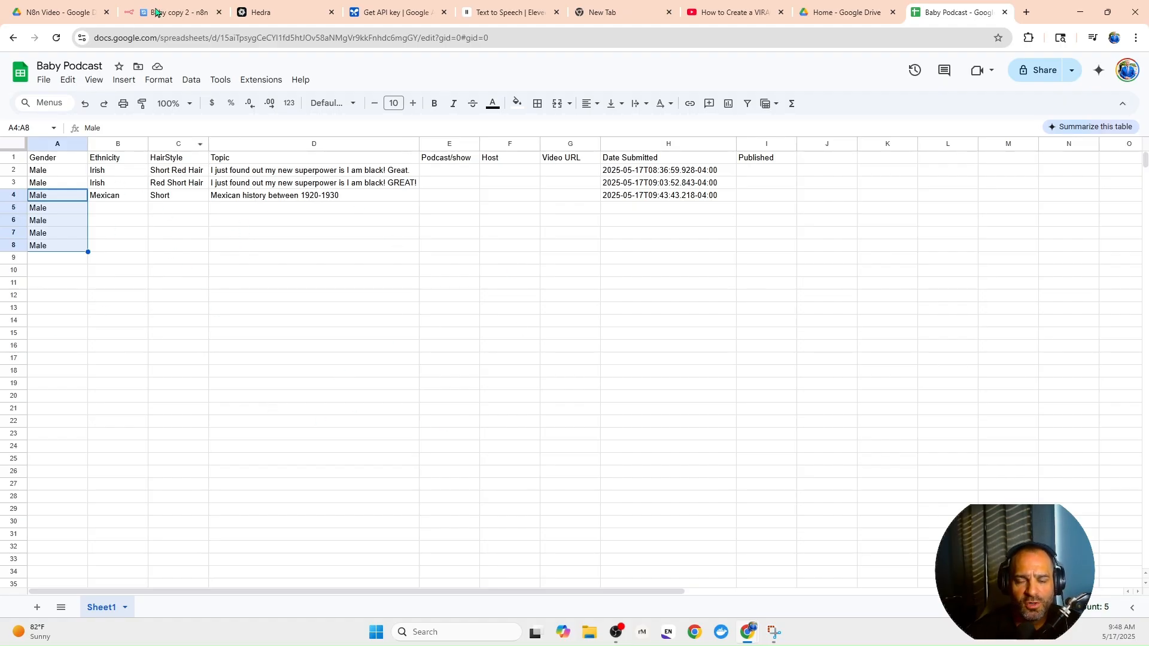
Switch to n8n and rename the new empty workflow as "Baby Vid 2".
{"action": "left_click", "coordinate": [133, 14]}
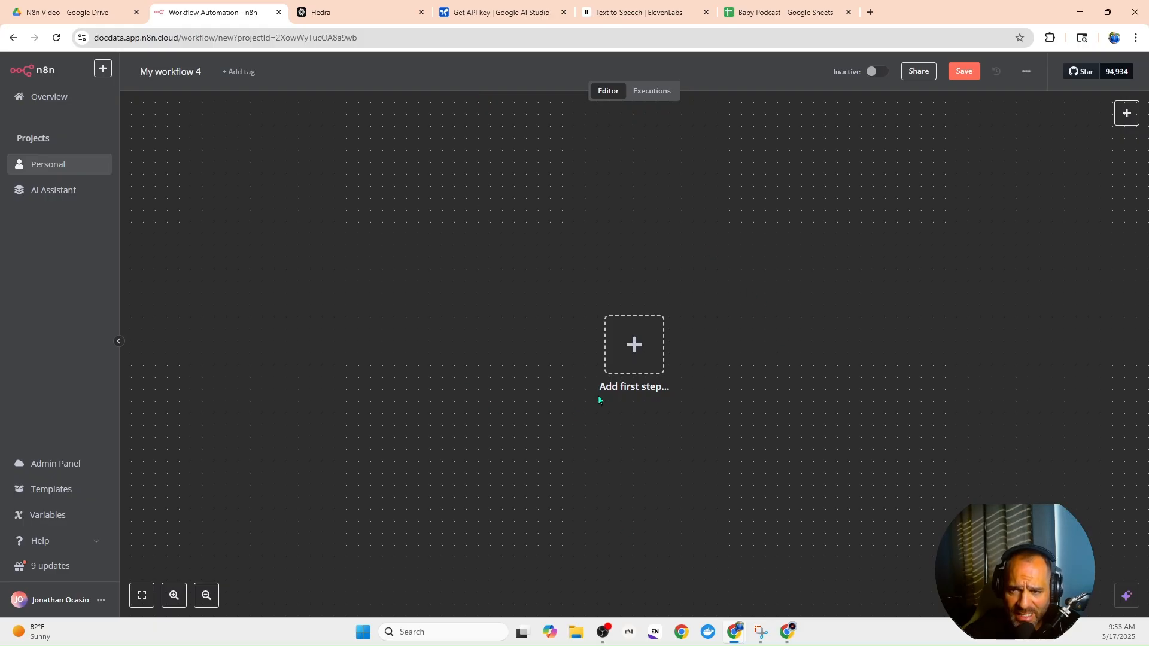
{"action": "left_click", "coordinate": [188, 73]}
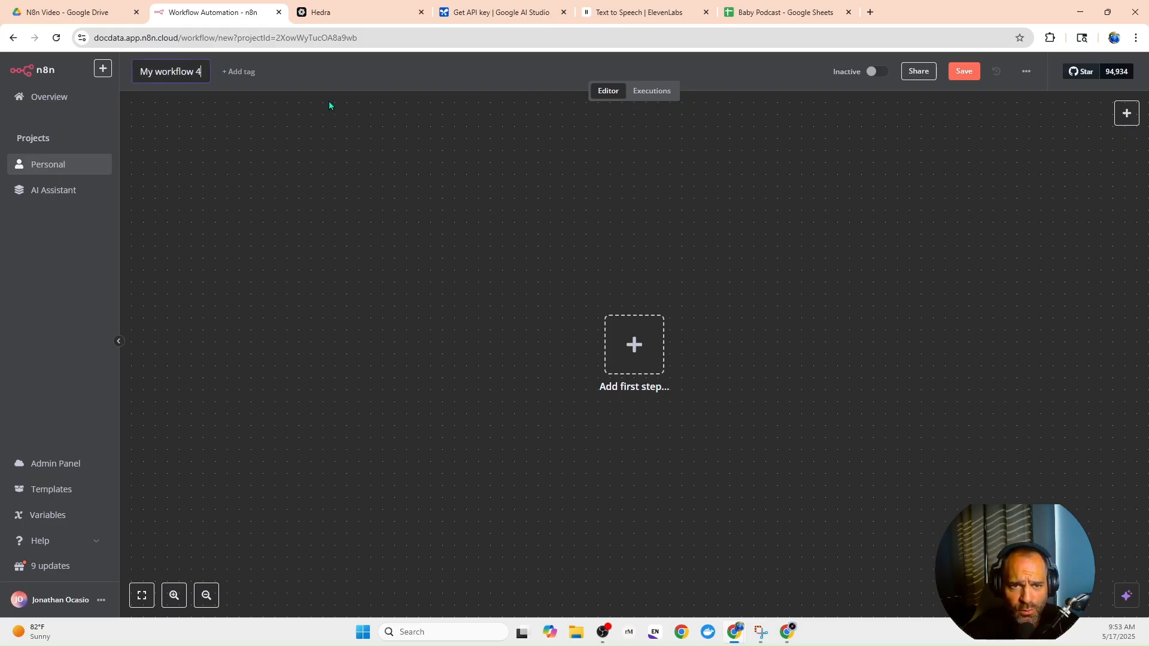
{"action": "key", "text": "BackSpace"}
{"action": "key", "text": "BackSpace"}
{"action": "key", "text": "BackSpace"}
{"action": "key", "text": "BackSpace"}
{"action": "key", "text": "BackSpace"}
{"action": "key", "text": "BackSpace"}
{"action": "key", "text": "BackSpace"}
{"action": "key", "text": "BackSpace"}
{"action": "key", "text": "BackSpace"}
{"action": "key", "text": "BackSpace"}
{"action": "key", "text": "BackSpace"}
{"action": "key", "text": "BackSpace"}
{"action": "key", "text": "BackSpace"}
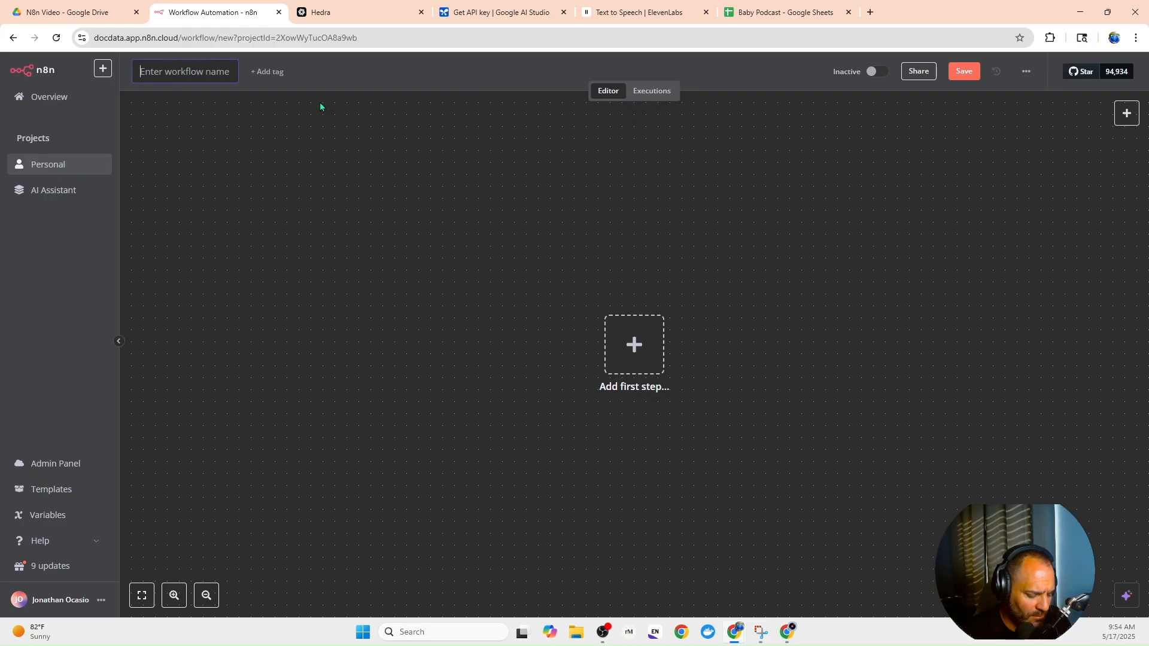
{"action": "type", "text": "Baby "}
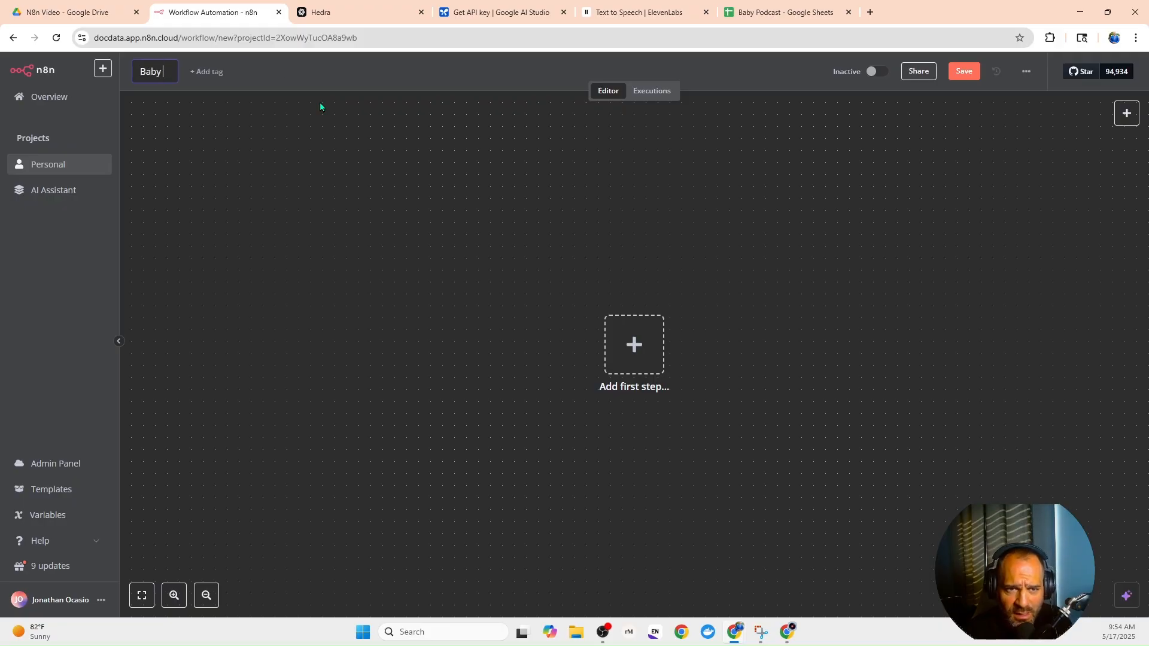
{"action": "type", "text": "TVi"}
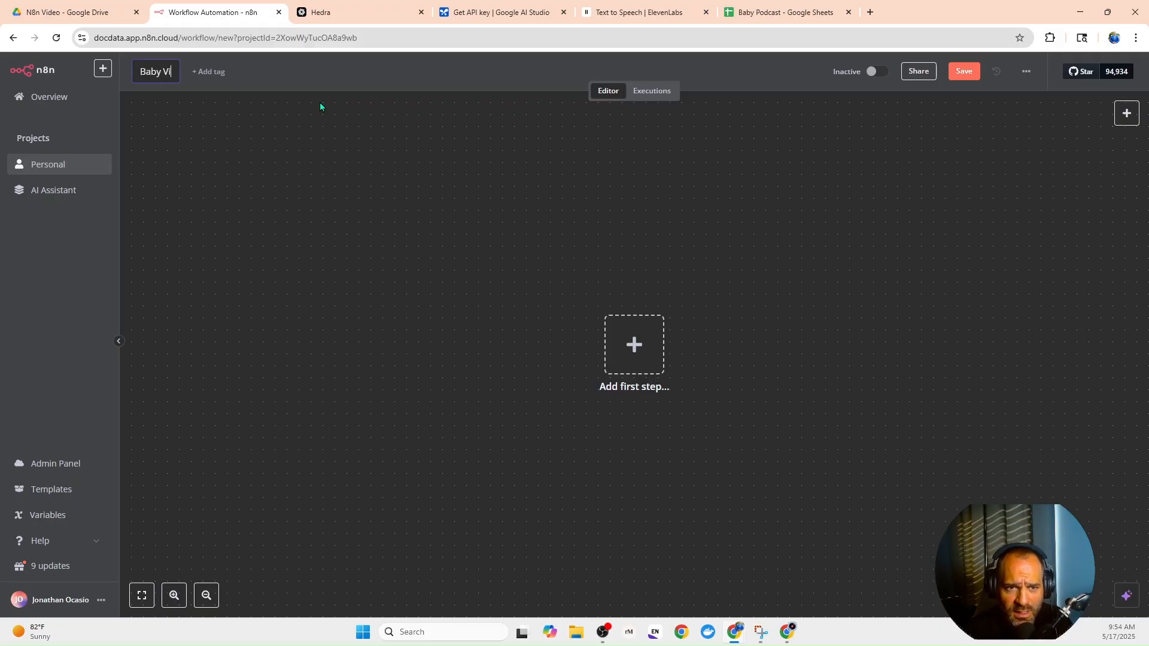
{"action": "type", "text": "d 2"}
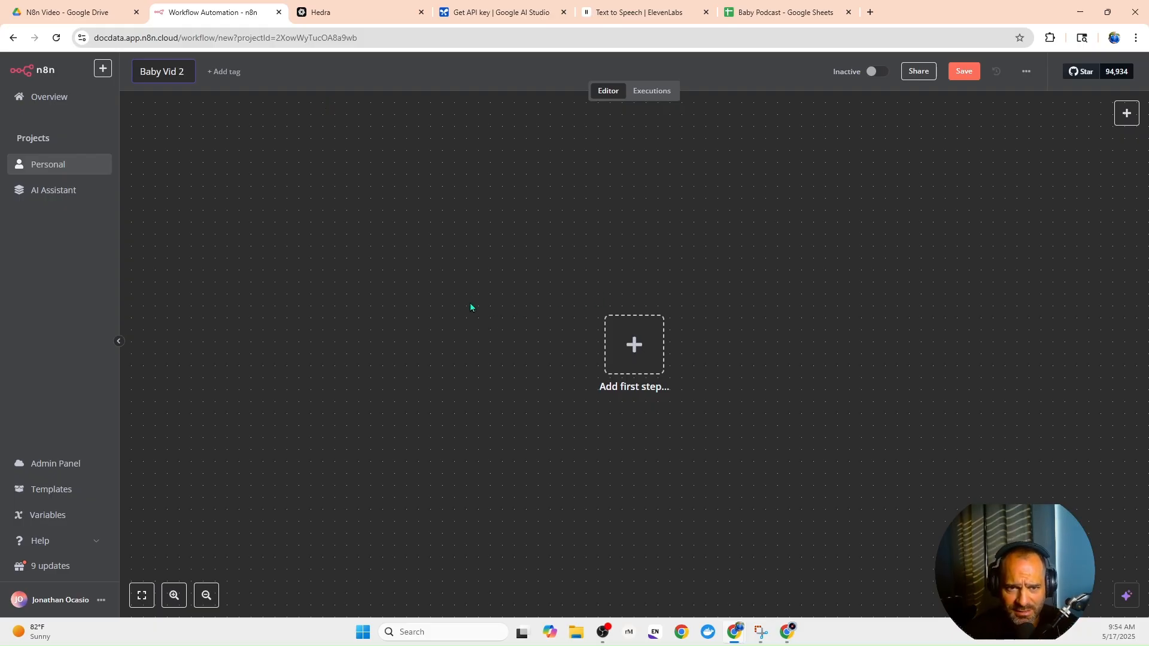
{"action": "left_click", "coordinate": [426, 318]}
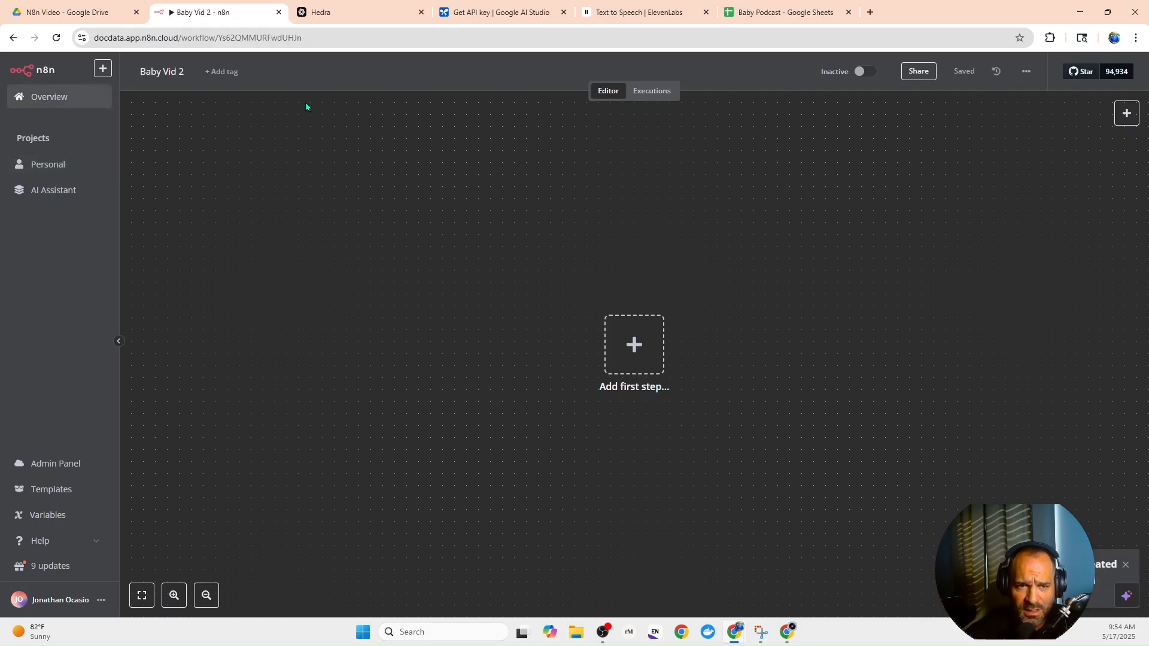
Show the Hedra API profile page and move the ElevenLabs browser tab directly beside it, ahead of Google AI Studio.
{"action": "left_click", "coordinate": [346, 15]}
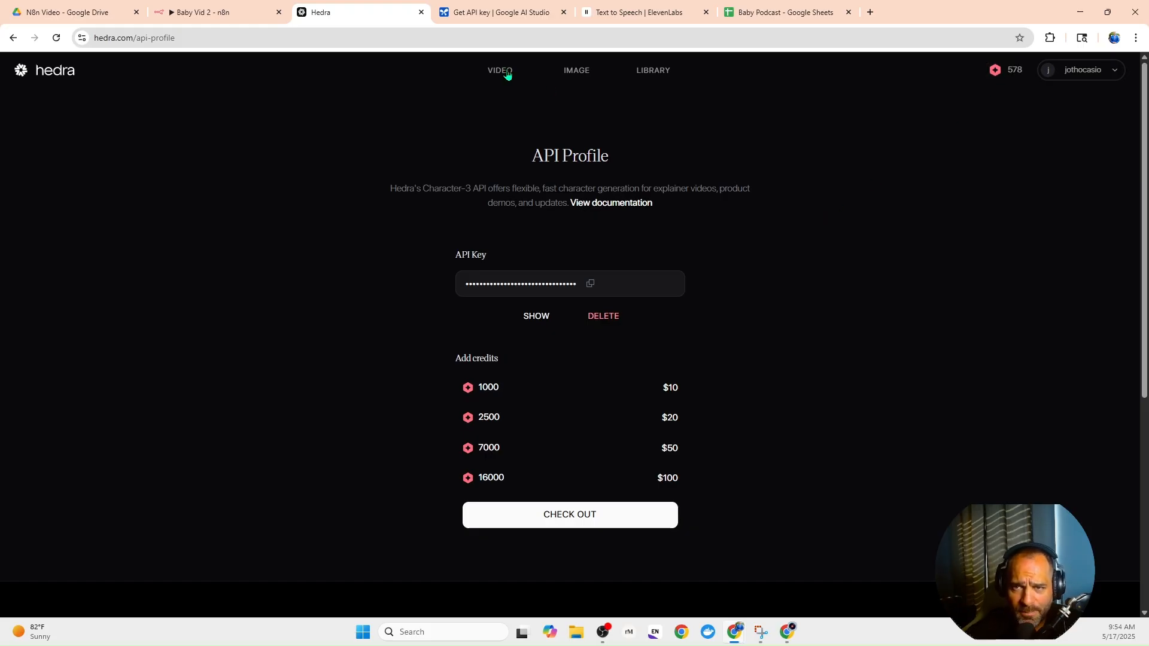
{"action": "left_click_drag", "start_coordinate": [610, 16], "coordinate": [490, 14]}
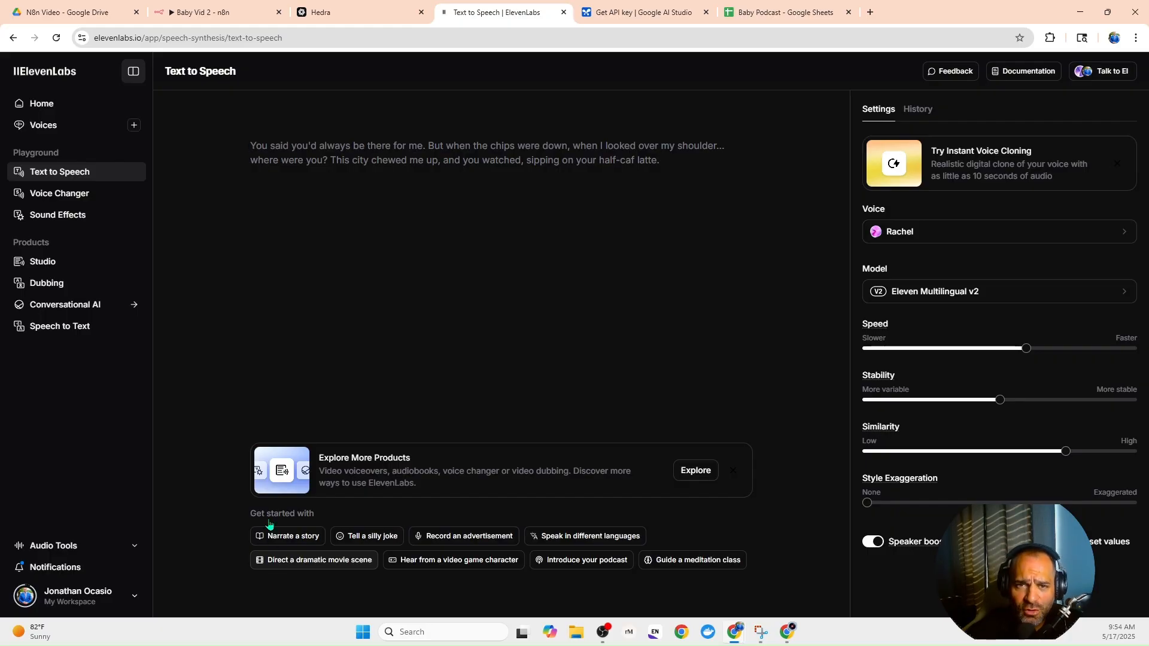
Show the ElevenLabs account menu where API keys are managed, and view the OpenAI platform playground in its own window.
{"action": "left_click", "coordinate": [135, 603]}
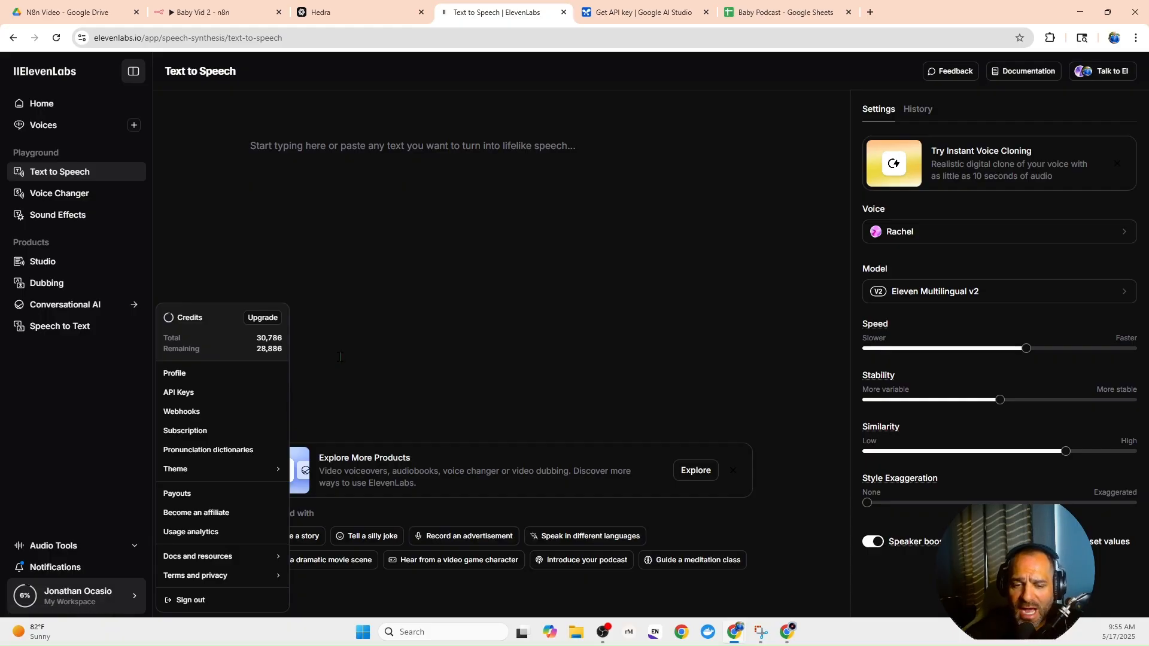
{"action": "left_click", "coordinate": [347, 354]}
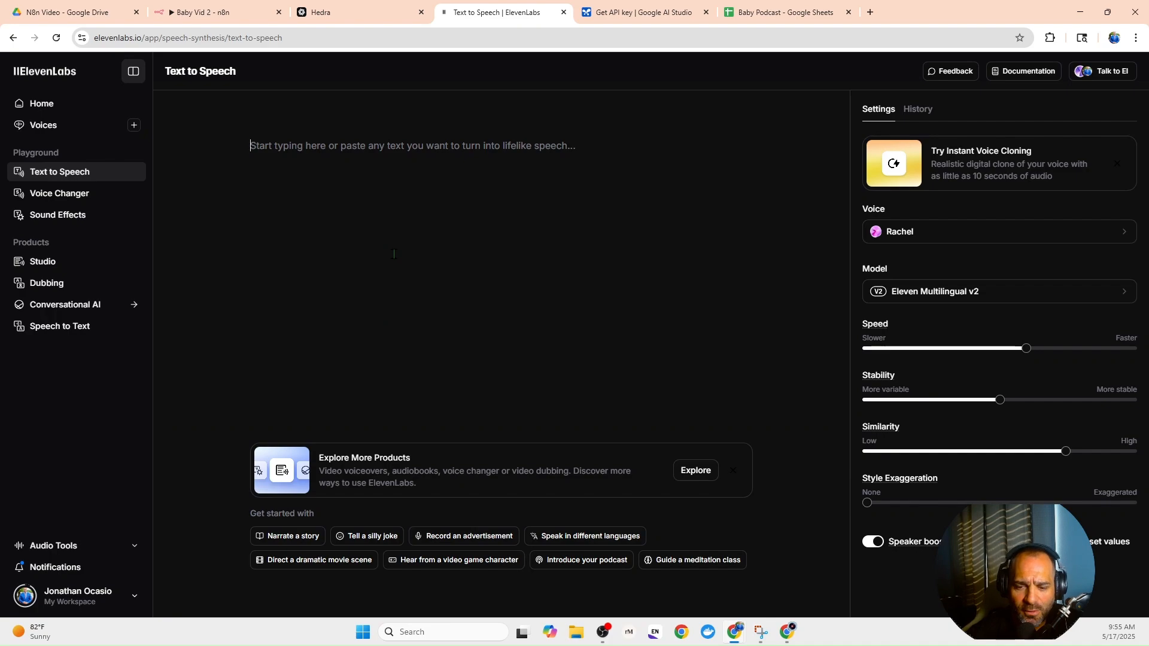
{"action": "left_click", "coordinate": [787, 632]}
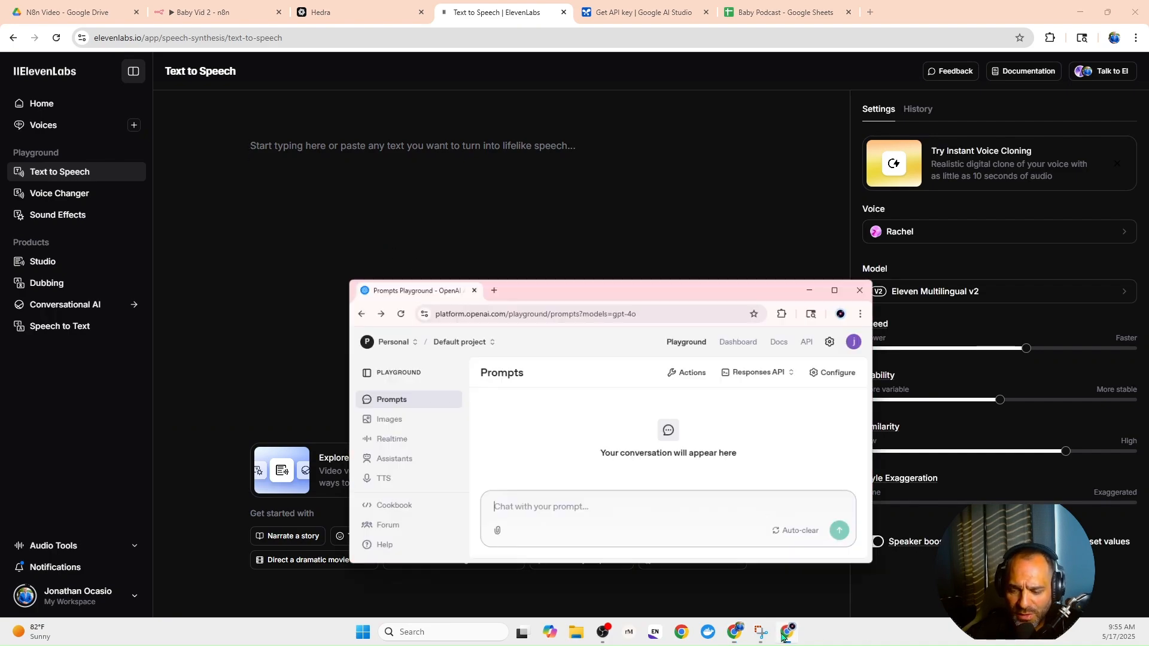
{"action": "left_click", "coordinate": [850, 261]}
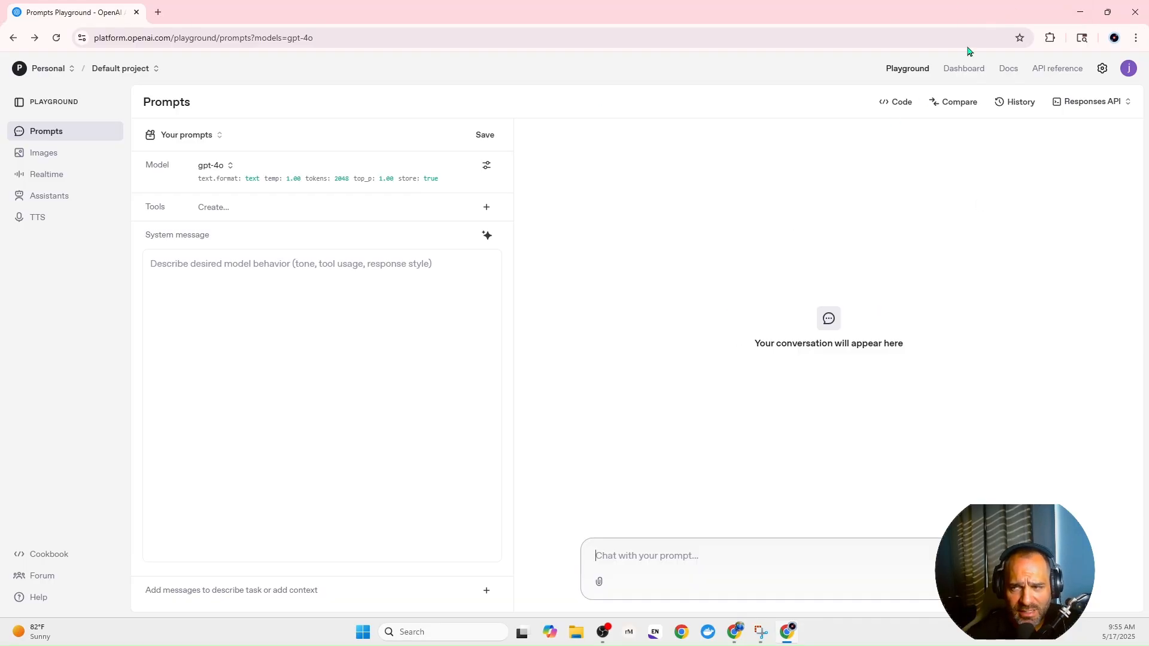
{"action": "left_click", "coordinate": [1079, 12]}
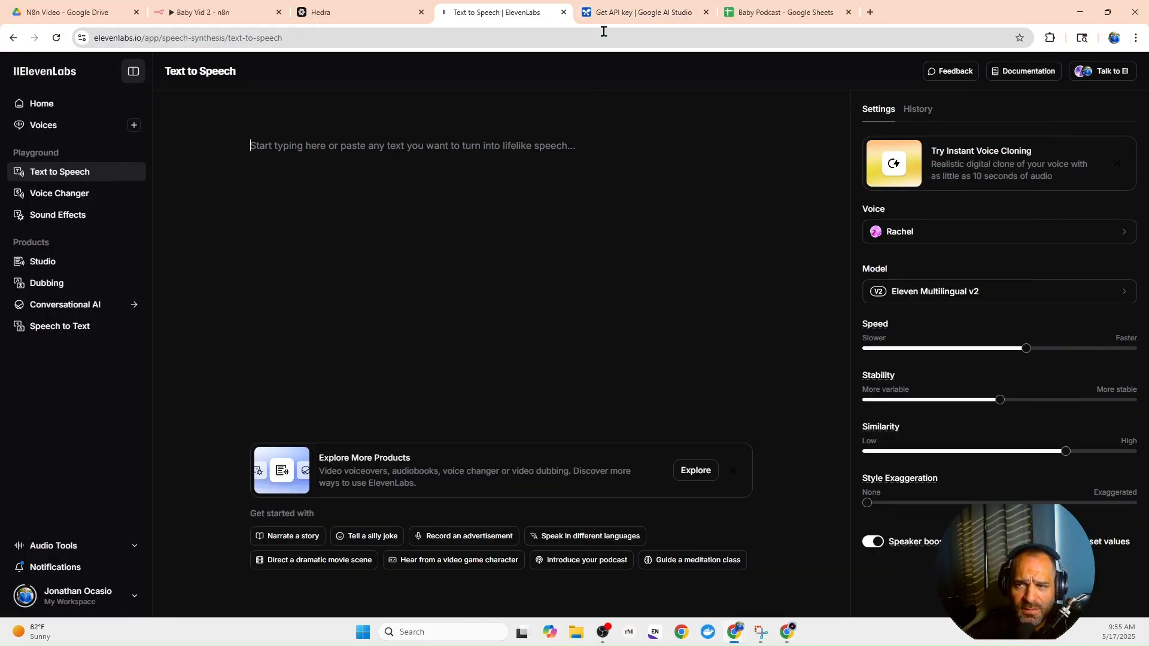
View the API Keys page in Google AI Studio and return to the Baby Vid 2 workflow in n8n.
{"action": "left_click", "coordinate": [188, 17]}
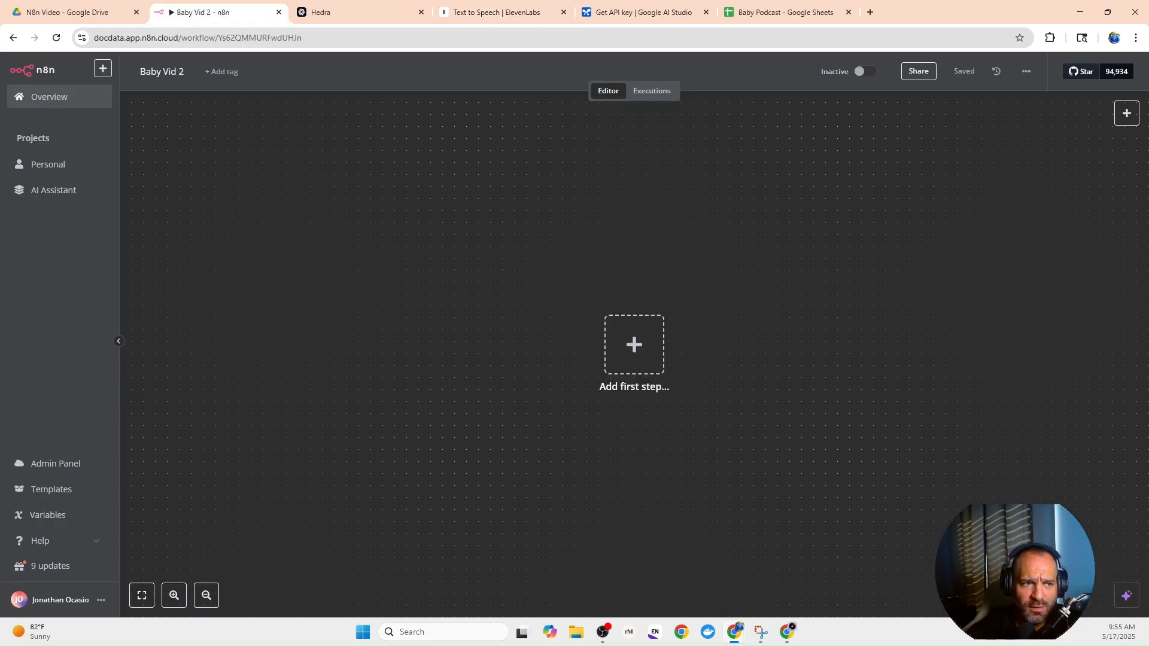
{"action": "left_click", "coordinate": [637, 13]}
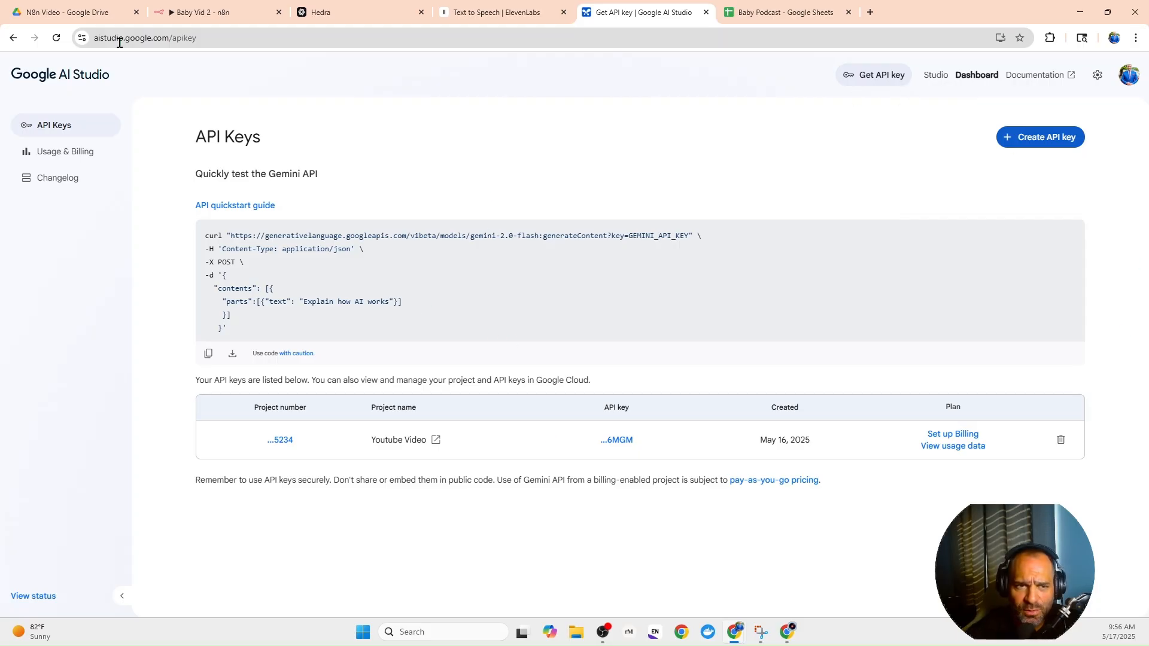
{"action": "left_click", "coordinate": [102, 12]}
{"action": "left_click", "coordinate": [235, 9]}
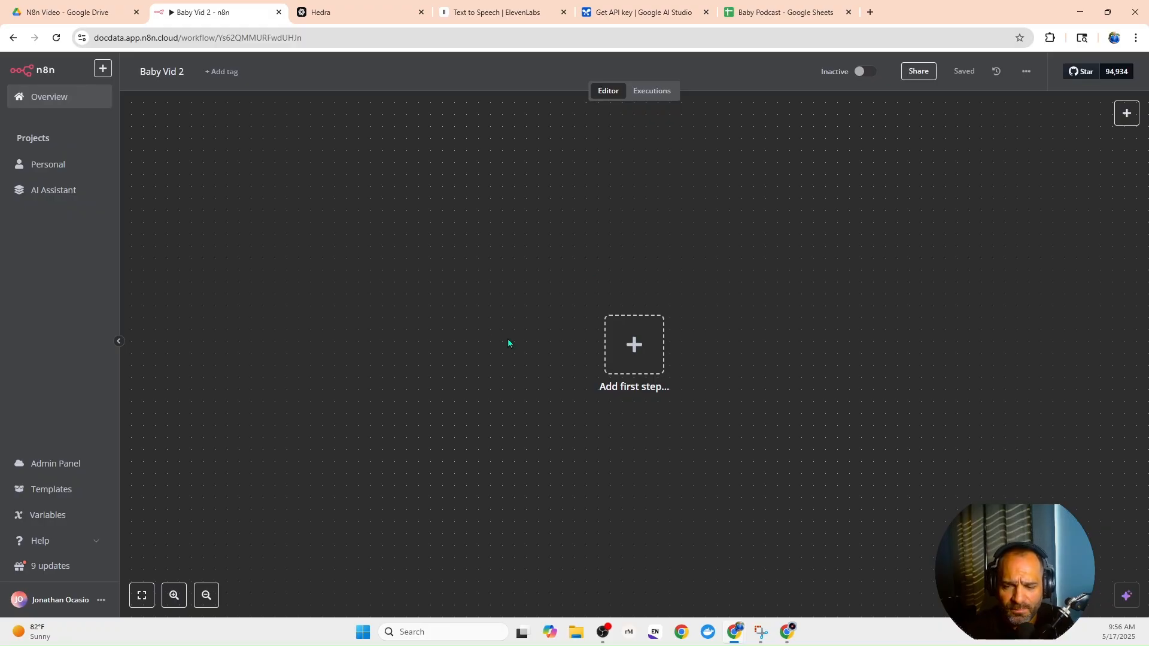
Add an On form submission trigger as the workflow's first step, keeping its authentication at None.
{"action": "left_click", "coordinate": [635, 344]}
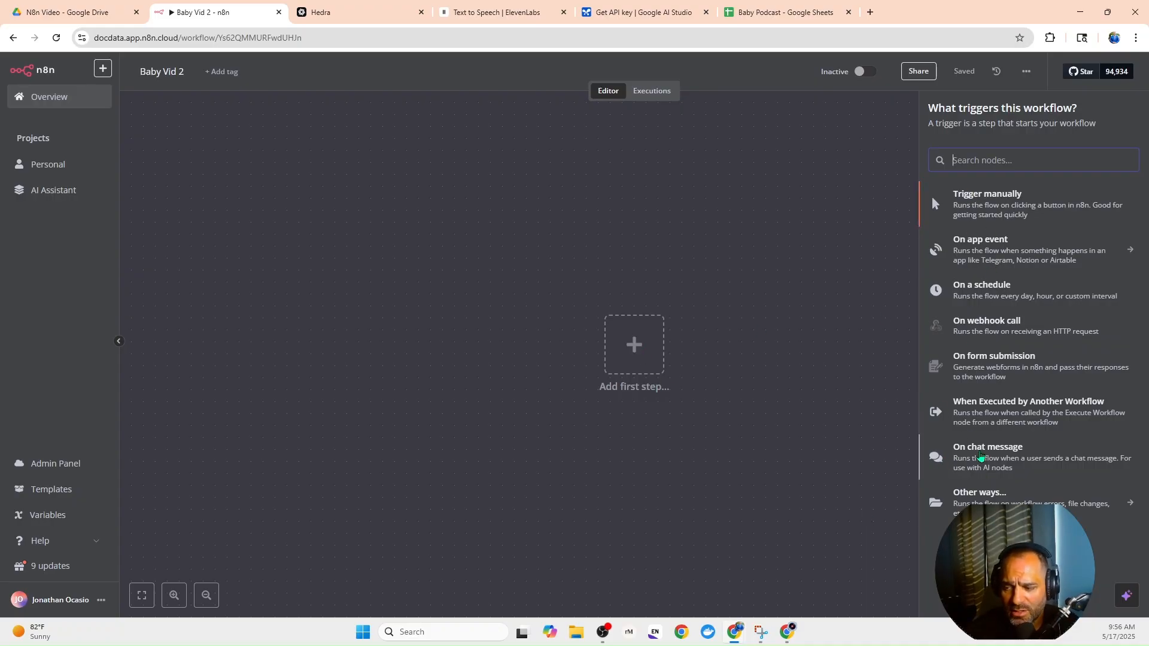
{"action": "left_click", "coordinate": [977, 366]}
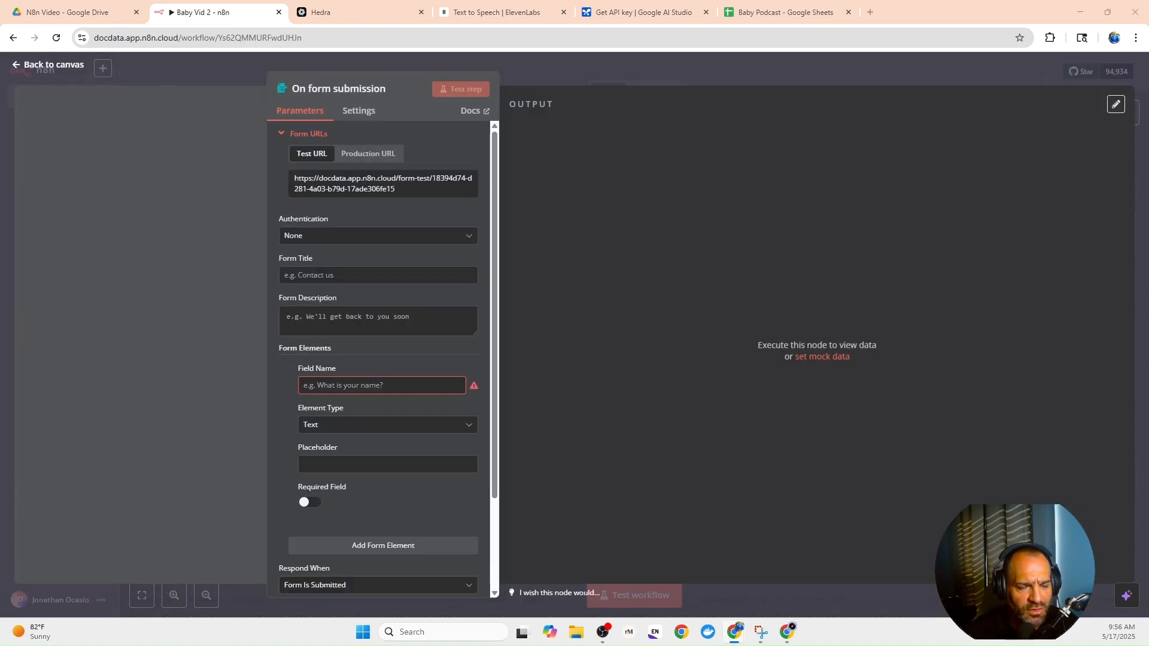
{"action": "left_click", "coordinate": [321, 240]}
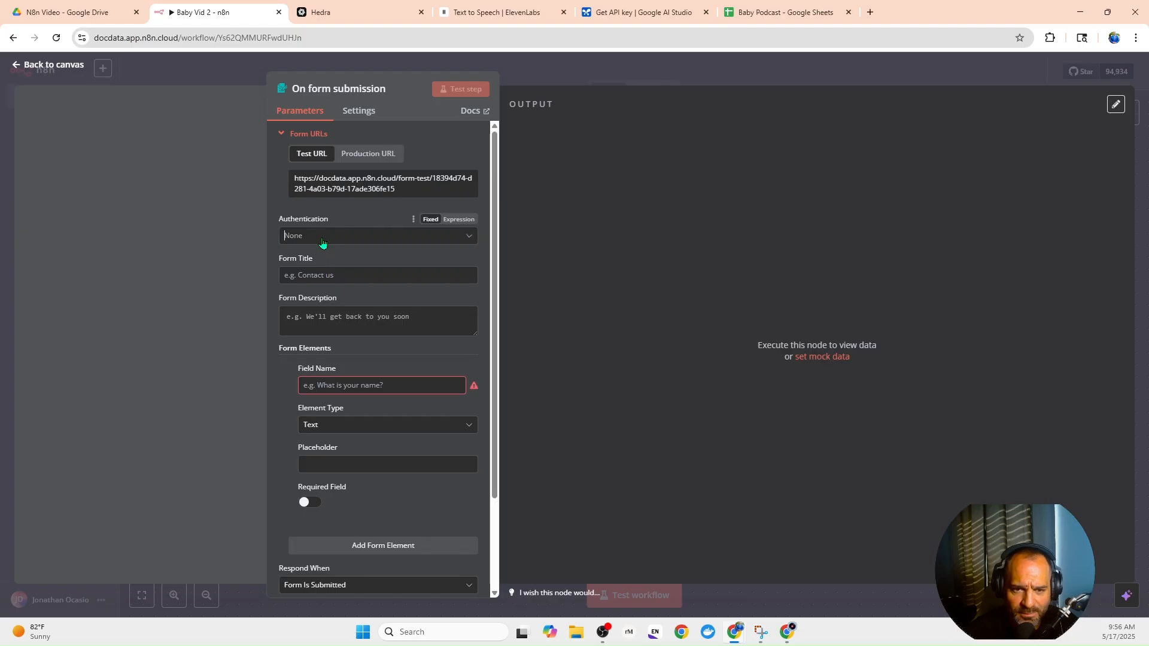
{"action": "left_click", "coordinate": [195, 277]}
Set the form title of the On form submission trigger to "Baby Video".
{"action": "left_click", "coordinate": [367, 276]}
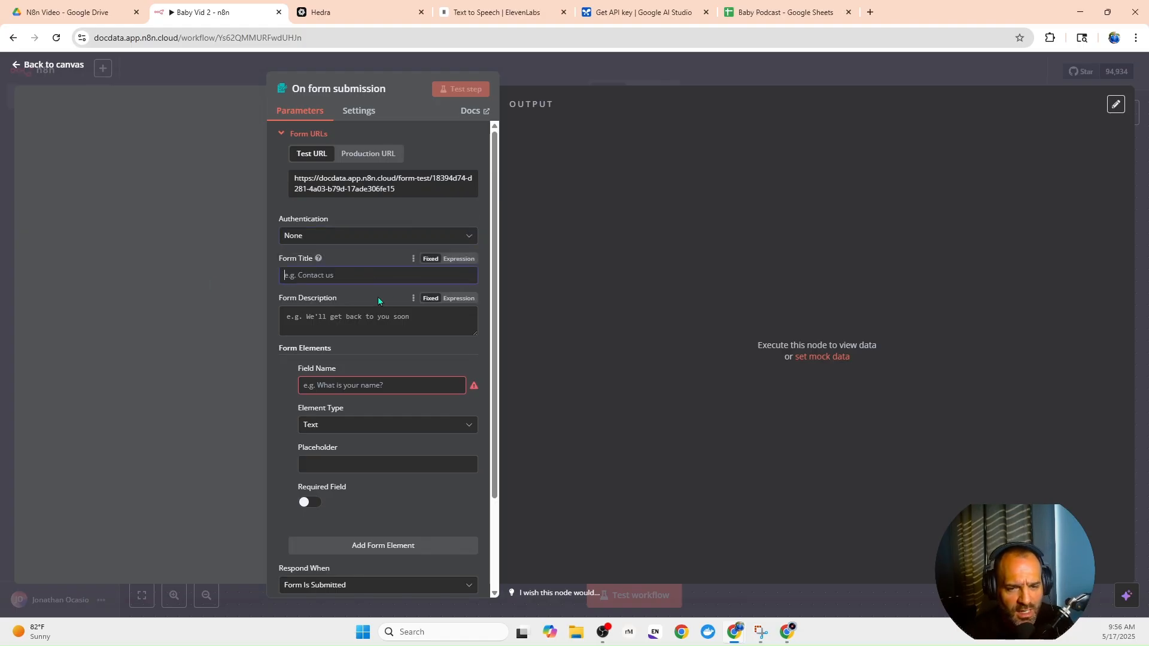
{"action": "type", "text": "Baby VB"}
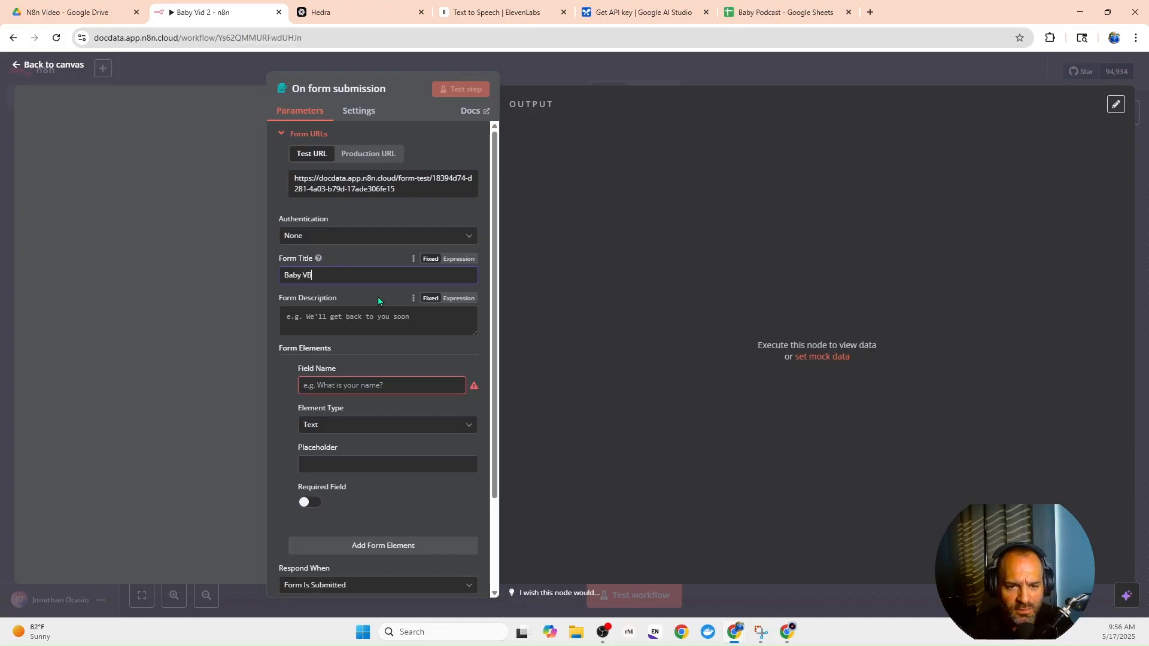
{"action": "key", "text": "BackSpace"}
{"action": "type", "text": "ideo"}
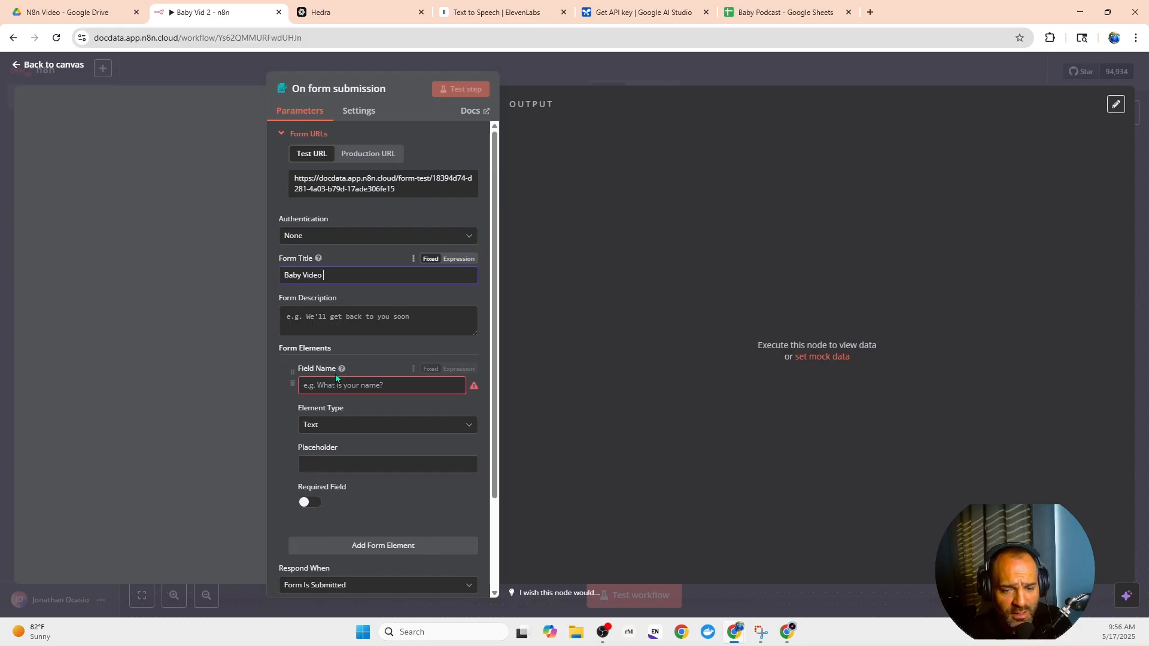
Enter "This will generate a viral baby video" as the form description.
{"action": "left_click", "coordinate": [332, 390]}
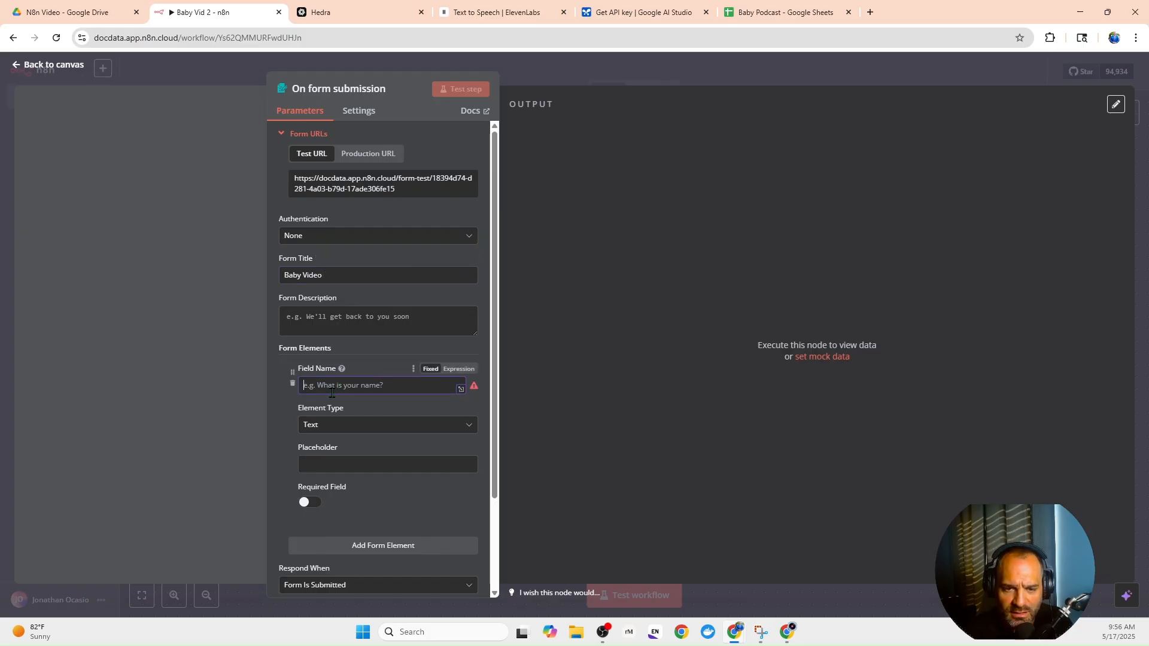
{"action": "scroll", "coordinate": [344, 412], "scroll_direction": "down", "scroll_amount": 2}
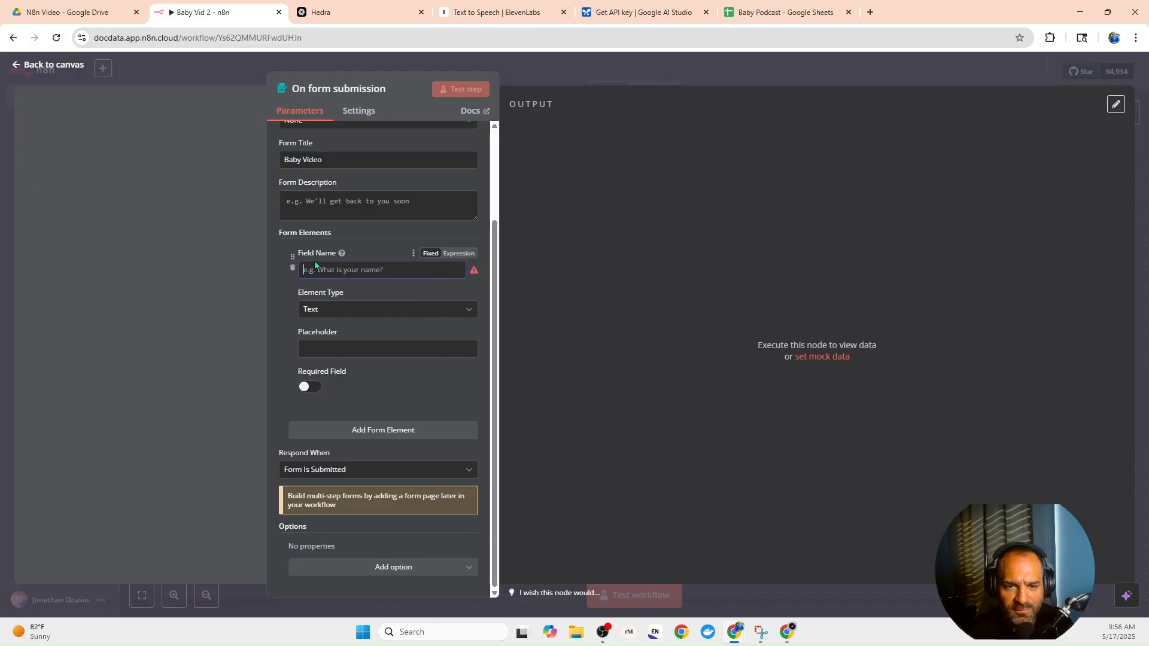
{"action": "left_click", "coordinate": [308, 195]}
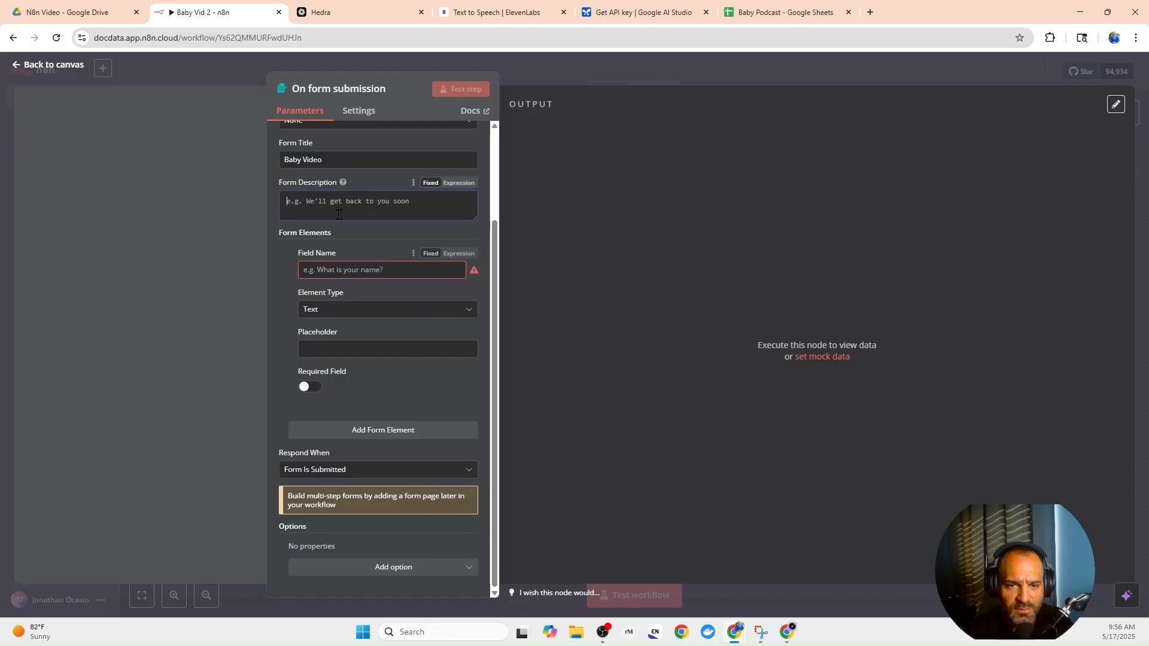
{"action": "type", "text": "This will "}
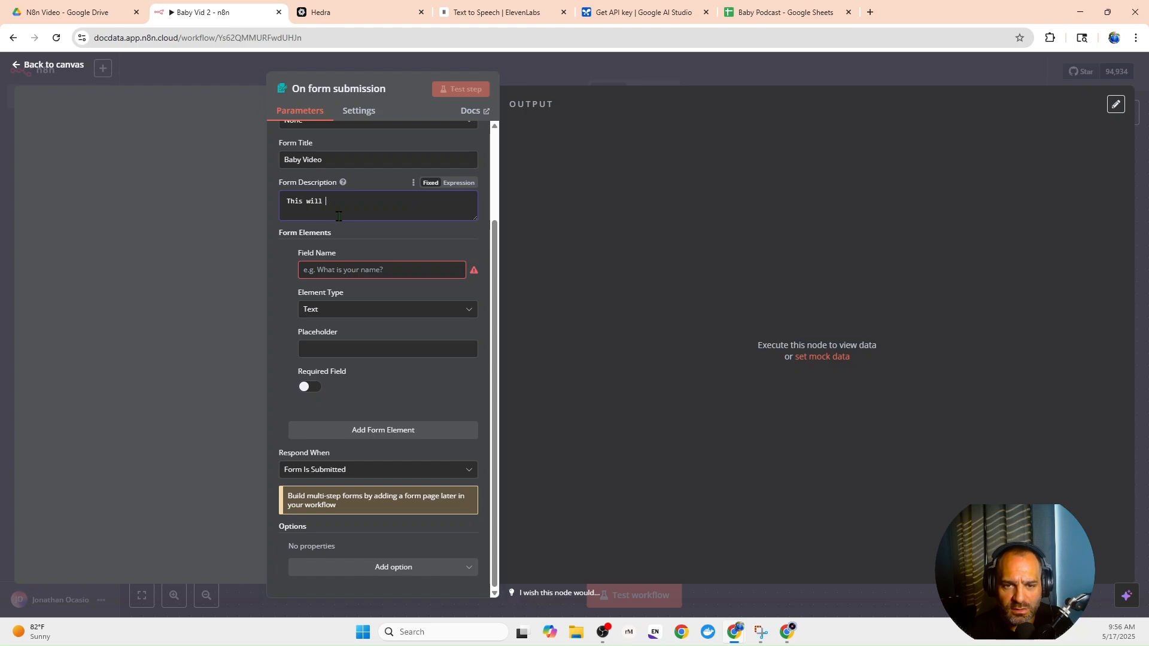
{"action": "type", "text": "generate a "}
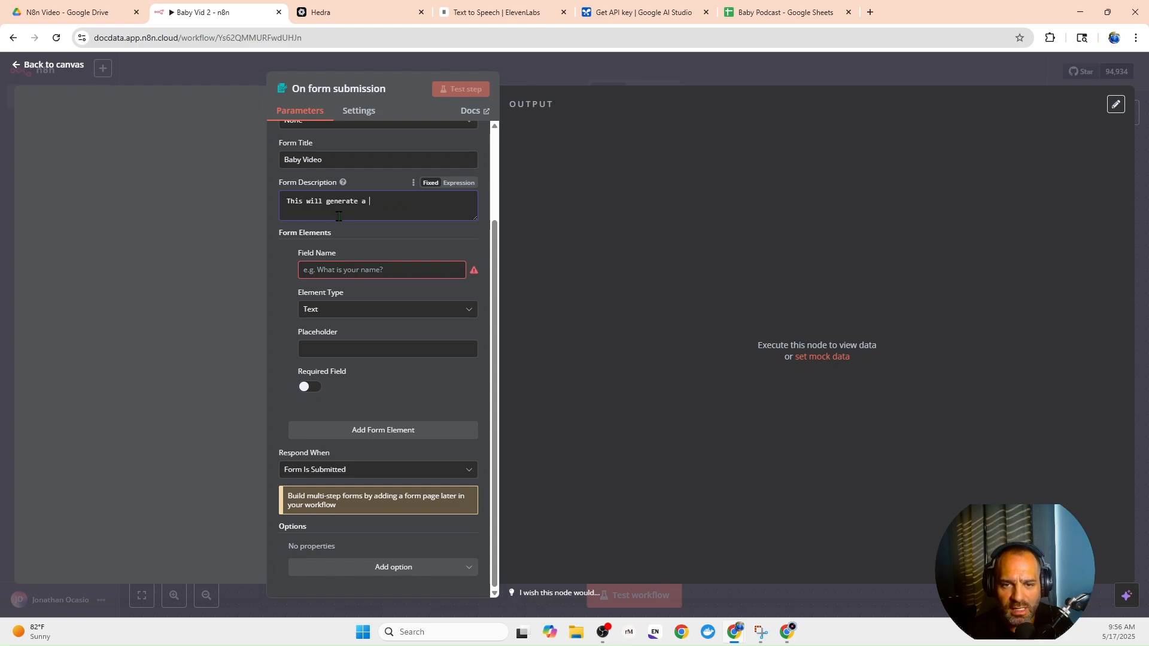
{"action": "type", "text": "ba"}
{"action": "key", "text": "BackSpace"}
{"action": "type", "text": "vir"}
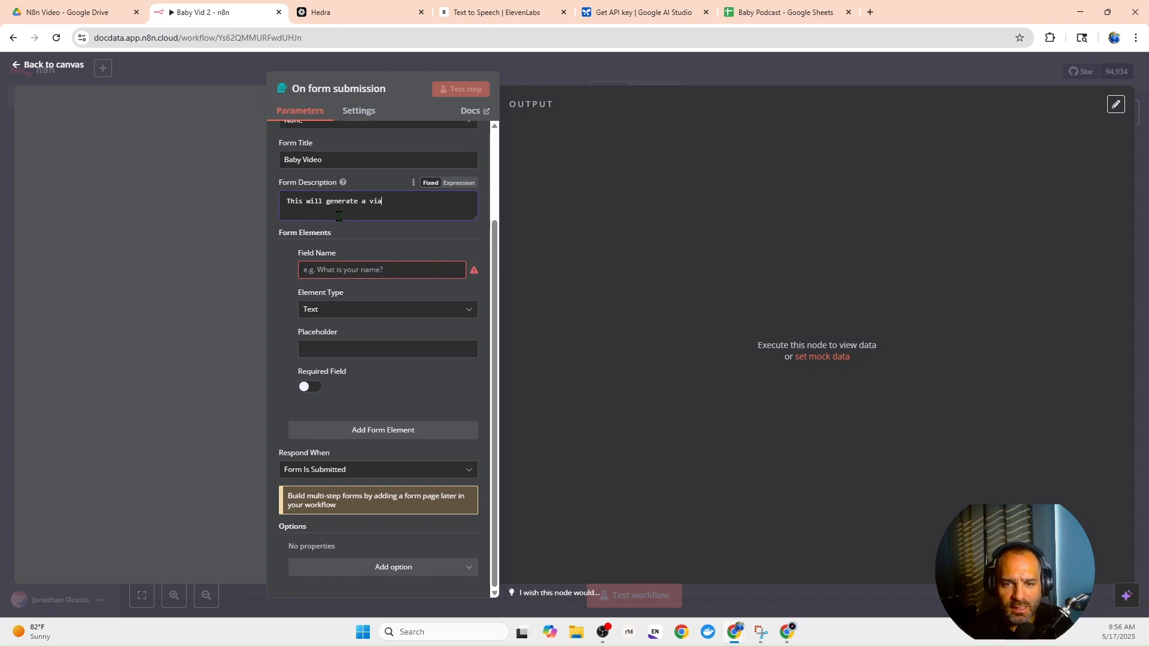
{"action": "type", "text": "al baby video"}
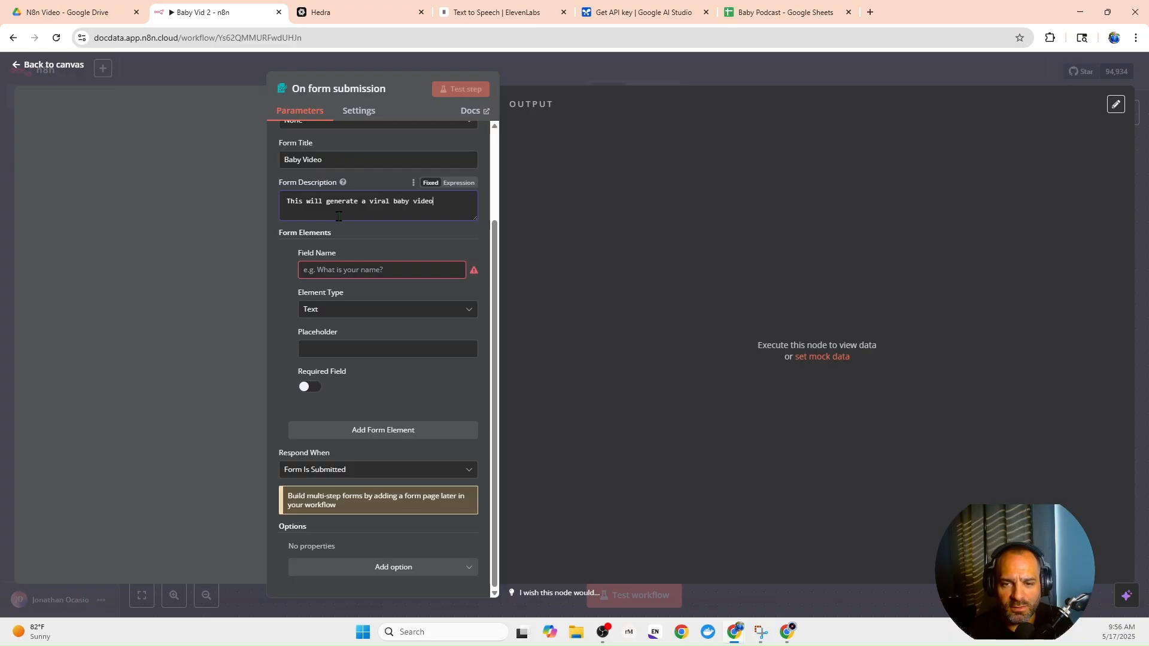
Name the first form element Gender, and remove the extra empty element added below it.
{"action": "left_click", "coordinate": [443, 270]}
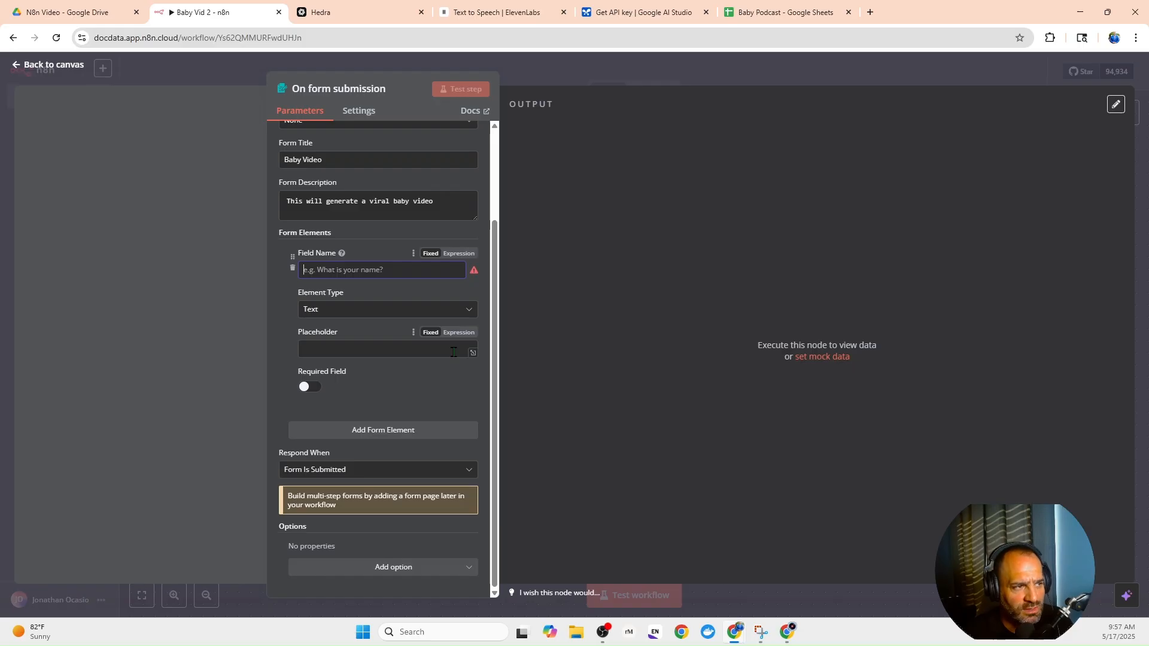
{"action": "type", "text": "Gender"}
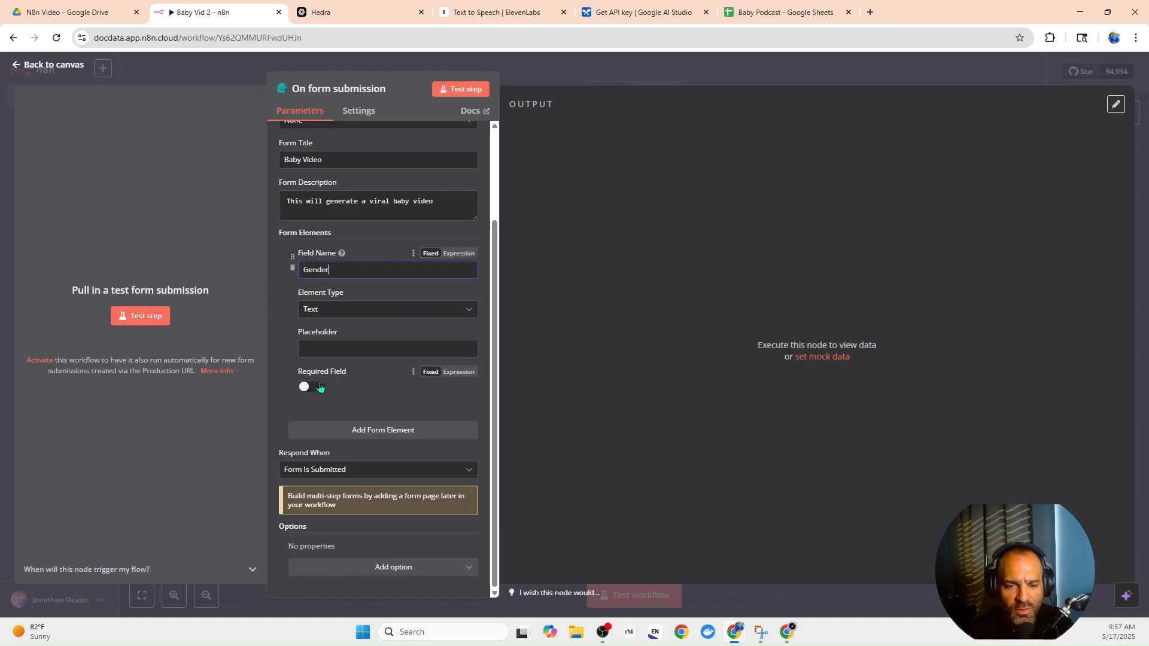
{"action": "left_click", "coordinate": [361, 438]}
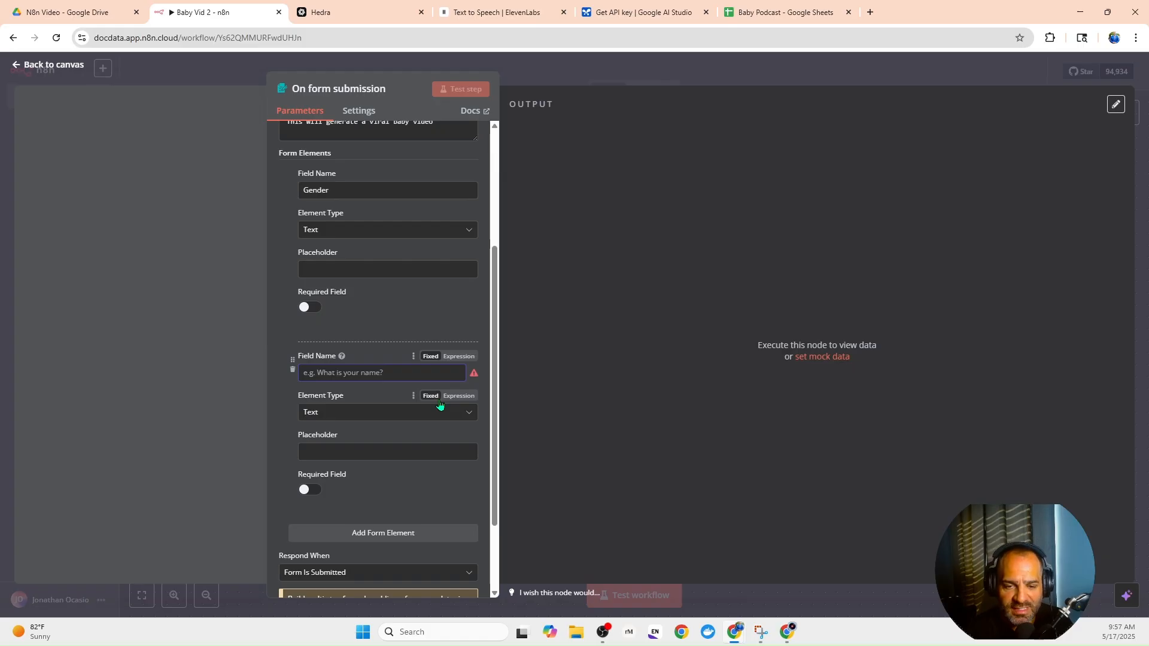
{"action": "left_click", "coordinate": [291, 369]}
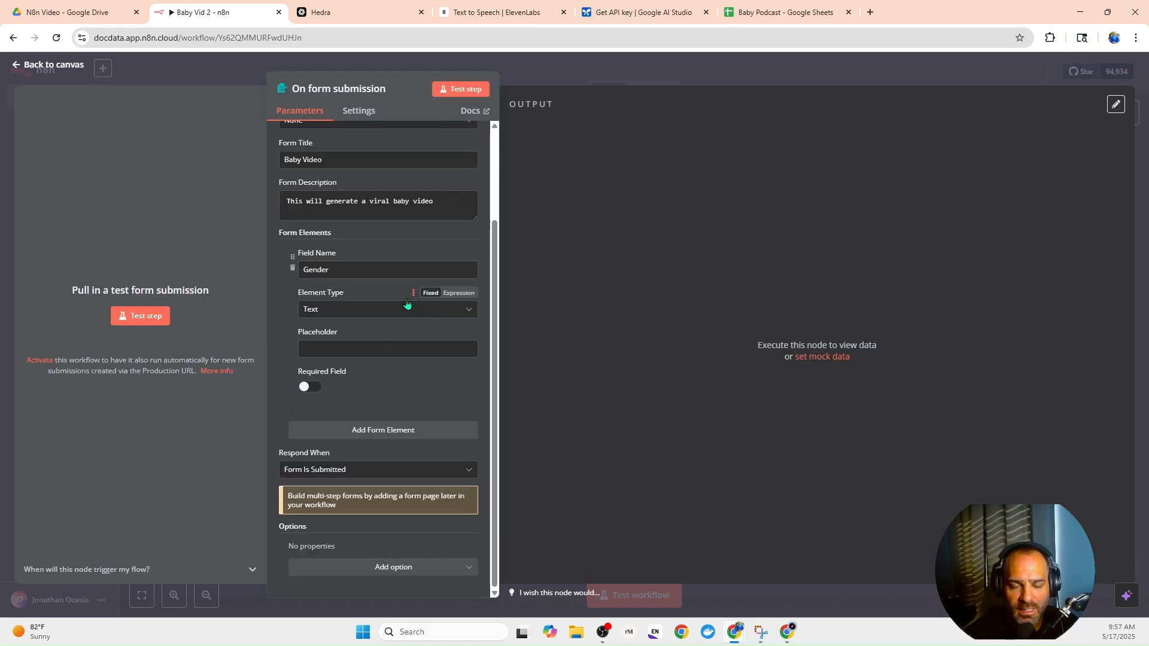
Add a second form element of type Text with the field name Ethnicity.
{"action": "left_click", "coordinate": [363, 435]}
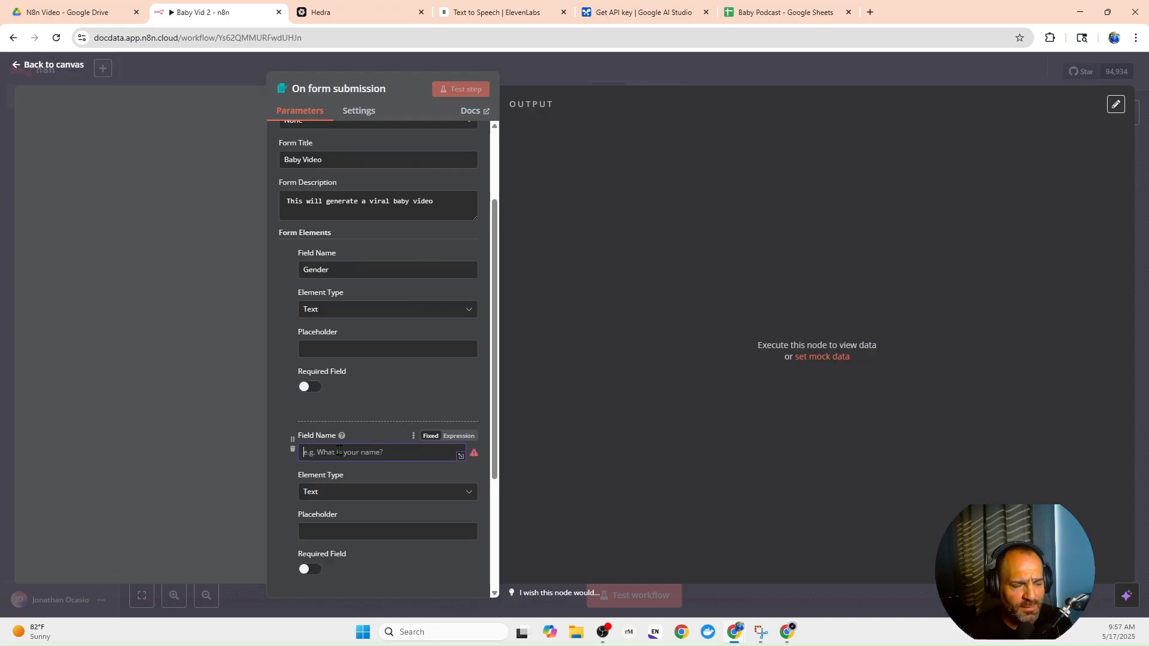
{"action": "scroll", "coordinate": [339, 444], "scroll_direction": "down", "scroll_amount": 1}
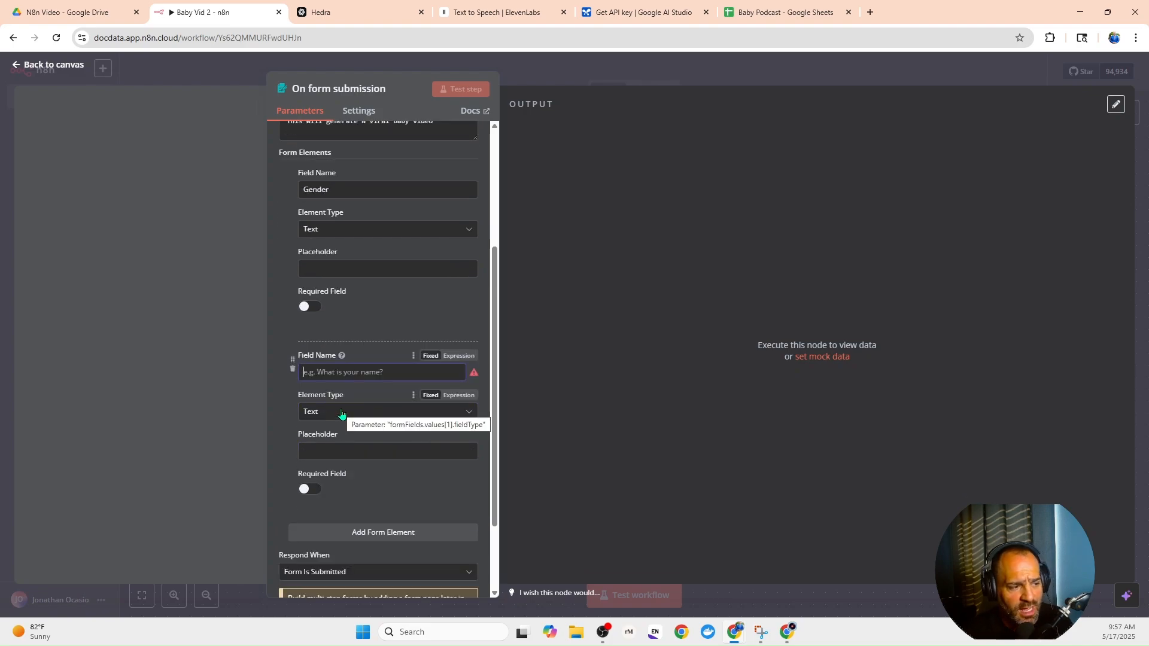
{"action": "type", "text": "Ethi"}
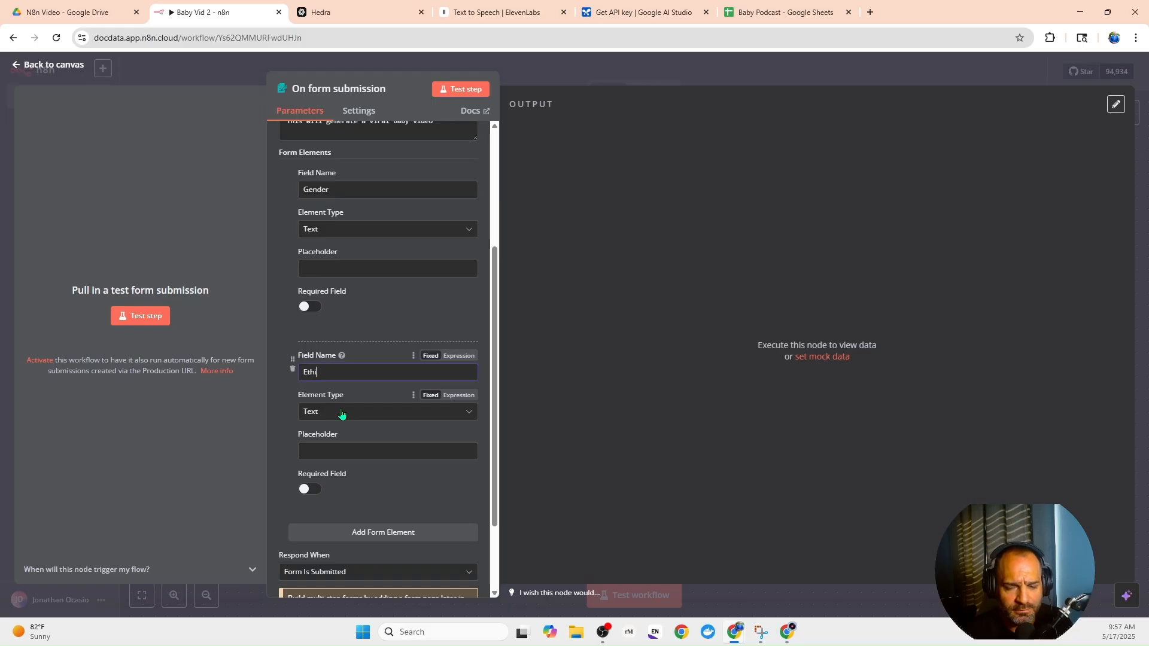
{"action": "type", "text": "ncit"}
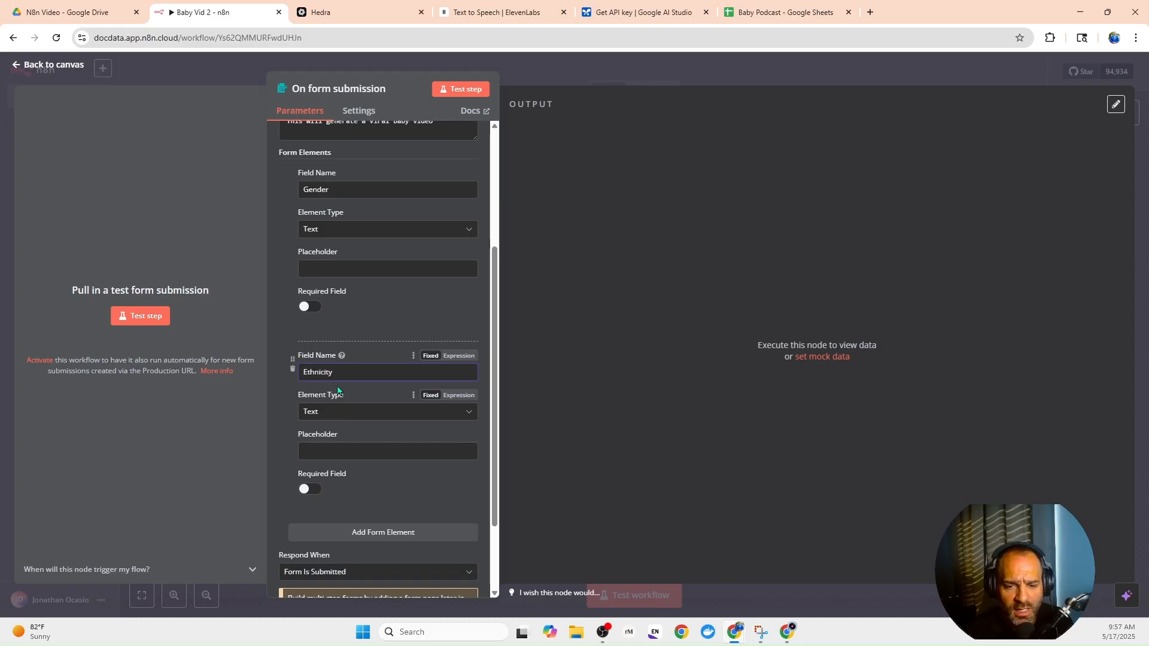
Add a third form element of type Text with the field name Hairstyle.
{"action": "scroll", "coordinate": [353, 414], "scroll_direction": "down", "scroll_amount": 2}
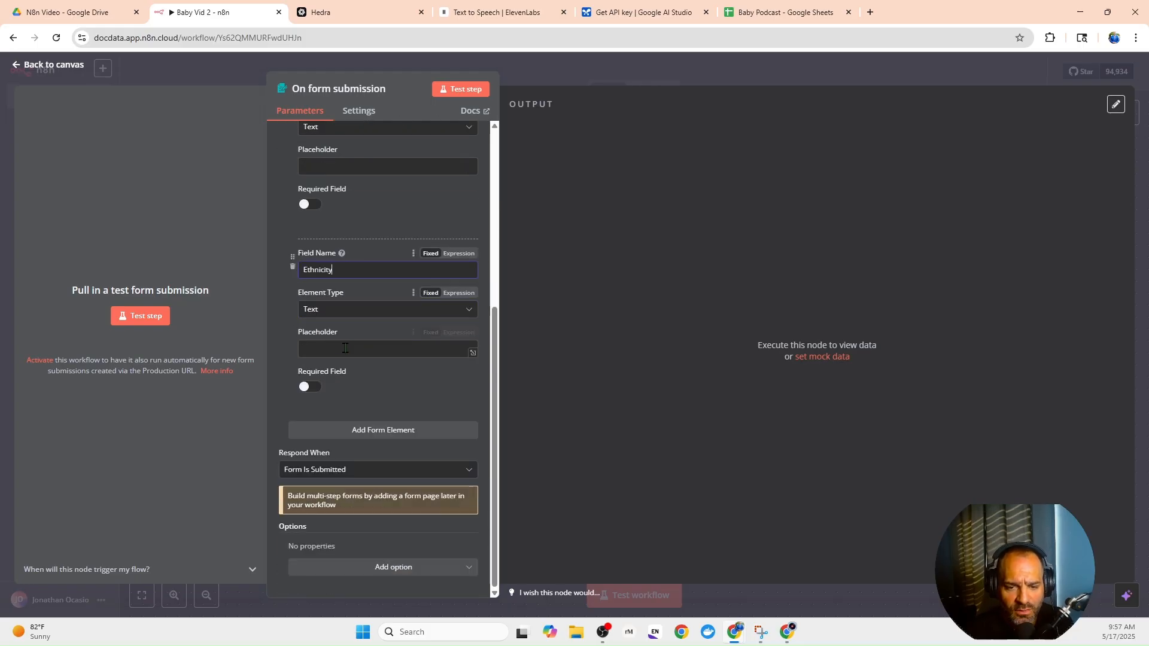
{"action": "left_click", "coordinate": [370, 430]}
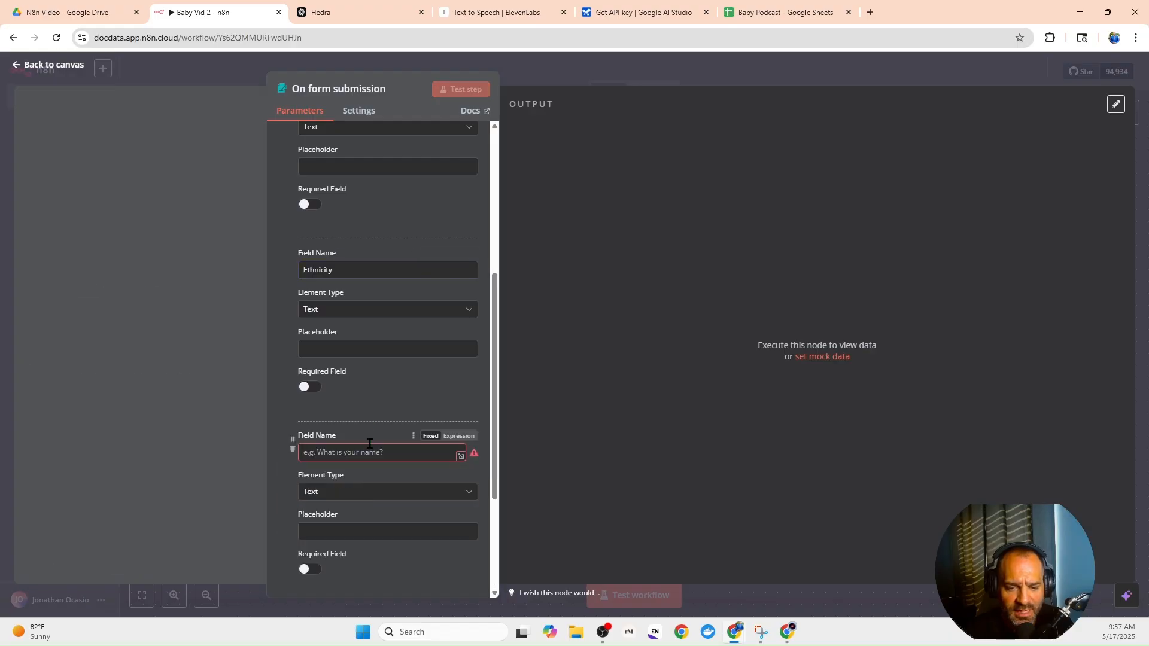
{"action": "type", "text": "Hai"}
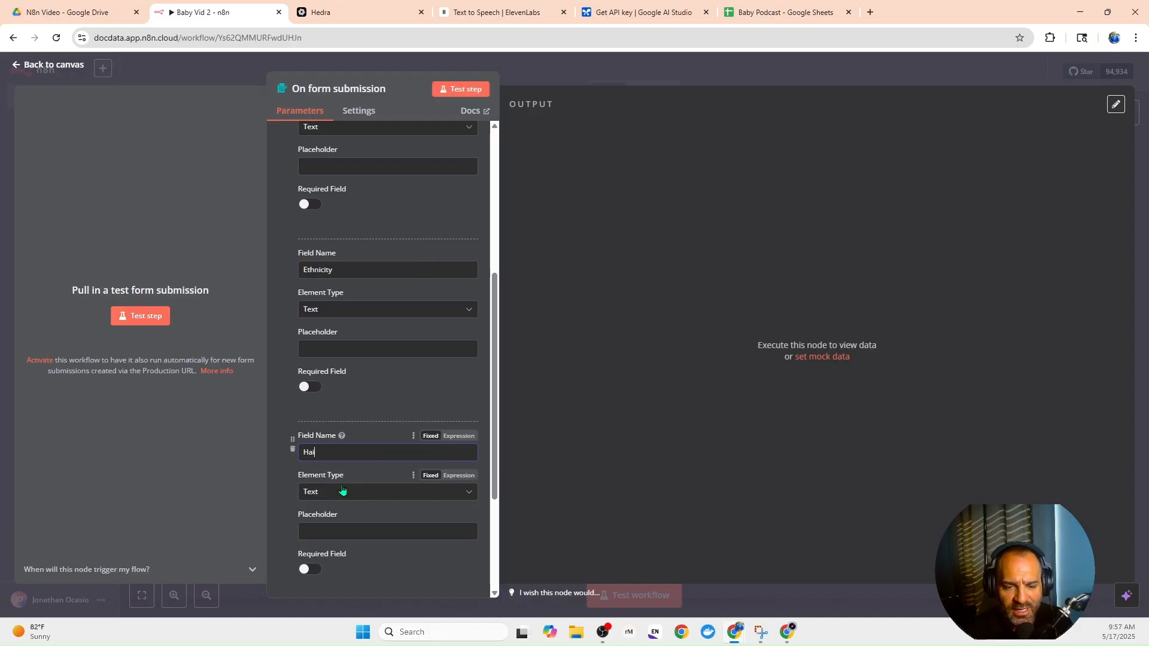
{"action": "type", "text": "rstyle"}
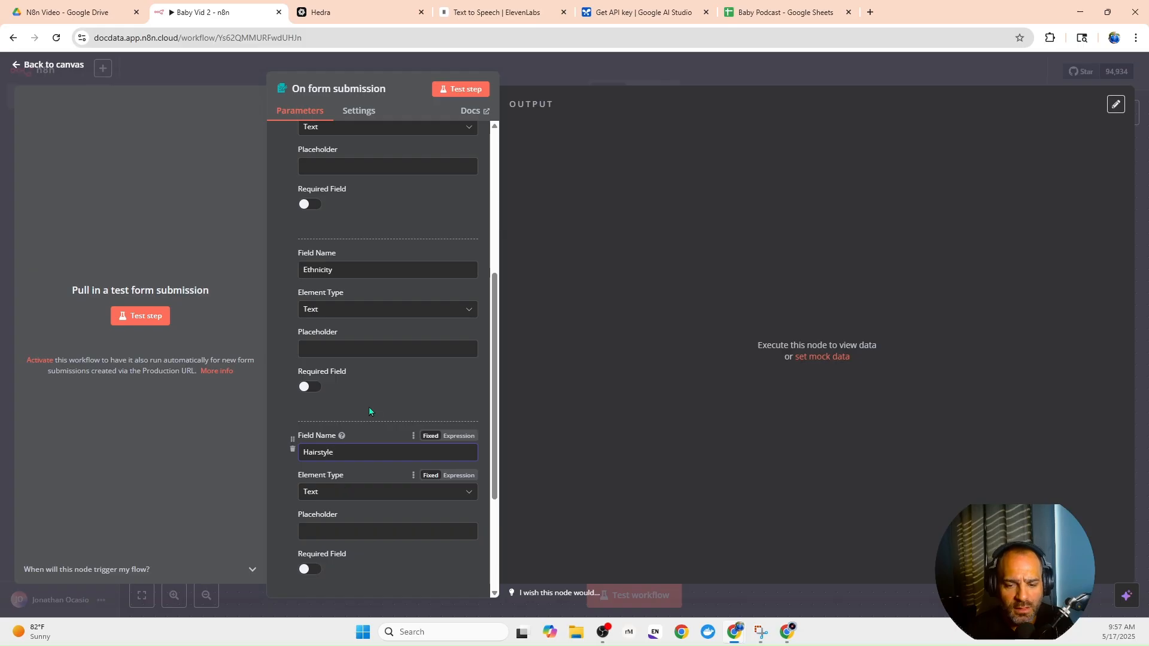
Add a fourth form element of type Text with the field name Topic.
{"action": "scroll", "coordinate": [357, 394], "scroll_direction": "down", "scroll_amount": 3}
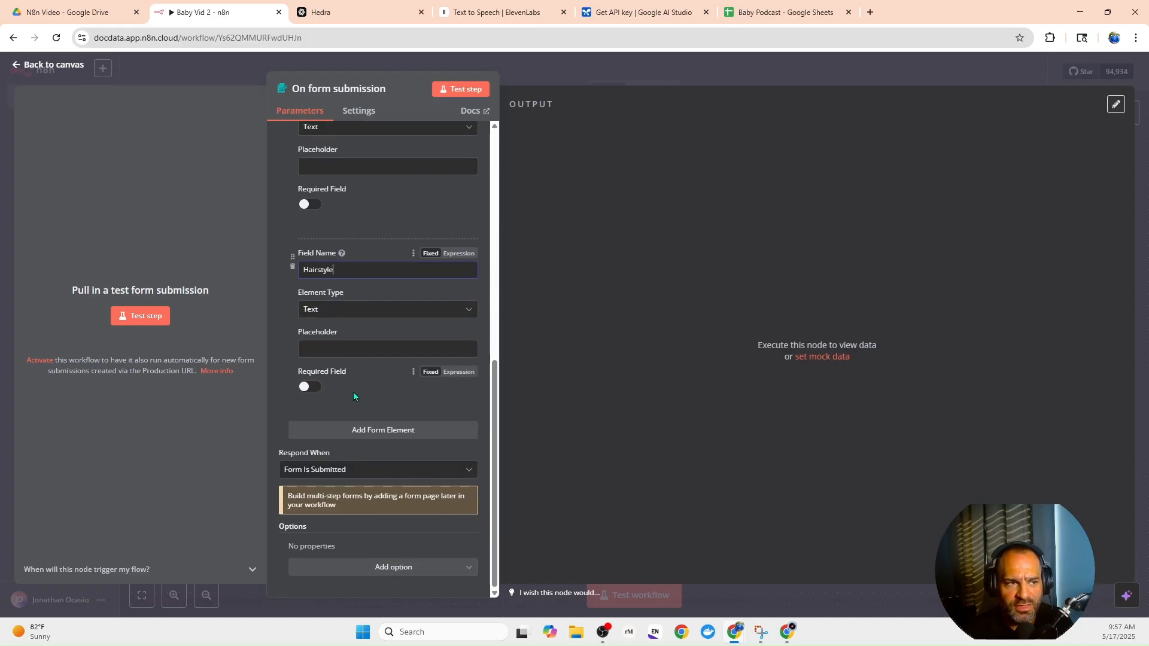
{"action": "left_click", "coordinate": [375, 432]}
{"action": "scroll", "coordinate": [314, 446], "scroll_direction": "down", "scroll_amount": 1}
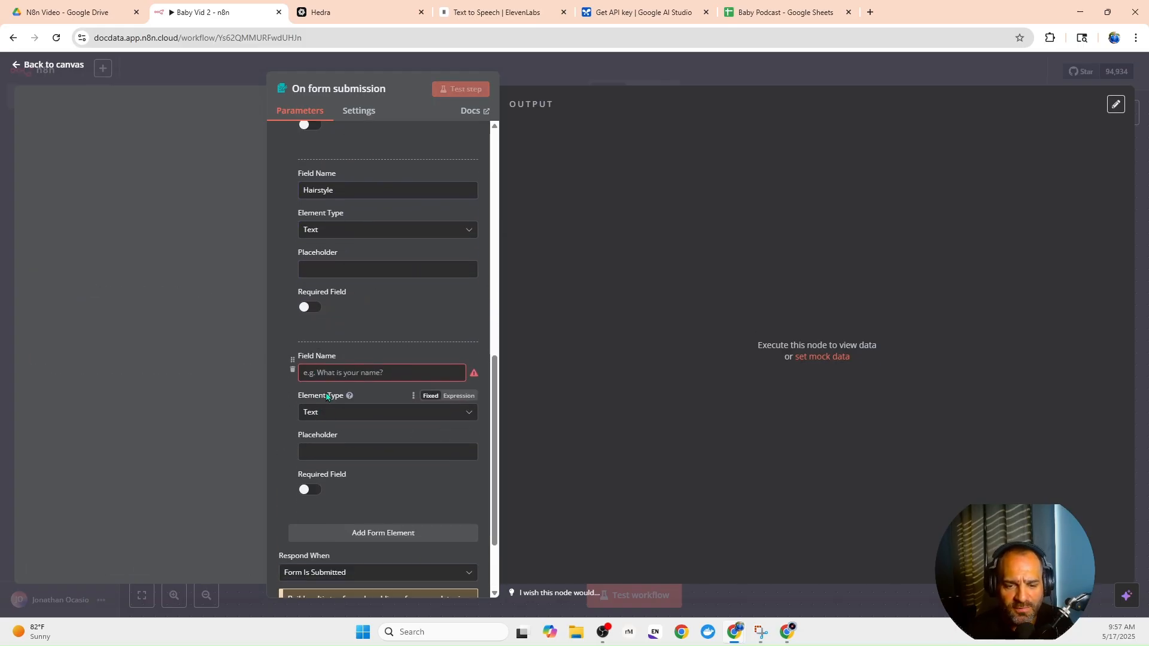
{"action": "left_click", "coordinate": [320, 375]}
{"action": "type", "text": "Topic"}
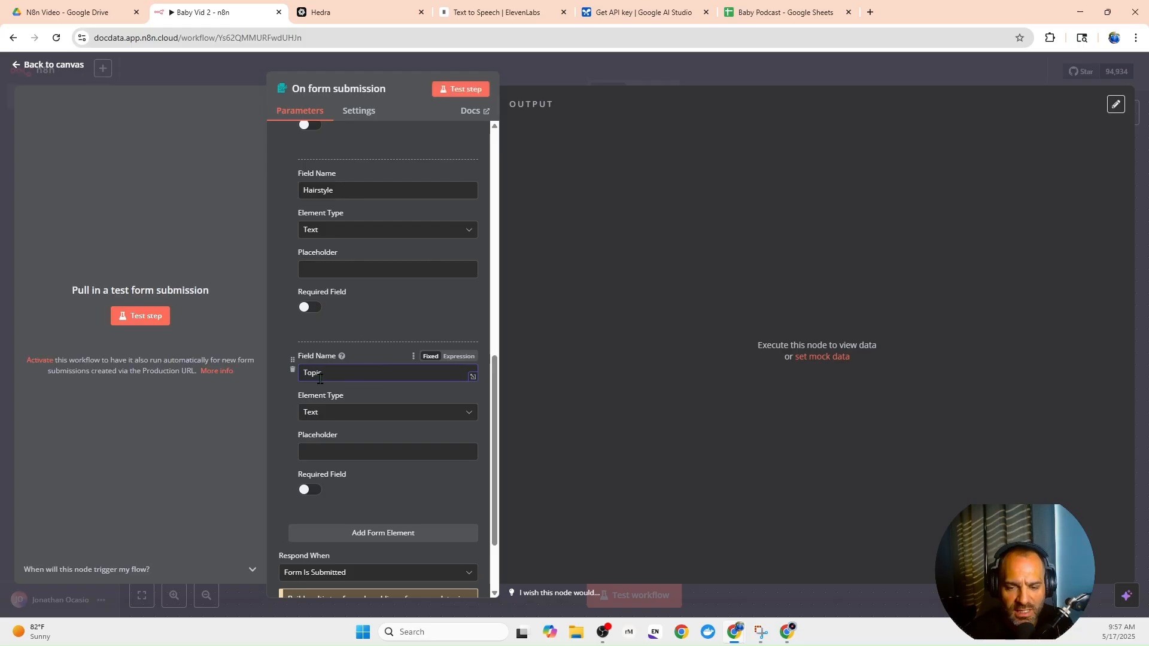
Add a fifth form element of type Text with the field name Podcast/Show.
{"action": "scroll", "coordinate": [320, 378], "scroll_direction": "down", "scroll_amount": 1}
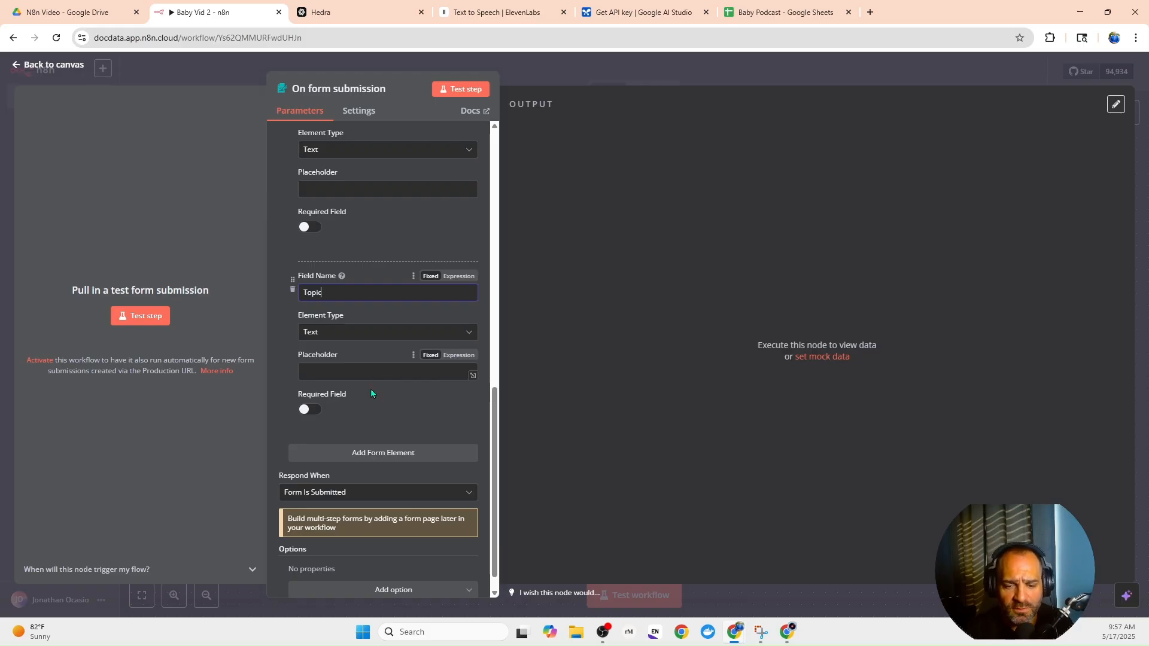
{"action": "left_click", "coordinate": [365, 455]}
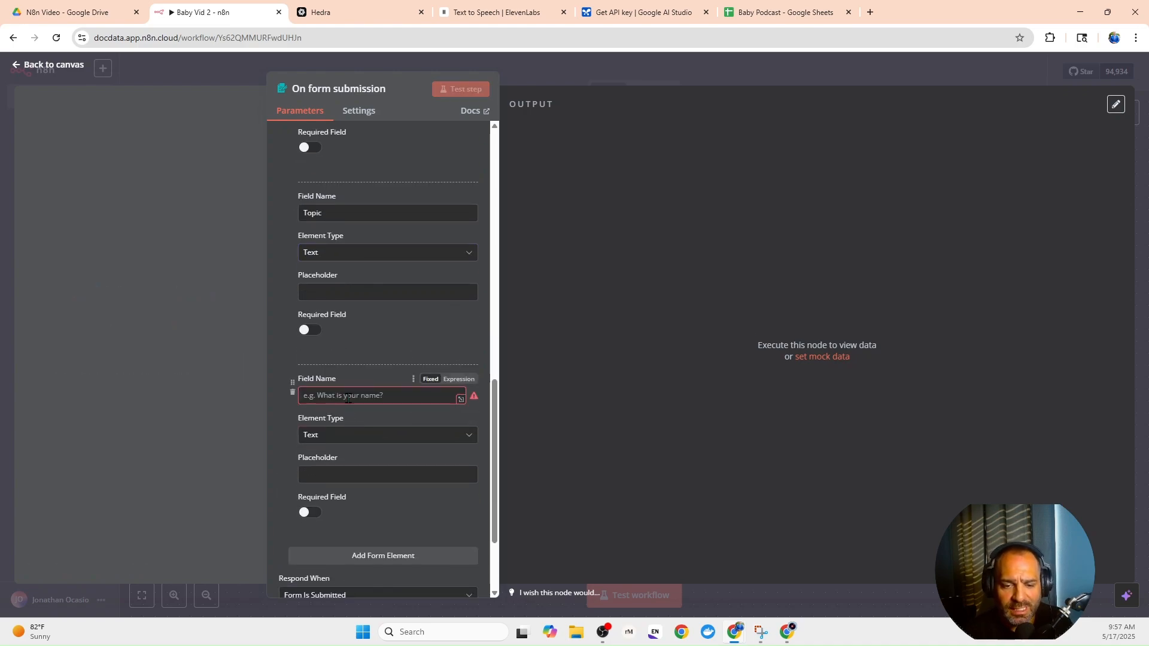
{"action": "left_click", "coordinate": [348, 398]}
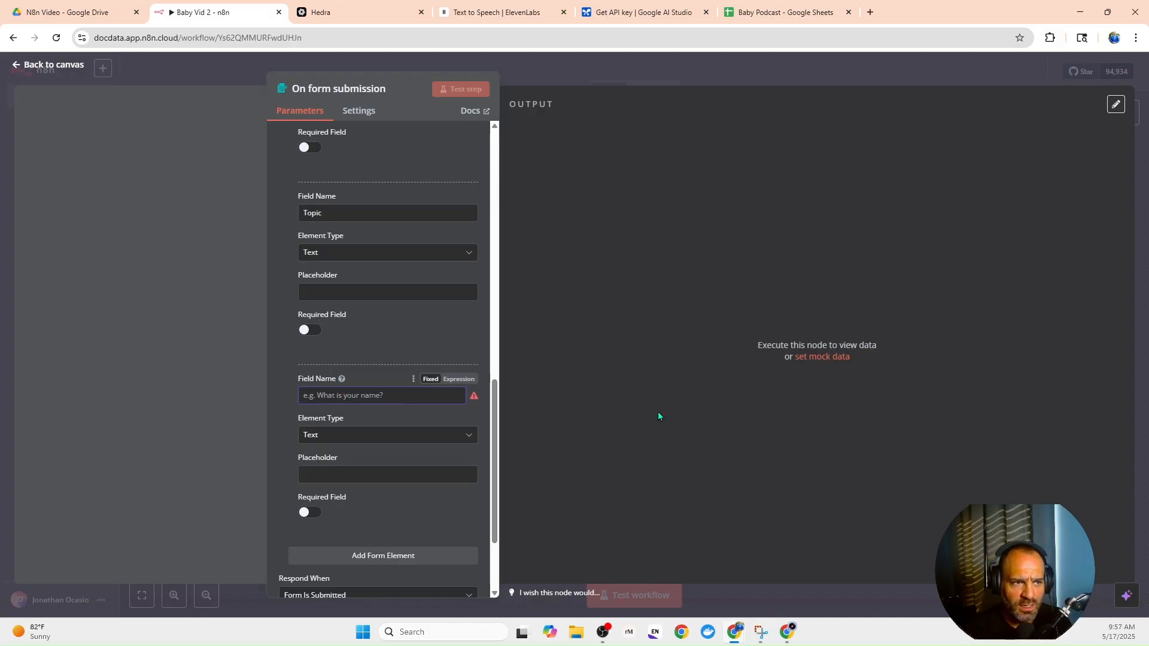
{"action": "type", "text": "Po"}
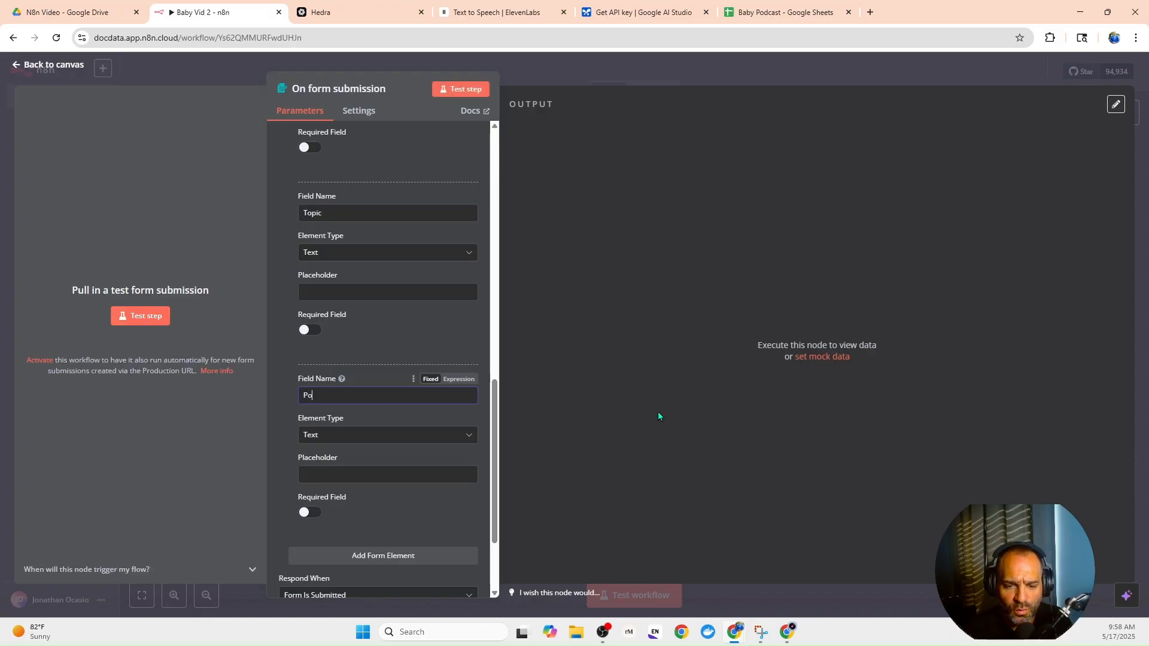
{"action": "type", "text": "dcast/"}
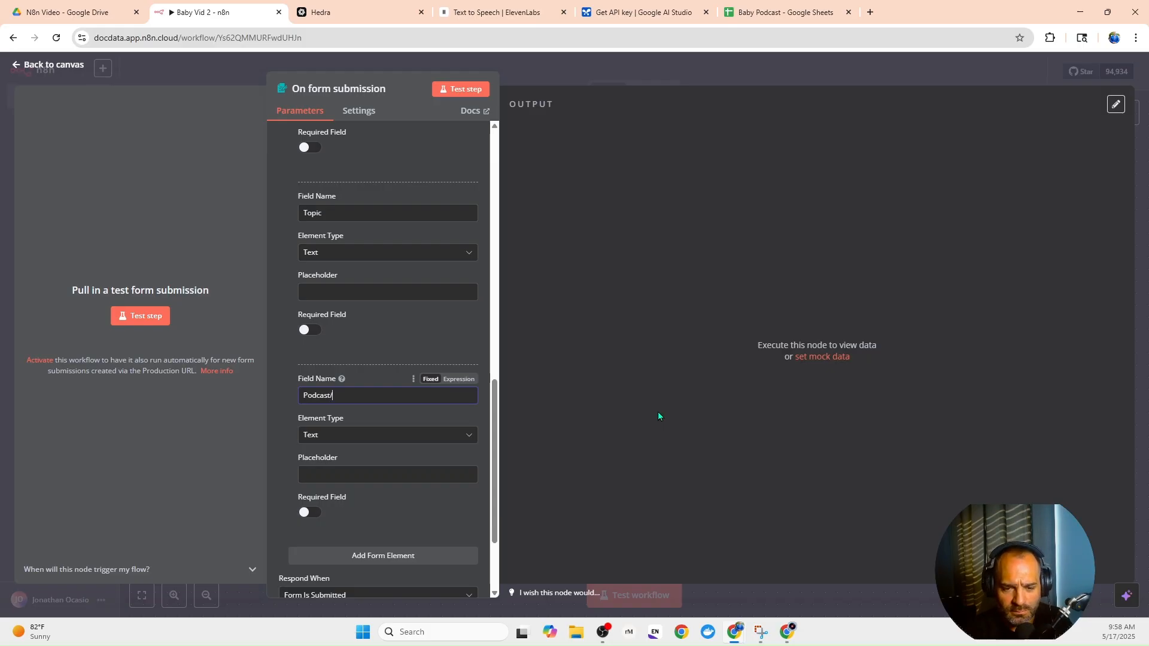
{"action": "type", "text": "Show"}
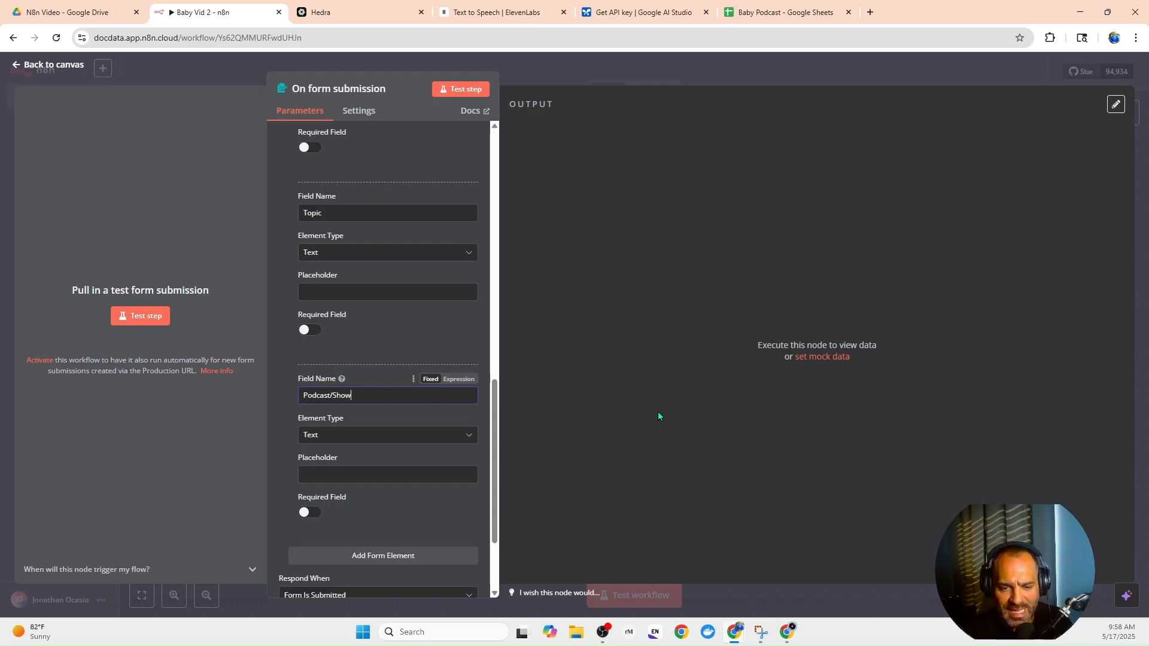
Add a sixth form element of type Text with the field name Host.
{"action": "scroll", "coordinate": [365, 415], "scroll_direction": "down", "scroll_amount": 2}
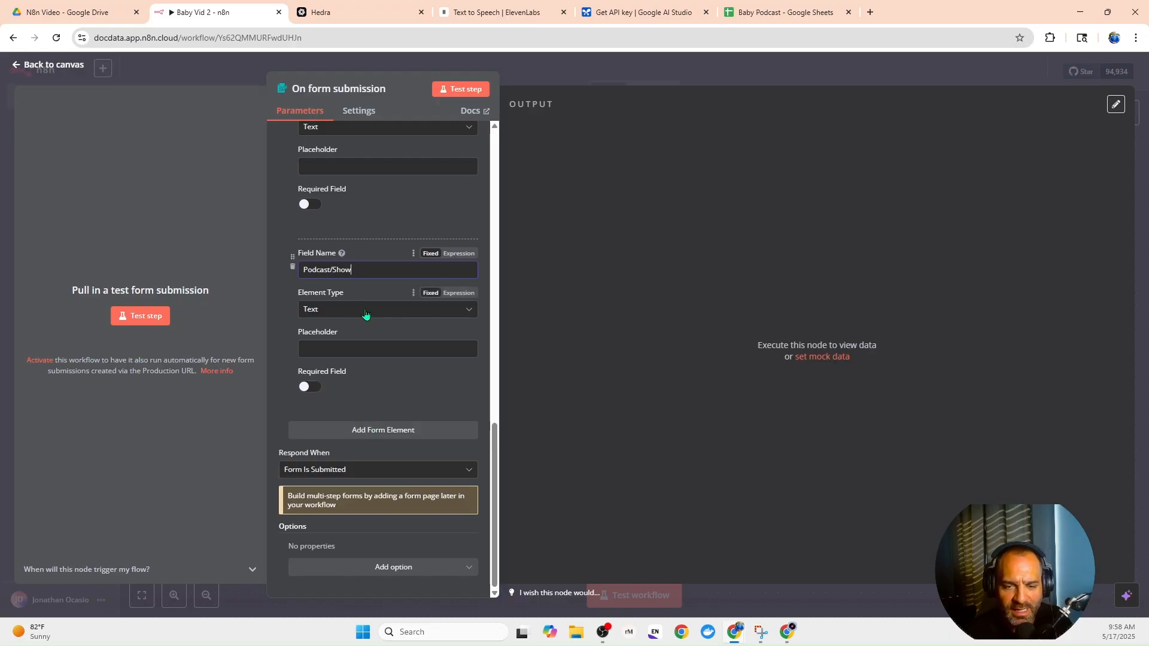
{"action": "left_click", "coordinate": [359, 437]}
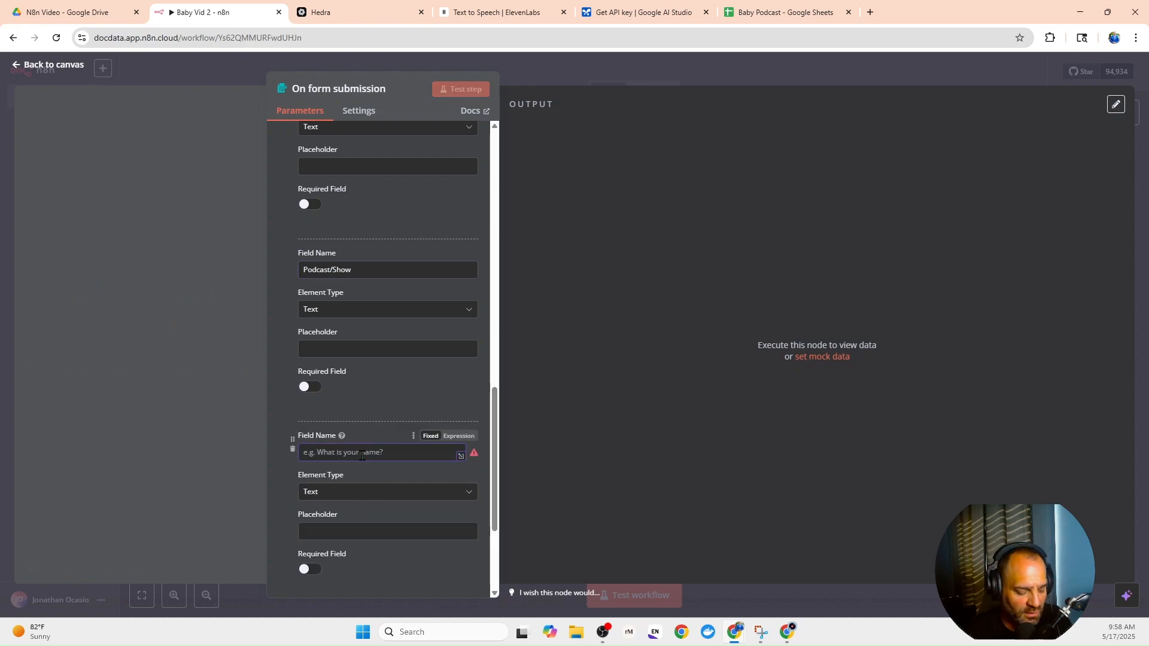
{"action": "type", "text": "Host"}
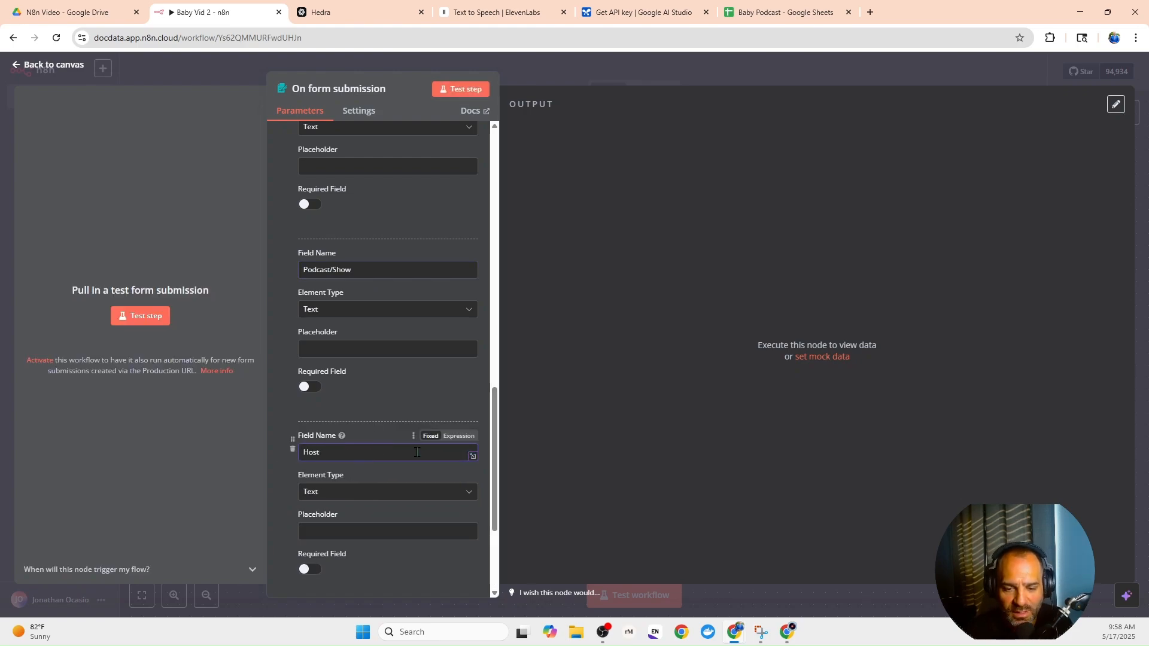
Add a seventh form element of type Text with the field name Youtube URl.
{"action": "scroll", "coordinate": [417, 451], "scroll_direction": "down", "scroll_amount": 3}
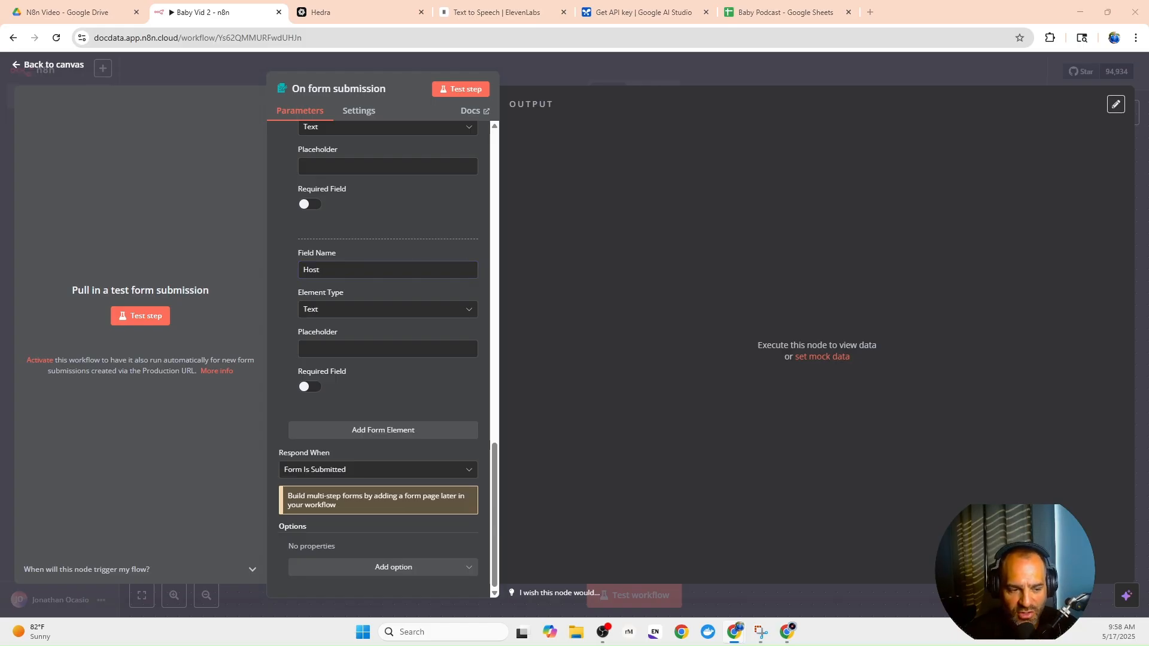
{"action": "left_click", "coordinate": [357, 430]}
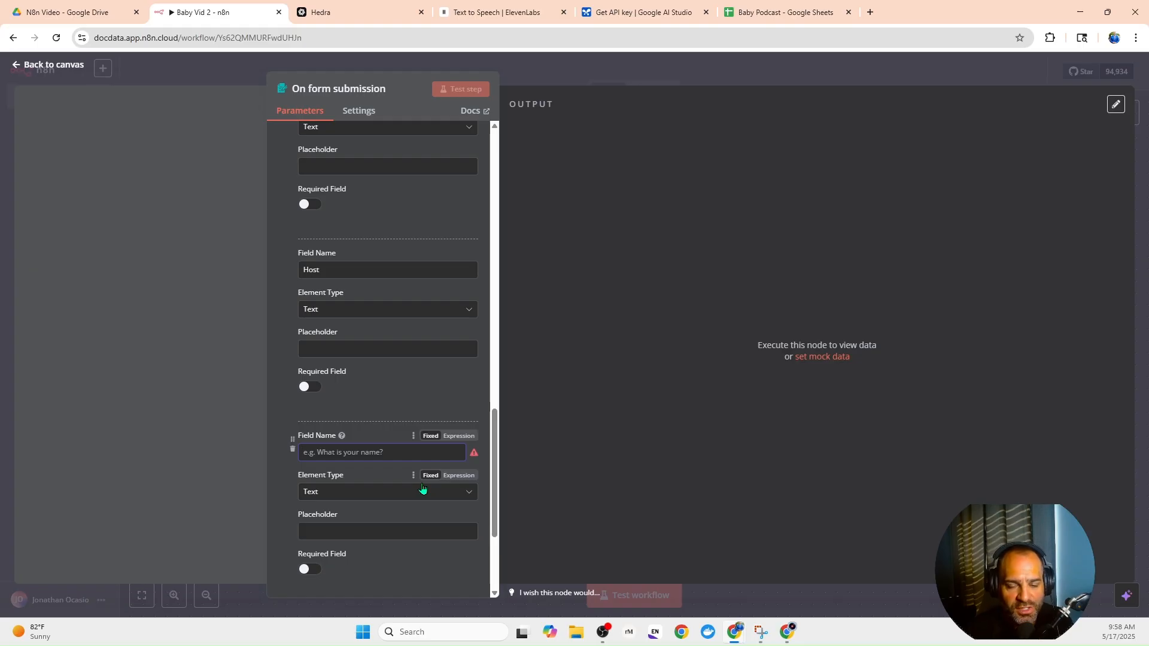
{"action": "type", "text": "Youtube"}
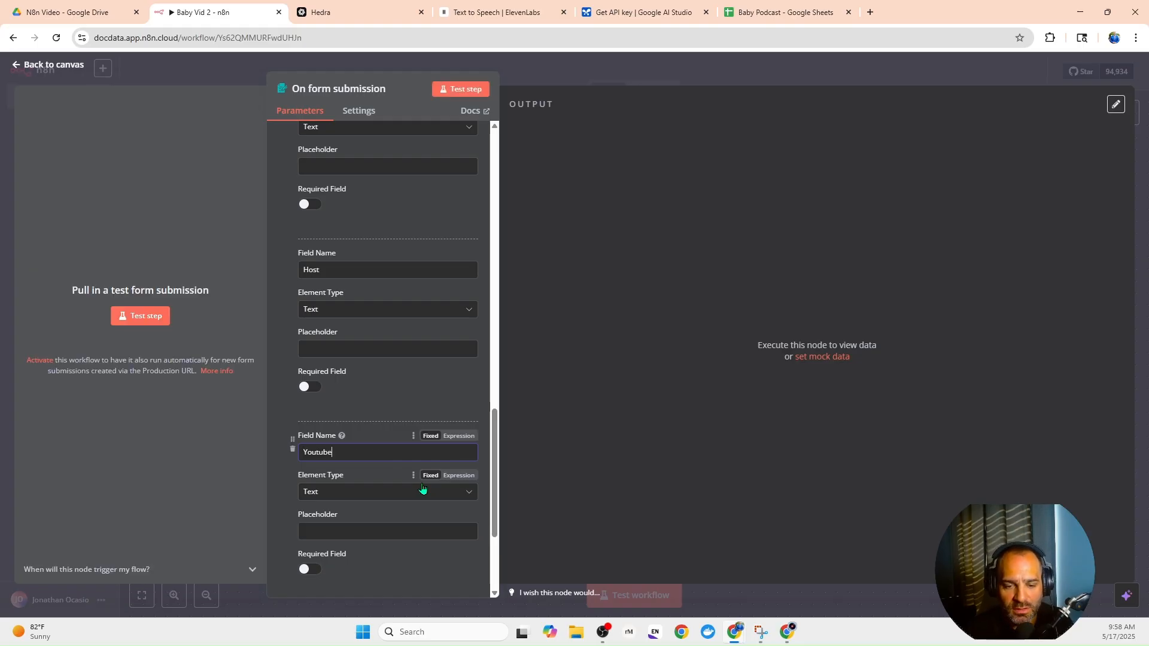
{"action": "type", "text": " Url"}
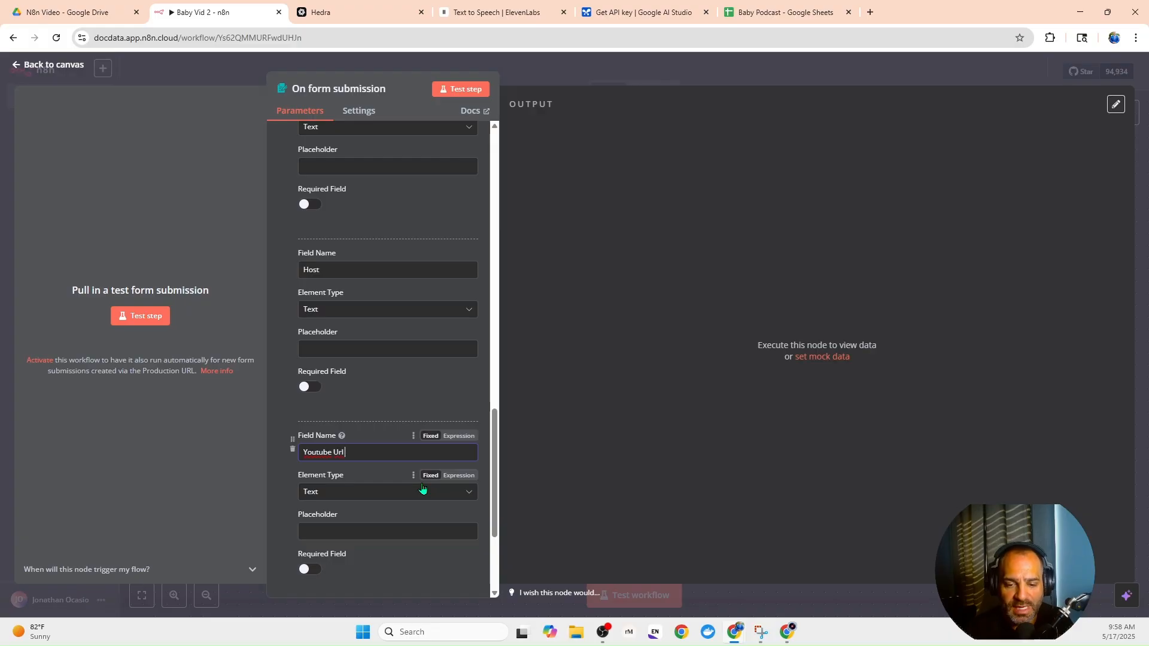
{"action": "key", "text": "BackSpace"}
{"action": "type", "text": "RL"}
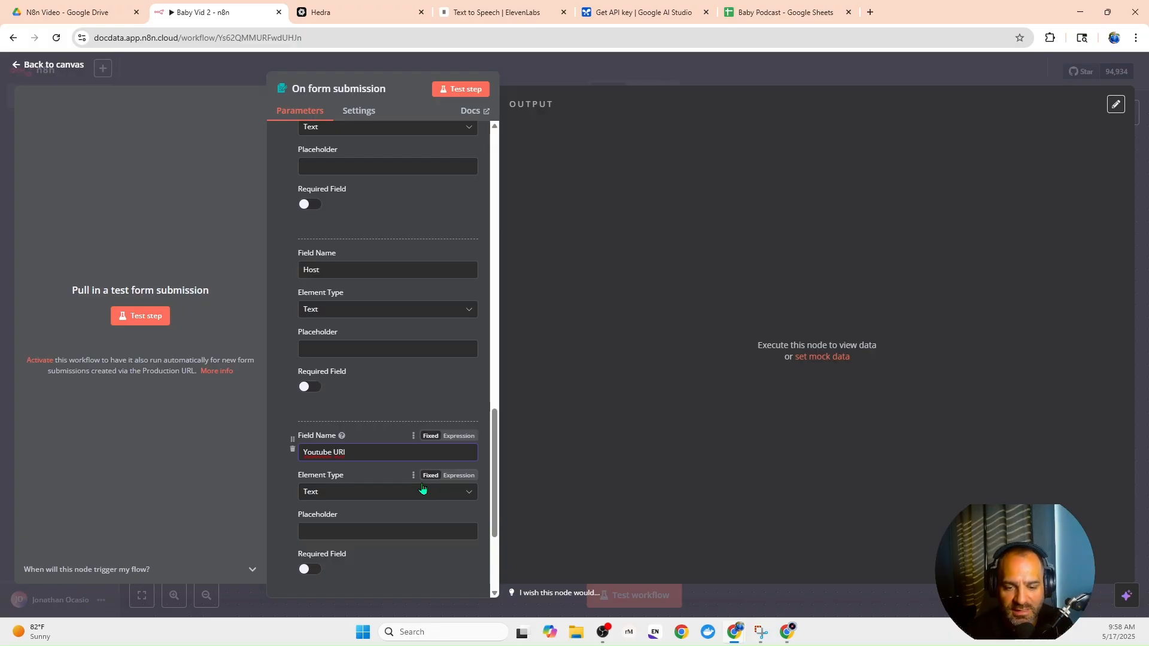
Run a test of the form trigger to open the test version of the Baby Video form.
{"action": "scroll", "coordinate": [422, 488], "scroll_direction": "down", "scroll_amount": 2}
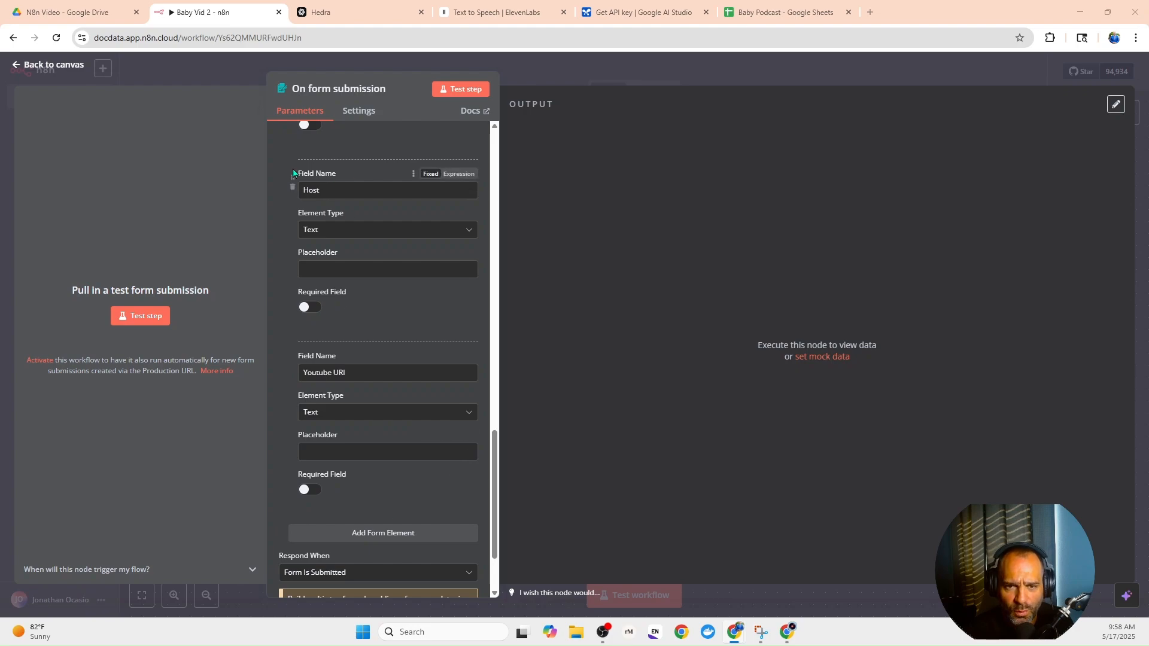
{"action": "left_click", "coordinate": [474, 91]}
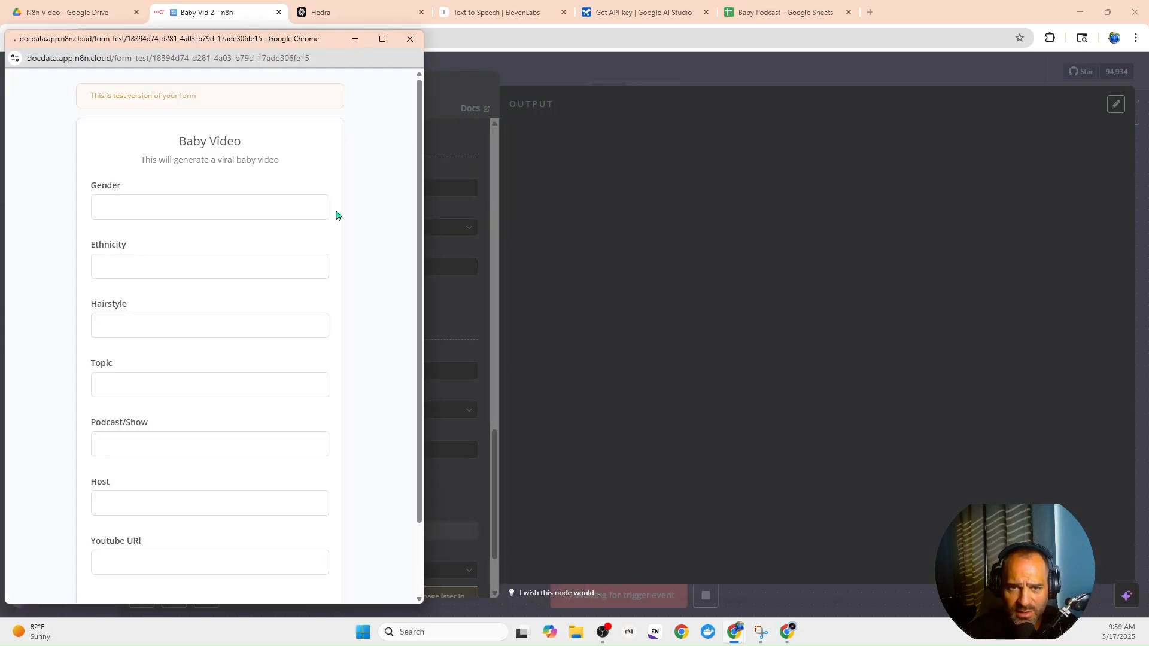
{"action": "left_click_drag", "start_coordinate": [256, 43], "coordinate": [313, 44]}
{"action": "left_click", "coordinate": [274, 211]}
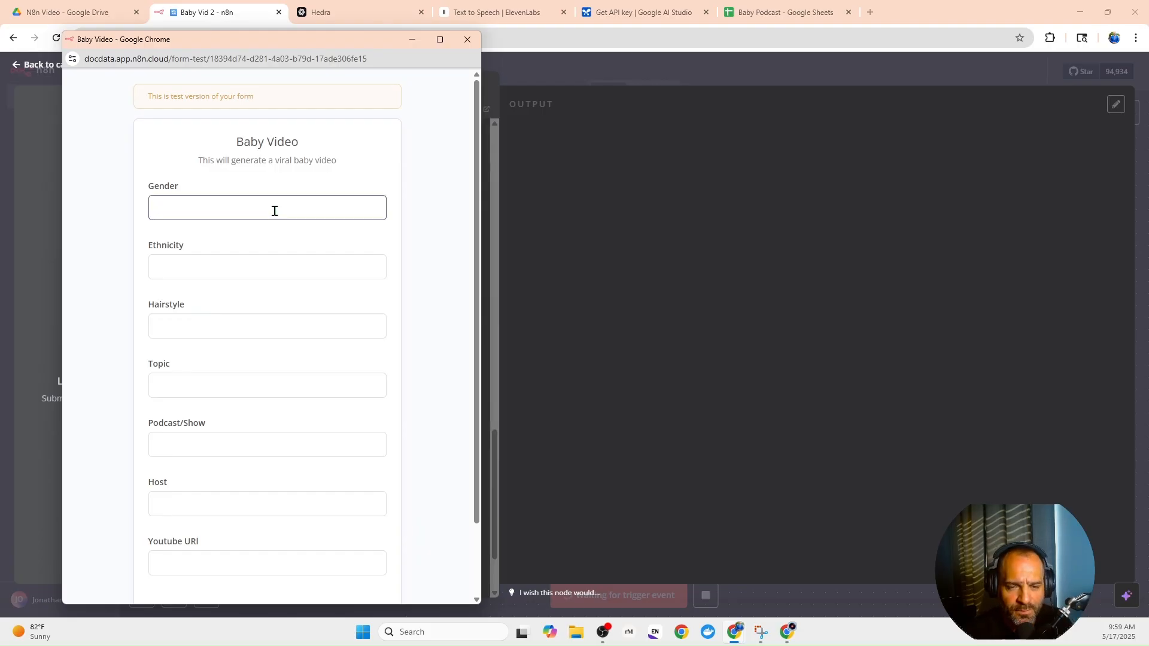
{"action": "type", "text": "C"}
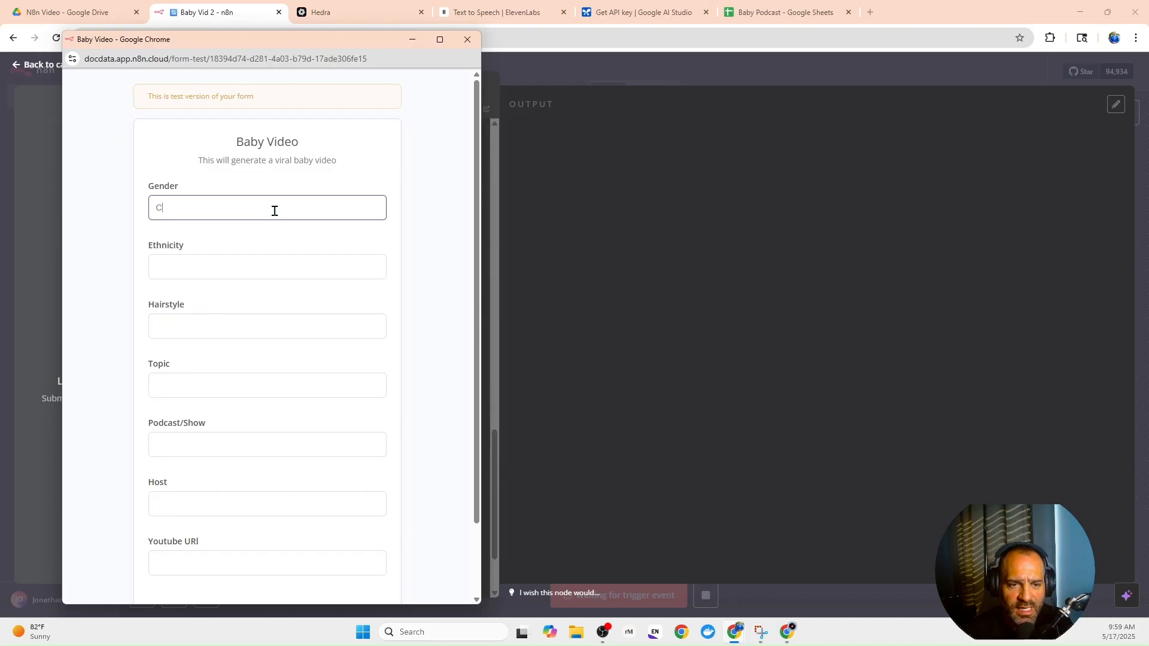
{"action": "type", "text": "Chinese"}
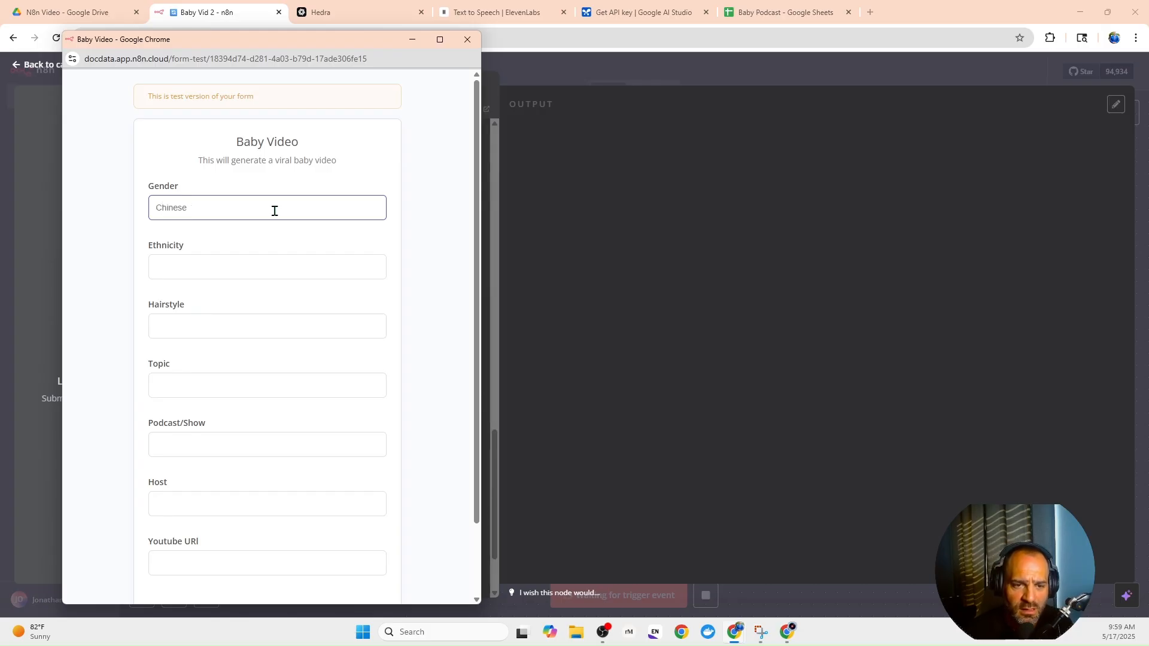
{"action": "left_click", "coordinate": [224, 262]}
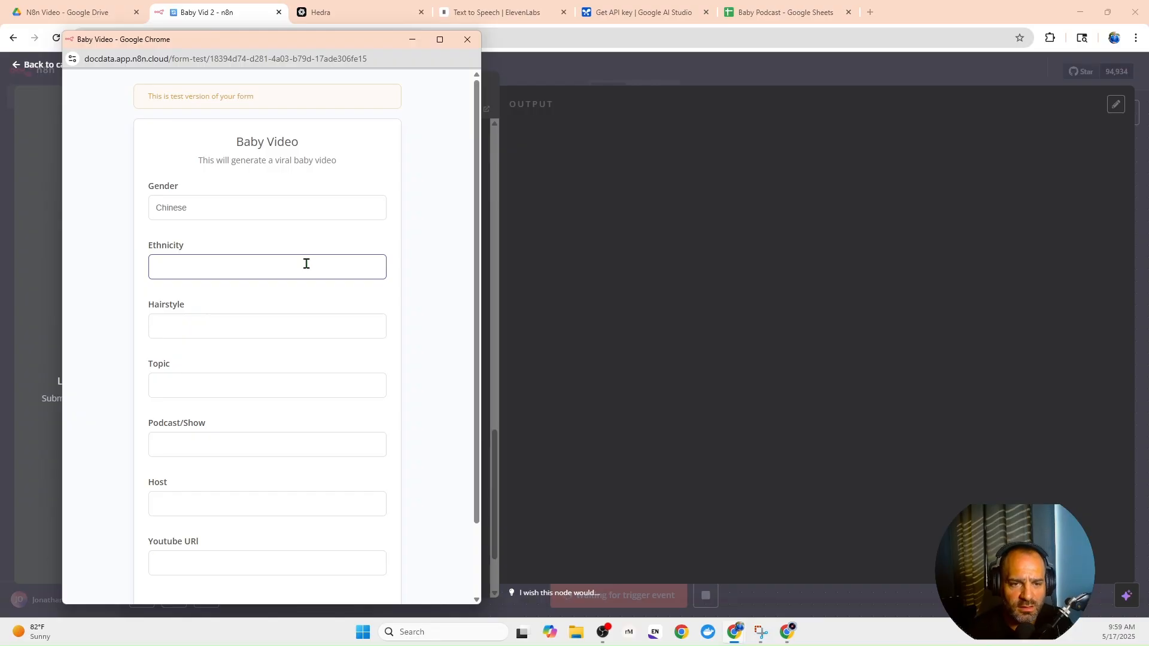
Set Gender to Male and Ethnicity to Chinese in the test form.
{"action": "double_click", "coordinate": [226, 212]}
{"action": "key", "text": "BackSpace"}
{"action": "type", "text": "M"}
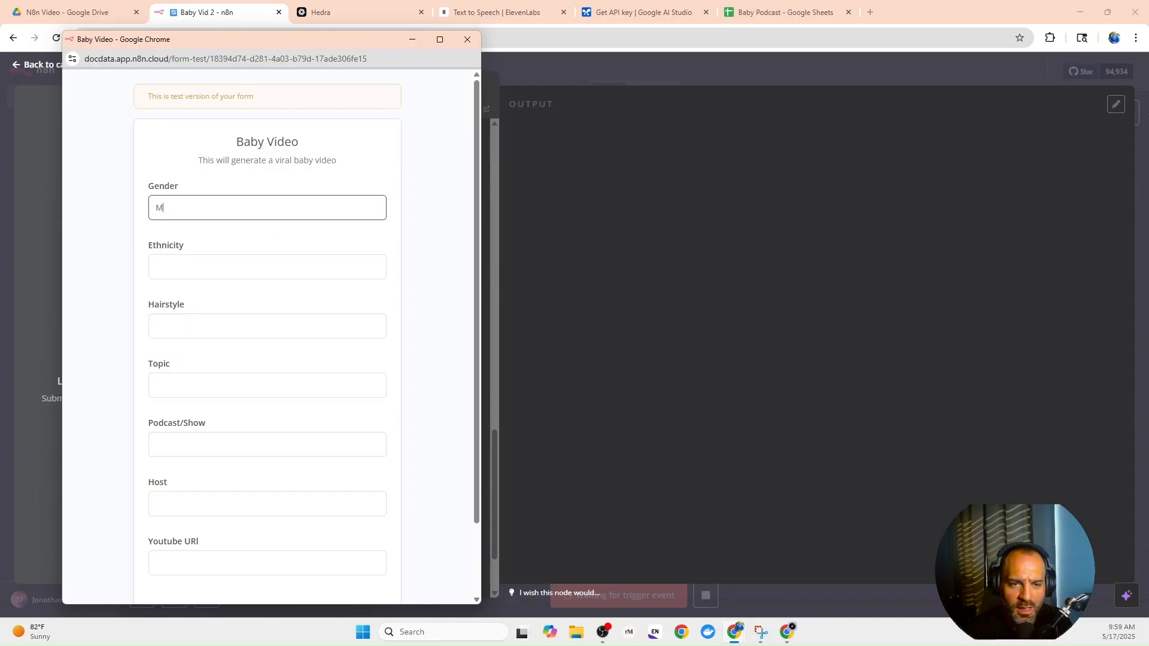
{"action": "type", "text": "ale"}
{"action": "left_click", "coordinate": [323, 274]}
{"action": "type", "text": "C"}
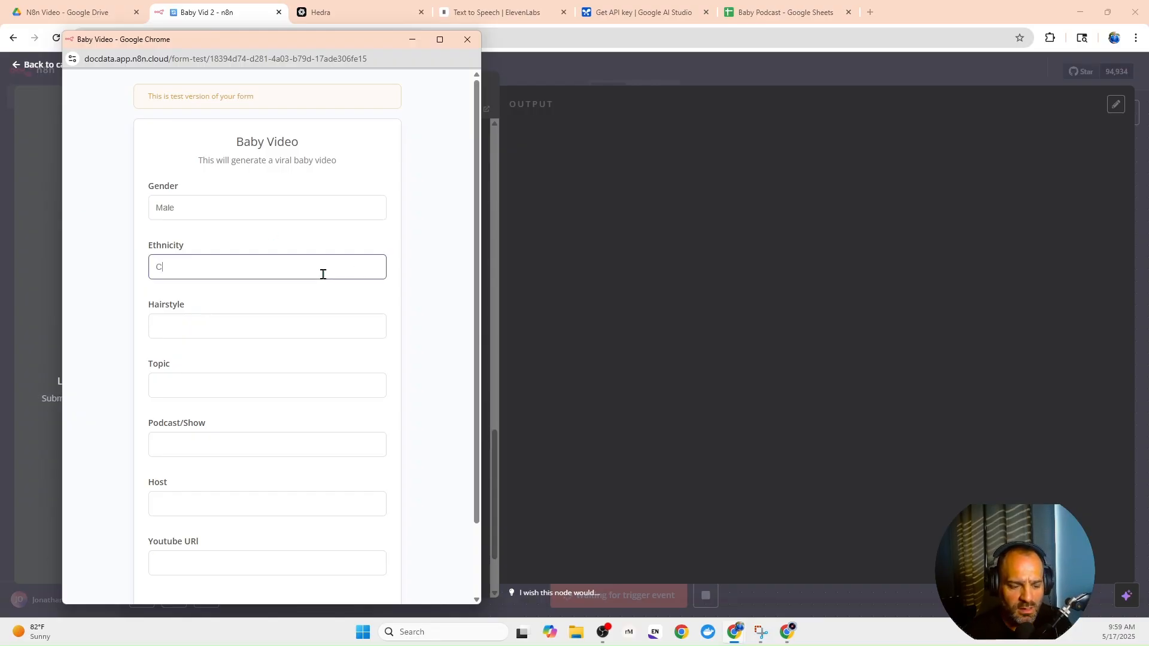
{"action": "type", "text": "hinese"}
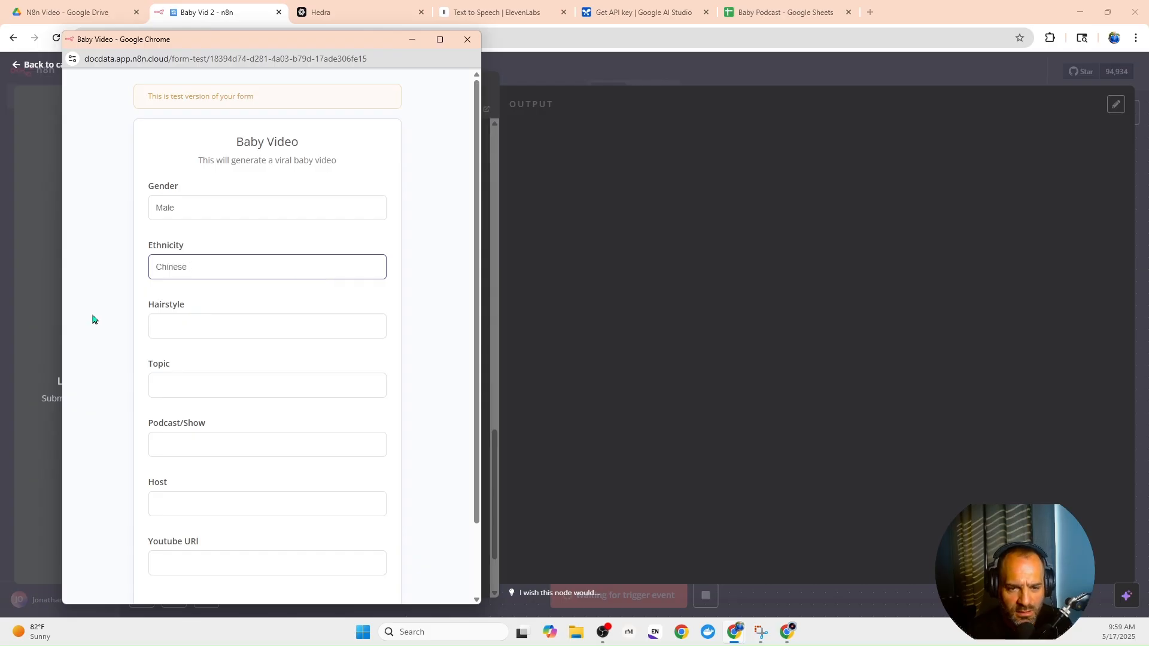
Enter "Long Bun" as the Hairstyle in the test form.
{"action": "left_click", "coordinate": [159, 328]}
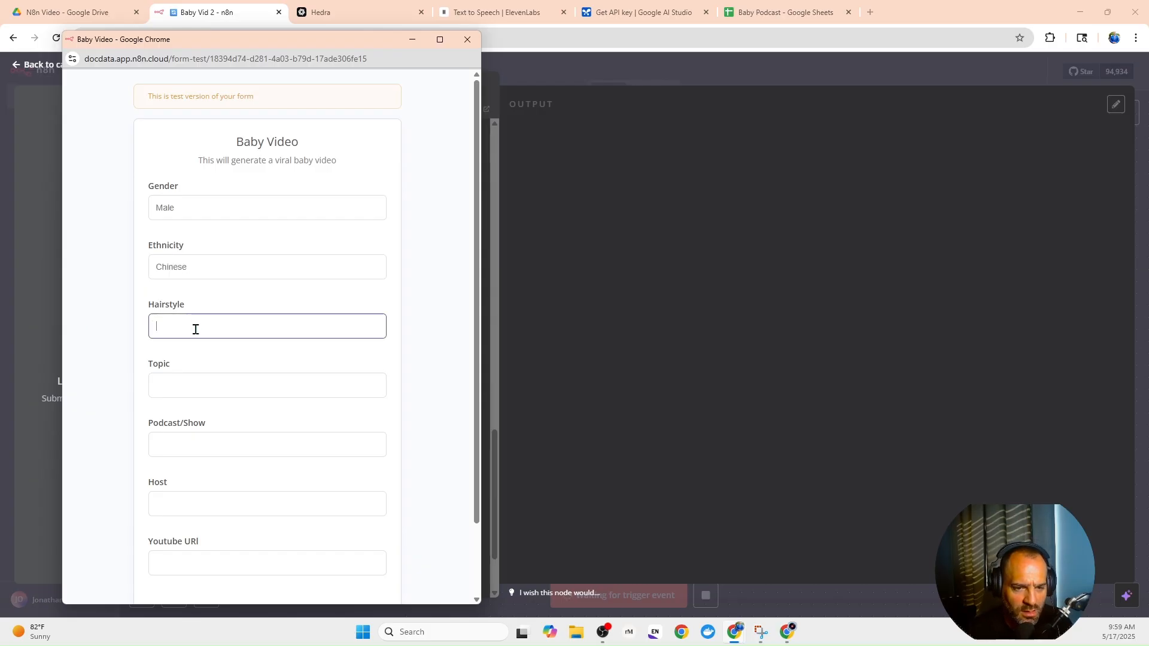
{"action": "type", "text": "LO"}
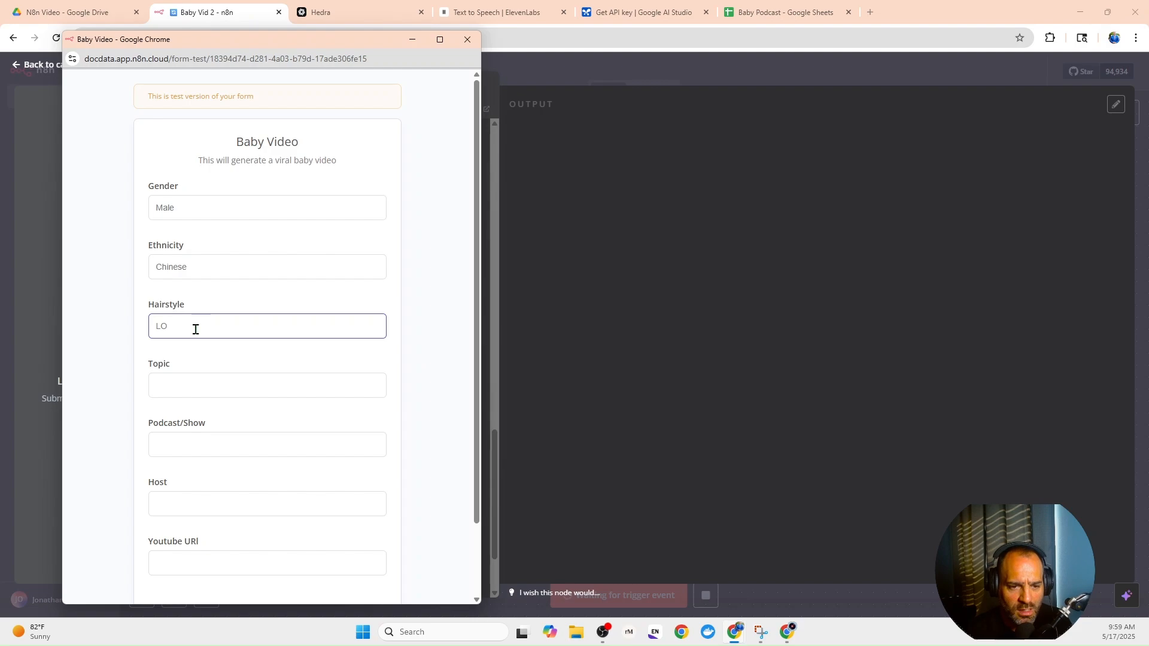
{"action": "type", "text": "n B"}
{"action": "type", "text": "ng Bun"}
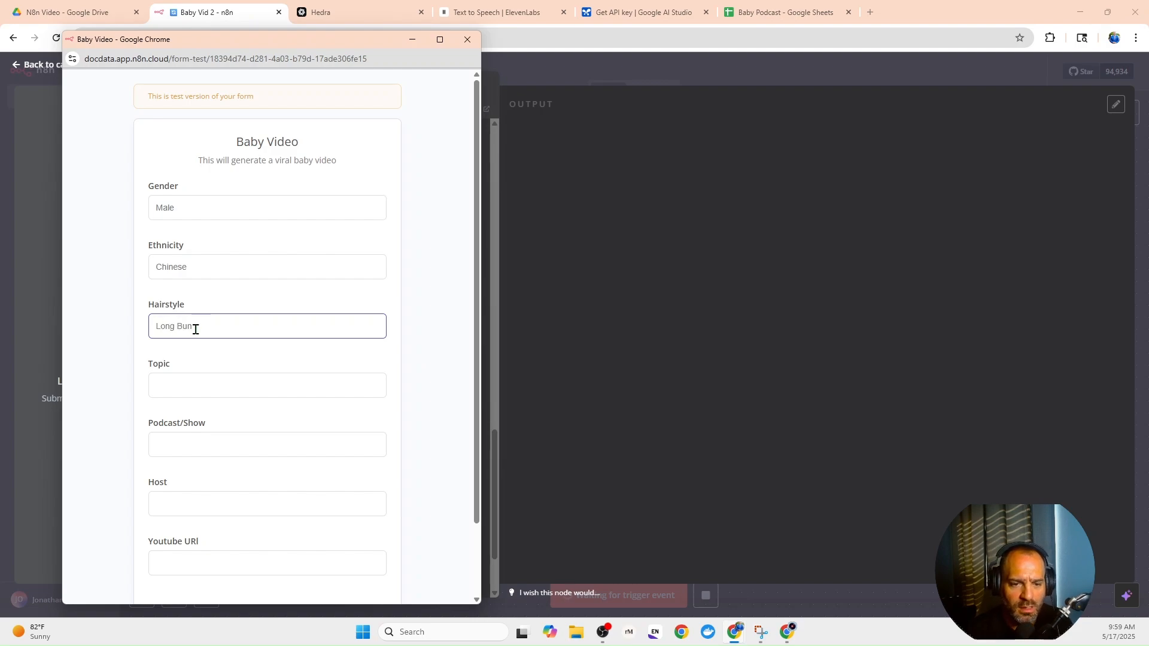
Enter "The Creation of the Great Chinese Firewall." as the Topic in the test form.
{"action": "left_click", "coordinate": [209, 390]}
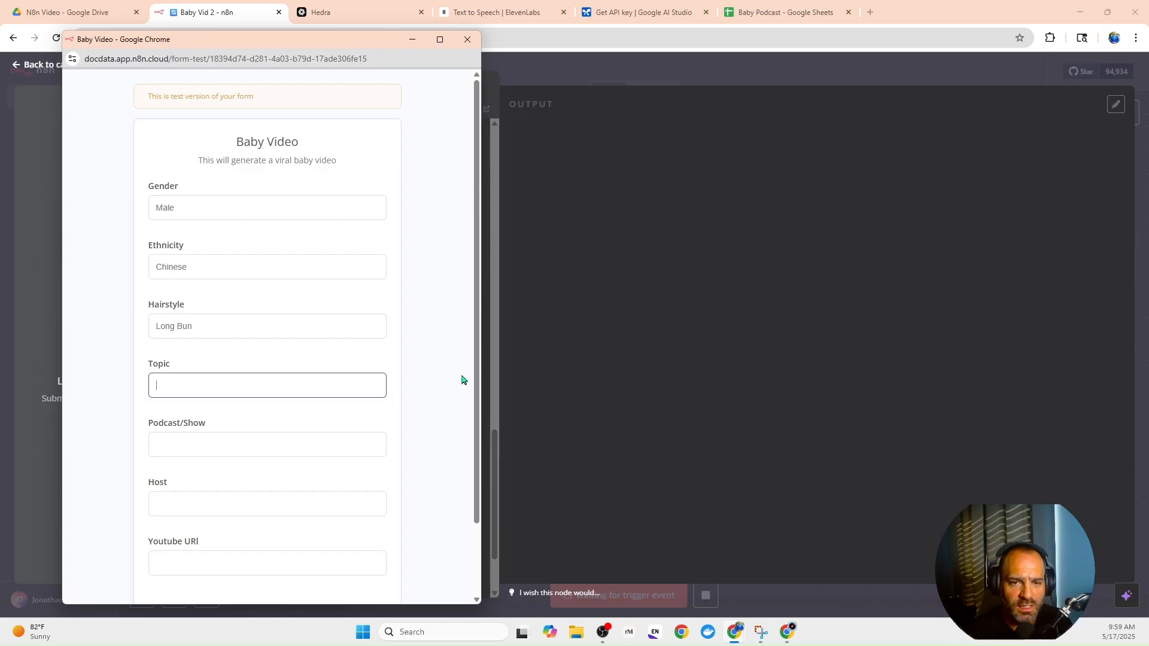
{"action": "type", "text": "The "}
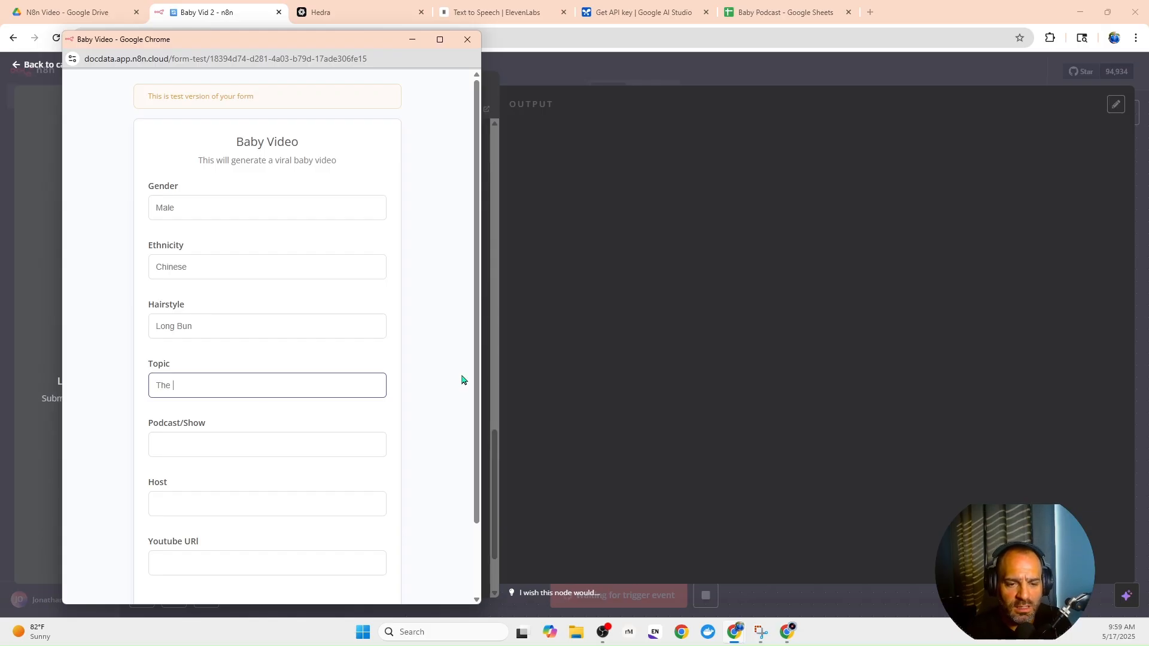
{"action": "type", "text": "Creati"}
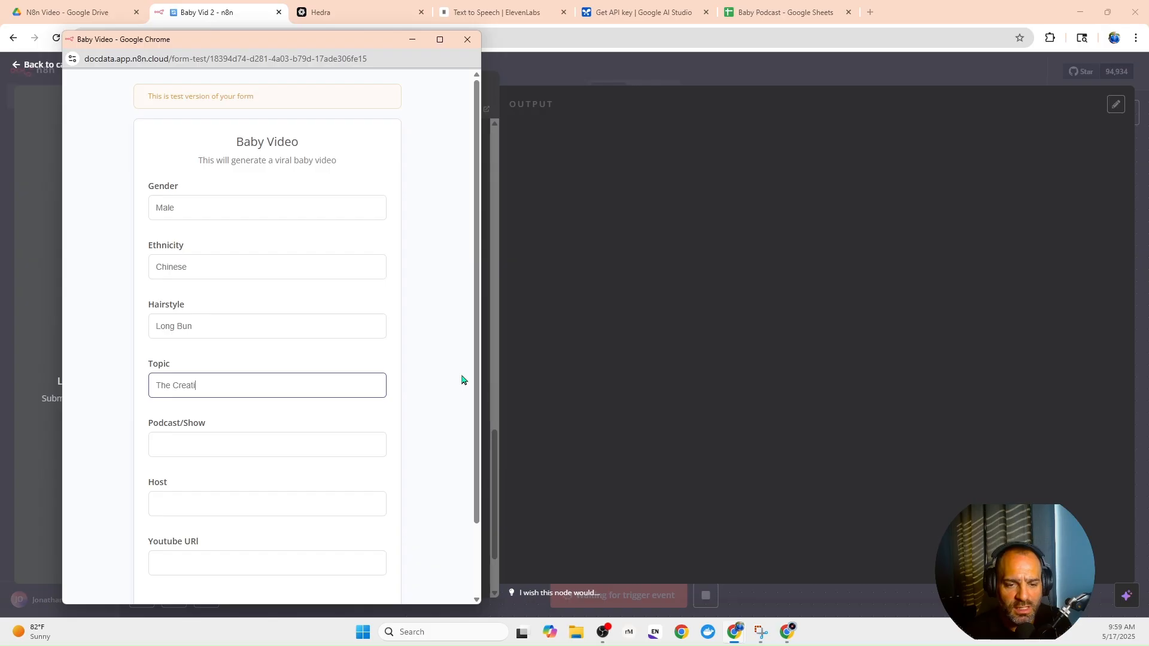
{"action": "type", "text": "on of the Great Chinese"}
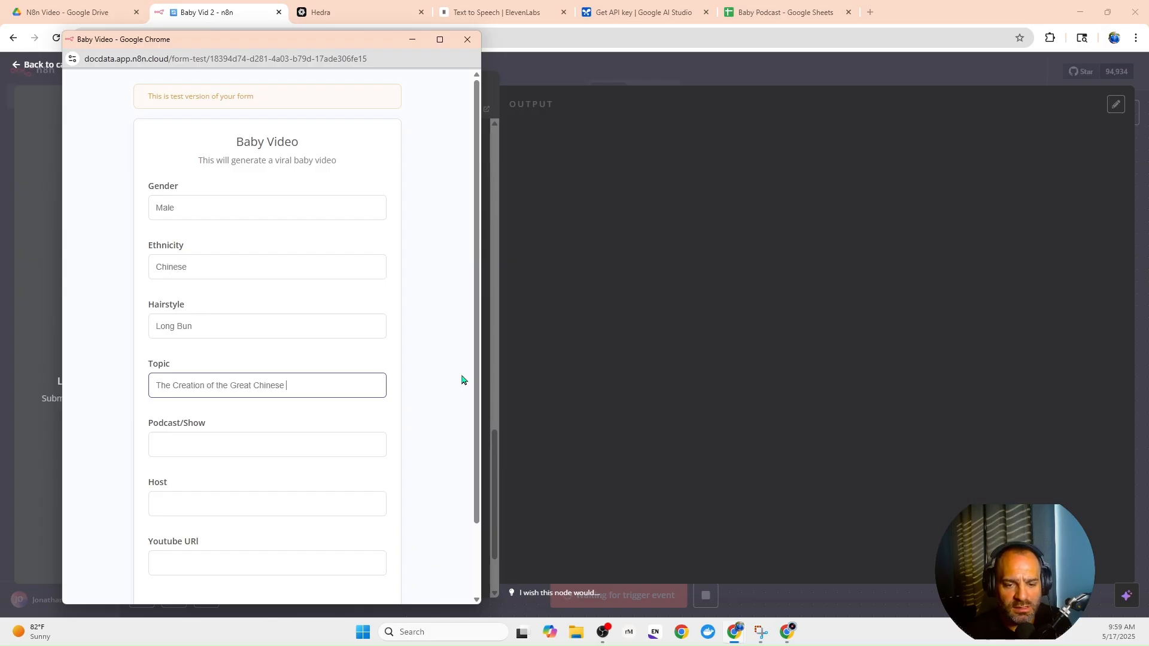
{"action": "type", "text": " Firewall."}
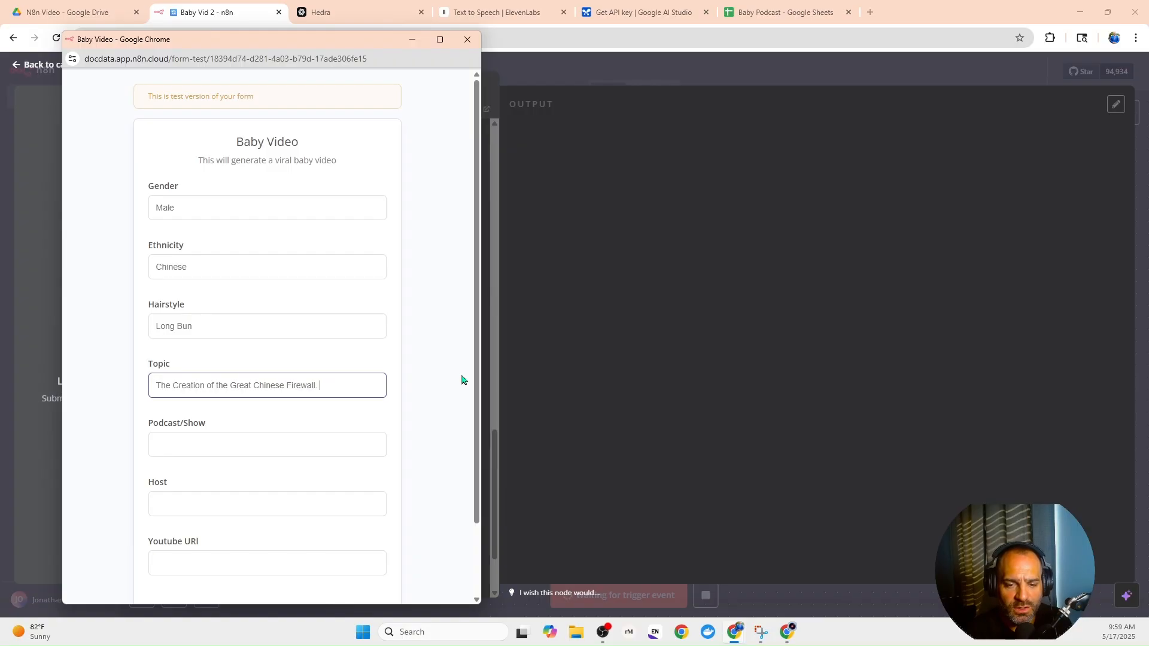
{"action": "scroll", "coordinate": [317, 311], "scroll_direction": "down", "scroll_amount": 2}
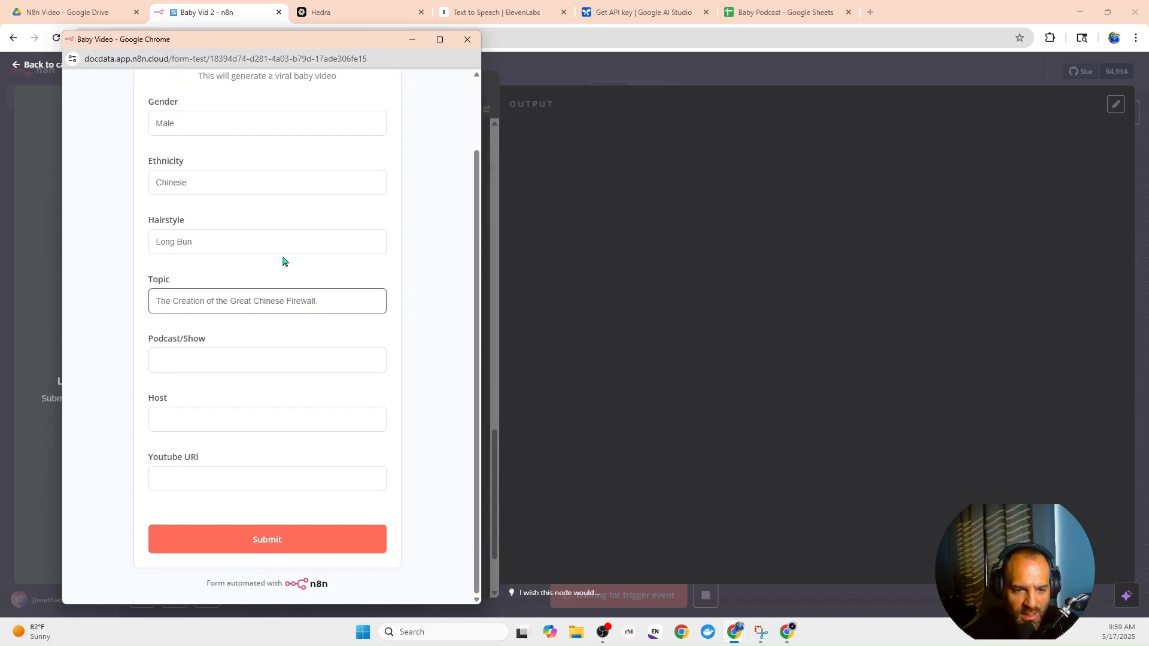
Submit the filled-in test form, close its window and return to the workflow canvas.
{"action": "left_click", "coordinate": [269, 528]}
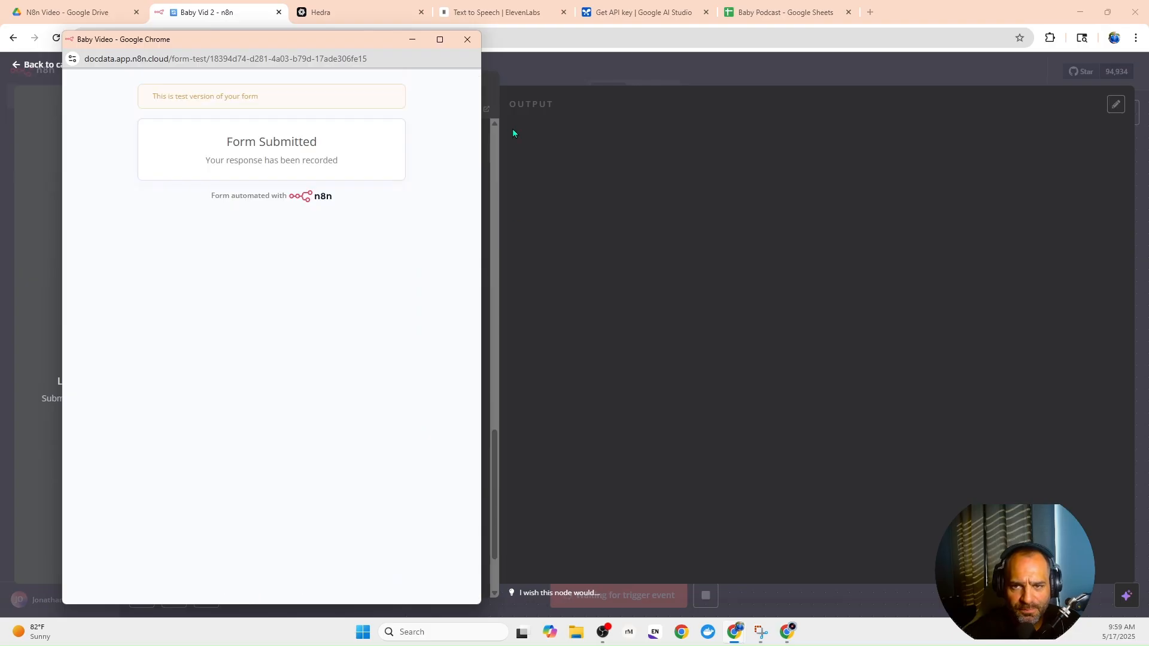
{"action": "left_click", "coordinate": [468, 39]}
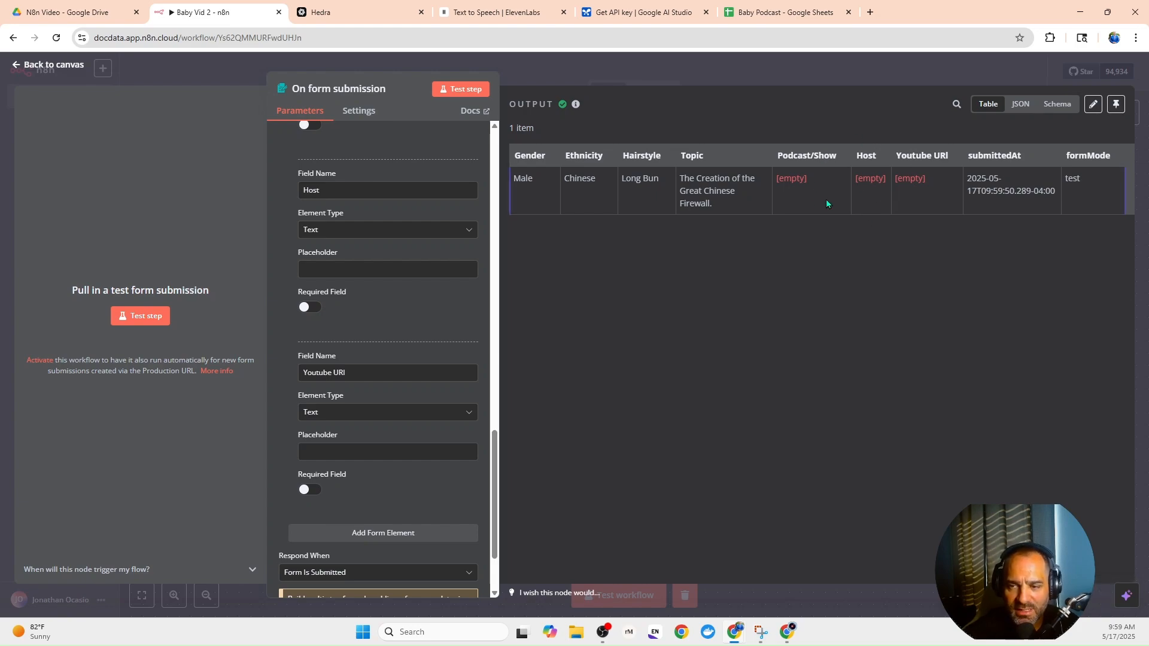
{"action": "left_click", "coordinate": [681, 72]}
{"action": "left_click_drag", "start_coordinate": [644, 352], "coordinate": [632, 341]}
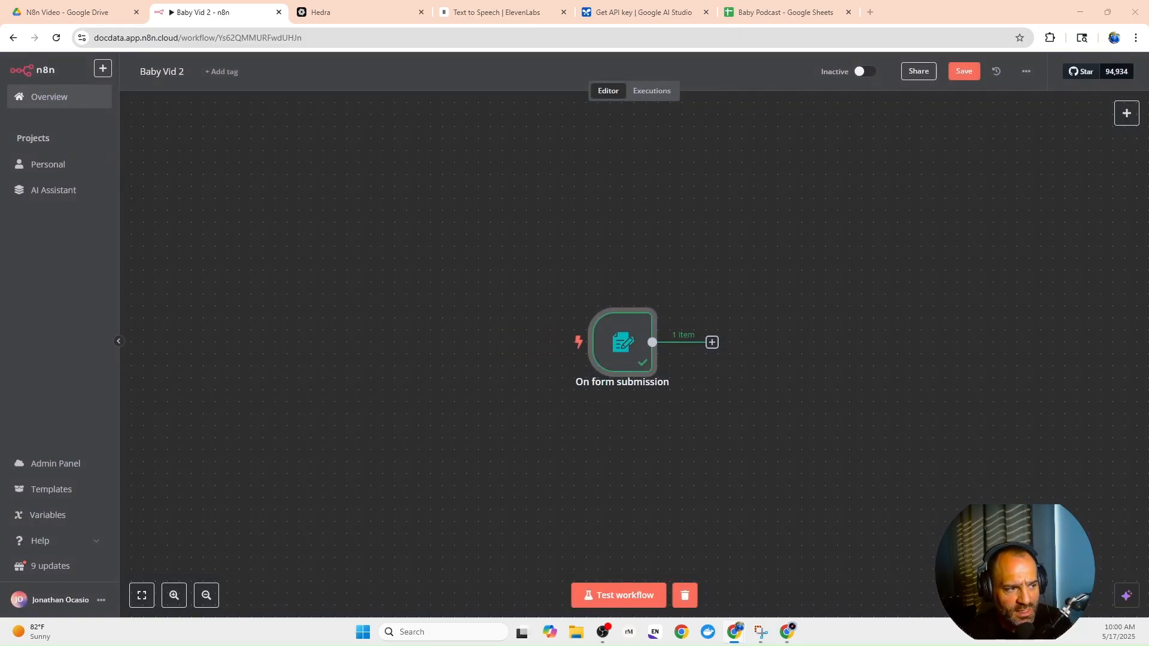
Add a Google Sheets node with the "Append or update row in sheet" action after the form trigger.
{"action": "left_click", "coordinate": [712, 342]}
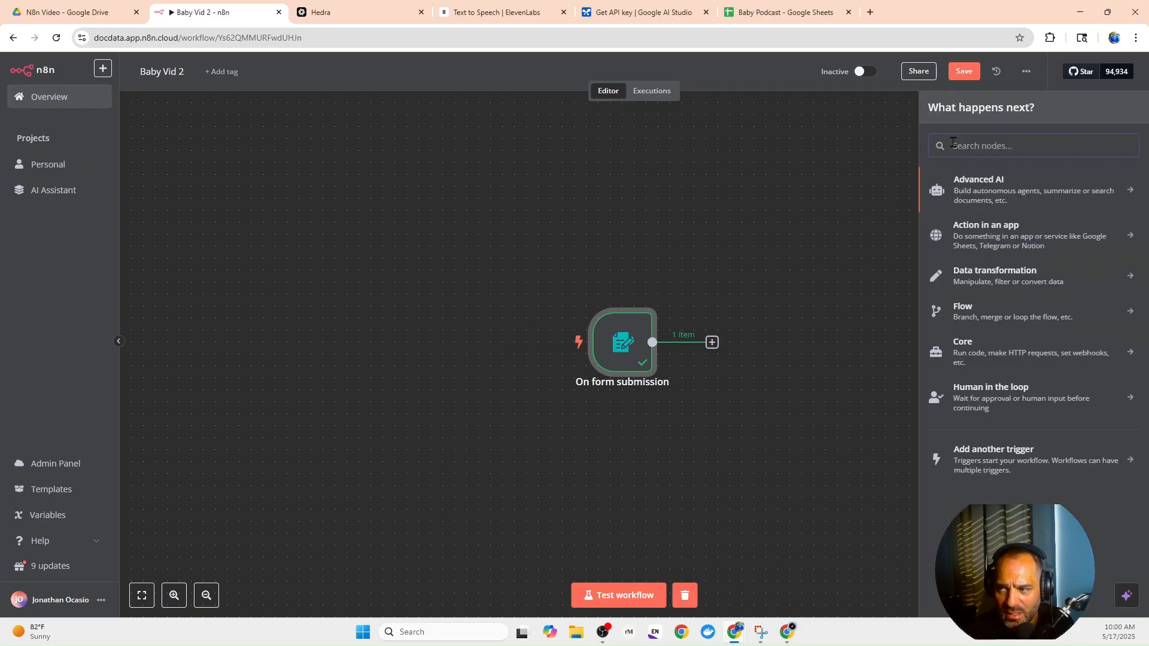
{"action": "type", "text": "google she"}
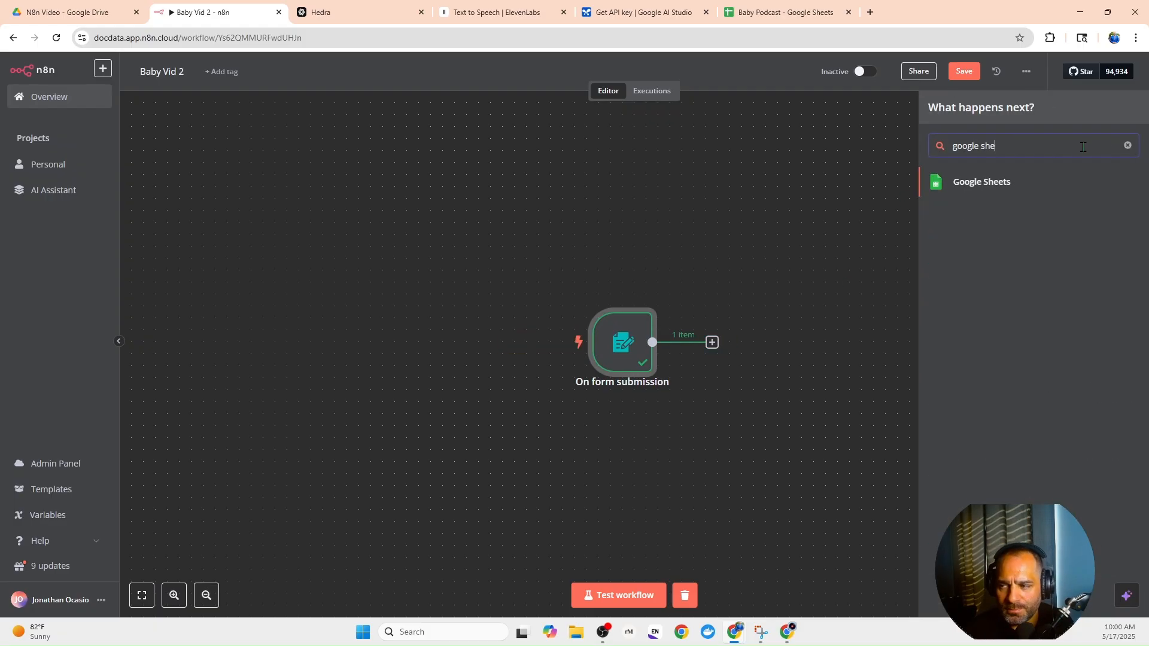
{"action": "left_click", "coordinate": [993, 182]}
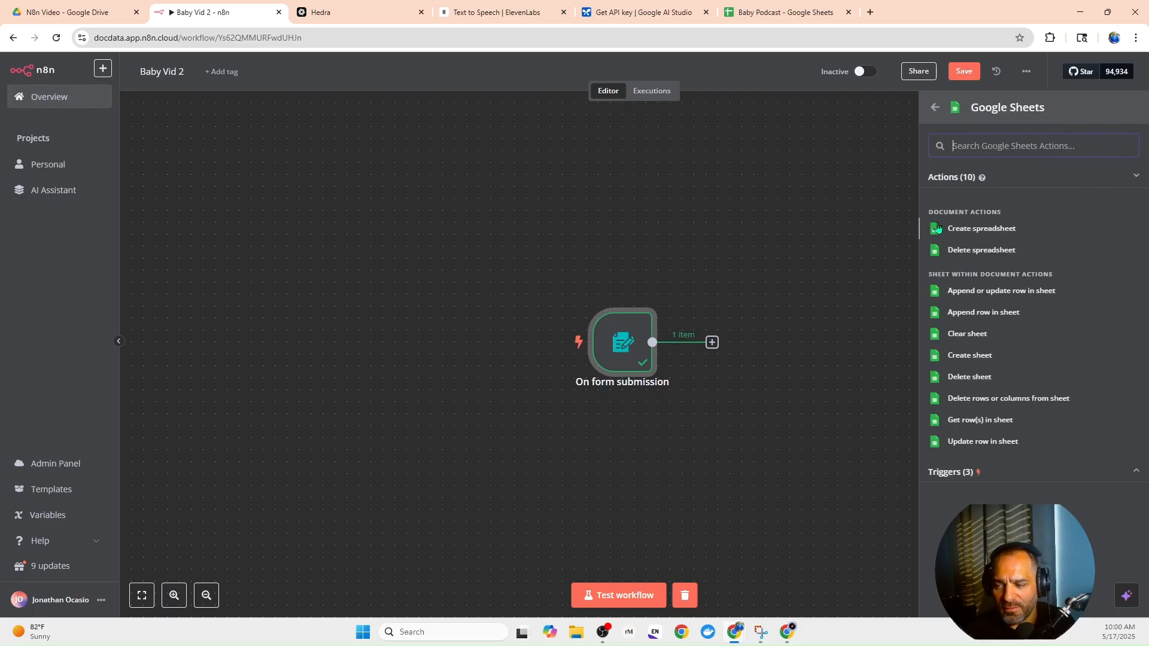
{"action": "left_click", "coordinate": [973, 292]}
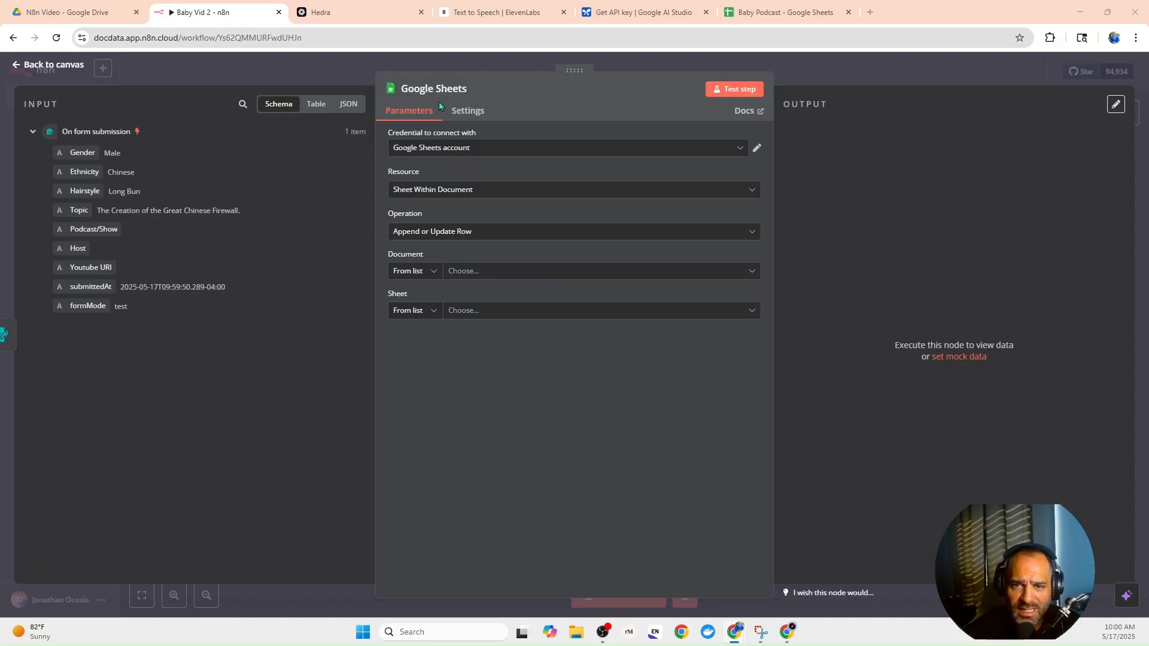
Search the web for "google cloud console" in a new browser tab and switch to the Google Cloud console.
{"action": "left_click", "coordinate": [871, 14]}
{"action": "left_click", "coordinate": [863, 33]}
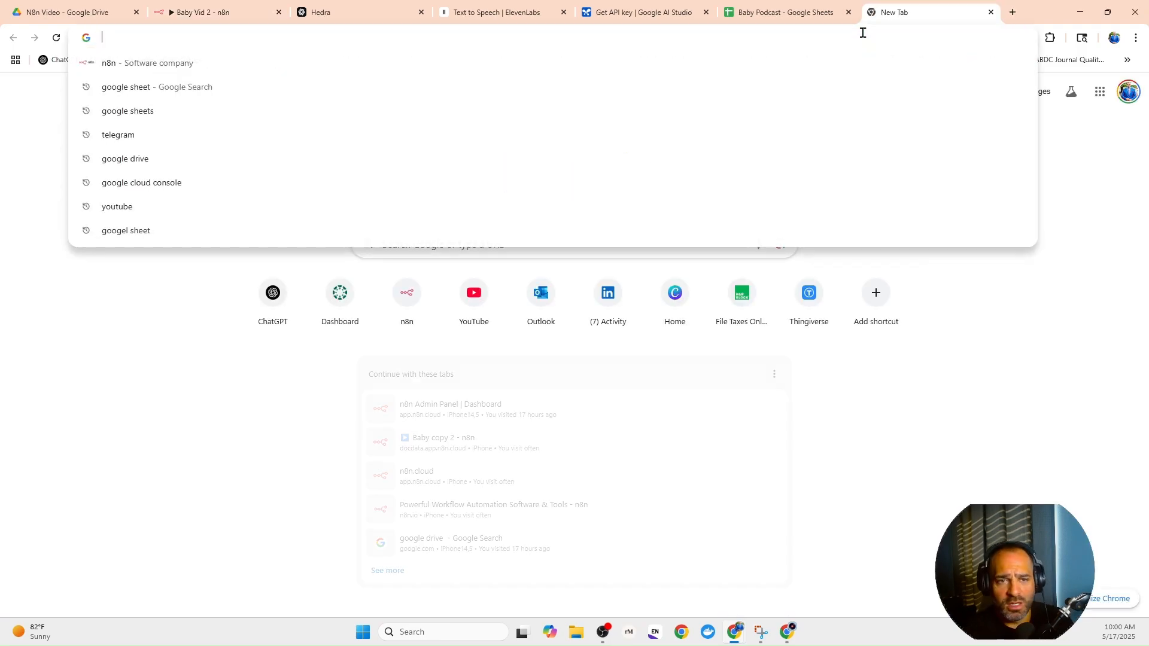
{"action": "type", "text": "google clou"}
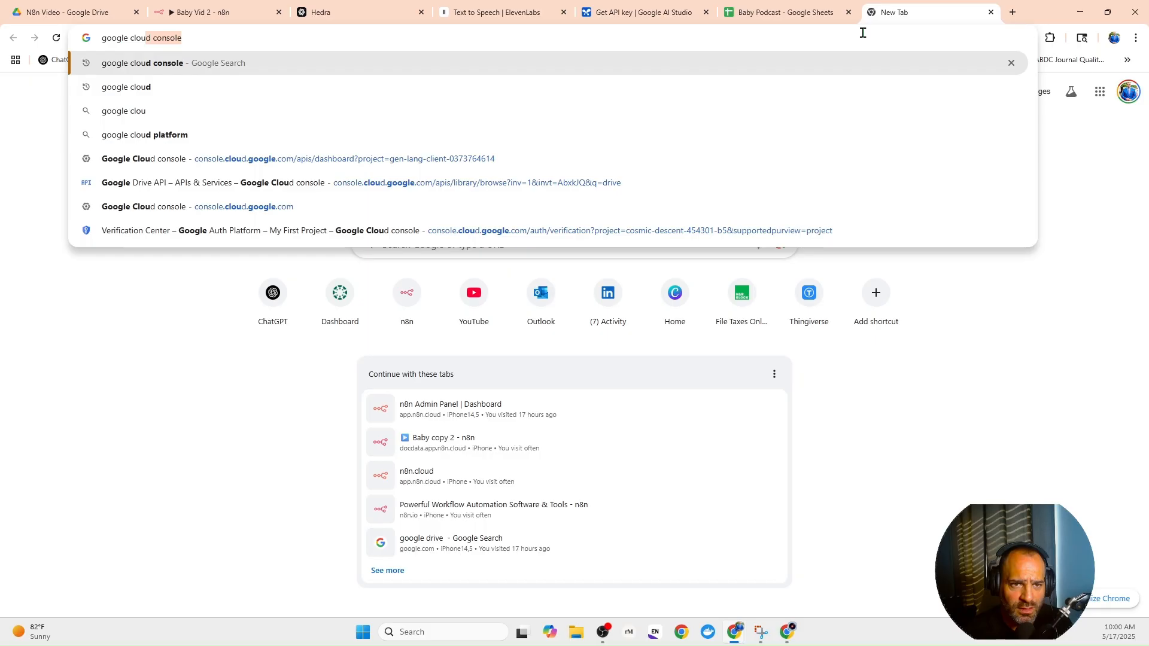
{"action": "key", "text": "Return"}
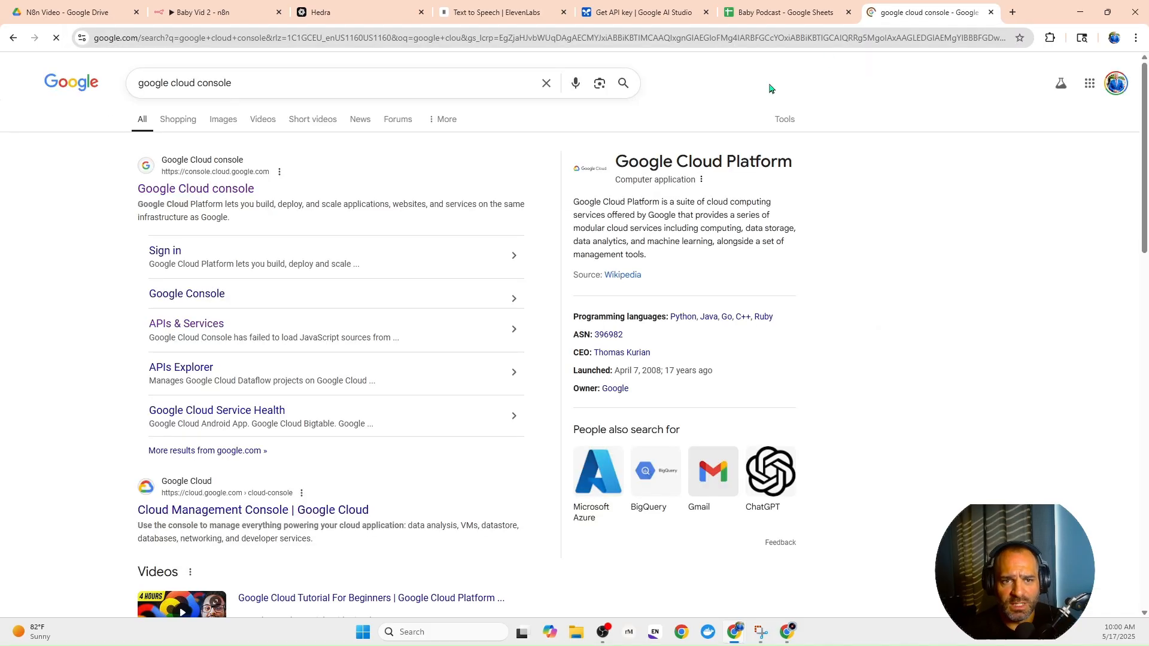
{"action": "left_click", "coordinate": [228, 190]}
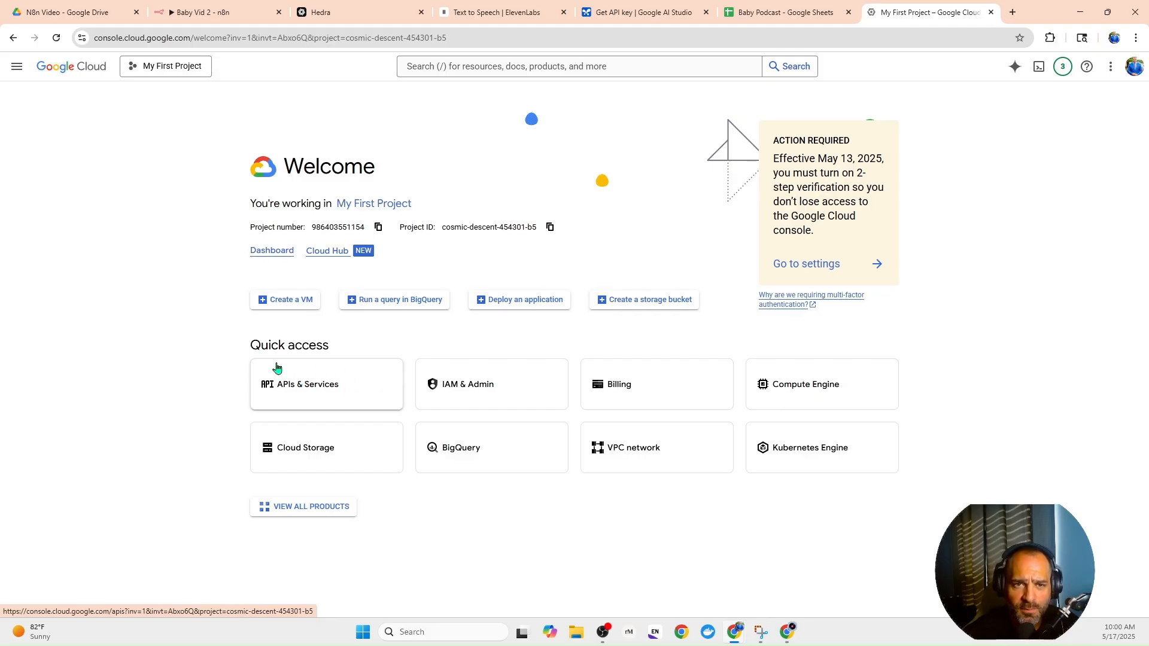
Review the list of available Google Cloud projects and leave it without switching projects.
{"action": "left_click", "coordinate": [172, 67]}
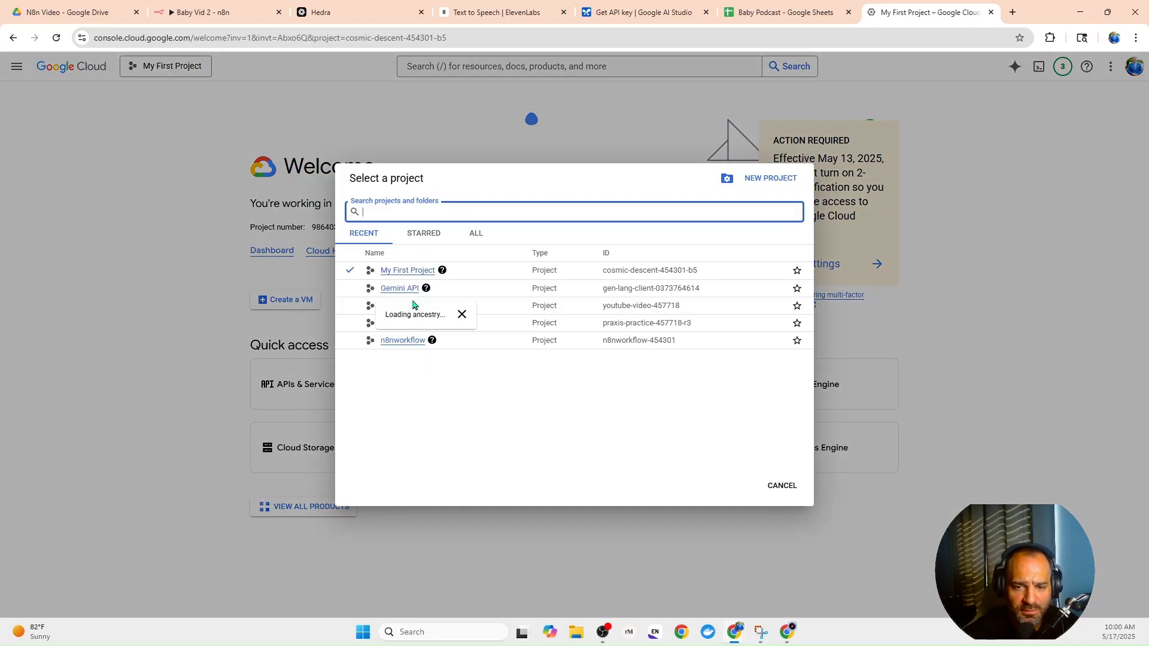
{"action": "left_click", "coordinate": [777, 490]}
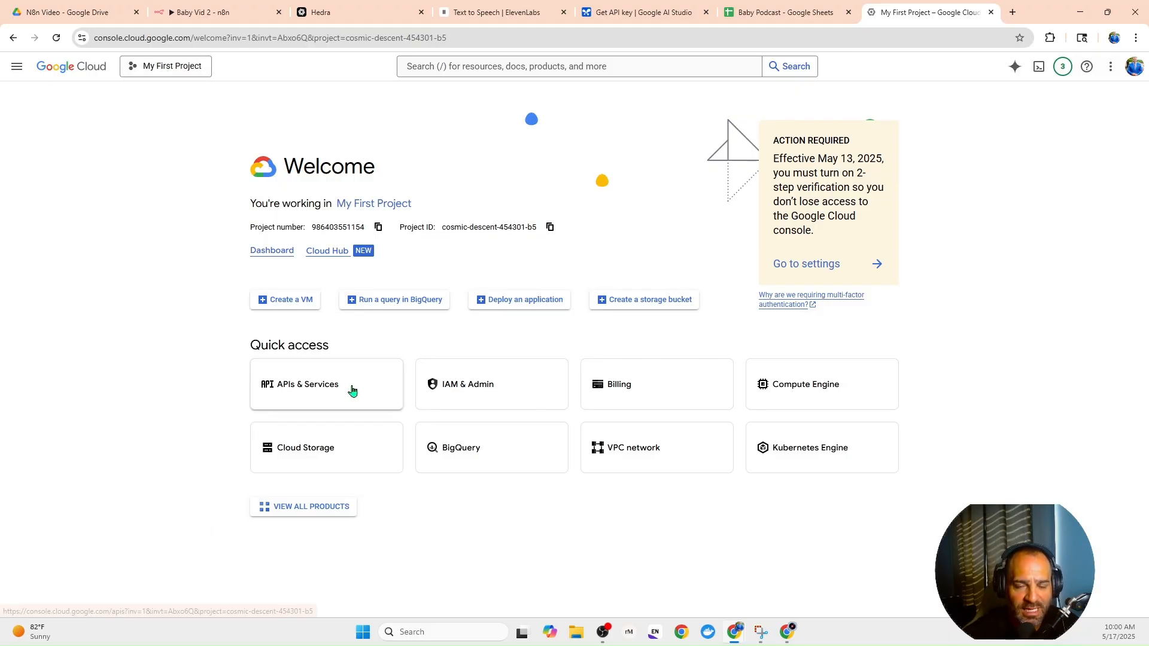
{"action": "left_click", "coordinate": [156, 74]}
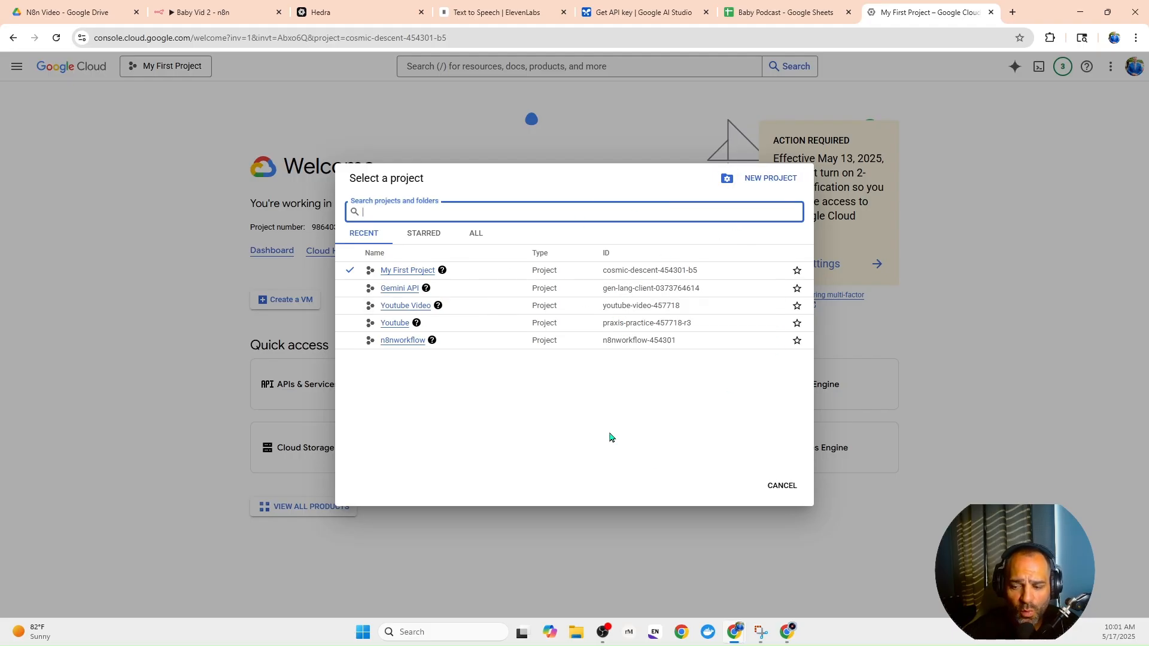
{"action": "left_click", "coordinate": [781, 488]}
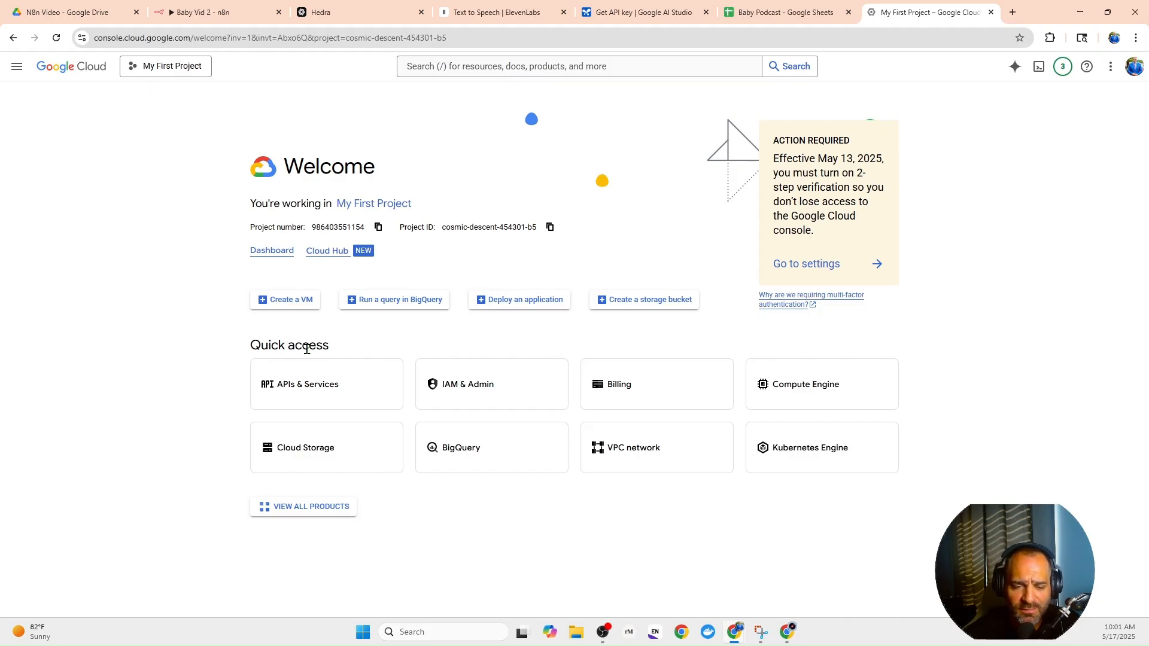
Search the API Library for "drive" and open the Google Drive API's product details.
{"action": "left_click", "coordinate": [322, 378]}
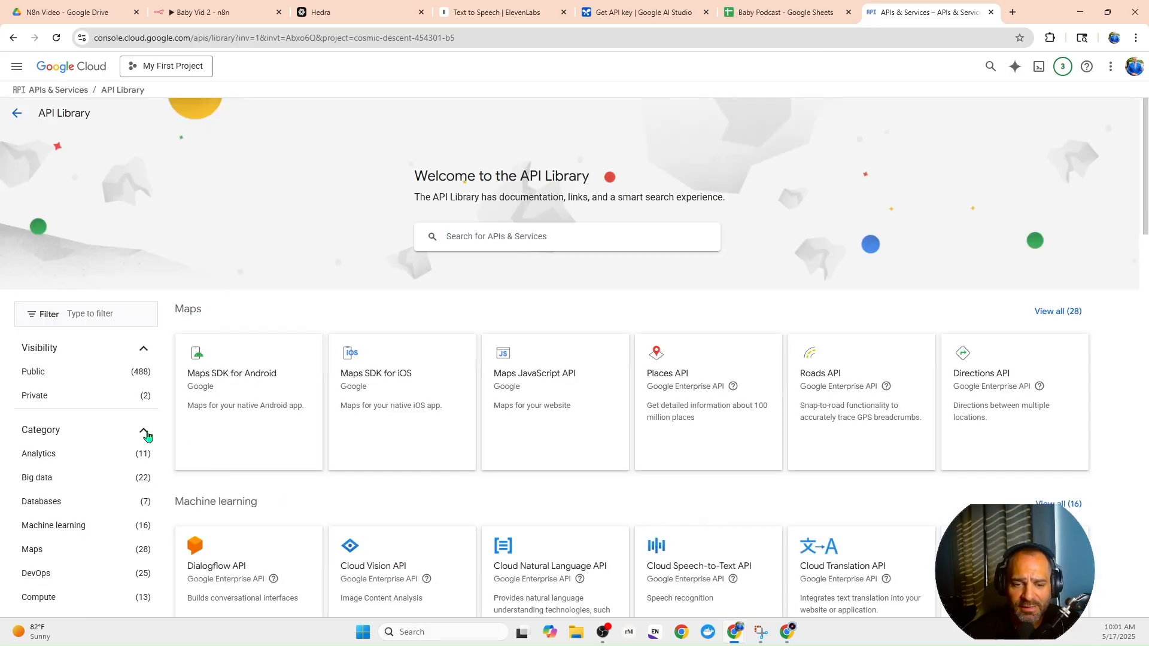
{"action": "left_click", "coordinate": [489, 234]}
{"action": "type", "text": "driv"}
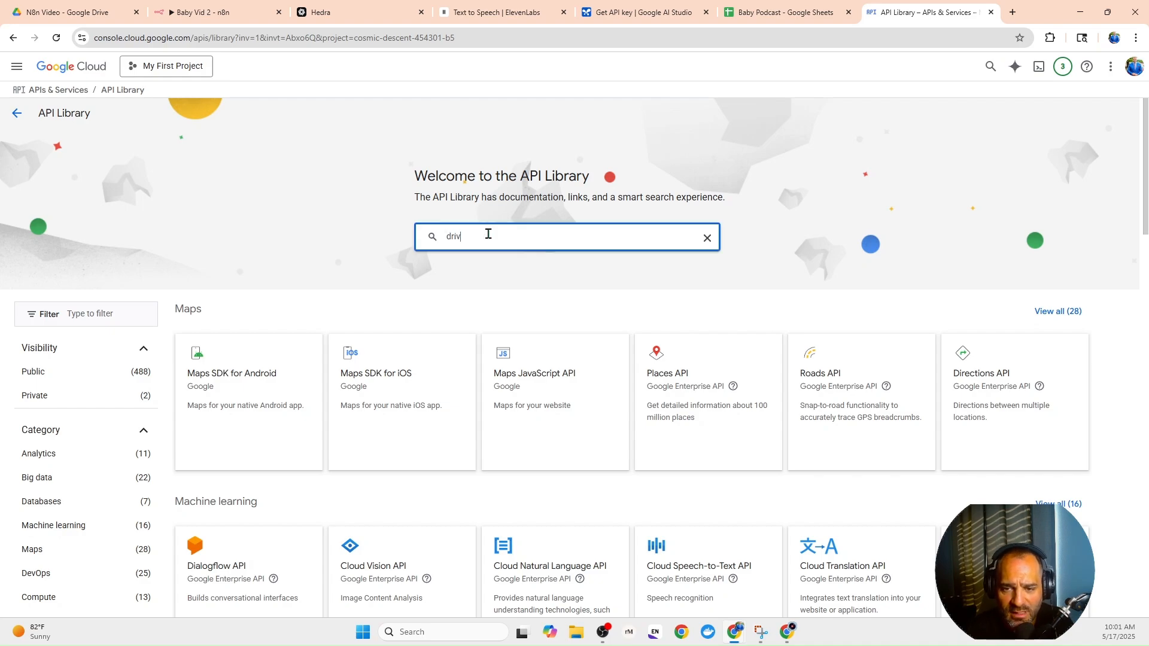
{"action": "type", "text": "e"}
{"action": "key", "text": "Return"}
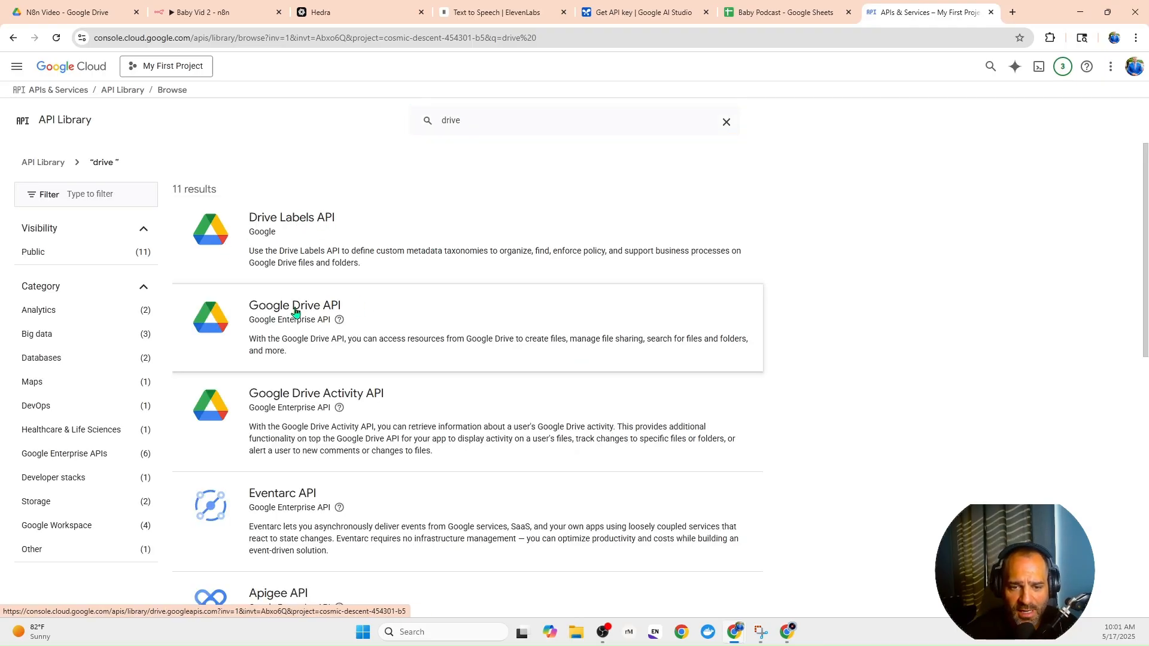
{"action": "left_click", "coordinate": [327, 303]}
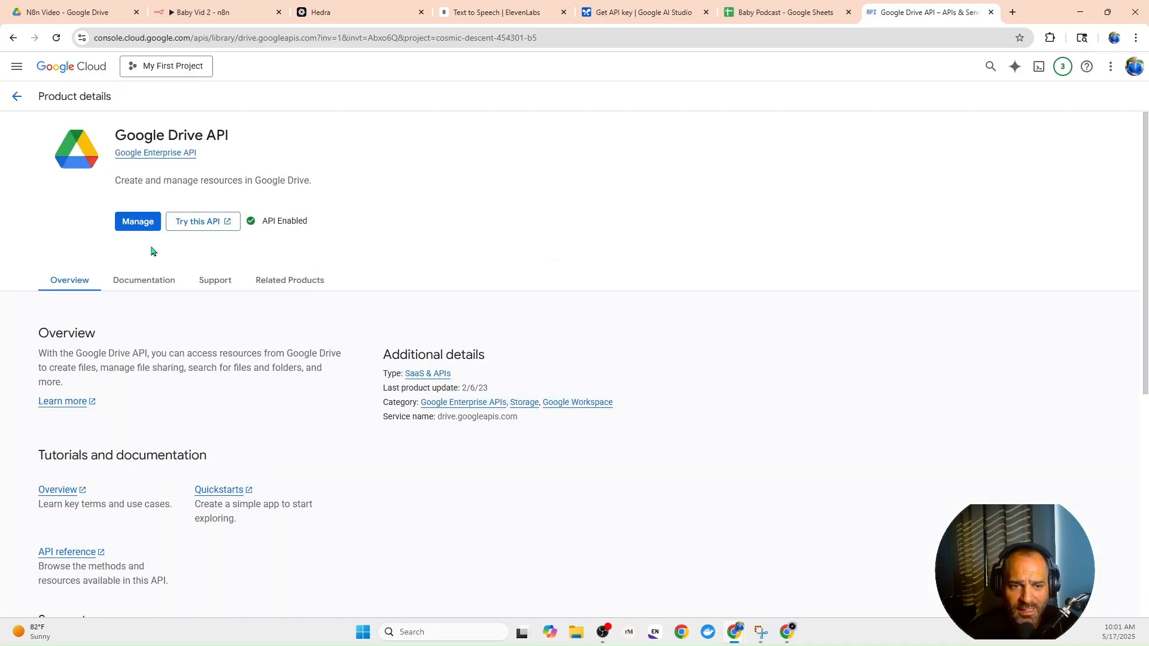
Search the API Library for "youtube" and open the YouTube Data API v3 product details.
{"action": "left_click", "coordinate": [16, 98]}
{"action": "left_click_drag", "start_coordinate": [476, 121], "coordinate": [414, 130]}
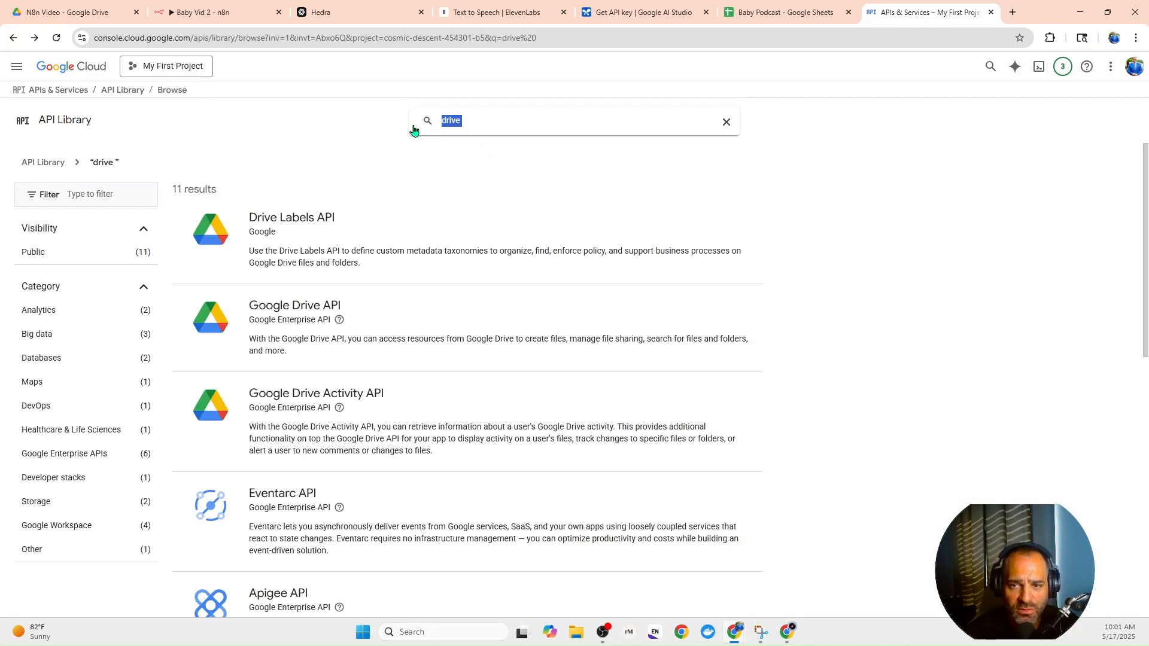
{"action": "key", "text": "BackSpace"}
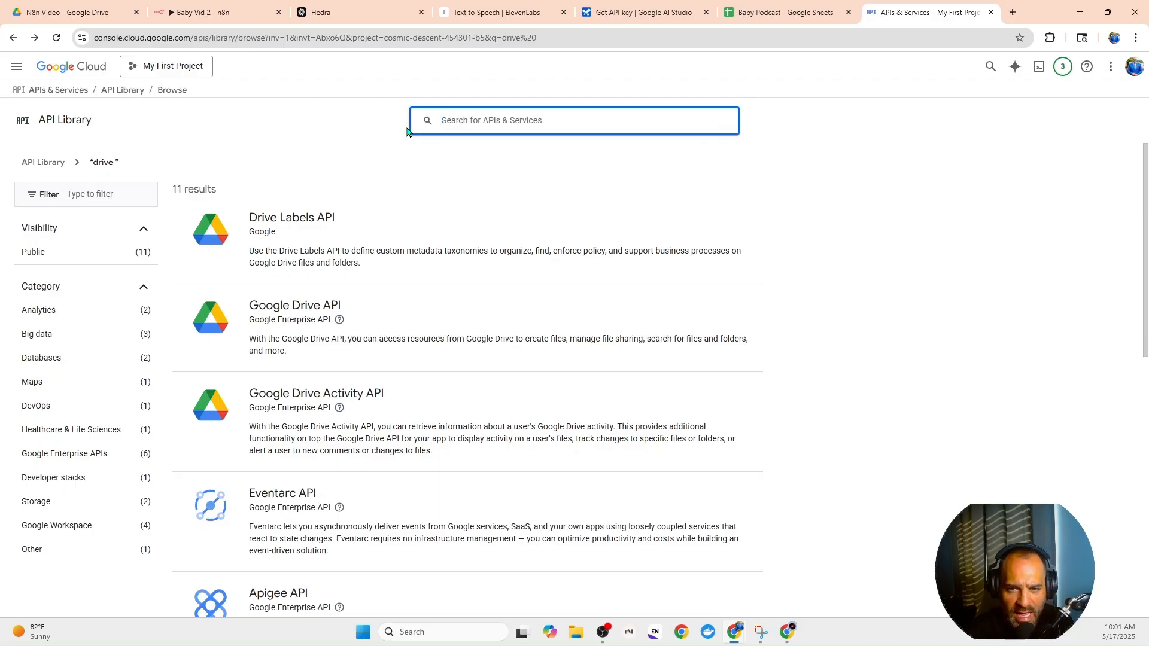
{"action": "type", "text": "you"}
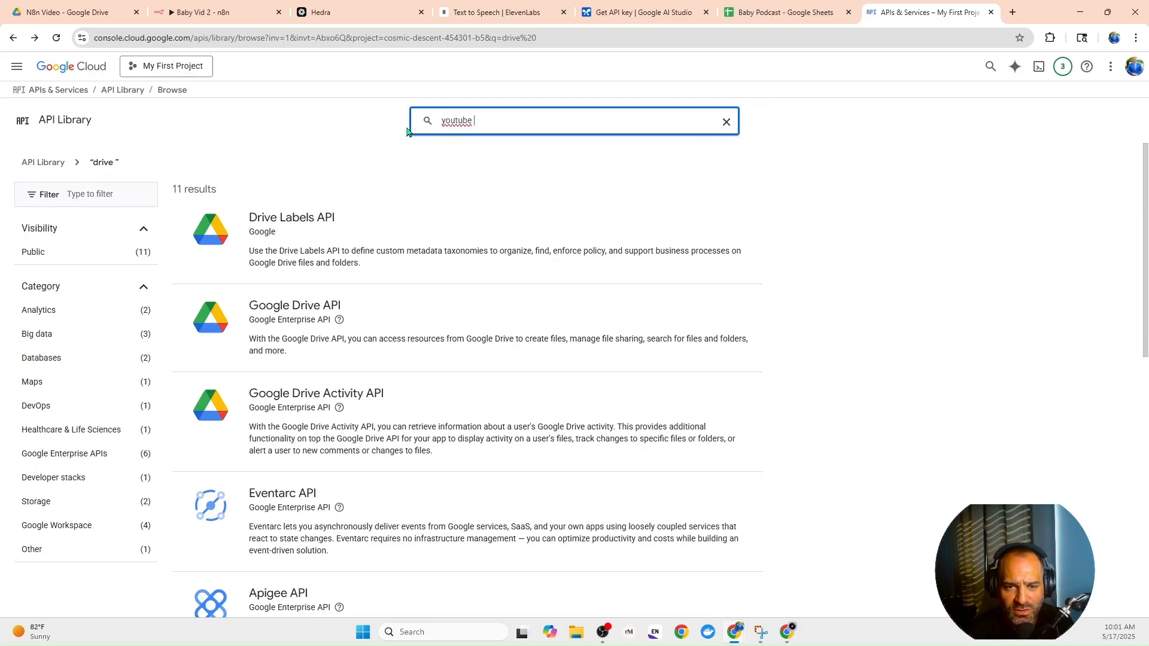
{"action": "type", "text": "tube"}
{"action": "key", "text": "Return"}
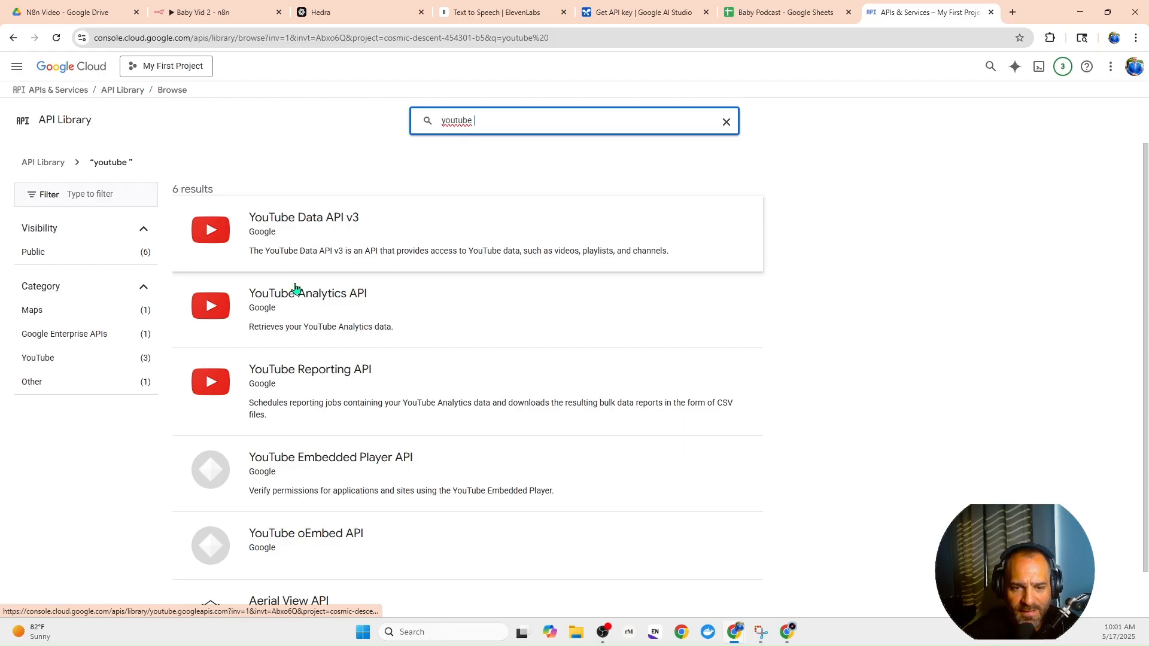
{"action": "left_click", "coordinate": [308, 218]}
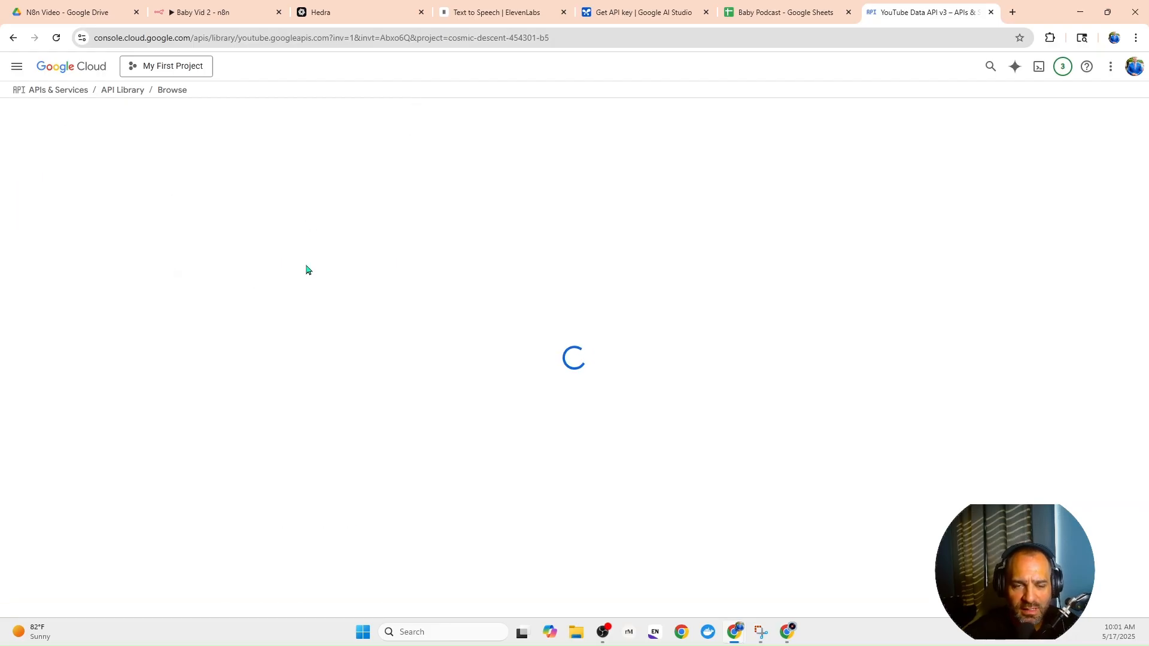
Go back to the YouTube API results and enable the YouTube Reporting API for the project.
{"action": "left_click", "coordinate": [17, 96]}
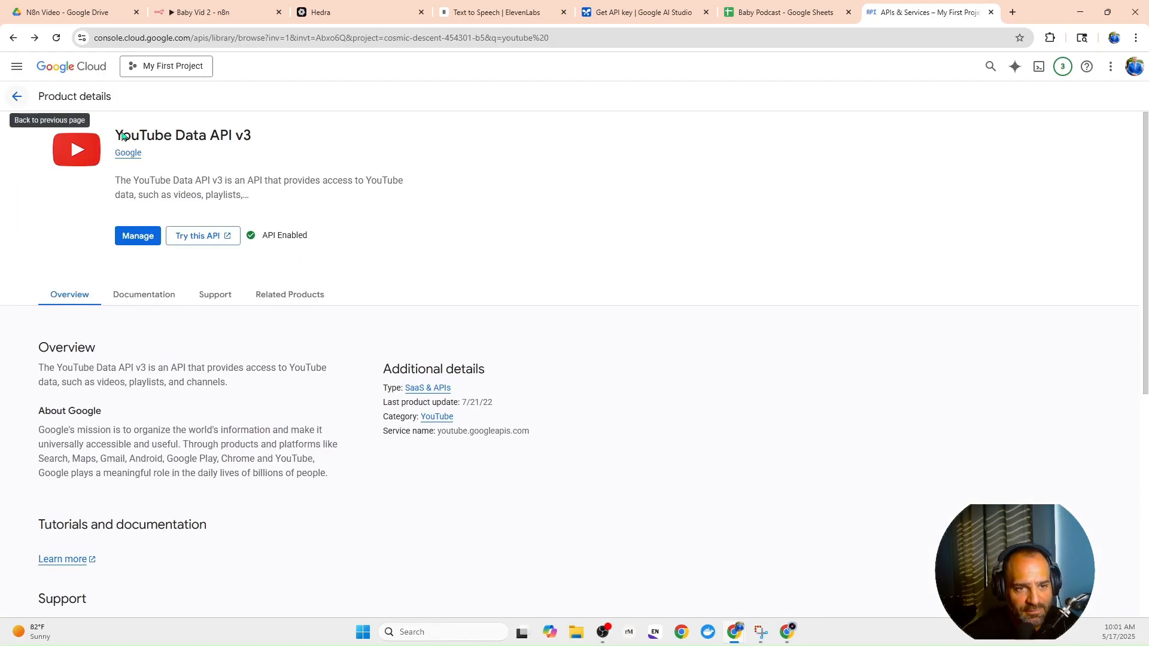
{"action": "left_click_drag", "start_coordinate": [491, 117], "coordinate": [428, 121]}
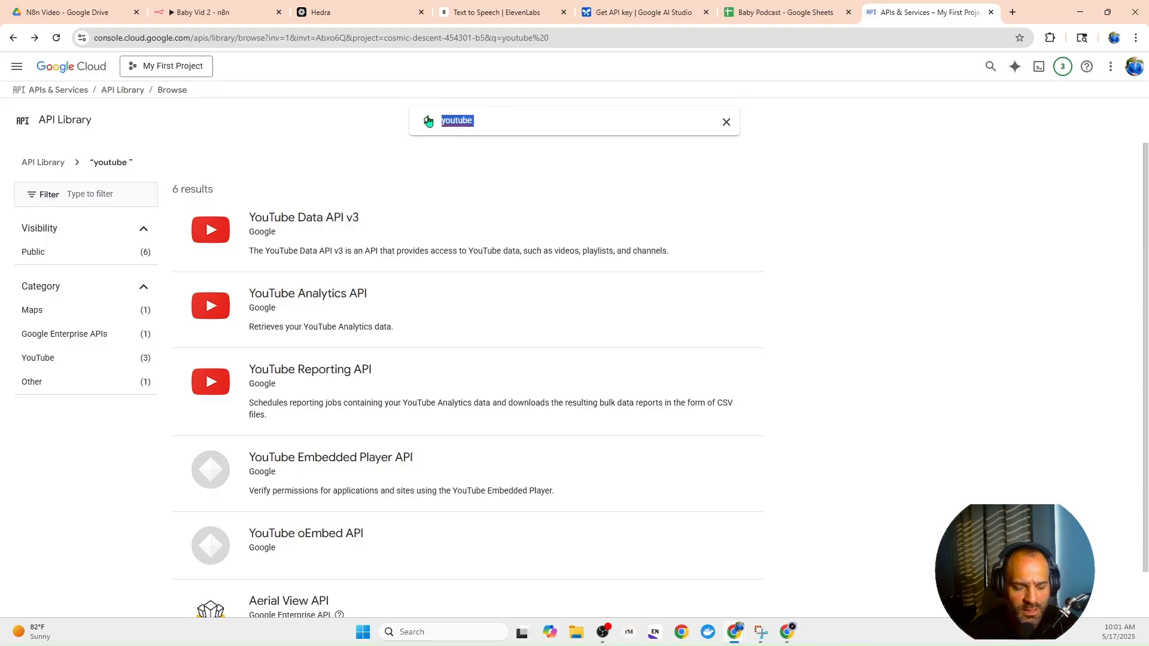
{"action": "key", "text": "BackSpace"}
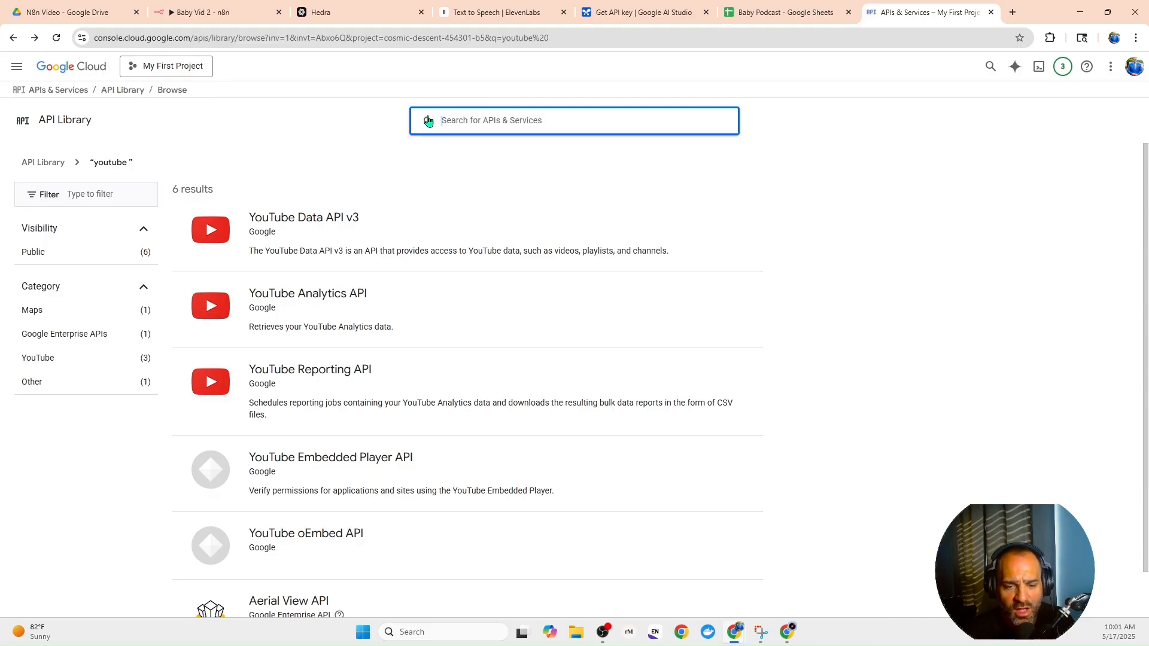
{"action": "left_click", "coordinate": [304, 377]}
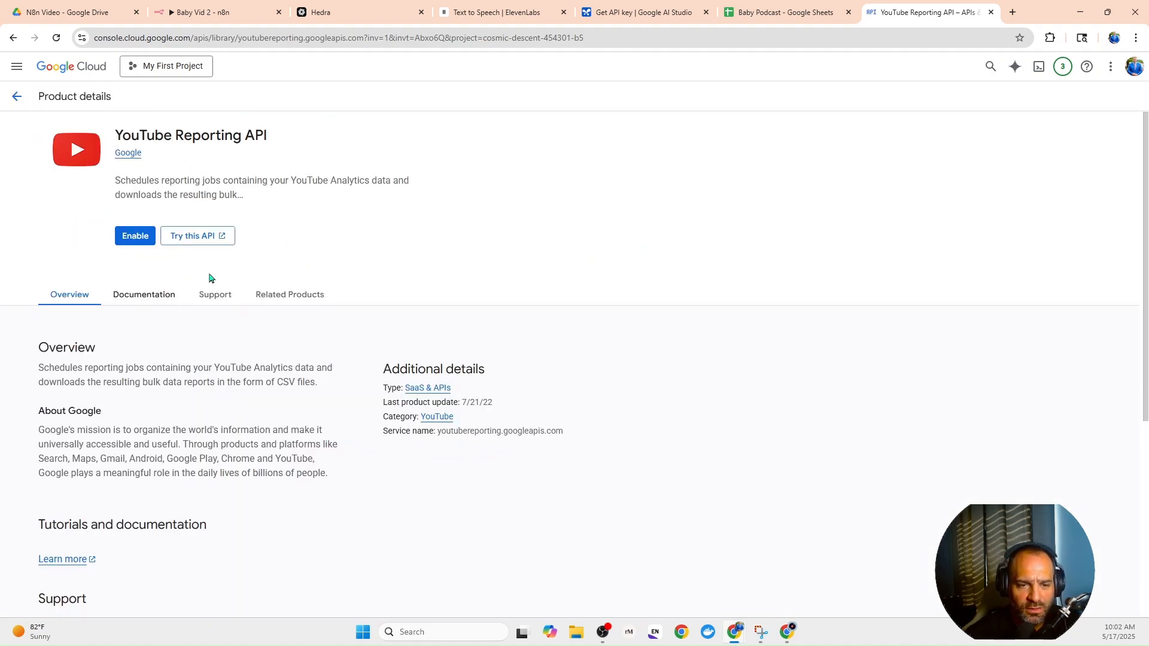
{"action": "left_click", "coordinate": [140, 240]}
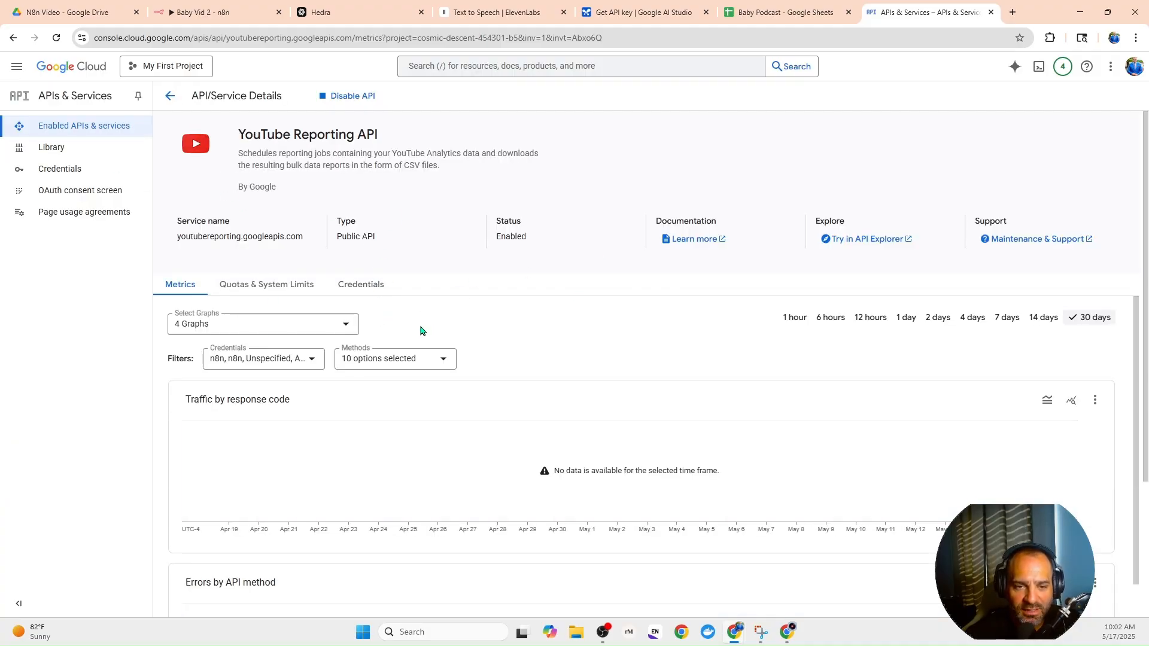
Open the n8n OAuth 2.0 client from the project's credentials to view its client ID, secret and redirect URI.
{"action": "left_click", "coordinate": [170, 96]}
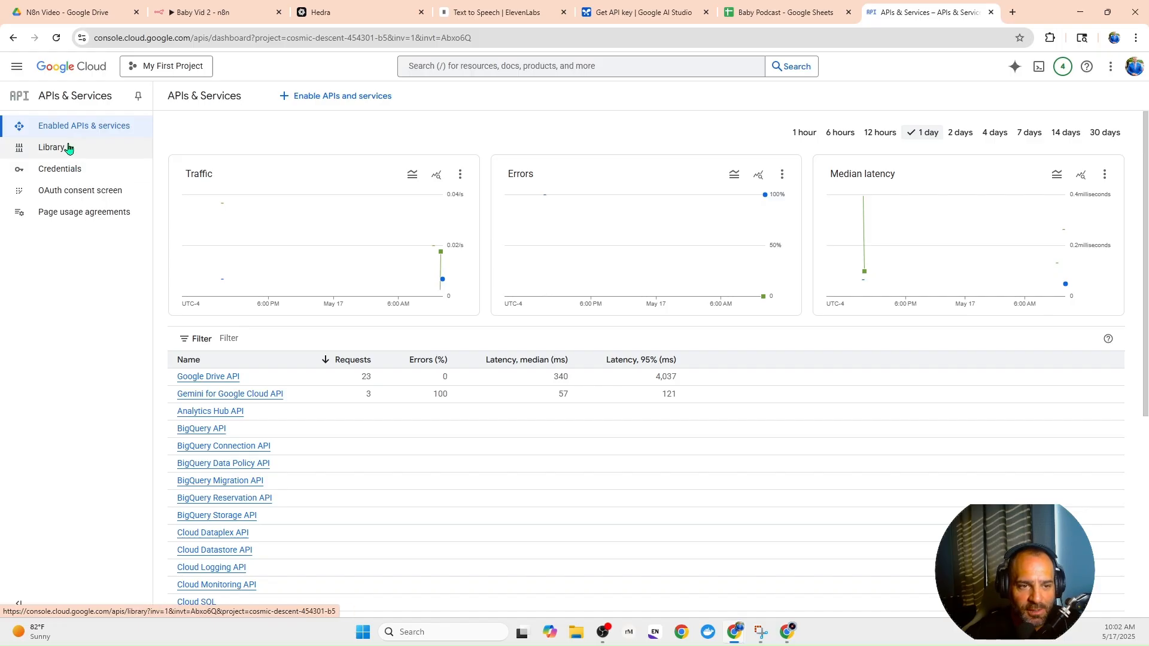
{"action": "left_click", "coordinate": [73, 176]}
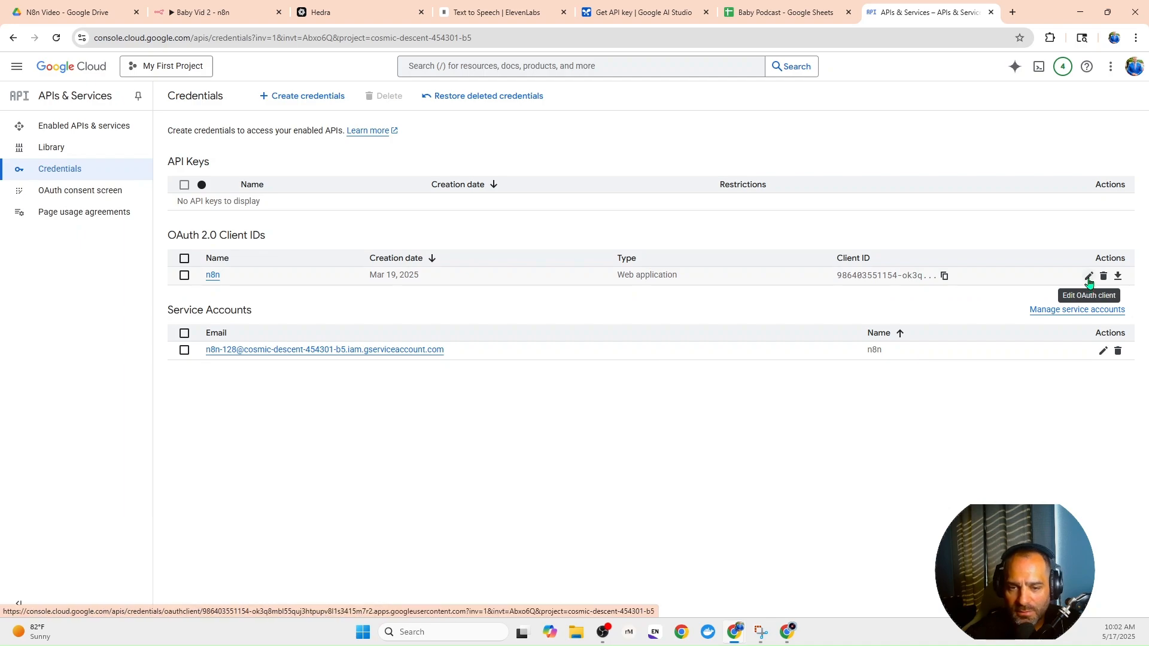
{"action": "left_click", "coordinate": [1089, 279]}
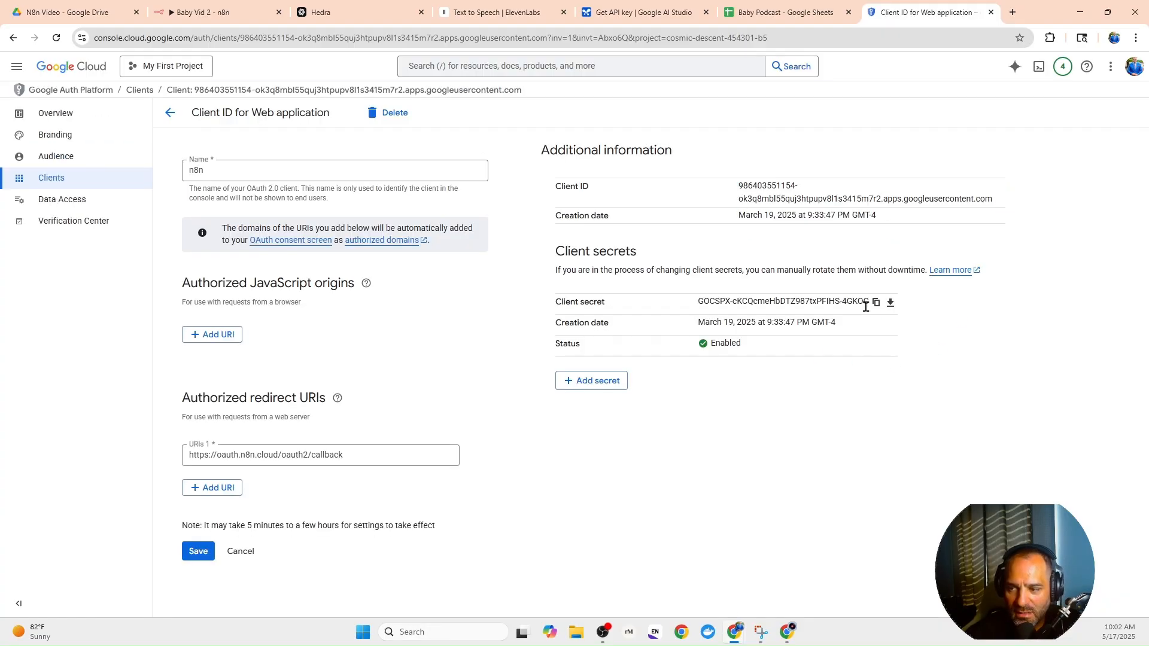
Close the Google Cloud page and view the sign-in options for a new Google Sheets credential in n8n without saving it.
{"action": "left_click", "coordinate": [991, 12]}
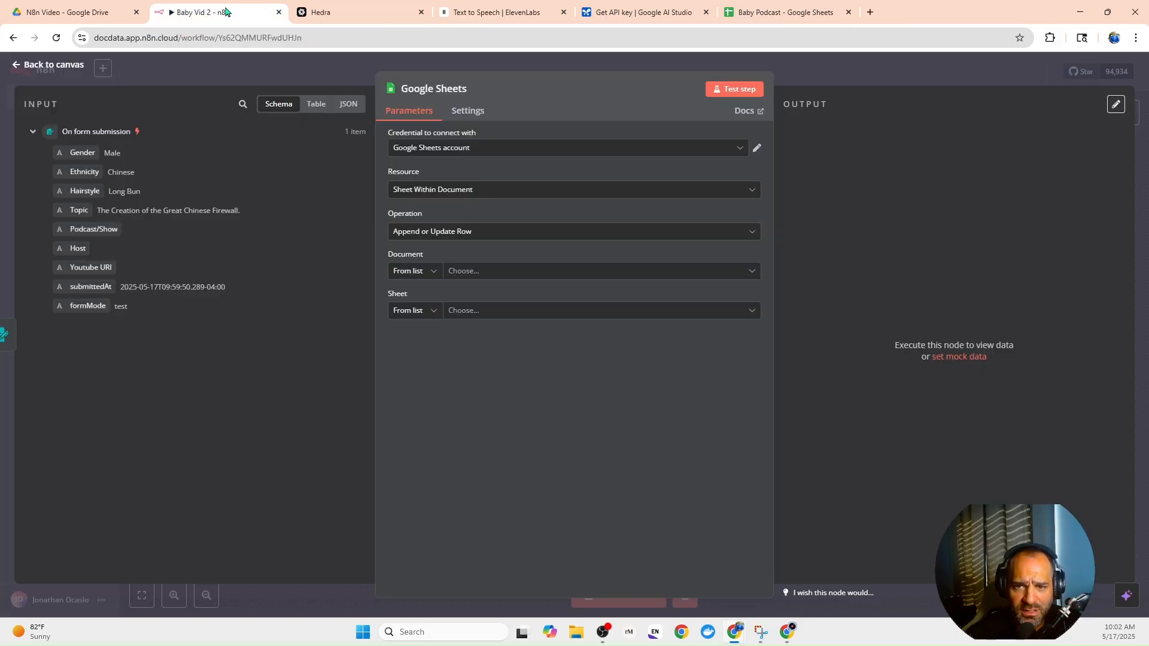
{"action": "left_click", "coordinate": [516, 148]}
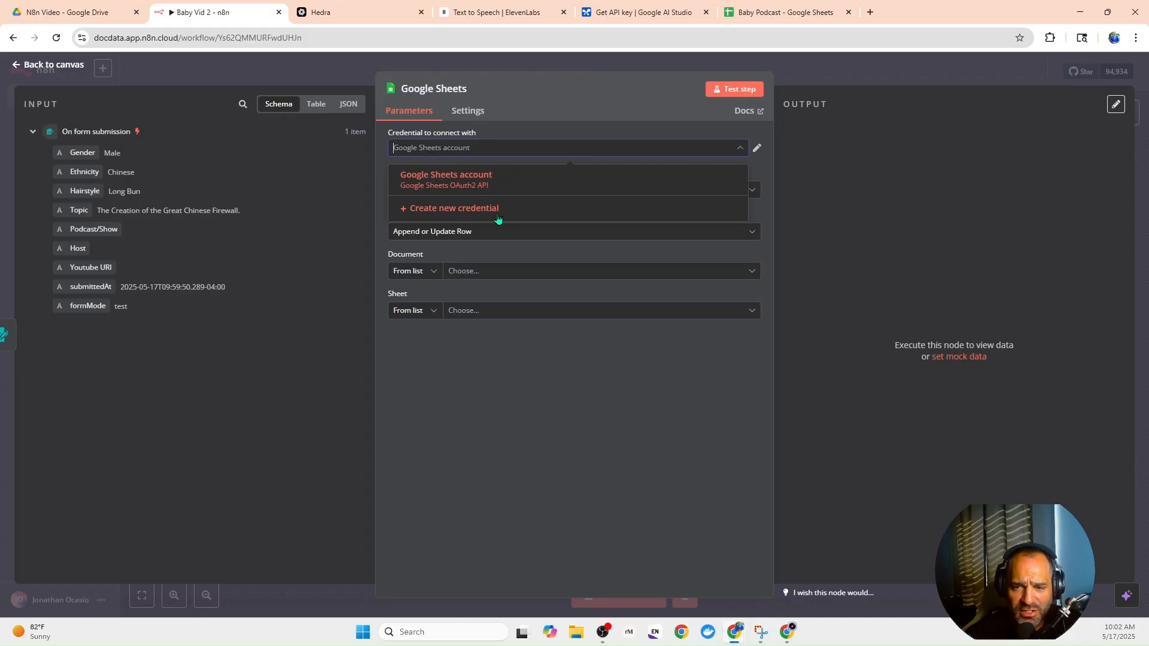
{"action": "left_click", "coordinate": [497, 219]}
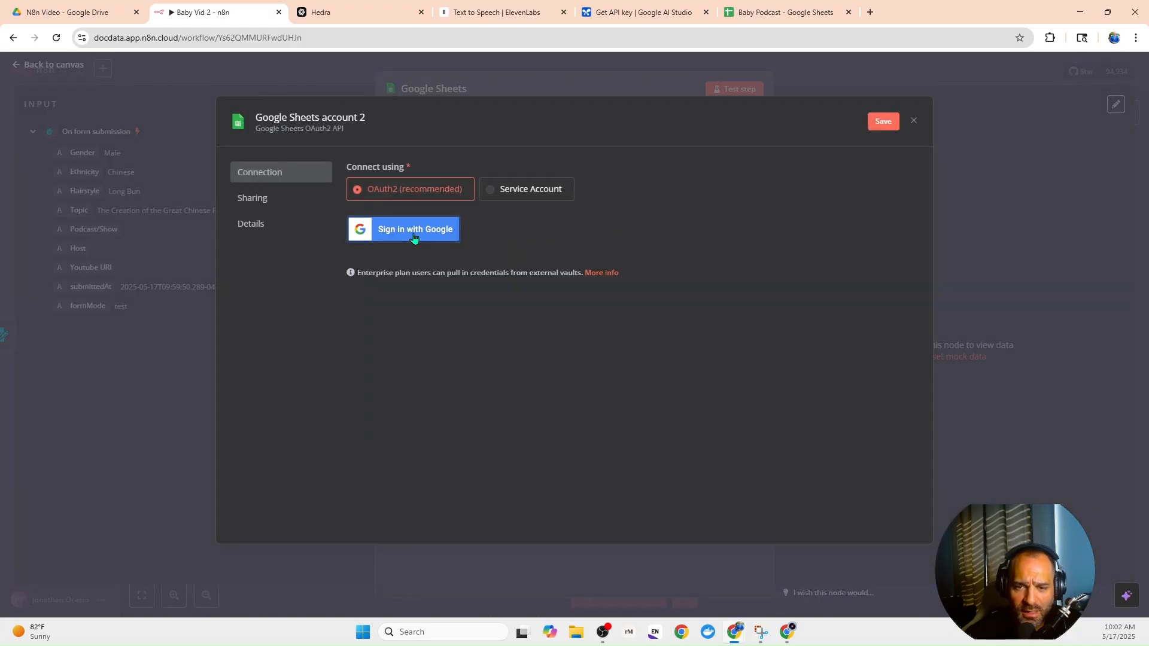
{"action": "left_click", "coordinate": [915, 122]}
{"action": "left_click", "coordinate": [610, 359]}
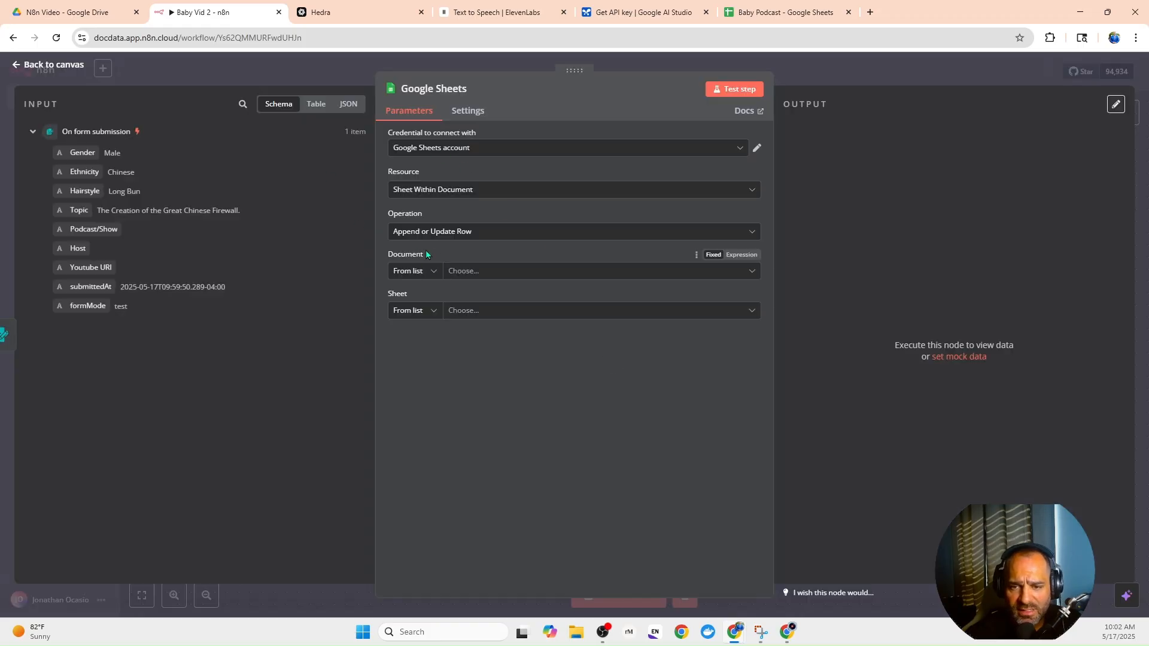
Set the Google Sheets node's document to Baby Podcast and its sheet to Sheet1.
{"action": "left_click", "coordinate": [497, 272]}
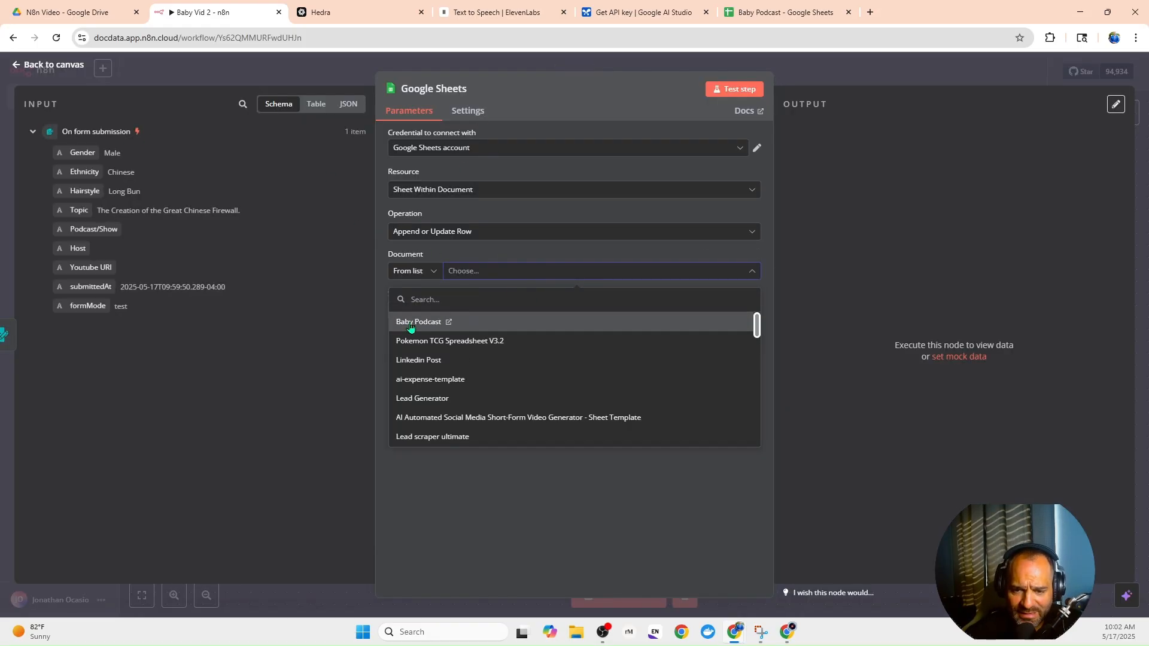
{"action": "left_click", "coordinate": [411, 323]}
{"action": "left_click", "coordinate": [485, 315]}
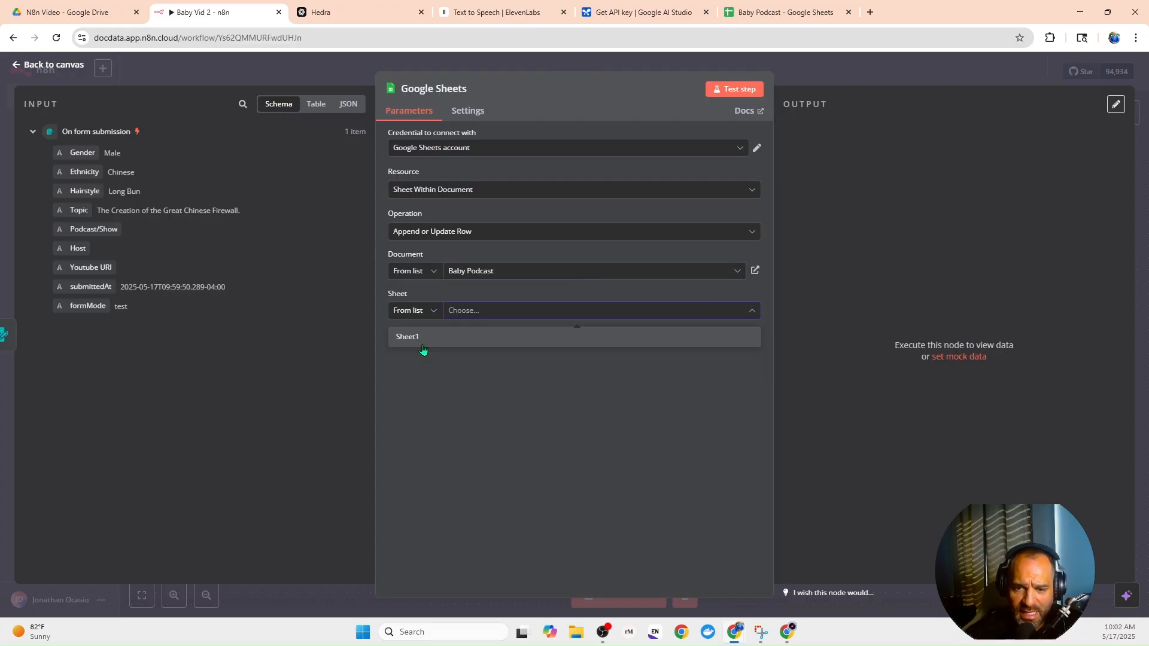
{"action": "left_click", "coordinate": [410, 337]}
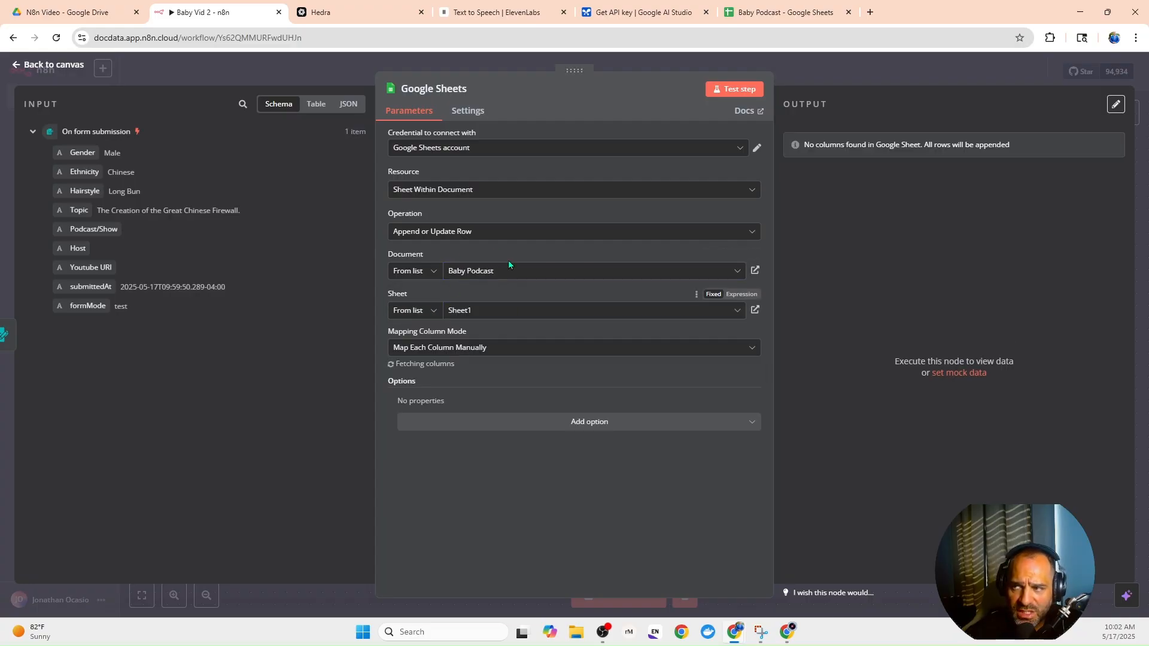
Switch to the Baby Podcast spreadsheet and clear the leftover Gender entries in cells A5:A8.
{"action": "left_click", "coordinate": [761, 13]}
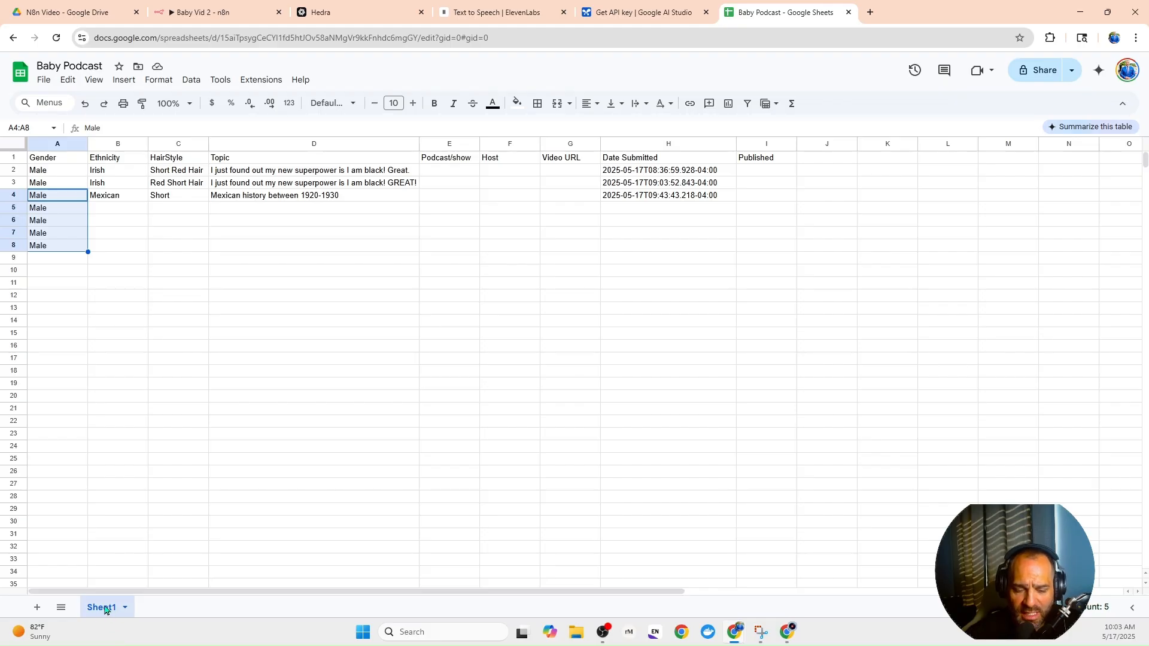
{"action": "left_click", "coordinate": [96, 245]}
{"action": "left_click_drag", "start_coordinate": [62, 210], "coordinate": [63, 246]}
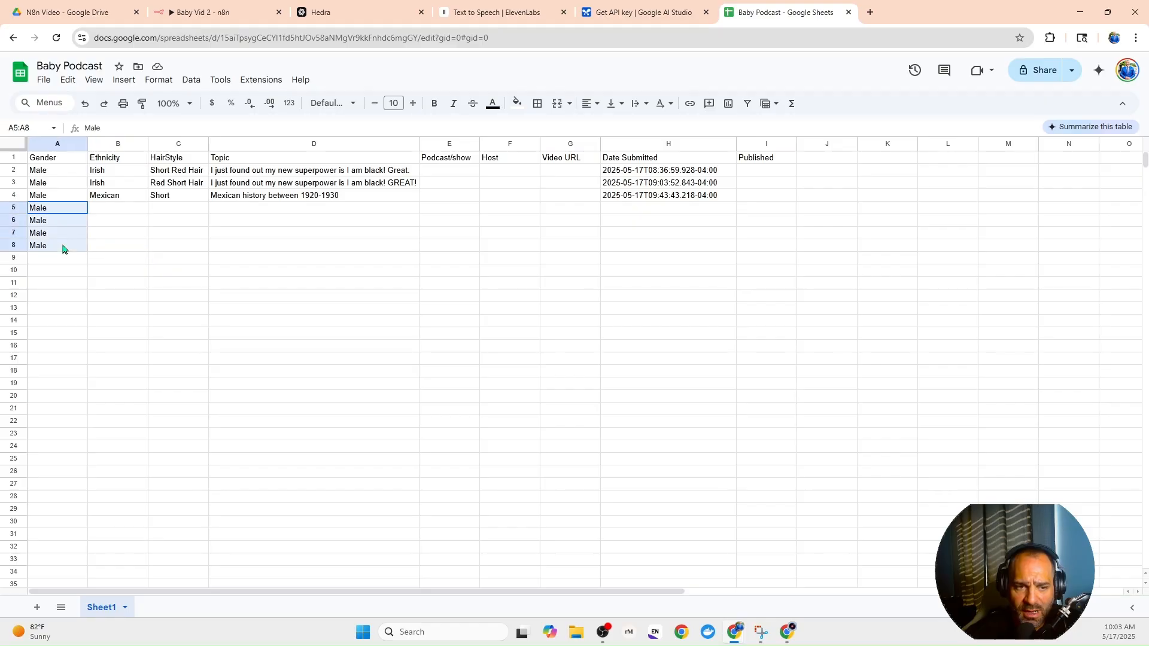
{"action": "key", "text": "Delete"}
{"action": "left_click", "coordinate": [93, 284]}
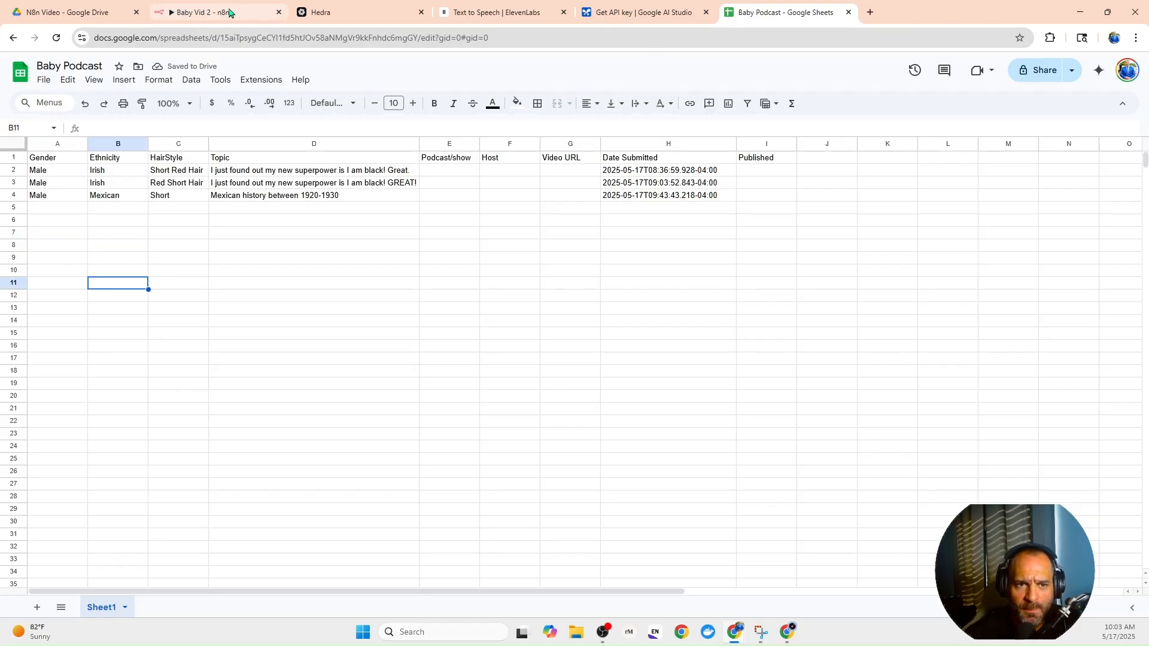
Back in n8n, match rows on the Date Submitted column and map the form's submittedAt and Gender values to the Date Submitted and Gender columns.
{"action": "left_click", "coordinate": [230, 12]}
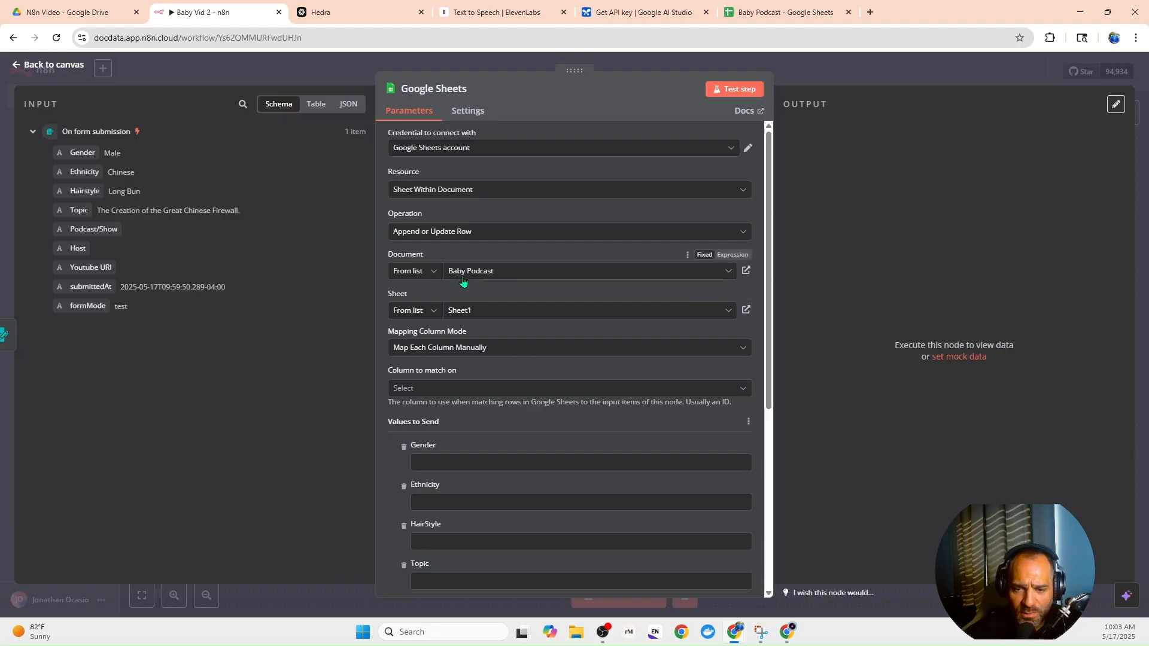
{"action": "scroll", "coordinate": [455, 323], "scroll_direction": "down", "scroll_amount": 1}
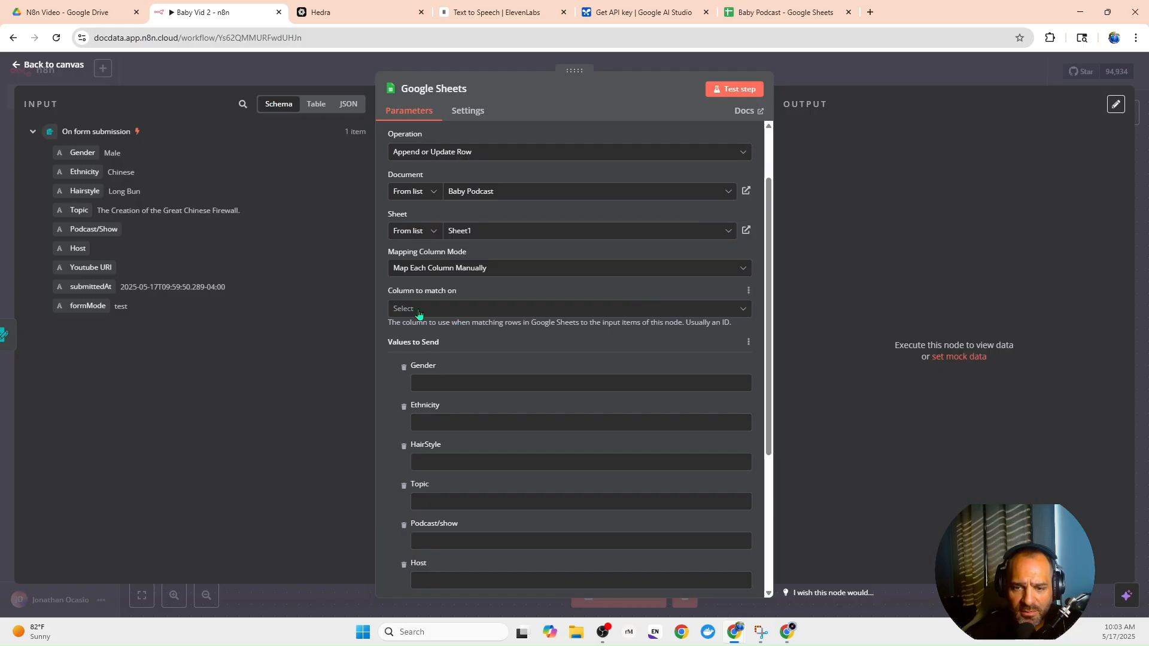
{"action": "scroll", "coordinate": [419, 314], "scroll_direction": "down", "scroll_amount": 2}
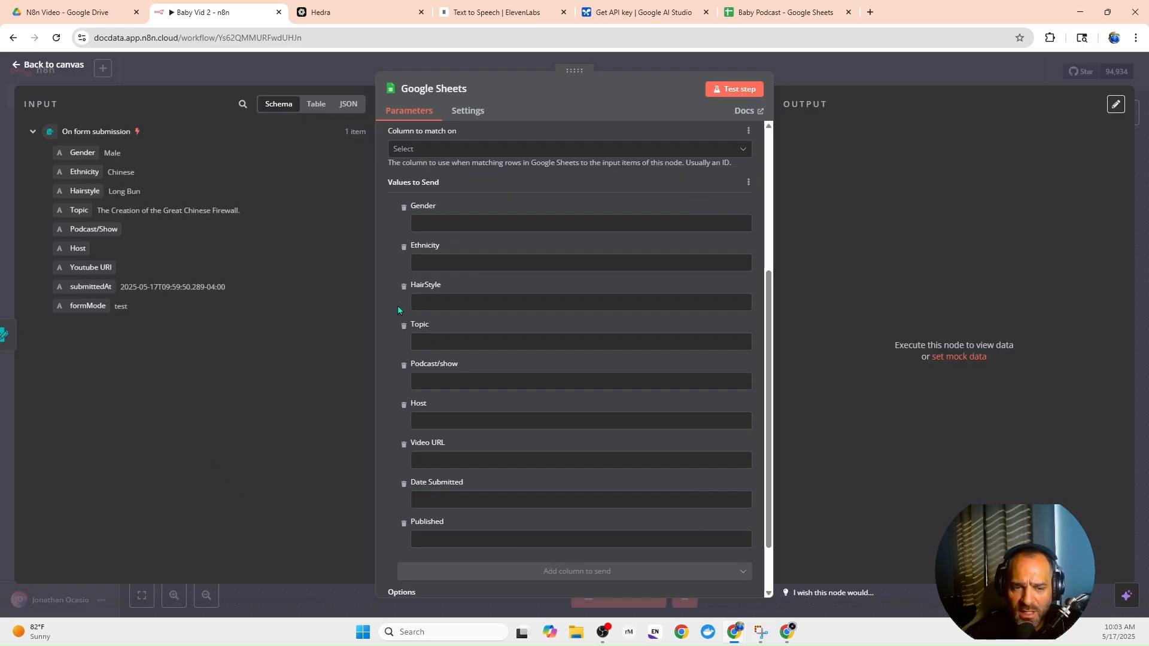
{"action": "scroll", "coordinate": [452, 331], "scroll_direction": "up", "scroll_amount": 1}
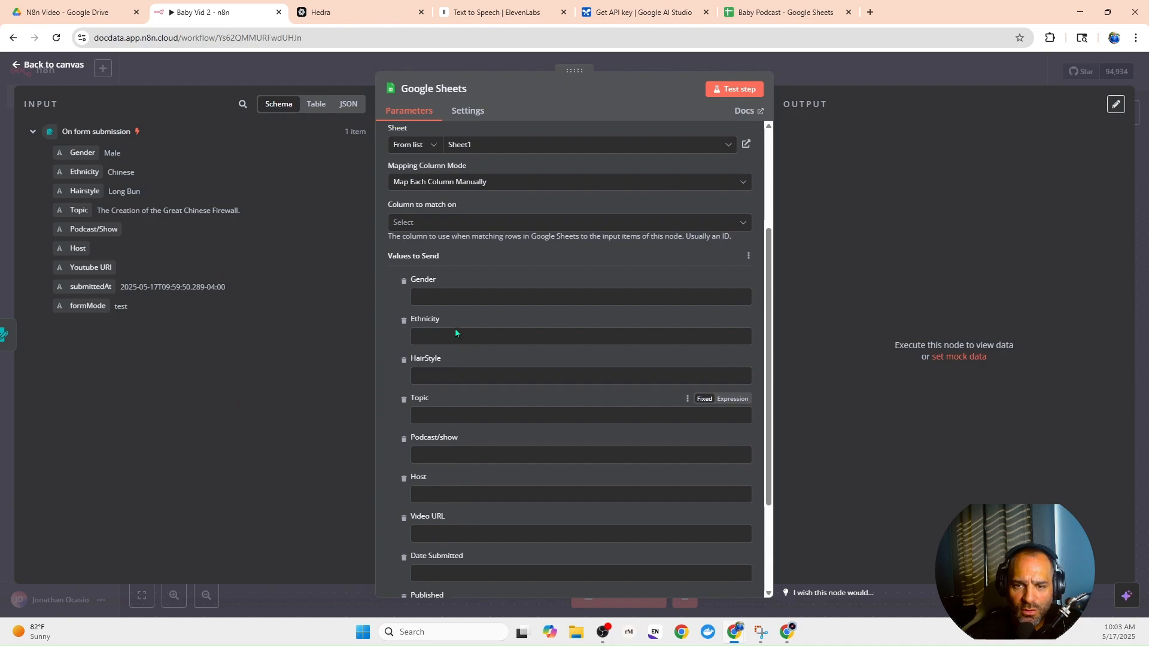
{"action": "left_click", "coordinate": [429, 232]}
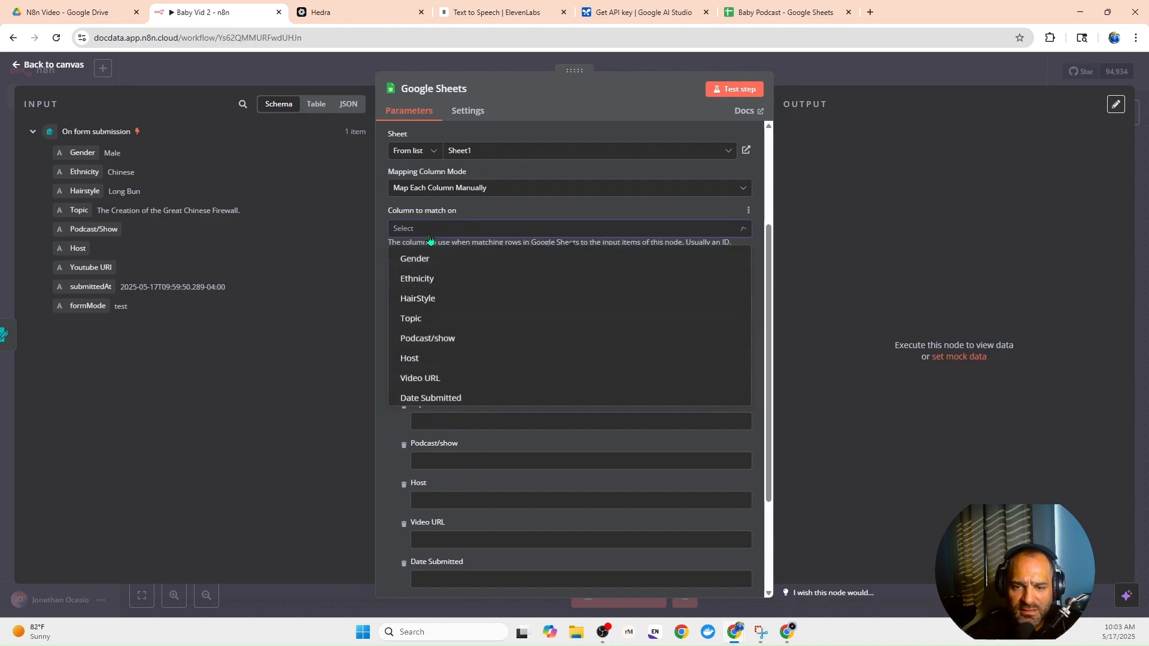
{"action": "left_click", "coordinate": [439, 402]}
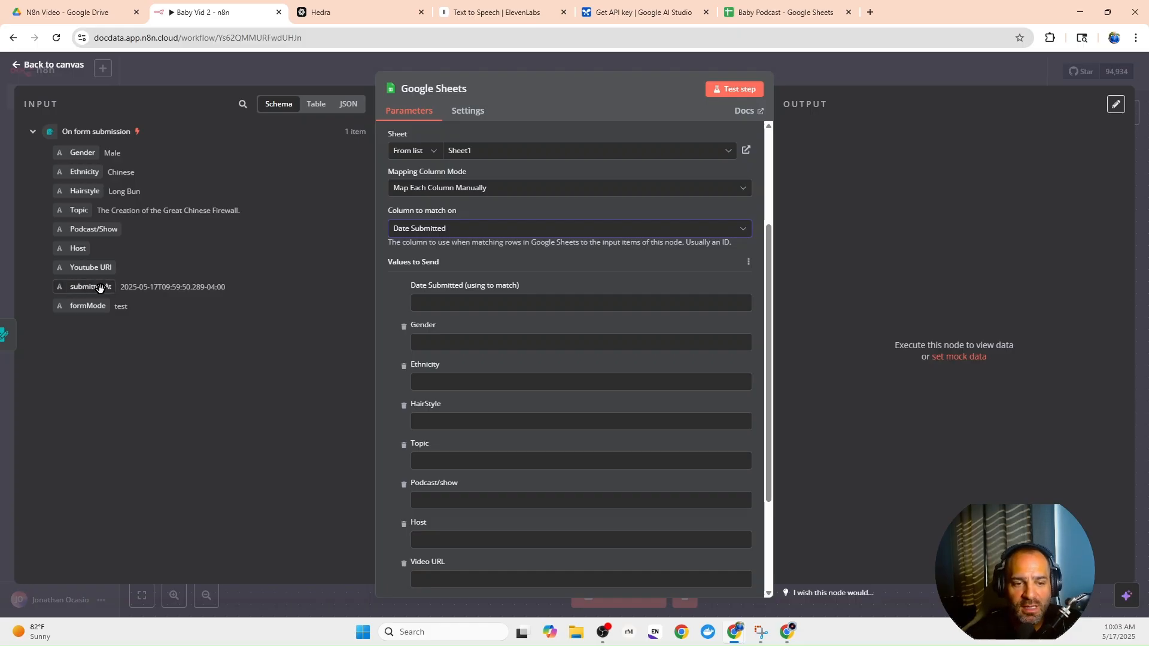
{"action": "left_click_drag", "start_coordinate": [93, 286], "coordinate": [428, 309]}
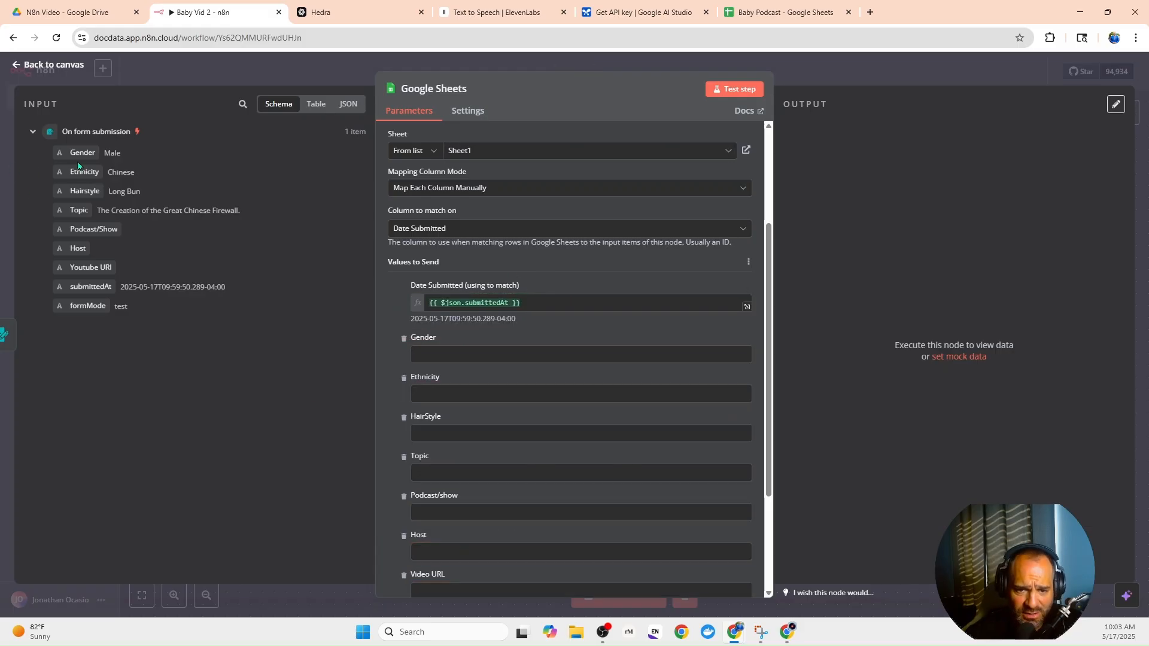
{"action": "left_click_drag", "start_coordinate": [82, 153], "coordinate": [422, 353]}
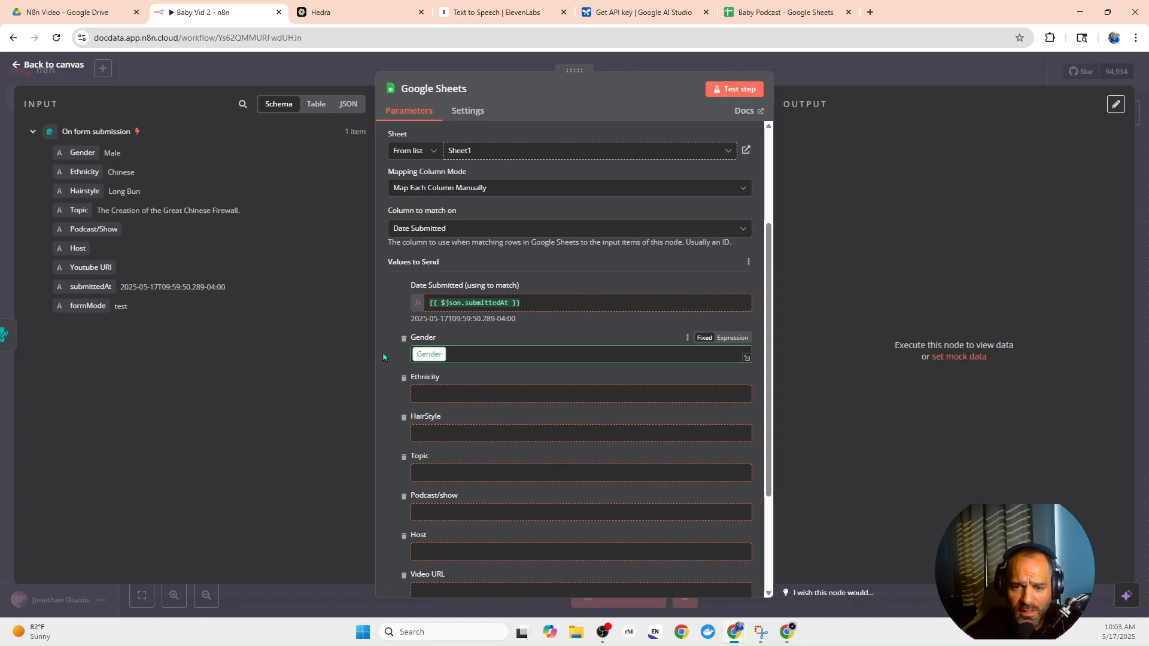
{"action": "left_click", "coordinate": [351, 362]}
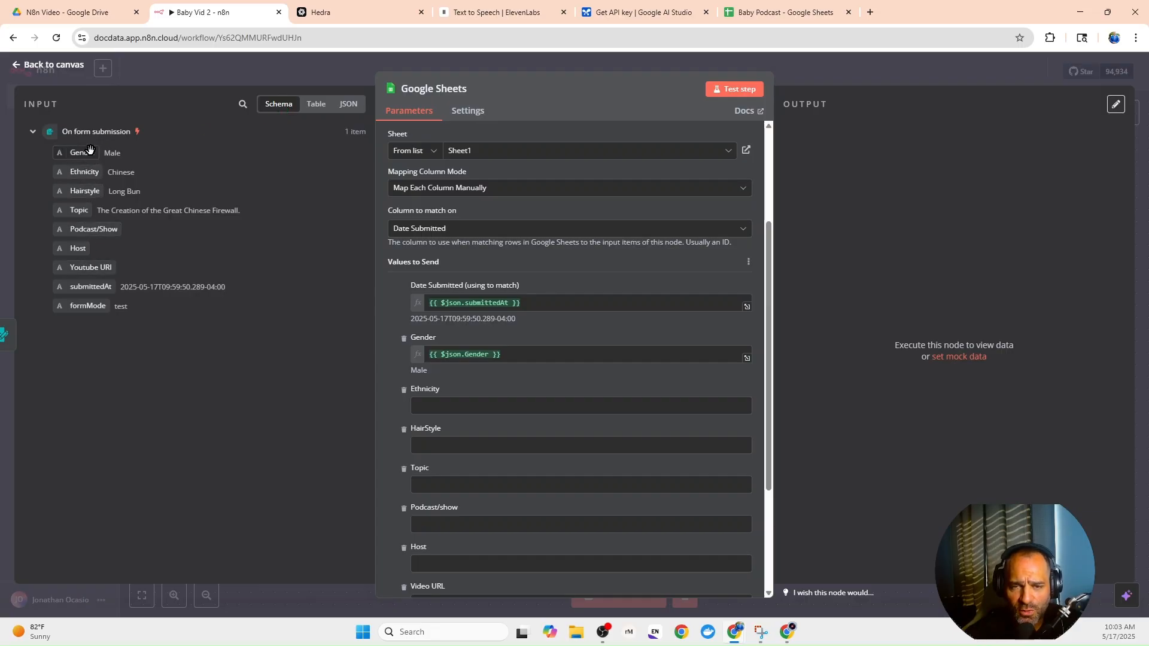
View the form submission input as a table and as JSON, and return to the schema view.
{"action": "left_click", "coordinate": [310, 107]}
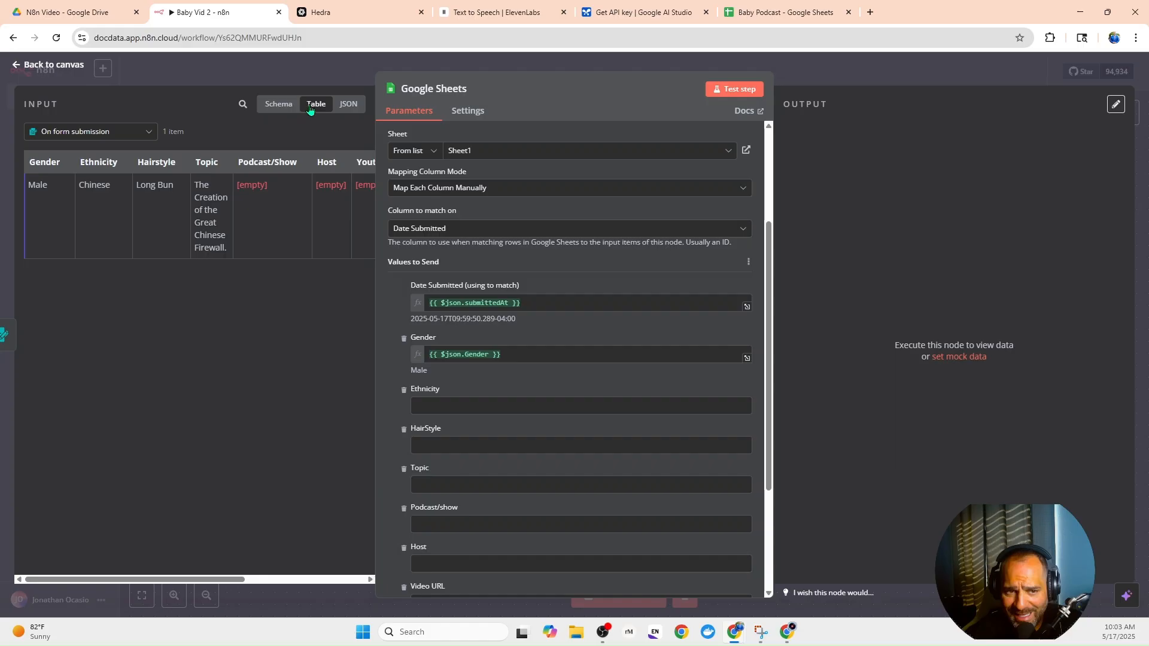
{"action": "left_click_drag", "start_coordinate": [55, 167], "coordinate": [350, 114]}
{"action": "left_click", "coordinate": [349, 105]}
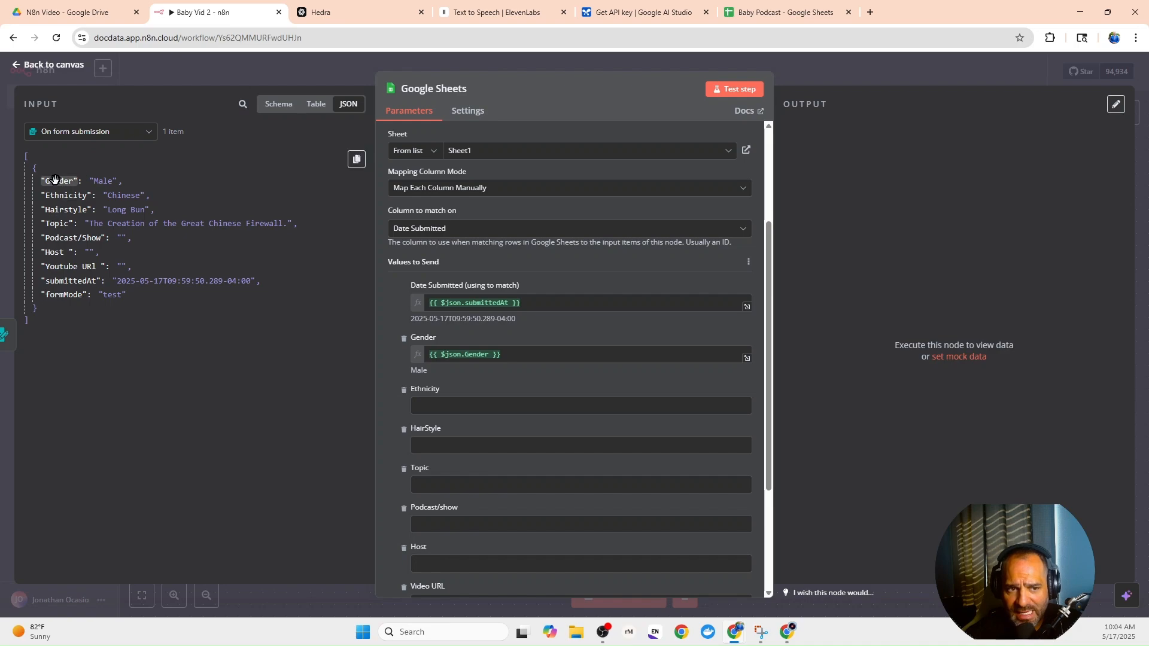
{"action": "mouse_move", "coordinate": [55, 180]}
{"action": "left_mouse_down"}
{"action": "mouse_move", "coordinate": [77, 177]}
{"action": "mouse_move", "coordinate": [37, 176]}
{"action": "left_mouse_up"}
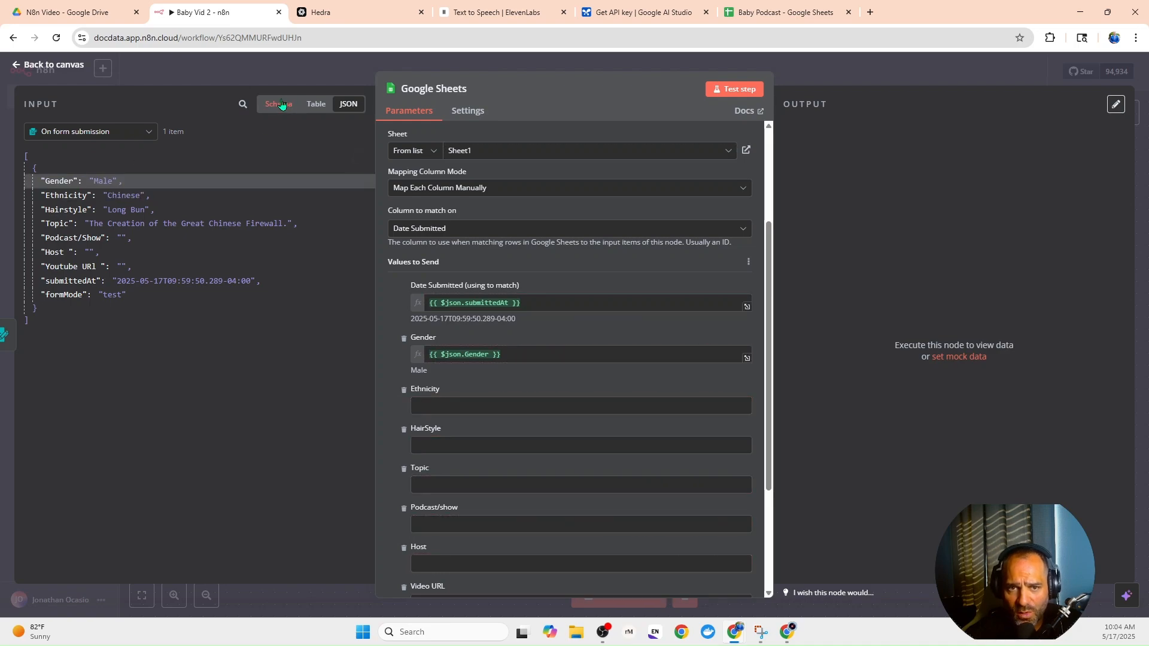
{"action": "left_click", "coordinate": [281, 105]}
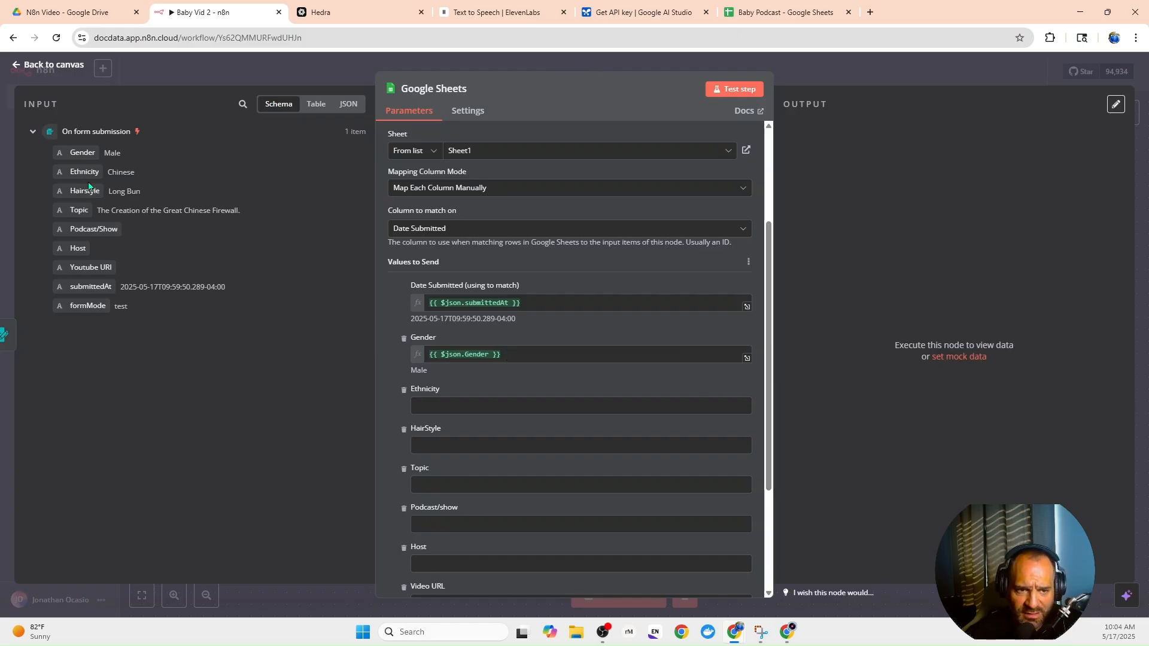
Map the form's Ethnicity, Hairstyle and Topic values to the matching sheet columns.
{"action": "left_click_drag", "start_coordinate": [85, 172], "coordinate": [425, 405]}
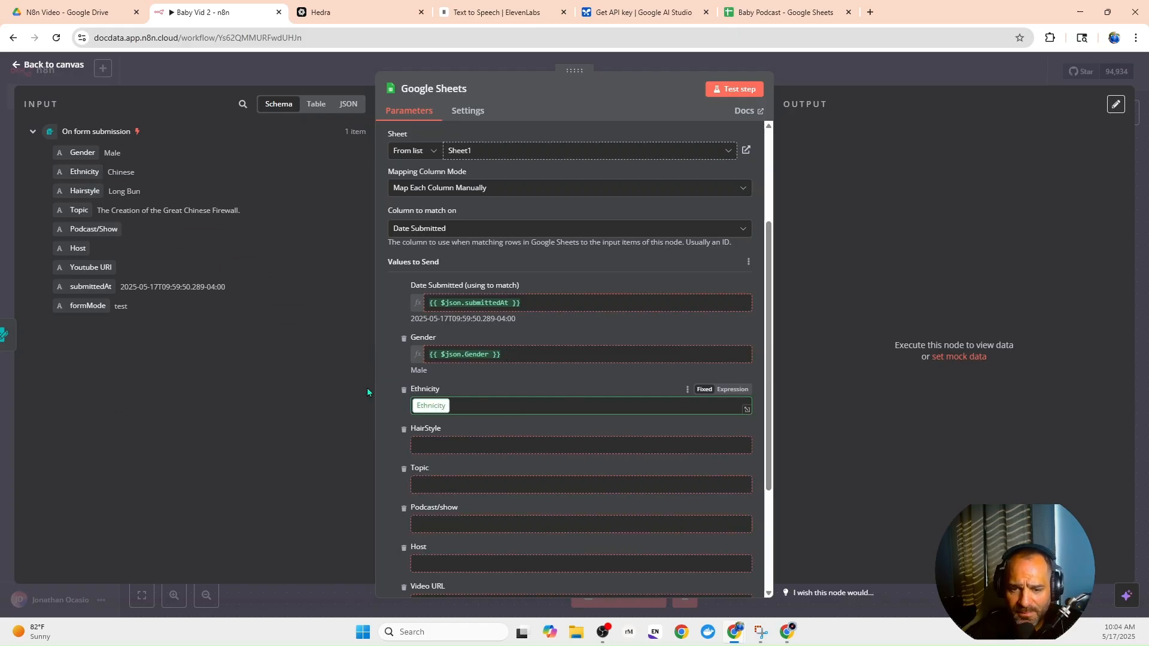
{"action": "left_click_drag", "start_coordinate": [85, 190], "coordinate": [411, 453]}
{"action": "scroll", "coordinate": [393, 389], "scroll_direction": "down", "scroll_amount": 3}
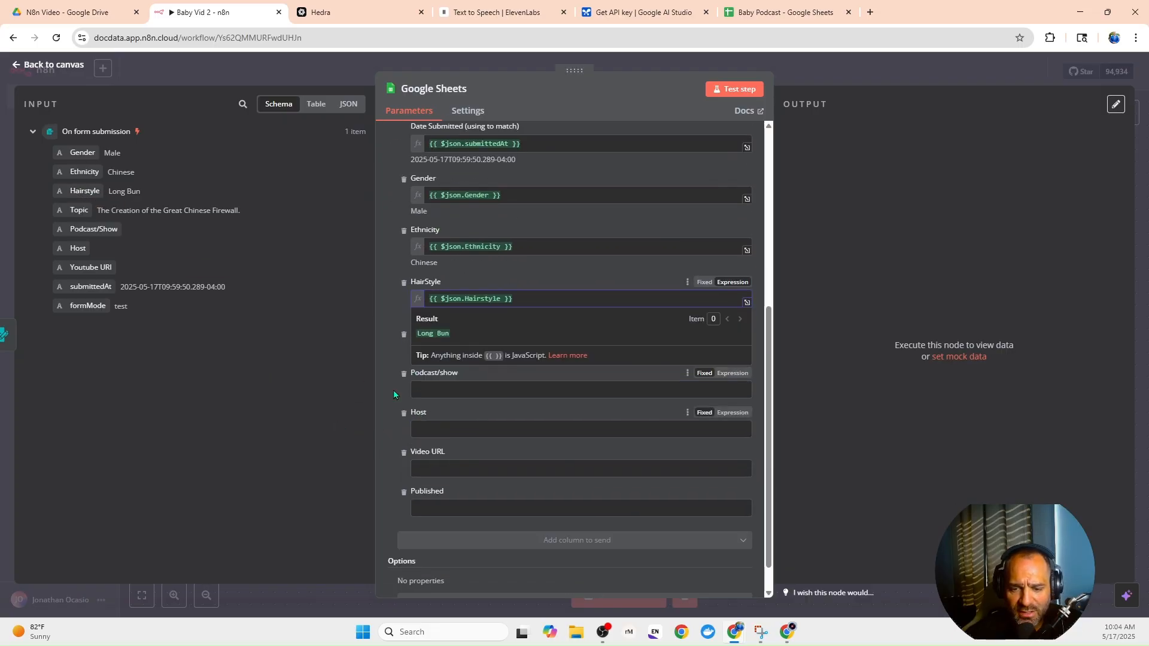
{"action": "left_click", "coordinate": [387, 369]}
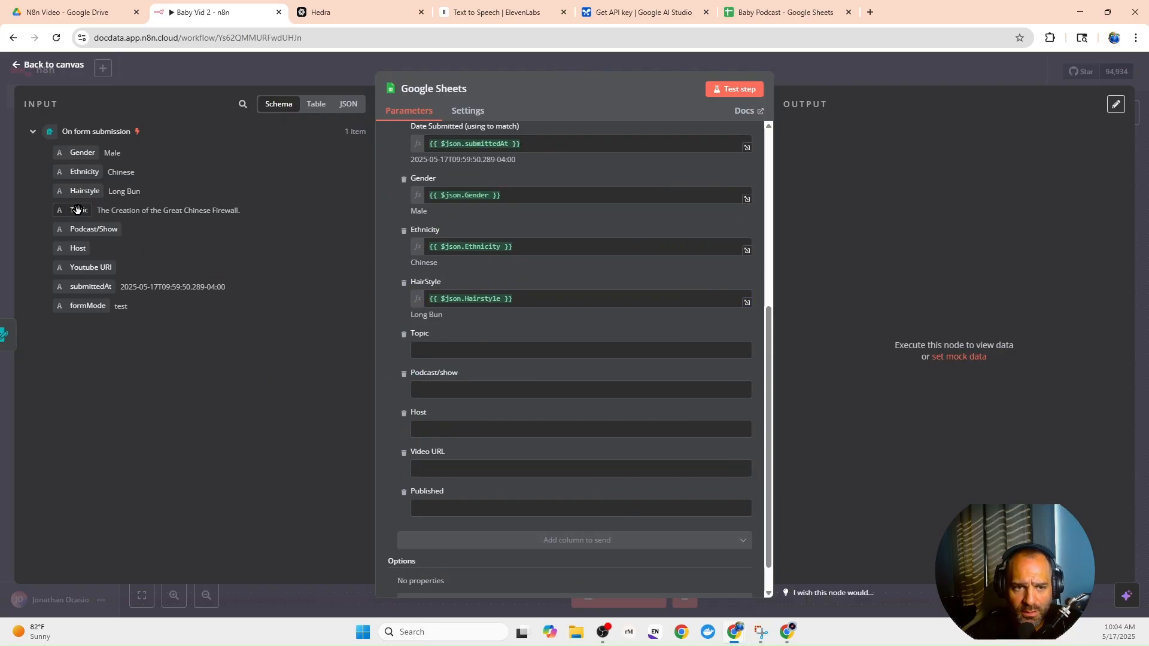
{"action": "left_click_drag", "start_coordinate": [78, 208], "coordinate": [418, 352]}
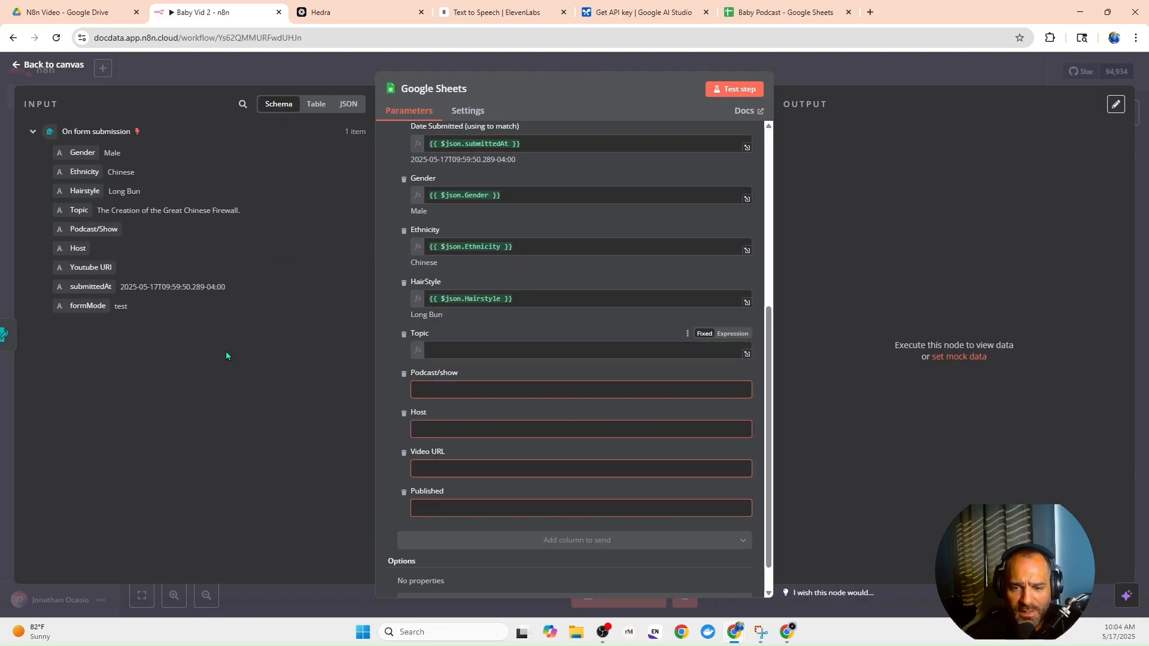
Map the form's Podcast/Show, Host and Youtube URl values to the Podcast/show, Host and Video URL columns.
{"action": "left_click_drag", "start_coordinate": [104, 230], "coordinate": [423, 404]}
{"action": "left_click_drag", "start_coordinate": [78, 251], "coordinate": [182, 427]}
{"action": "left_click_drag", "start_coordinate": [79, 250], "coordinate": [425, 455]}
{"action": "left_click_drag", "start_coordinate": [95, 268], "coordinate": [431, 504]}
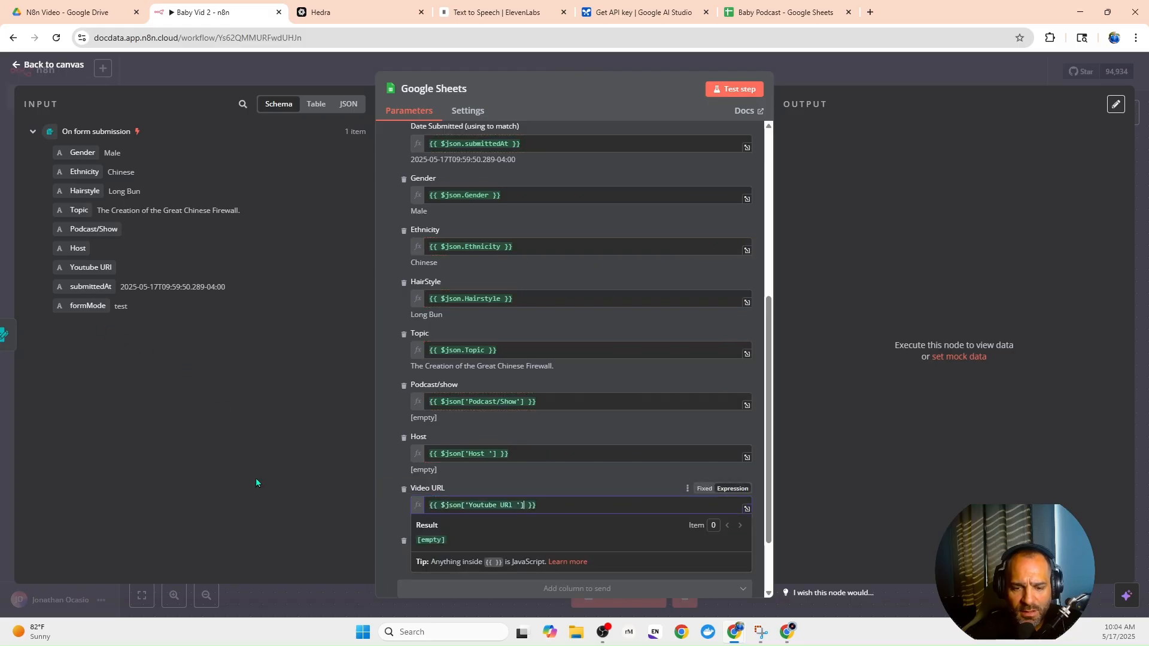
{"action": "left_click", "coordinate": [358, 524]}
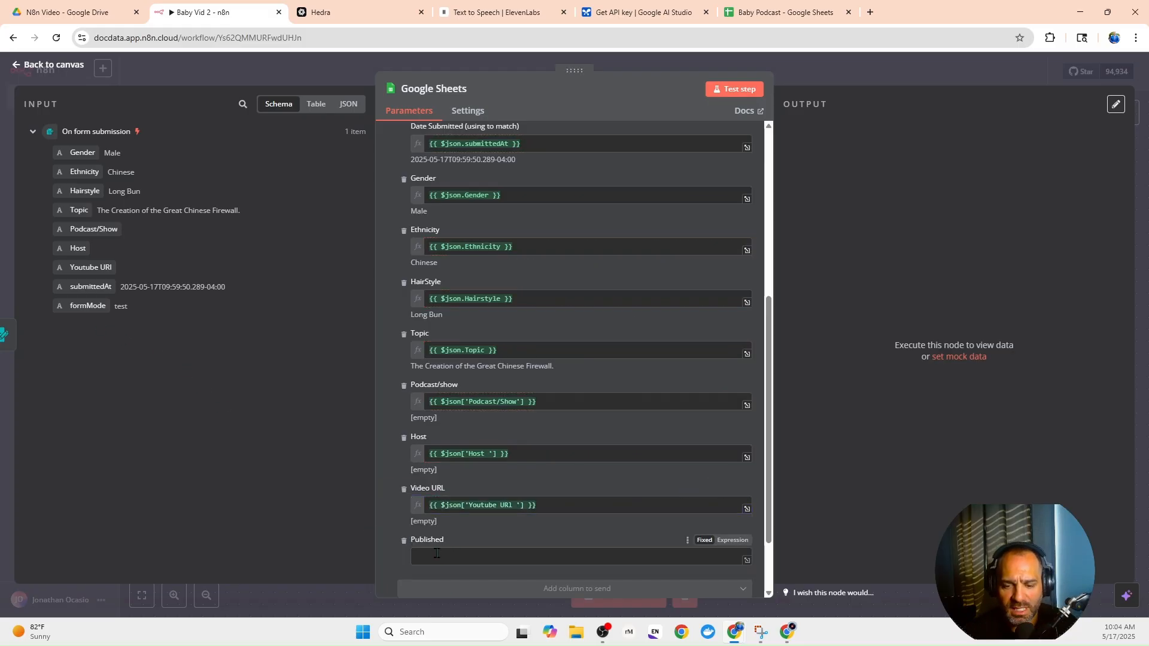
{"action": "scroll", "coordinate": [436, 554], "scroll_direction": "down", "scroll_amount": 2}
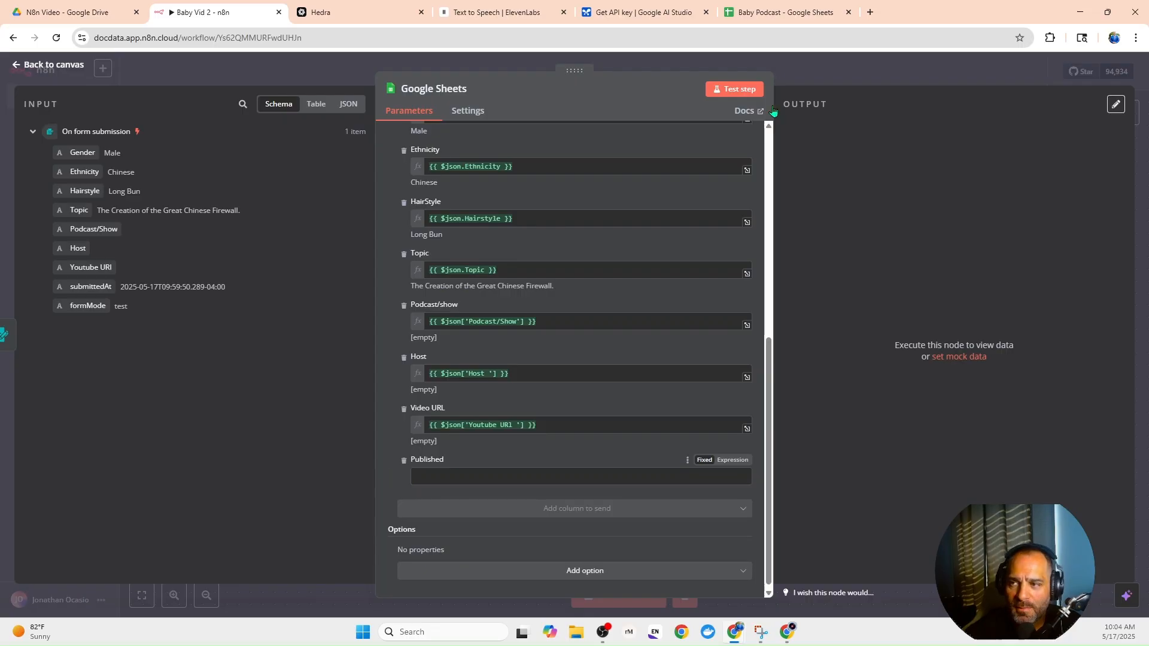
Enter Yes in the Published column for rows 2 to 4 of the Baby Podcast spreadsheet and return to the n8n workflow.
{"action": "left_click", "coordinate": [771, 15]}
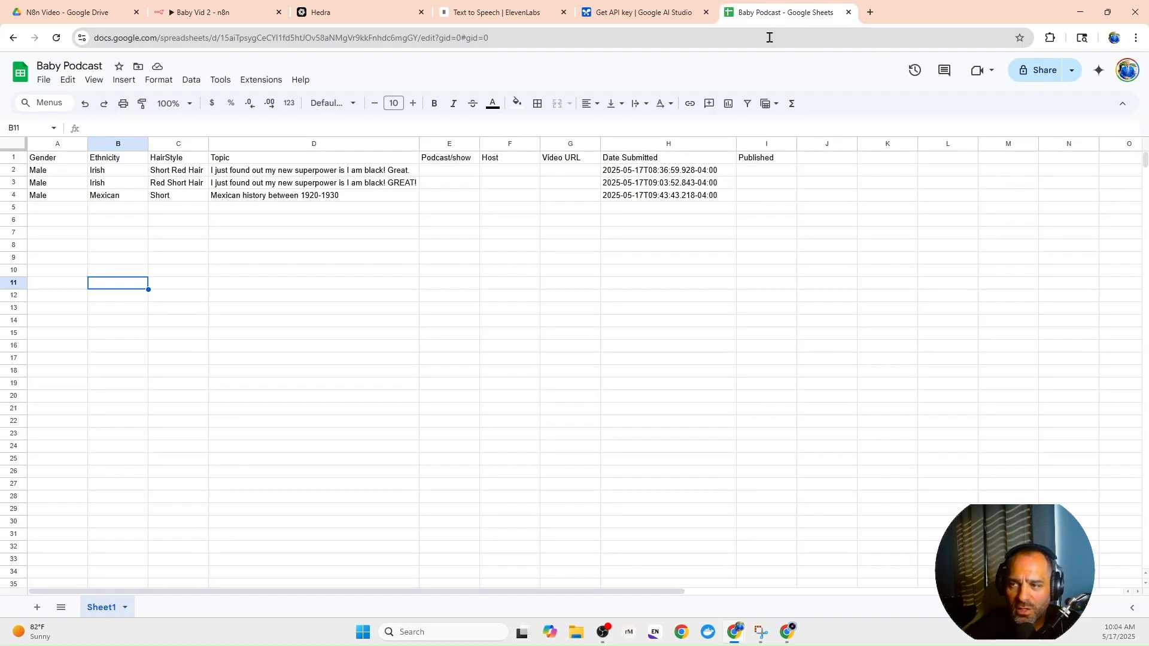
{"action": "left_click", "coordinate": [764, 177]}
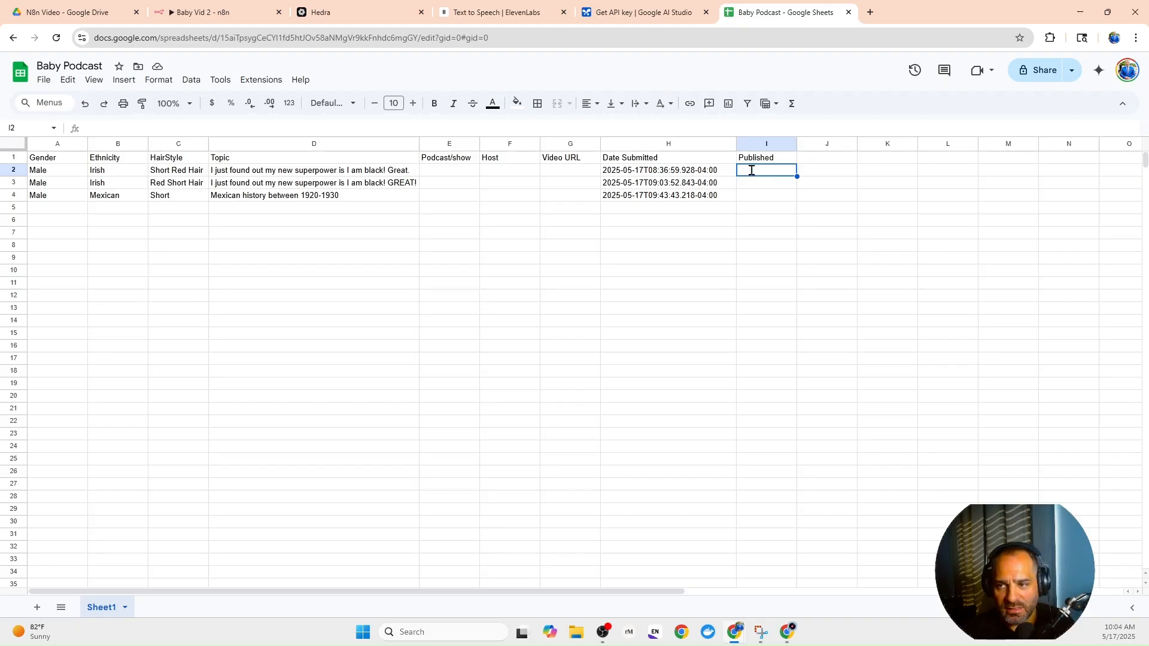
{"action": "type", "text": "Yes"}
{"action": "key", "text": "Return"}
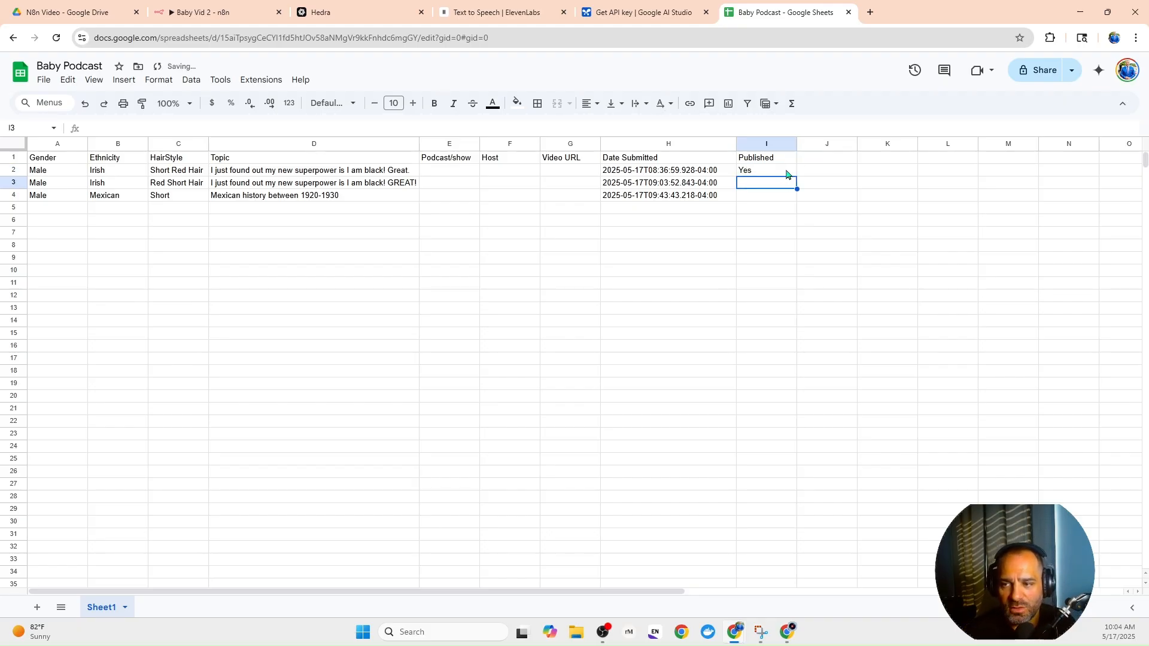
{"action": "left_click", "coordinate": [787, 174]}
{"action": "left_click_drag", "start_coordinate": [796, 177], "coordinate": [797, 194]}
{"action": "left_click", "coordinate": [785, 249]}
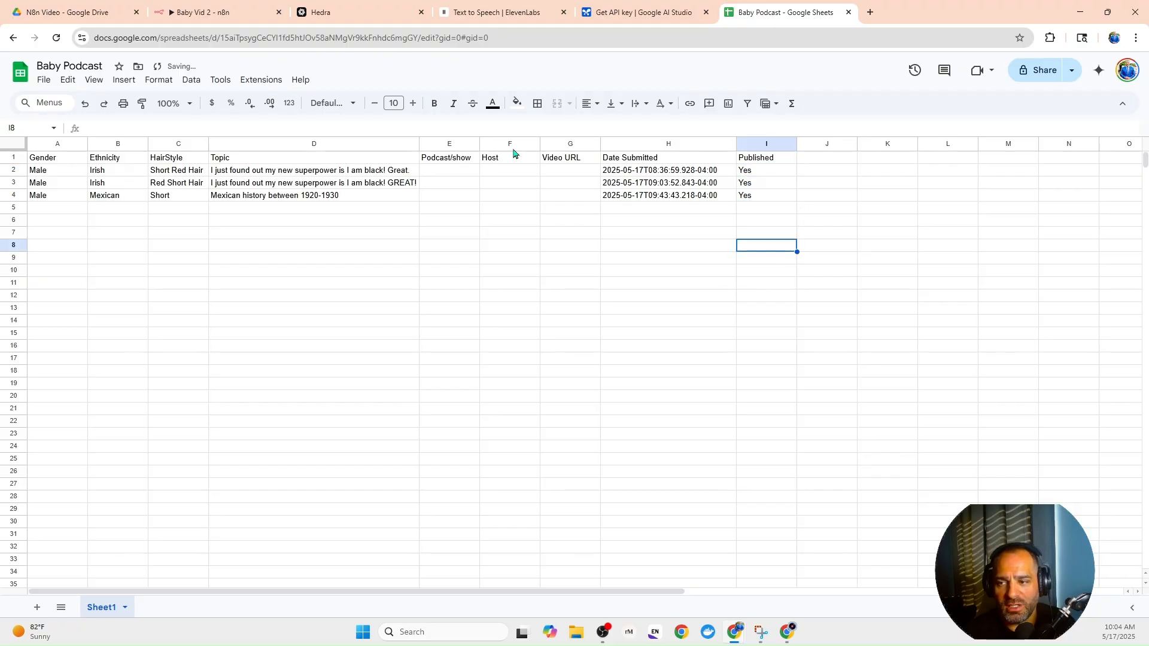
{"action": "left_click", "coordinate": [189, 9]}
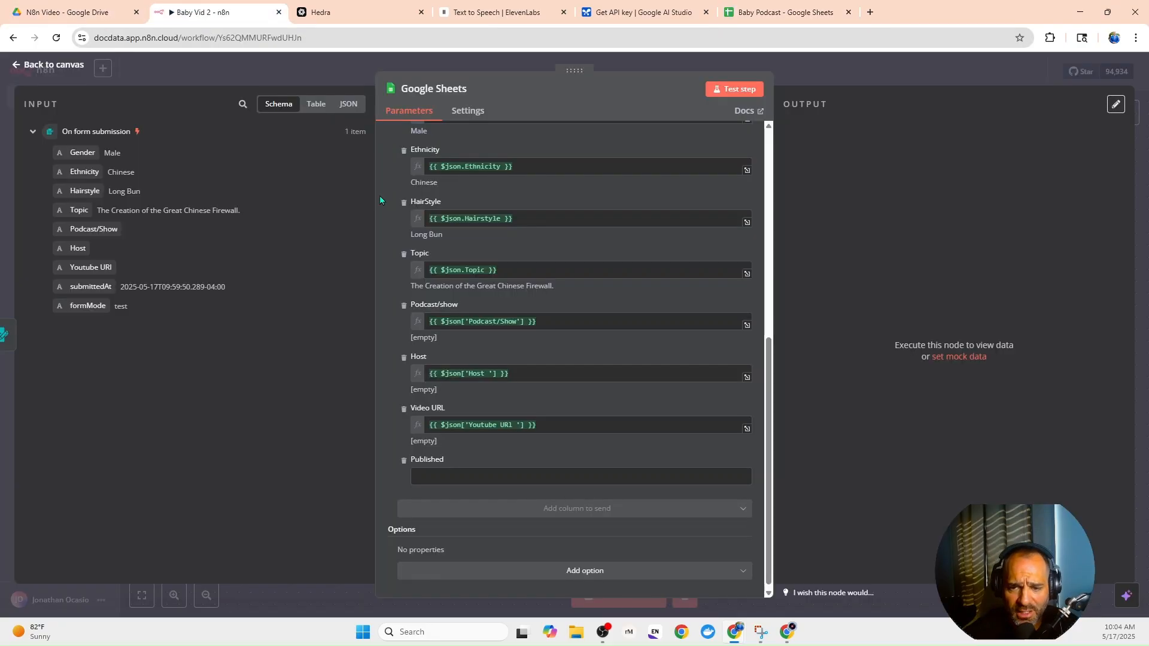
Close the Google Sheets node settings and move both workflow nodes further left on the canvas.
{"action": "left_click", "coordinate": [334, 69]}
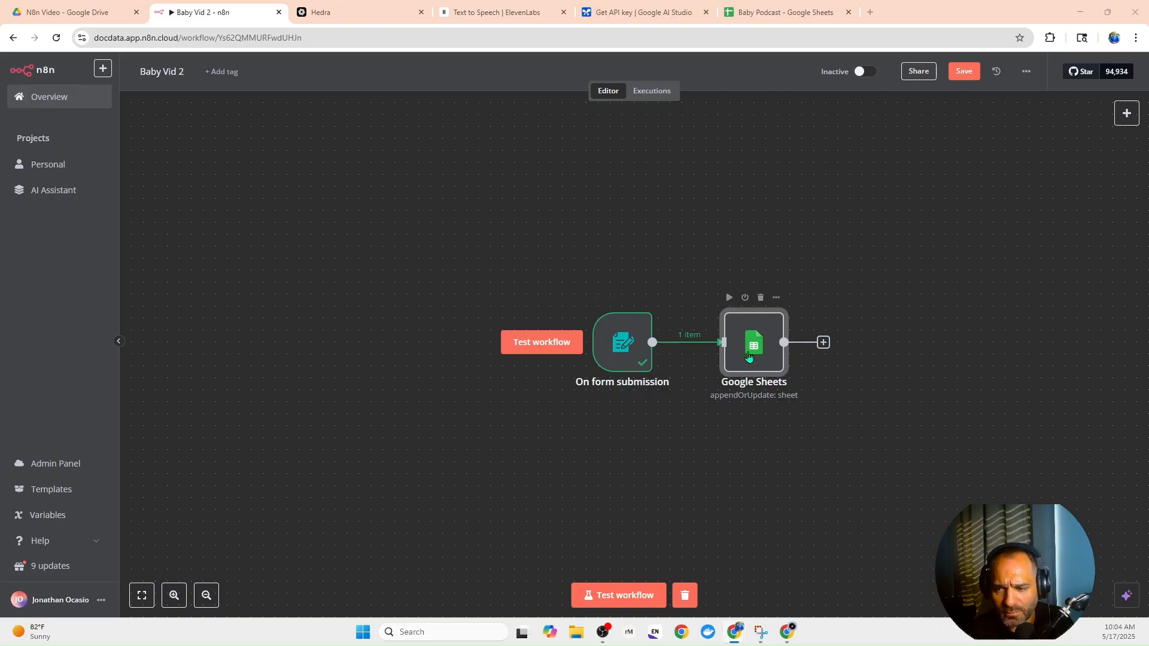
{"action": "left_click_drag", "start_coordinate": [882, 441], "coordinate": [568, 283]}
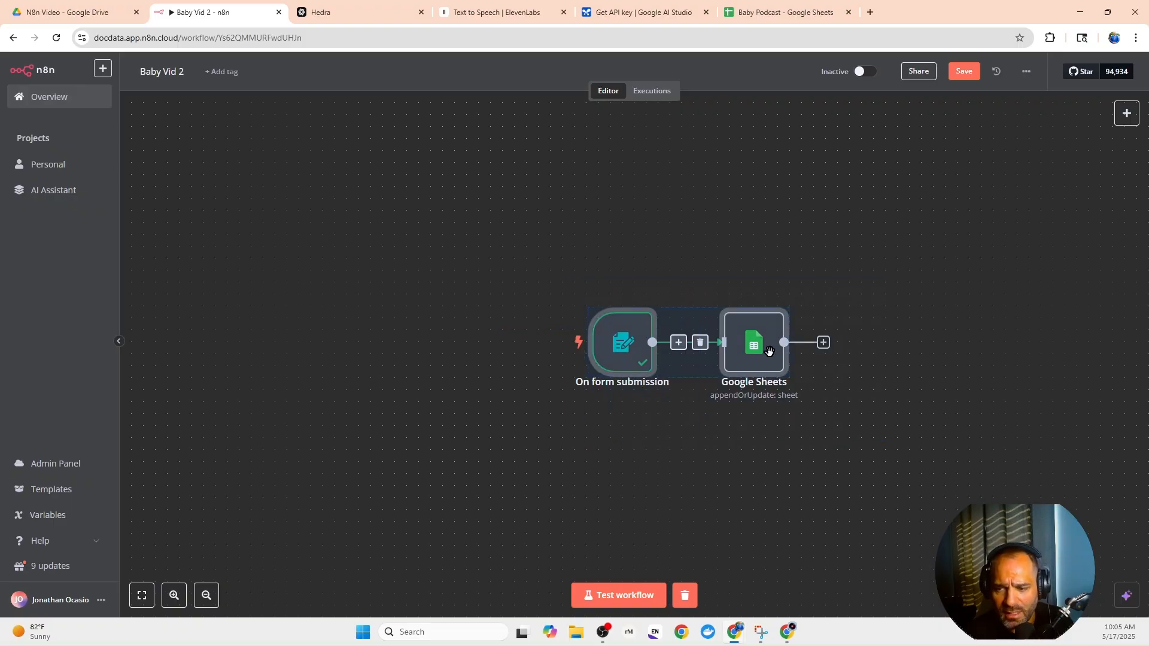
{"action": "left_click_drag", "start_coordinate": [769, 349], "coordinate": [565, 349]}
{"action": "left_click", "coordinate": [662, 369]}
Add an Edit Fields (Set) node after the Google Sheets node and return to the canvas.
{"action": "left_click", "coordinate": [620, 342]}
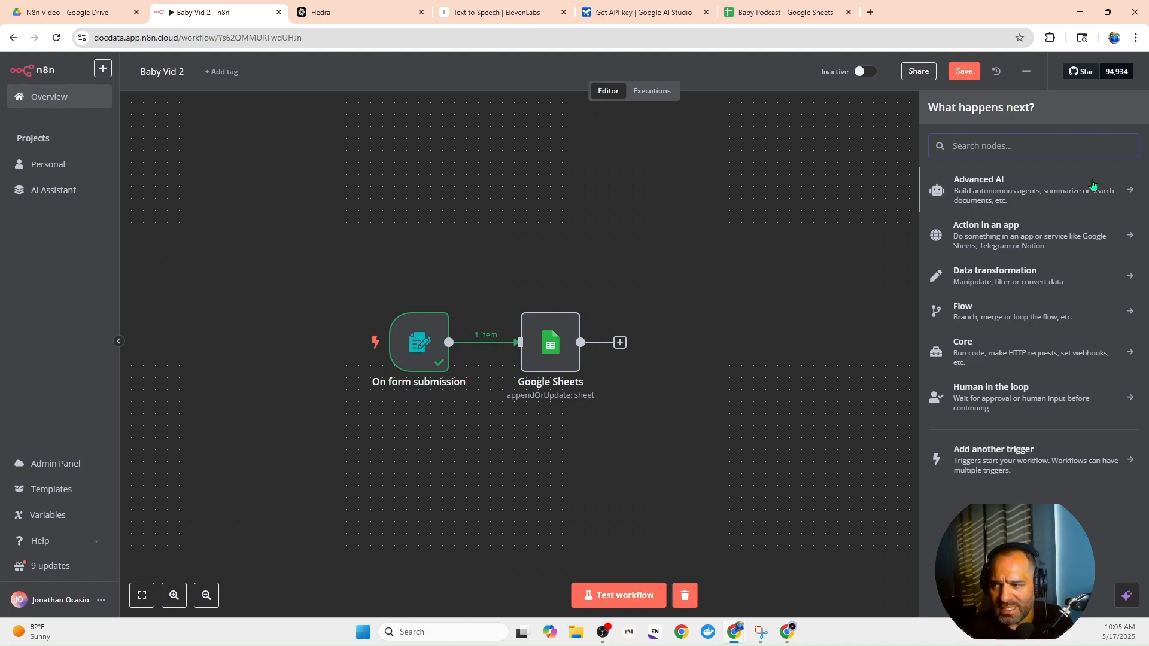
{"action": "type", "text": "edit"}
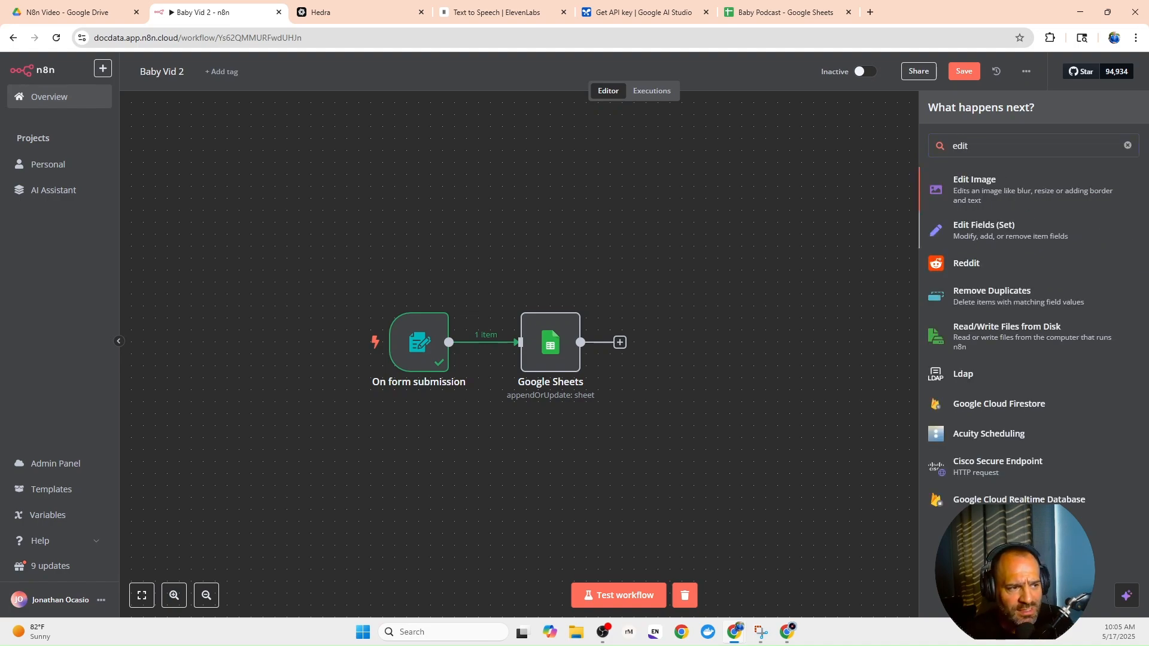
{"action": "left_click", "coordinate": [1010, 230]}
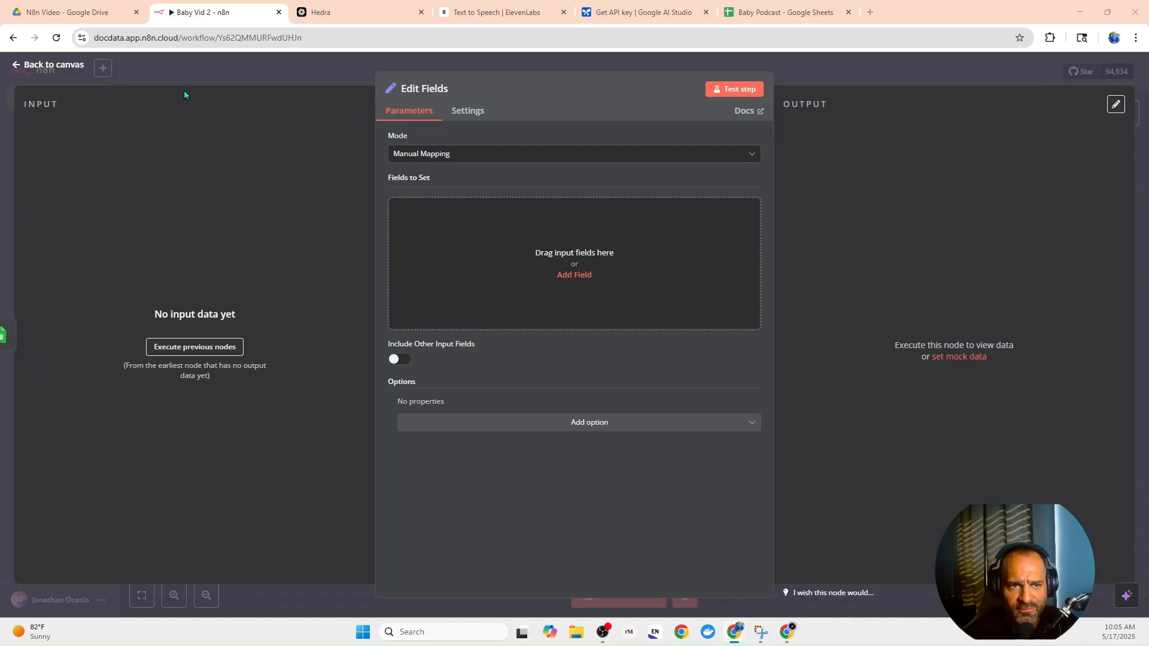
{"action": "left_click", "coordinate": [341, 77]}
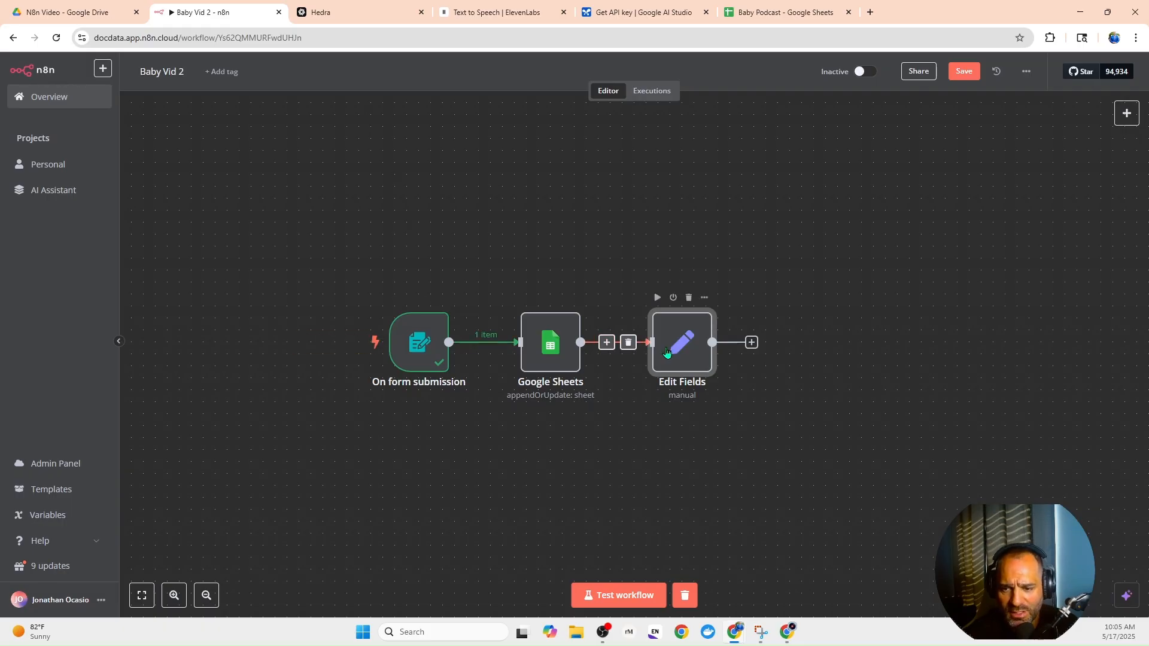
Run the Google Sheets node and check the new row in the Baby Podcast spreadsheet.
{"action": "left_click", "coordinate": [525, 298]}
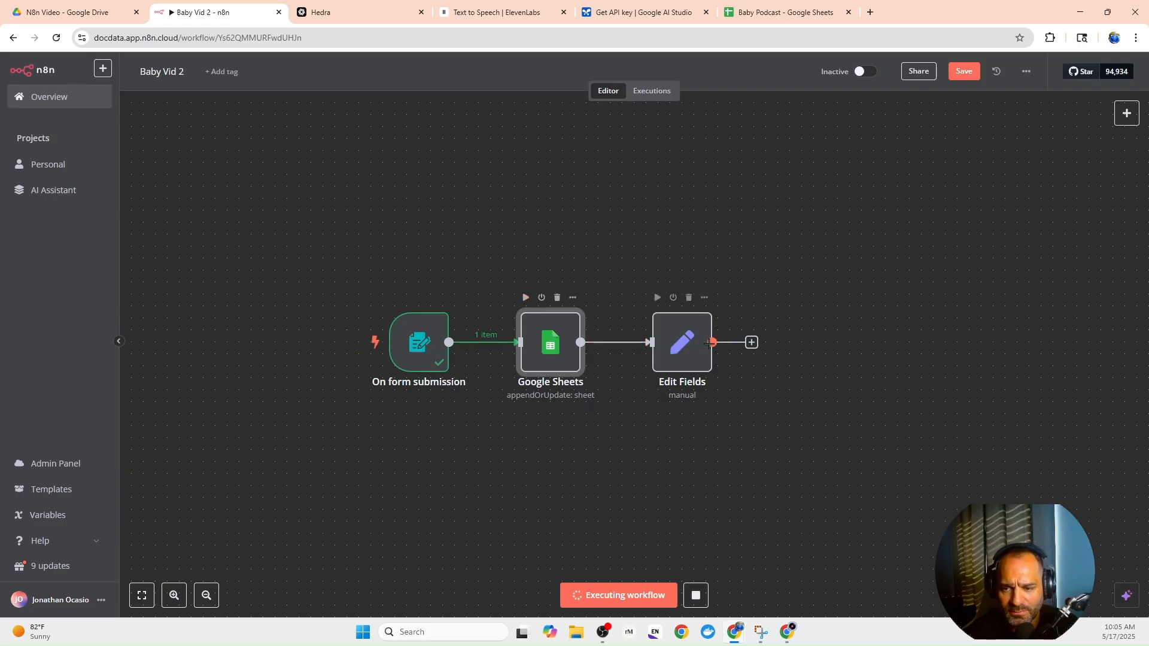
{"action": "left_click", "coordinate": [763, 15]}
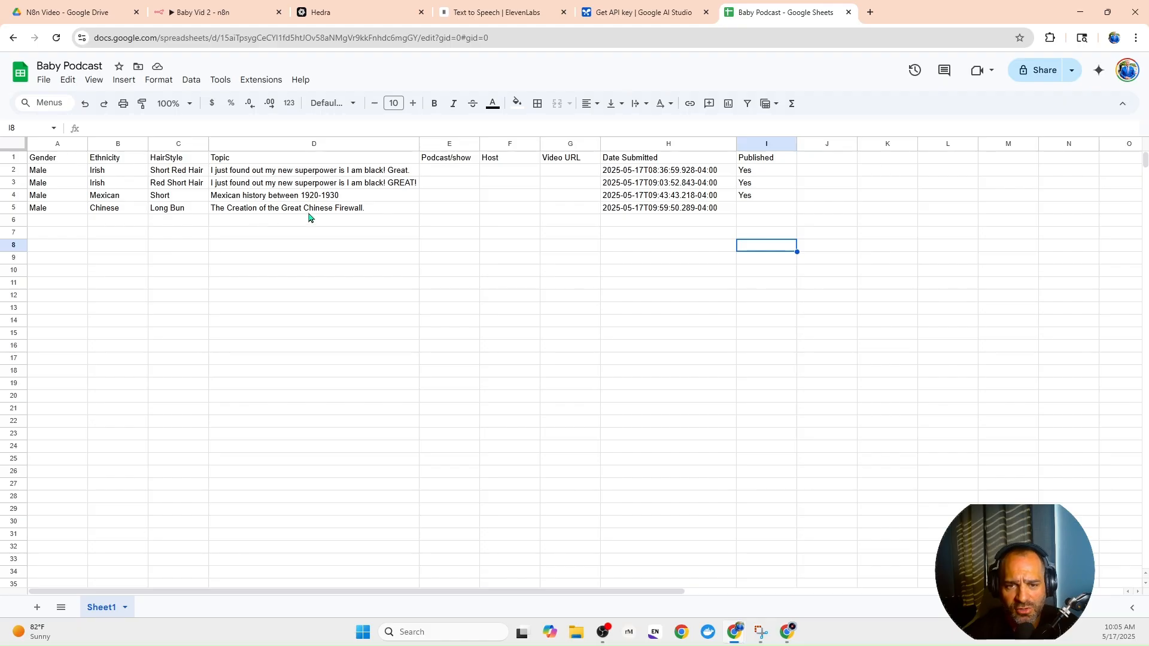
{"action": "left_click", "coordinate": [227, 13]}
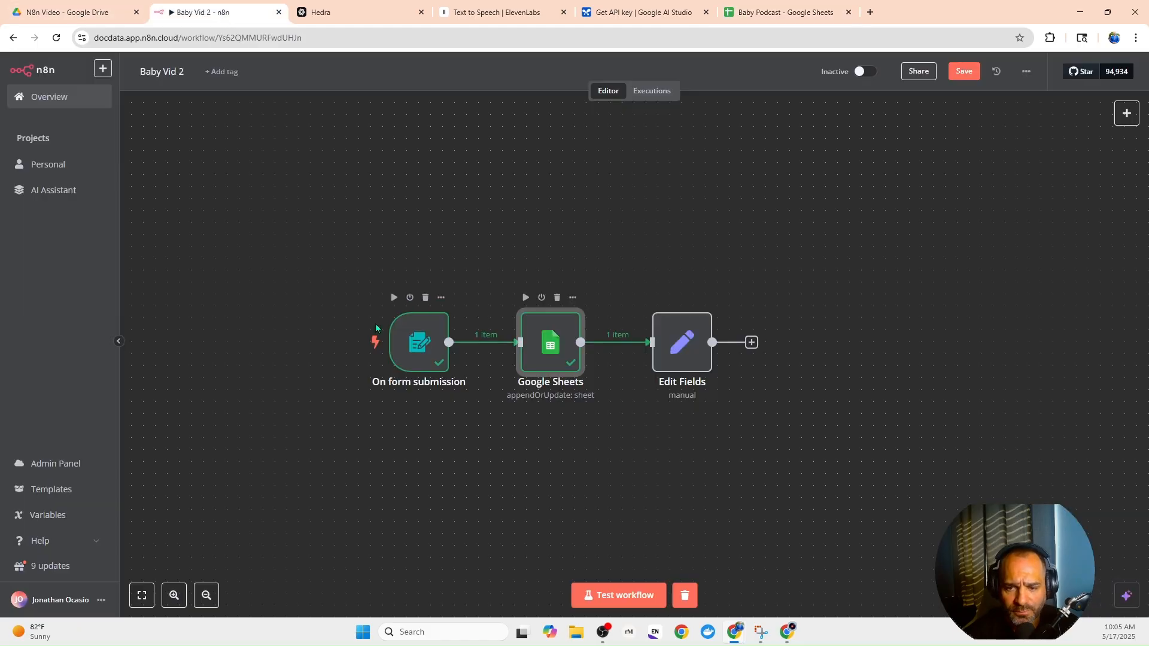
Move the Edit Fields node up and right of Google Sheets, then add four blank string fields to it.
{"action": "left_click_drag", "start_coordinate": [691, 351], "coordinate": [761, 279]}
{"action": "double_click", "coordinate": [754, 275]}
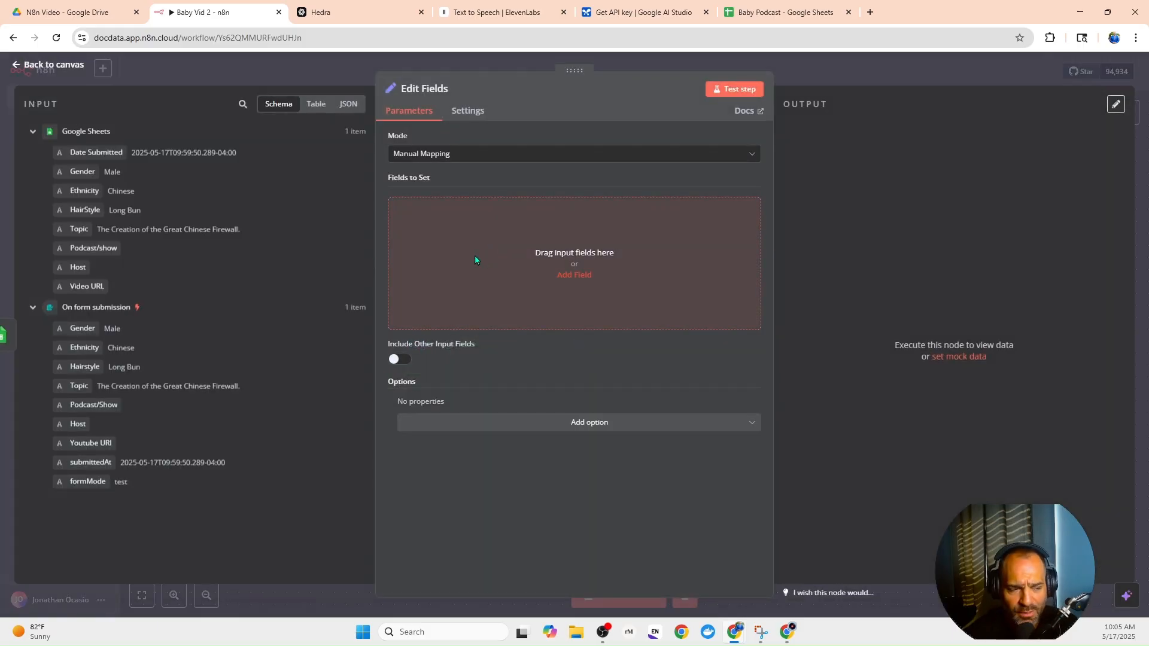
{"action": "left_click", "coordinate": [475, 257]}
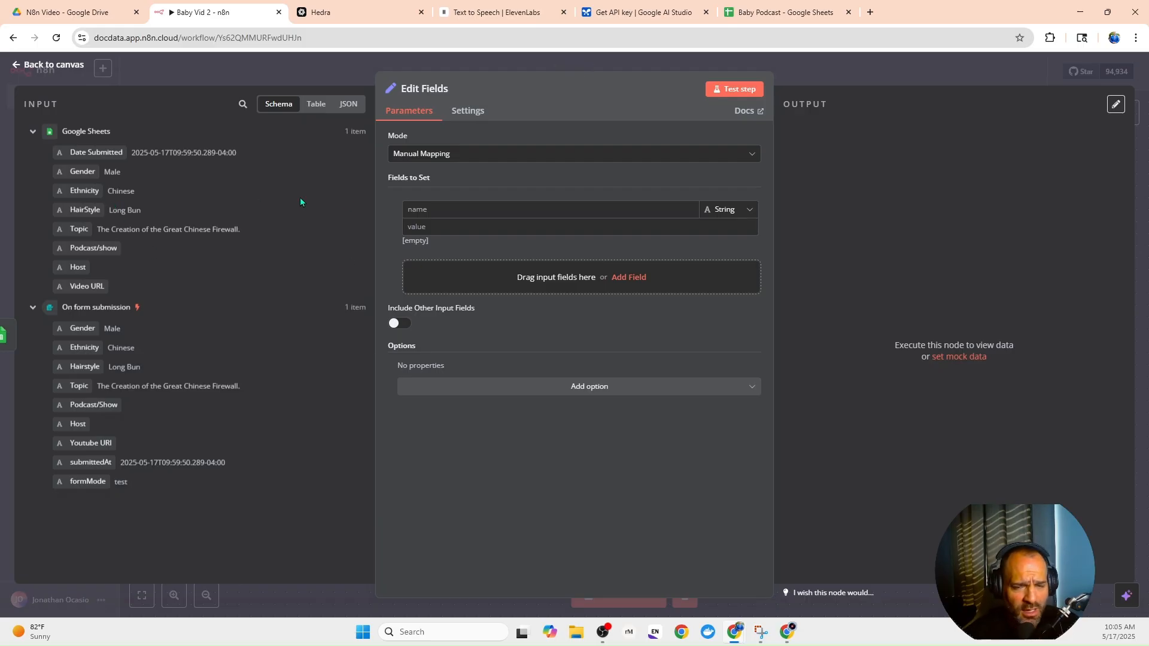
{"action": "left_click", "coordinate": [525, 278]}
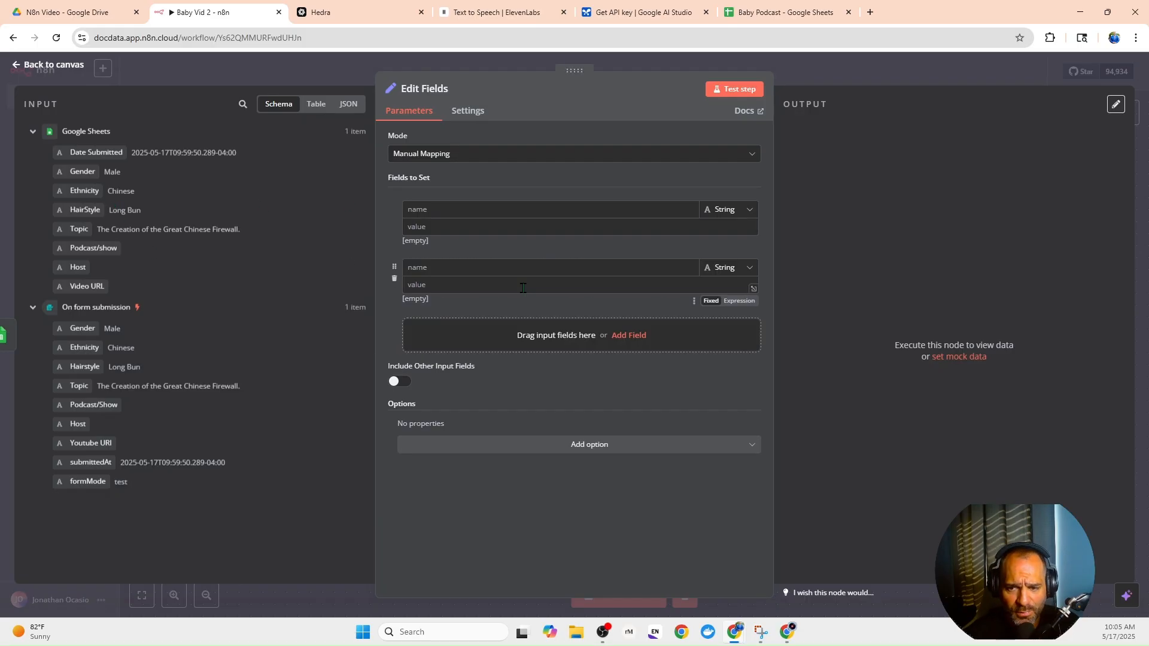
{"action": "left_click", "coordinate": [519, 344]}
{"action": "left_click", "coordinate": [516, 393]}
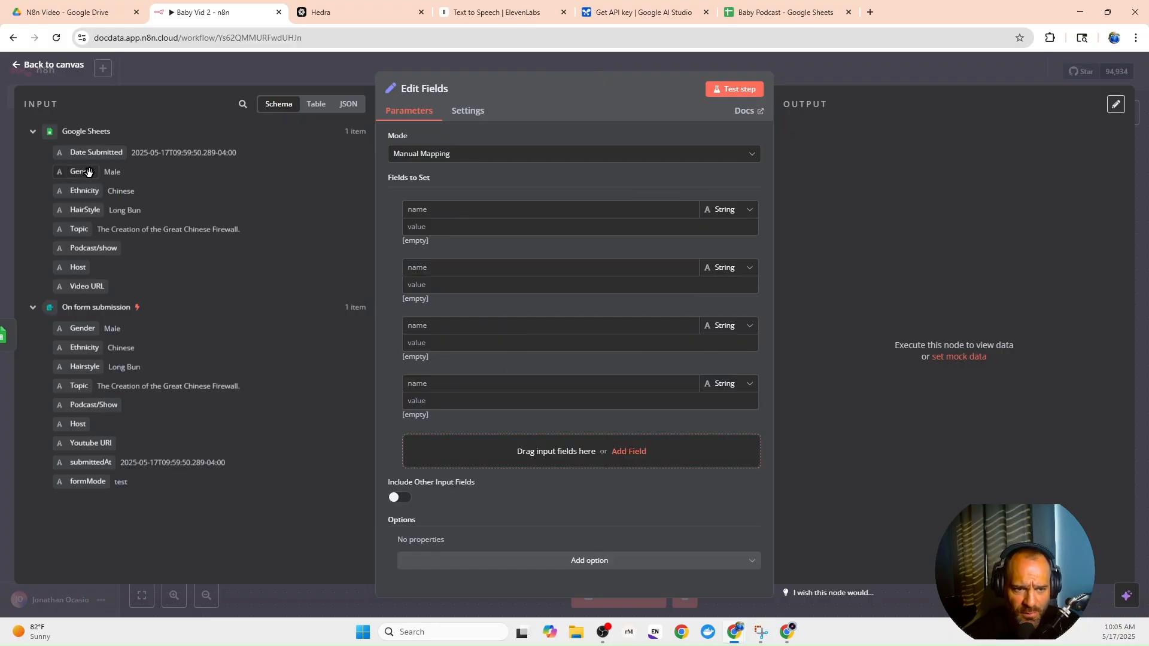
Name the first field Gender and map the Google Sheets Gender value to it as an expression.
{"action": "left_click_drag", "start_coordinate": [84, 172], "coordinate": [412, 216]}
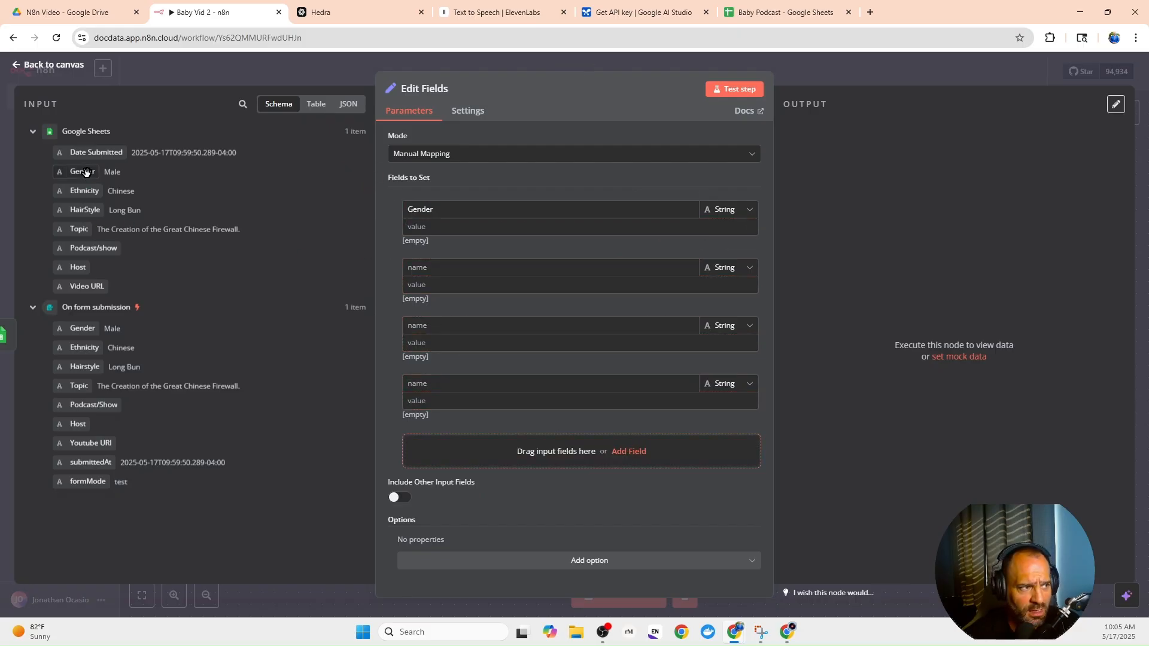
{"action": "left_click_drag", "start_coordinate": [84, 172], "coordinate": [421, 229]}
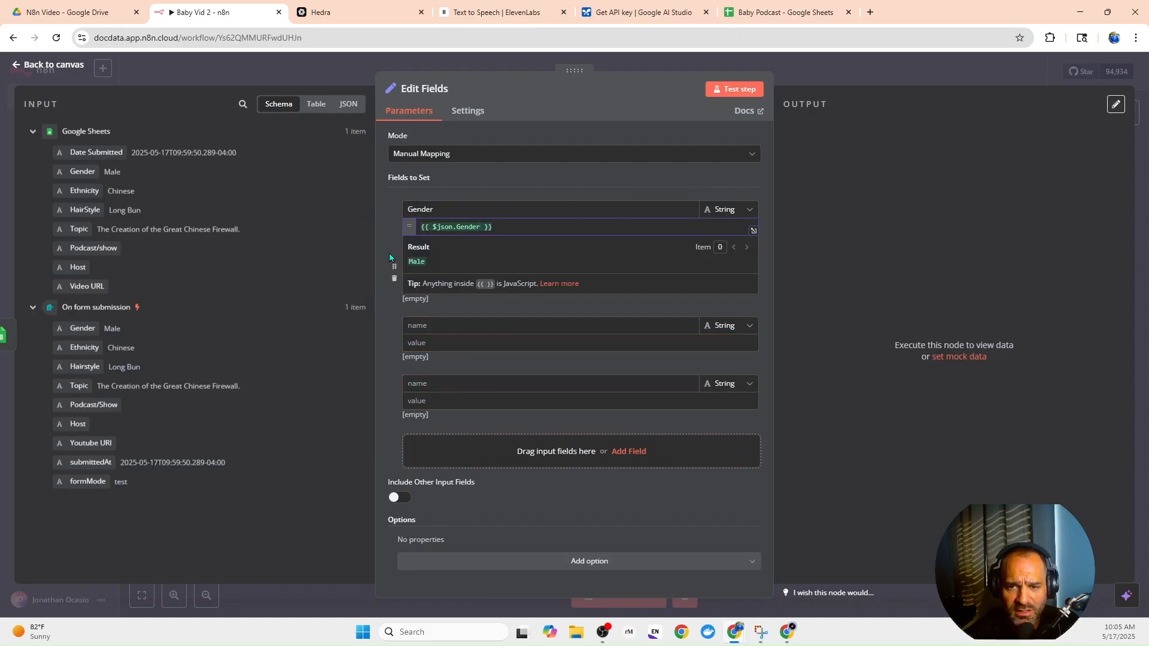
{"action": "left_click", "coordinate": [392, 262]}
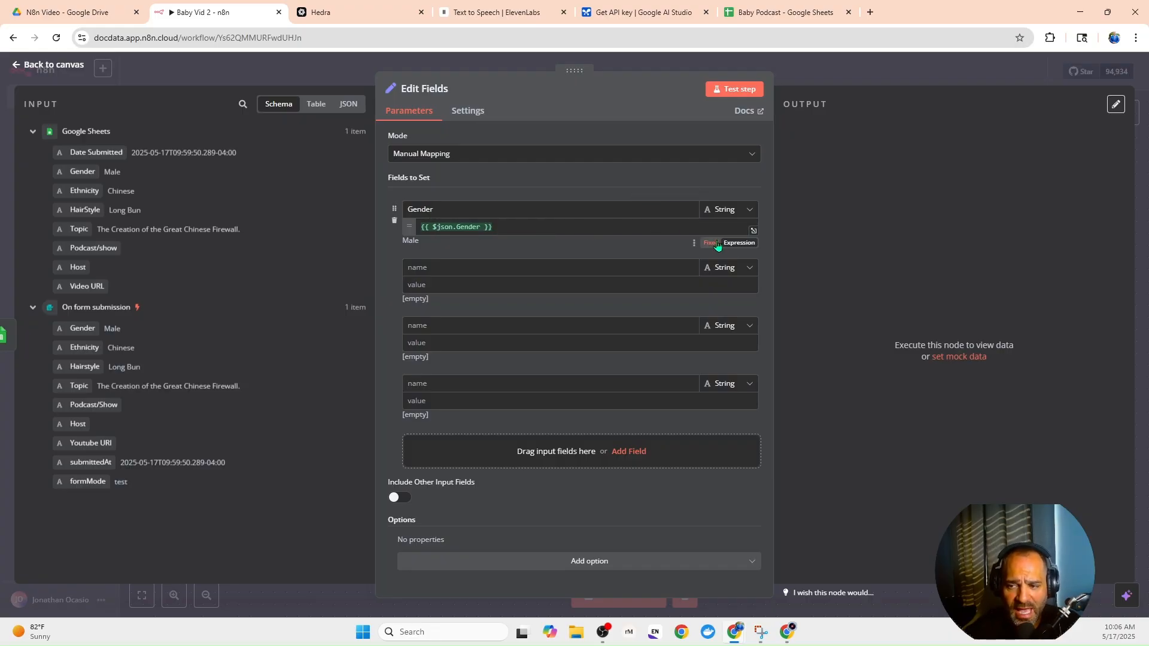
{"action": "left_click", "coordinate": [713, 244]}
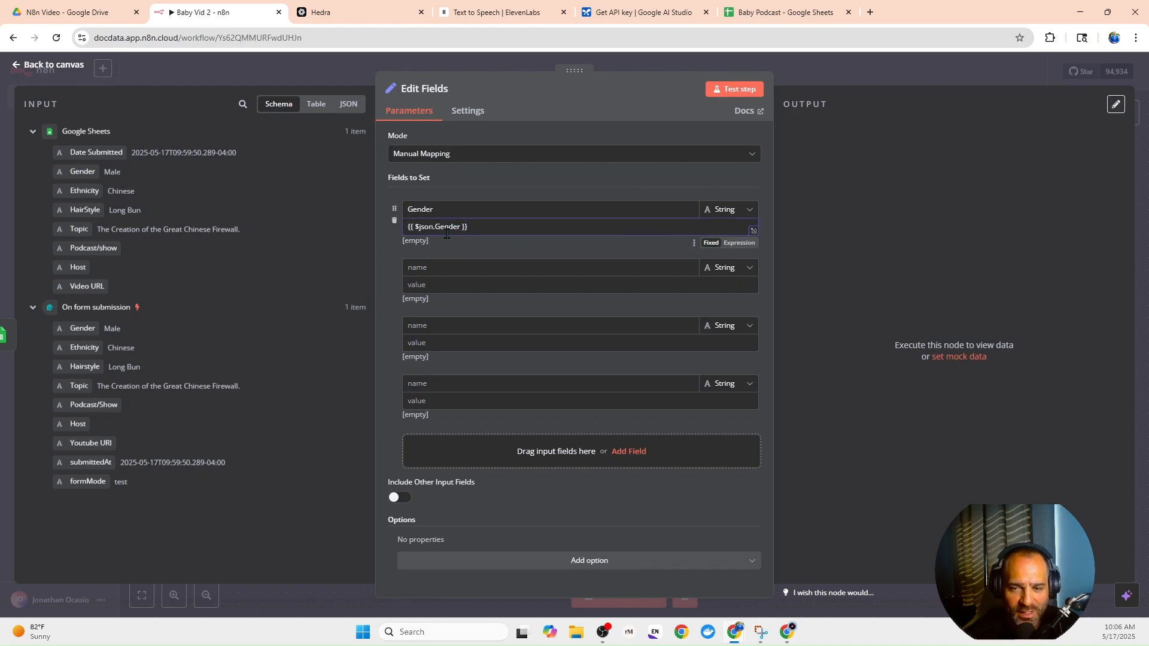
{"action": "left_click", "coordinate": [743, 243]}
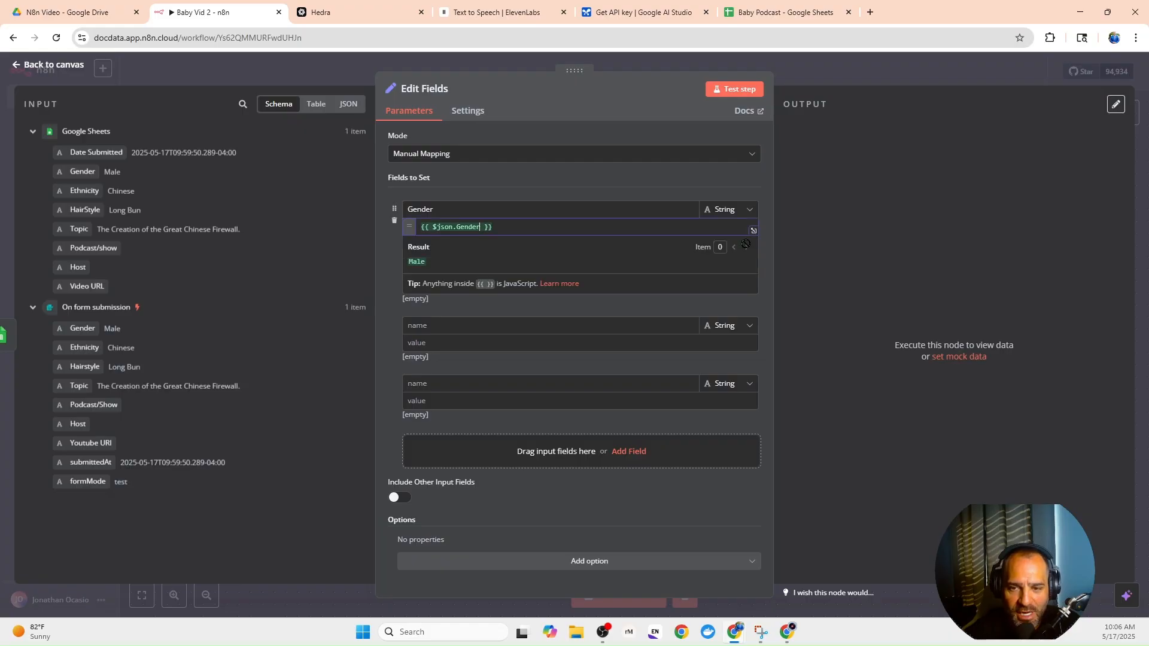
{"action": "left_click", "coordinate": [384, 264]}
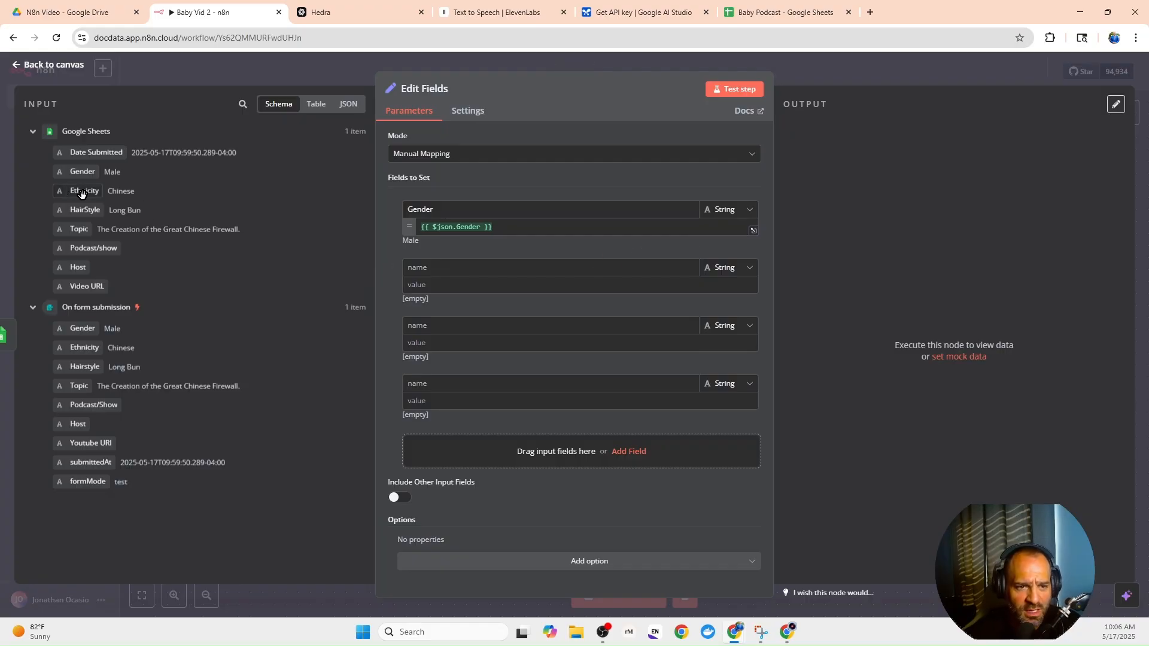
Set up the second and third fields as Ethnicity and HairStyle, each mapped to its matching Google Sheets value.
{"action": "left_click_drag", "start_coordinate": [82, 193], "coordinate": [419, 267]}
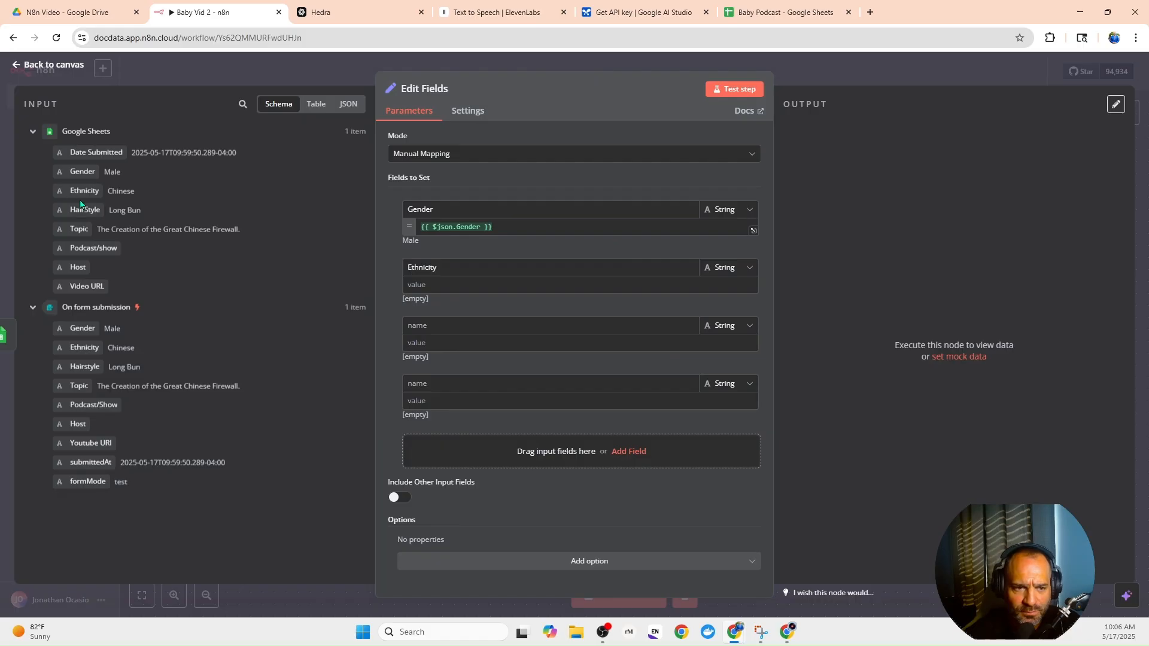
{"action": "left_click_drag", "start_coordinate": [78, 191], "coordinate": [429, 289]}
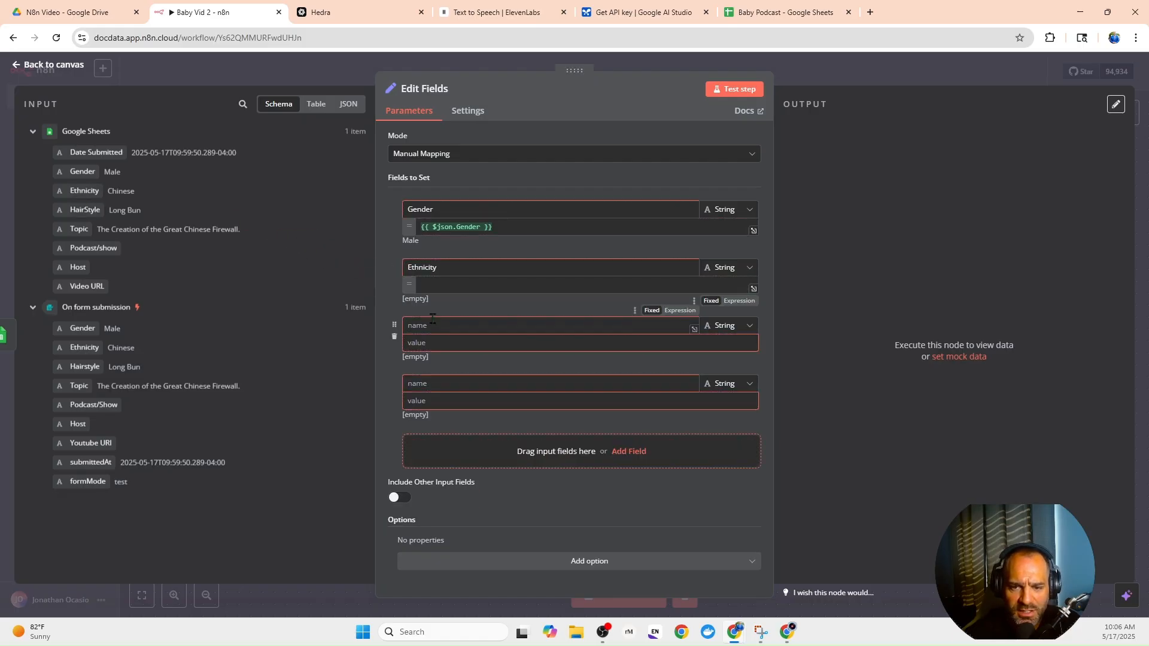
{"action": "left_click", "coordinate": [392, 332]}
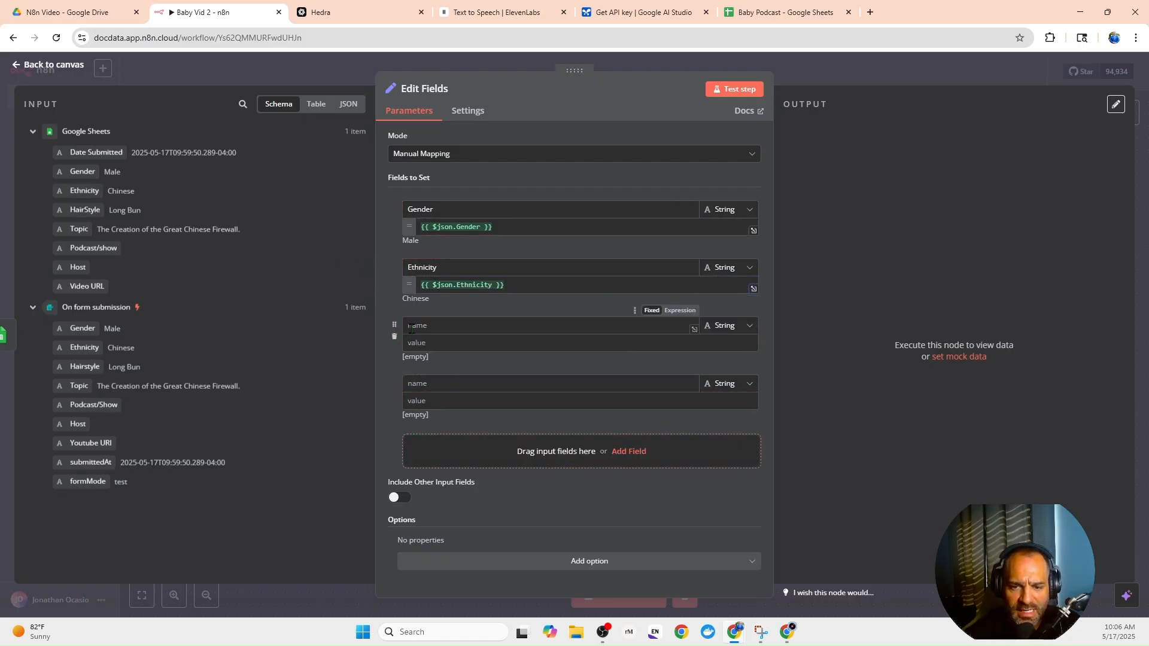
{"action": "left_click_drag", "start_coordinate": [88, 214], "coordinate": [403, 328]}
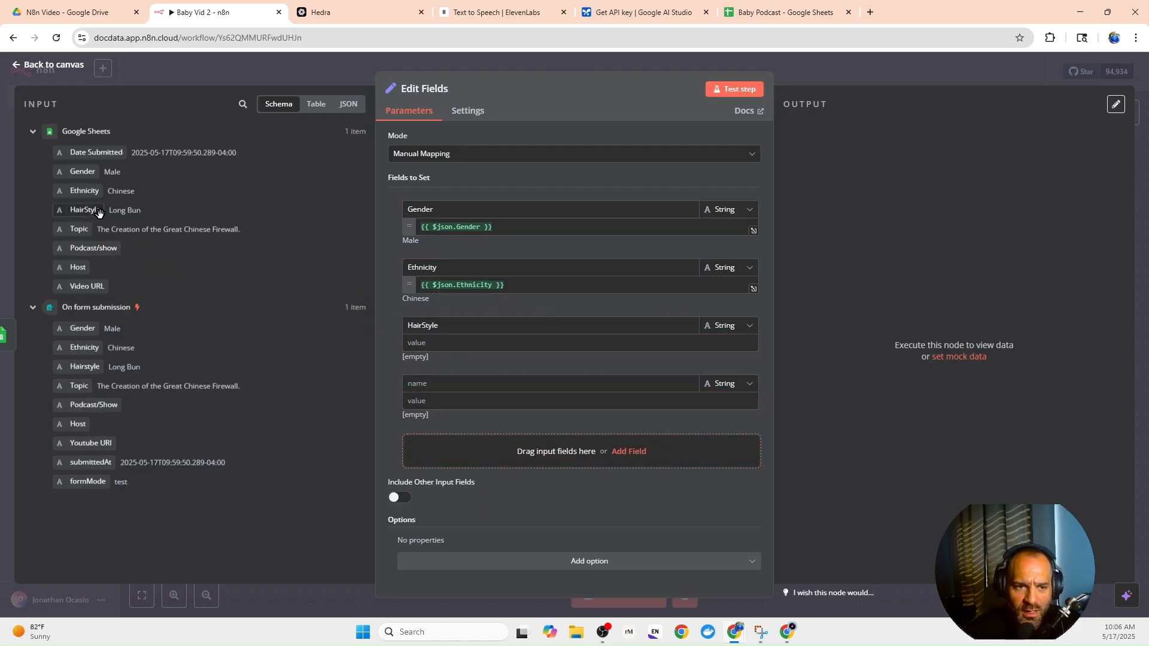
{"action": "left_click_drag", "start_coordinate": [96, 211], "coordinate": [407, 342]}
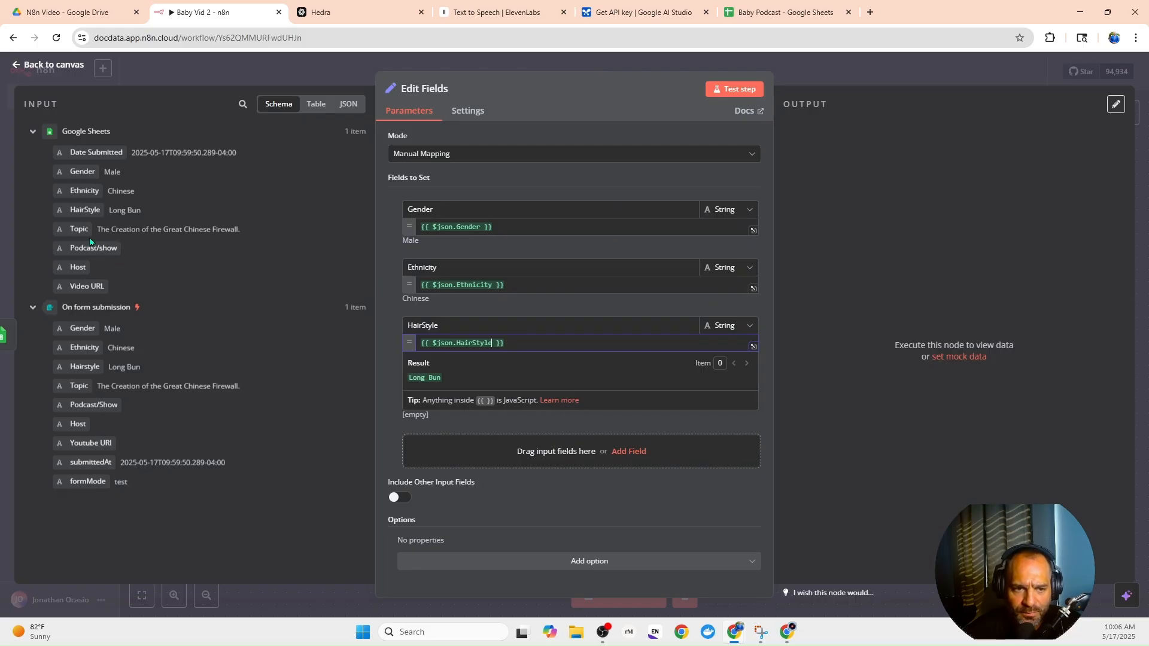
Set up the fourth field as Topic with its Google Sheets value and test the Edit Fields node.
{"action": "left_click_drag", "start_coordinate": [79, 230], "coordinate": [409, 398]}
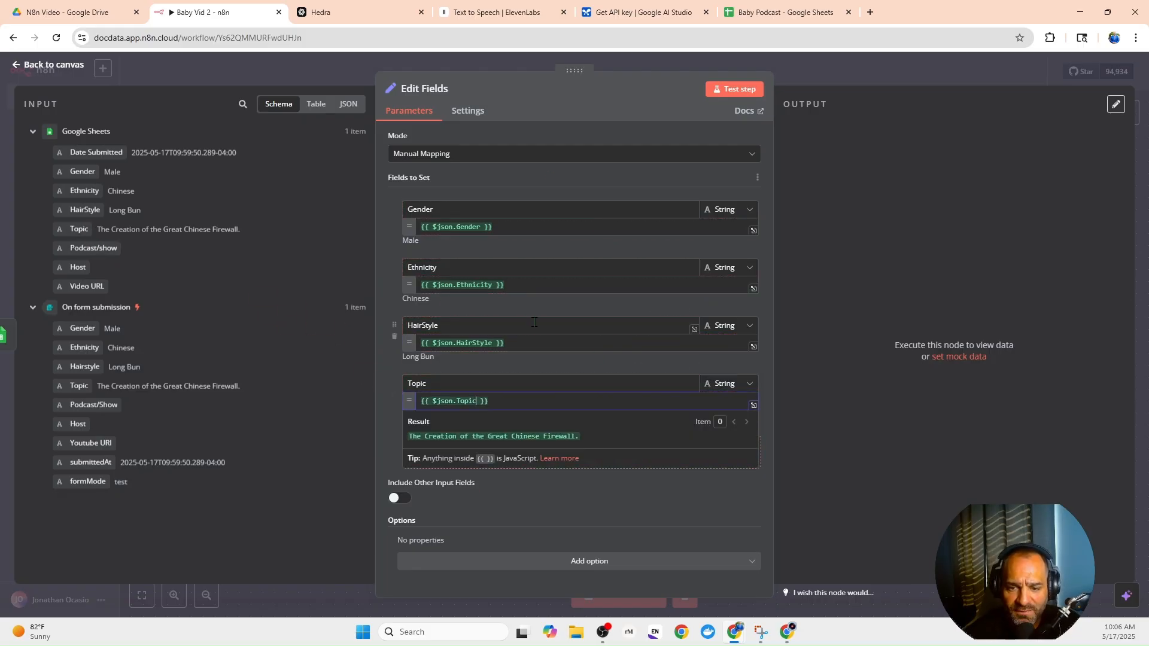
{"action": "left_click", "coordinate": [379, 251]}
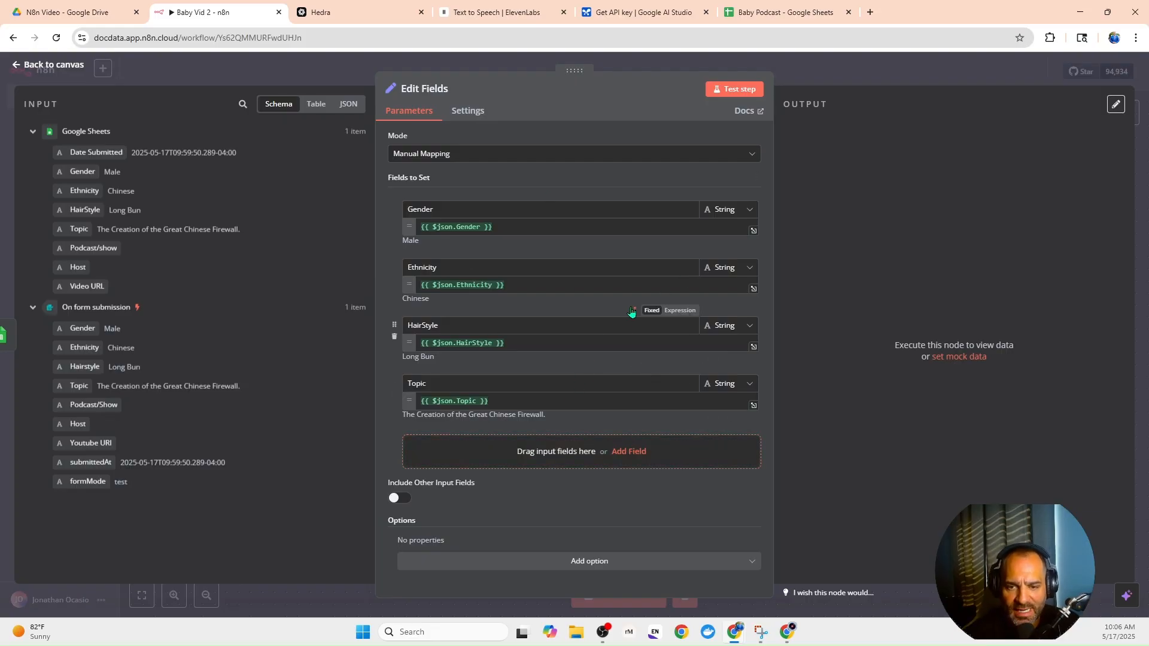
{"action": "left_click", "coordinate": [740, 91]}
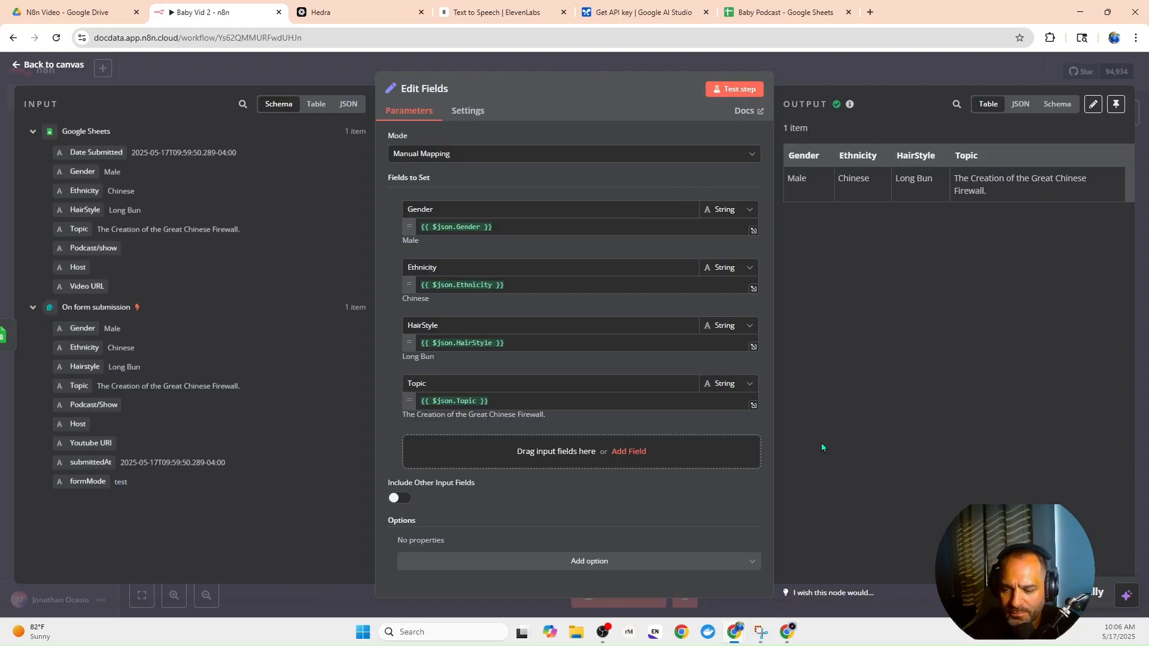
{"action": "key", "text": "Escape"}
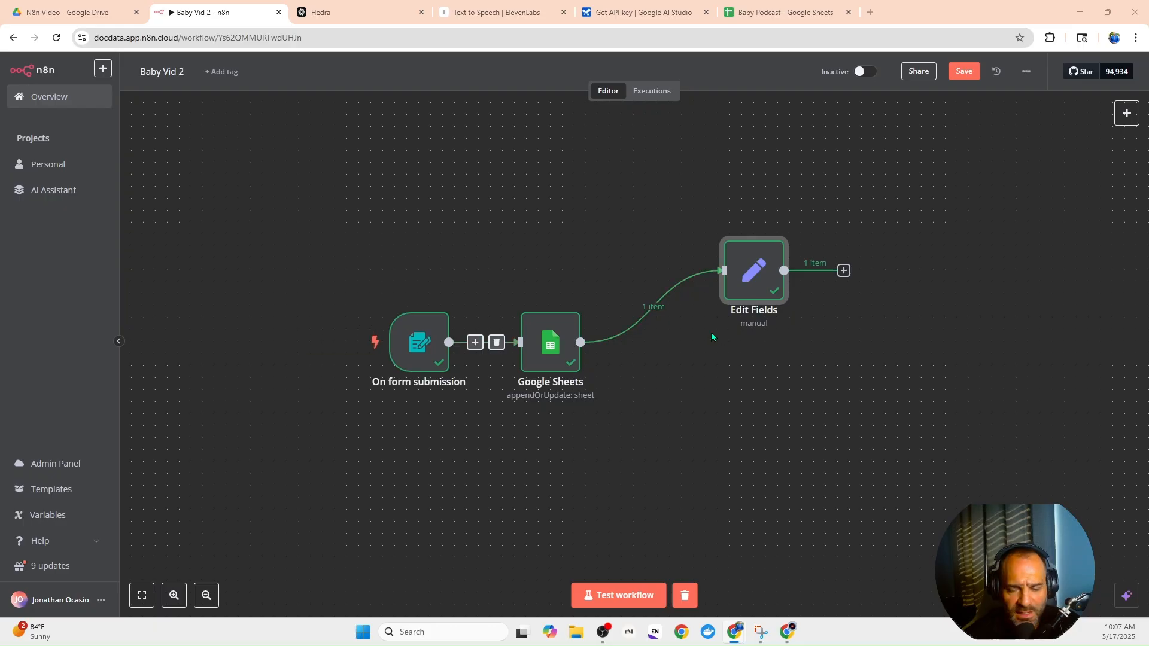
Copy the Edit Fields node, place the duplicate below the original, and connect it to the Google Sheets node's output.
{"action": "right_click", "coordinate": [748, 263]}
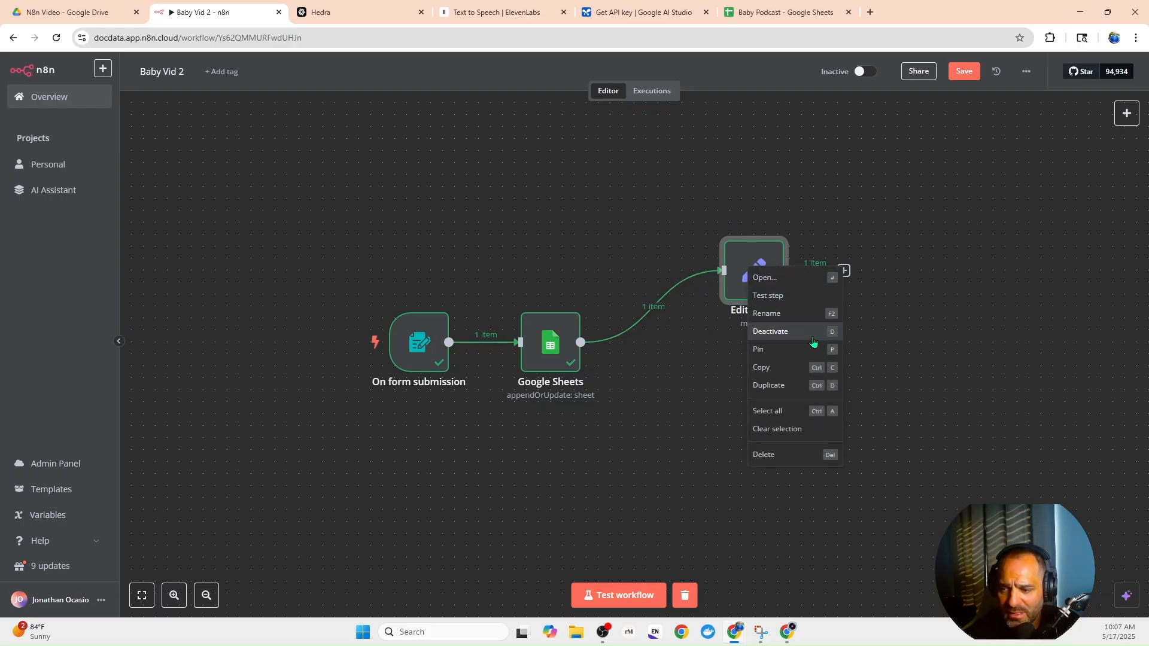
{"action": "left_click", "coordinate": [803, 367]}
{"action": "right_click", "coordinate": [799, 395]}
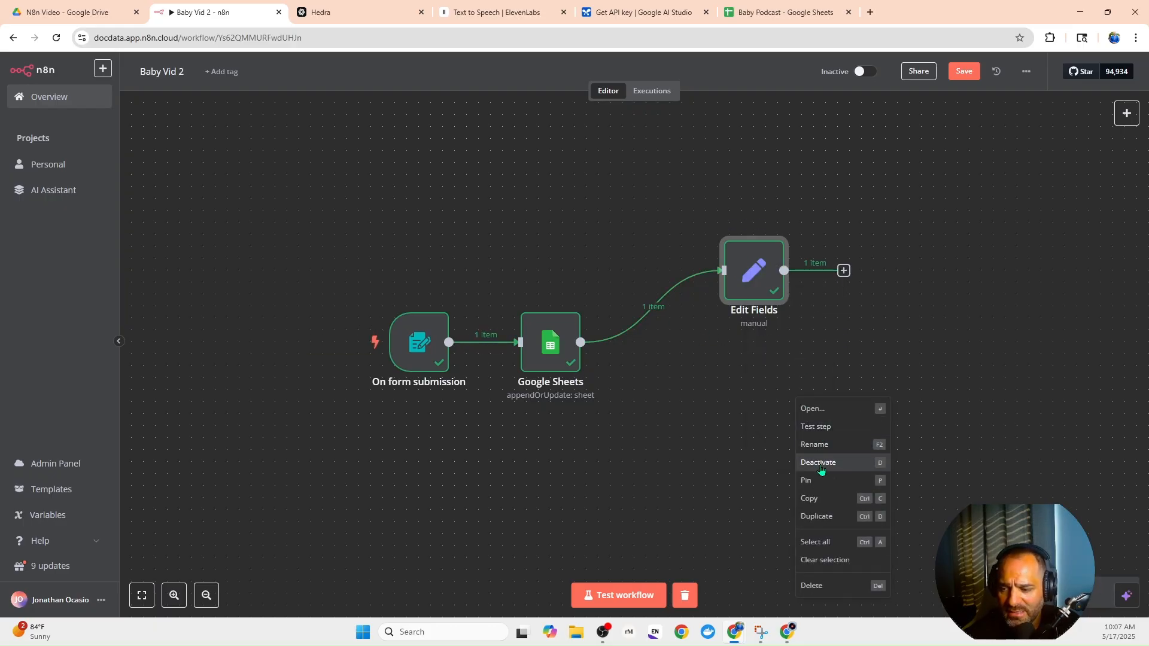
{"action": "left_click", "coordinate": [770, 408]}
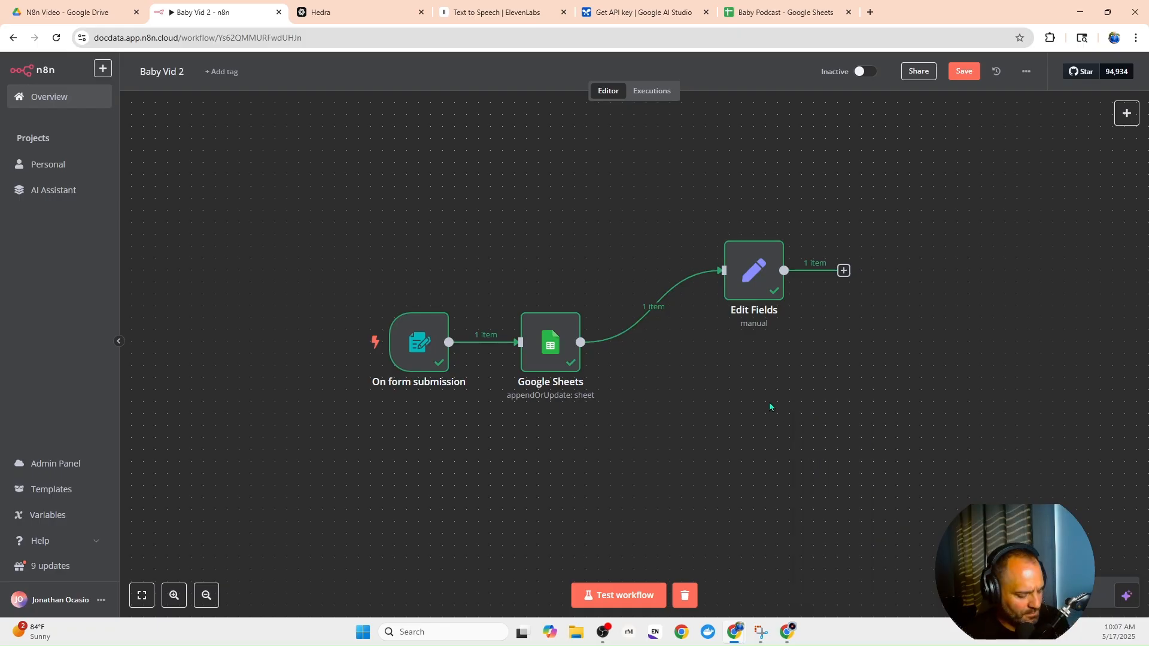
{"action": "key", "text": "ctrl+v"}
{"action": "left_click_drag", "start_coordinate": [790, 421], "coordinate": [740, 389]}
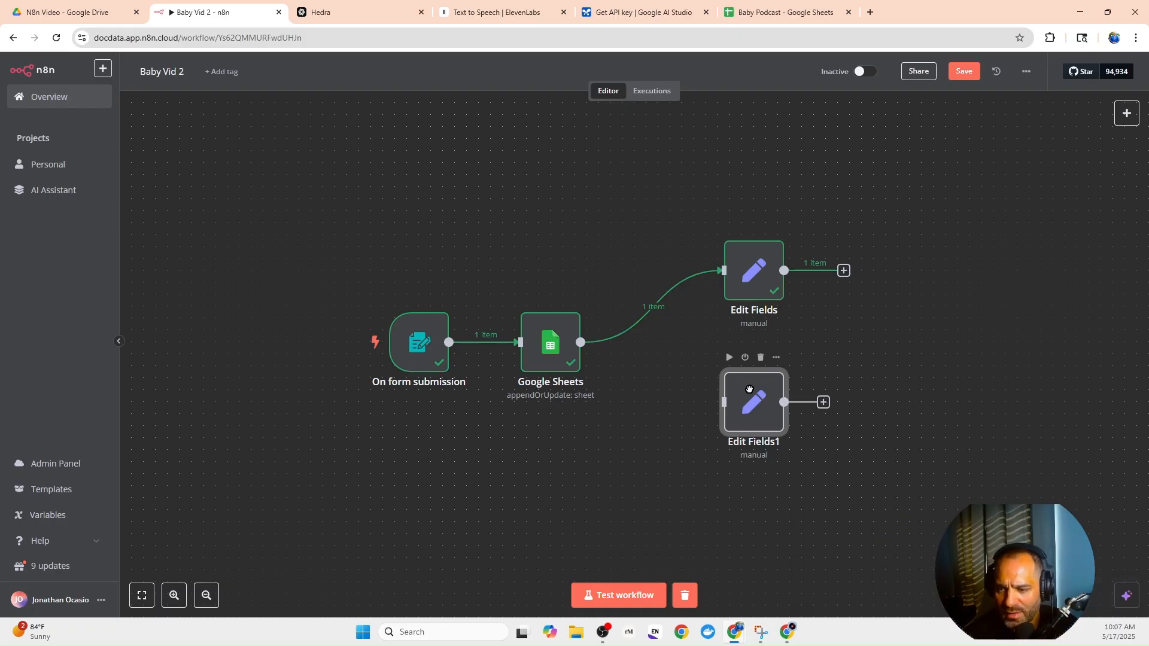
{"action": "mouse_move", "coordinate": [579, 342]}
{"action": "left_mouse_down"}
{"action": "mouse_move", "coordinate": [661, 393]}
{"action": "mouse_move", "coordinate": [727, 406]}
{"action": "left_mouse_up"}
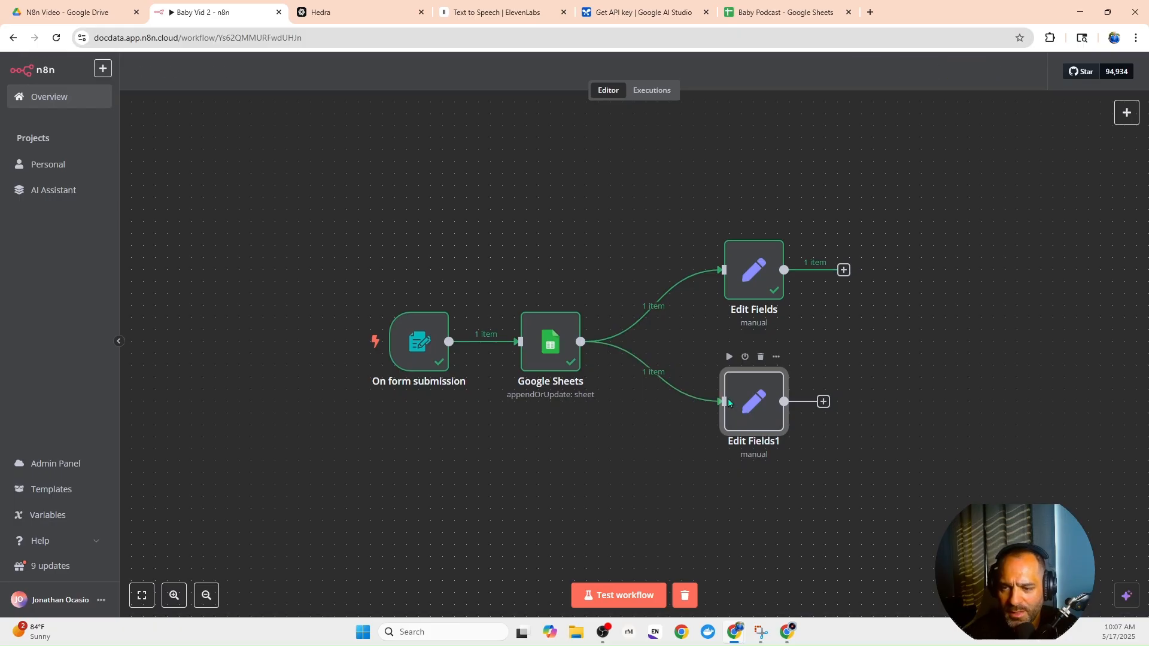
In Edit Fields1, remove the Topic field and turn the first field into Podcast/show, mapped to its Google Sheets value.
{"action": "double_click", "coordinate": [742, 411]}
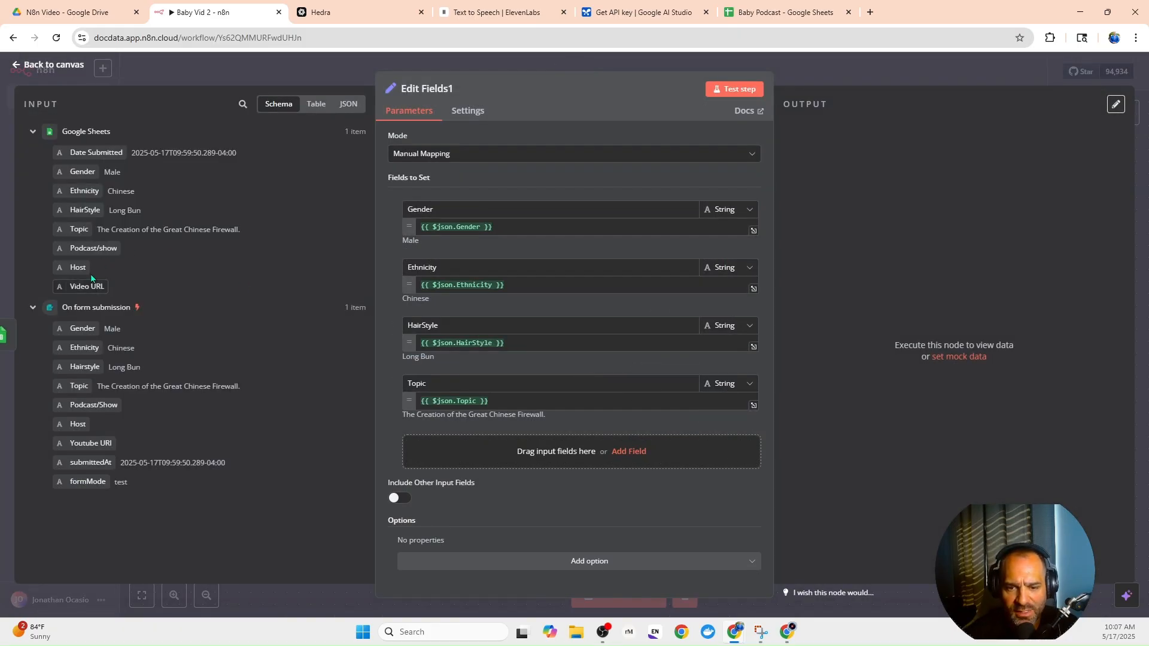
{"action": "left_click", "coordinate": [394, 396]}
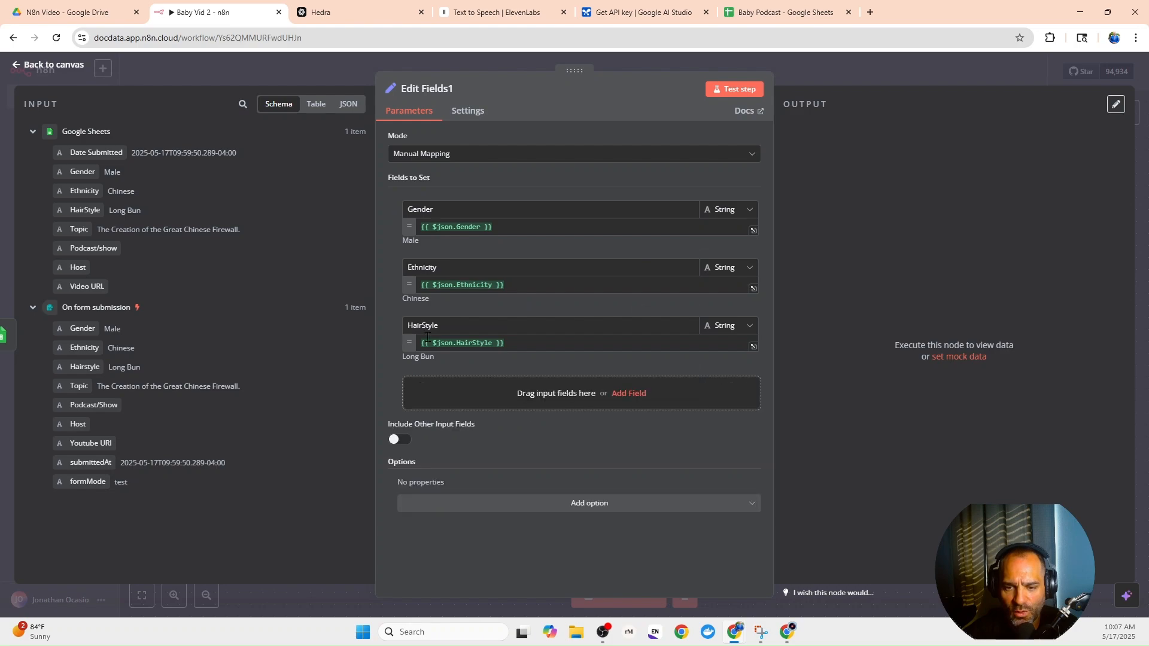
{"action": "left_click_drag", "start_coordinate": [89, 251], "coordinate": [421, 211]}
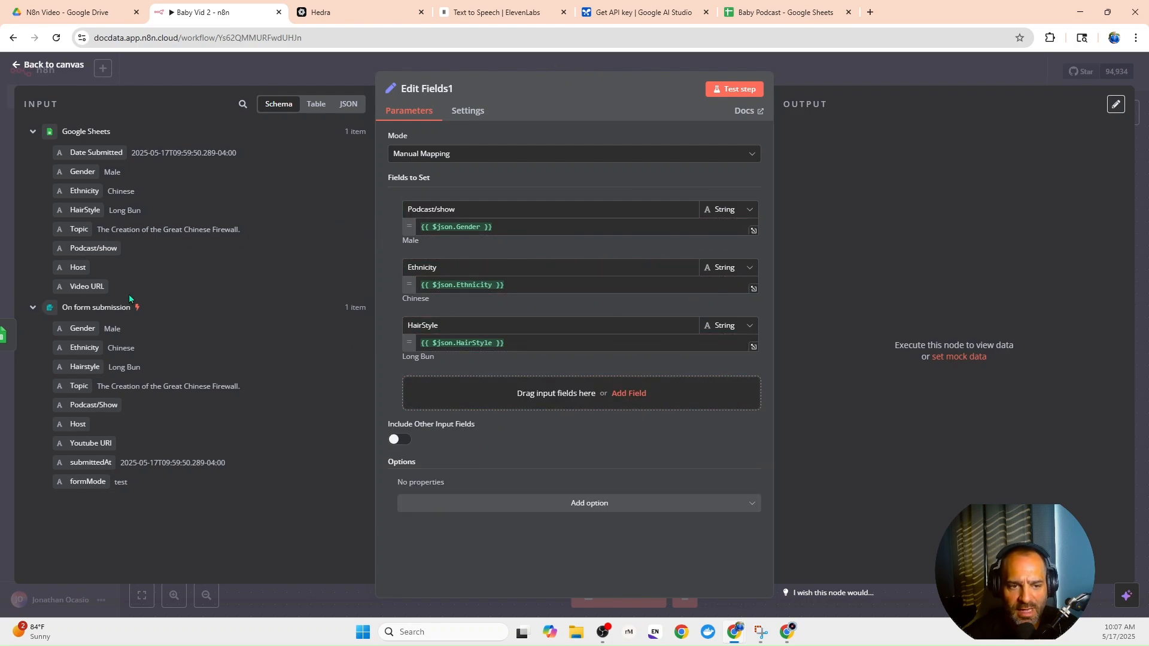
{"action": "left_click_drag", "start_coordinate": [86, 250], "coordinate": [400, 231]}
{"action": "left_click", "coordinate": [612, 228]}
{"action": "key", "text": "BackSpace"}
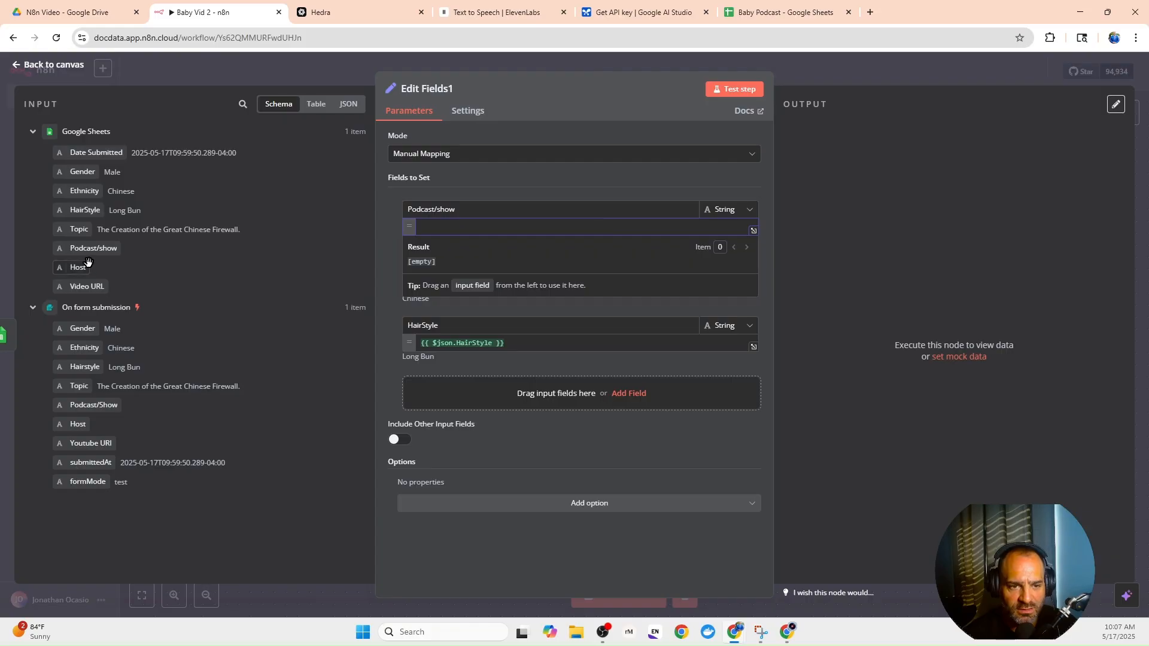
{"action": "left_click_drag", "start_coordinate": [89, 250], "coordinate": [460, 230]}
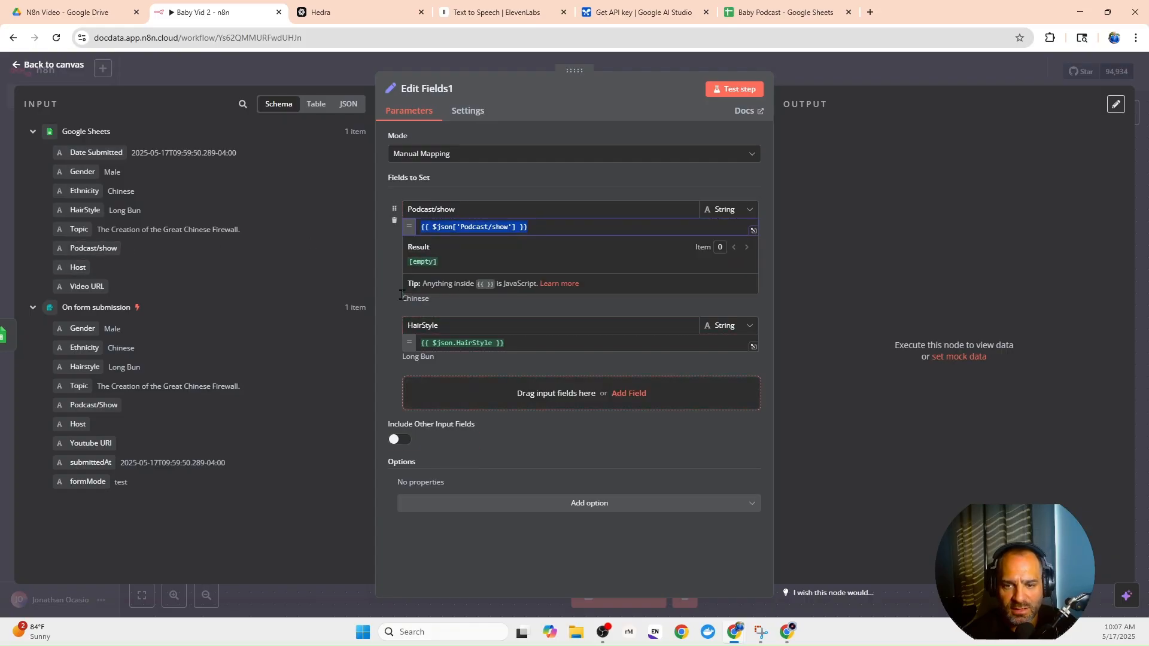
{"action": "left_click", "coordinate": [389, 543]}
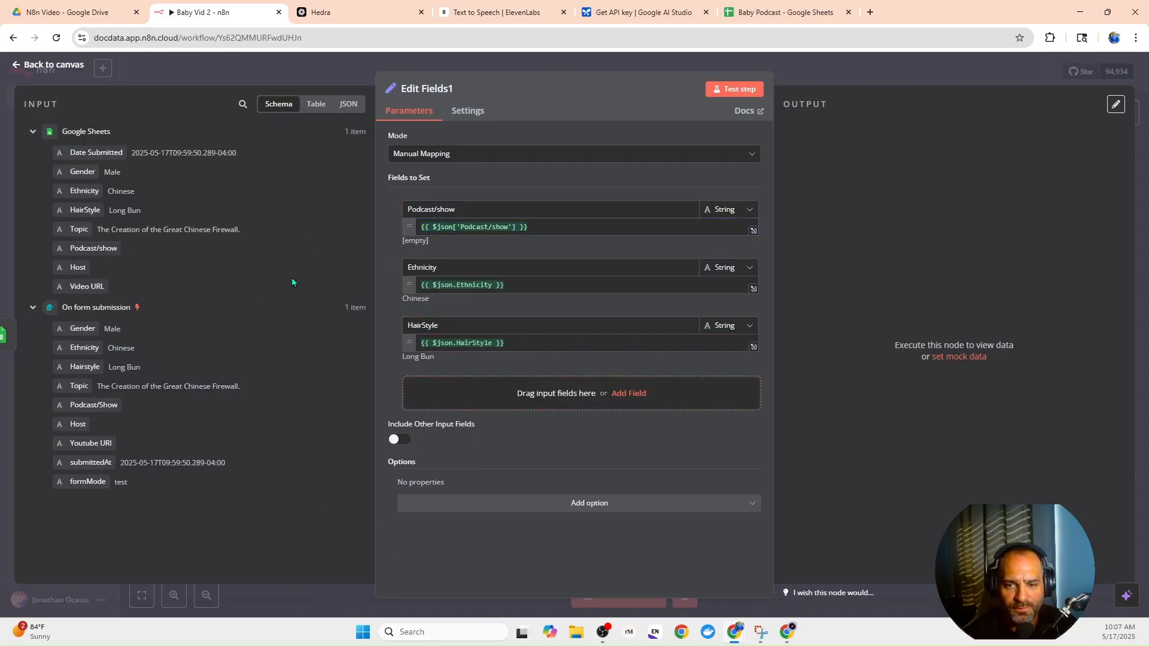
Change the second field of Edit Fields1 to Host and map it to the Google Sheets Host value.
{"action": "left_click_drag", "start_coordinate": [76, 267], "coordinate": [413, 267]}
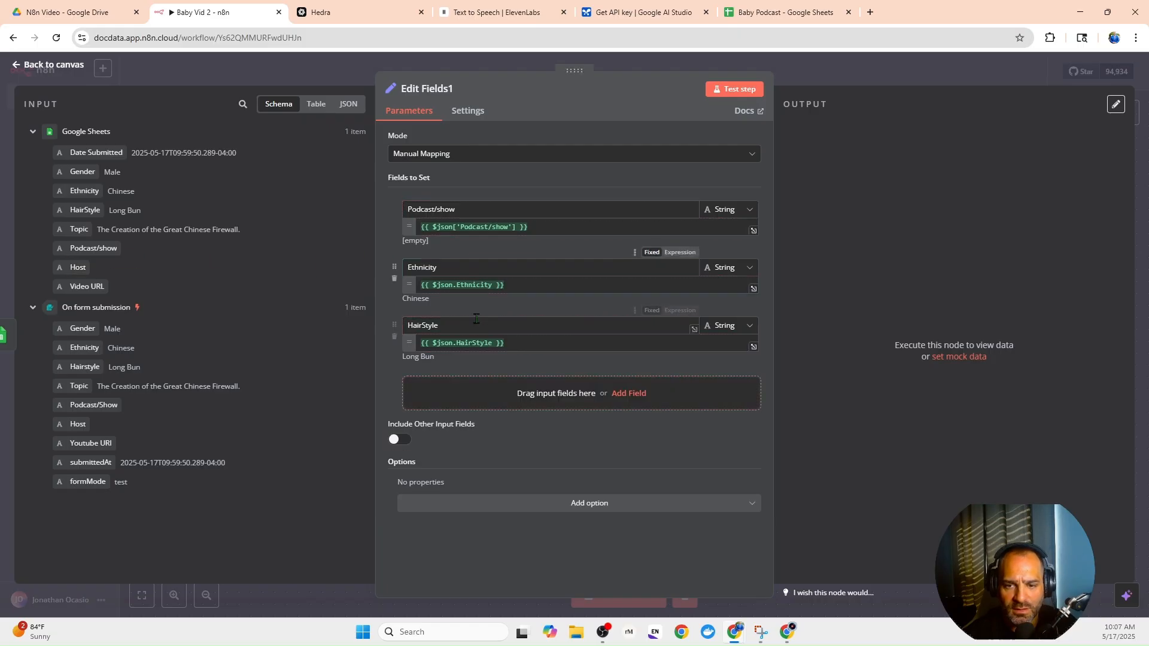
{"action": "left_click_drag", "start_coordinate": [527, 286], "coordinate": [416, 293]}
{"action": "key", "text": "BackSpace"}
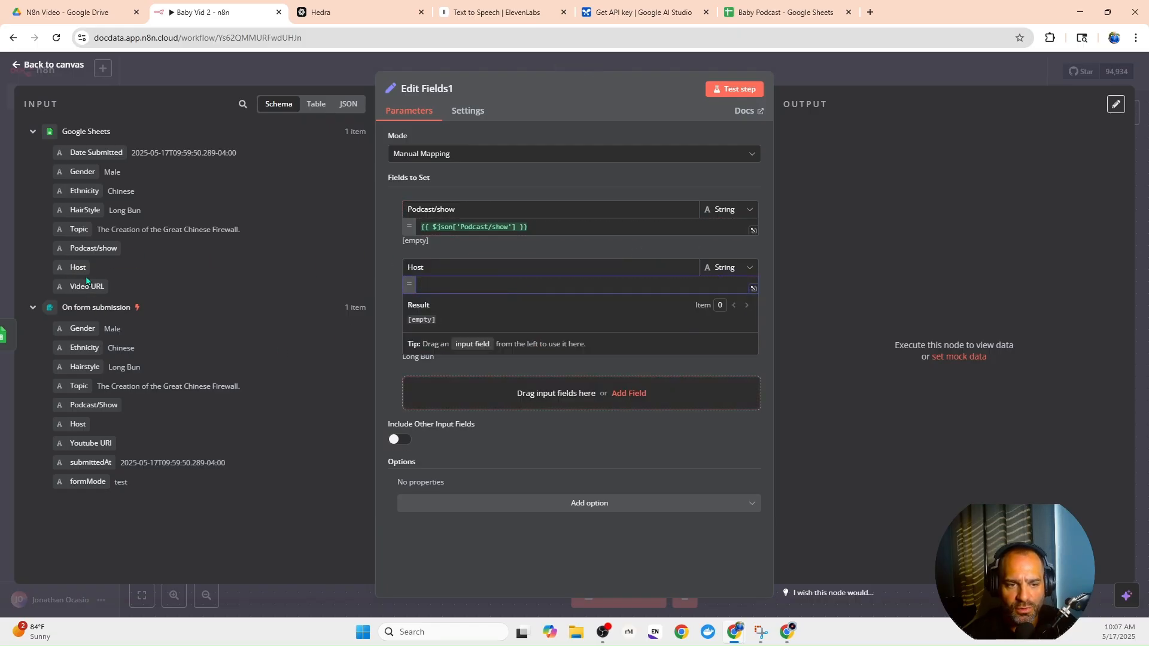
{"action": "left_click_drag", "start_coordinate": [78, 267], "coordinate": [461, 286]}
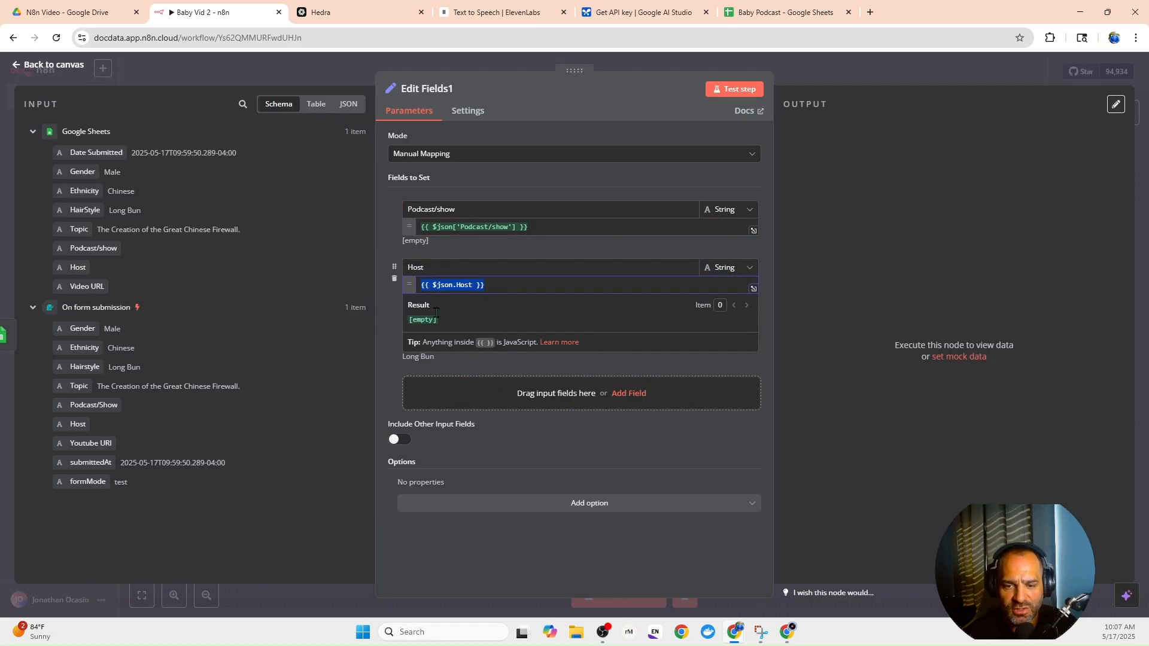
{"action": "left_click", "coordinate": [389, 329]}
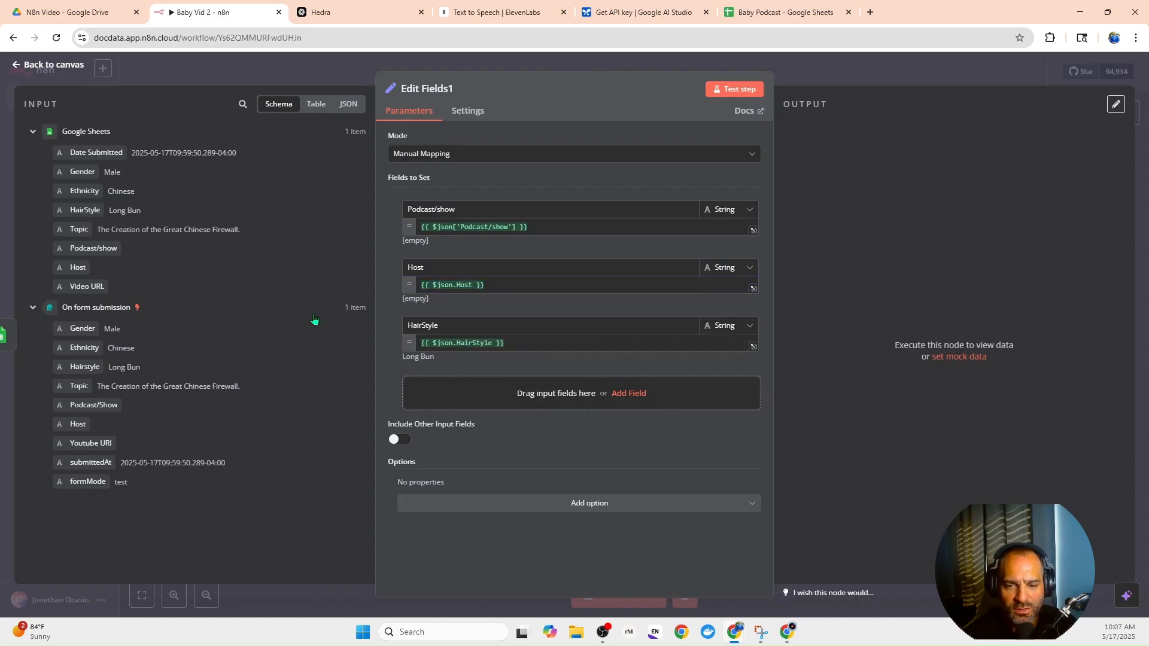
Replace the HairStyle field with Video URL mapped to its Google Sheets value, and test the Edit Fields1 node.
{"action": "left_click_drag", "start_coordinate": [459, 327], "coordinate": [398, 336]}
{"action": "key", "text": "BackSpace"}
{"action": "left_click_drag", "start_coordinate": [540, 341], "coordinate": [403, 344]}
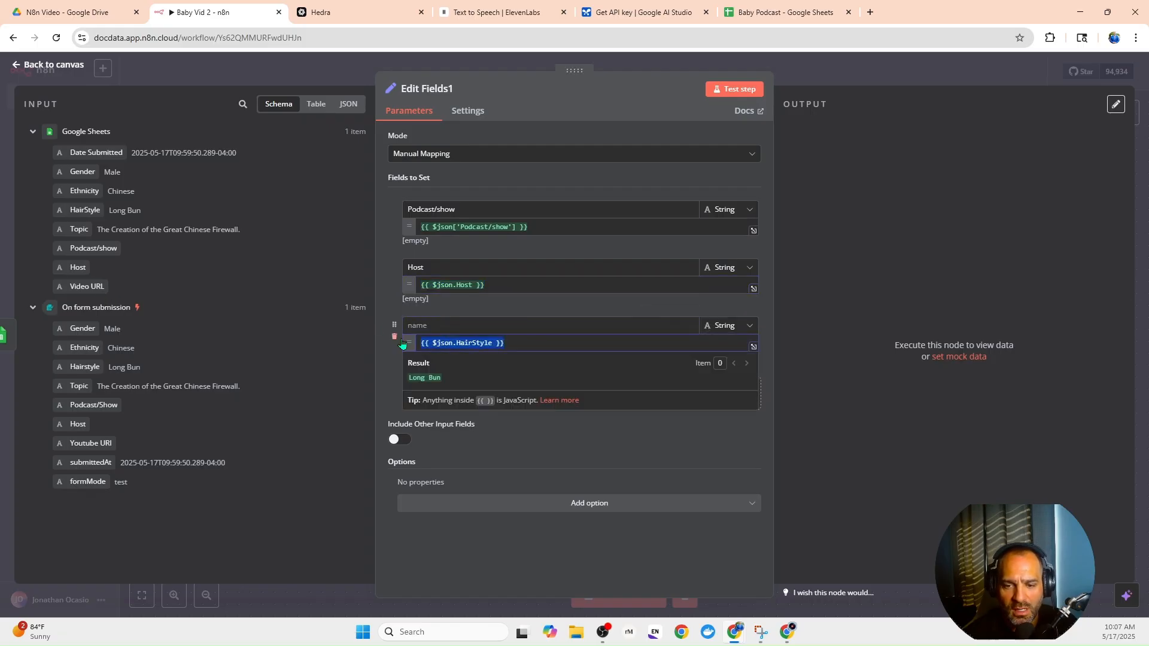
{"action": "key", "text": "BackSpace"}
{"action": "left_click", "coordinate": [379, 382]}
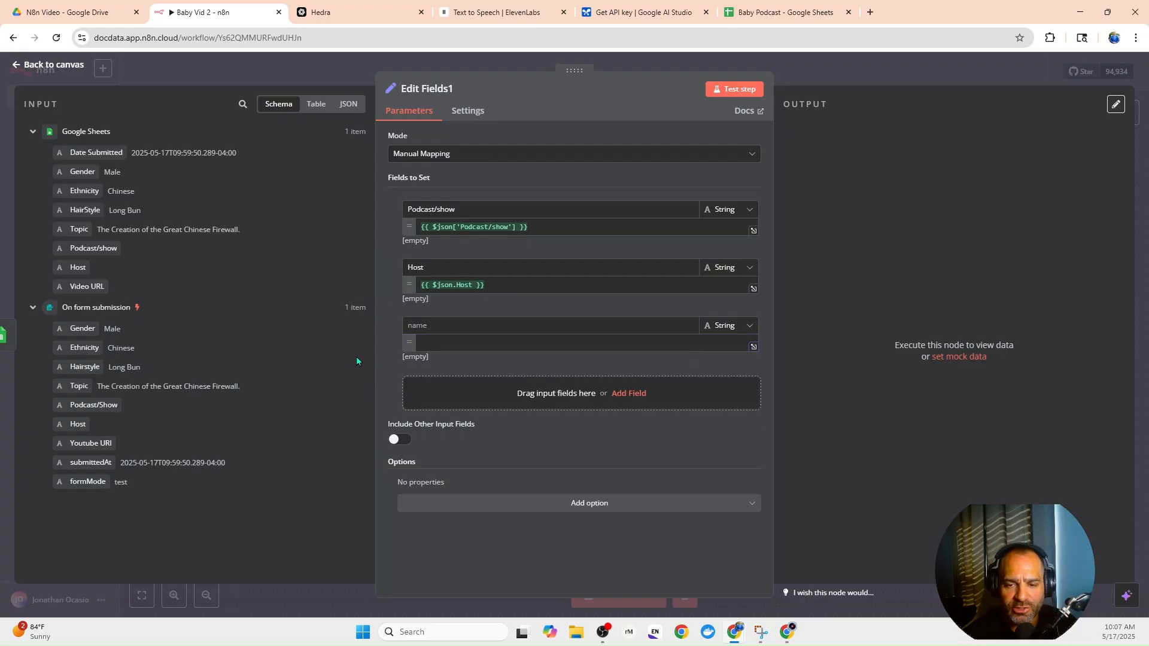
{"action": "left_click_drag", "start_coordinate": [99, 287], "coordinate": [437, 332]}
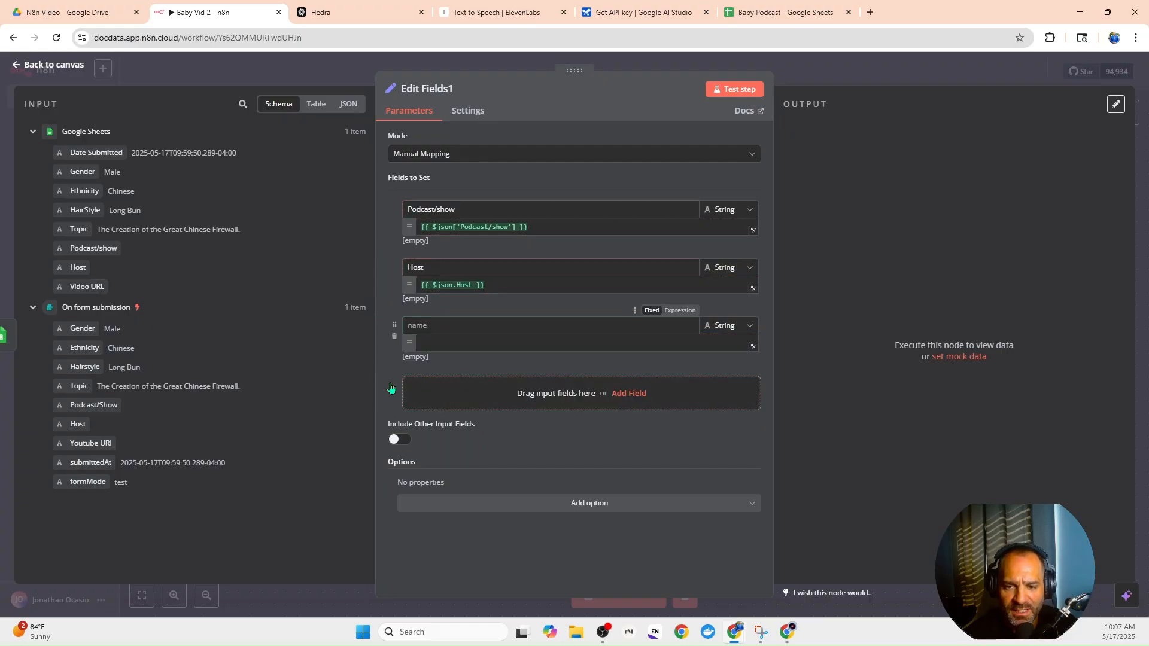
{"action": "left_click_drag", "start_coordinate": [98, 287], "coordinate": [441, 357]}
{"action": "left_click_drag", "start_coordinate": [99, 290], "coordinate": [413, 342]}
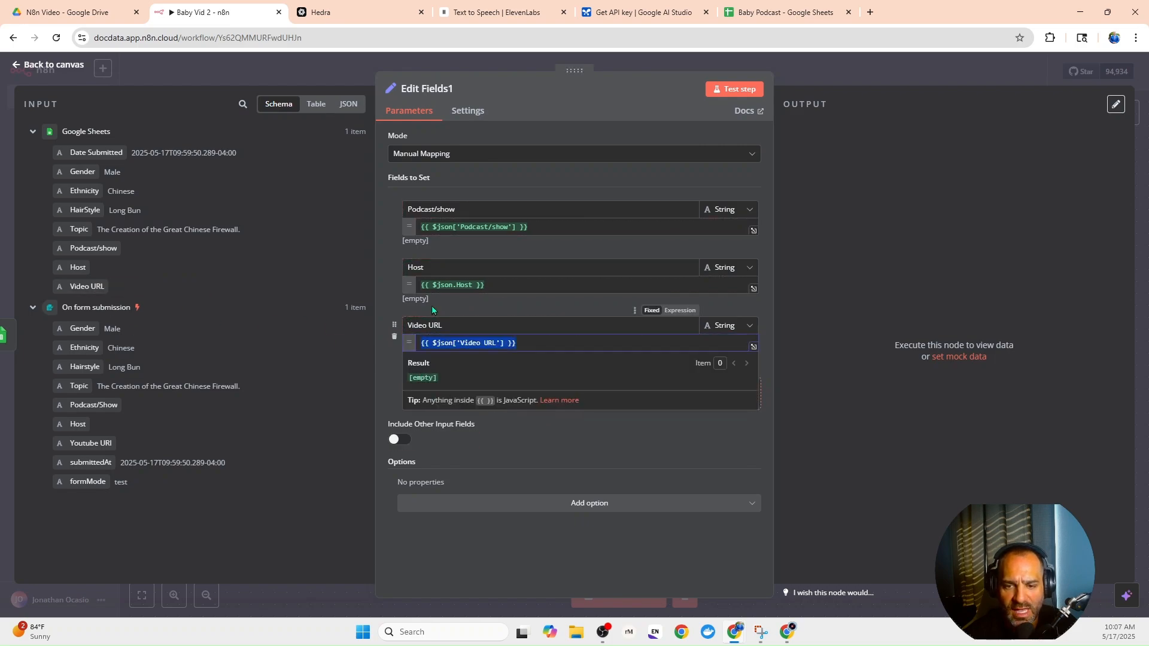
{"action": "left_click", "coordinate": [618, 174]}
{"action": "left_click", "coordinate": [732, 91]}
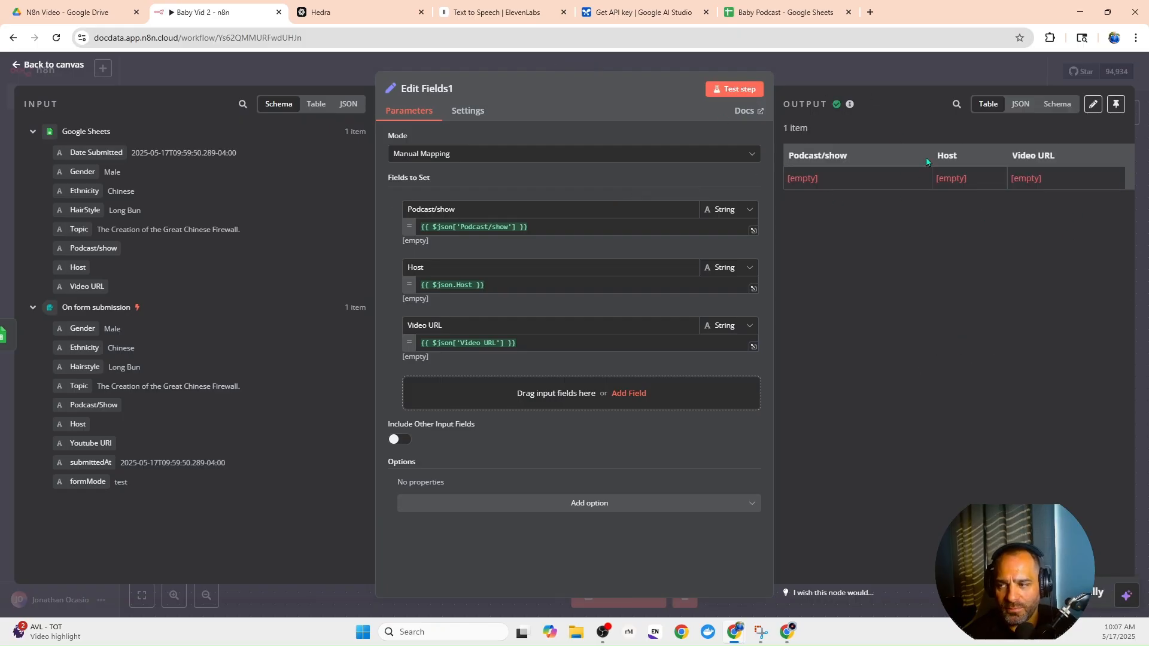
{"action": "left_click", "coordinate": [867, 71]}
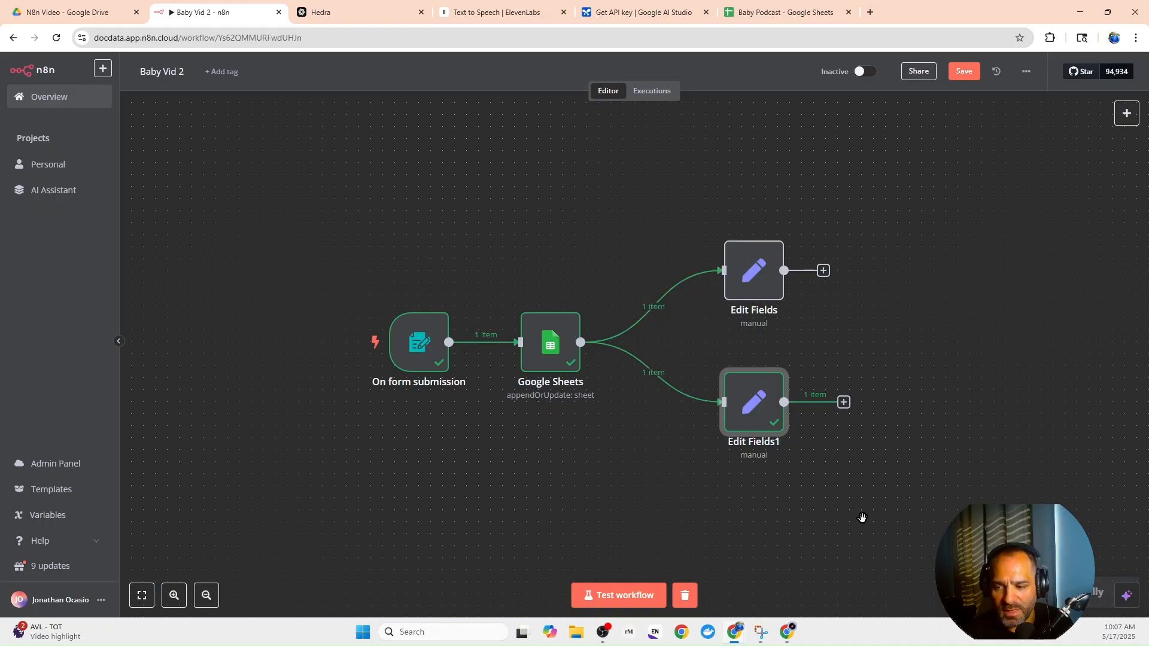
{"action": "left_click_drag", "start_coordinate": [891, 513], "coordinate": [773, 507]}
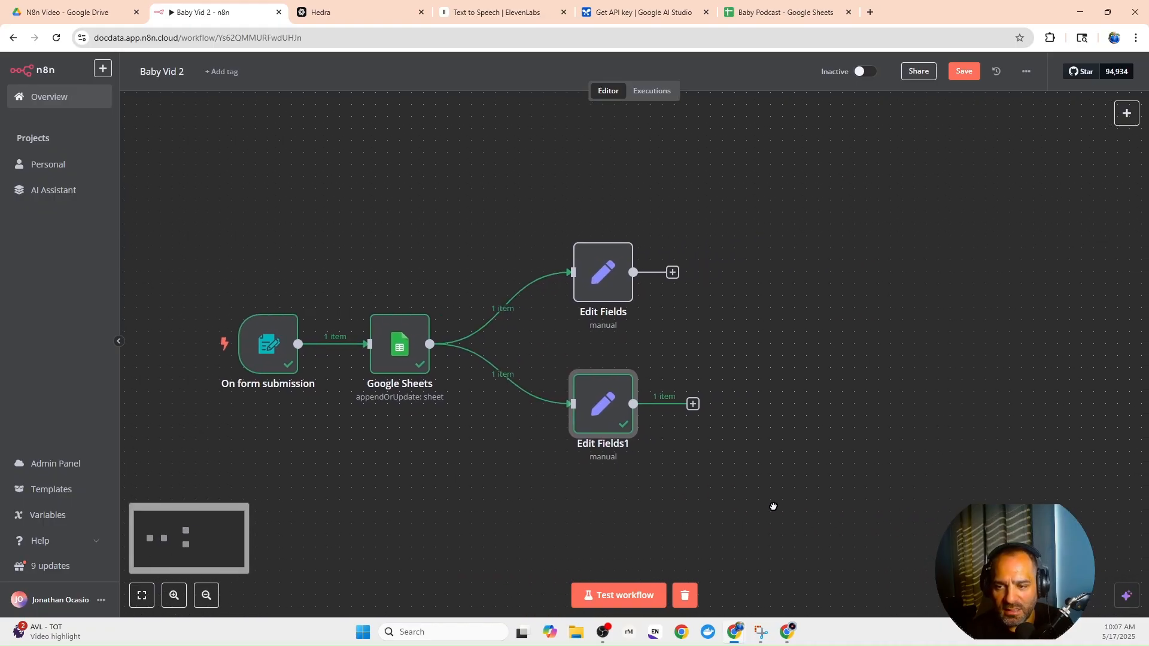
{"action": "left_click", "coordinate": [608, 268]}
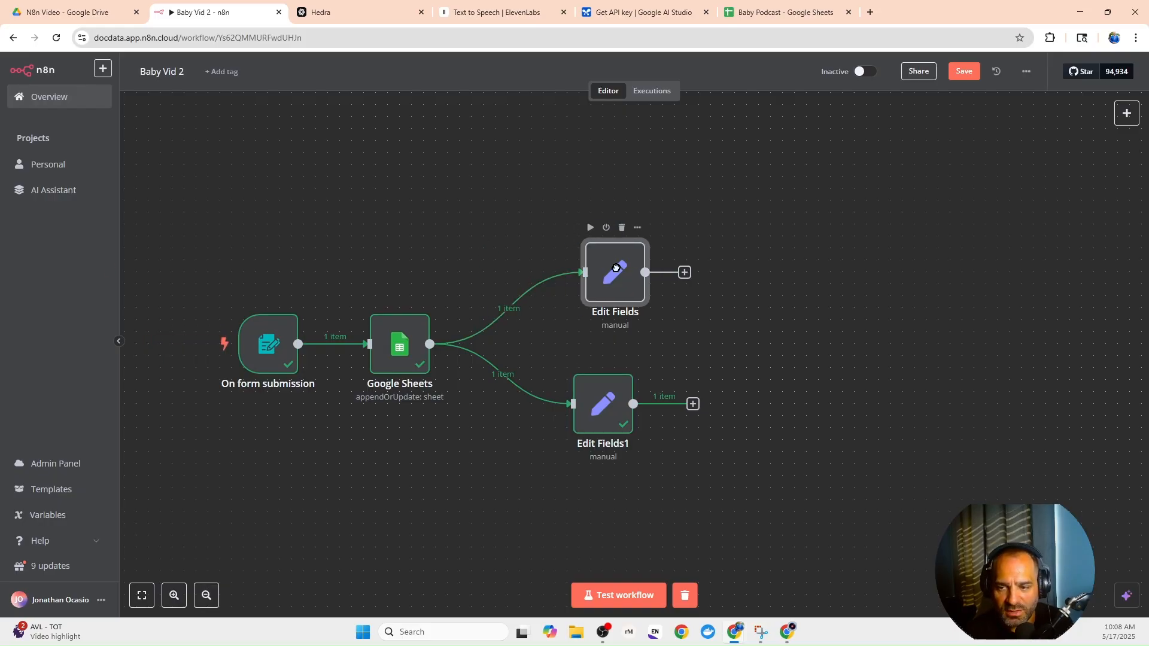
{"action": "left_click", "coordinate": [672, 272]}
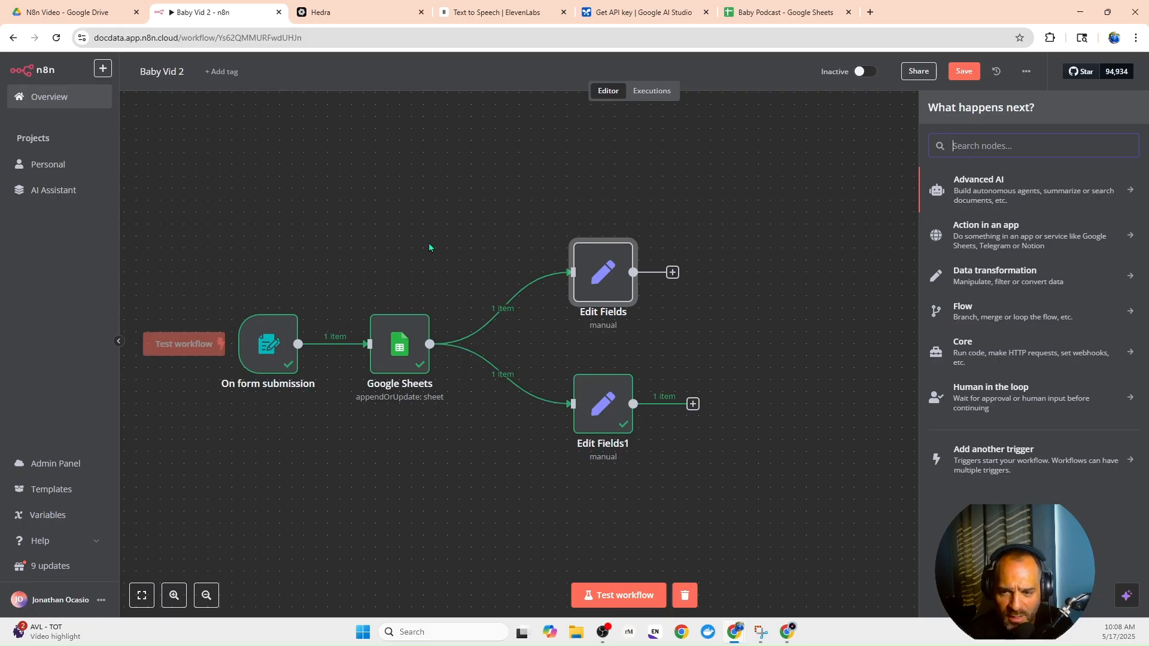
{"action": "mouse_move", "coordinate": [557, 266]}
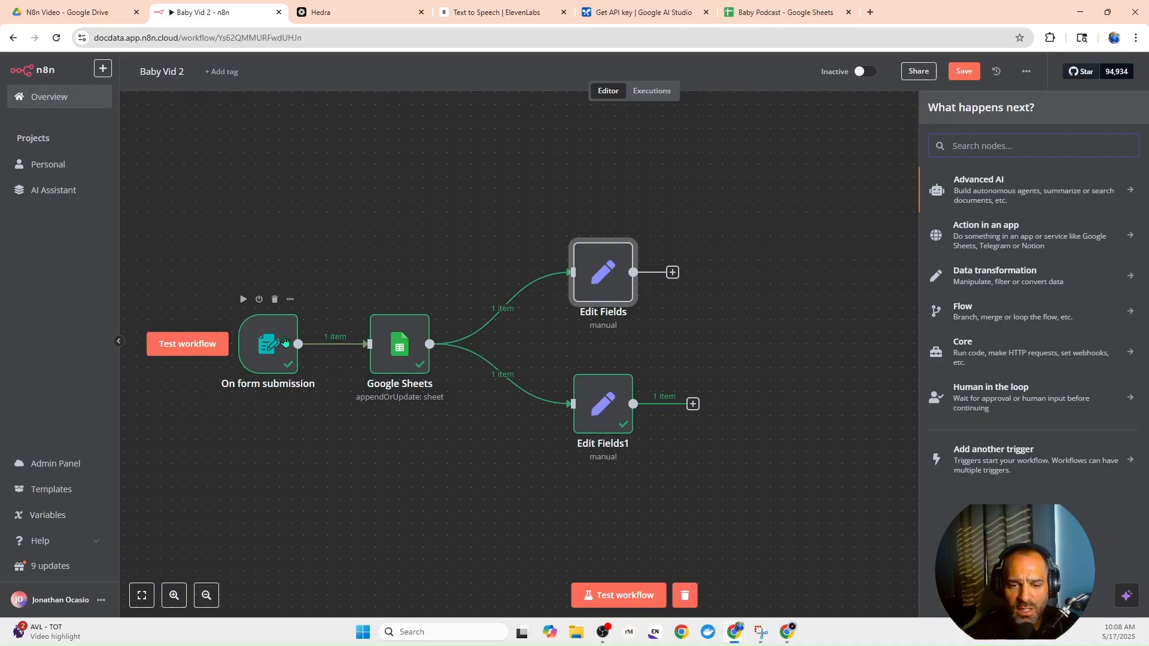
Pin the output data of the On form submission trigger node.
{"action": "left_click", "coordinate": [274, 341]}
{"action": "double_click", "coordinate": [275, 339]}
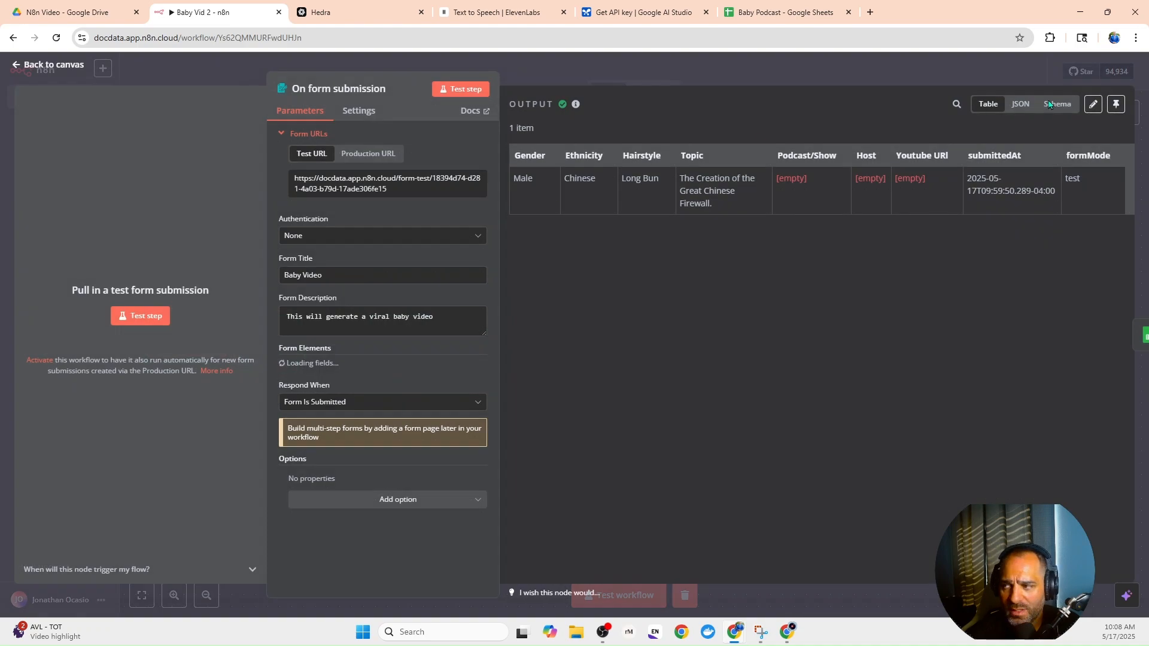
{"action": "left_click", "coordinate": [1116, 106]}
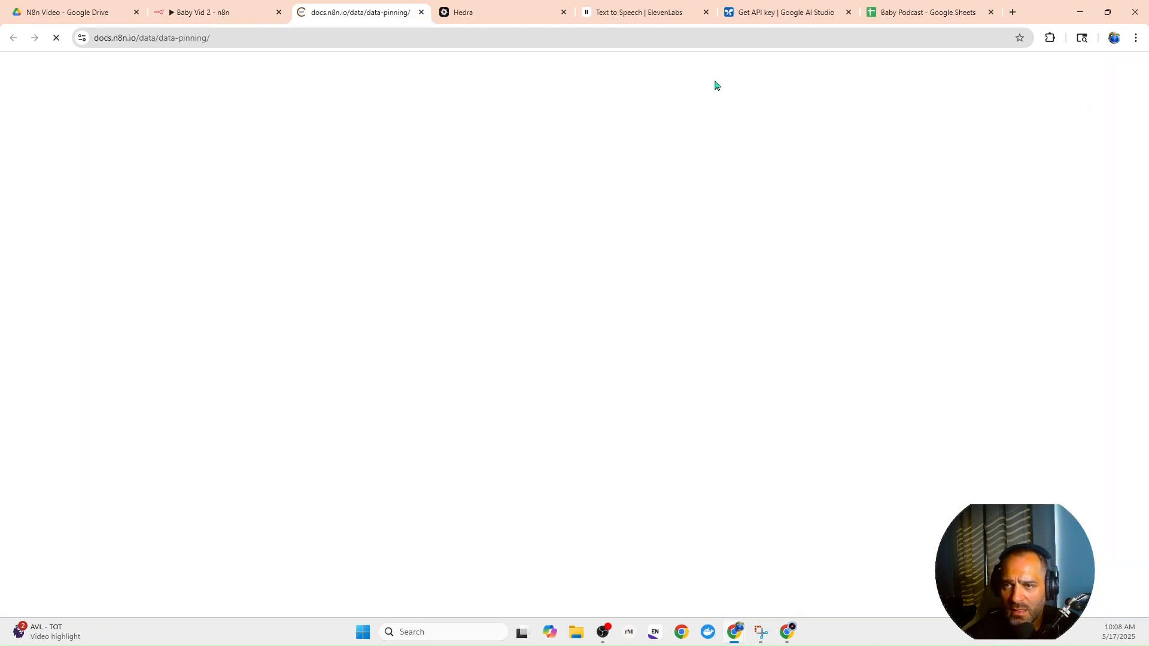
{"action": "left_click", "coordinate": [422, 13]}
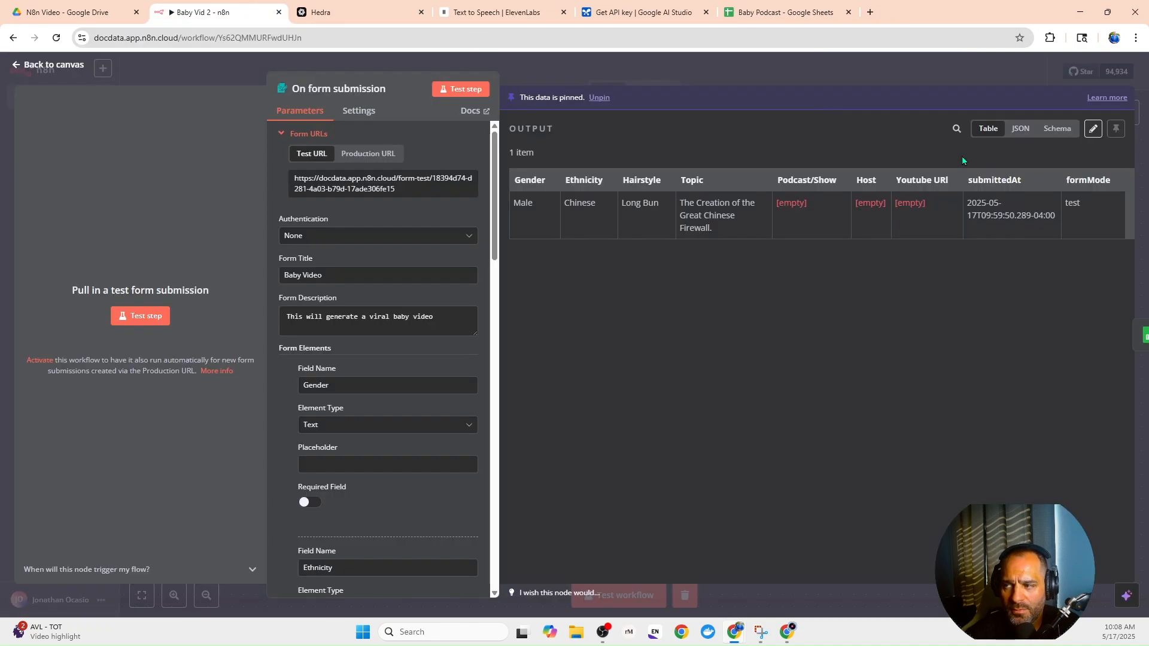
{"action": "left_click", "coordinate": [609, 79]}
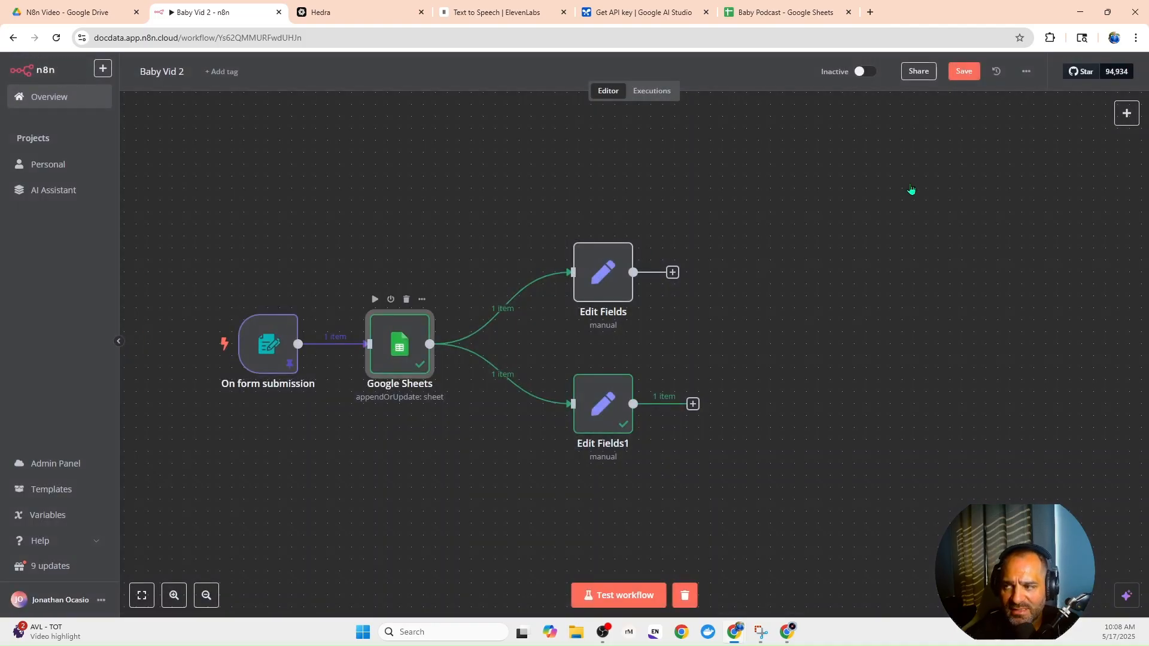
Pin the output data of the Google Sheets node and of the Edit Fields1 node.
{"action": "key", "text": "Return"}
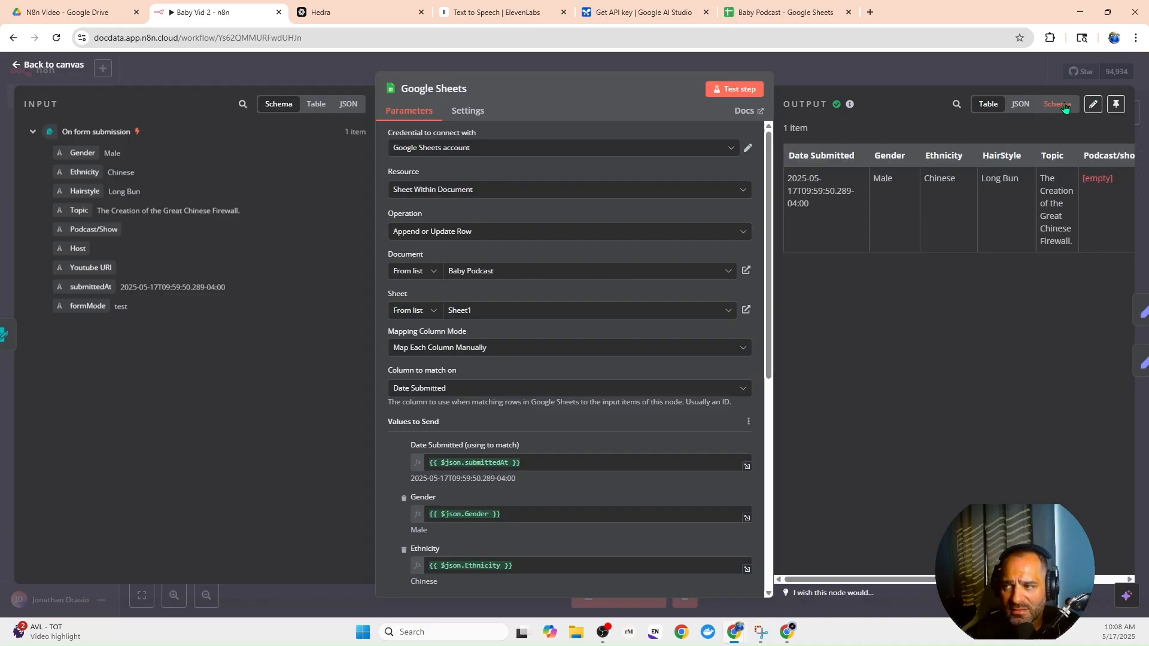
{"action": "left_click", "coordinate": [1115, 104]}
{"action": "left_click", "coordinate": [993, 74]}
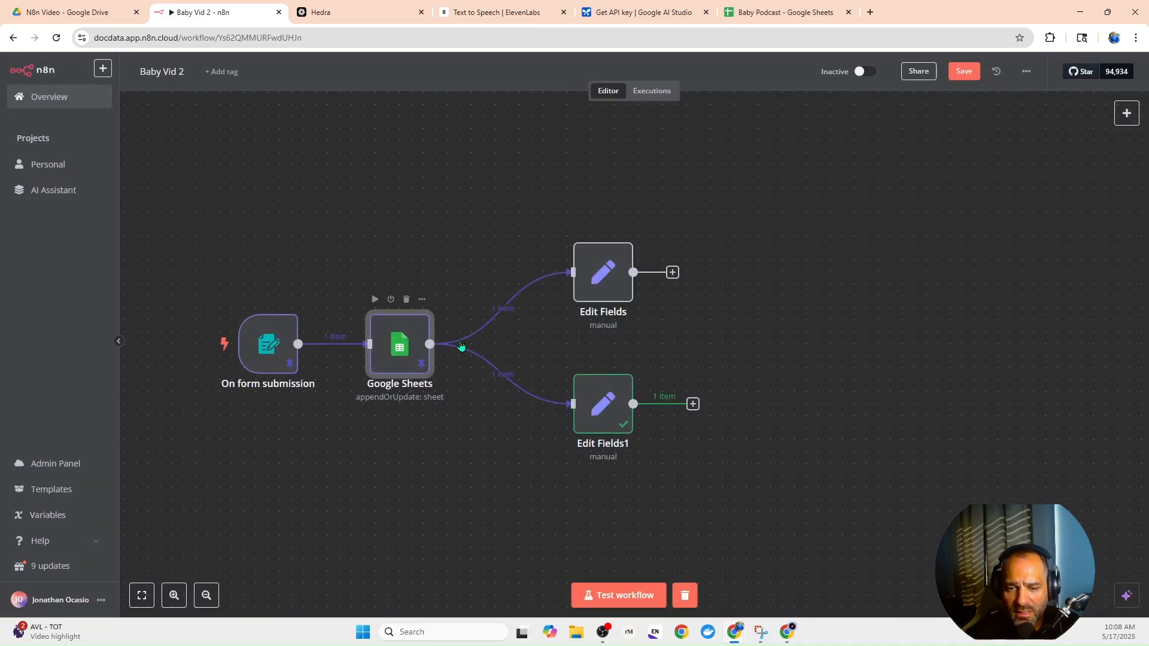
{"action": "left_click", "coordinate": [601, 409]}
{"action": "key", "text": "Return"}
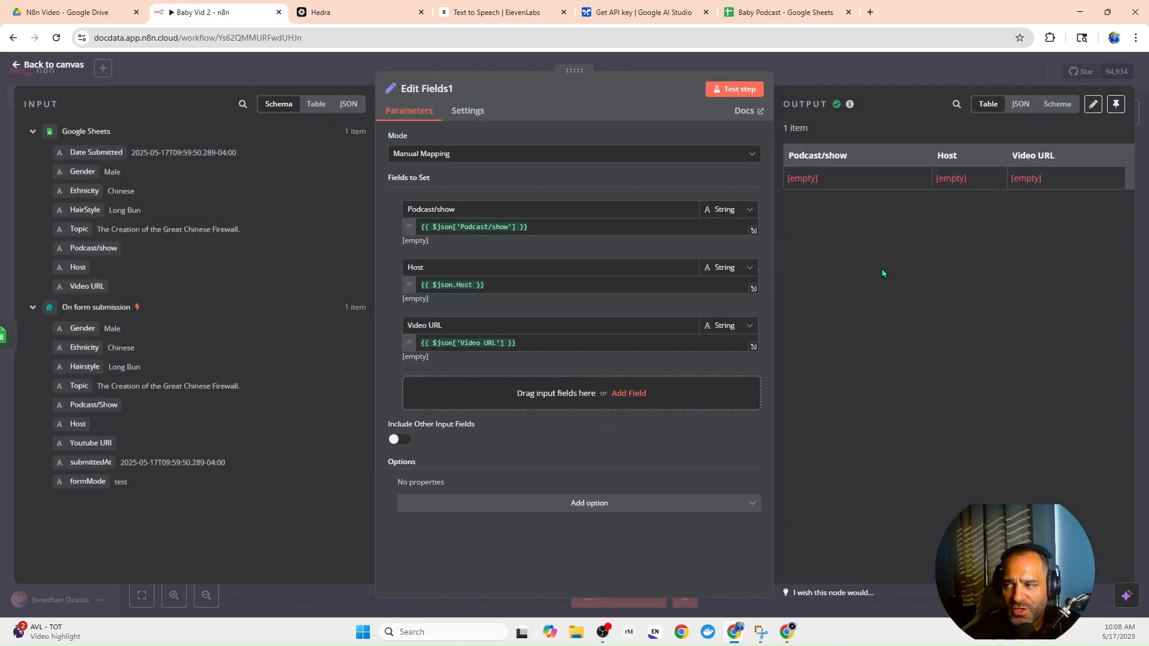
{"action": "left_click", "coordinate": [1116, 104]}
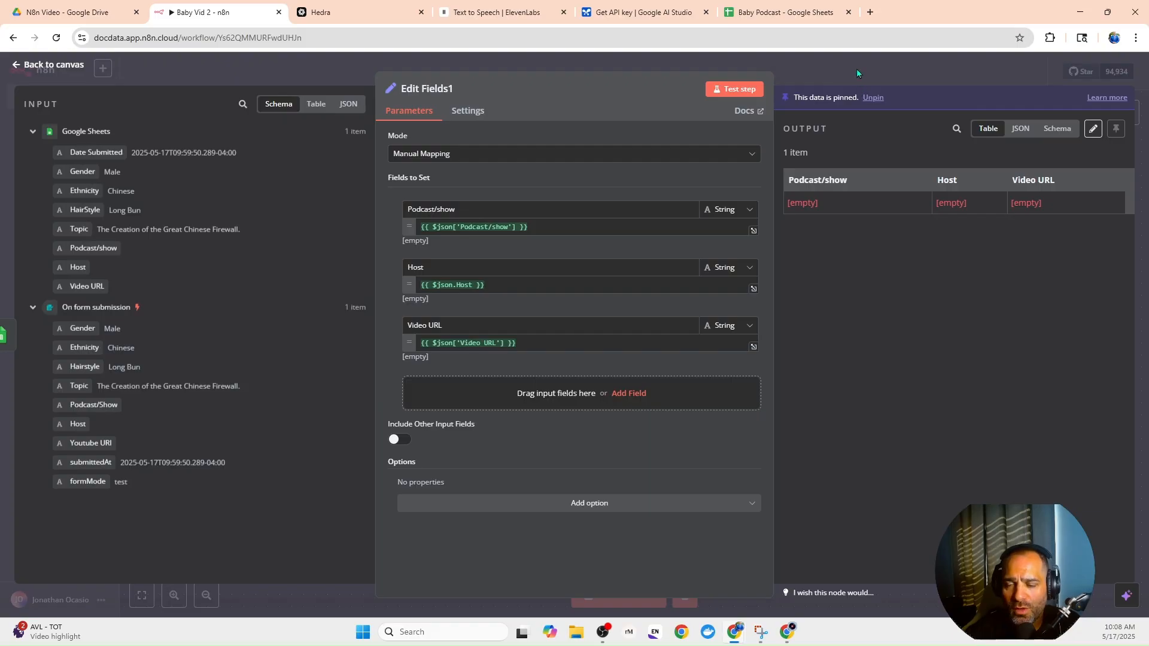
{"action": "left_click", "coordinate": [856, 68]}
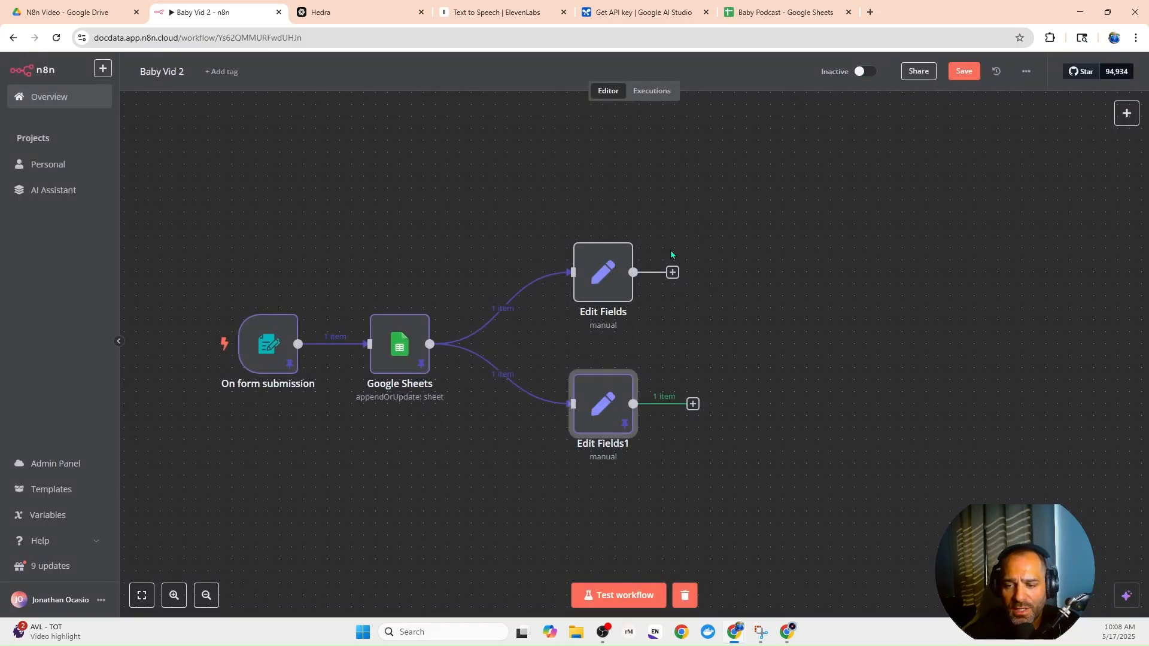
Test the original Edit Fields node again and pin its output data.
{"action": "left_click", "coordinate": [589, 273]}
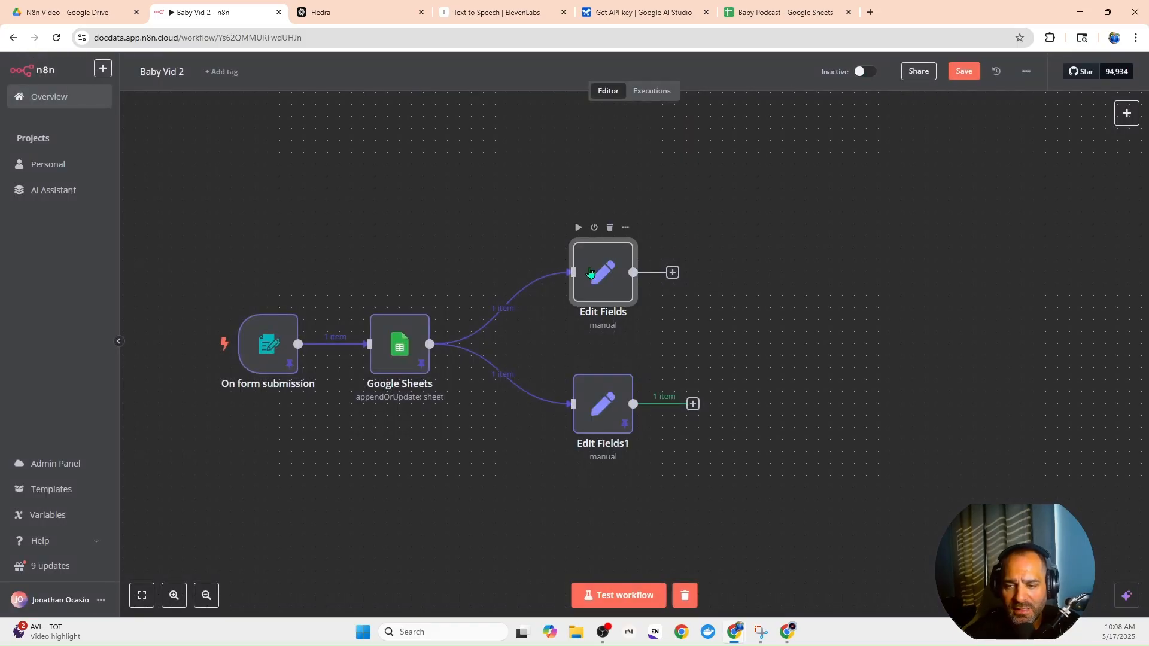
{"action": "double_click", "coordinate": [618, 259]}
{"action": "left_click", "coordinate": [735, 91]}
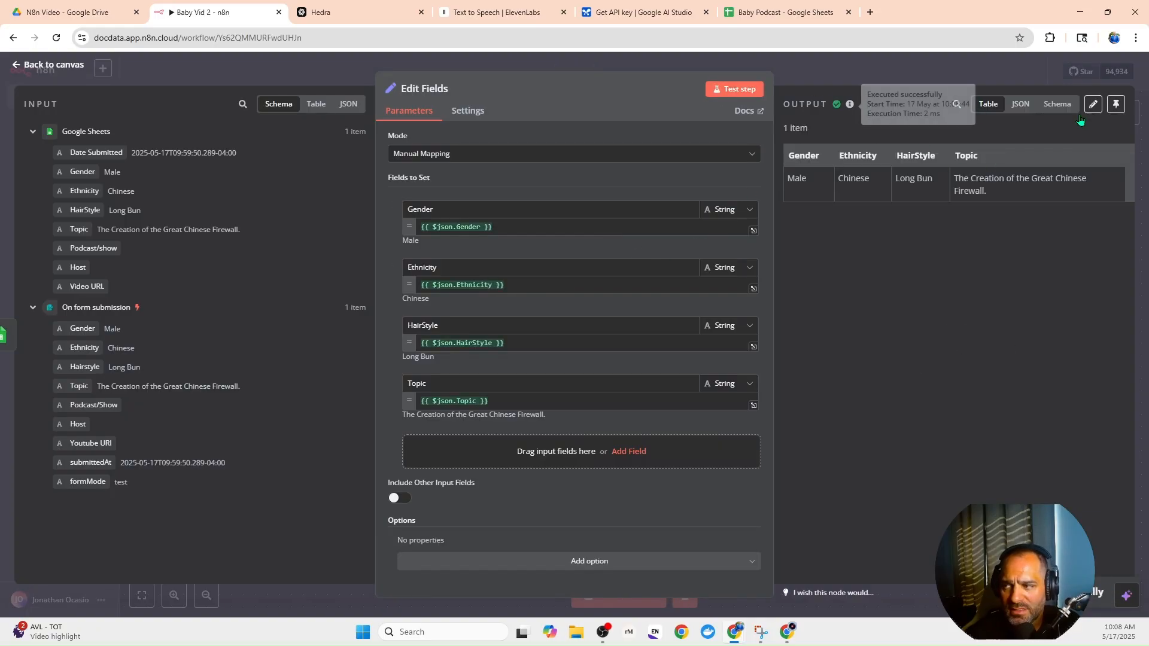
{"action": "left_click", "coordinate": [1115, 104]}
{"action": "left_click", "coordinate": [977, 74]}
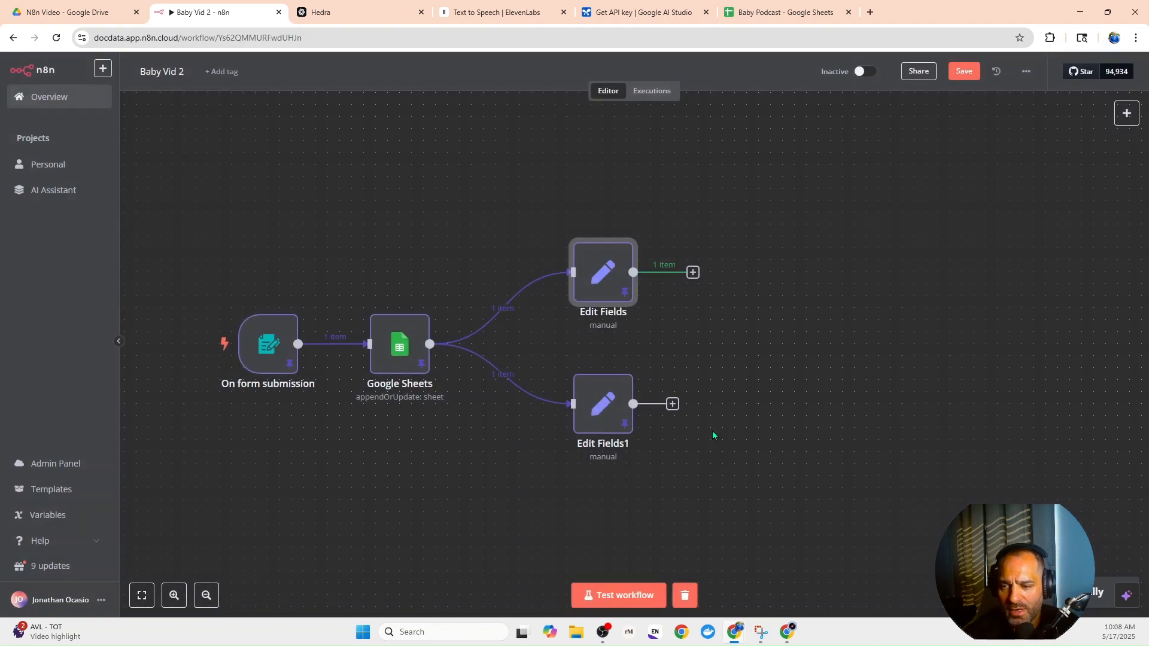
{"action": "left_click", "coordinate": [611, 416]}
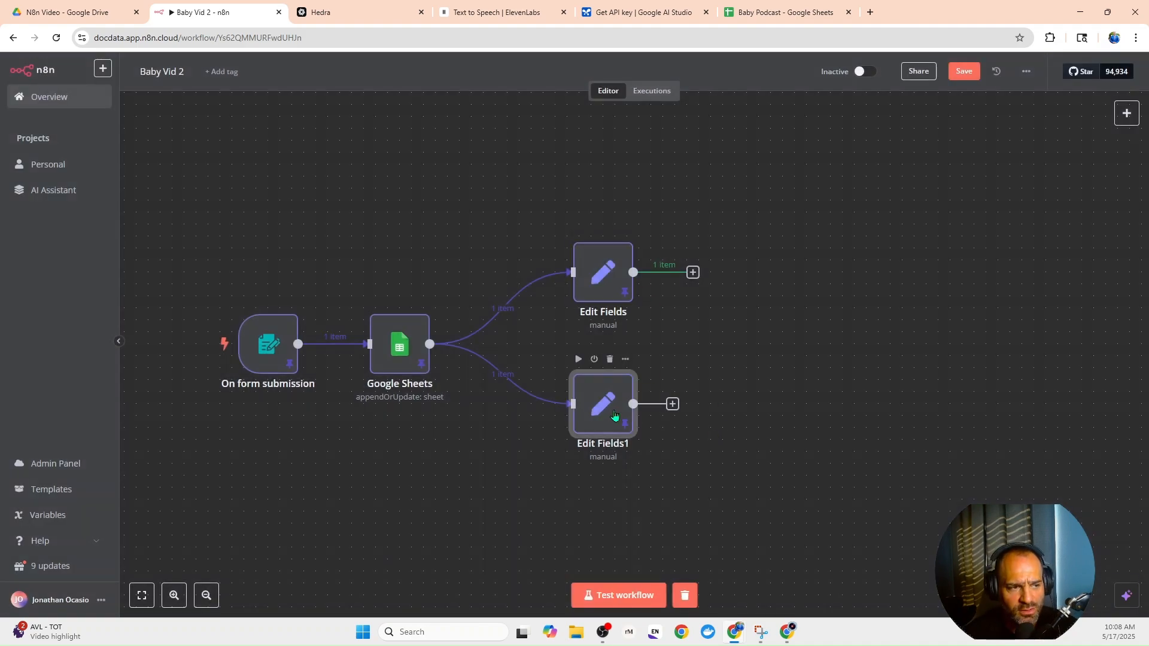
{"action": "left_click_drag", "start_coordinate": [748, 312], "coordinate": [647, 317]}
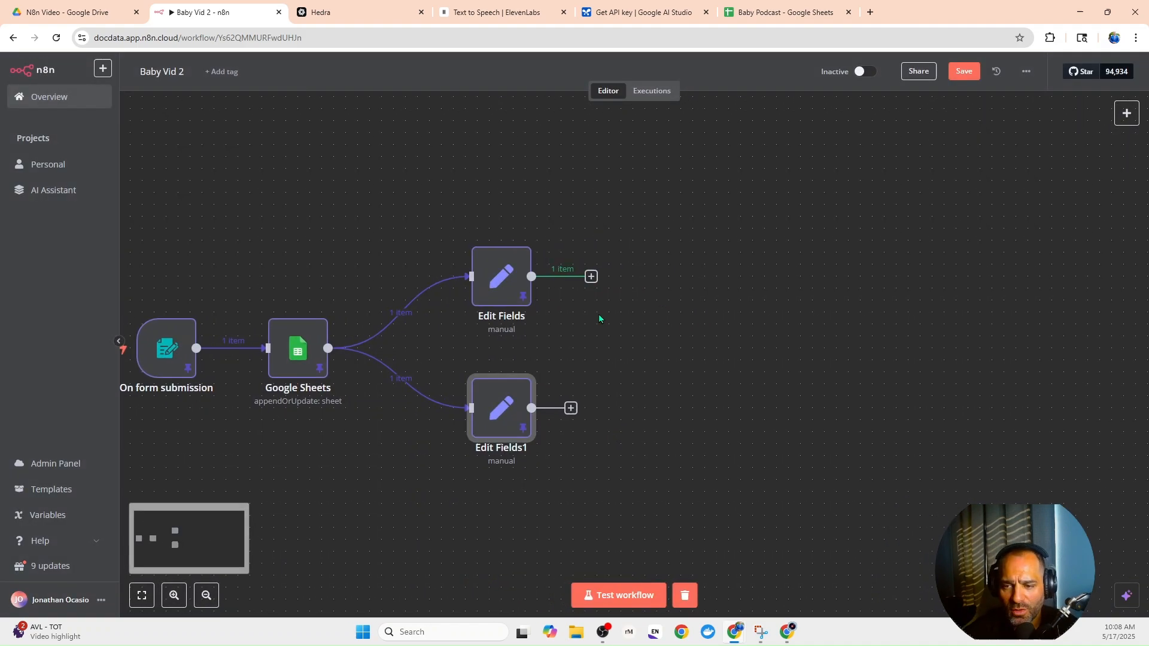
{"action": "left_click", "coordinate": [591, 277]}
{"action": "left_click", "coordinate": [898, 211]}
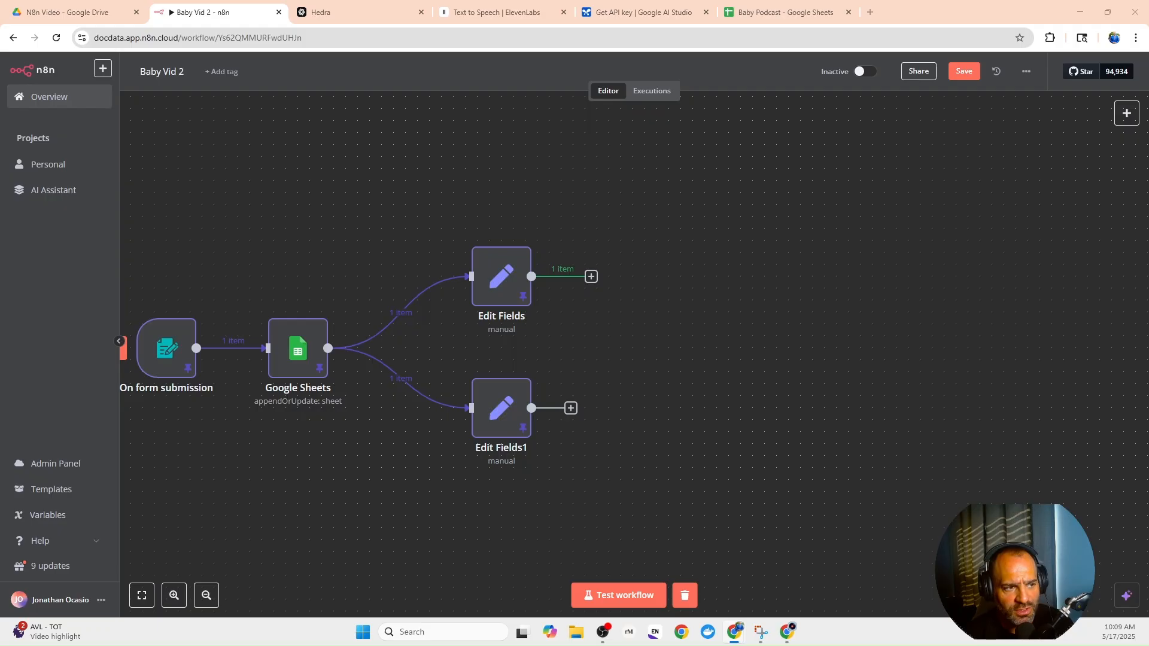
Add an OpenAI node with the Message a model action after the Edit Fields node.
{"action": "left_click", "coordinate": [591, 277]}
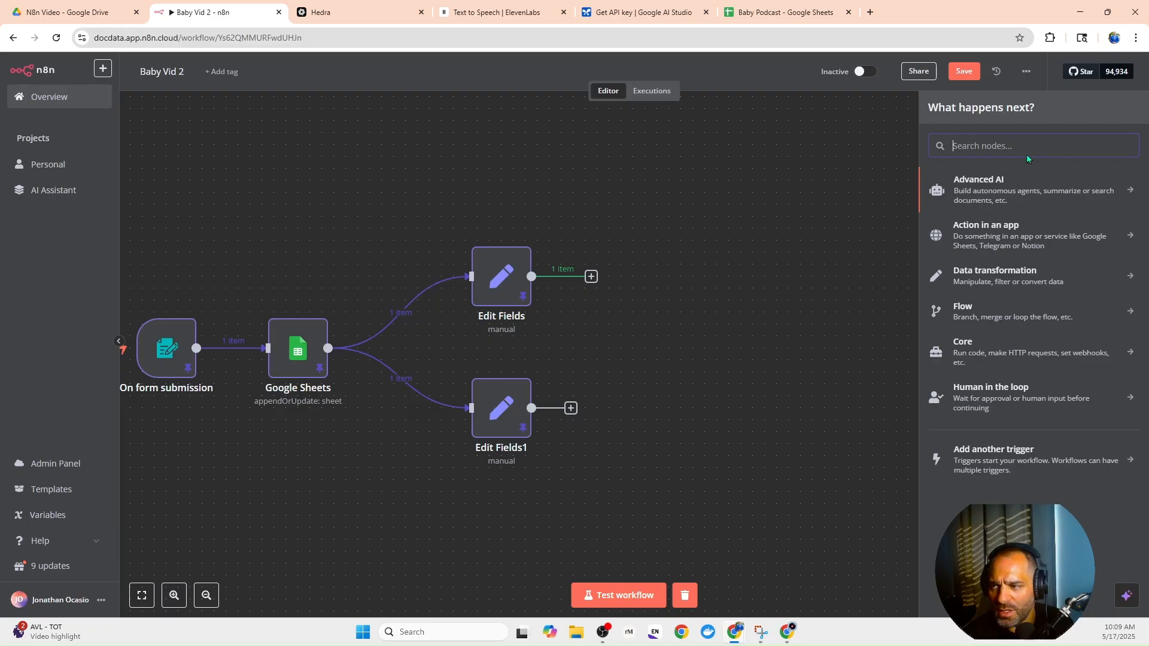
{"action": "type", "text": "open"}
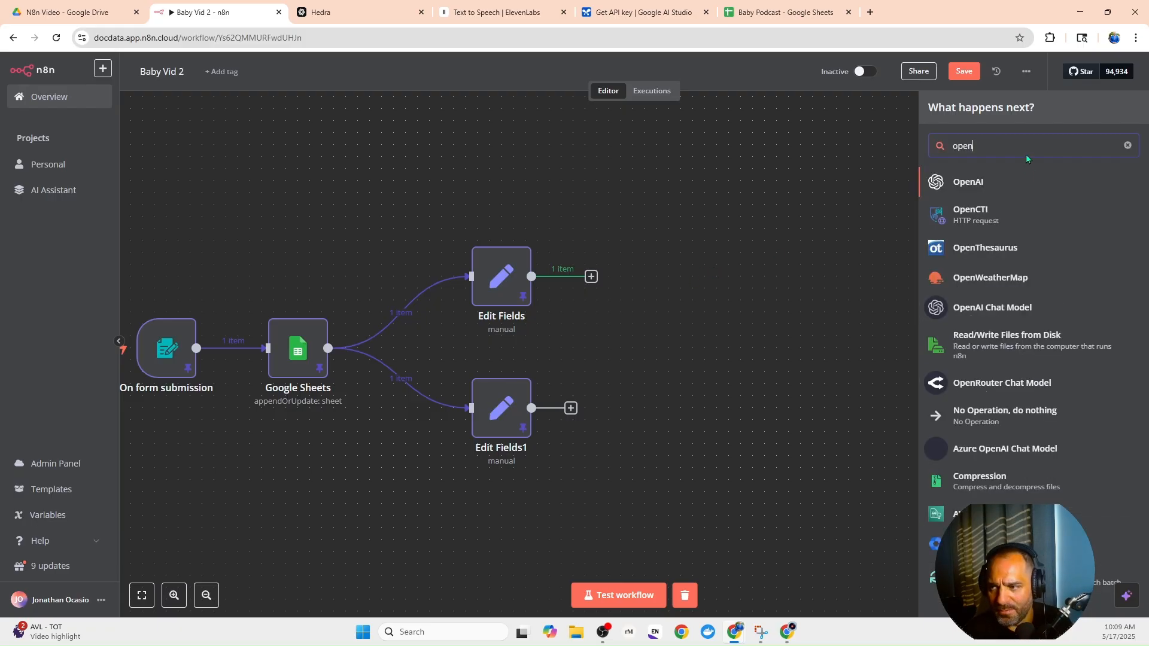
{"action": "left_click", "coordinate": [1007, 186]}
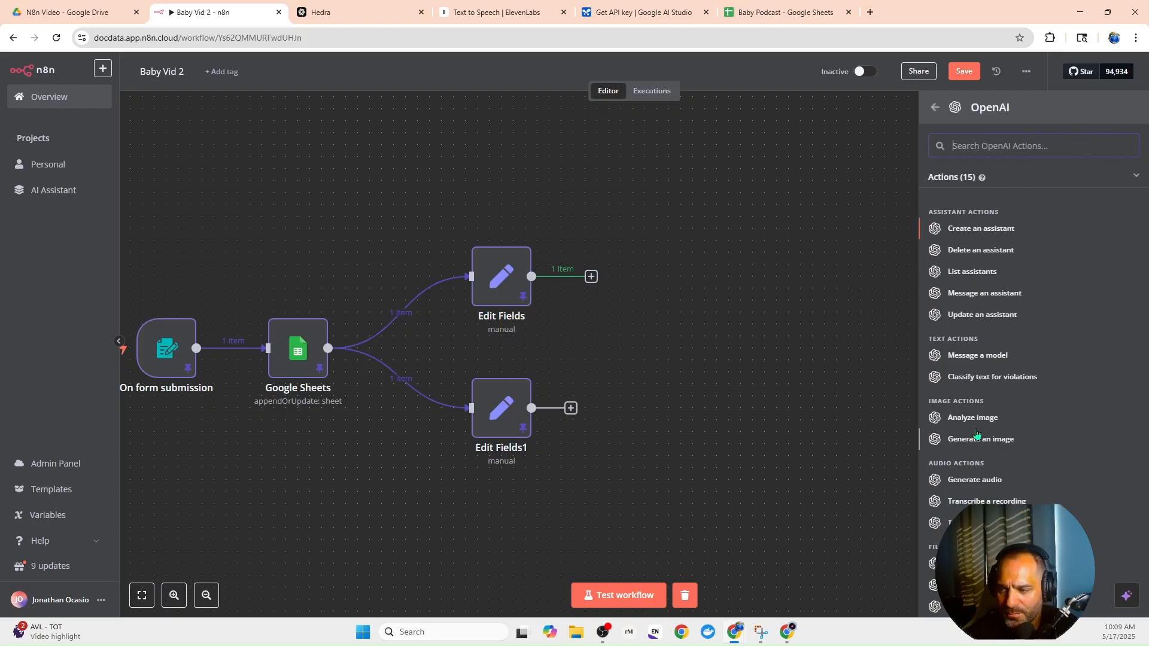
{"action": "scroll", "coordinate": [983, 377], "scroll_direction": "down", "scroll_amount": 1}
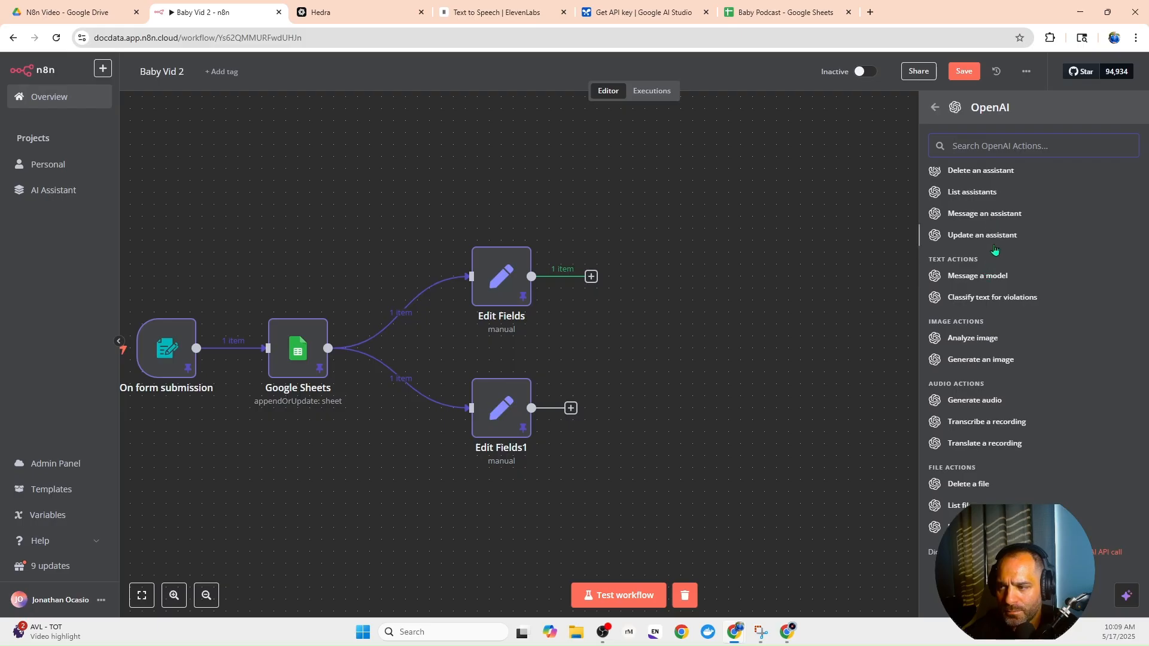
{"action": "scroll", "coordinate": [988, 252], "scroll_direction": "up", "scroll_amount": 1}
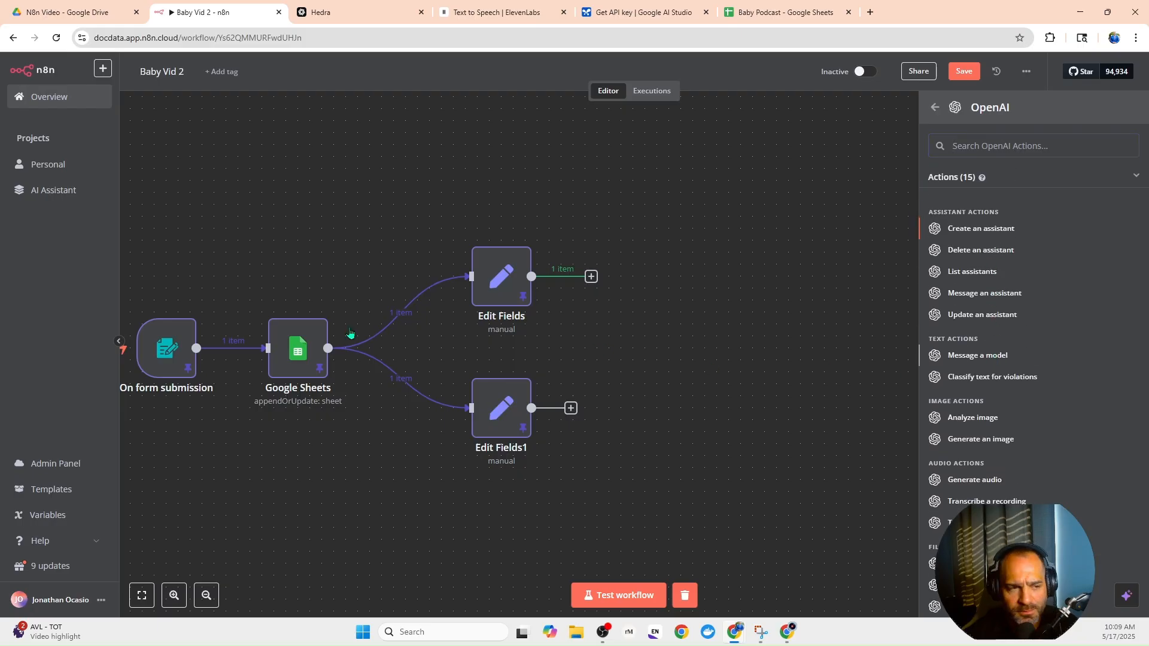
{"action": "left_click", "coordinate": [977, 355]}
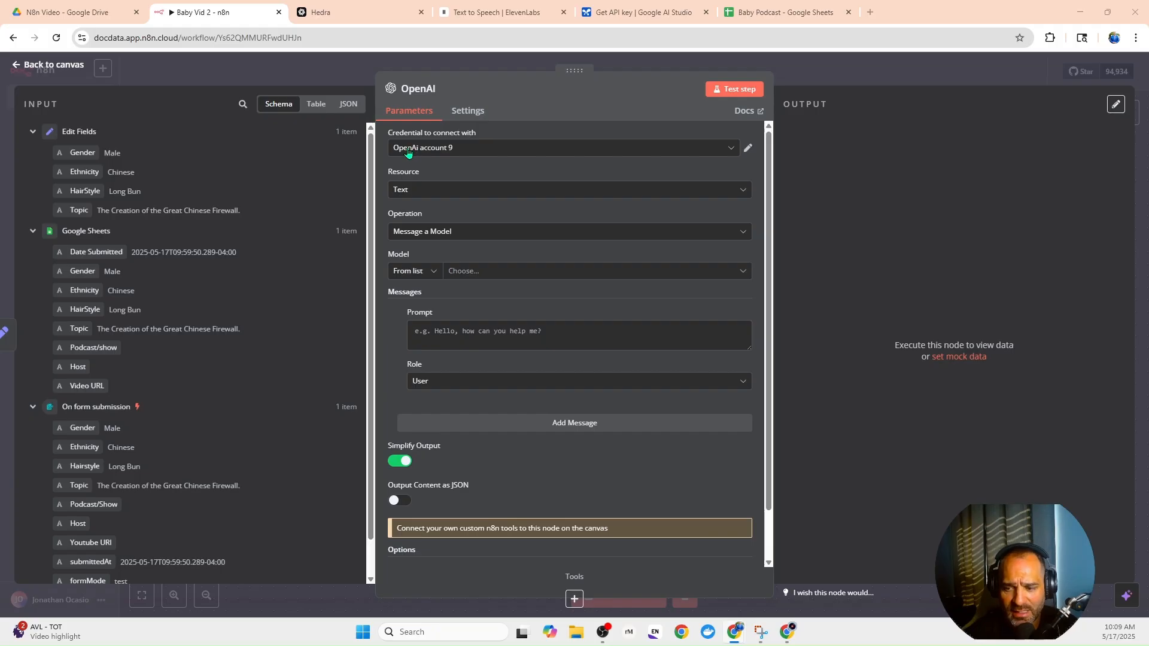
Switch to the OpenAI platform and open the organization's API keys settings.
{"action": "left_click", "coordinate": [787, 631]}
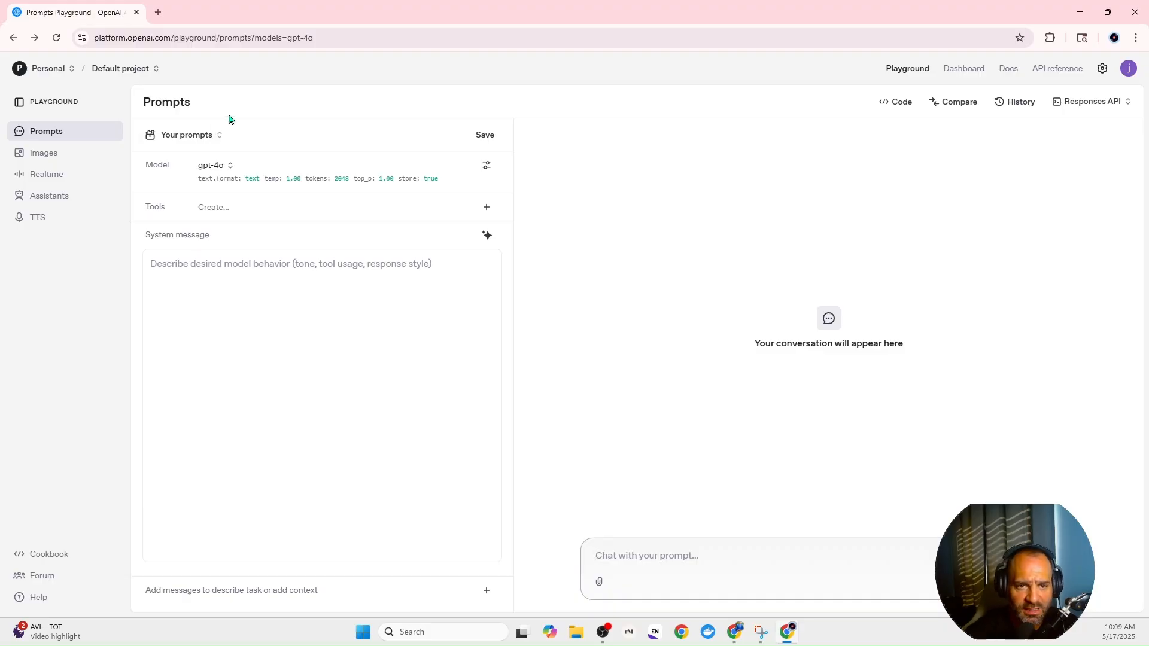
{"action": "left_click", "coordinate": [68, 154]}
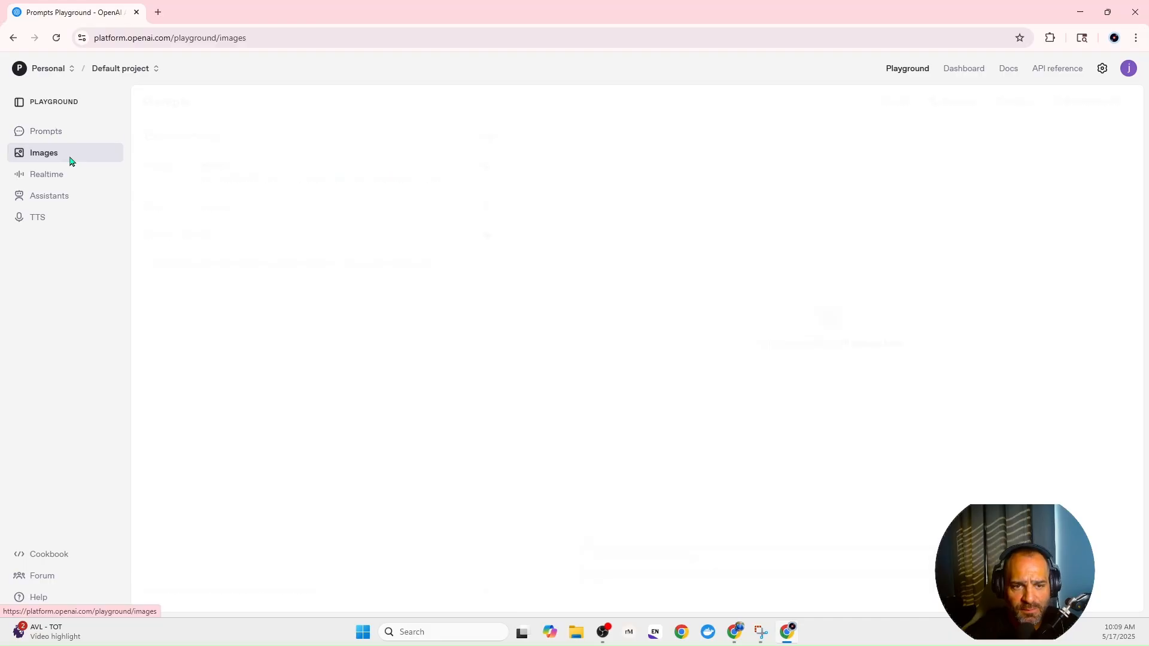
{"action": "left_click", "coordinate": [74, 202]}
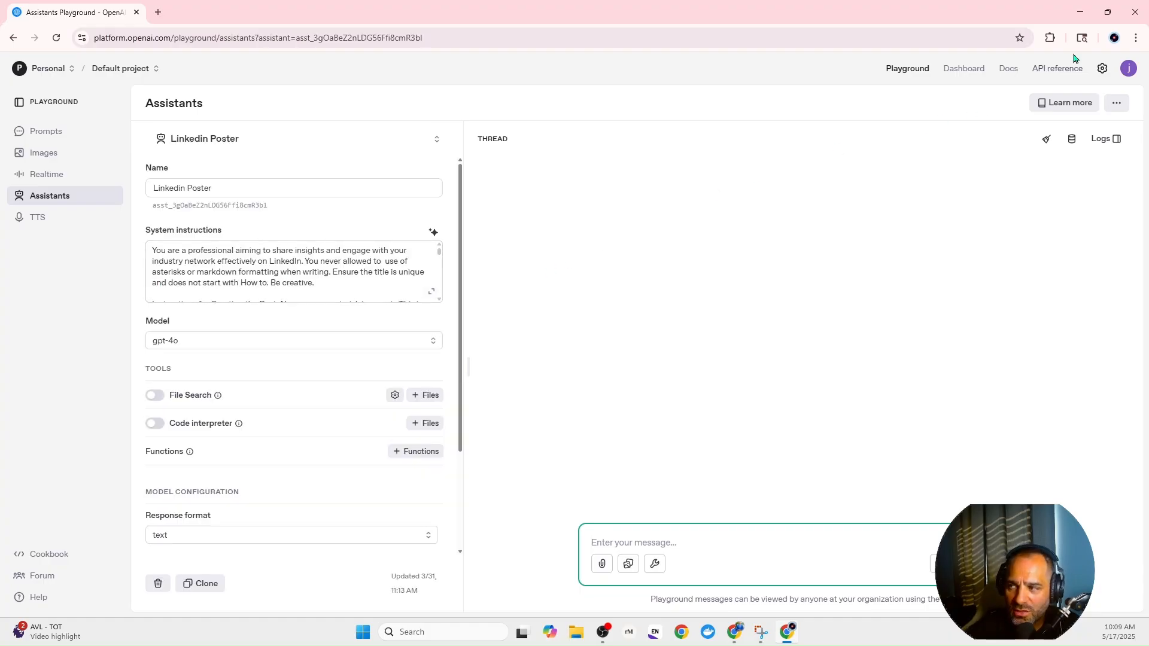
{"action": "left_click", "coordinate": [1102, 68]}
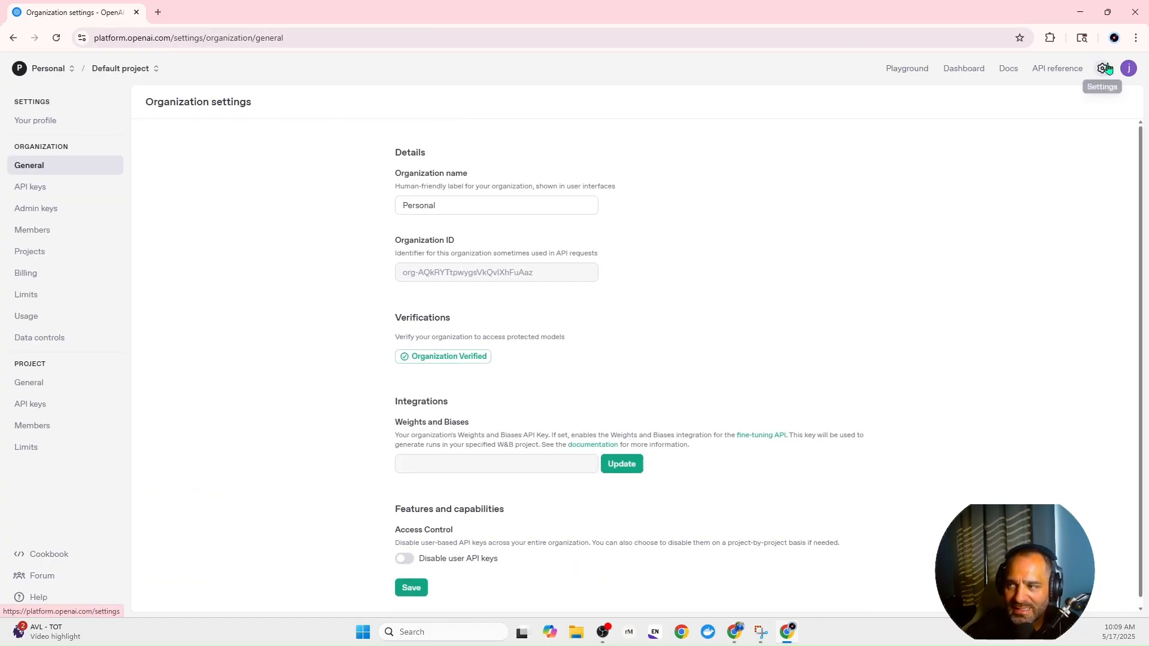
{"action": "left_click", "coordinate": [41, 190]}
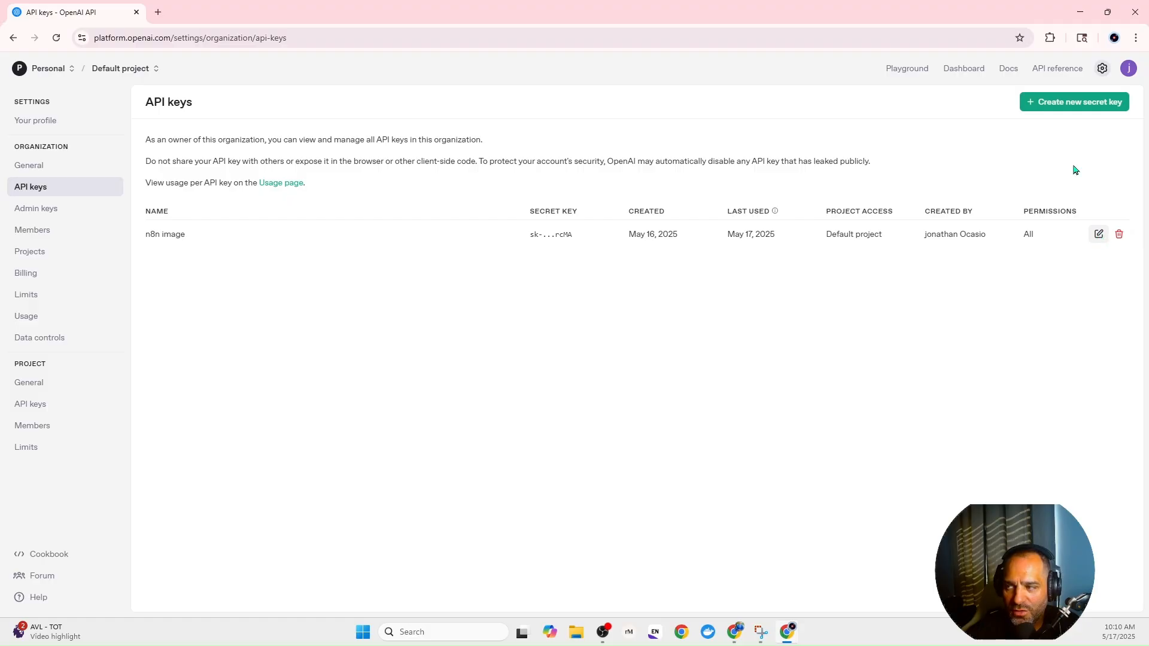
Create a secret key named N8N Baby in the Default project with all permissions, and close the key dialog.
{"action": "left_click", "coordinate": [1061, 104]}
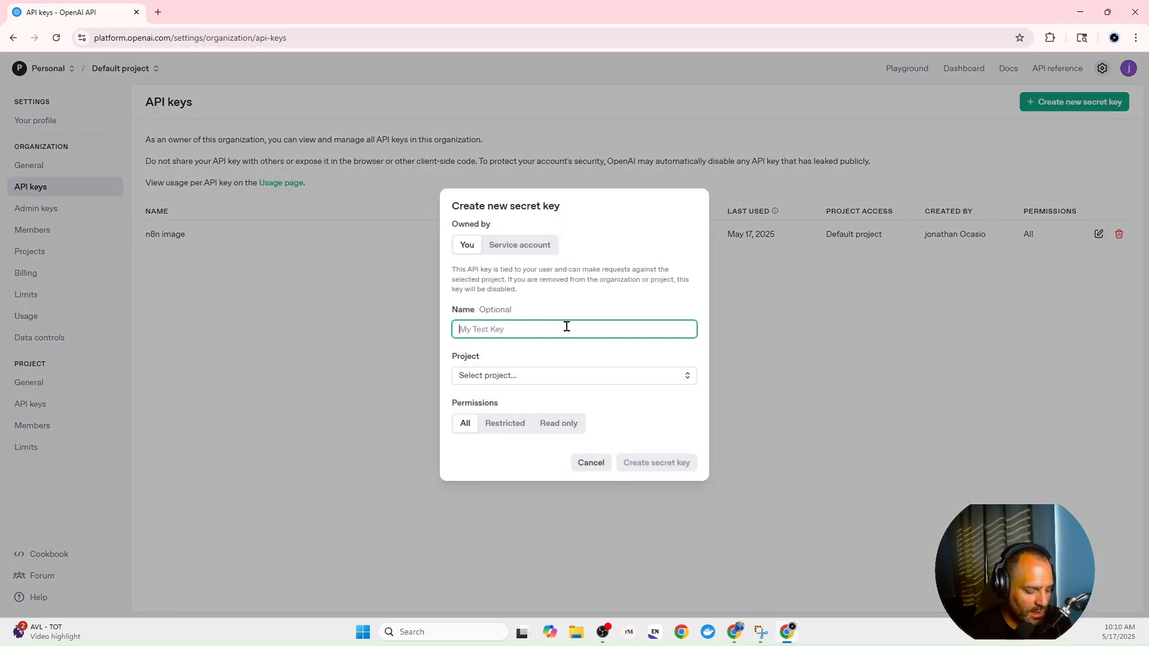
{"action": "type", "text": "N8N Baby"}
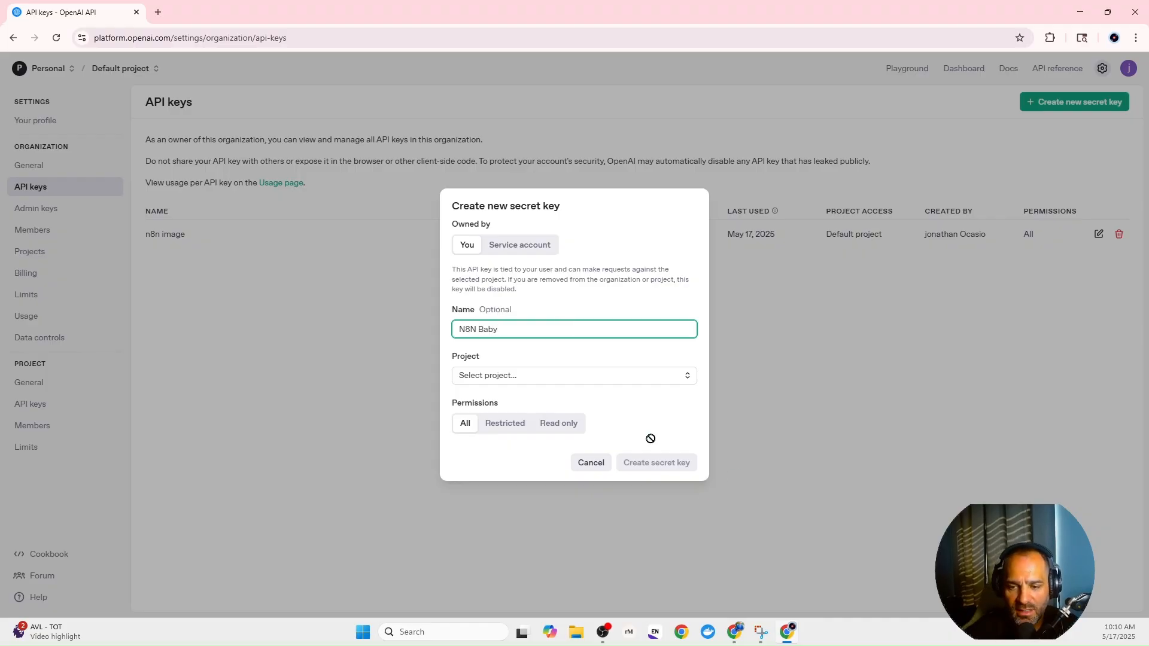
{"action": "left_click", "coordinate": [622, 381]}
{"action": "left_click", "coordinate": [576, 410]}
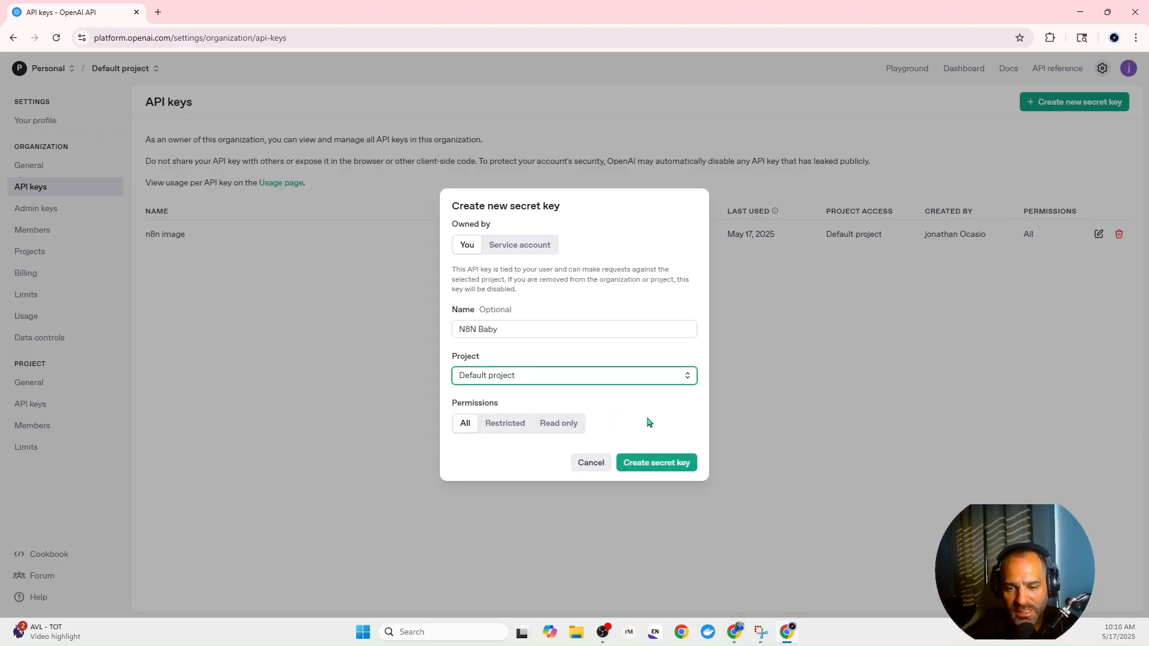
{"action": "left_click", "coordinate": [661, 463]}
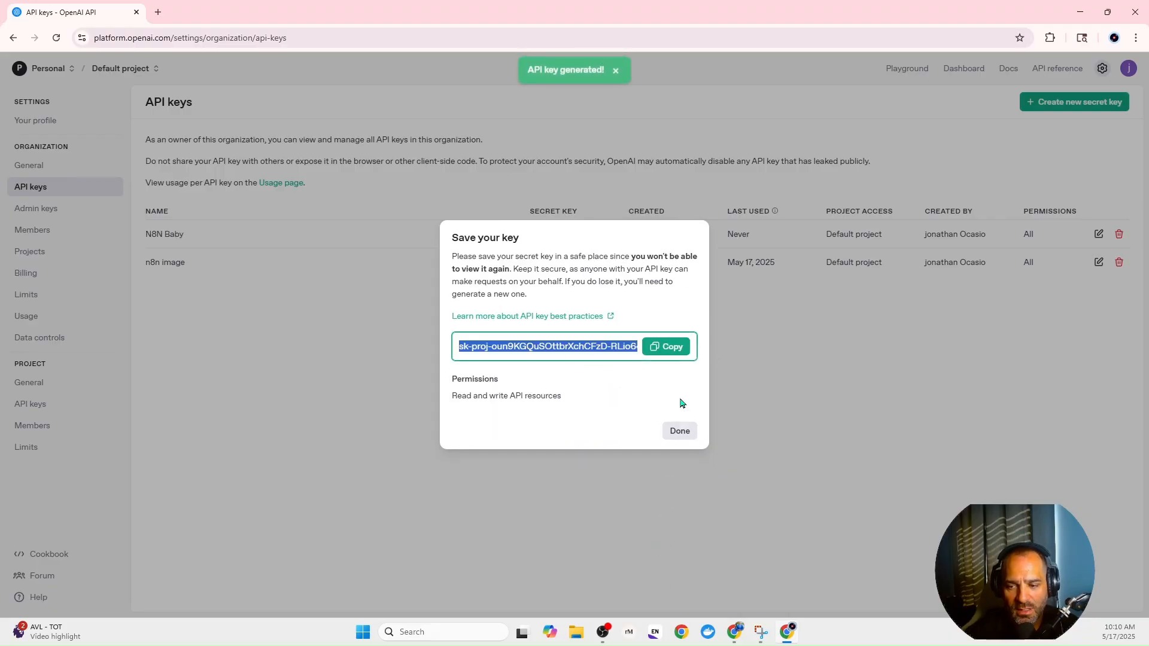
{"action": "left_click", "coordinate": [680, 432]}
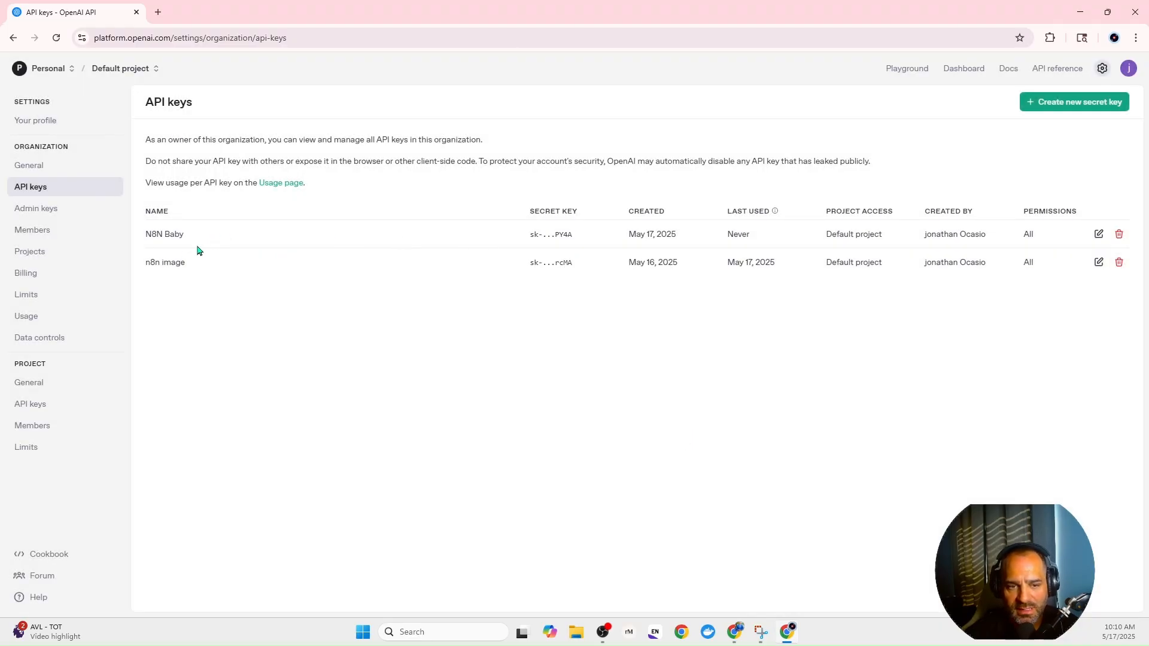
Revoke the N8N Baby secret key and return to the OpenAI node in n8n.
{"action": "left_click", "coordinate": [1119, 234]}
{"action": "left_click", "coordinate": [668, 399]}
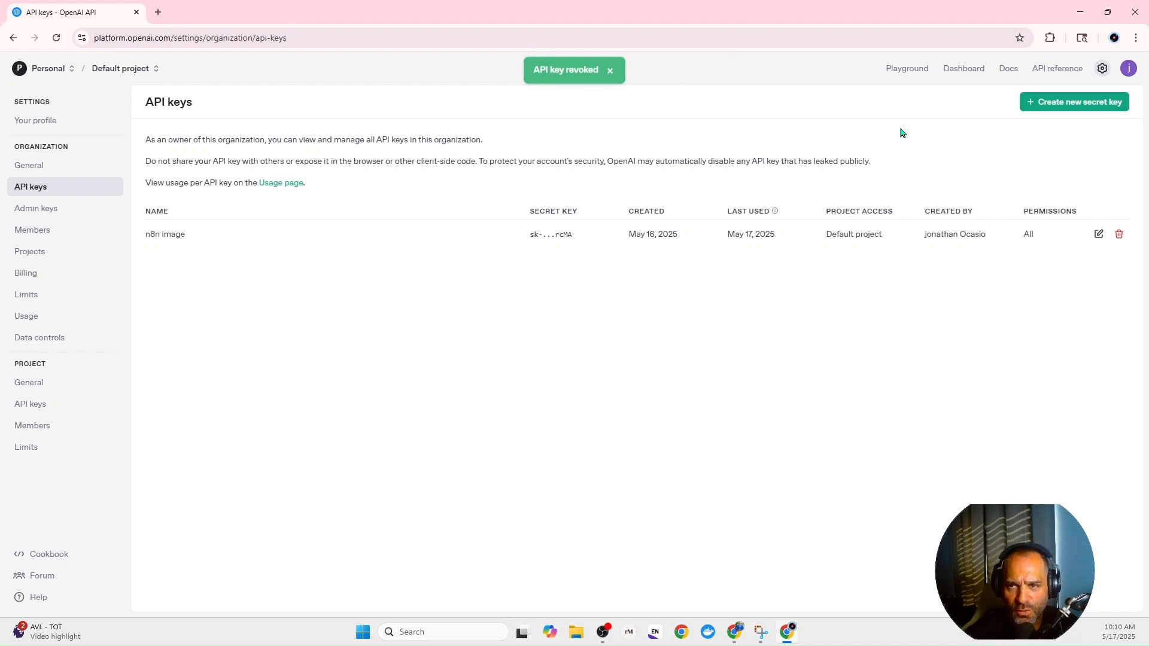
{"action": "left_click", "coordinate": [1079, 12]}
{"action": "left_click", "coordinate": [455, 153]}
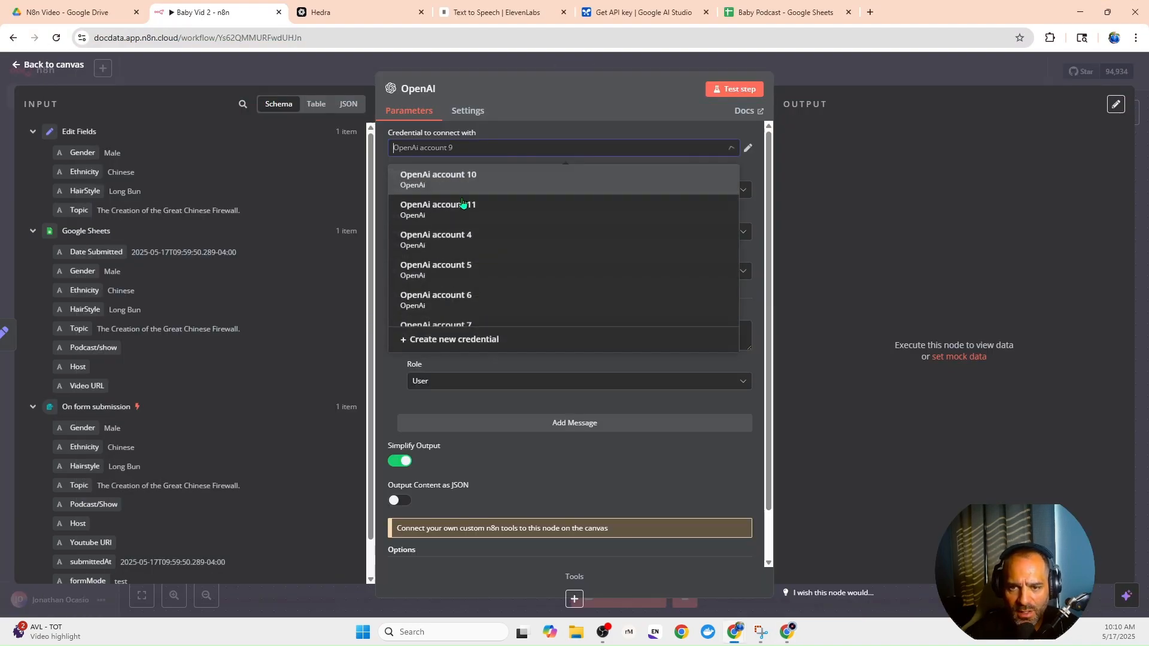
{"action": "left_click", "coordinate": [528, 106]}
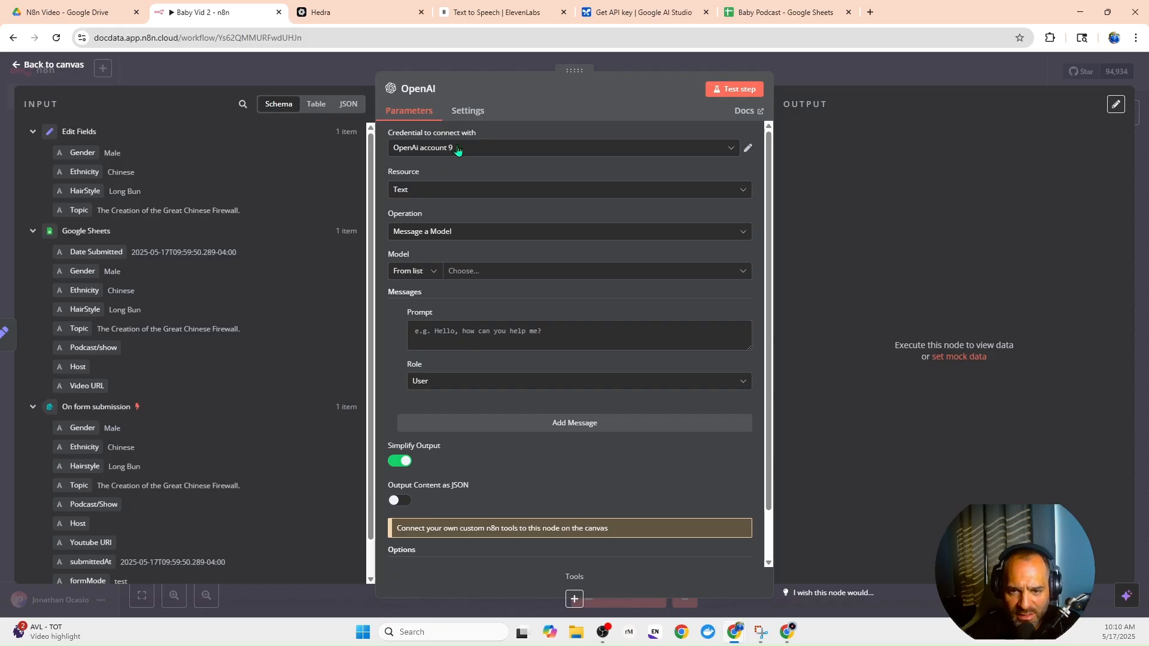
{"action": "left_click", "coordinate": [470, 233]}
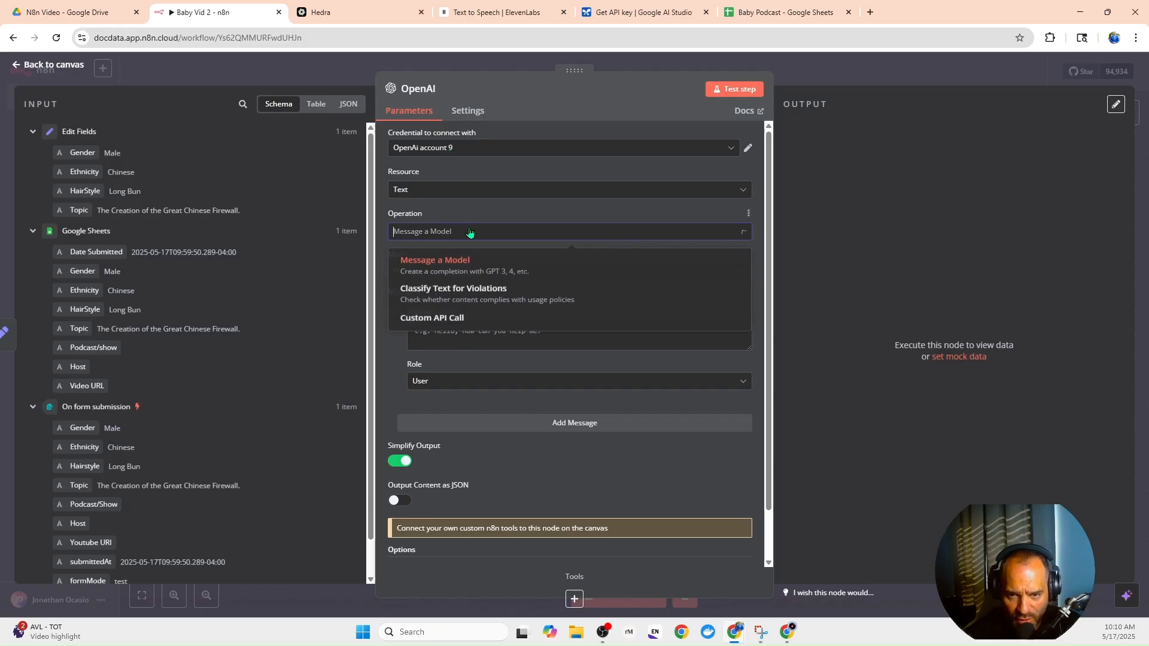
{"action": "left_click", "coordinate": [470, 233]}
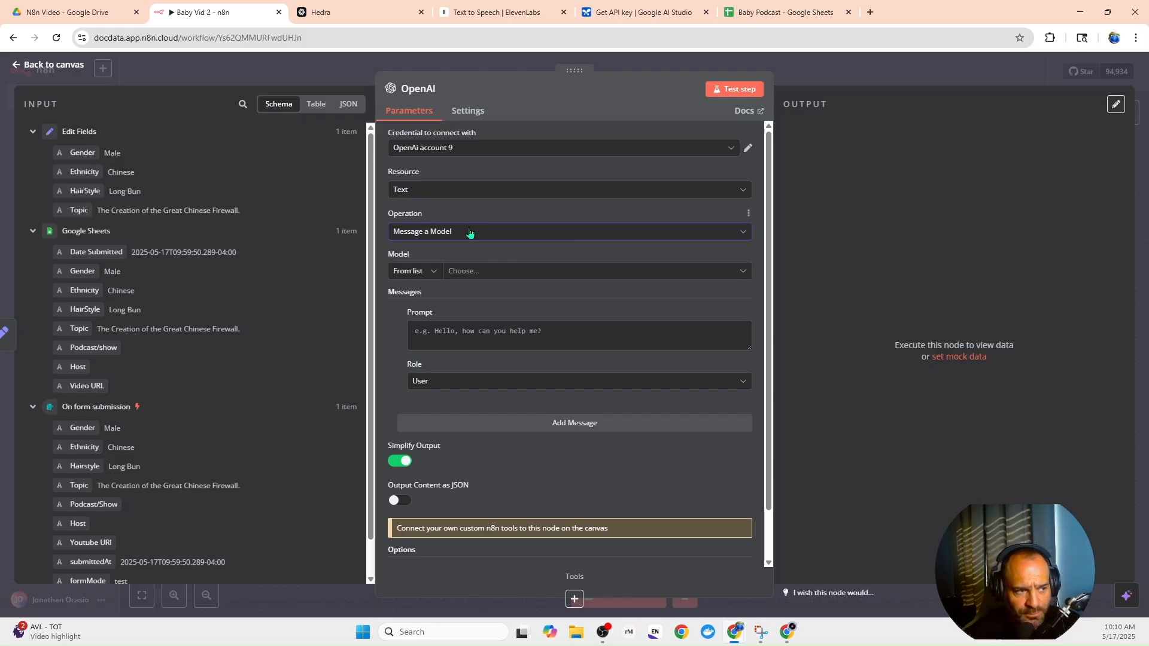
Try to choose a model with the OpenAi account 9 credential and check that credential's connection settings.
{"action": "left_click", "coordinate": [465, 274]}
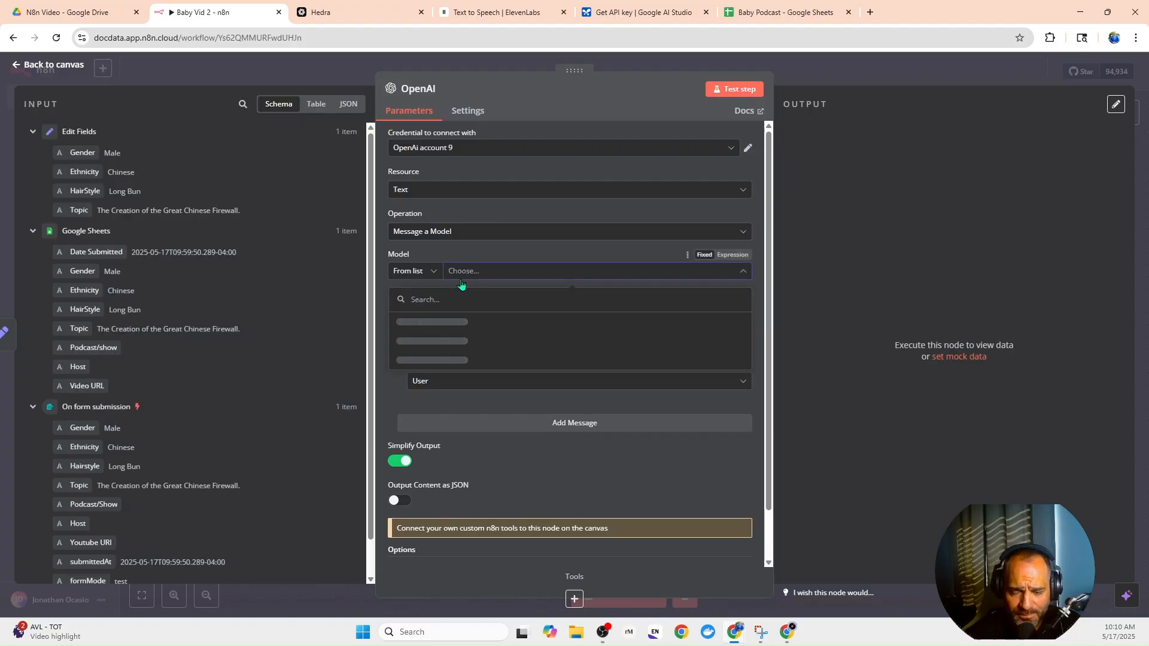
{"action": "left_click", "coordinate": [562, 370]}
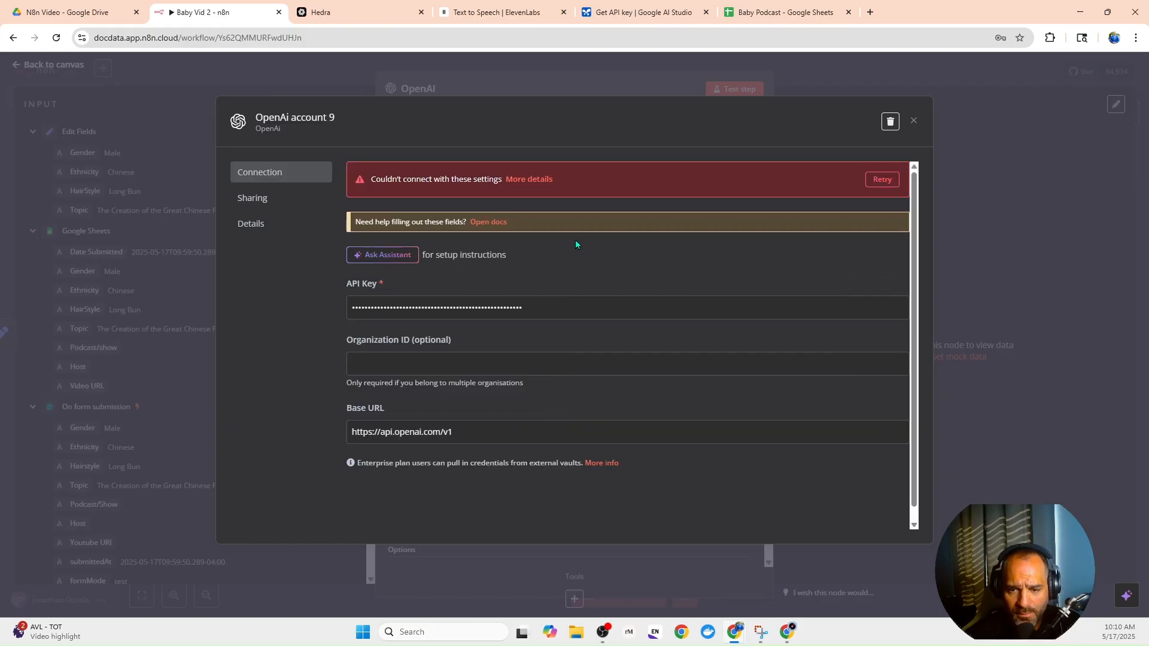
{"action": "left_click", "coordinate": [913, 121]}
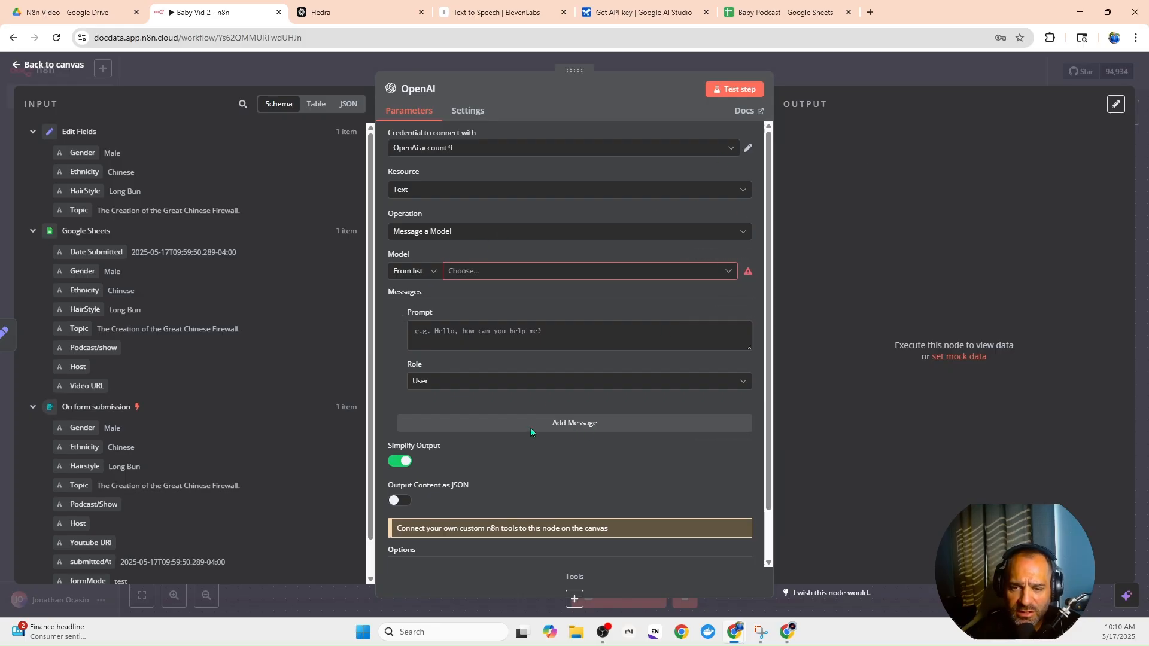
Set the OpenAI node's credential to OpenAi account 11.
{"action": "left_click", "coordinate": [469, 148]}
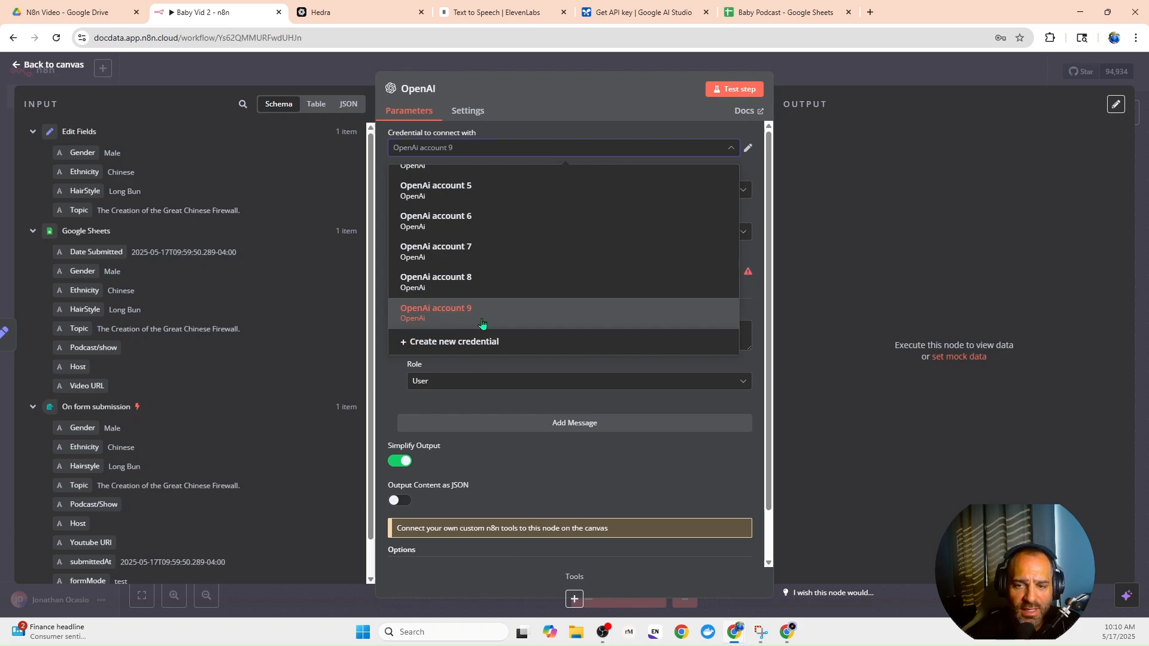
{"action": "scroll", "coordinate": [478, 287], "scroll_direction": "up", "scroll_amount": 3}
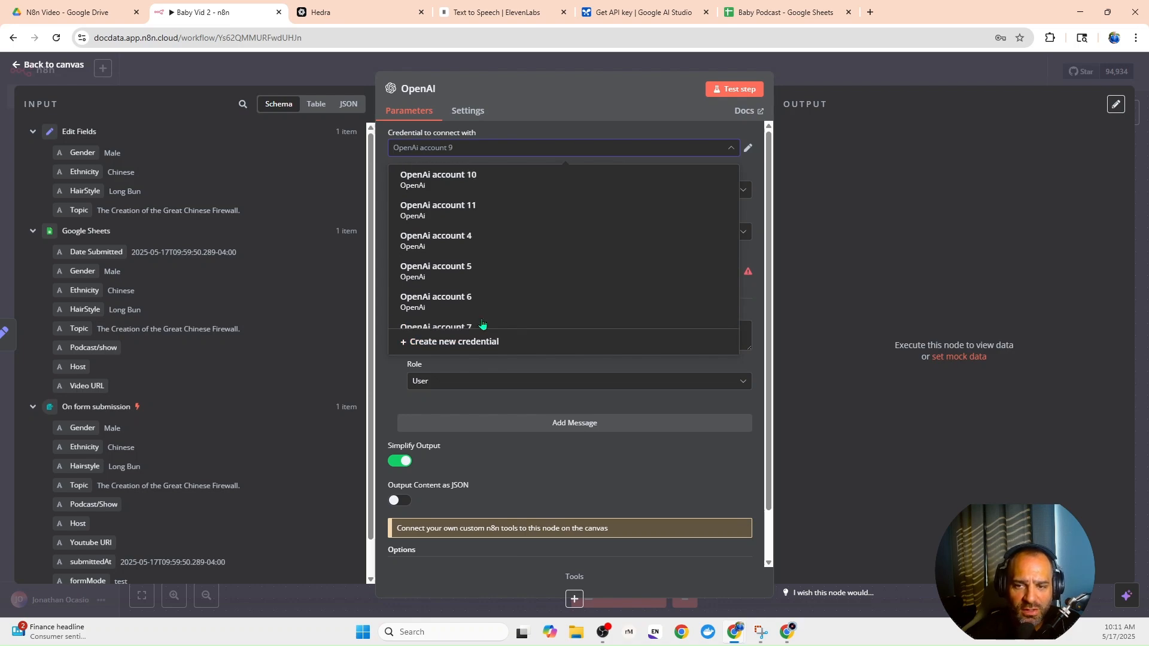
{"action": "left_click", "coordinate": [458, 214]}
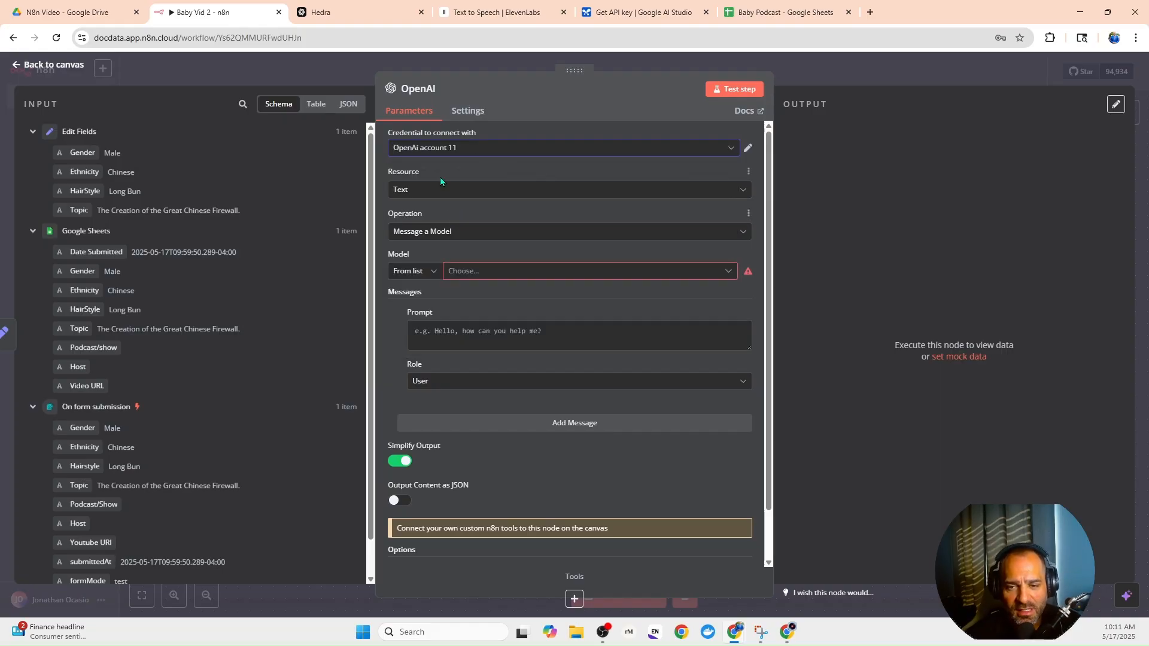
Set the OpenAI node's model to GPT-4.1.
{"action": "left_click", "coordinate": [507, 273]}
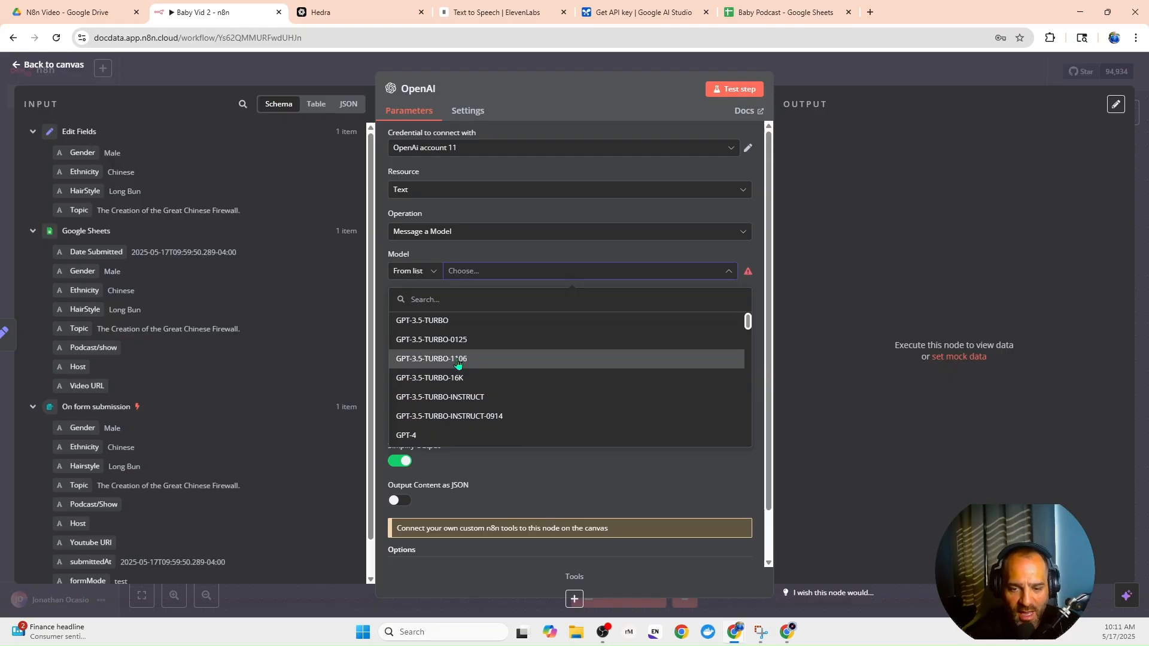
{"action": "scroll", "coordinate": [458, 362], "scroll_direction": "down", "scroll_amount": 1}
{"action": "scroll", "coordinate": [458, 361], "scroll_direction": "down", "scroll_amount": 3}
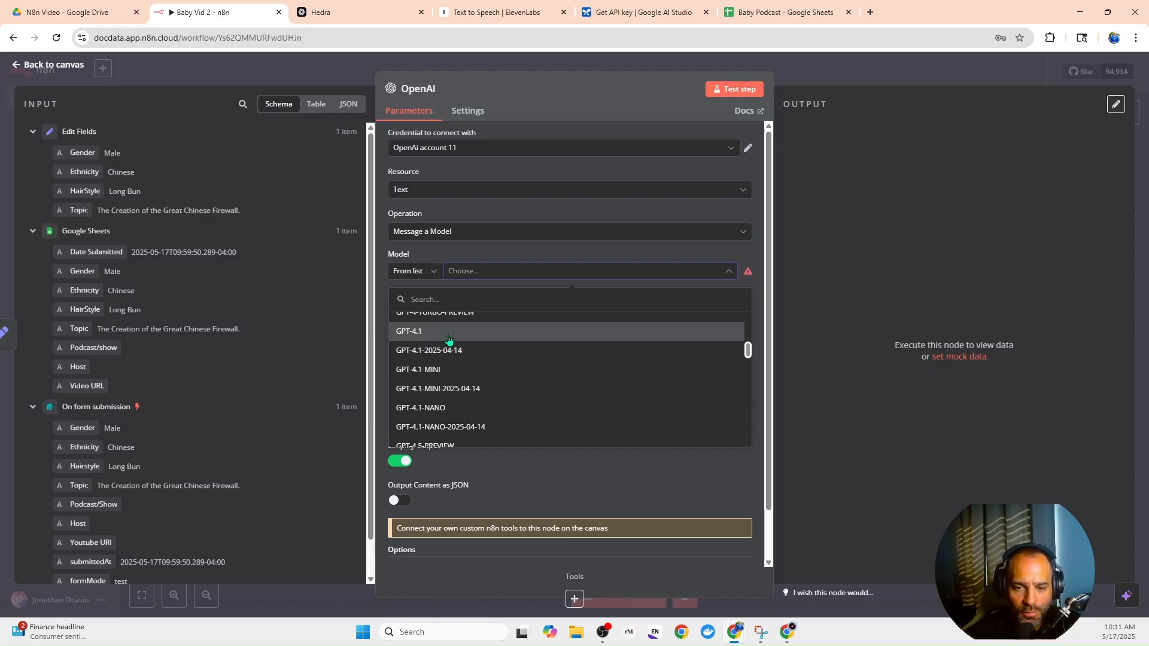
{"action": "left_click", "coordinate": [449, 339]}
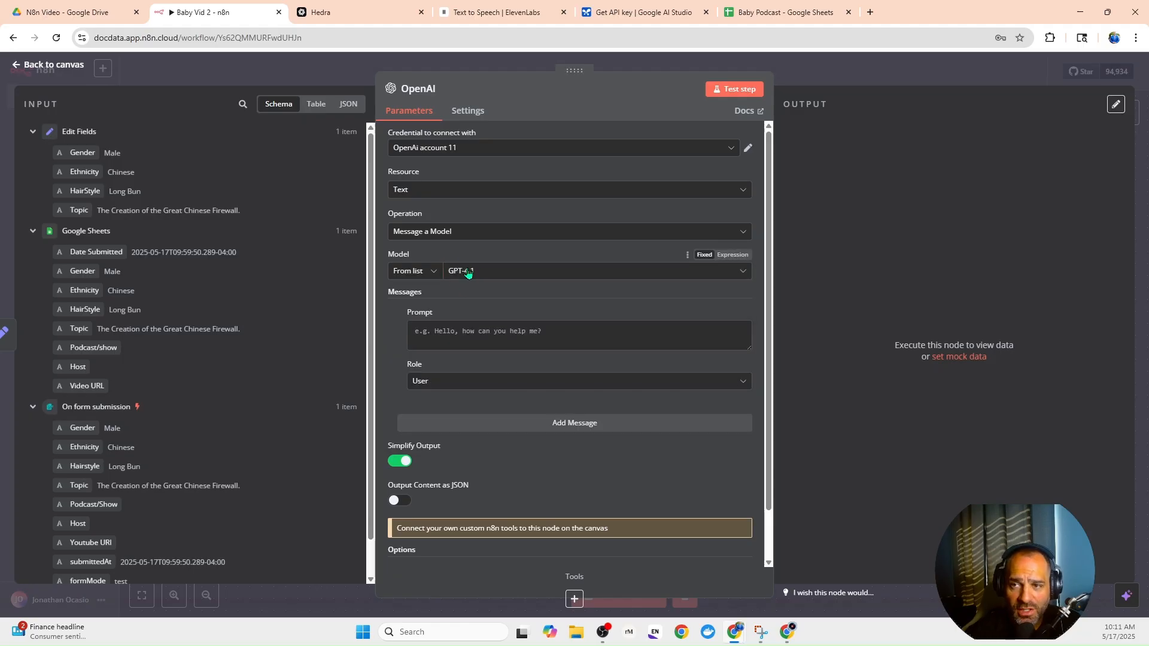
Switch to the OpenAI platform and check the verification status in the general organization settings.
{"action": "left_click", "coordinate": [795, 638]}
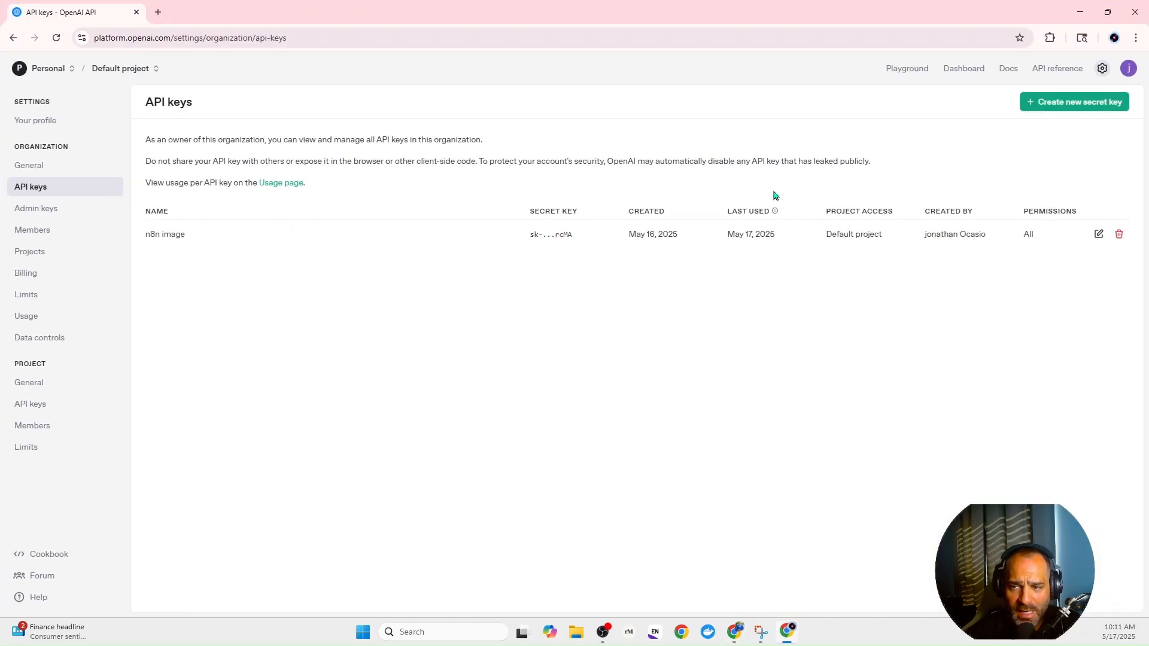
{"action": "left_click", "coordinate": [1101, 68]}
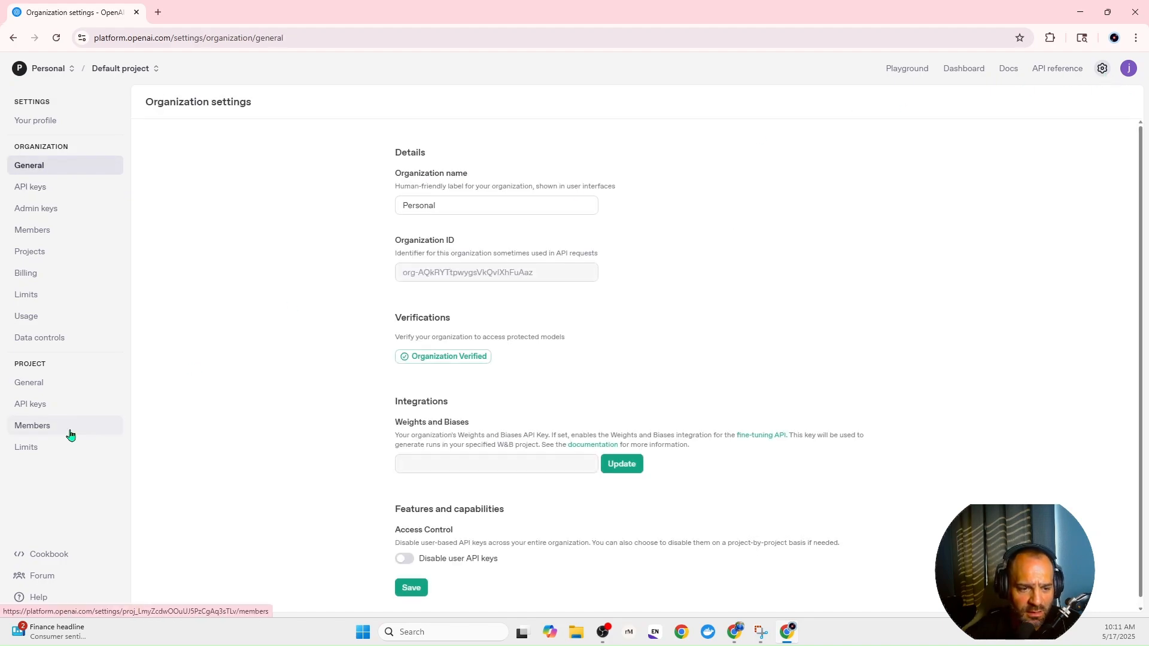
{"action": "left_click", "coordinate": [26, 386]}
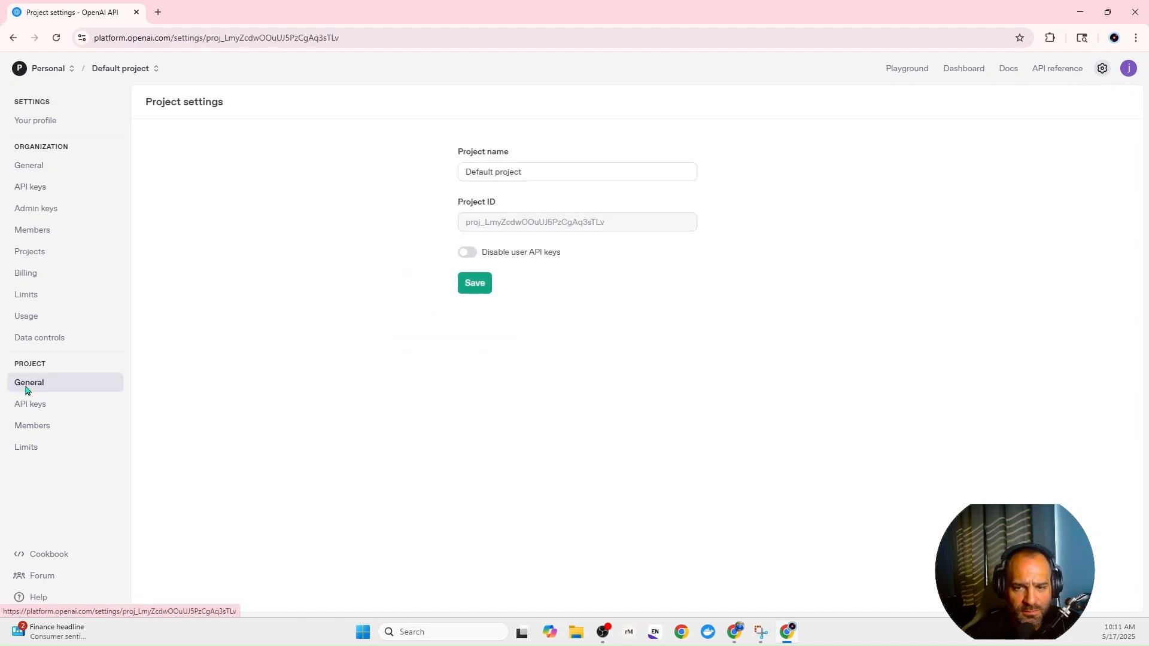
{"action": "left_click", "coordinate": [1102, 68]}
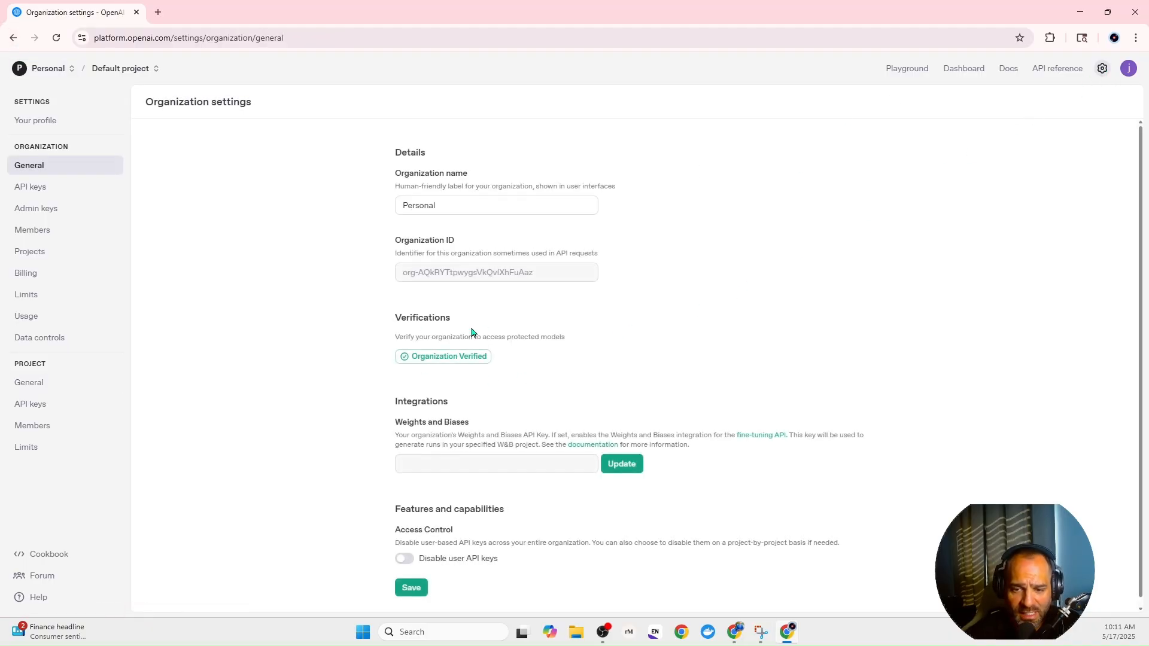
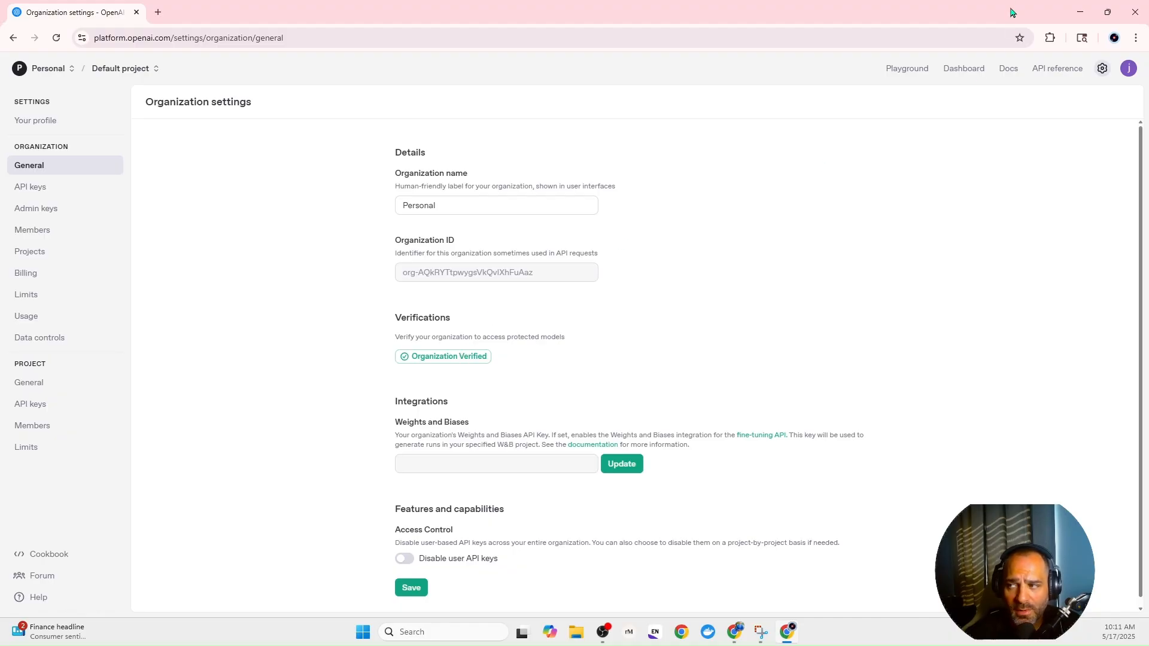
Return to n8n, paste the Joe Rogan and Jordan Peterson monologue prompt as an expression in the OpenAI message, and open the enlarged editor.
{"action": "left_click", "coordinate": [1078, 12]}
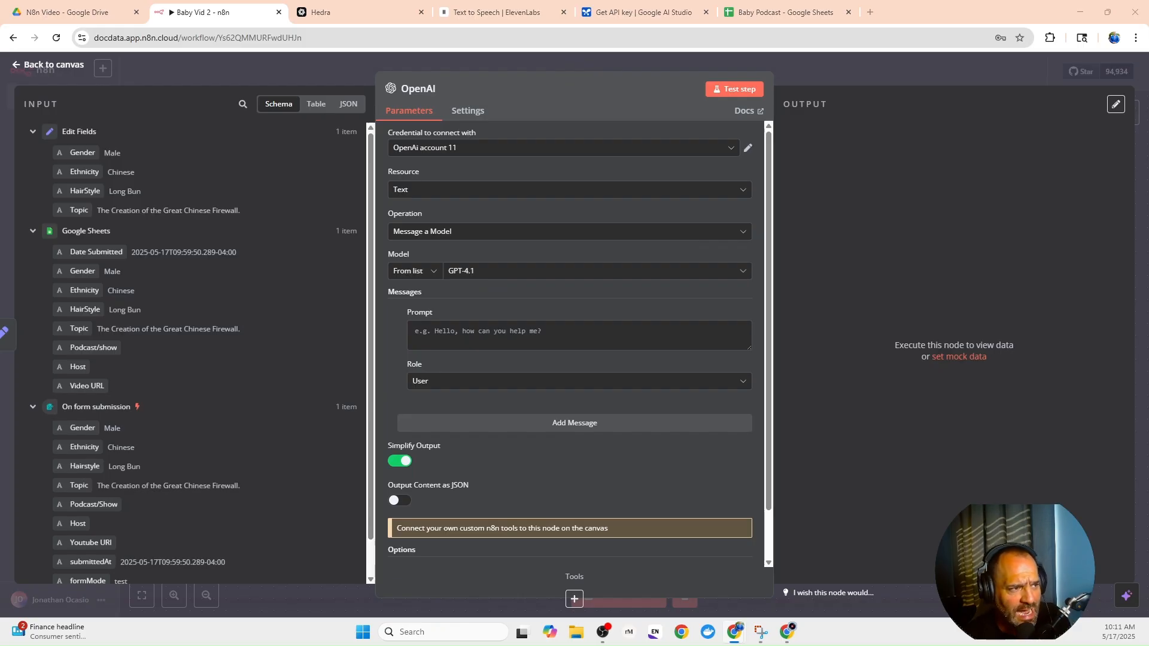
{"action": "right_click", "coordinate": [466, 335]}
{"action": "left_click", "coordinate": [485, 470]}
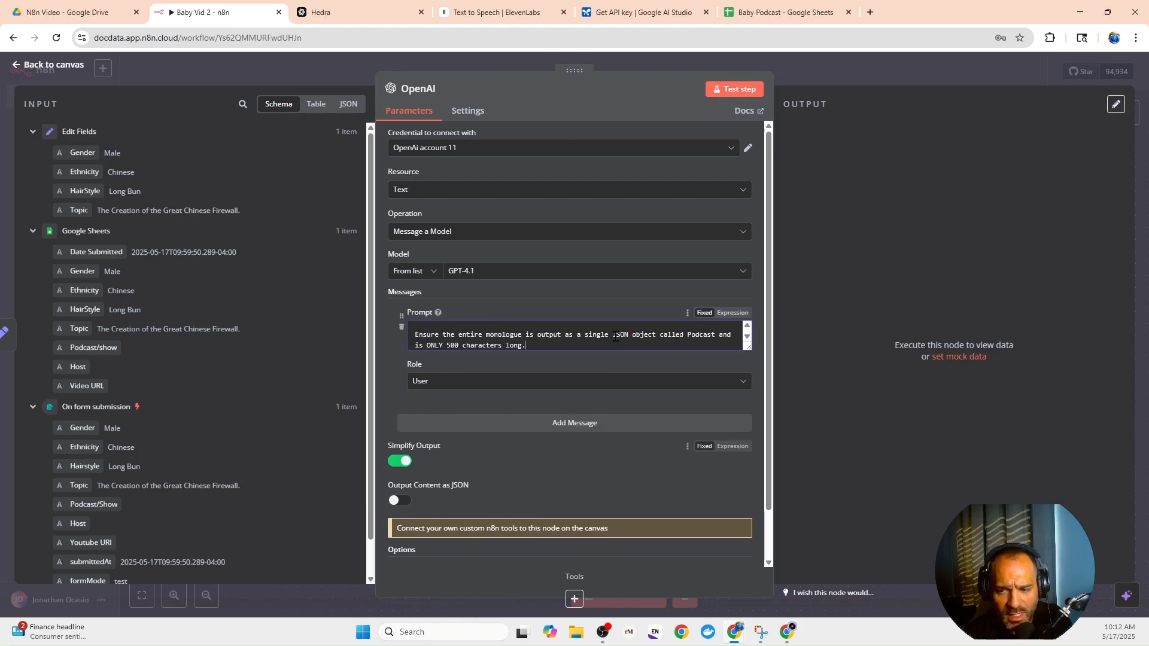
{"action": "left_click", "coordinate": [736, 313]}
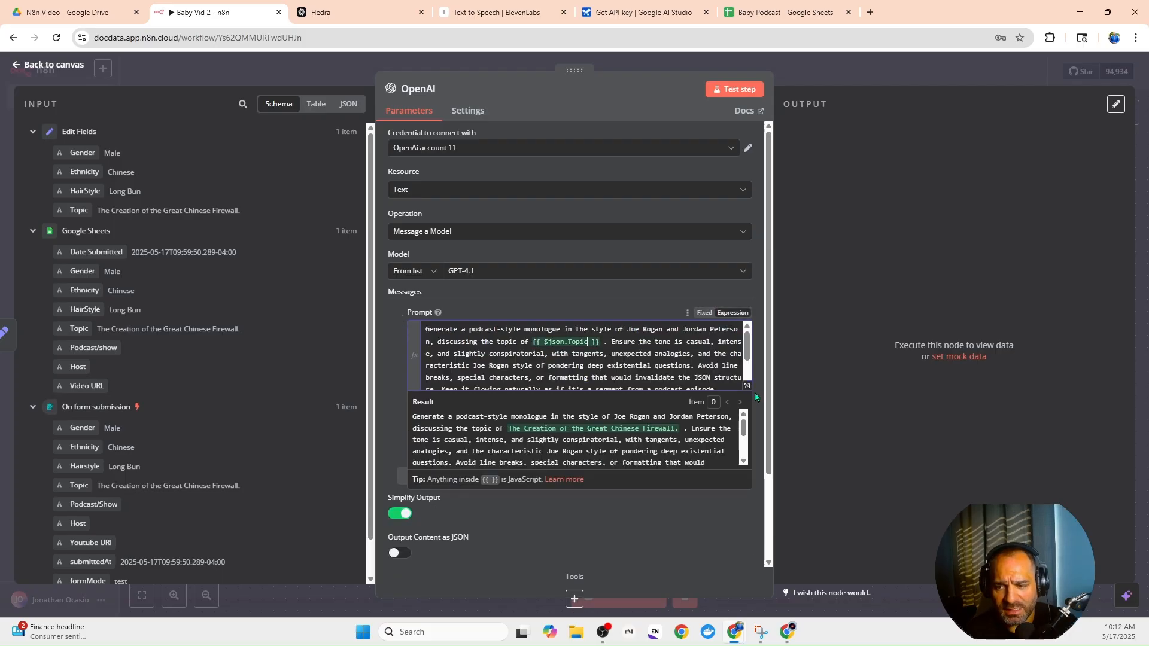
{"action": "left_click", "coordinate": [748, 387]}
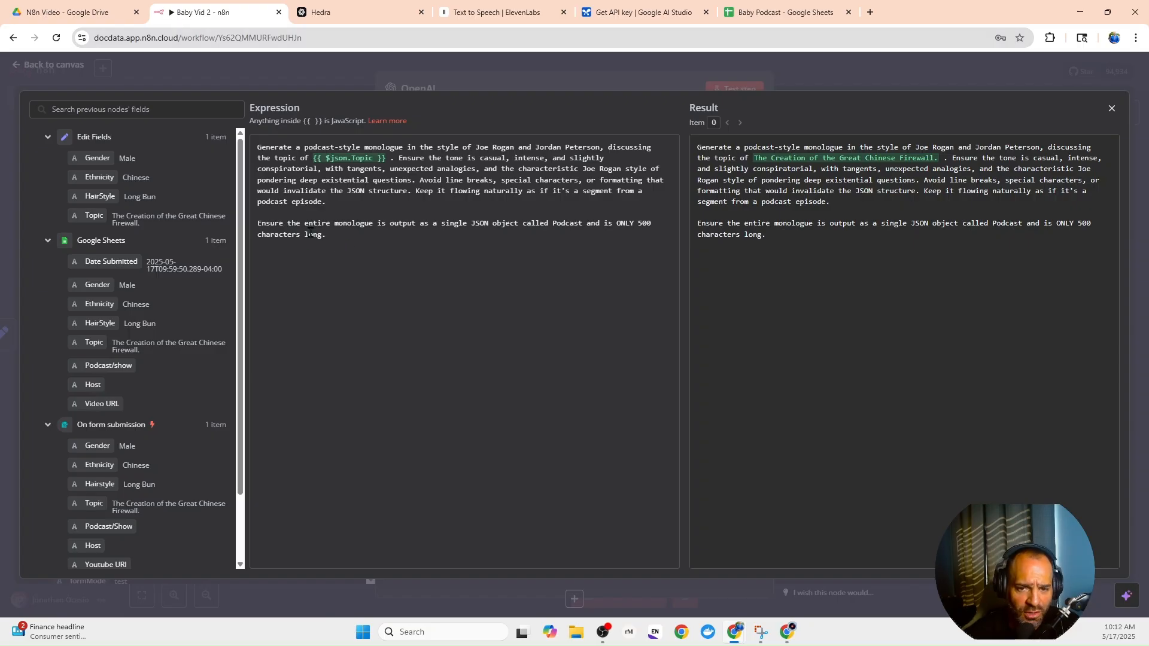
Open ChatGPT in a new browser tab and capture a screenshot of the n8n prompt expression.
{"action": "left_click", "coordinate": [869, 13]}
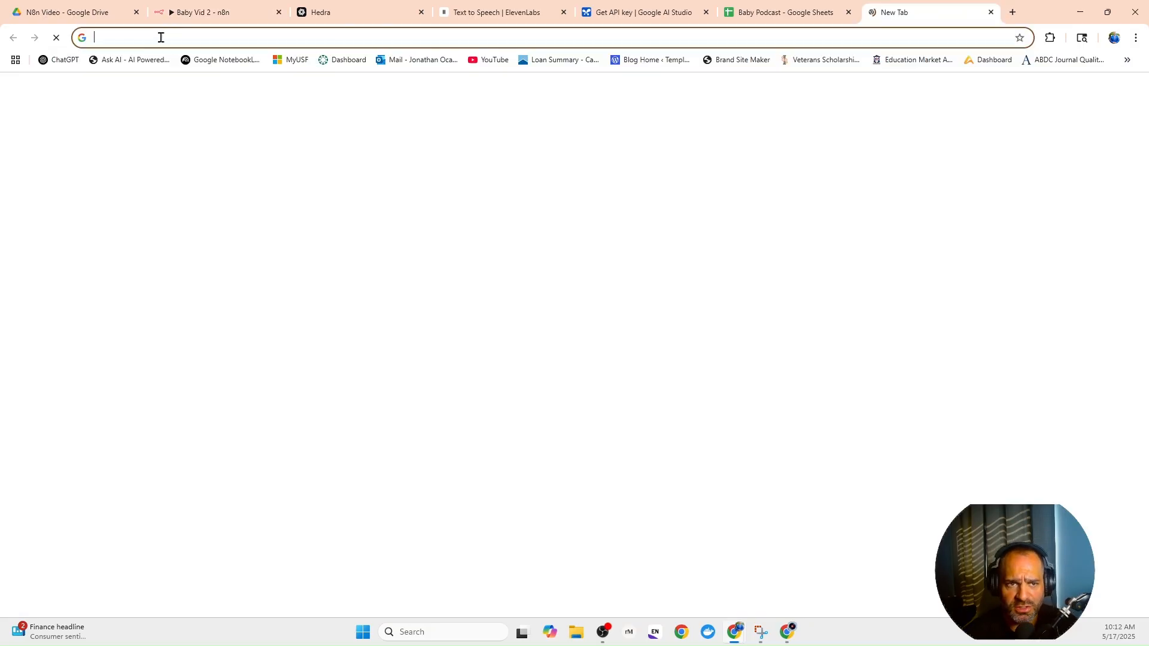
{"action": "left_click", "coordinate": [60, 57]}
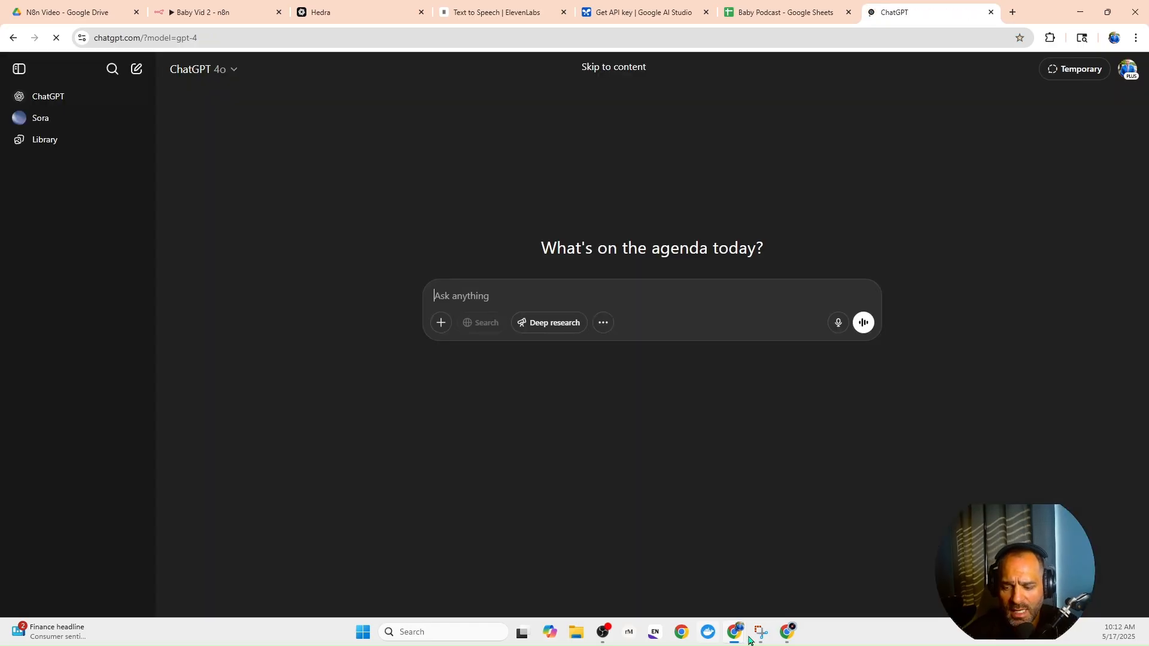
{"action": "left_click", "coordinate": [198, 13]}
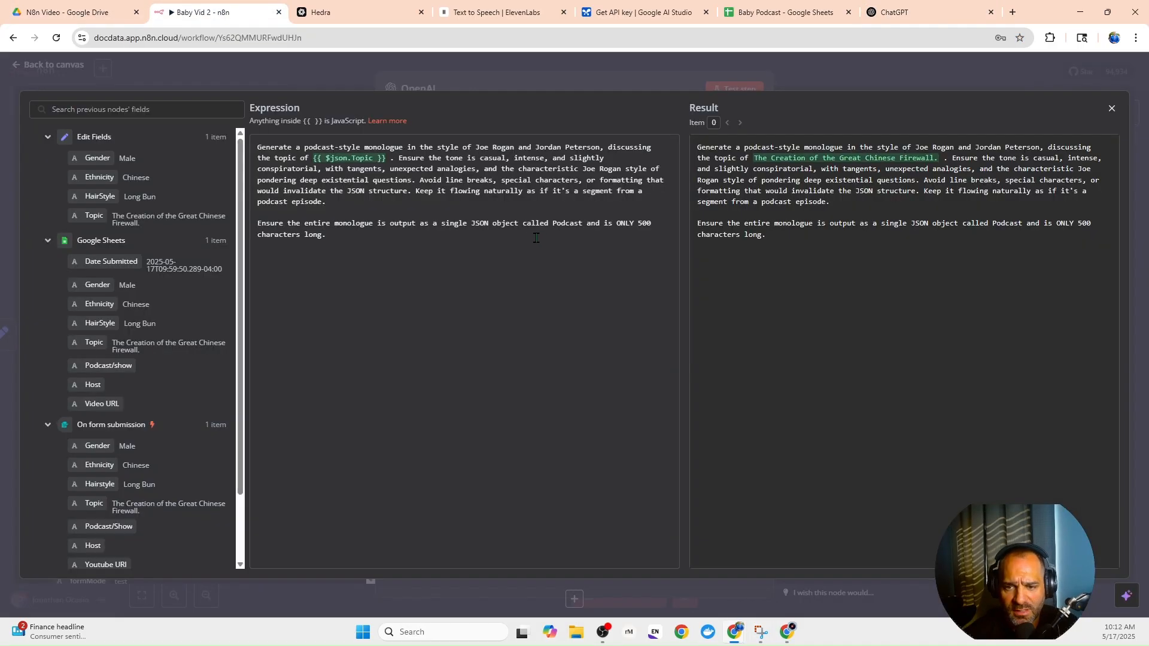
{"action": "left_click", "coordinate": [762, 634]}
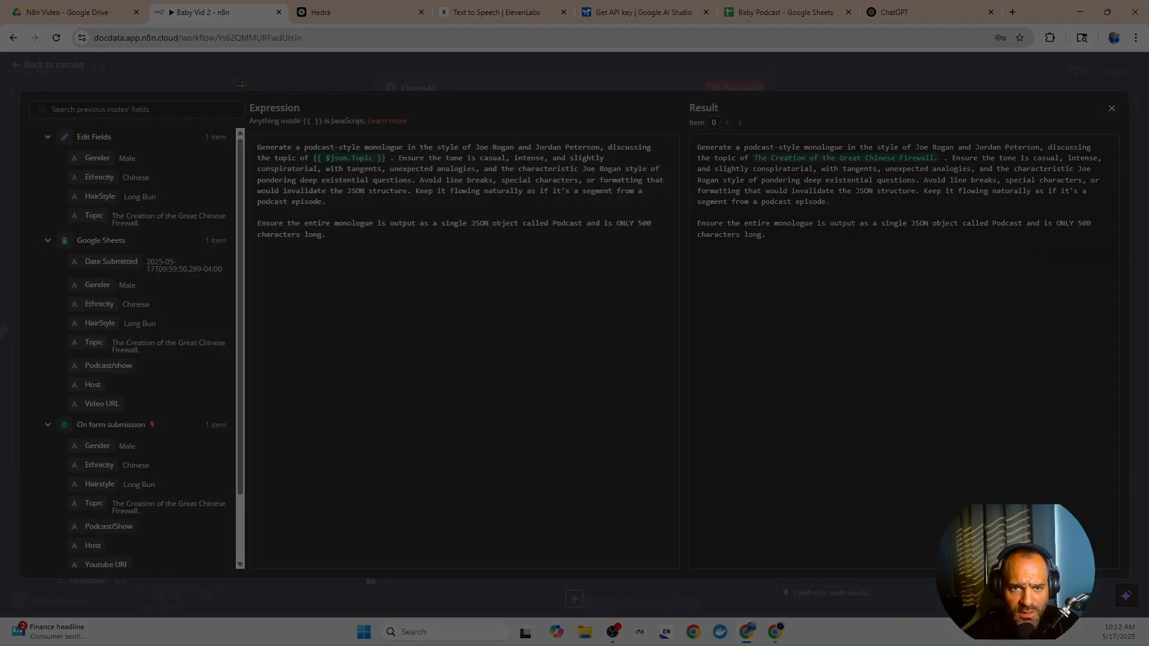
{"action": "mouse_move", "coordinate": [240, 84]}
{"action": "left_mouse_down"}
{"action": "mouse_move", "coordinate": [298, 169]}
{"action": "mouse_move", "coordinate": [246, 92]}
{"action": "left_mouse_up"}
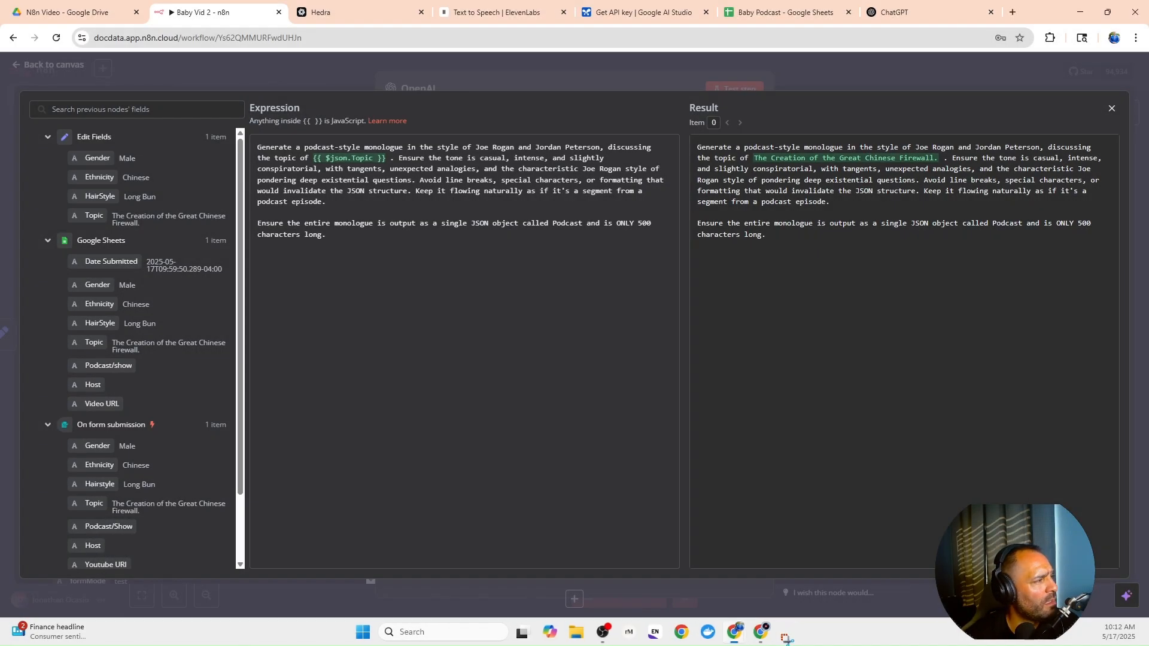
{"action": "key", "text": "super+shift+s"}
{"action": "left_click_drag", "start_coordinate": [253, 138], "coordinate": [675, 271]}
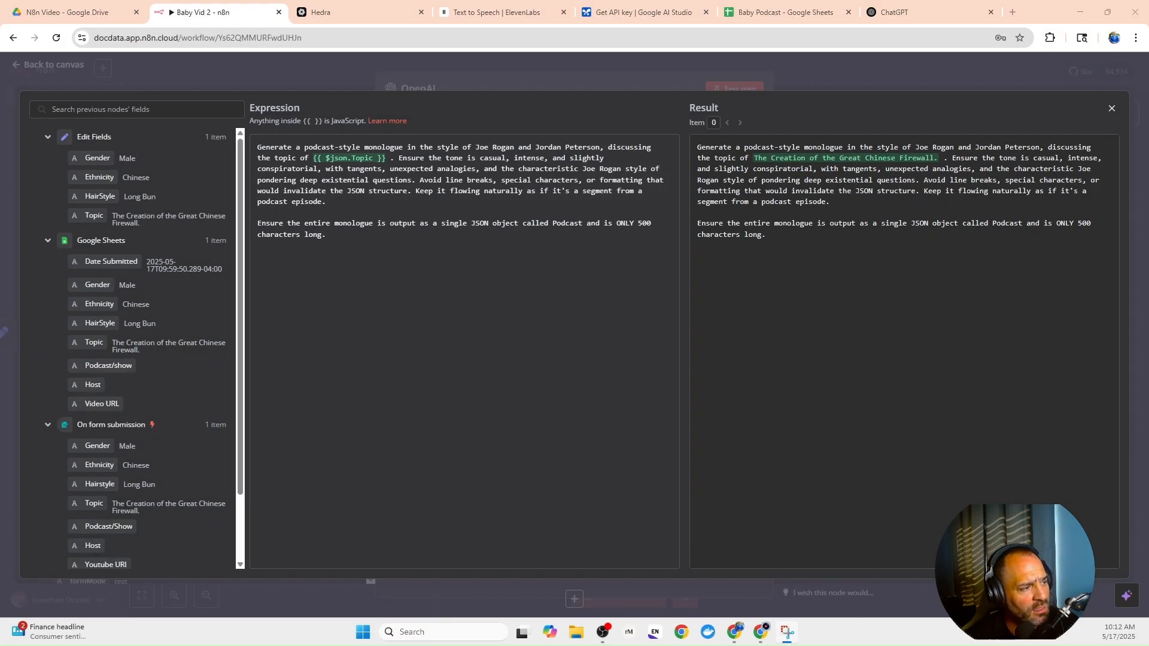
Switch to ChatGPT and paste the prompt screenshot into a new message.
{"action": "left_click", "coordinate": [898, 12]}
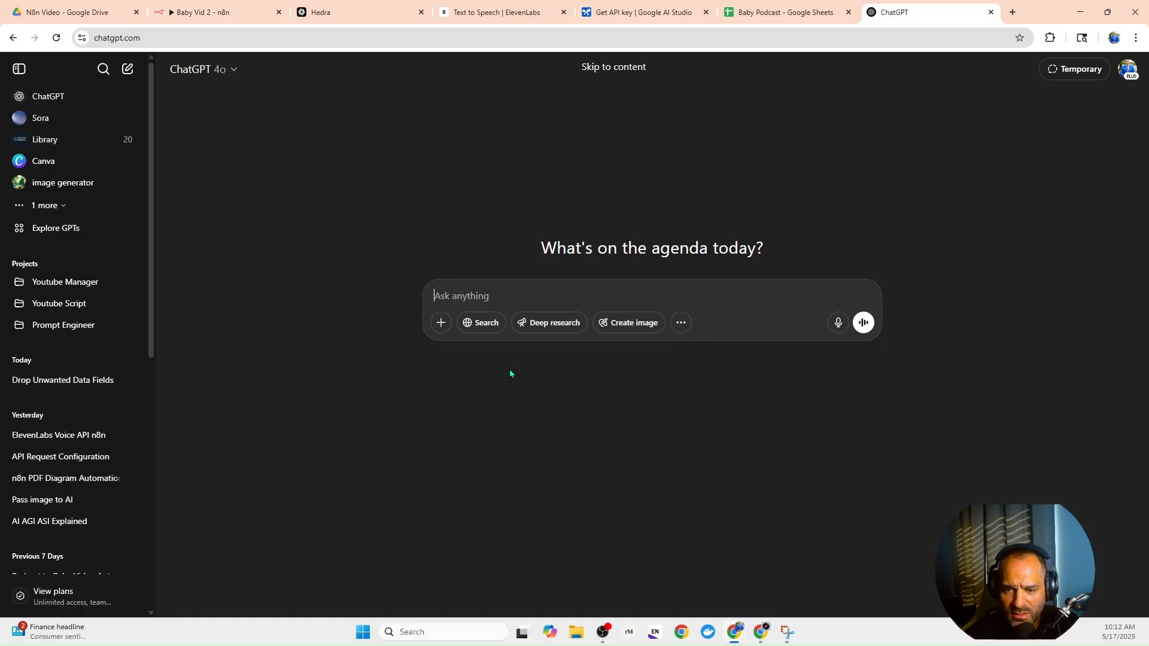
{"action": "right_click", "coordinate": [496, 301]}
{"action": "left_click", "coordinate": [530, 437]}
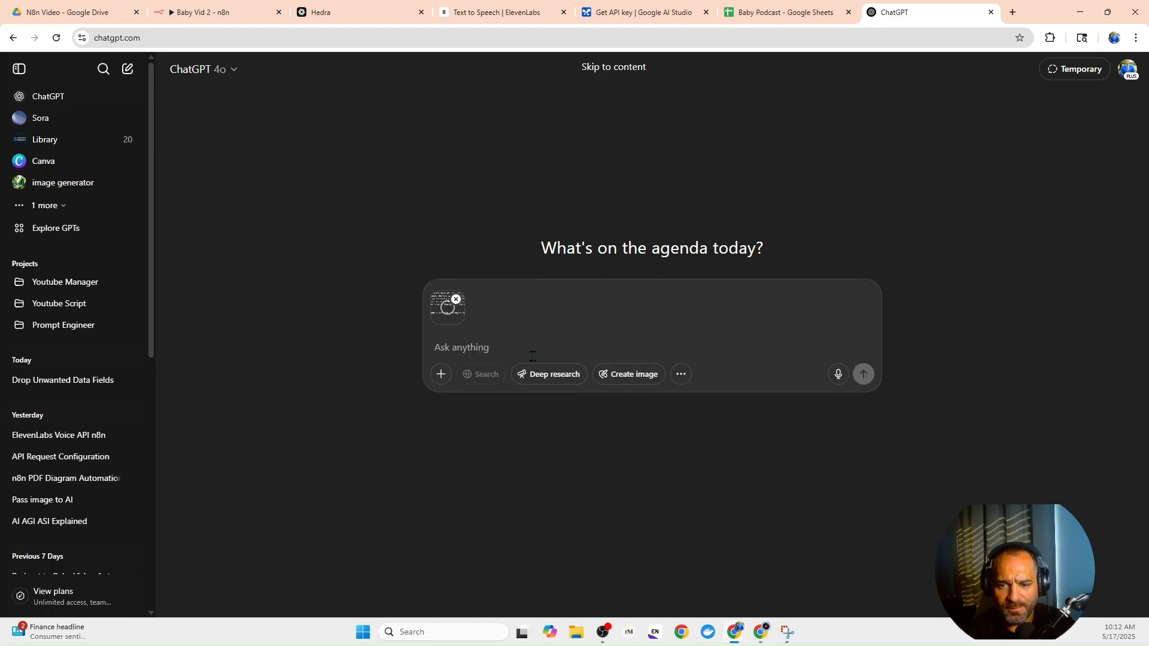
{"action": "type", "text": "REwrite"}
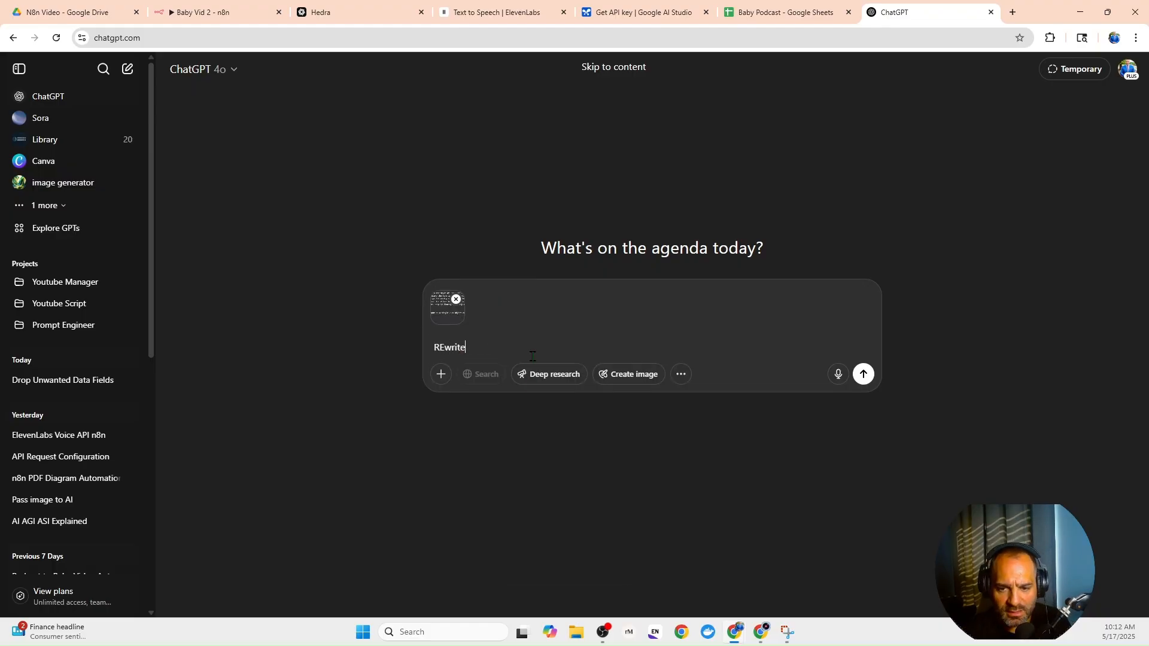
{"action": "type", "text": " this word"}
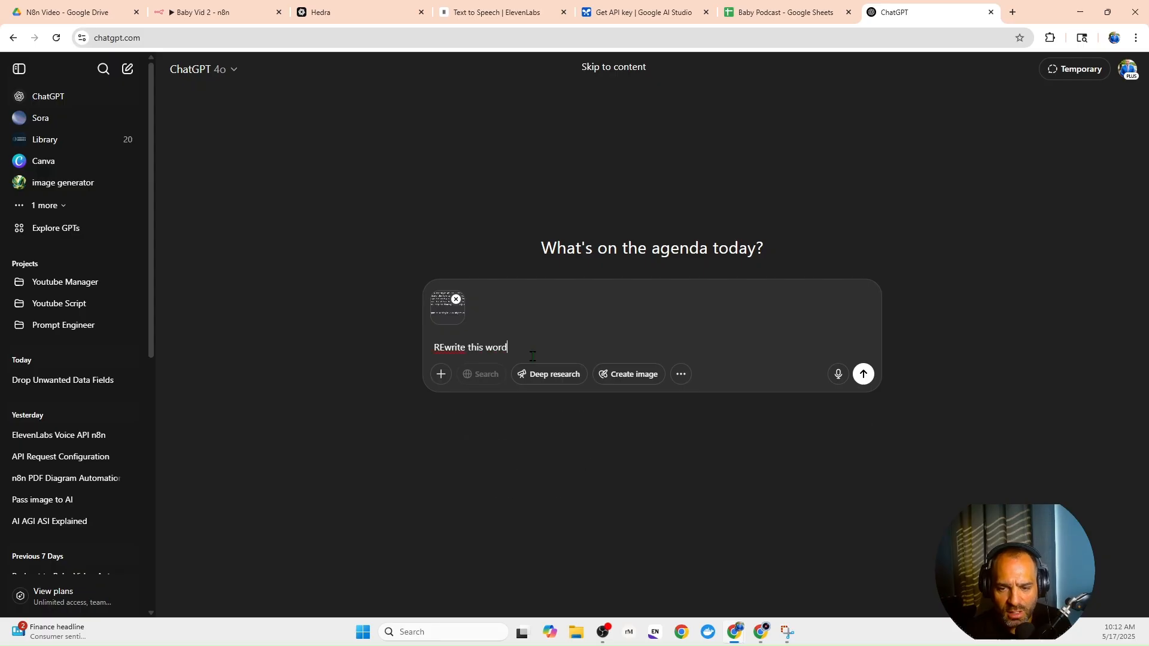
{"action": "type", "text": " for word with no changes."}
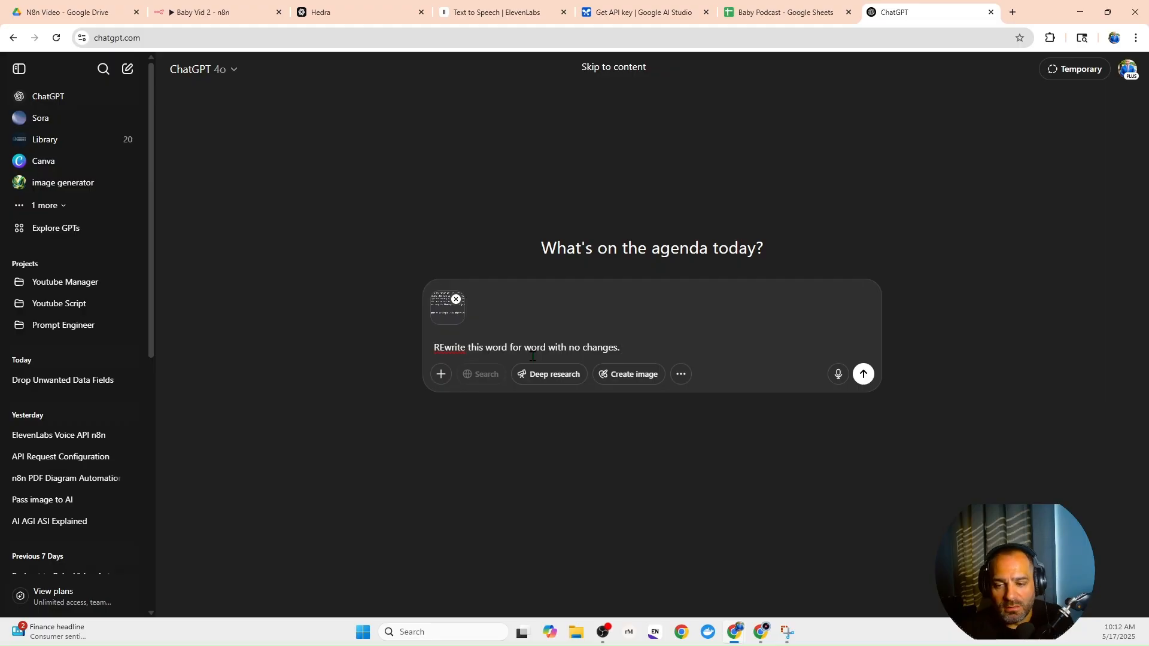
{"action": "key", "text": "ctrl+BackSpace"}
{"action": "key", "text": "ctrl+BackSpace"}
{"action": "key", "text": "ctrl+BackSpace"}
{"action": "key", "text": "ctrl+BackSpace"}
{"action": "key", "text": "ctrl+BackSpace"}
{"action": "key", "text": "ctrl+BackSpace"}
{"action": "key", "text": "ctrl+BackSpace"}
{"action": "key", "text": "ctrl+BackSpace"}
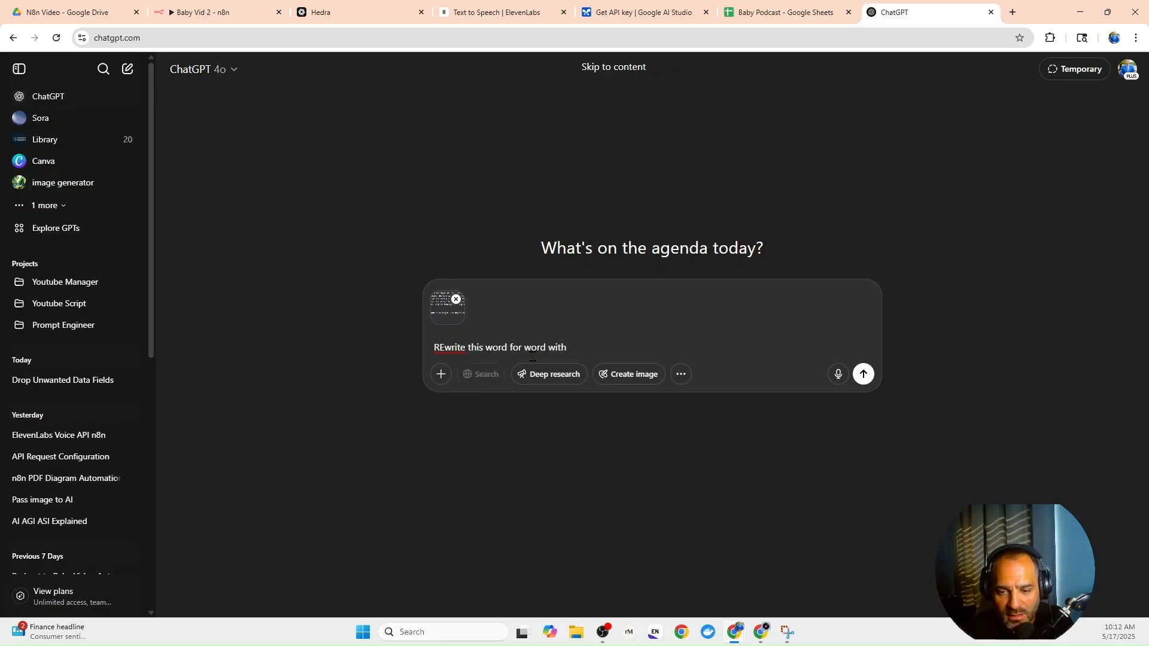
{"action": "key", "text": "ctrl+BackSpace"}
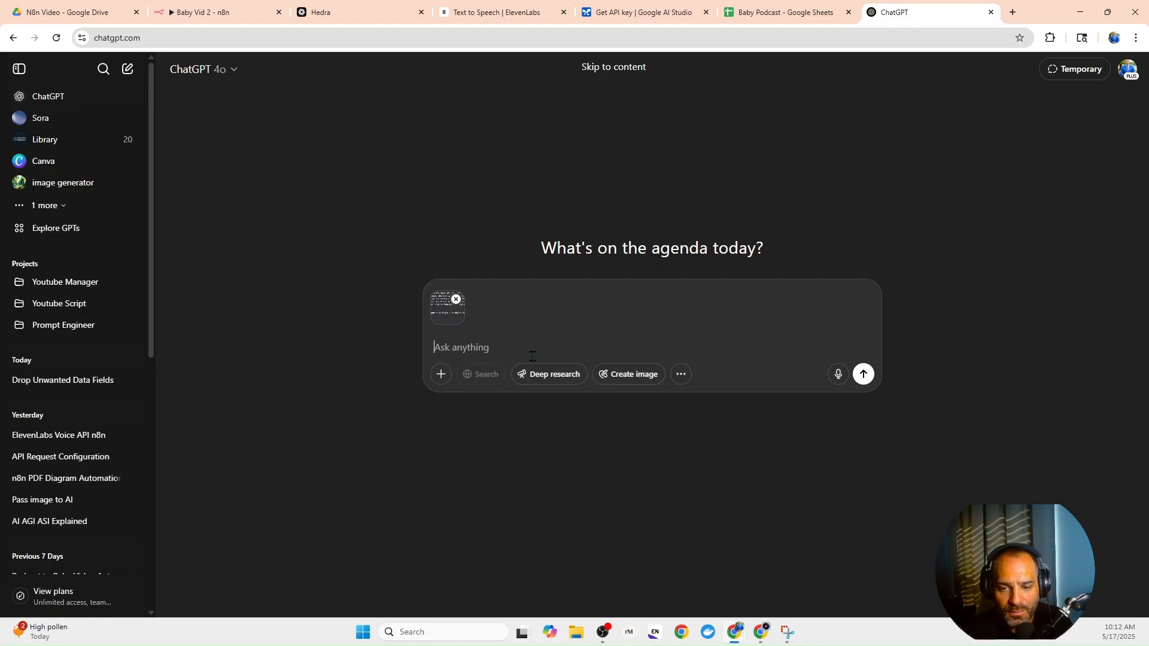
Ask ChatGPT to "Rewrite this and change the host to theo von and his guest host.".
{"action": "type", "text": "Rewrite "}
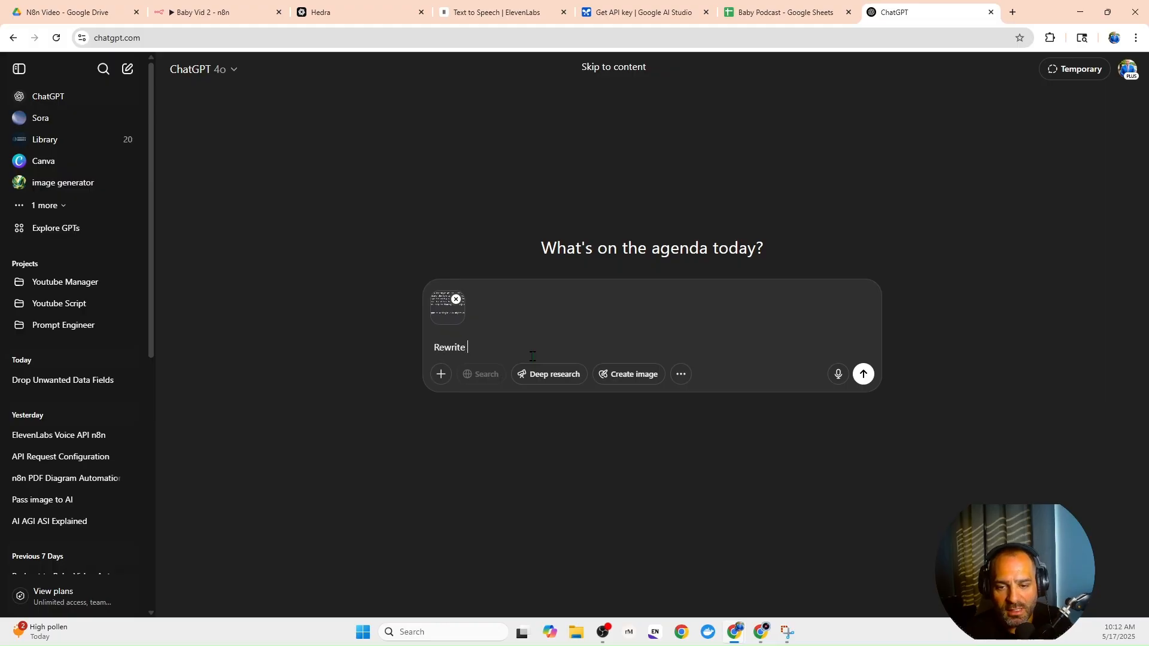
{"action": "type", "text": "this and change "}
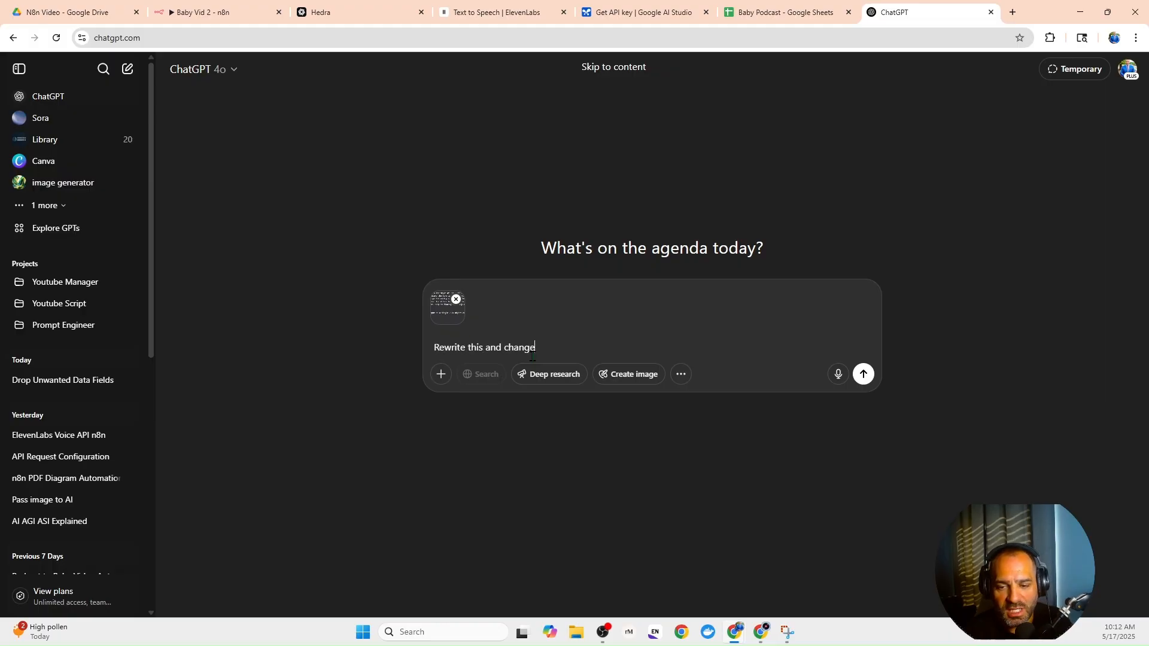
{"action": "type", "text": "it"}
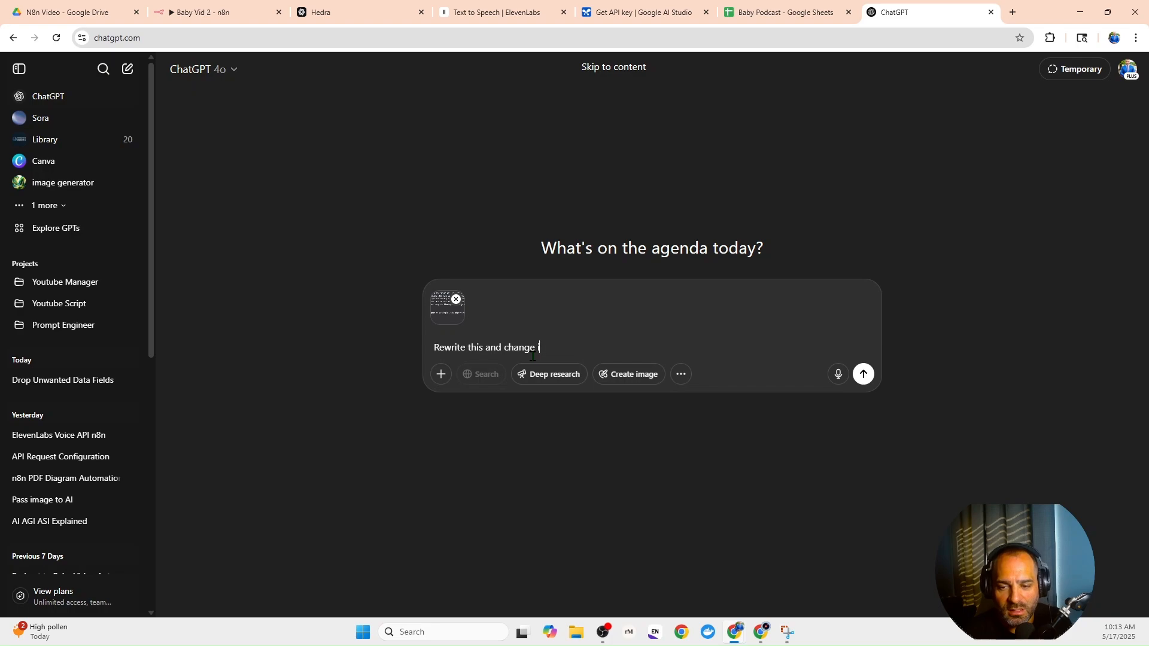
{"action": "key", "text": "BackSpace"}
{"action": "type", "text": "the host to theo v"}
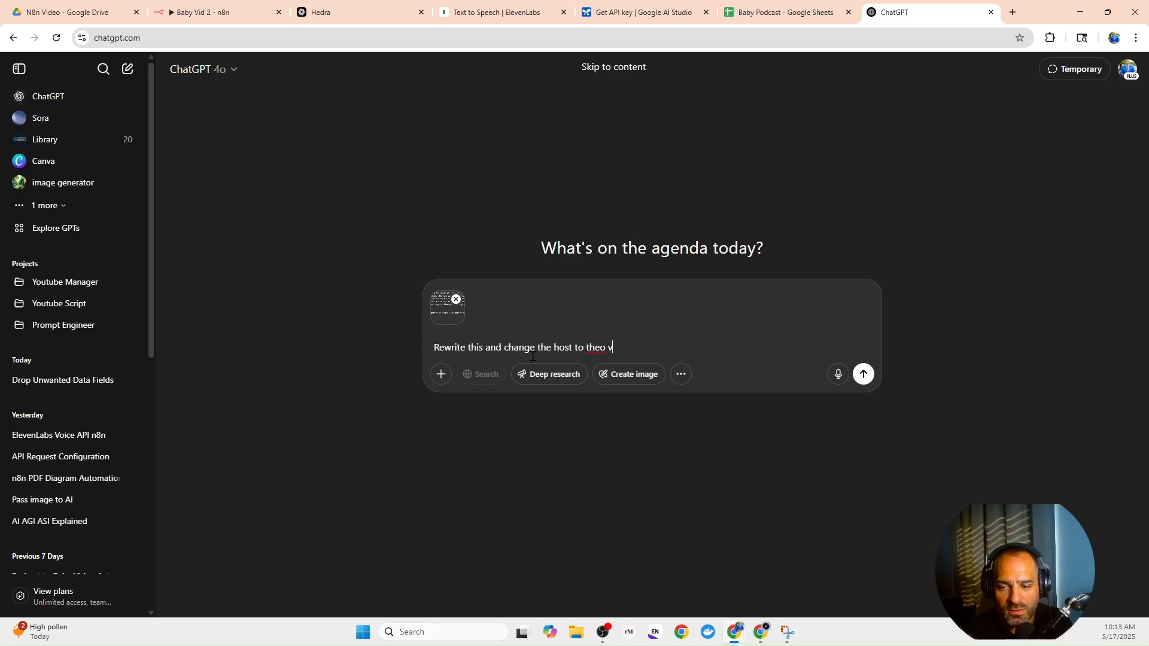
{"action": "type", "text": "ond"}
{"action": "type", "text": " and"}
{"action": "type", "text": " his "}
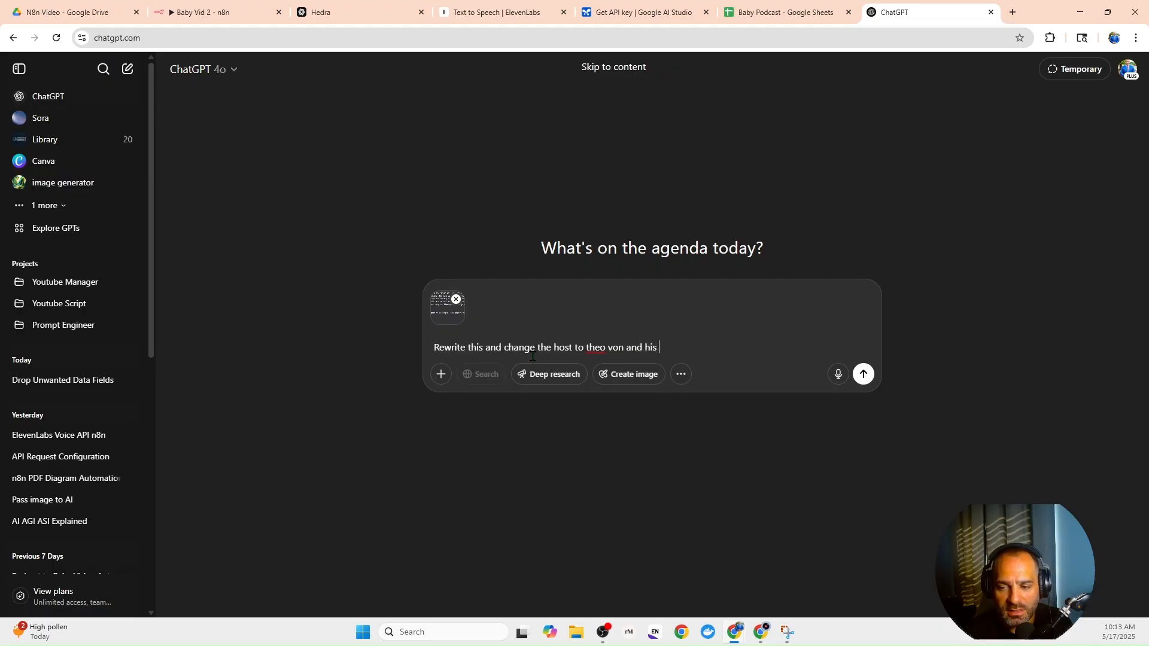
{"action": "type", "text": "guest"}
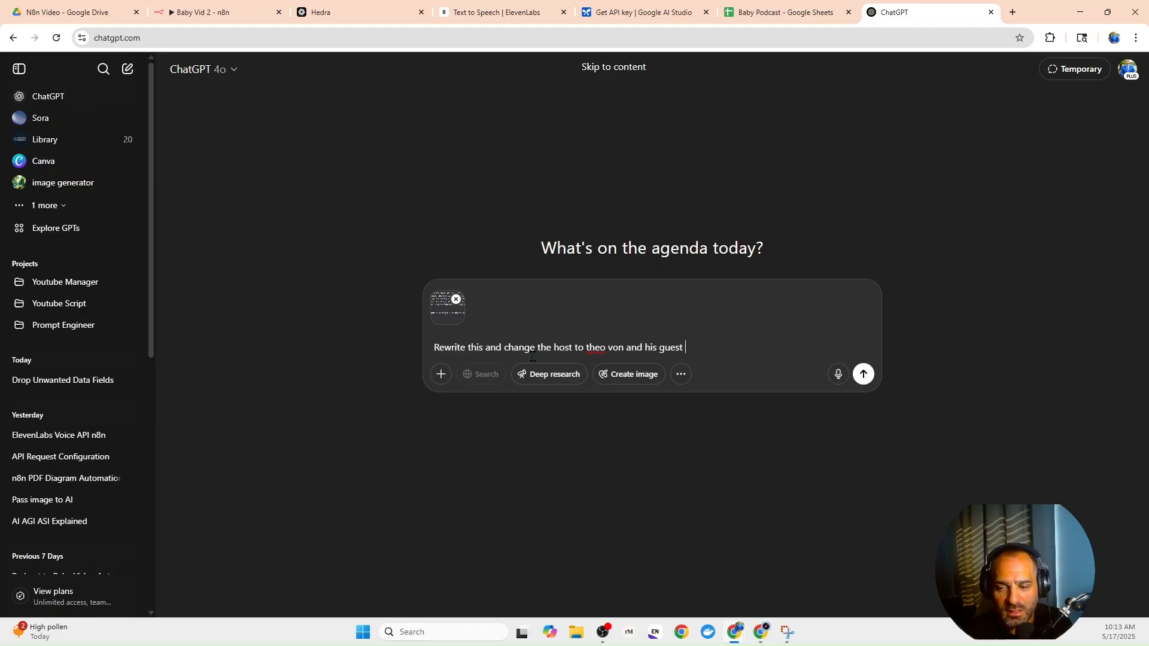
{"action": "type", "text": "o host."}
{"action": "key", "text": "Return"}
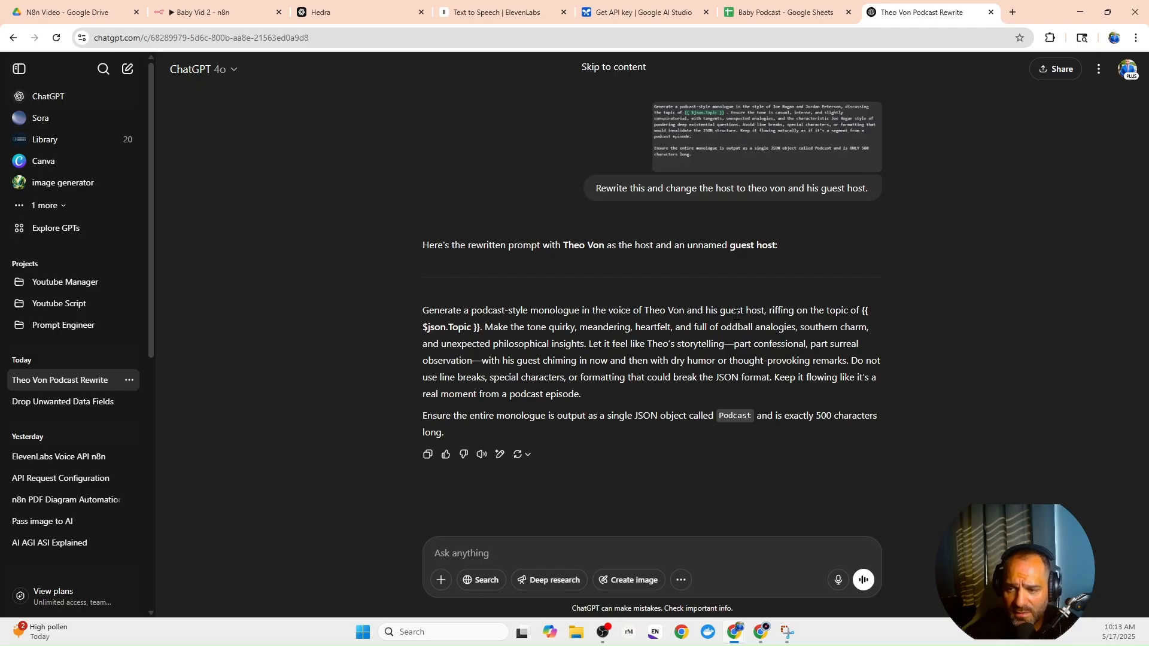
Copy ChatGPT's rewritten Theo Von prompt, including its JSON output instruction, and switch back to the n8n workflow.
{"action": "left_click_drag", "start_coordinate": [455, 434], "coordinate": [411, 309]}
{"action": "right_click", "coordinate": [579, 368]}
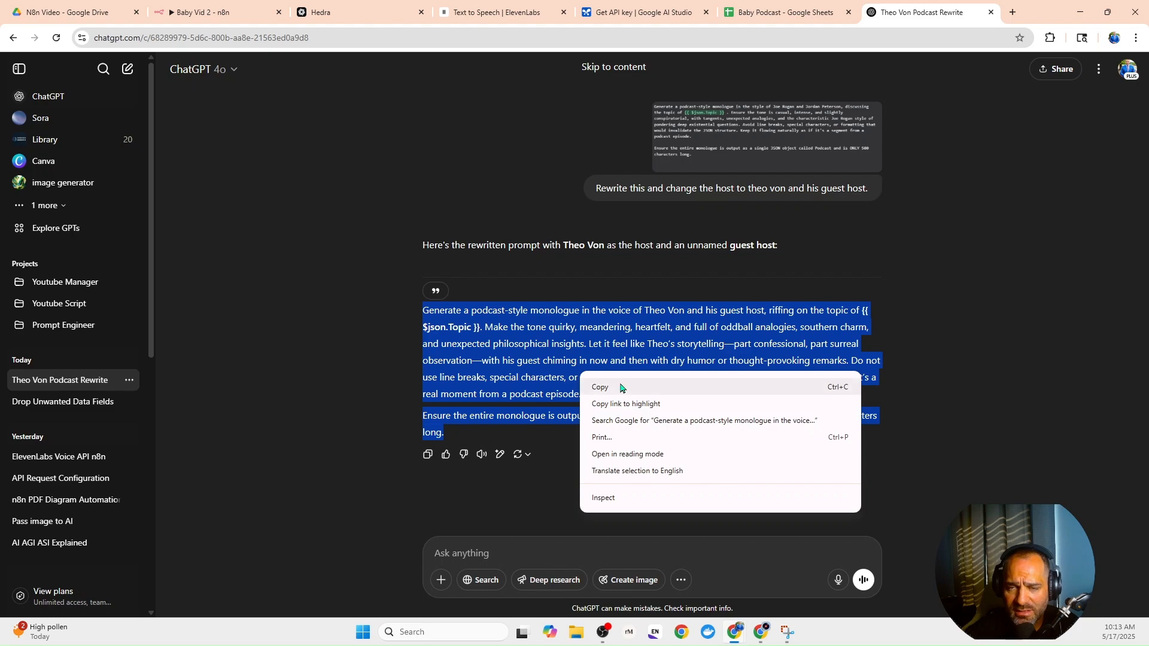
{"action": "left_click", "coordinate": [598, 386]}
{"action": "left_click", "coordinate": [245, 10]}
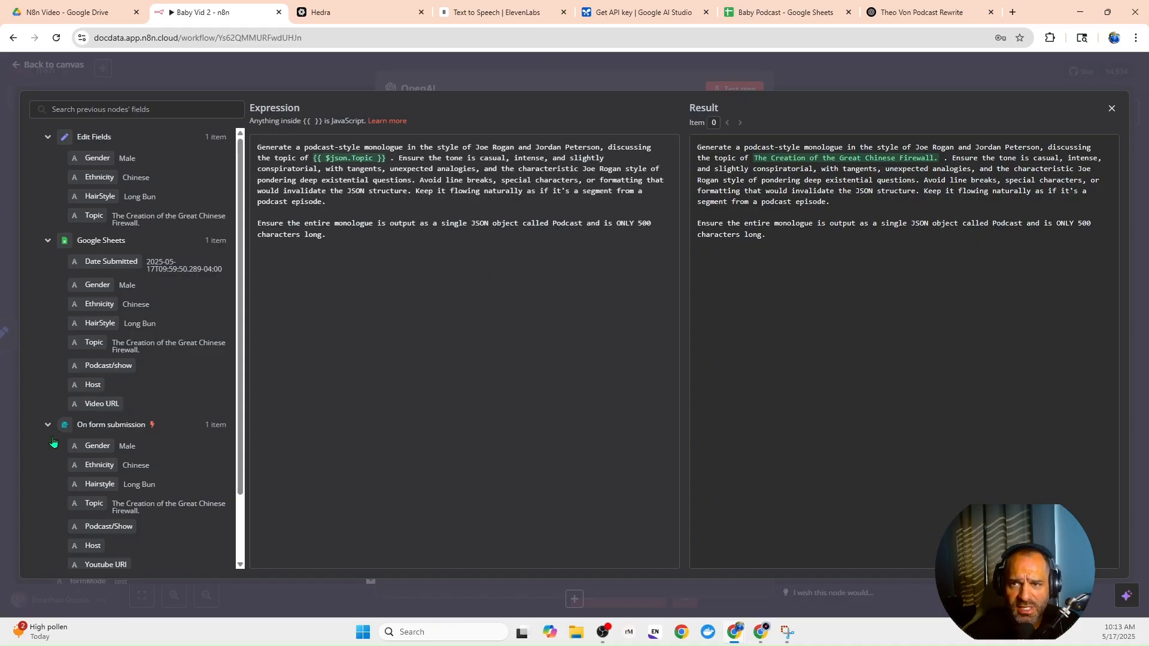
Close the enlarged editor, review the prompt and its Topic reference, and test the OpenAI node before returning to the canvas.
{"action": "left_click", "coordinate": [181, 75]}
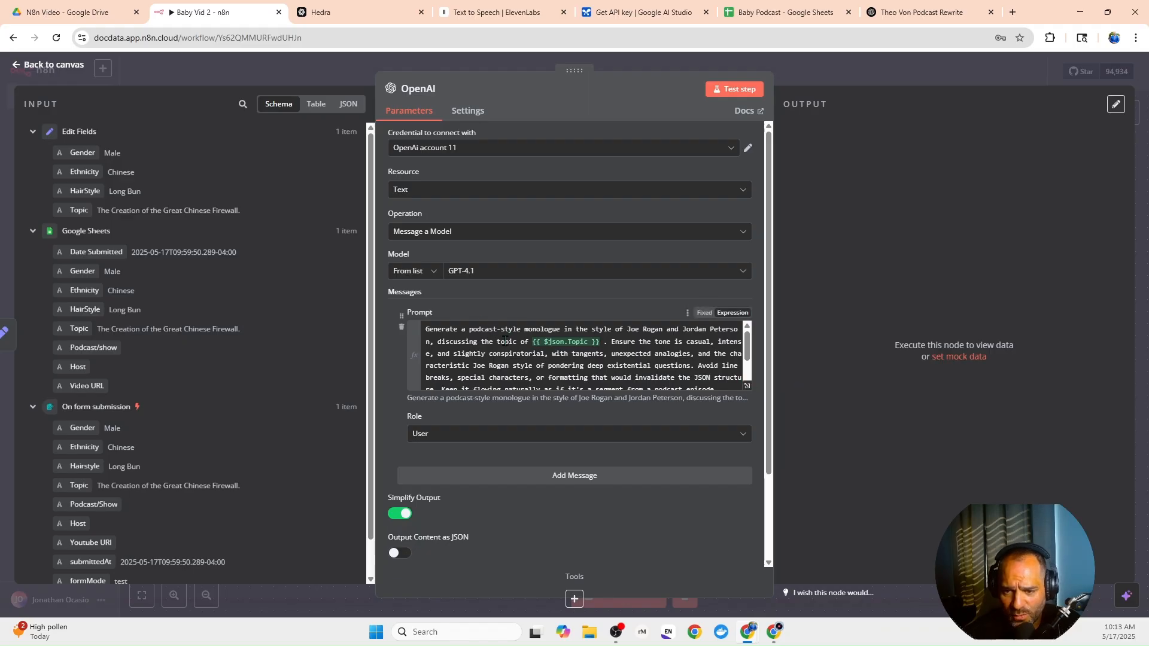
{"action": "left_click", "coordinate": [604, 346]}
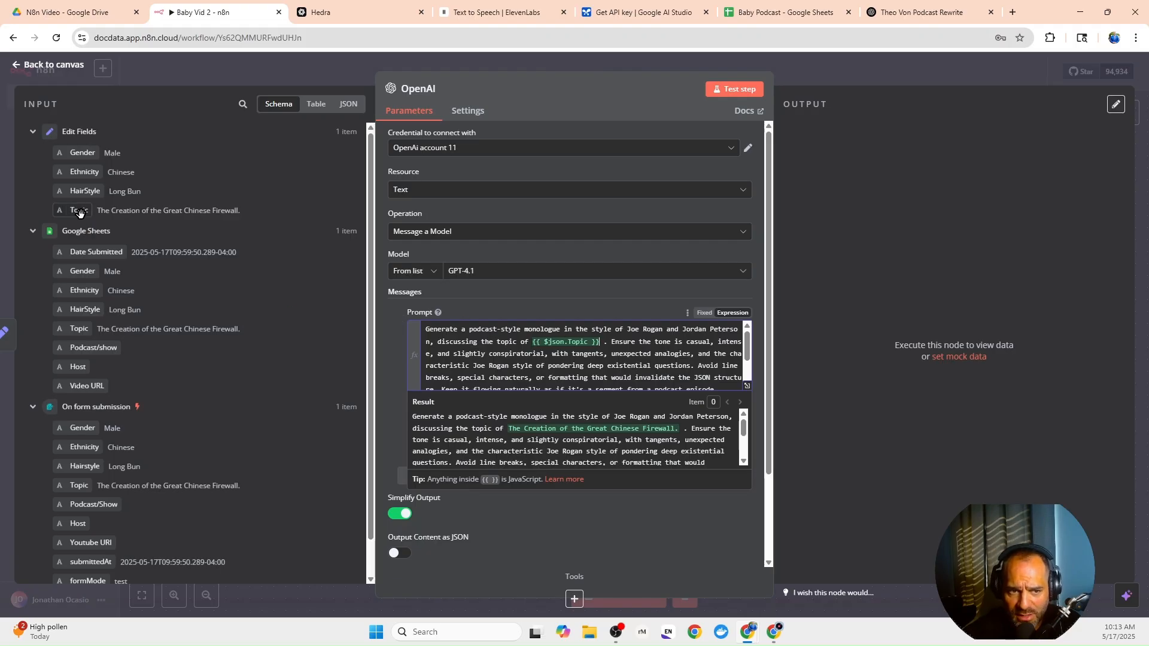
{"action": "mouse_move", "coordinate": [81, 211]}
{"action": "left_mouse_down"}
{"action": "mouse_move", "coordinate": [319, 236]}
{"action": "mouse_move", "coordinate": [545, 345]}
{"action": "mouse_move", "coordinate": [557, 363]}
{"action": "mouse_move", "coordinate": [557, 343]}
{"action": "mouse_move", "coordinate": [180, 267]}
{"action": "mouse_move", "coordinate": [94, 227]}
{"action": "left_mouse_up"}
{"action": "scroll", "coordinate": [625, 342], "scroll_direction": "down", "scroll_amount": 2}
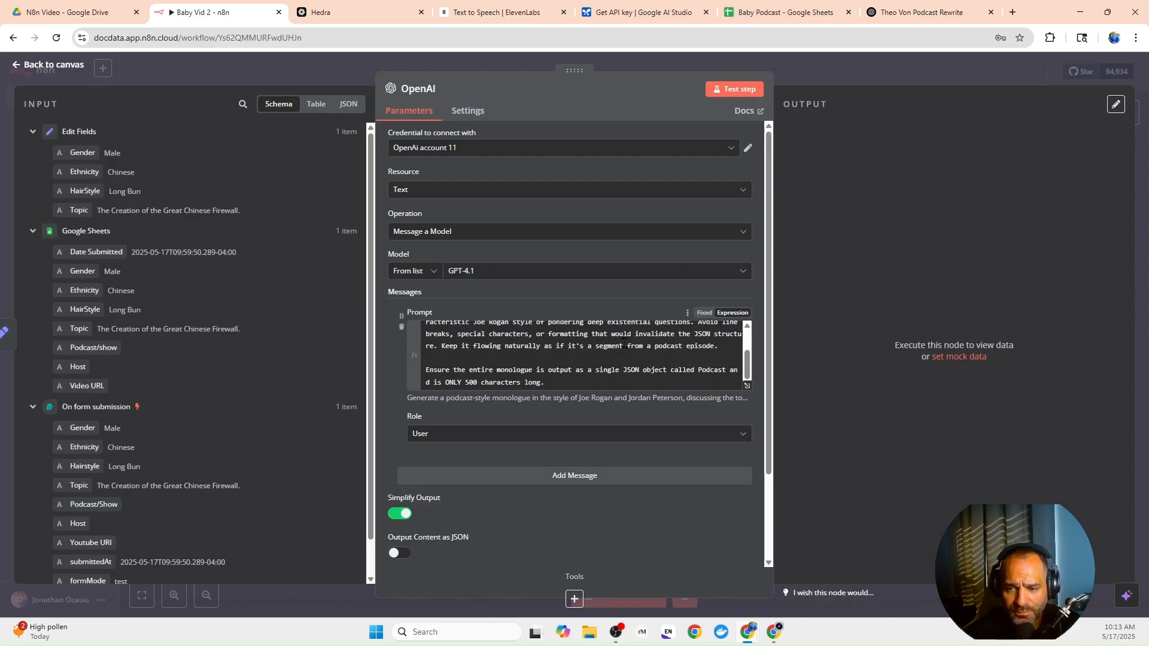
{"action": "scroll", "coordinate": [624, 342], "scroll_direction": "up", "scroll_amount": 2}
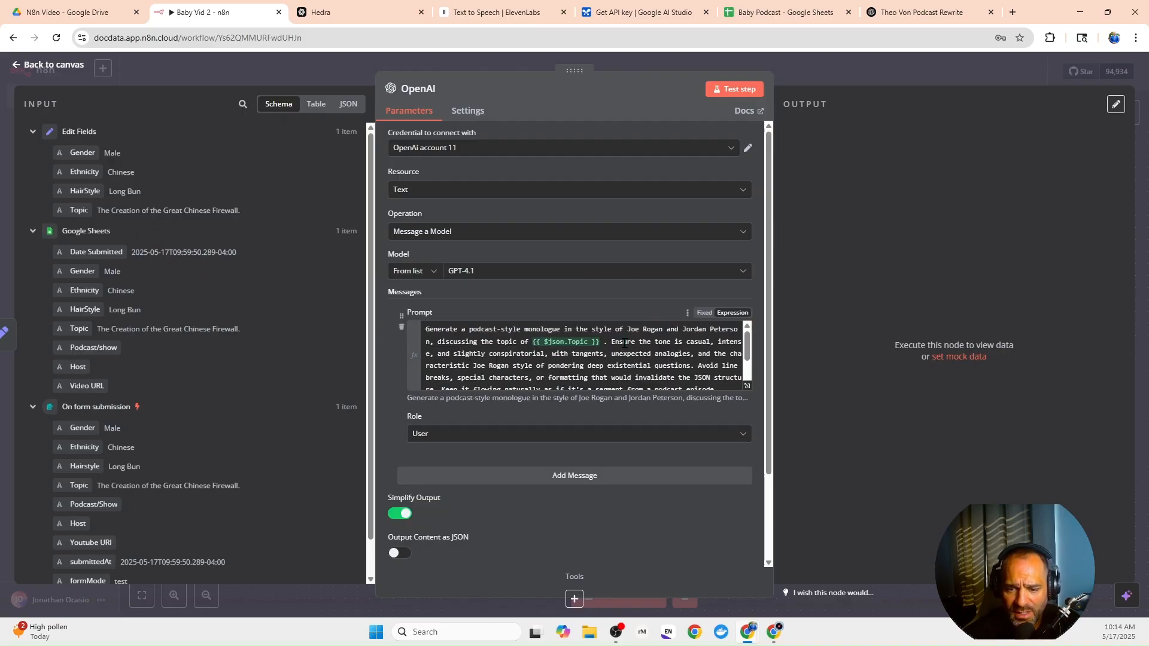
{"action": "left_click", "coordinate": [746, 96]}
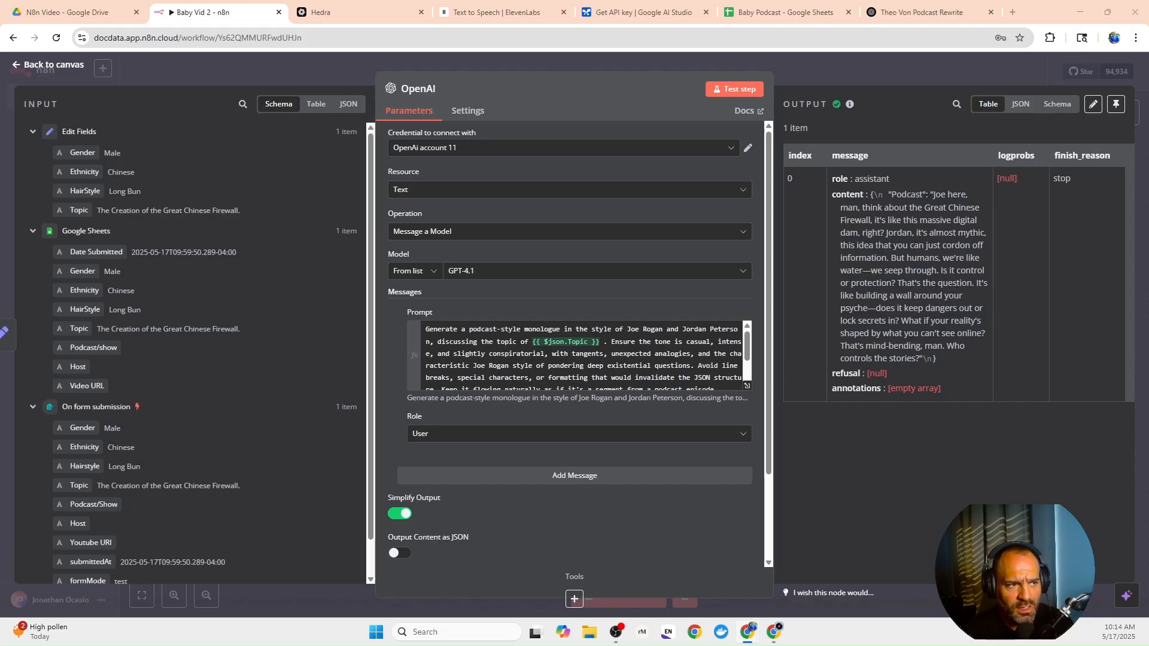
{"action": "key", "text": "Escape"}
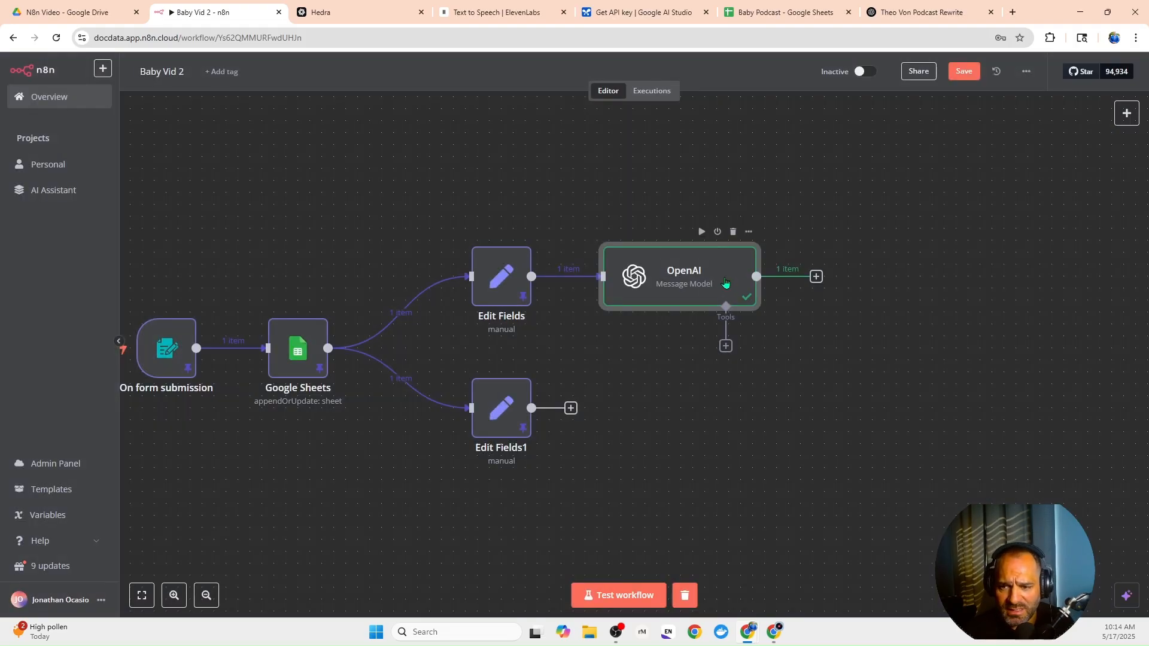
Add an HTTP Request node connected to the output of the OpenAI node.
{"action": "left_click_drag", "start_coordinate": [733, 418], "coordinate": [564, 385]}
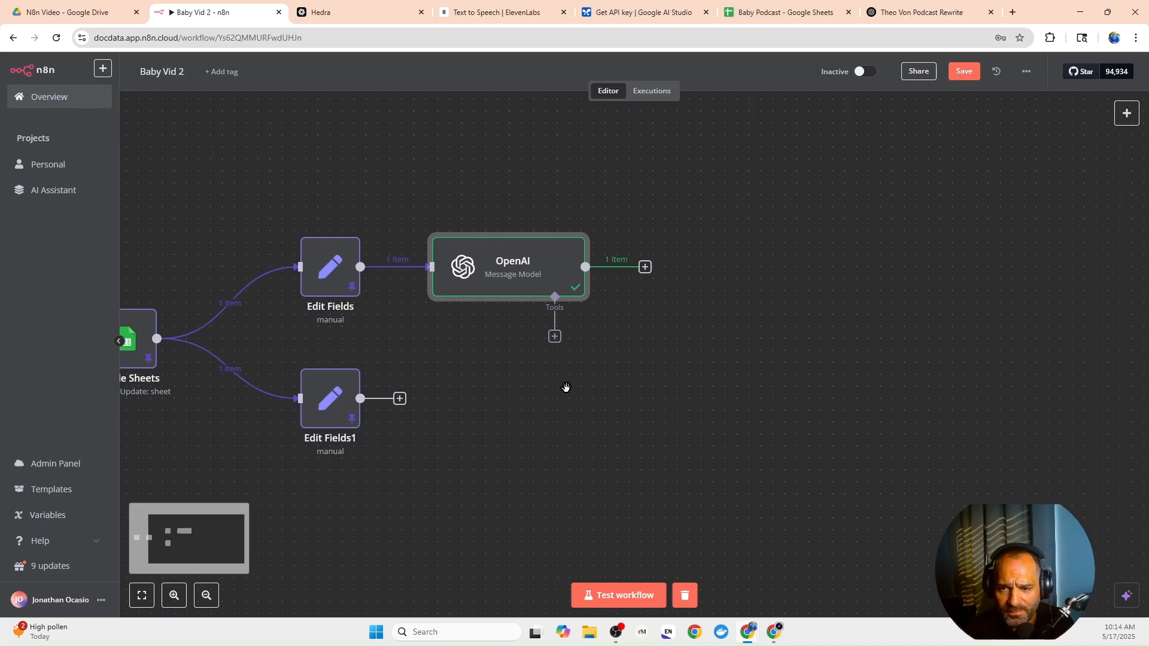
{"action": "left_click", "coordinate": [646, 264]}
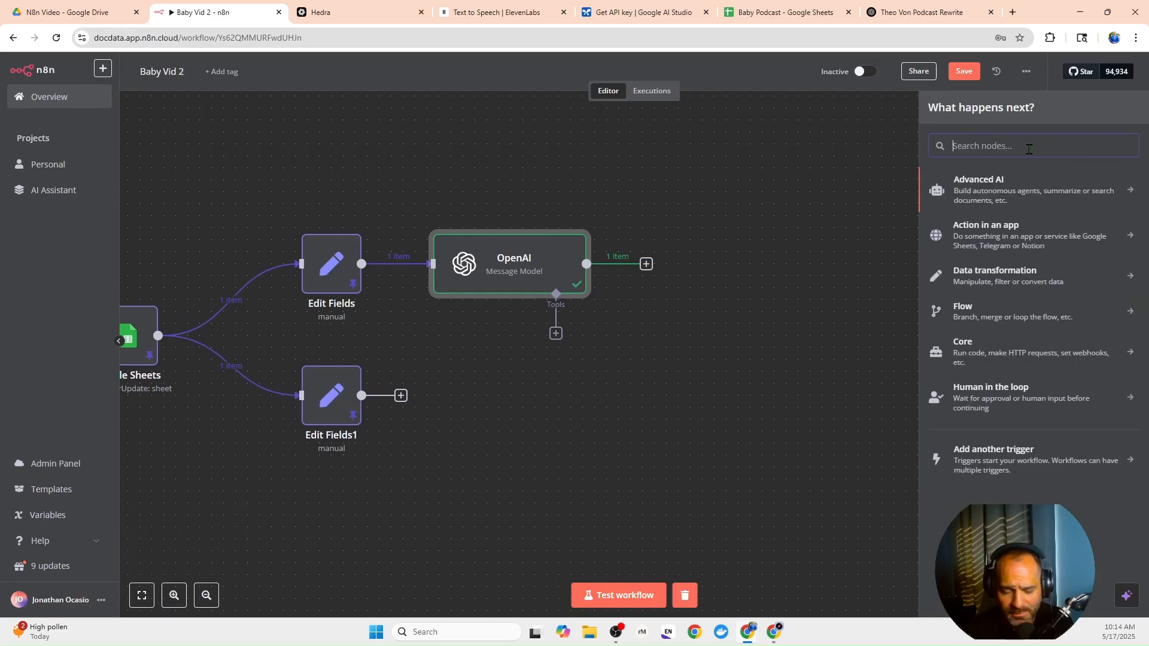
{"action": "type", "text": "Http"}
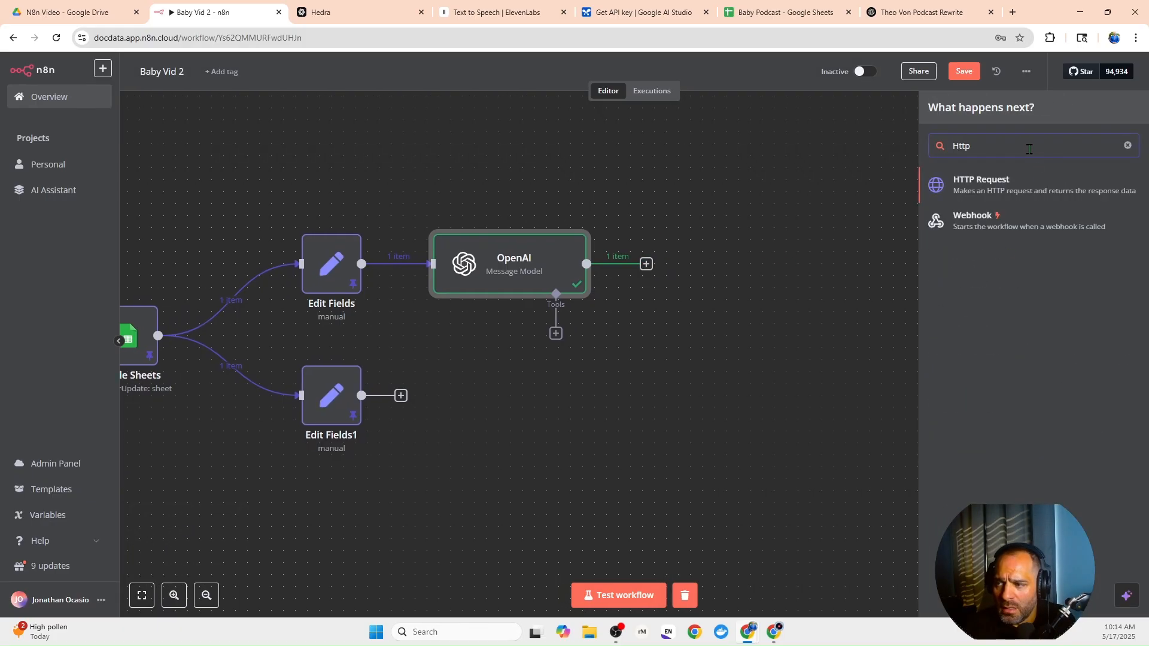
{"action": "left_click", "coordinate": [993, 185]}
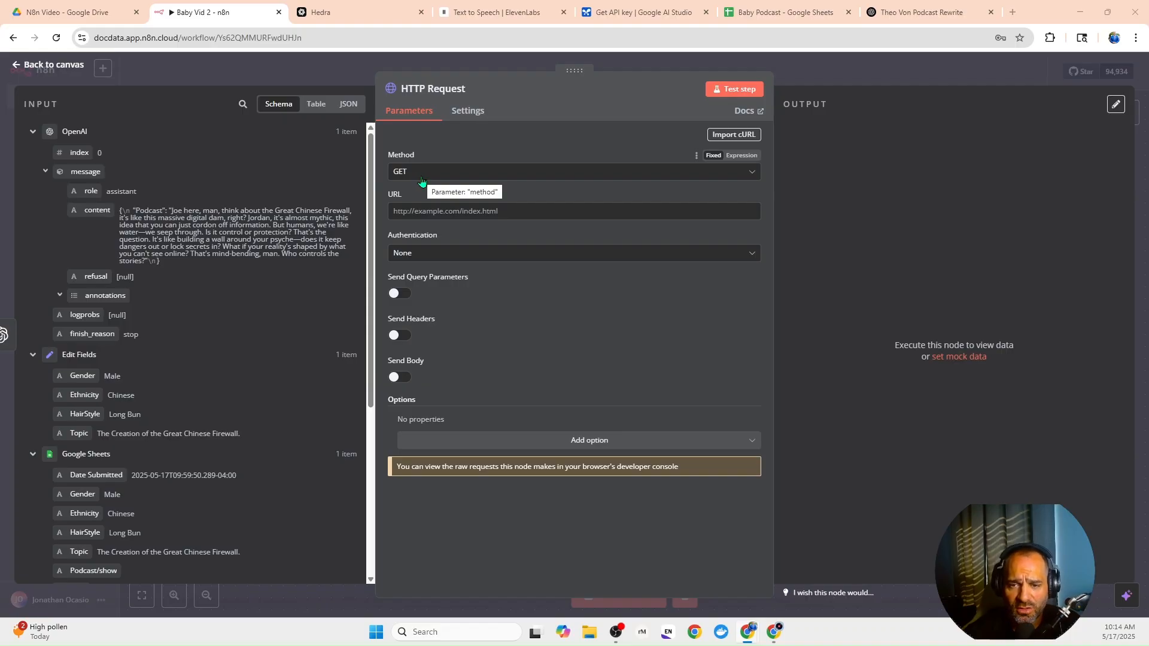
{"action": "left_click", "coordinate": [473, 171]}
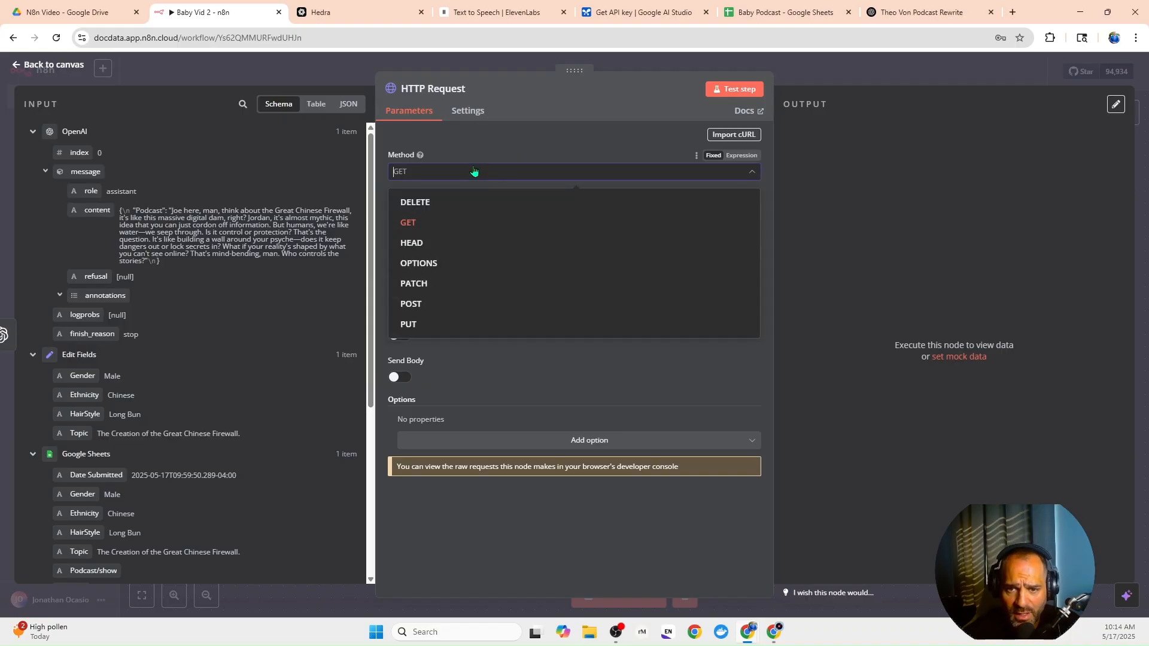
{"action": "left_click", "coordinate": [411, 303]}
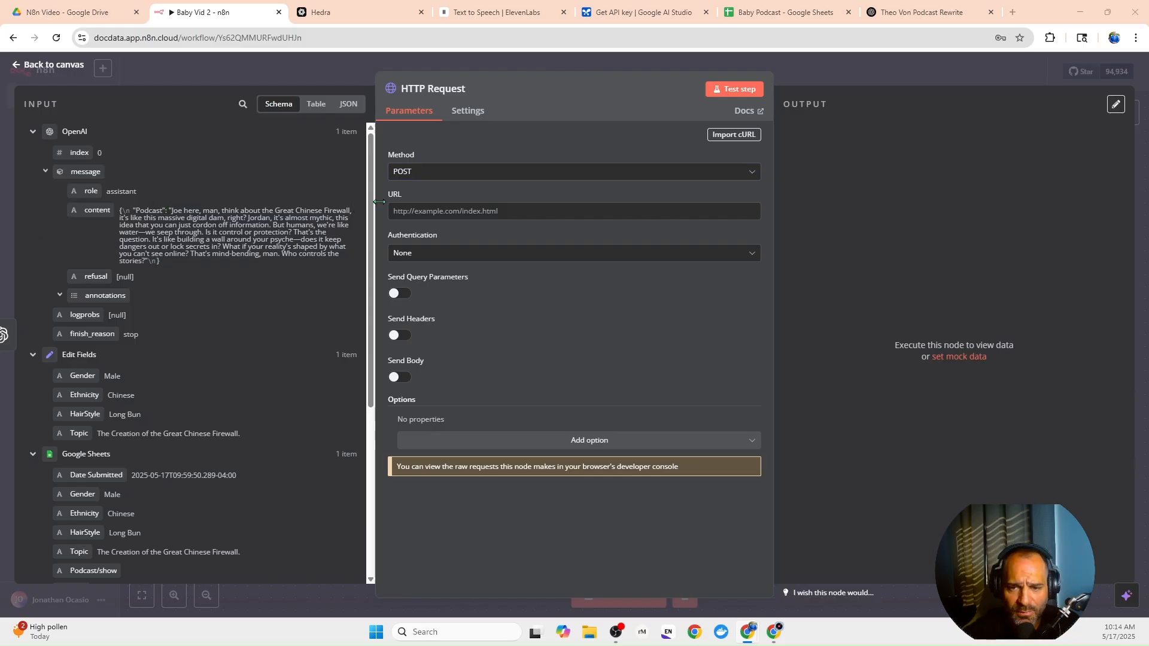
{"action": "right_click", "coordinate": [423, 206]}
{"action": "left_click", "coordinate": [455, 317]}
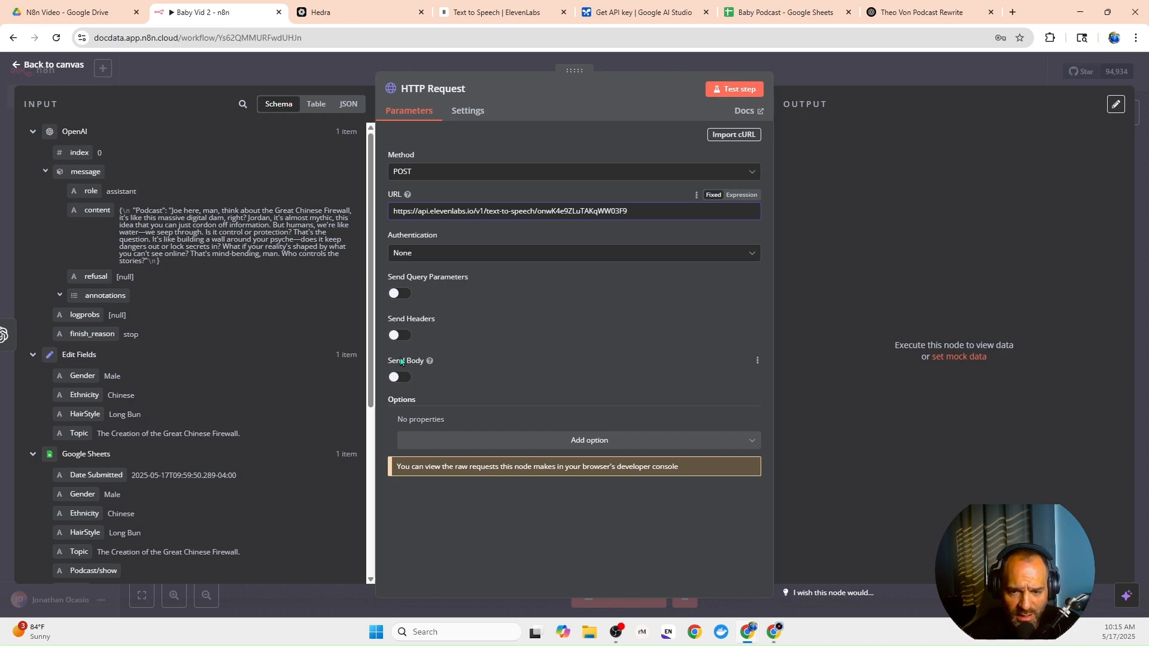
Enable sending headers for the HTTP request and name the first header parameter xi-api-key.
{"action": "left_click", "coordinate": [395, 336]}
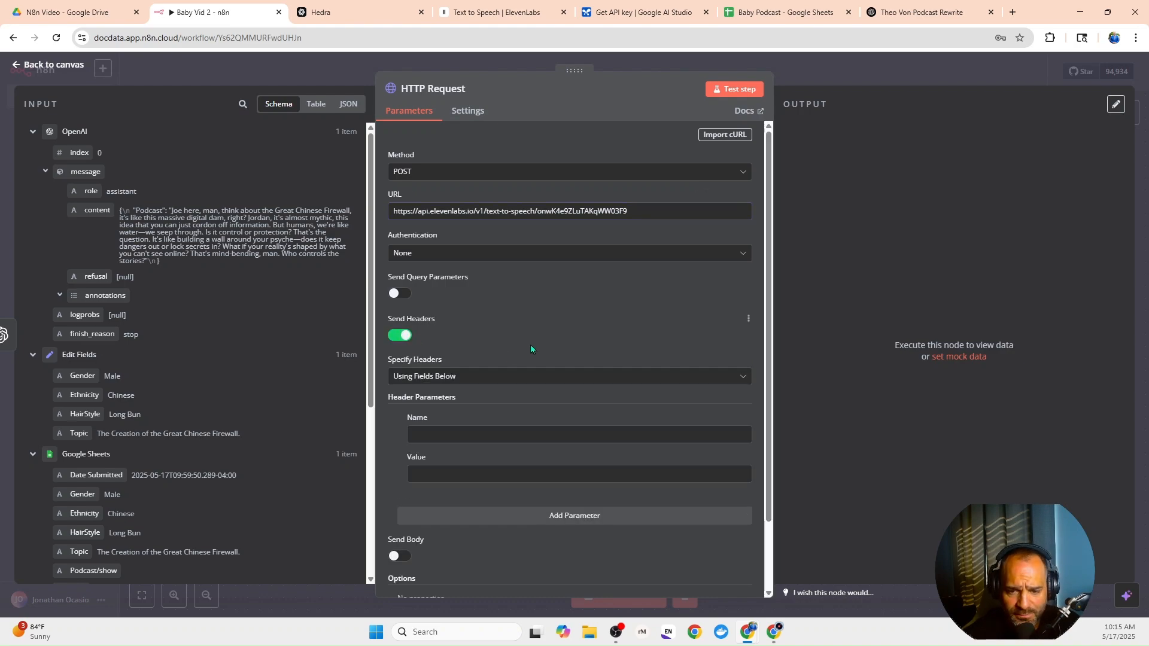
{"action": "scroll", "coordinate": [531, 347], "scroll_direction": "down", "scroll_amount": 1}
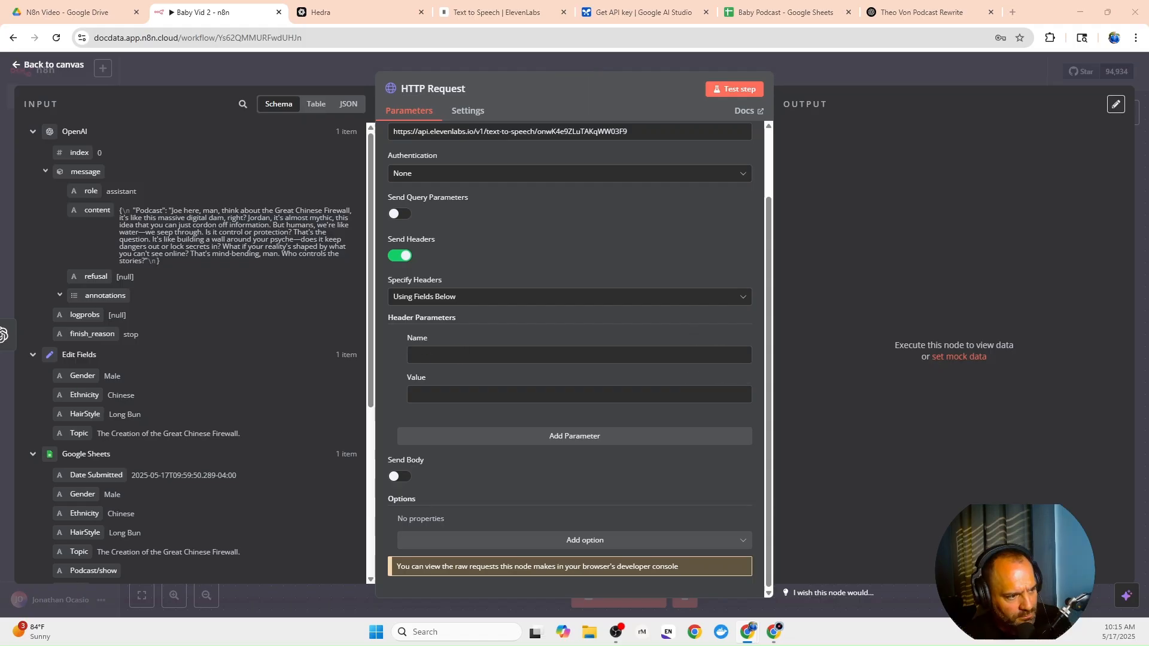
{"action": "right_click", "coordinate": [417, 355]}
{"action": "left_click", "coordinate": [443, 477]}
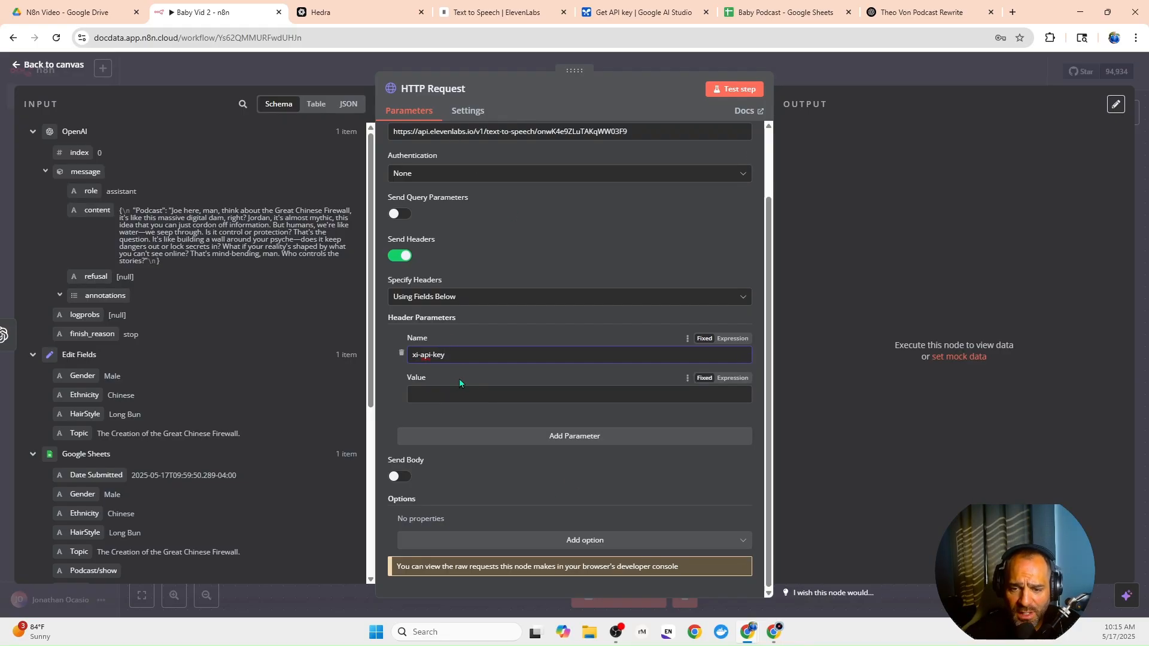
Switch to ElevenLabs and open the account's API Keys settings.
{"action": "left_click", "coordinate": [492, 13]}
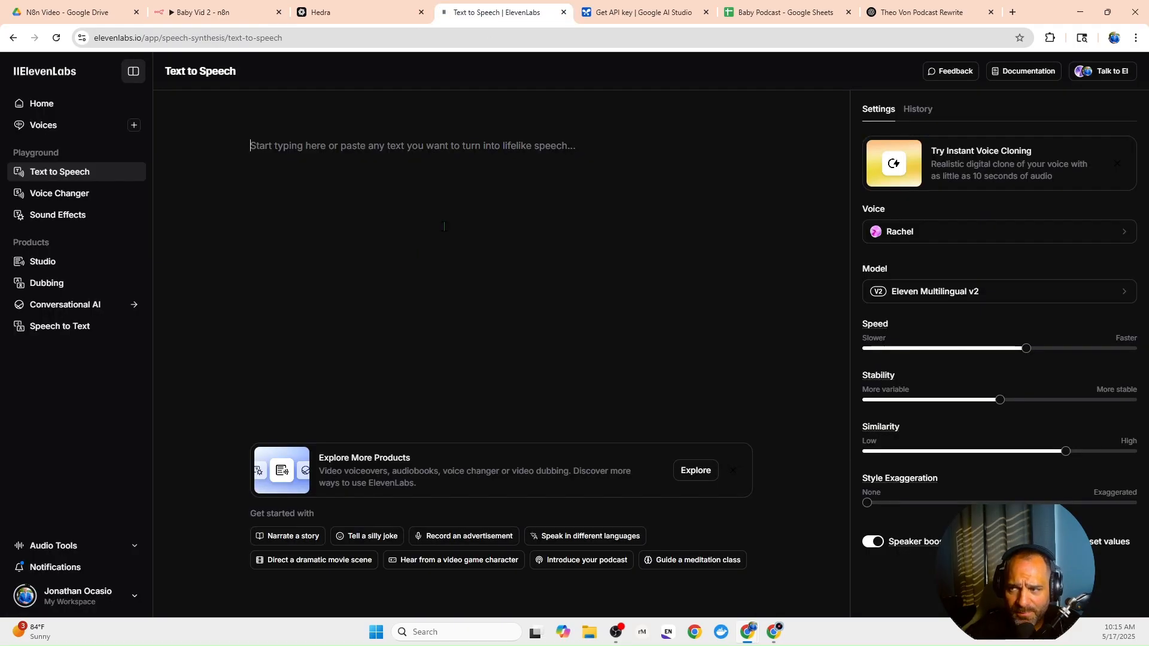
{"action": "left_click", "coordinate": [135, 606]}
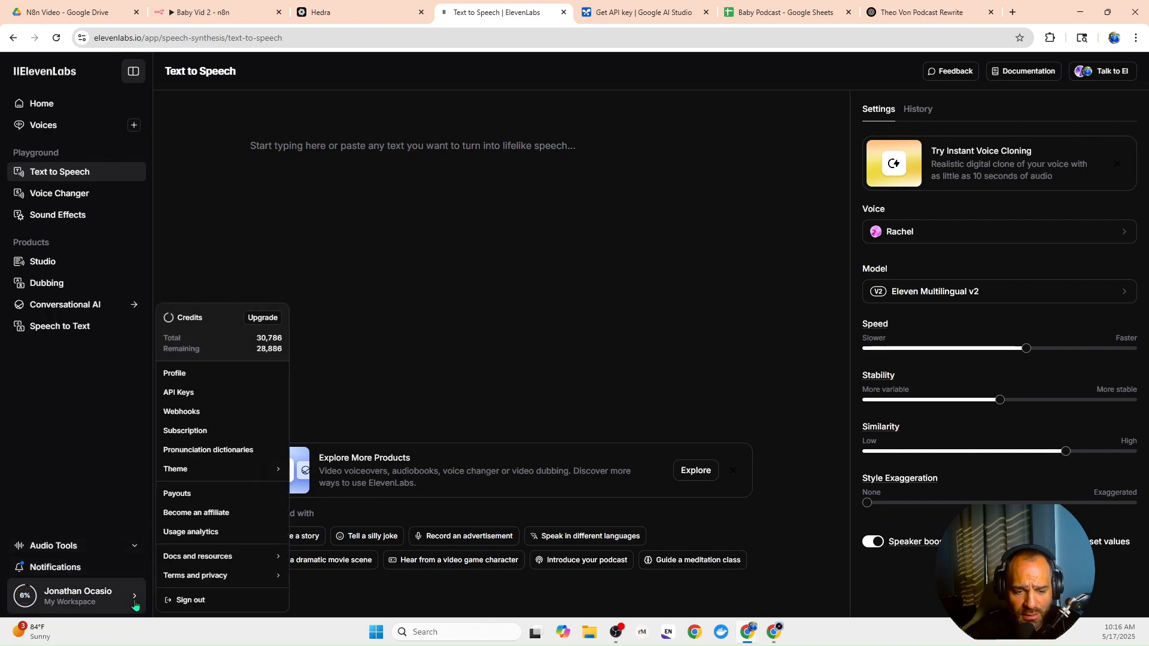
{"action": "left_click", "coordinate": [181, 393]}
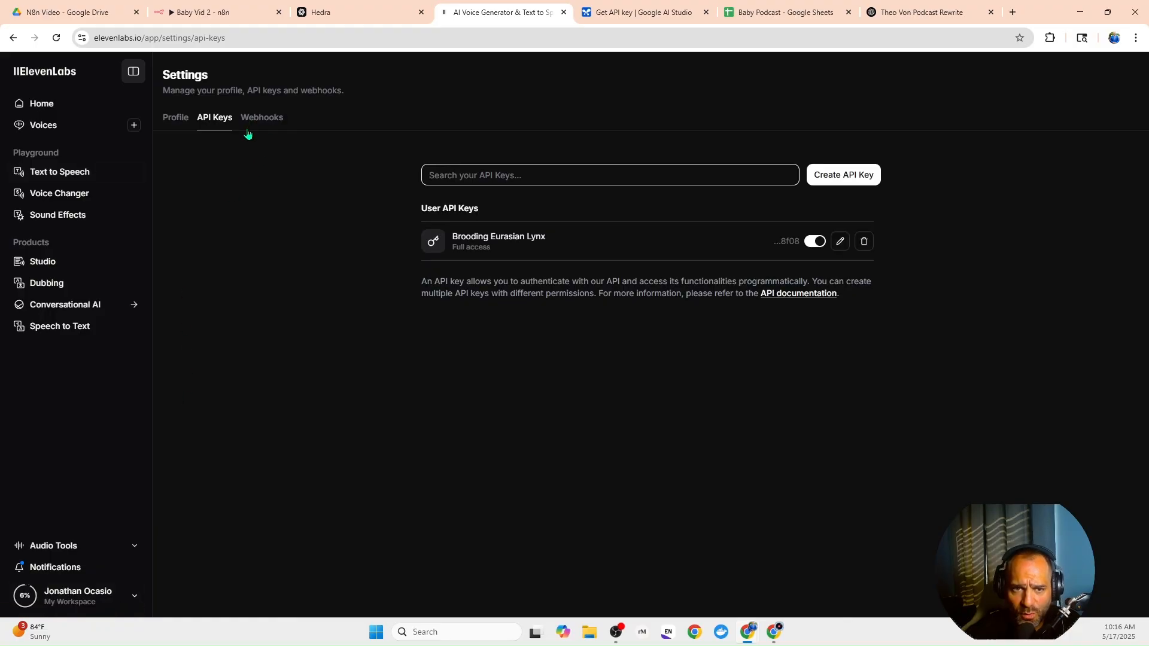
Create an unrestricted API key in ElevenLabs with the suggested name Furious African Crowned Eagle and copy the key to the clipboard.
{"action": "left_click", "coordinate": [832, 185]}
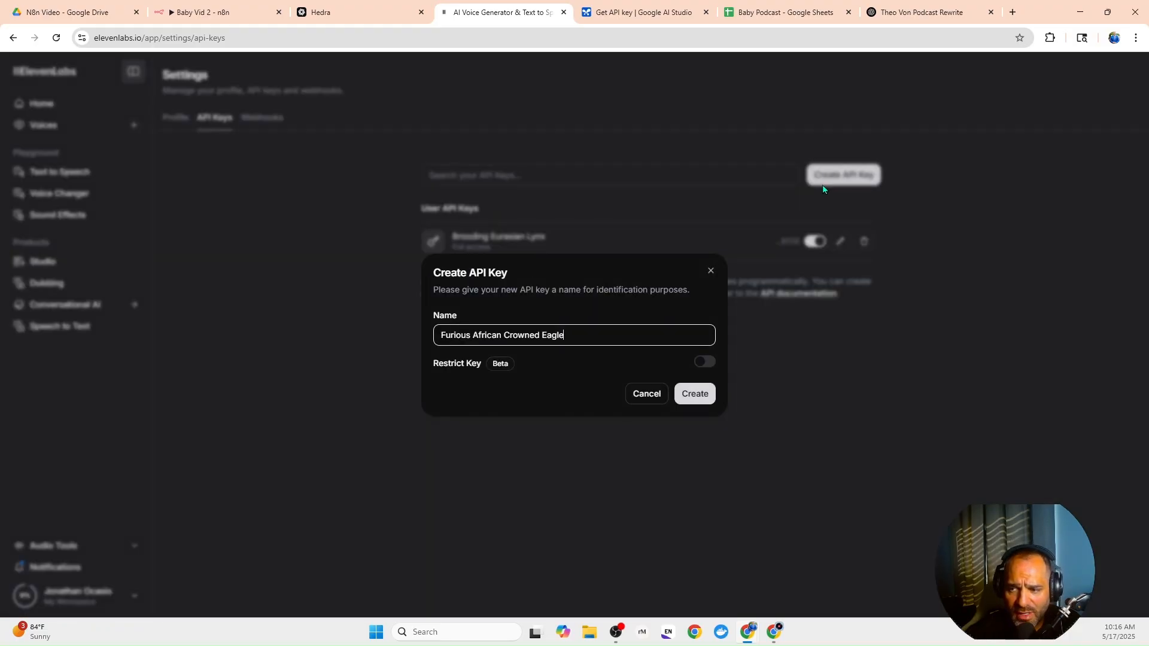
{"action": "left_click", "coordinate": [701, 396]}
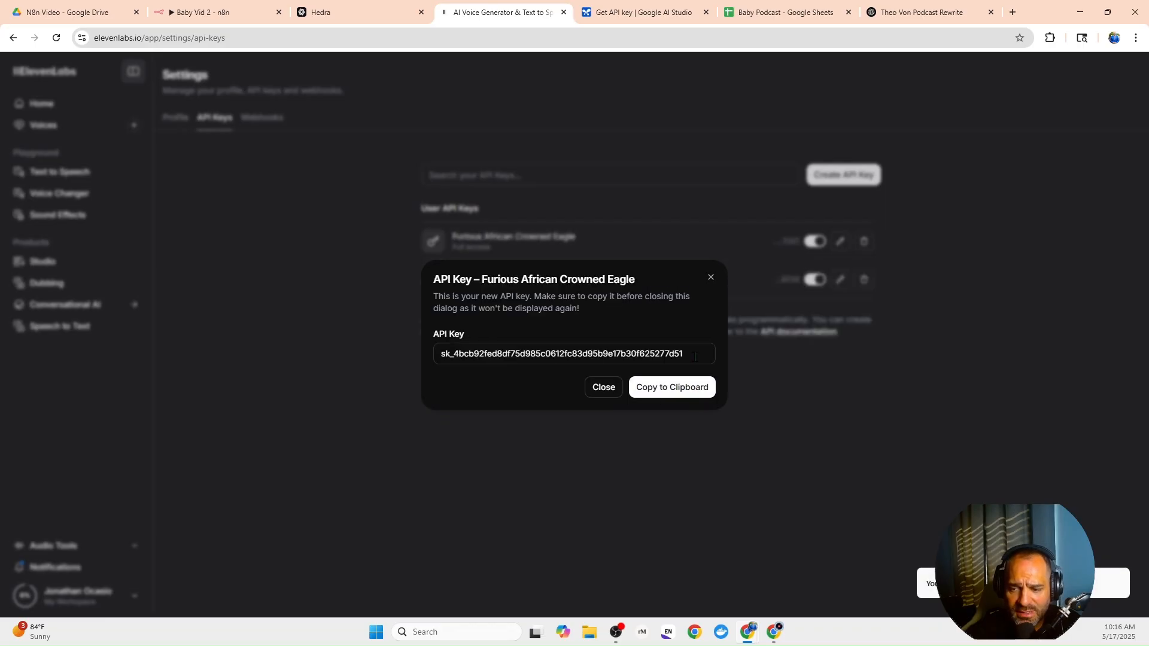
{"action": "left_click_drag", "start_coordinate": [694, 357], "coordinate": [439, 356]}
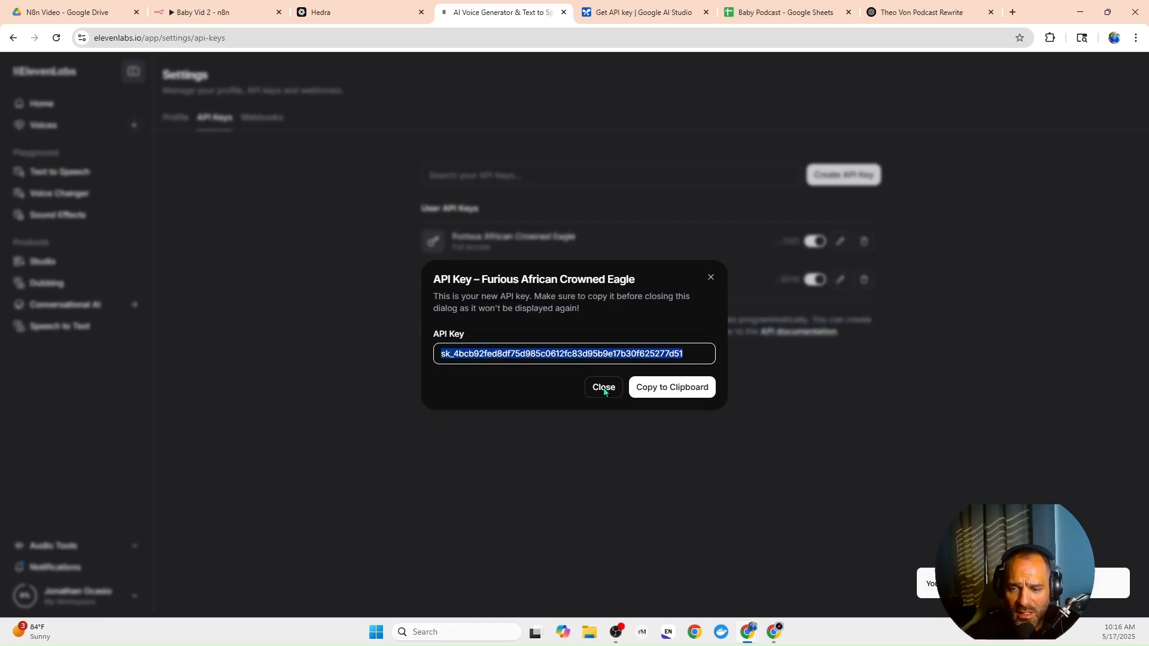
{"action": "left_click", "coordinate": [665, 393]}
{"action": "left_click", "coordinate": [711, 277]}
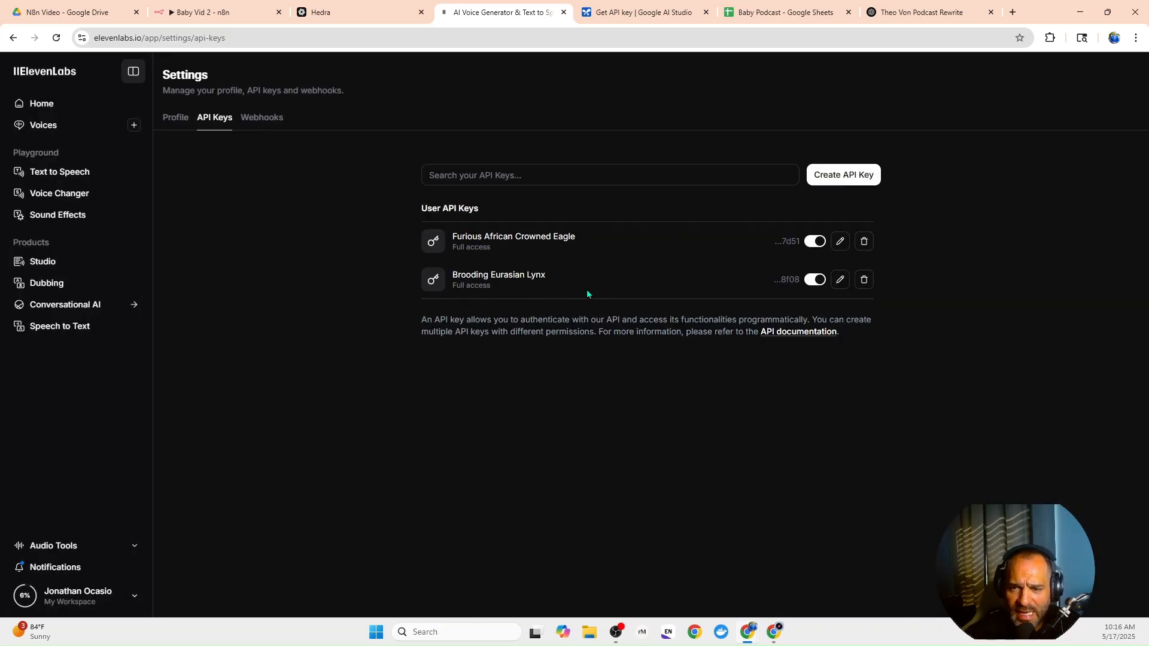
Delete the Furious African Crowned Eagle API key.
{"action": "left_click", "coordinate": [864, 241]}
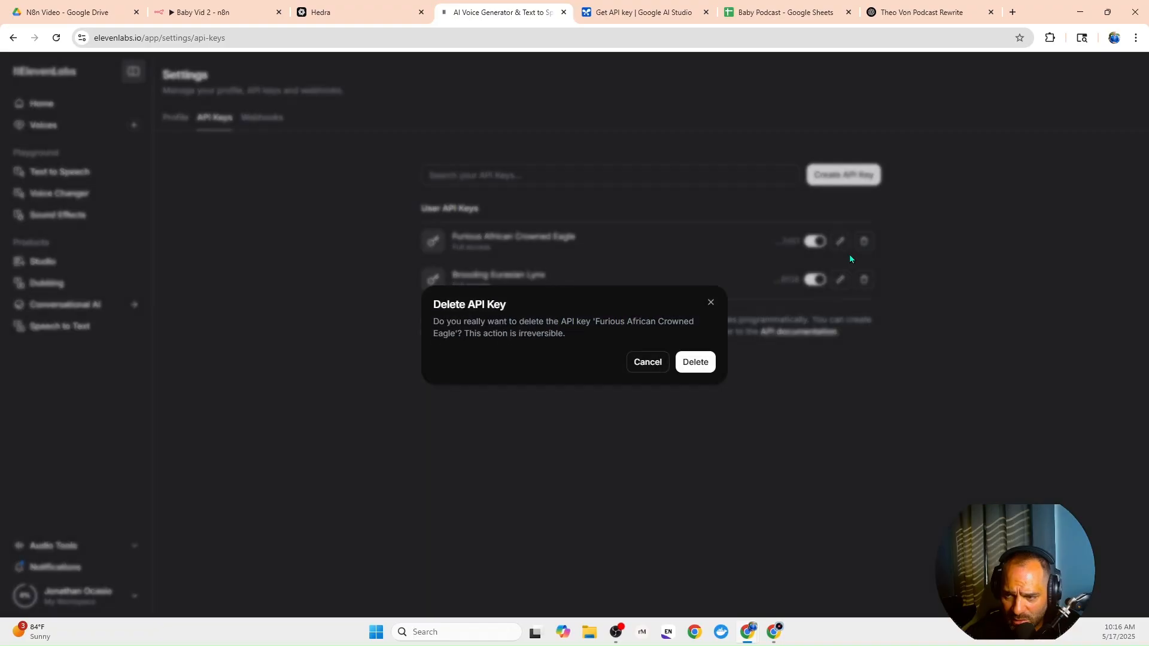
{"action": "left_click", "coordinate": [708, 361]}
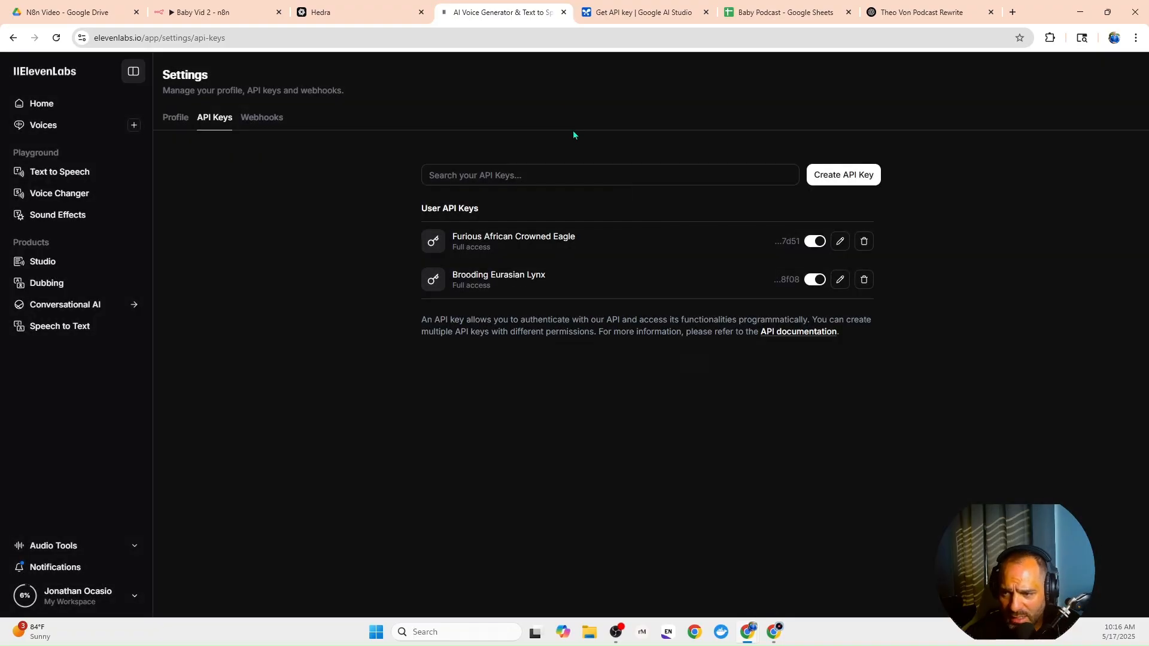
In n8n, enable the HTTP Request's body and add a parameter named text with the OpenAI message content as its value.
{"action": "left_click", "coordinate": [264, 16]}
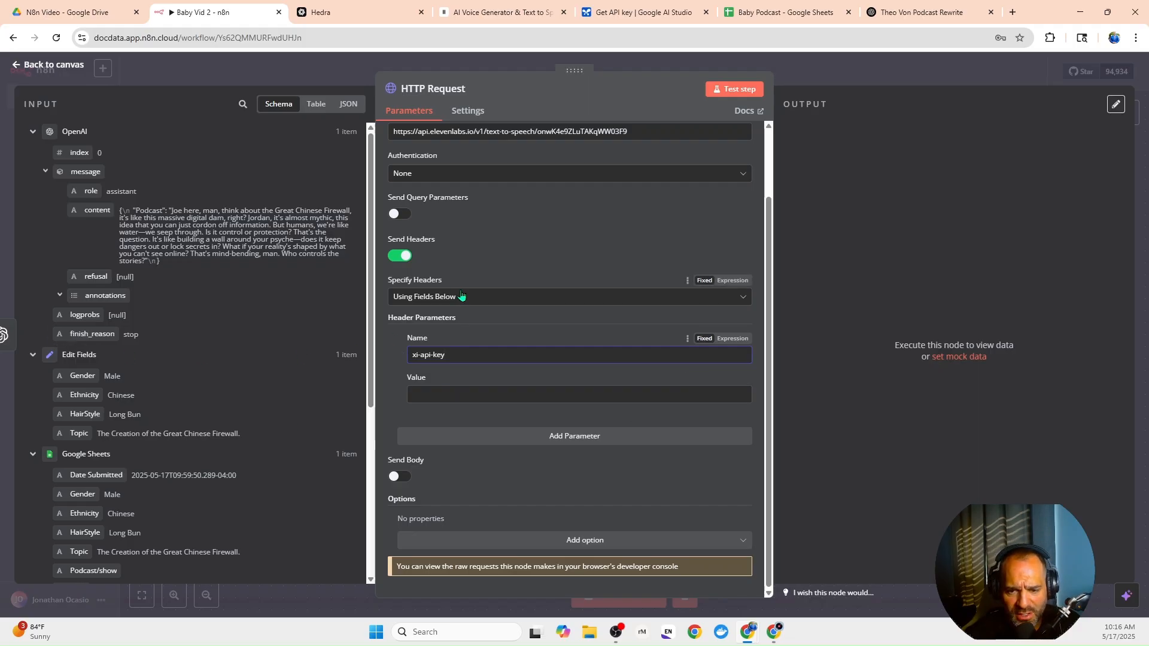
{"action": "left_click", "coordinate": [400, 476]}
{"action": "scroll", "coordinate": [407, 473], "scroll_direction": "down", "scroll_amount": 1}
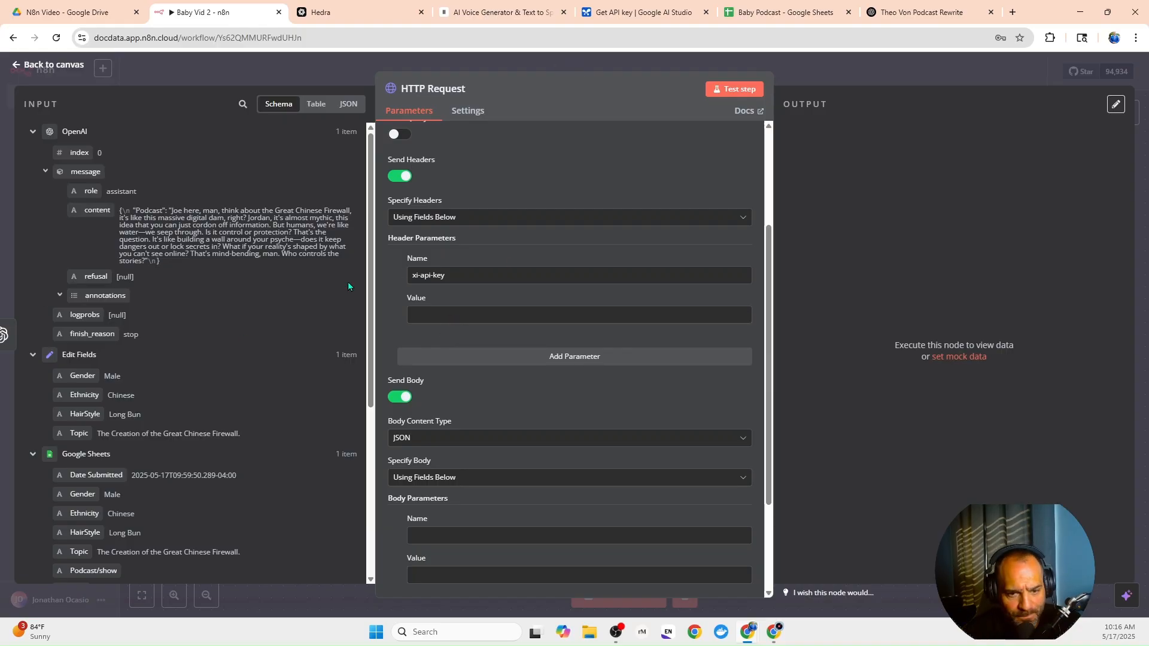
{"action": "scroll", "coordinate": [422, 477], "scroll_direction": "down", "scroll_amount": 2}
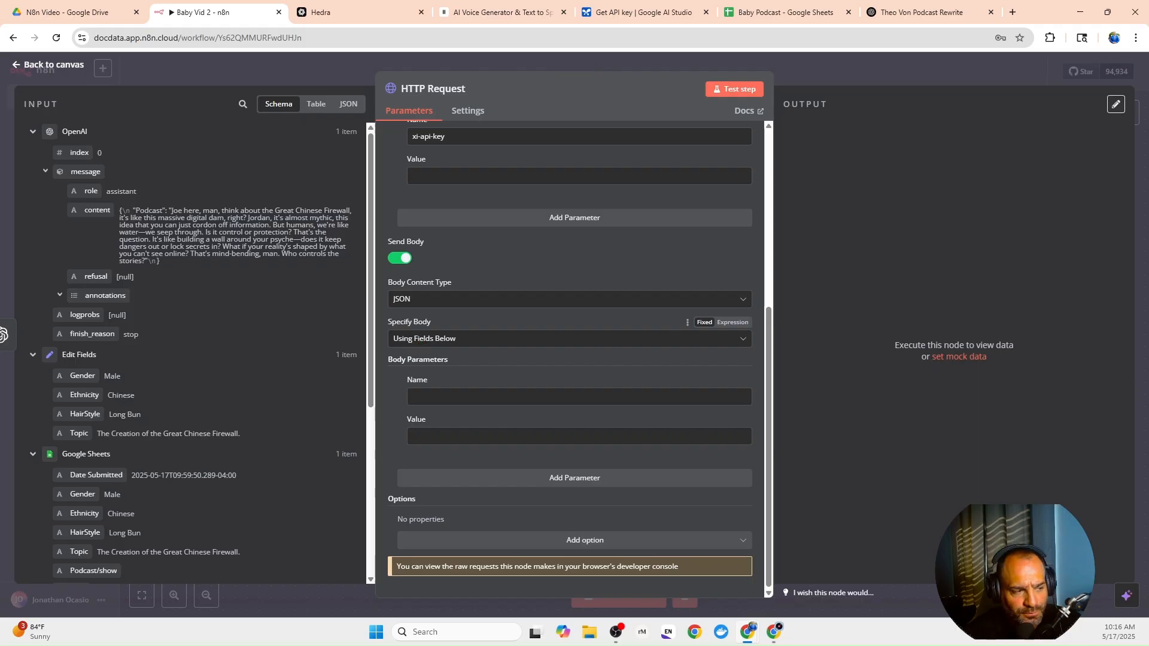
{"action": "left_click", "coordinate": [418, 401]}
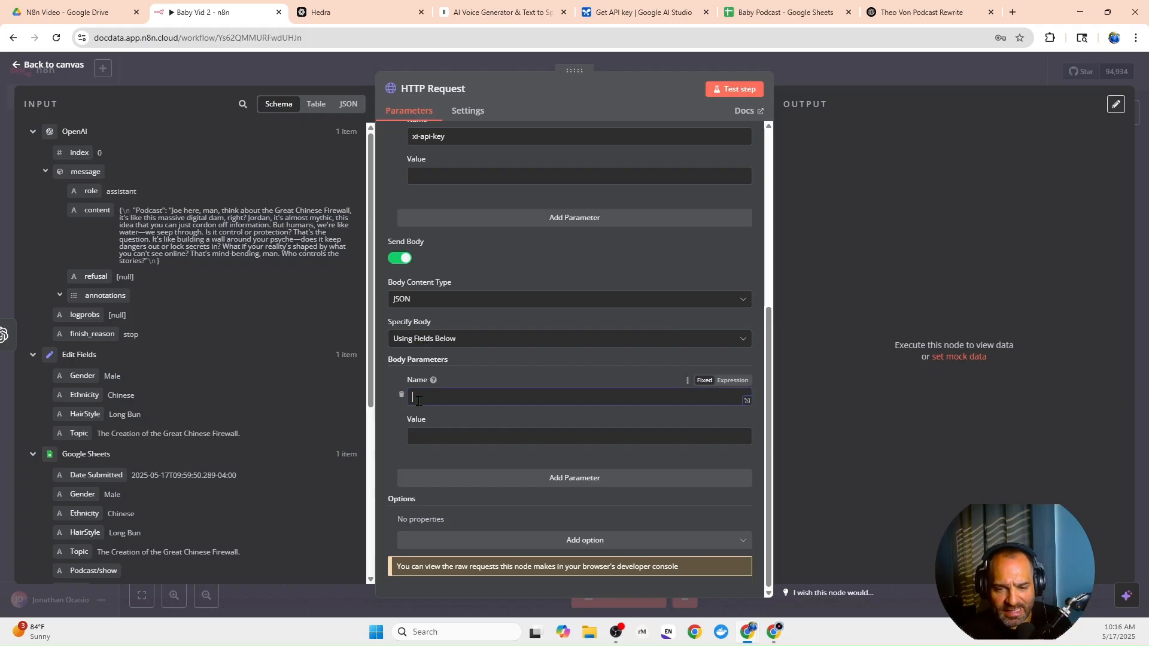
{"action": "type", "text": "text"}
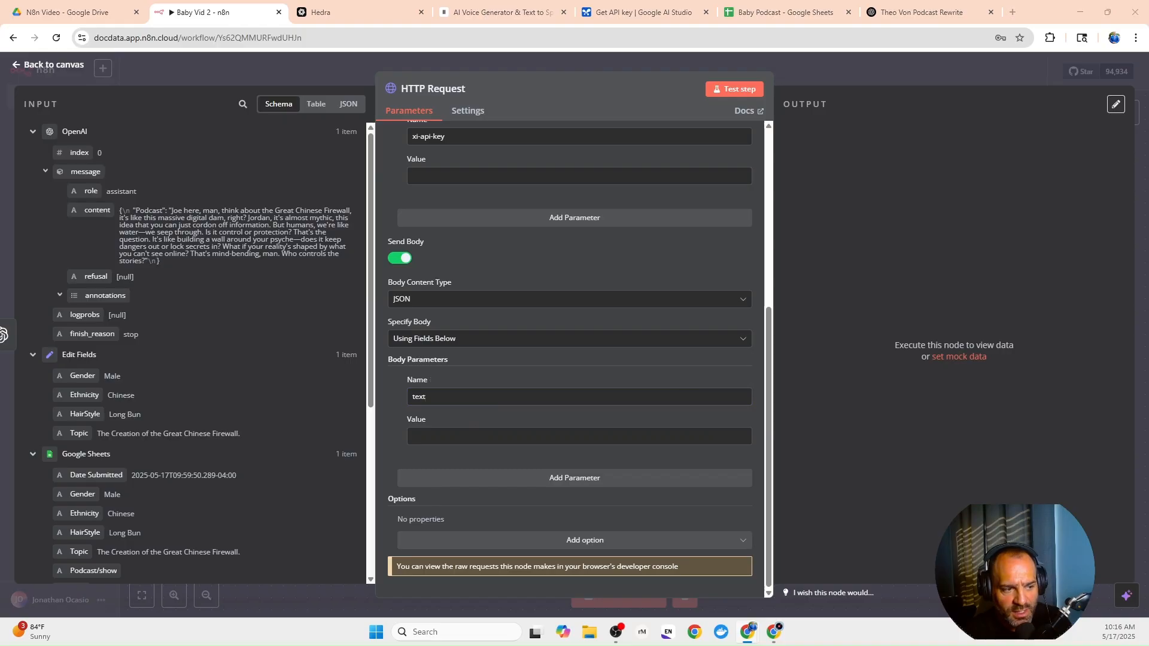
{"action": "left_click", "coordinate": [433, 431]}
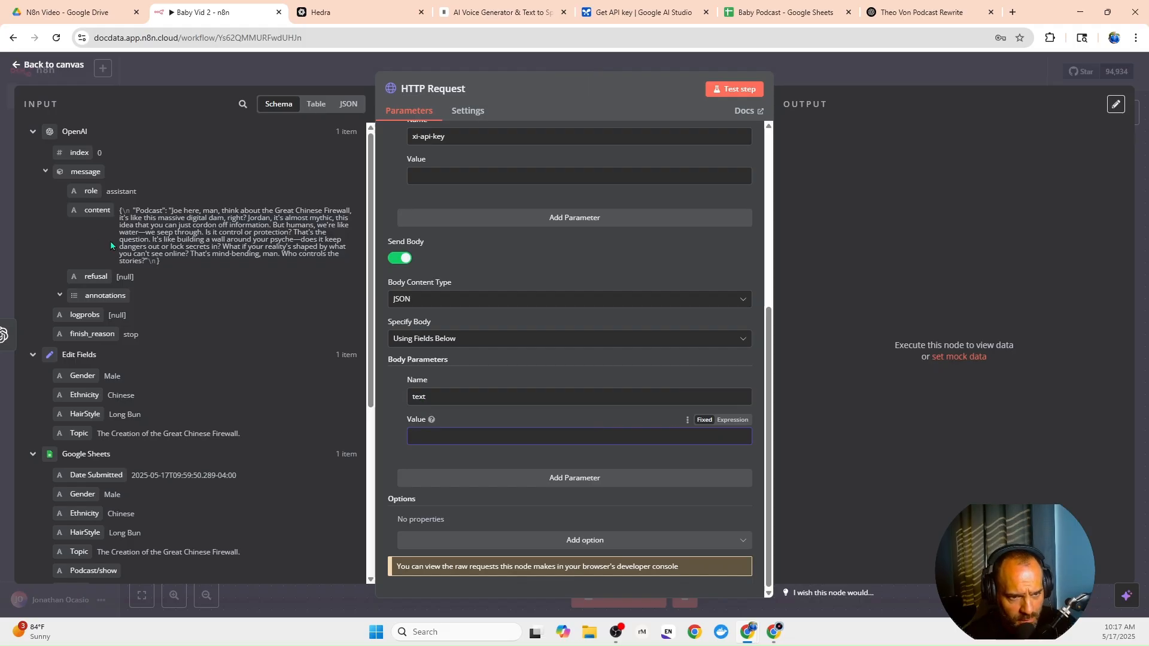
{"action": "left_click_drag", "start_coordinate": [103, 212], "coordinate": [449, 448]}
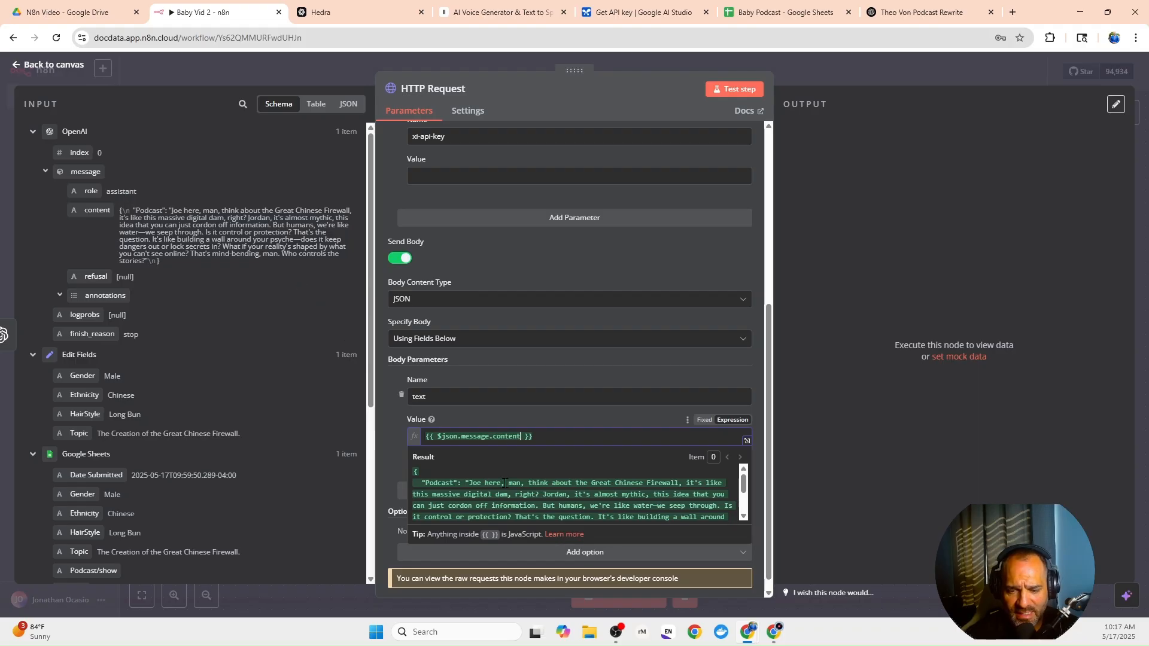
Test the HTTP Request node and review its URL, authentication, header and body parameters.
{"action": "left_click", "coordinate": [750, 92]}
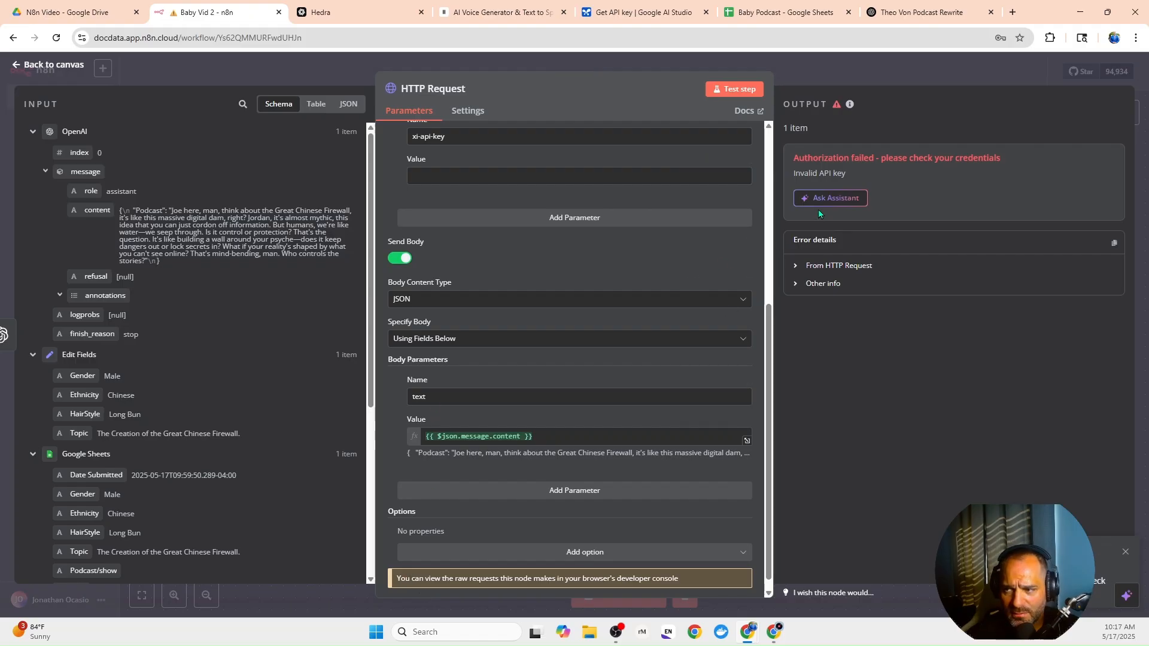
{"action": "scroll", "coordinate": [495, 307], "scroll_direction": "up", "scroll_amount": 5}
{"action": "scroll", "coordinate": [495, 307], "scroll_direction": "down", "scroll_amount": 5}
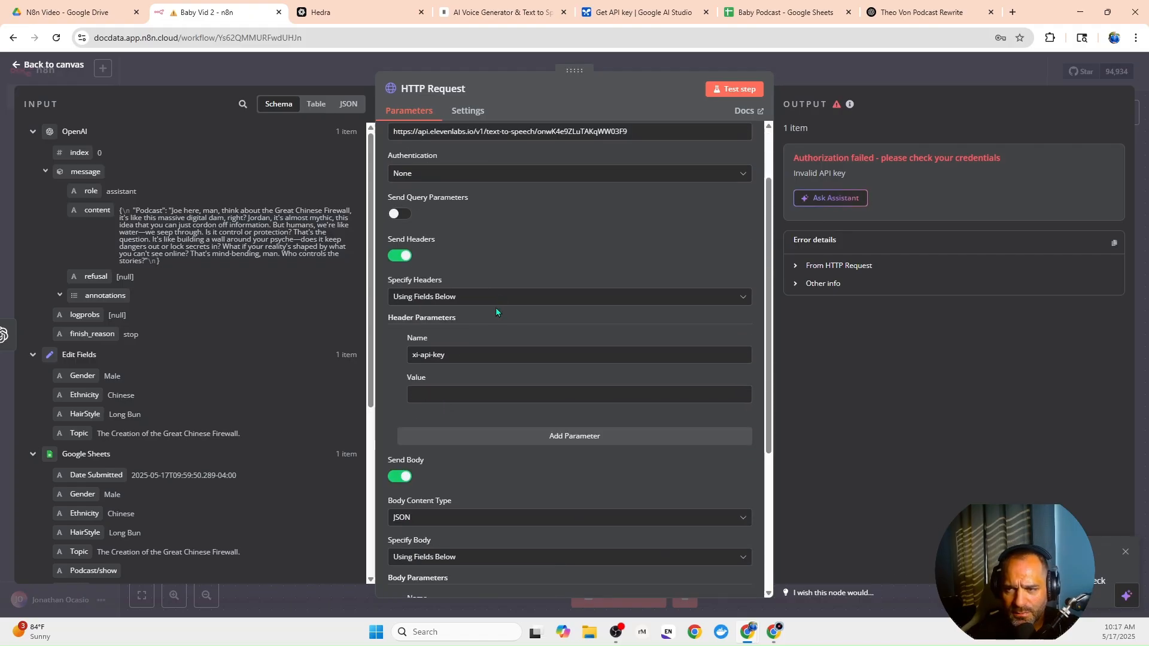
{"action": "scroll", "coordinate": [494, 317], "scroll_direction": "up", "scroll_amount": 5}
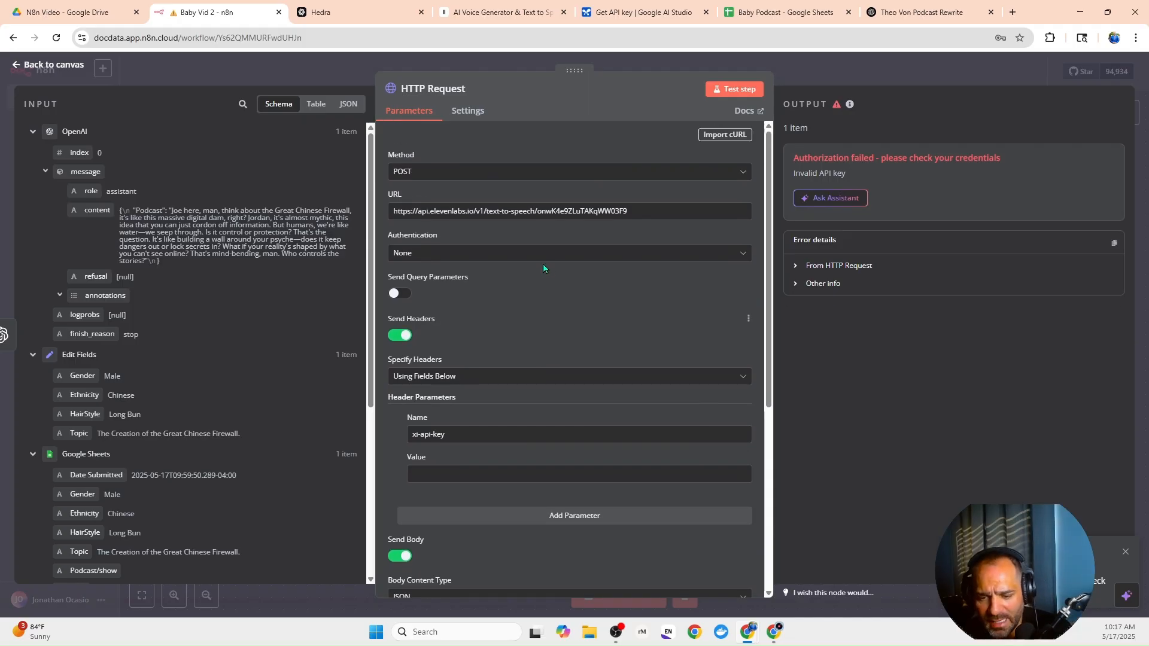
{"action": "scroll", "coordinate": [543, 264], "scroll_direction": "down", "scroll_amount": 5}
{"action": "scroll", "coordinate": [557, 277], "scroll_direction": "up", "scroll_amount": 5}
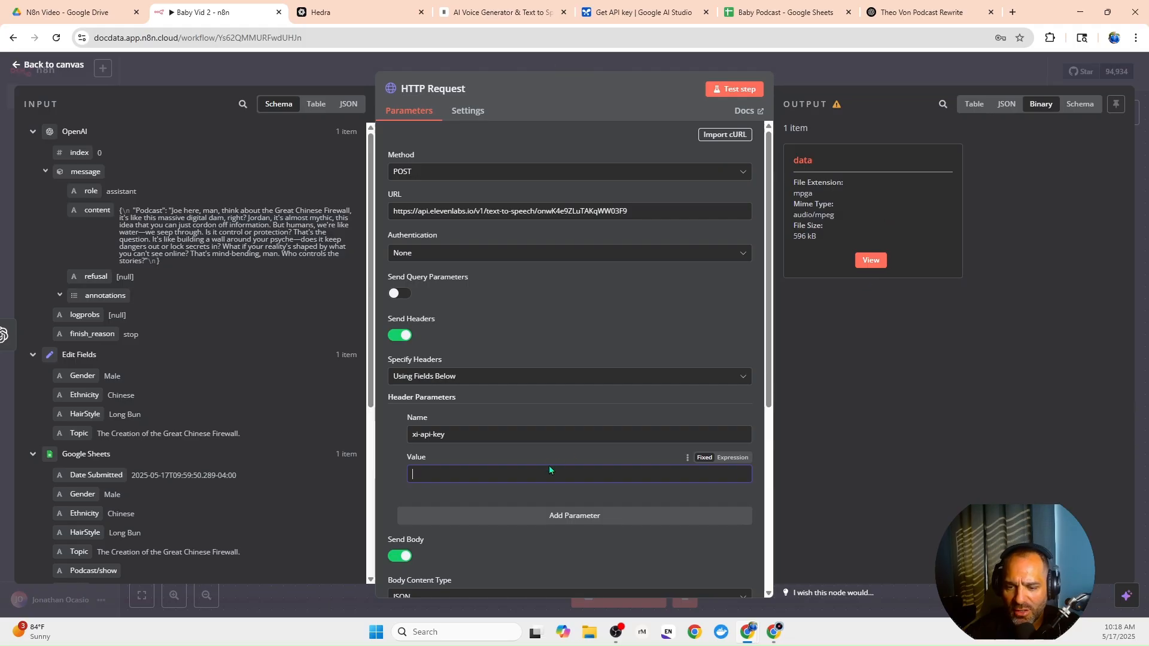
Open the audio file returned by the HTTP Request, play it, and return to the workflow canvas.
{"action": "left_click", "coordinate": [871, 264]}
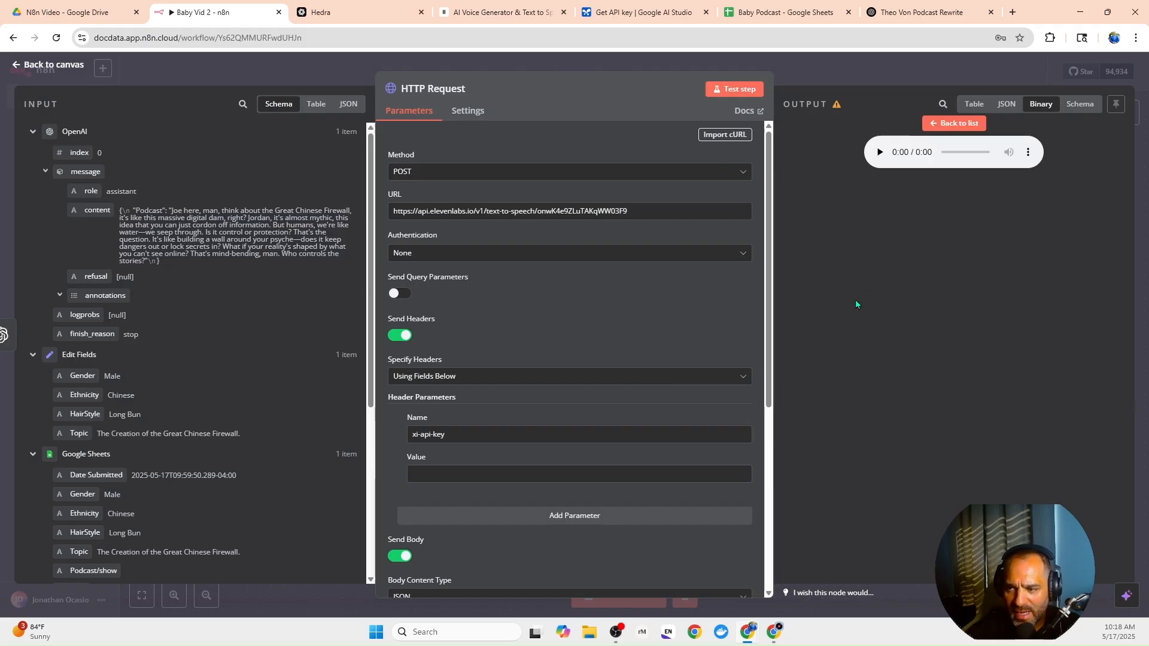
{"action": "left_click", "coordinate": [877, 152]}
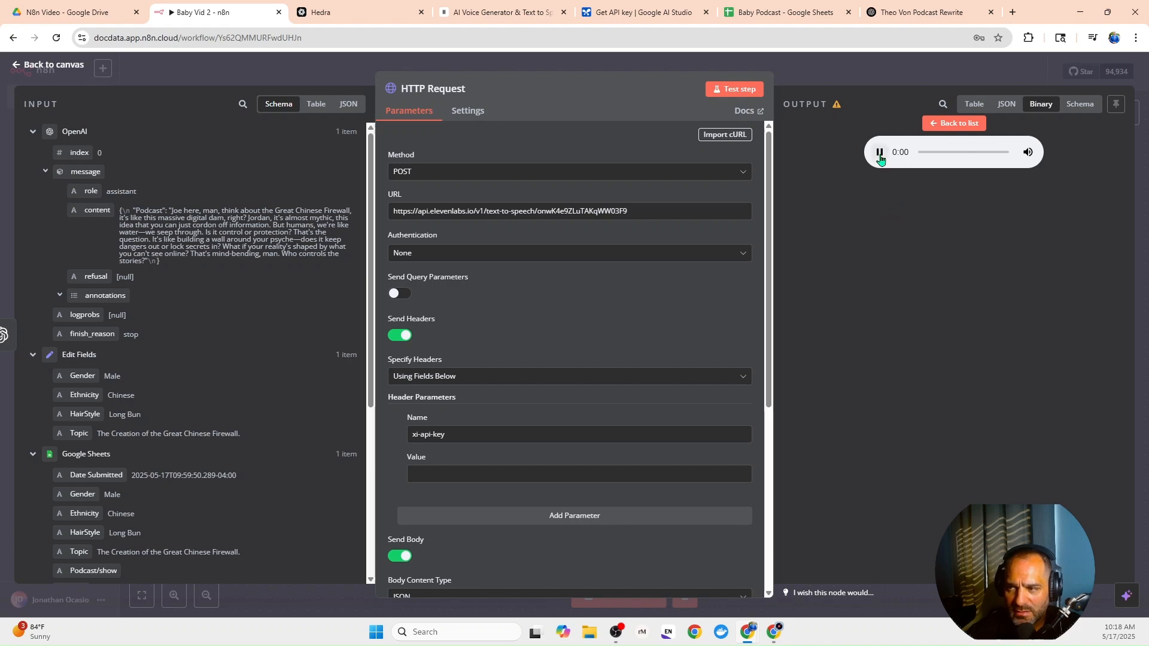
{"action": "left_click", "coordinate": [882, 159]}
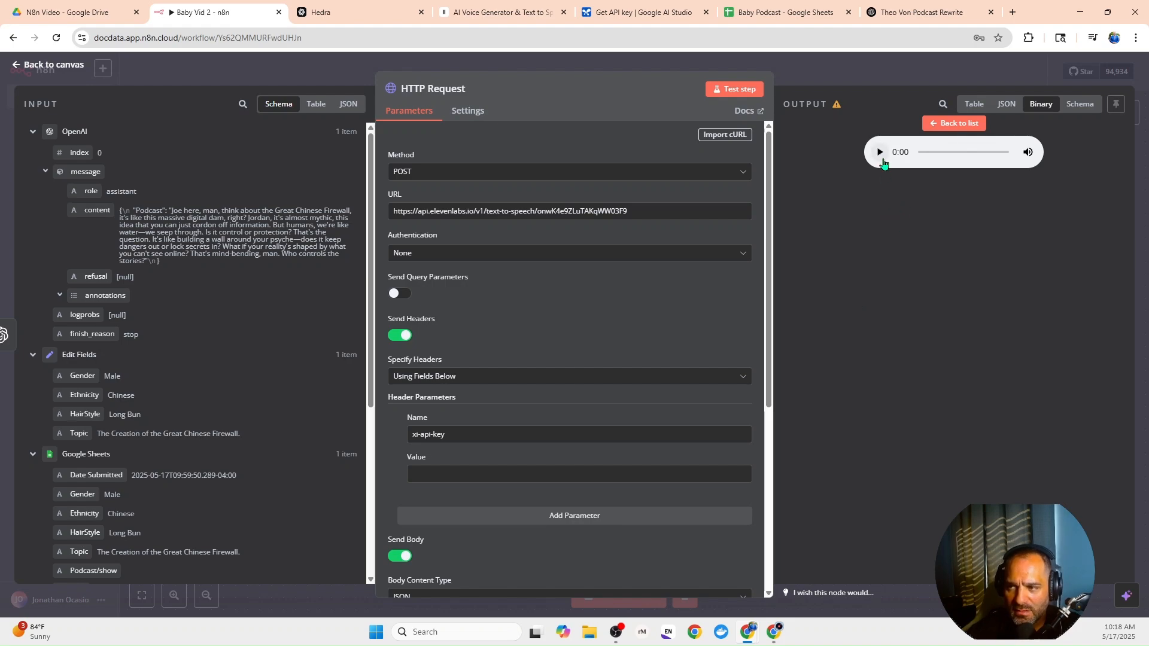
{"action": "left_click", "coordinate": [879, 153]}
{"action": "key", "text": "Escape"}
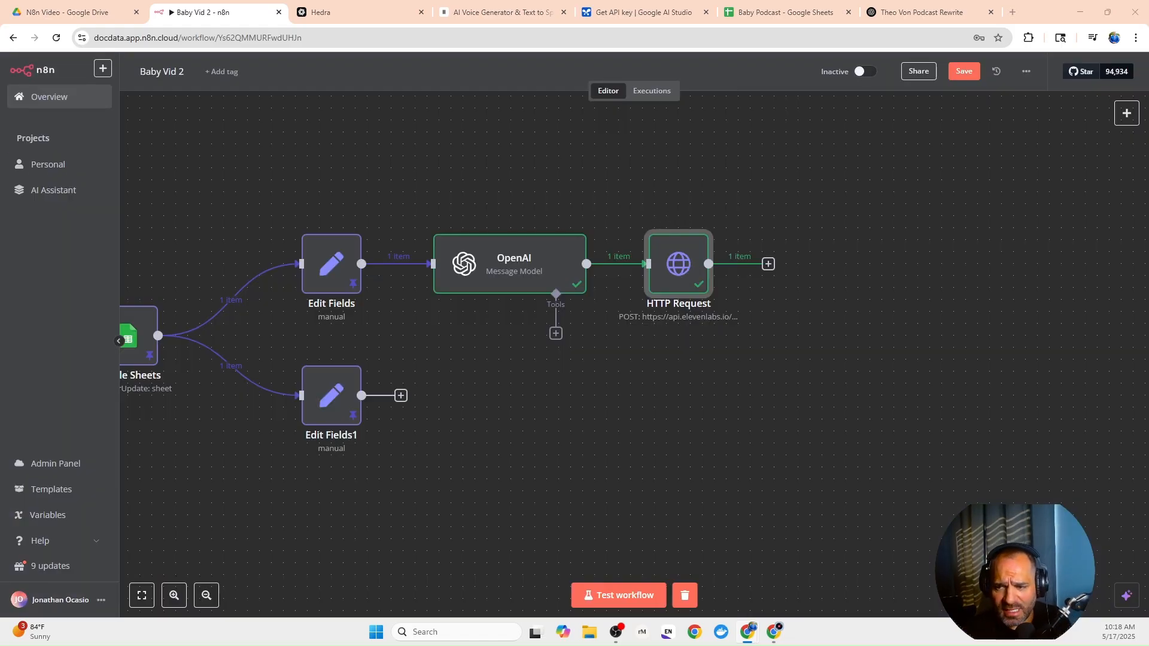
{"action": "left_click", "coordinate": [767, 263]}
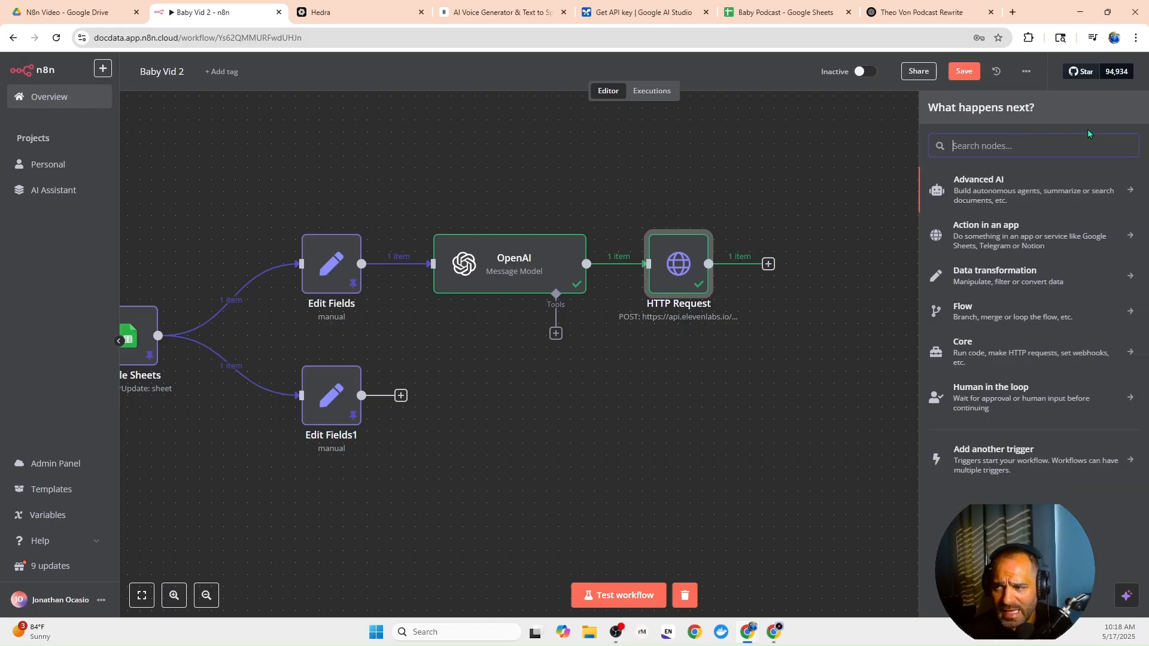
{"action": "type", "text": "http"}
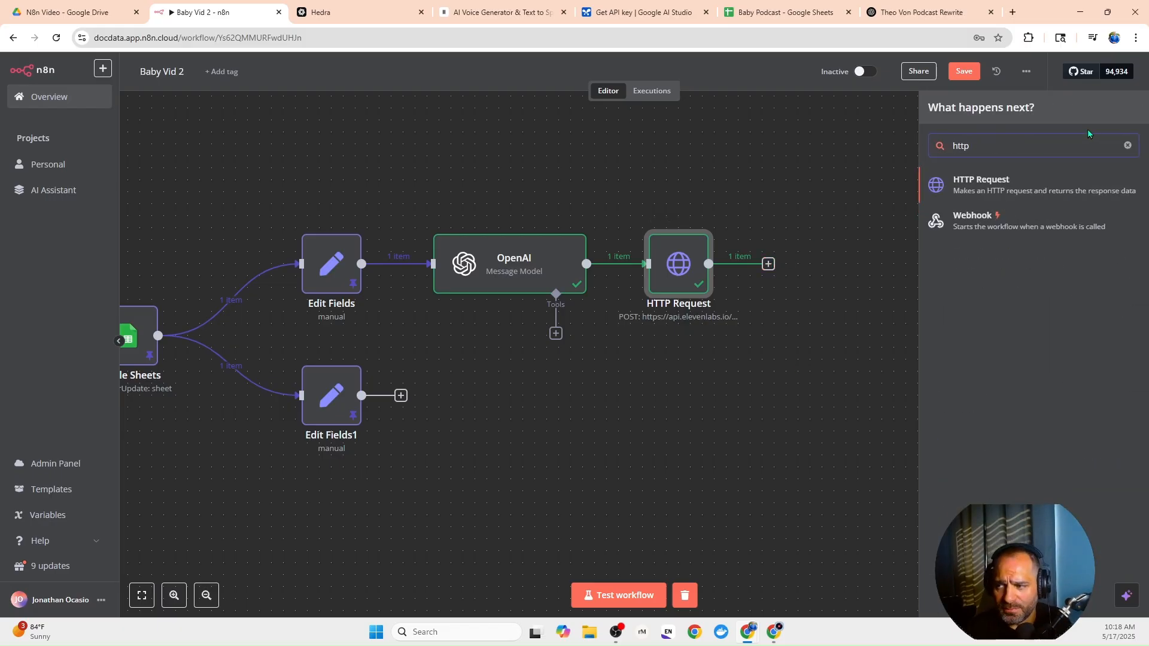
{"action": "left_click", "coordinate": [1017, 187]}
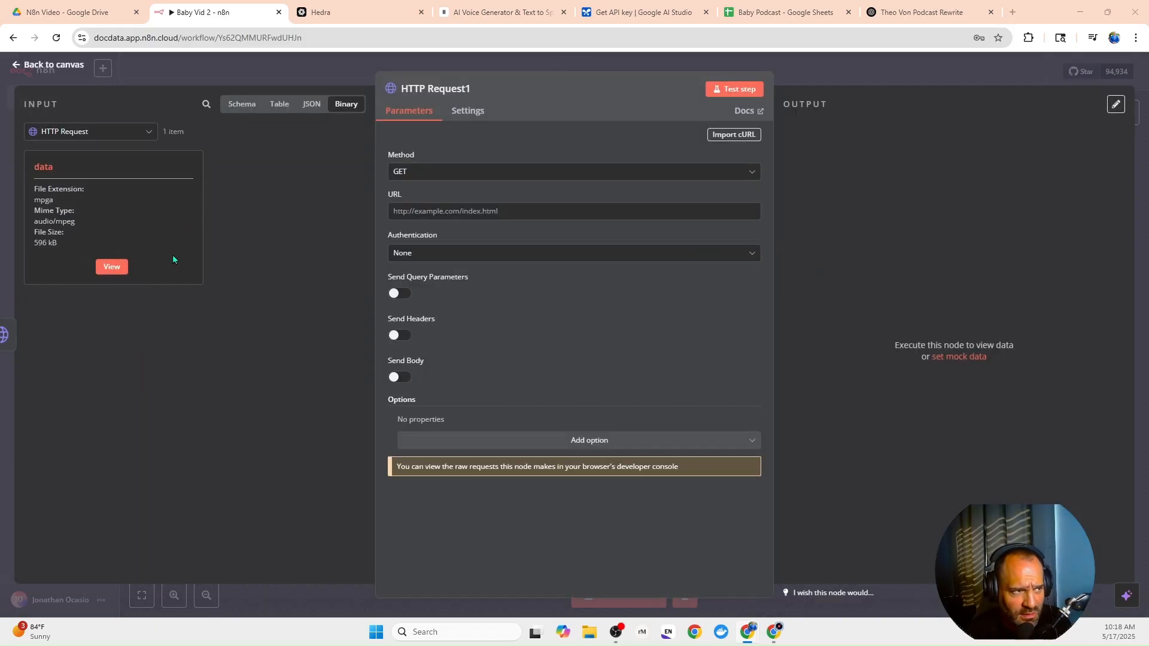
{"action": "left_click", "coordinate": [436, 174]}
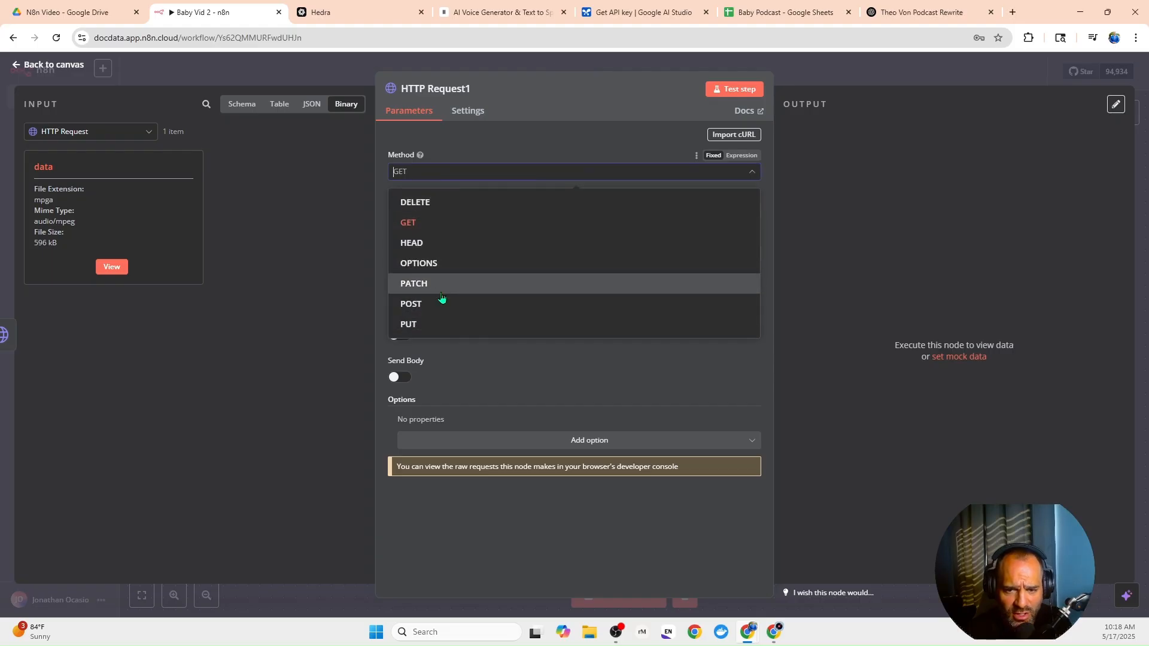
{"action": "left_click", "coordinate": [442, 303]}
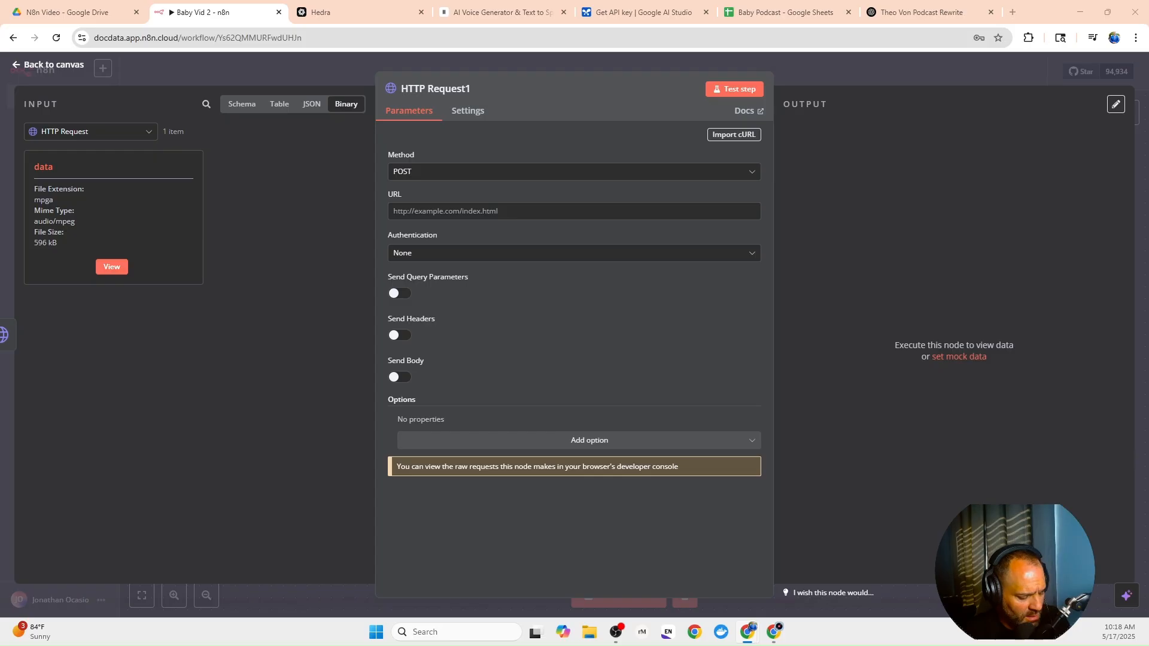
{"action": "left_click", "coordinate": [454, 211]}
{"action": "type", "text": "https://api.hedra.com/web-app/public/assets"}
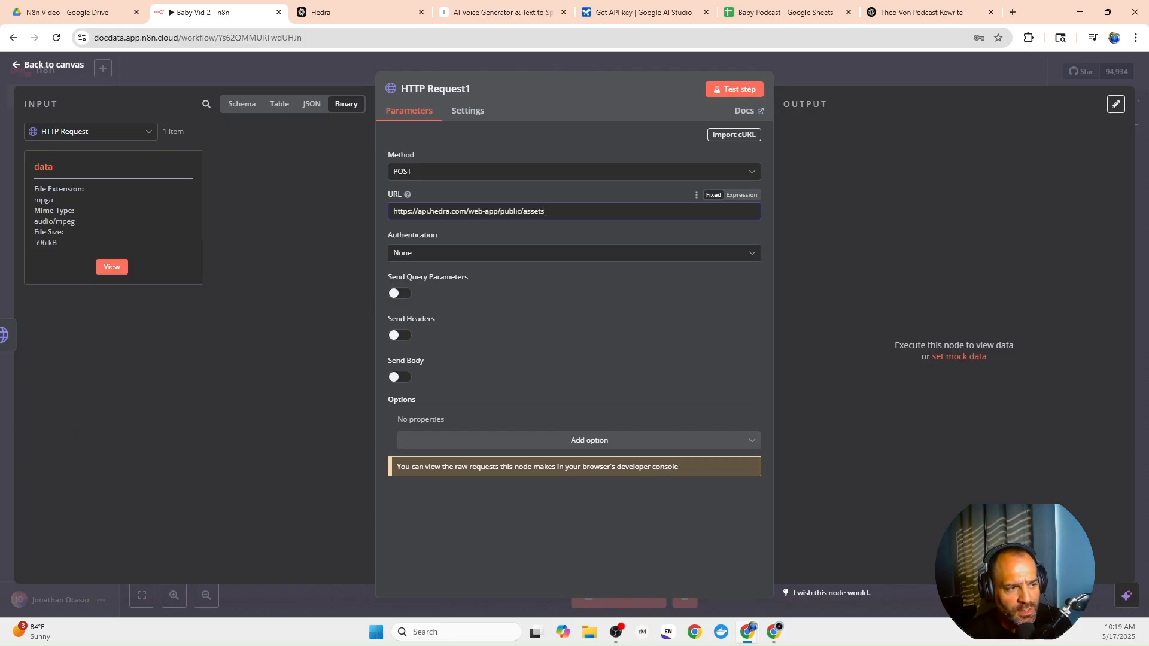
Set the new request's authentication to Generic Credential Type with Custom Auth, using the Custom Auth account 2 credential.
{"action": "left_click", "coordinate": [412, 255]}
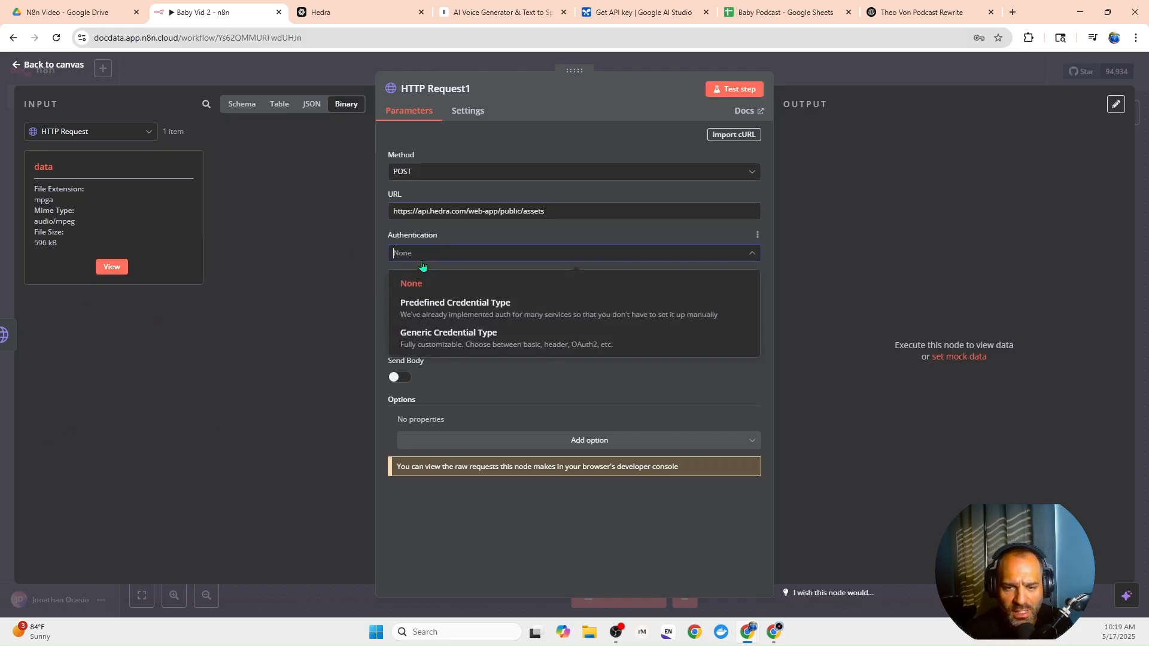
{"action": "left_click", "coordinate": [451, 333]}
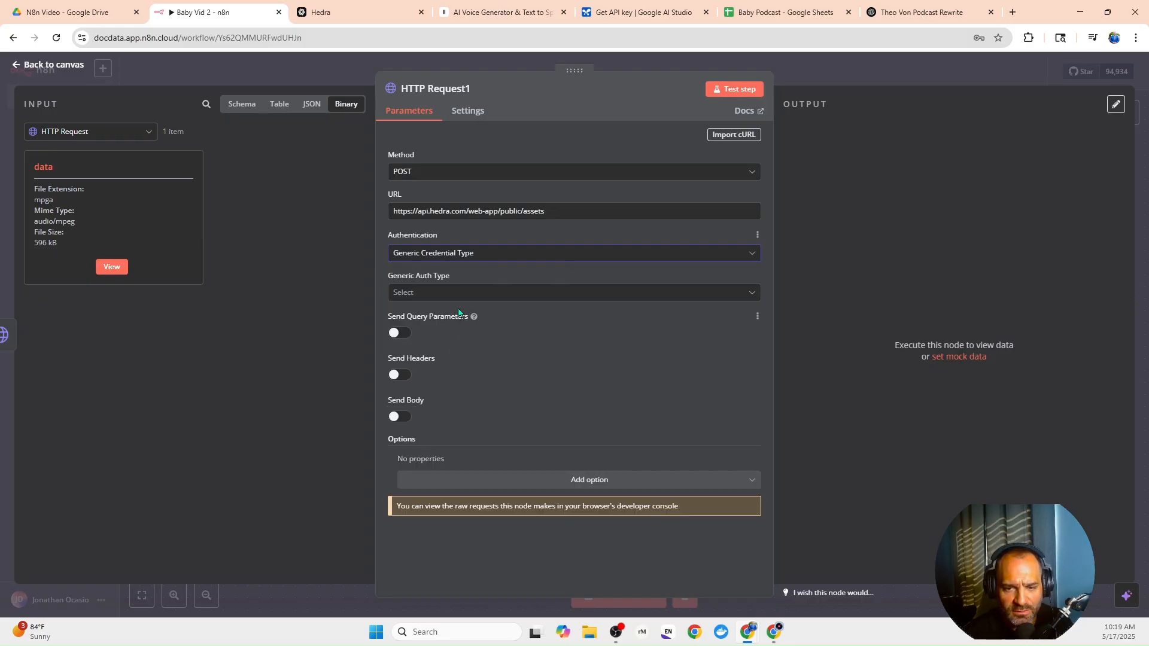
{"action": "left_click", "coordinate": [456, 298]}
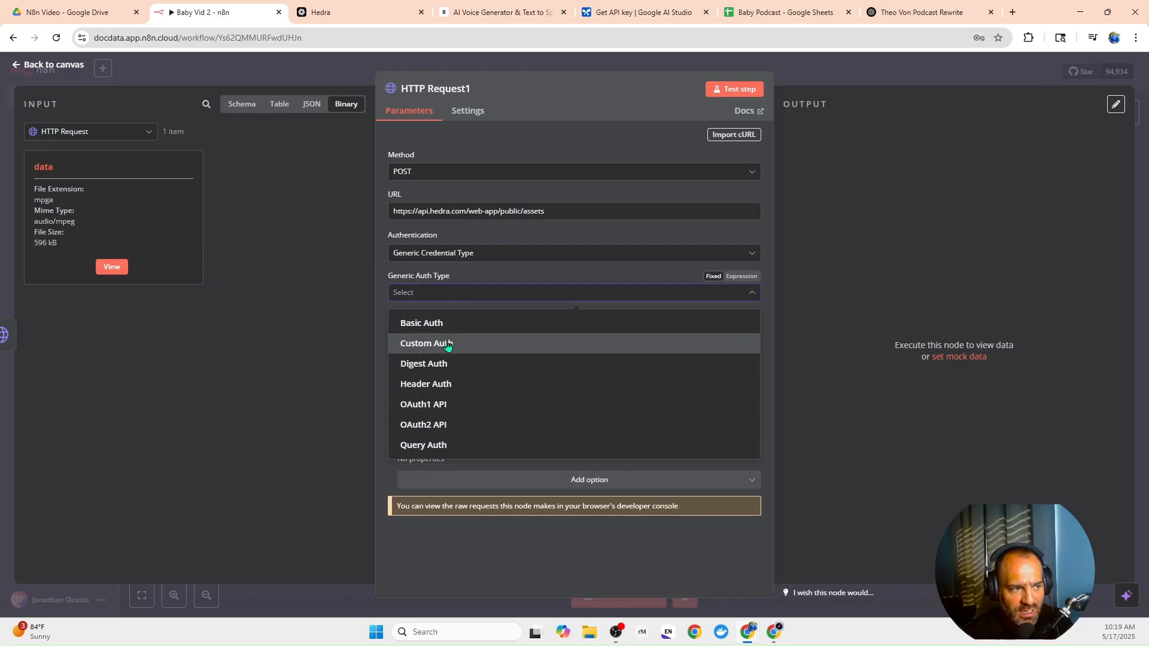
{"action": "left_click", "coordinate": [448, 344]}
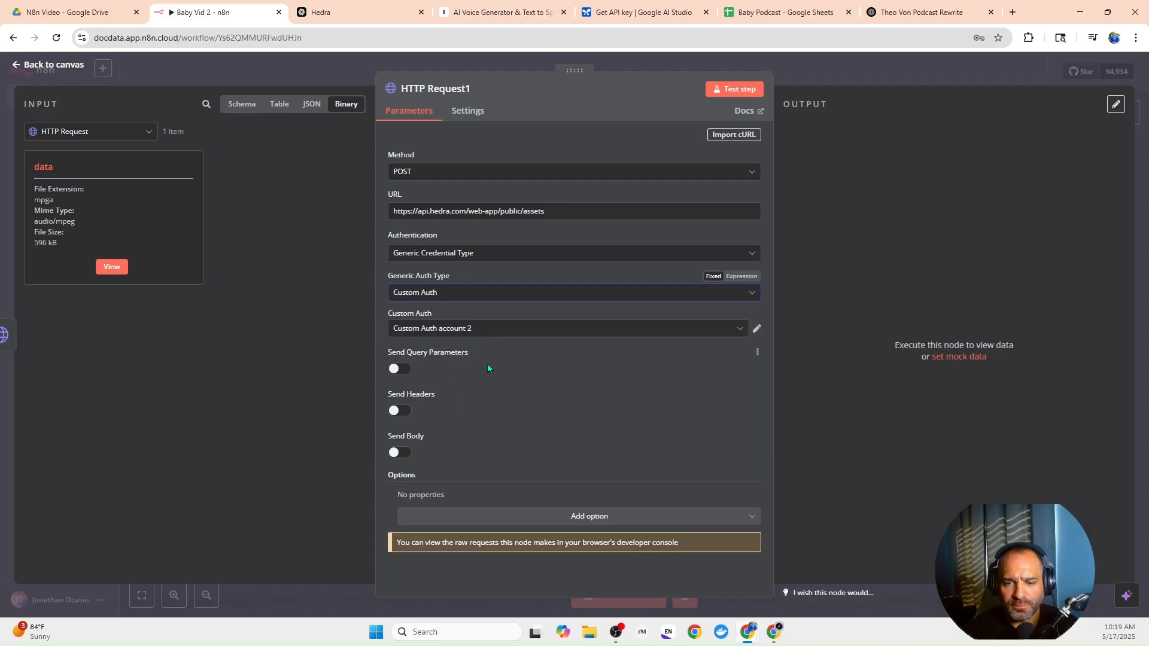
{"action": "left_click", "coordinate": [484, 332]}
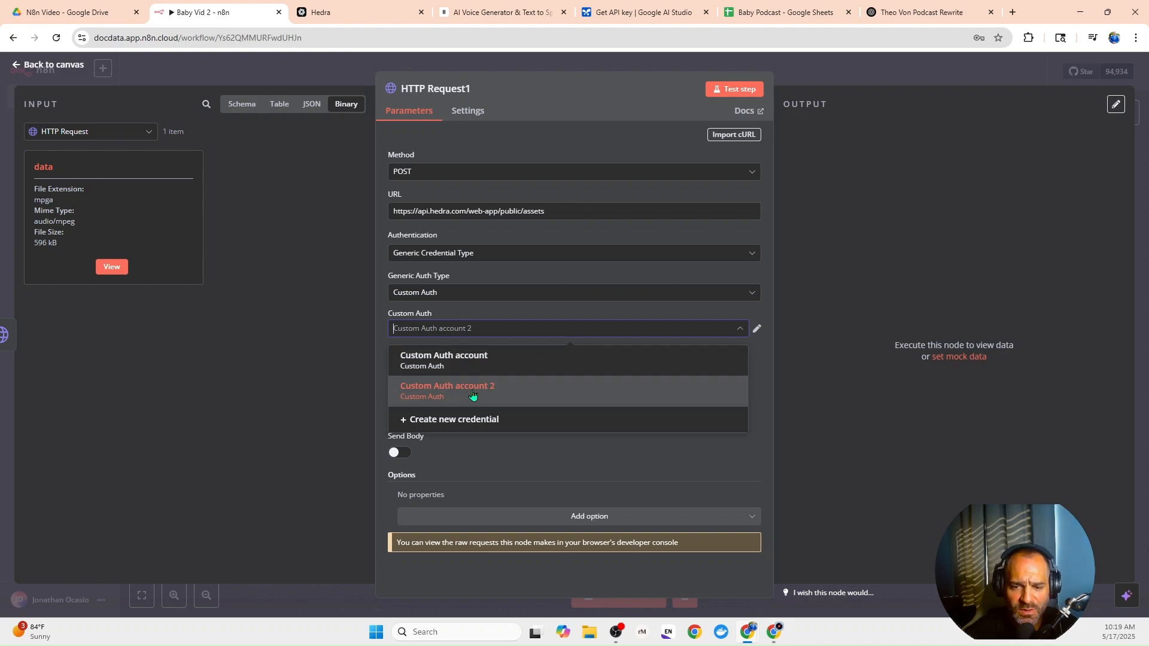
{"action": "left_click", "coordinate": [473, 393]}
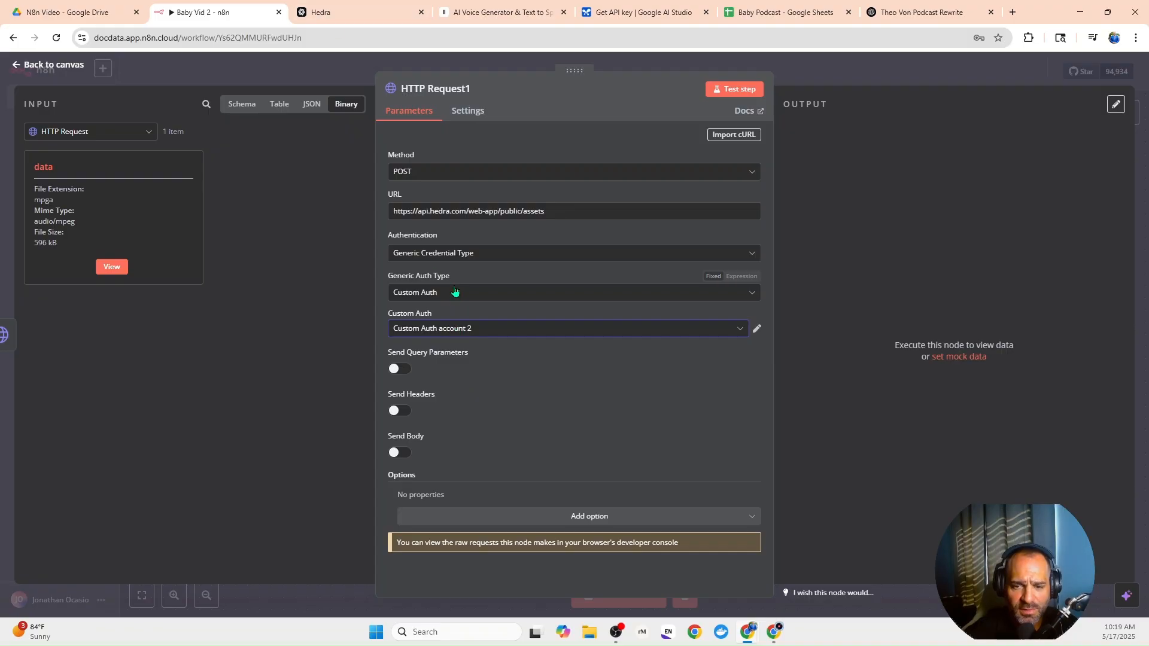
Open the API profile page from the Hedra account options to see where the API key is managed.
{"action": "left_click", "coordinate": [371, 13]}
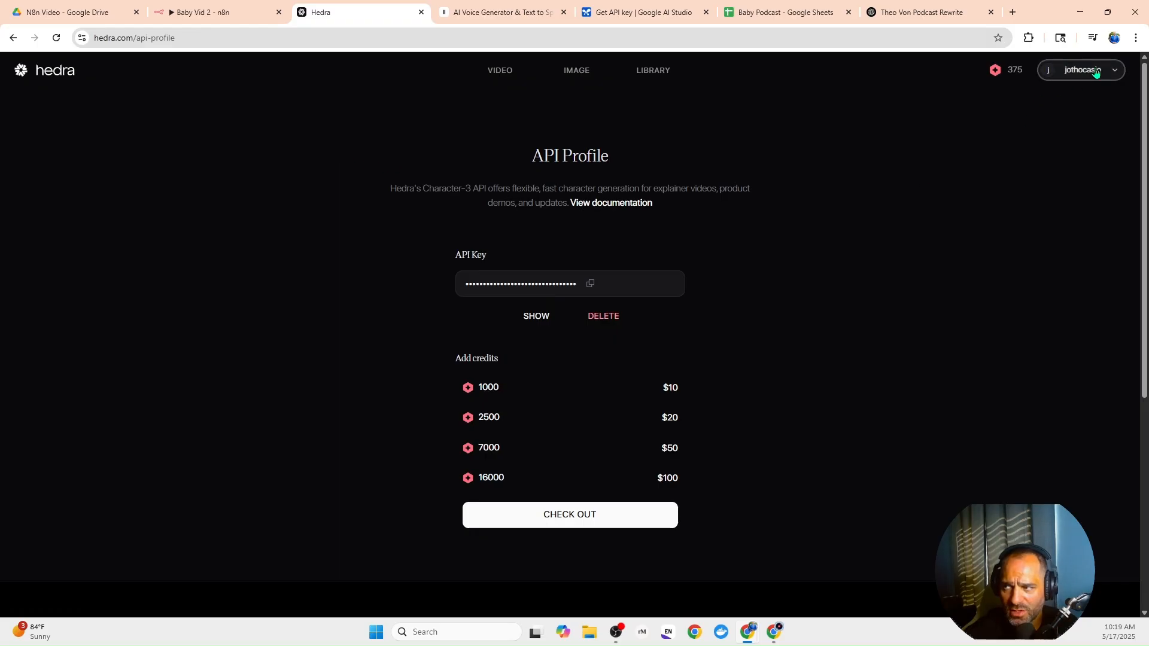
{"action": "left_click", "coordinate": [1116, 70]}
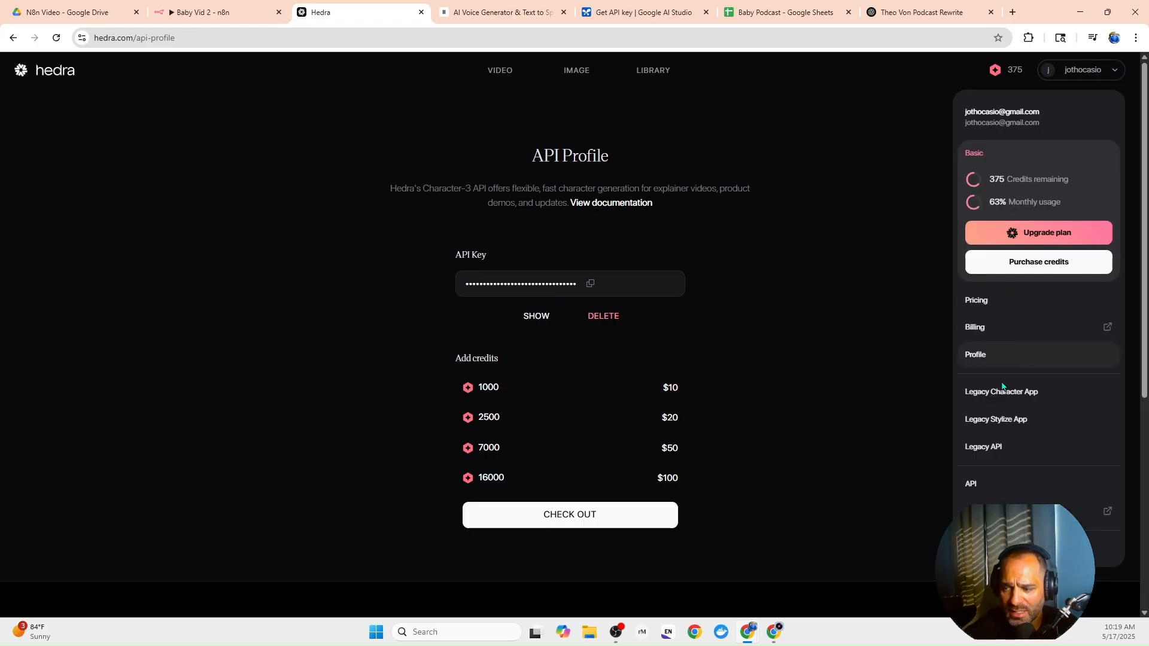
{"action": "left_click", "coordinate": [981, 484]}
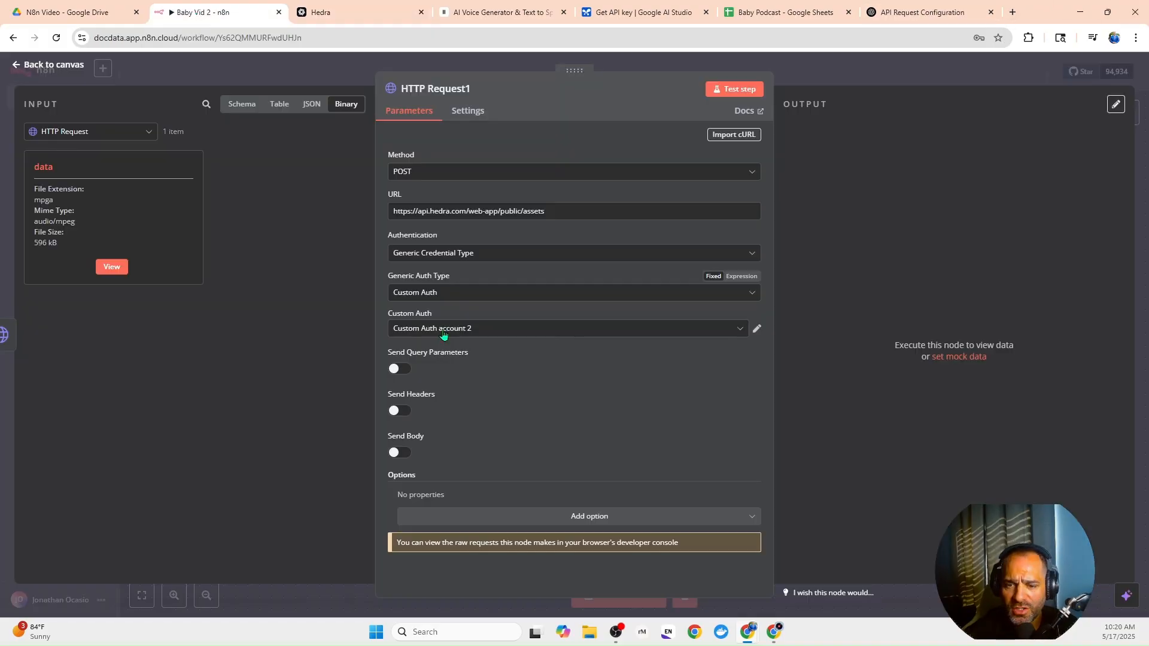
Start a new Custom Auth credential in n8n with X-Api-Key and Content-Type application/json headers, replacing the pasted API key with placeholder text.
{"action": "left_click", "coordinate": [445, 329]}
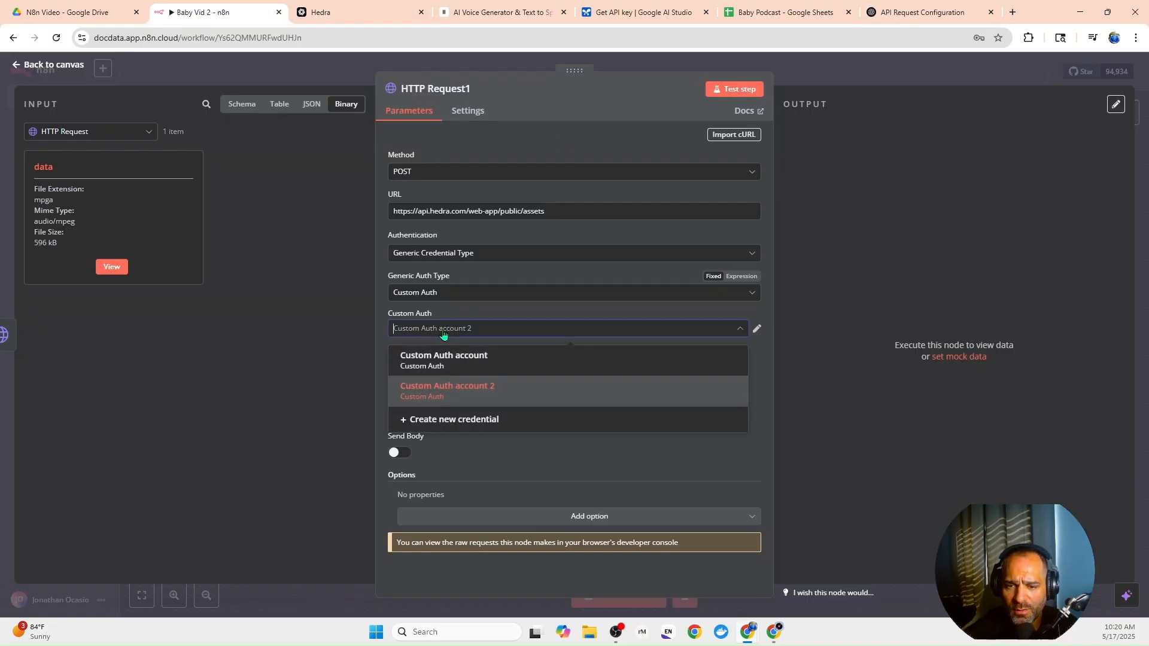
{"action": "left_click", "coordinate": [472, 428]}
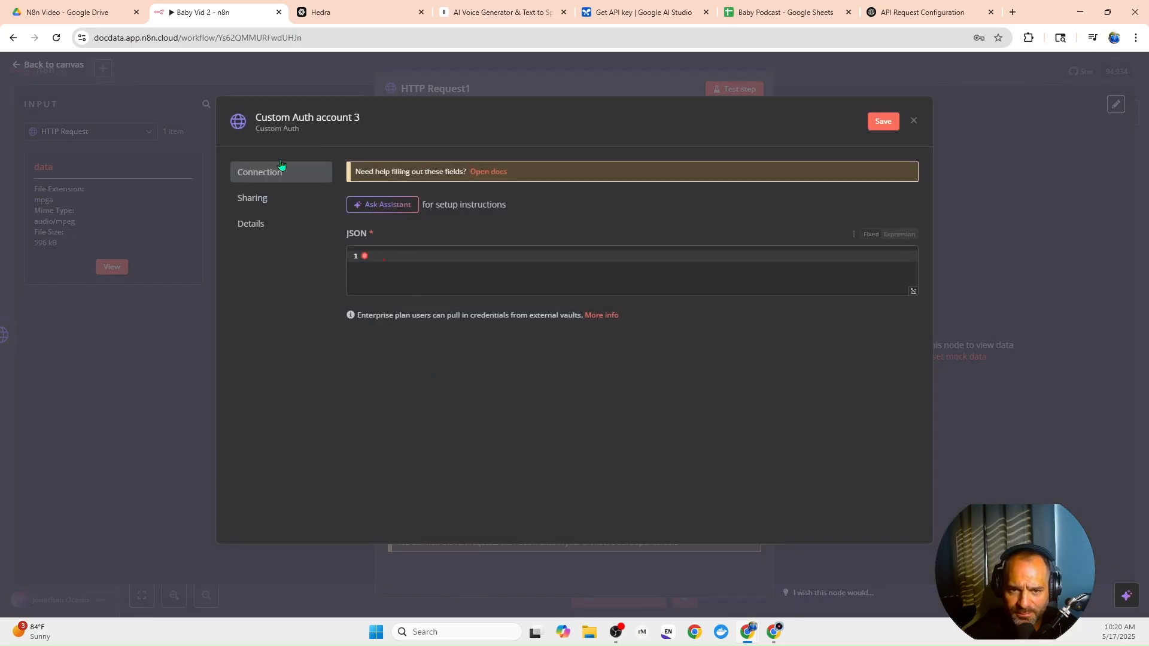
{"action": "right_click", "coordinate": [381, 263]}
{"action": "left_click", "coordinate": [421, 392]}
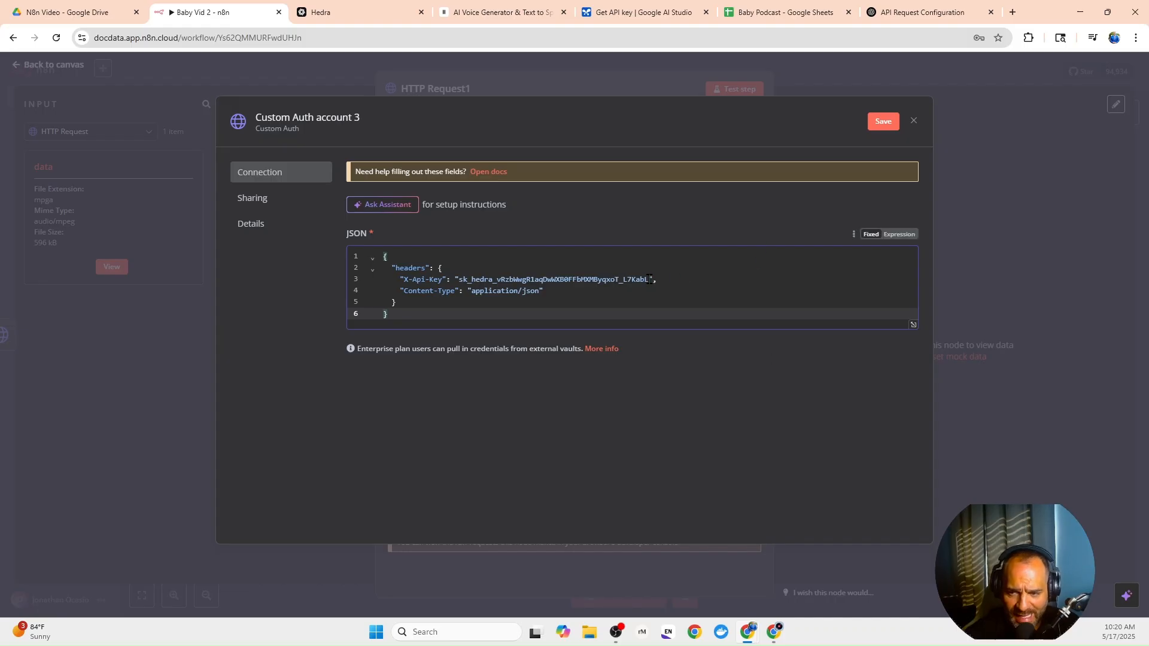
{"action": "left_click_drag", "start_coordinate": [649, 279], "coordinate": [459, 281]}
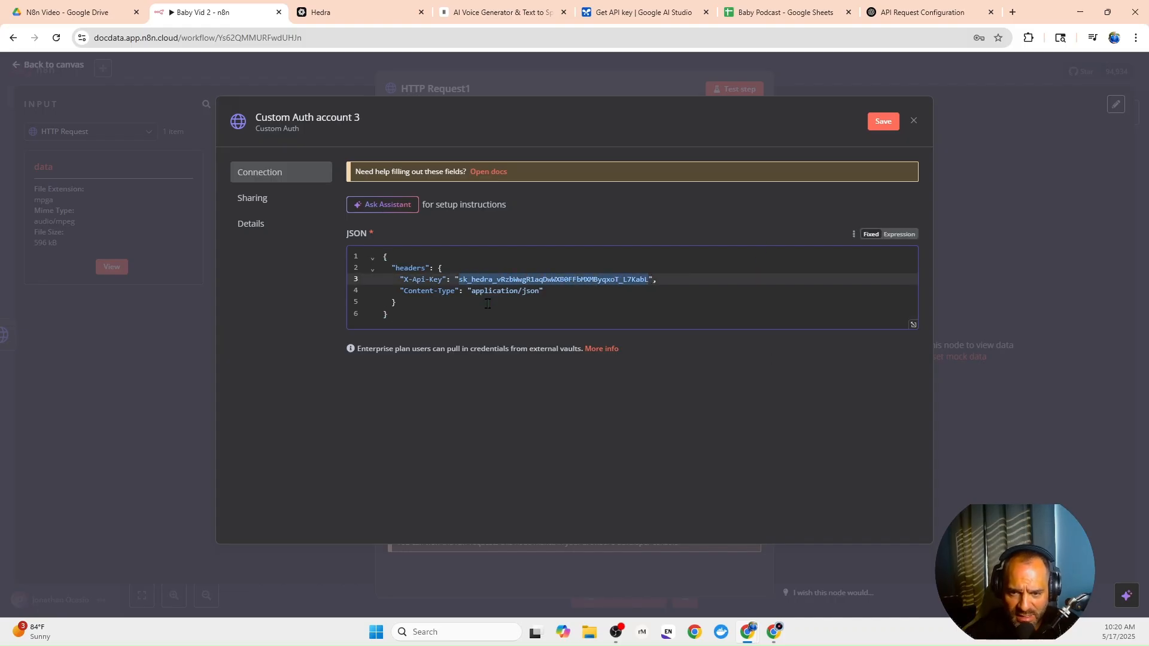
{"action": "key", "text": "BackSpace"}
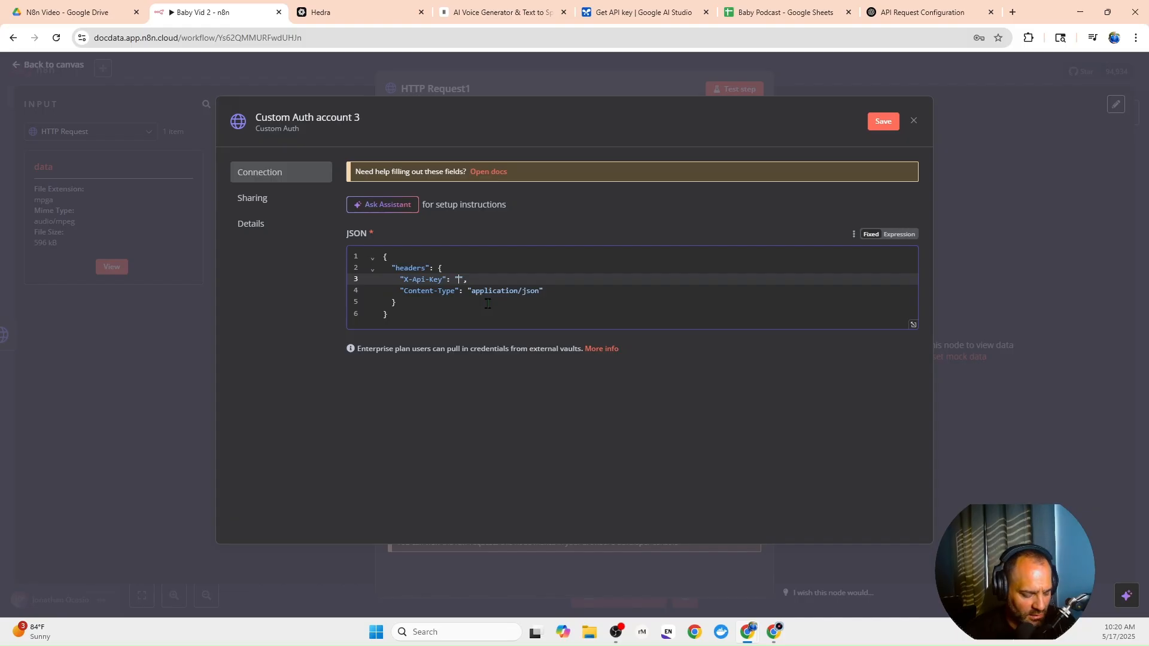
{"action": "type", "text": "Your API Key"}
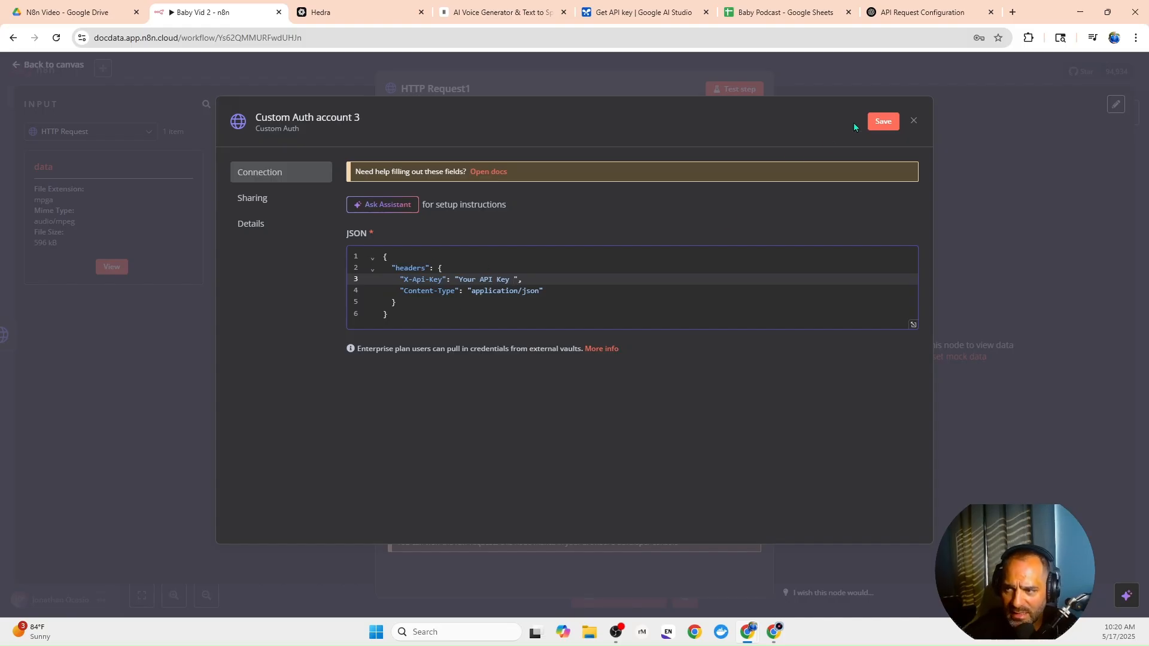
Check the API key location on the Hedra profile page, and discard the new Custom Auth credential in n8n without saving.
{"action": "left_click", "coordinate": [369, 17]}
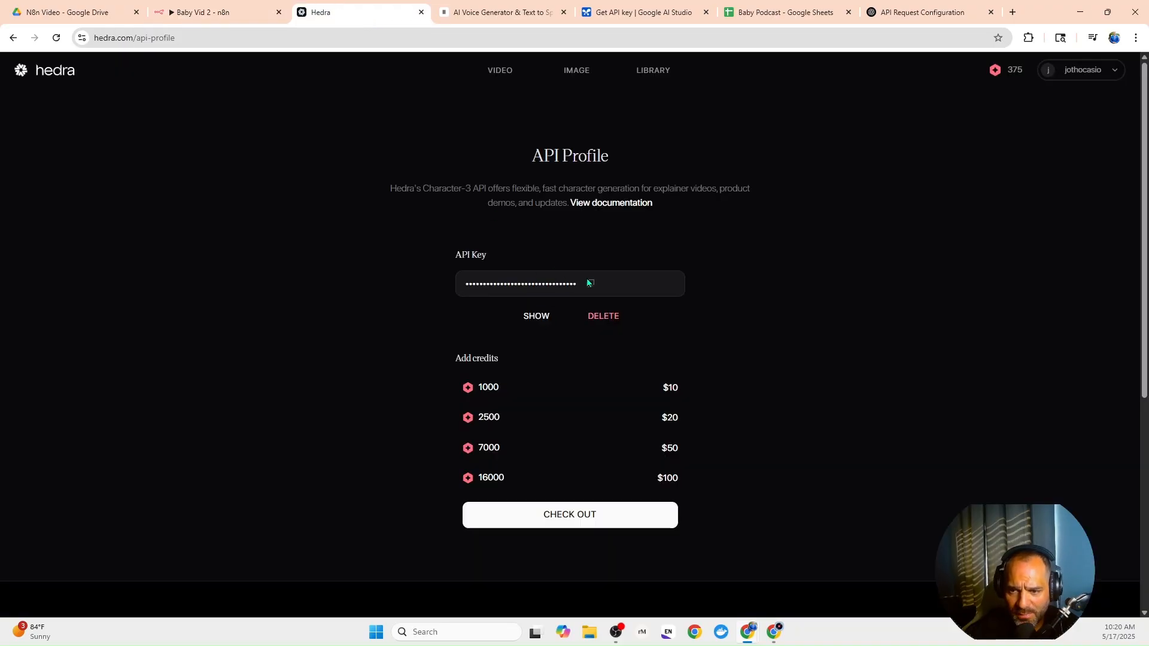
{"action": "left_click", "coordinate": [195, 14]}
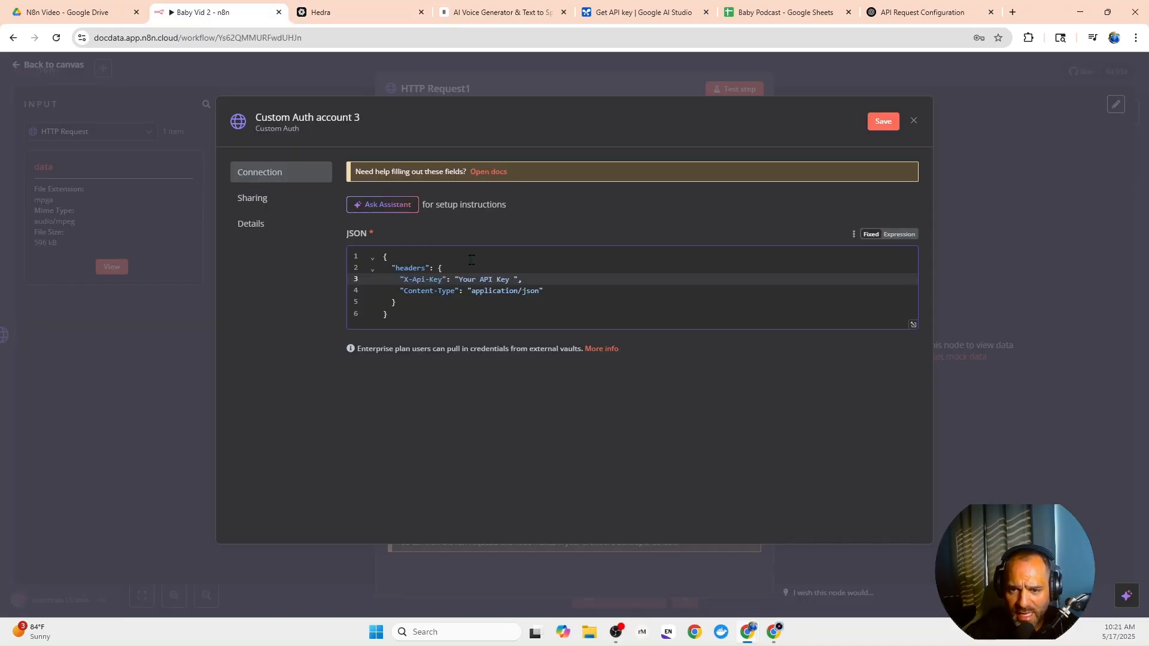
{"action": "left_click_drag", "start_coordinate": [509, 280], "coordinate": [454, 279]}
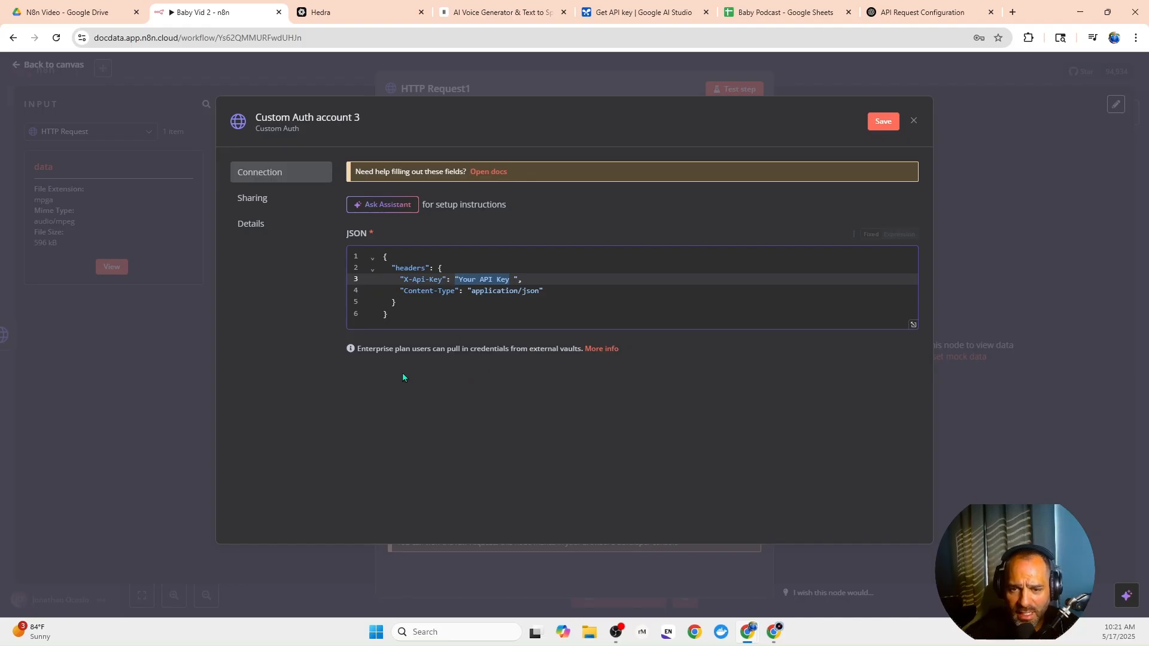
{"action": "left_click", "coordinate": [550, 357]}
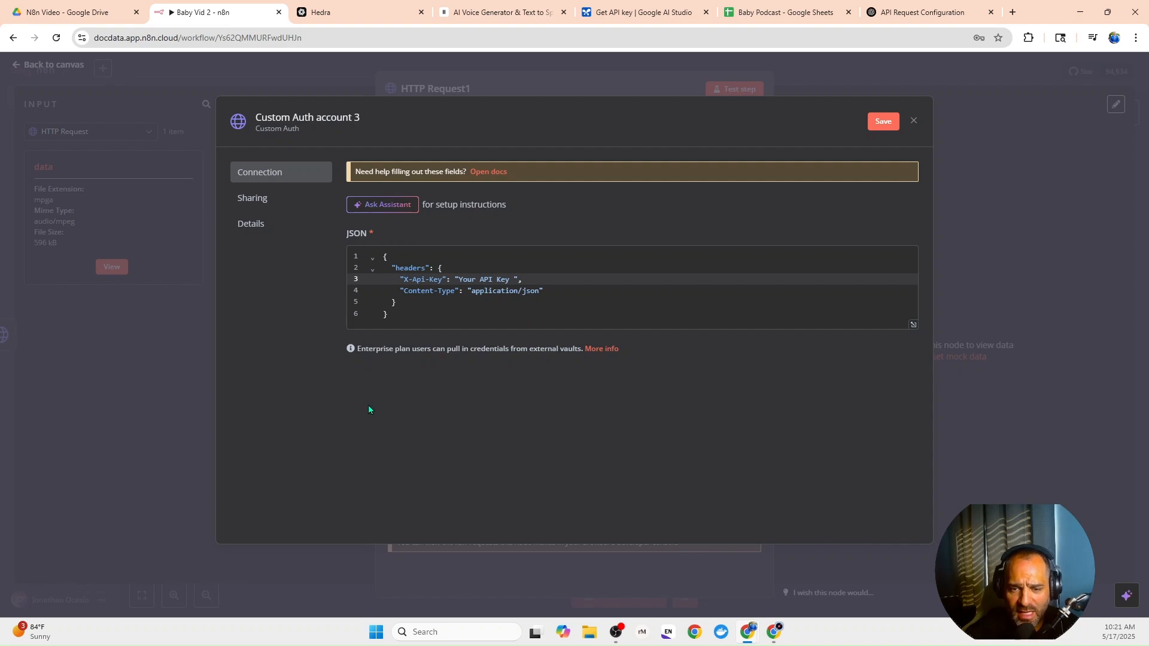
{"action": "left_click", "coordinate": [910, 120]}
{"action": "left_click", "coordinate": [608, 365]}
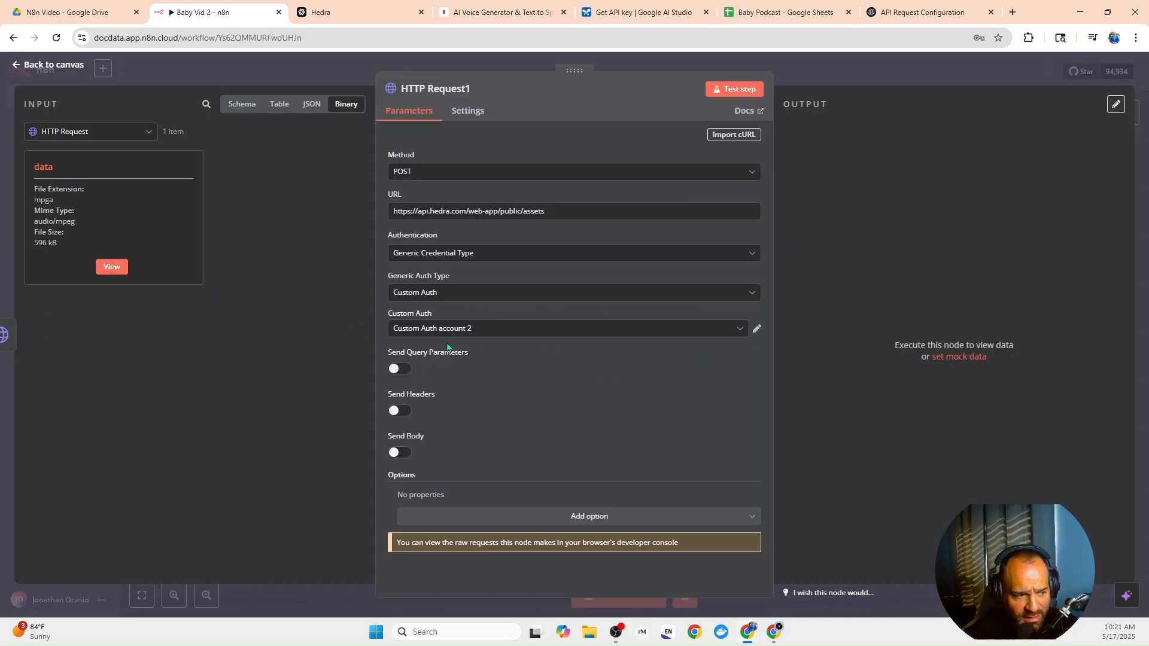
Enable sending a body in the Hedra assets request, with JSON content type specified using JSON.
{"action": "left_click", "coordinate": [410, 457]}
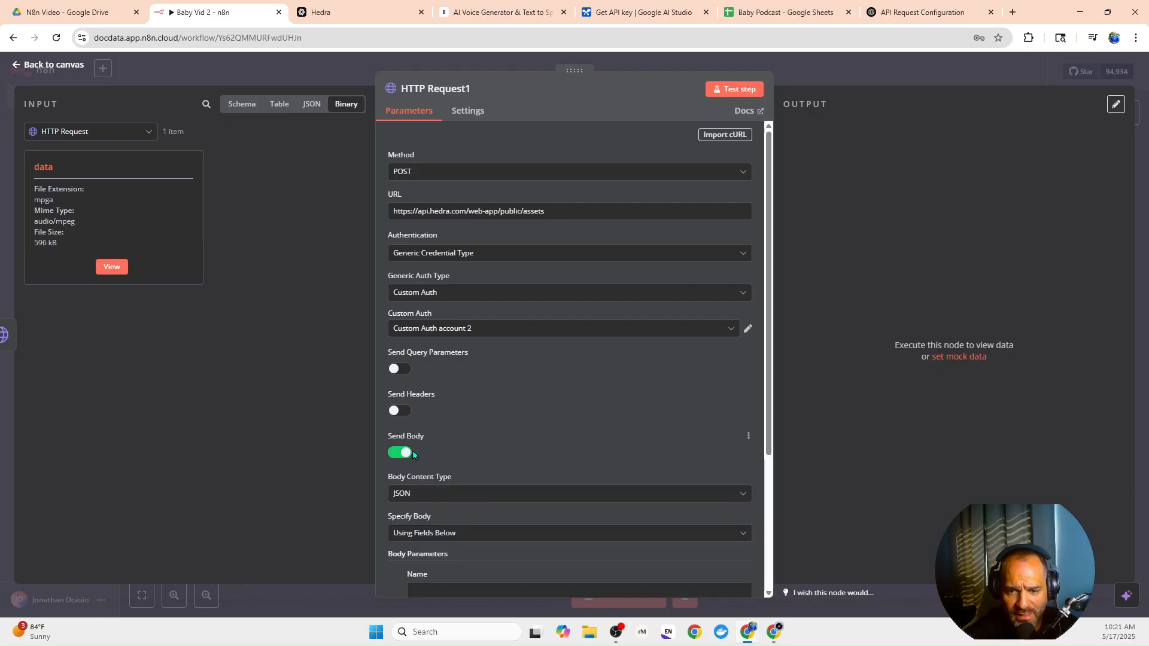
{"action": "scroll", "coordinate": [506, 330], "scroll_direction": "down", "scroll_amount": 2}
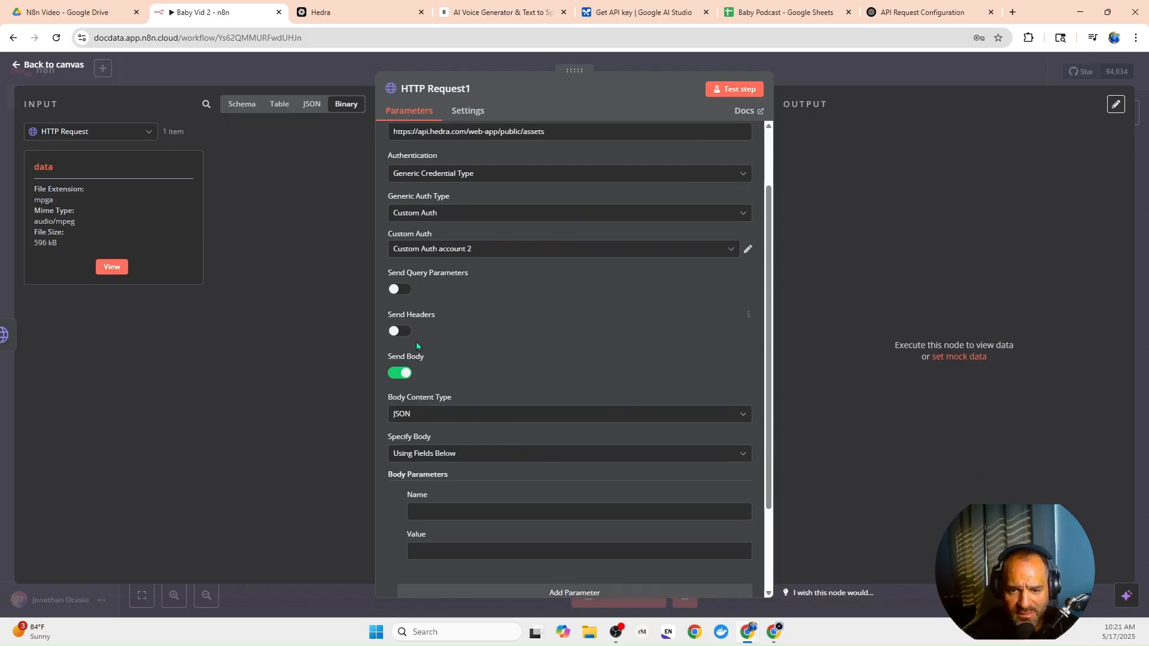
{"action": "scroll", "coordinate": [509, 265], "scroll_direction": "down", "scroll_amount": 2}
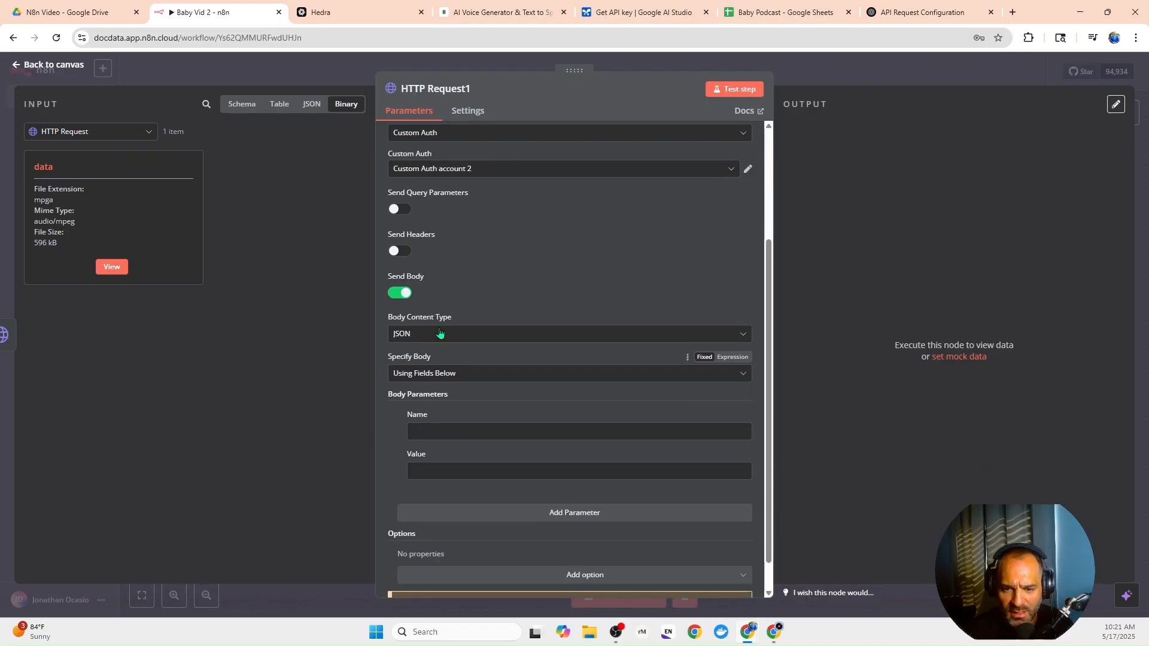
{"action": "left_click", "coordinate": [433, 376]}
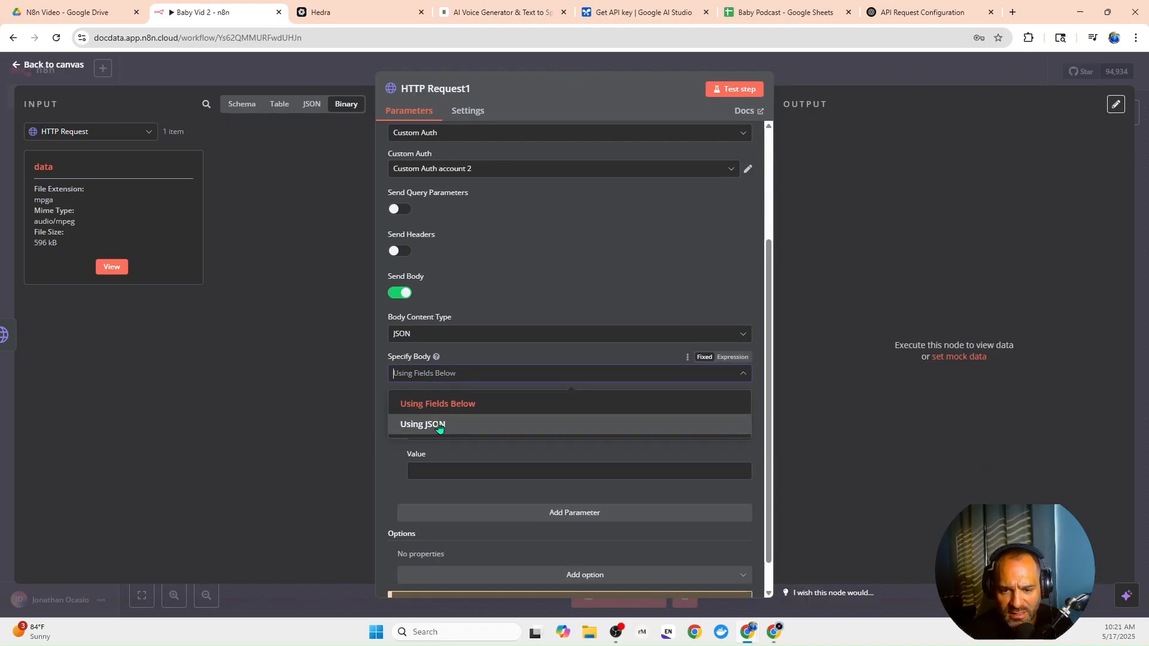
{"action": "left_click", "coordinate": [438, 425]}
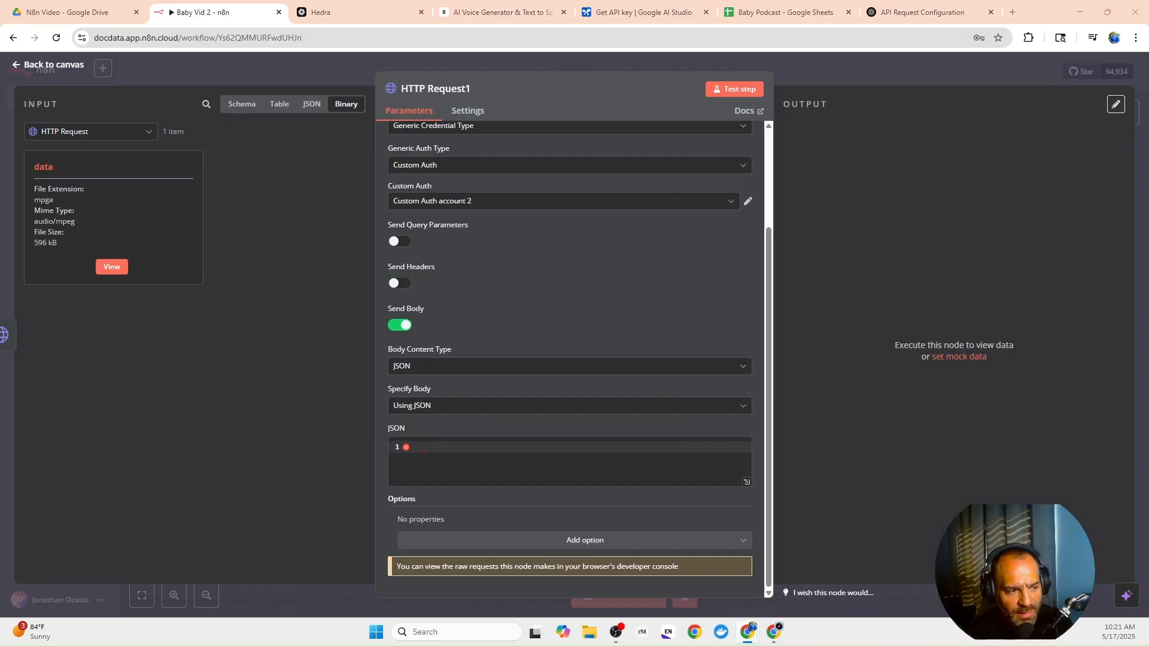
Set the JSON body to name "baby-podcaster-audio" and type "audio", test the request, and return to the canvas.
{"action": "left_click", "coordinate": [424, 446]}
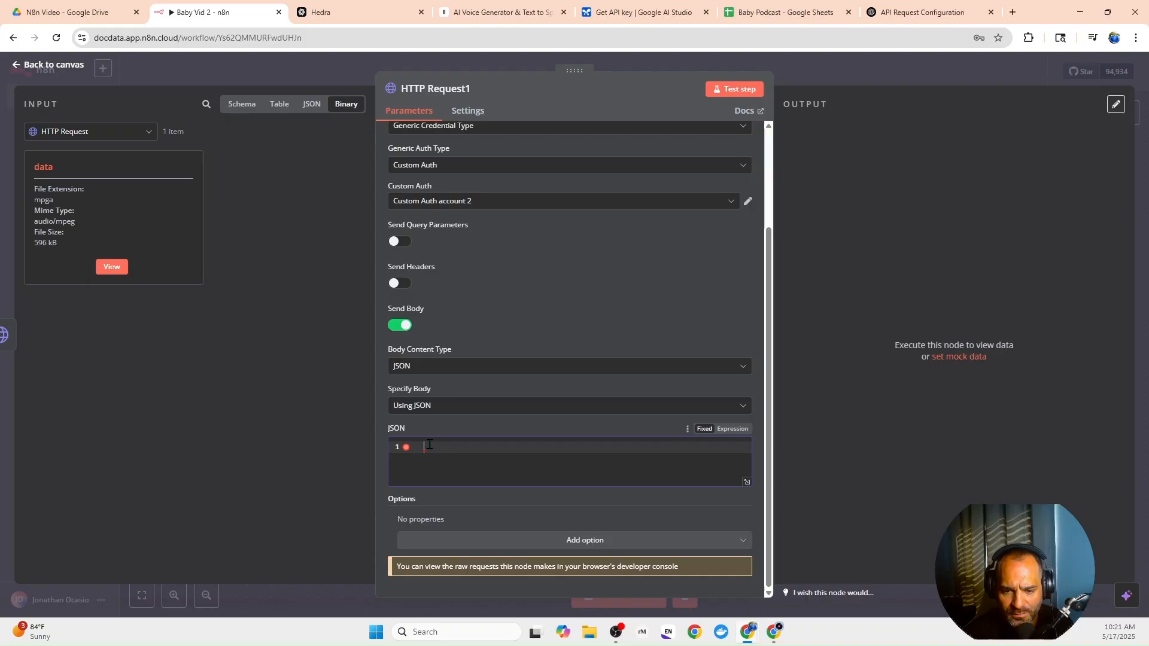
{"action": "right_click", "coordinate": [430, 445]}
{"action": "left_click", "coordinate": [459, 309]}
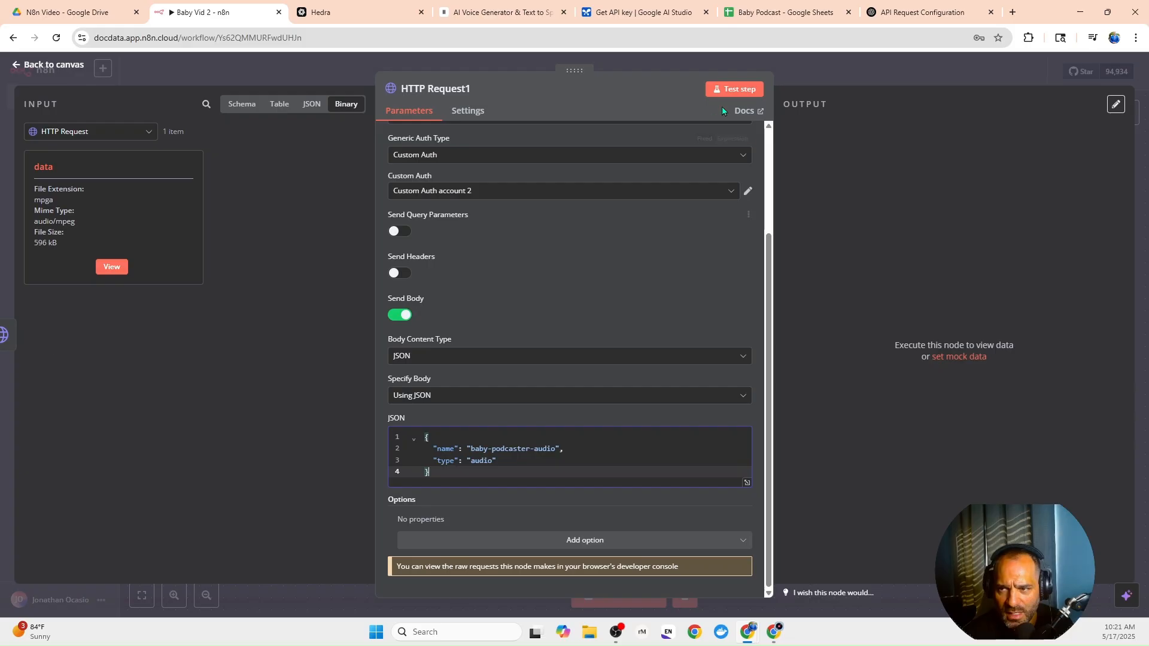
{"action": "left_click", "coordinate": [733, 89]}
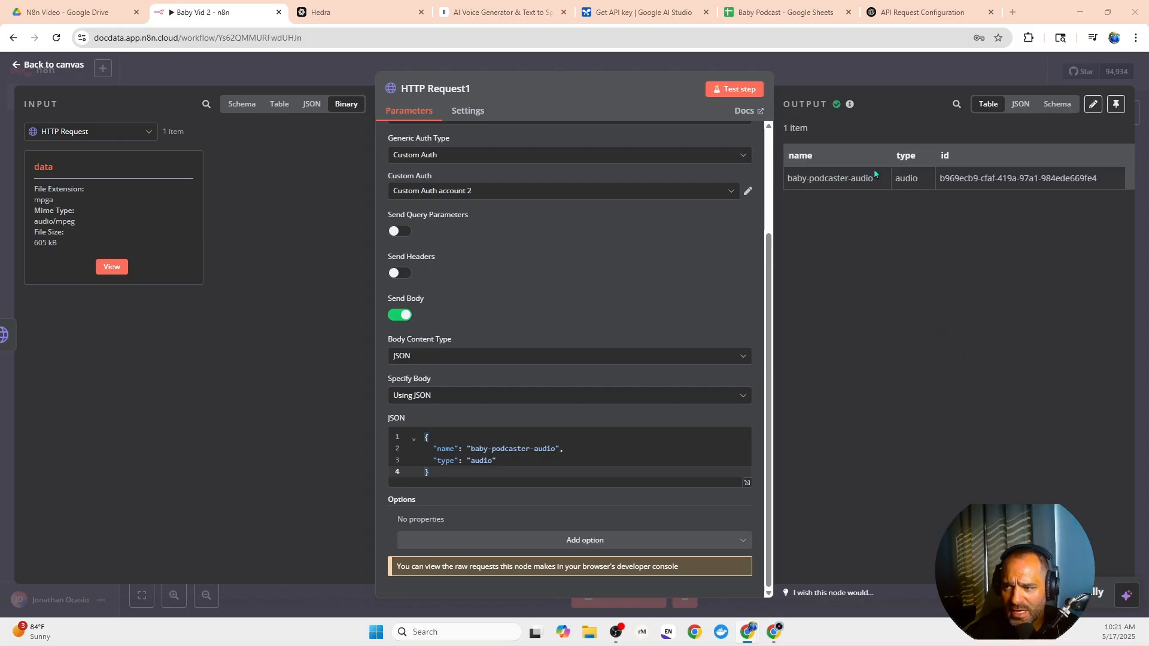
{"action": "left_click", "coordinate": [863, 77]}
Move the HTTP Request1 node above the main row and add a Merge node after it with its default Append mode.
{"action": "left_click_drag", "start_coordinate": [815, 266], "coordinate": [823, 178]}
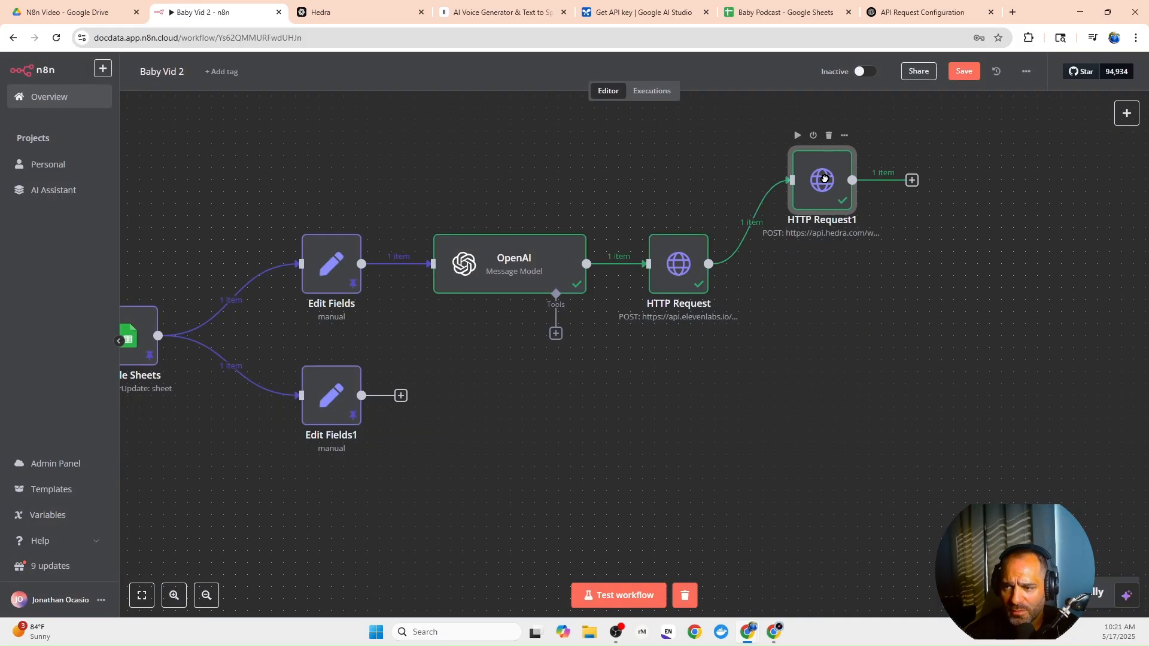
{"action": "left_click", "coordinate": [911, 180]}
{"action": "type", "text": "merg"}
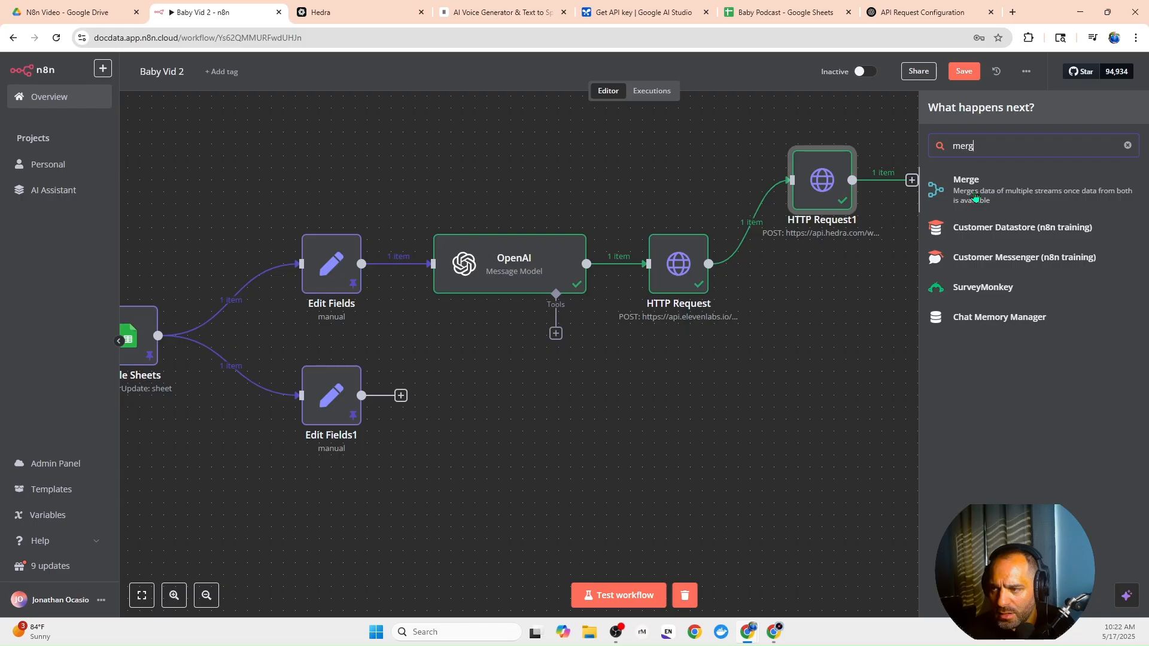
{"action": "left_click", "coordinate": [975, 198]}
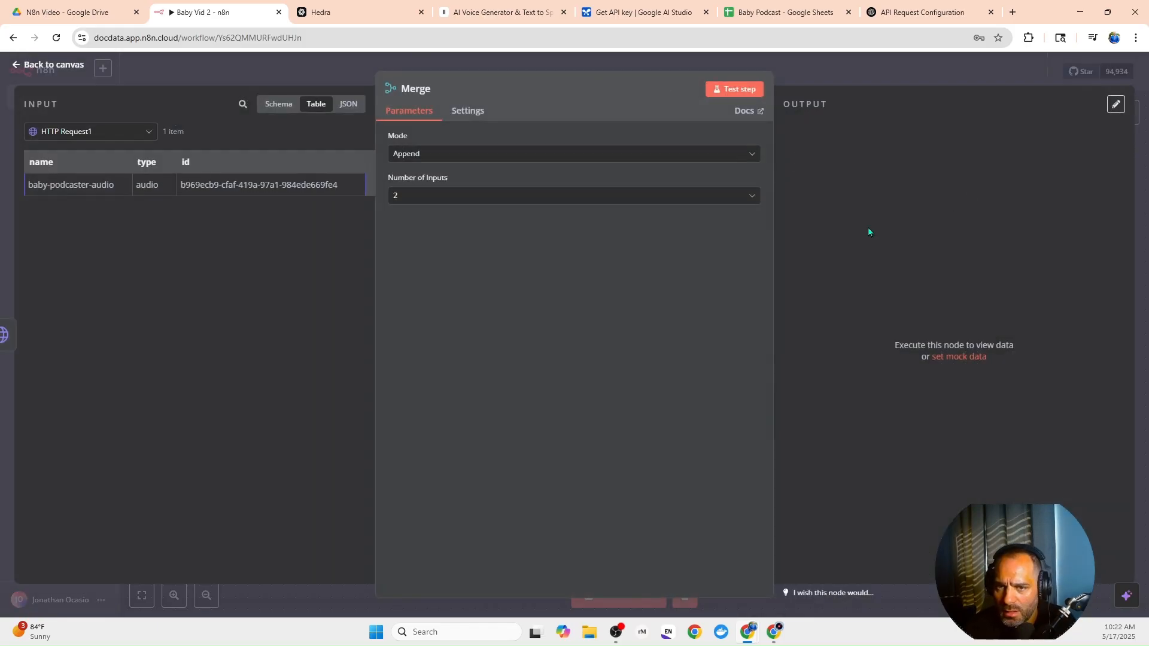
{"action": "left_click", "coordinate": [291, 59]}
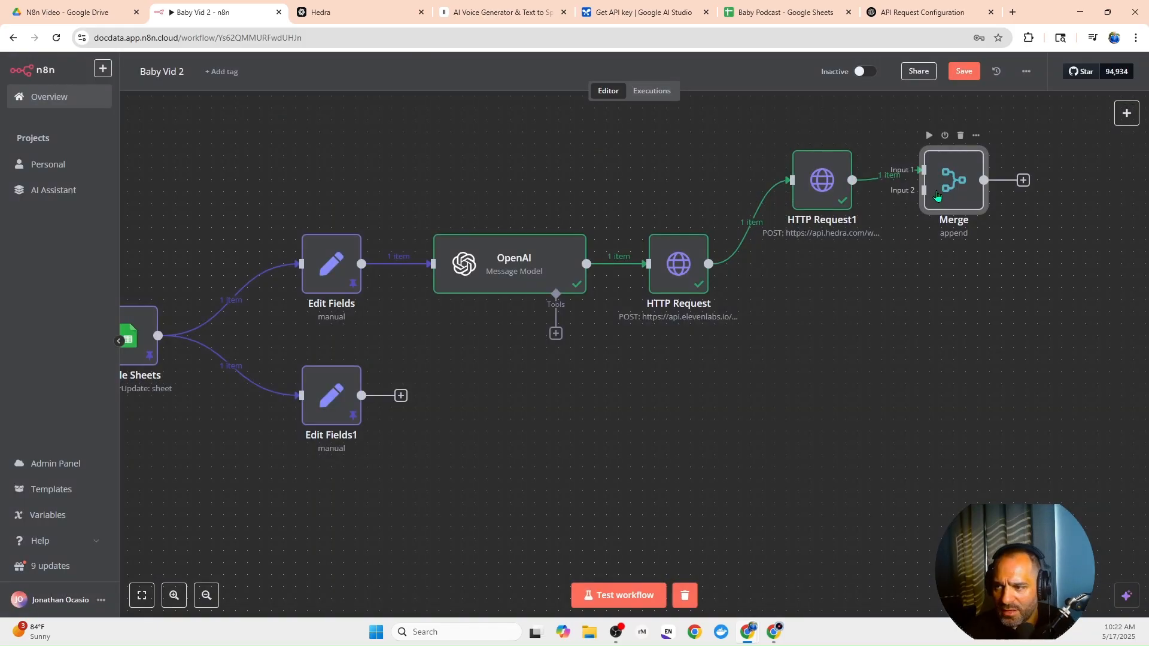
Place the Merge node level with the ElevenLabs HTTP Request, connect that request to Input 2, and run the merge.
{"action": "left_click_drag", "start_coordinate": [945, 189], "coordinate": [966, 273]}
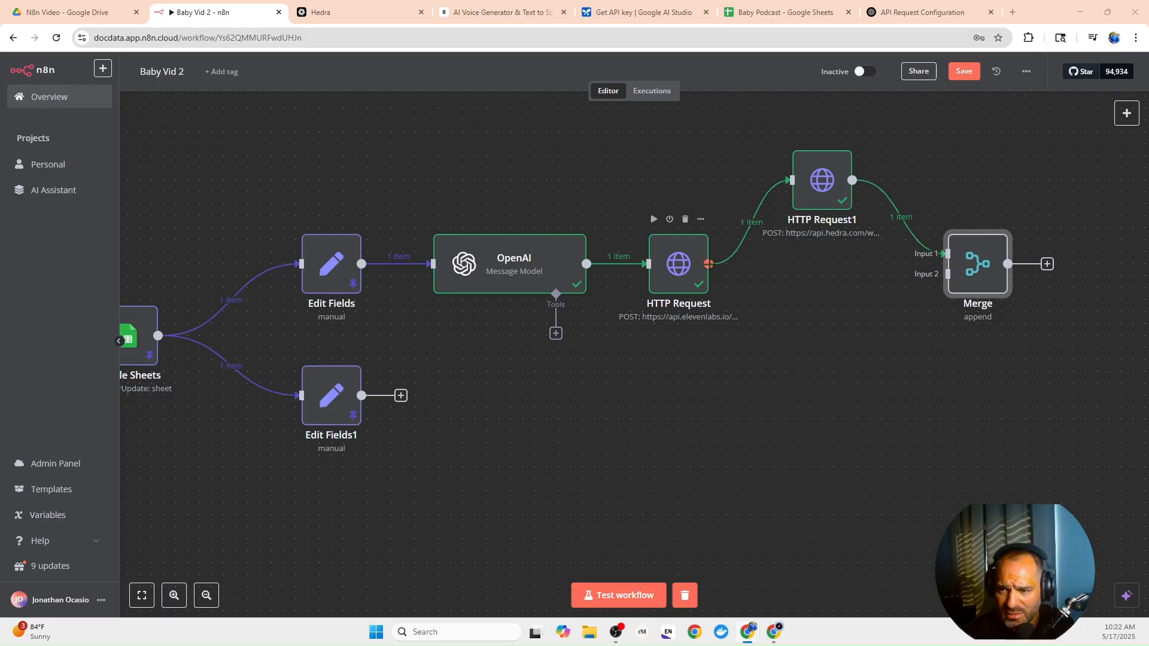
{"action": "left_click_drag", "start_coordinate": [708, 264], "coordinate": [949, 274]}
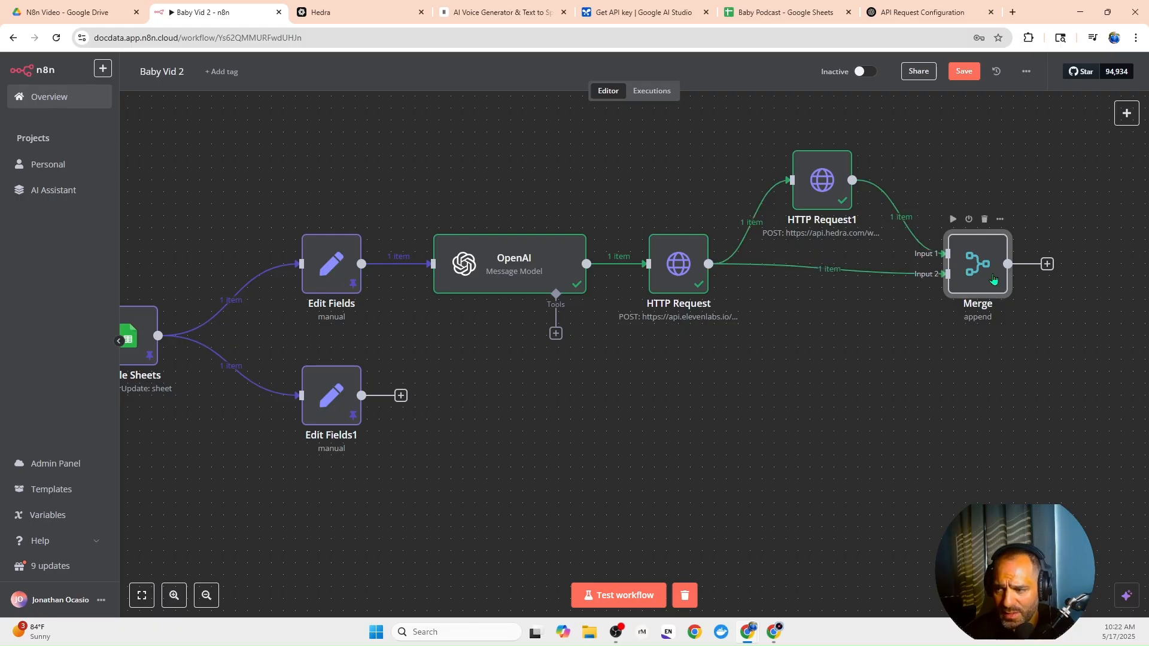
{"action": "left_click", "coordinate": [953, 219]}
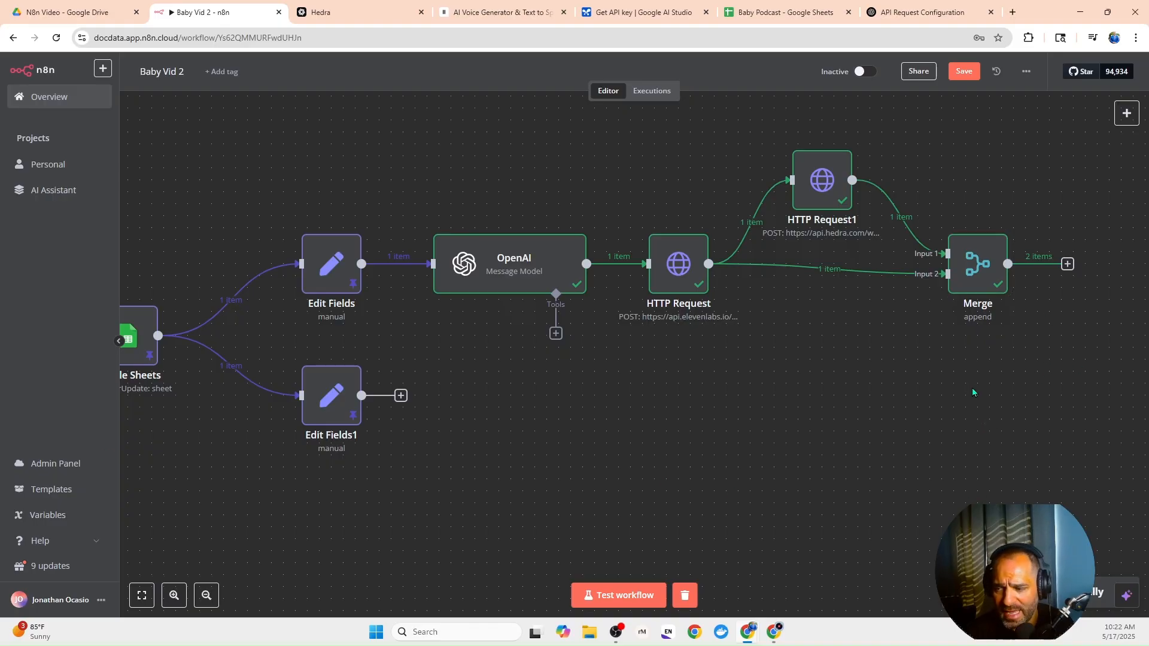
Add a Code node after Merge and replace its default JavaScript with code returning the asset's id, type and name plus the binary data.
{"action": "left_click_drag", "start_coordinate": [972, 403], "coordinate": [805, 405]}
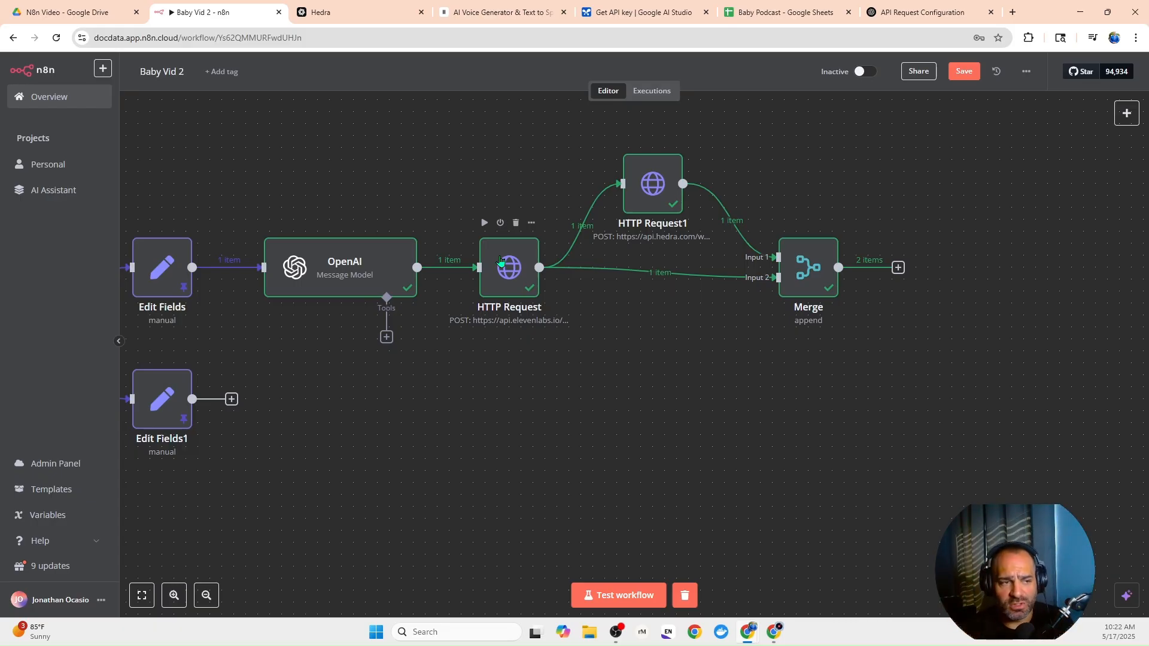
{"action": "left_click", "coordinate": [897, 268]}
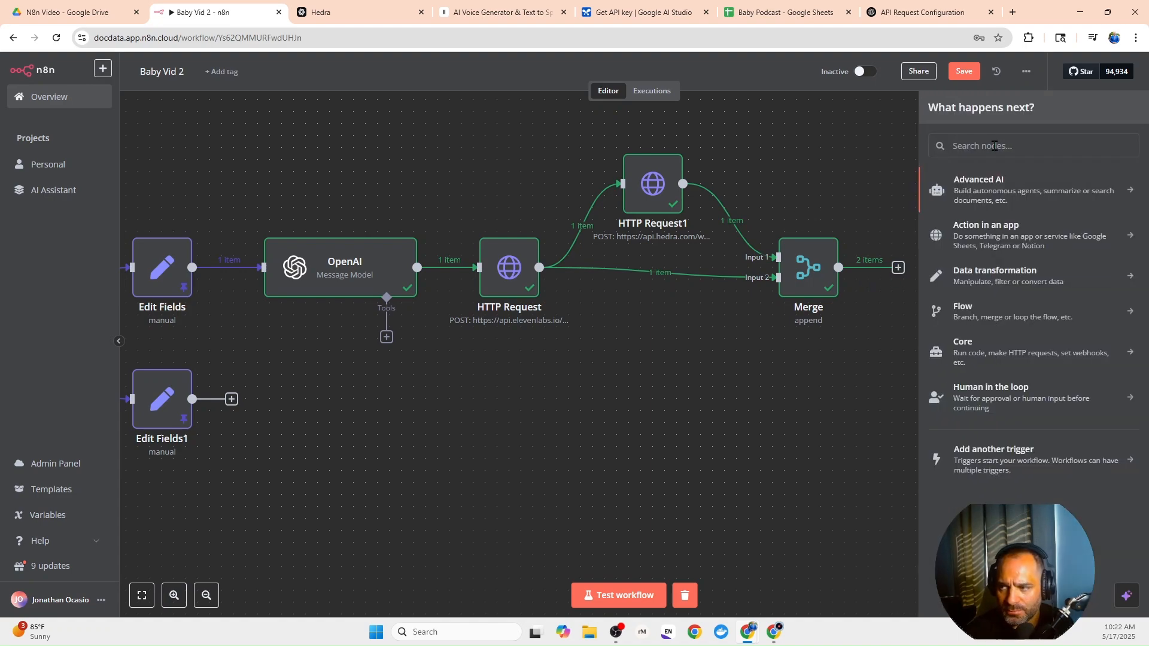
{"action": "type", "text": "c"}
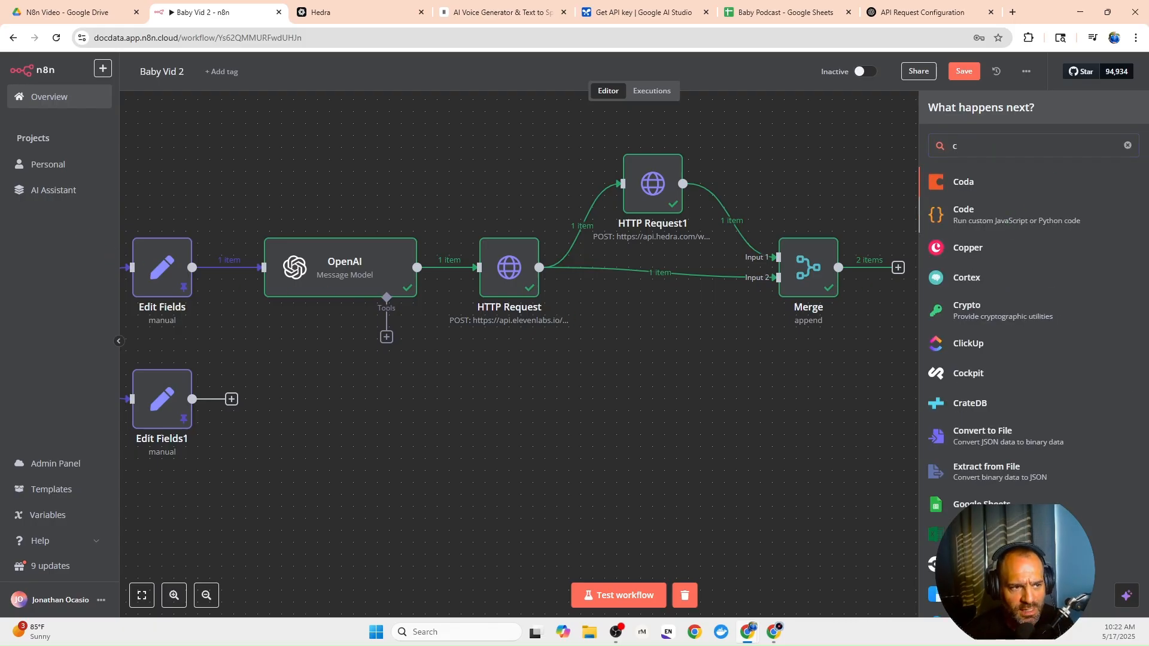
{"action": "left_click", "coordinate": [1016, 215]}
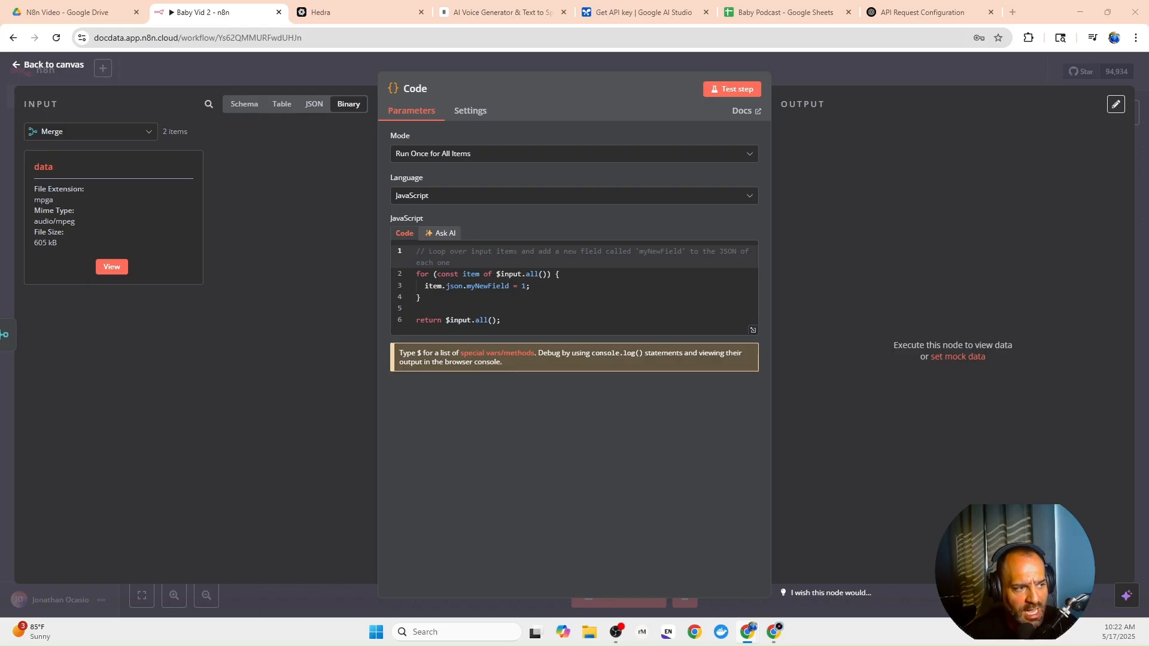
{"action": "key", "text": "ctrl+a"}
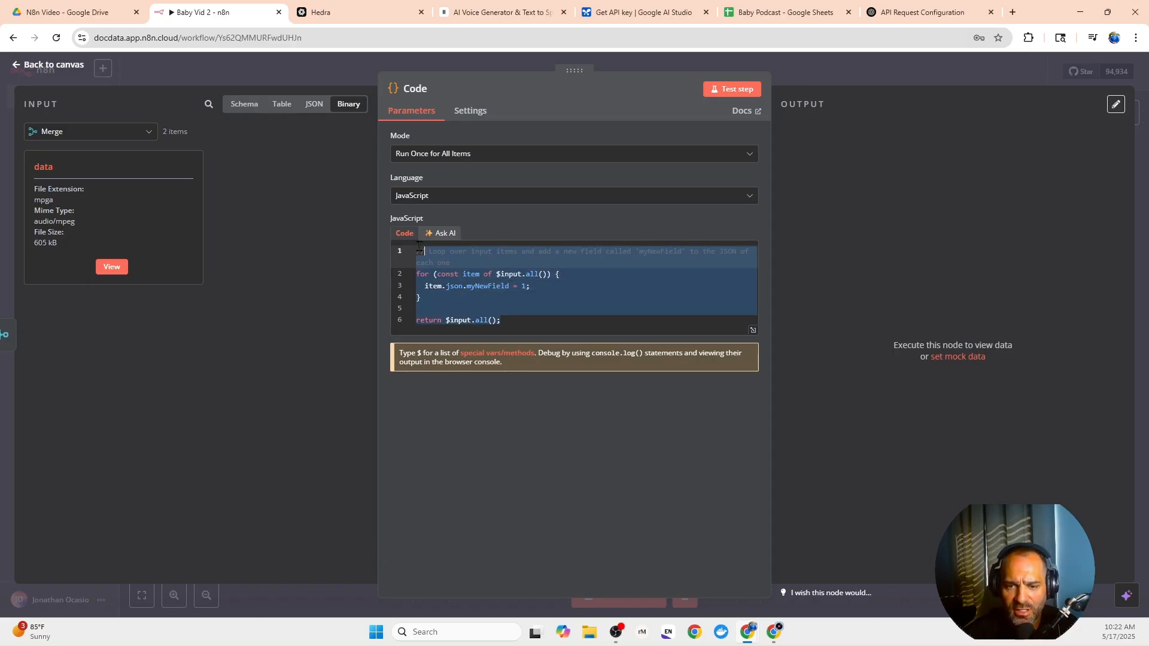
{"action": "right_click", "coordinate": [438, 268]}
{"action": "left_click", "coordinate": [477, 353]}
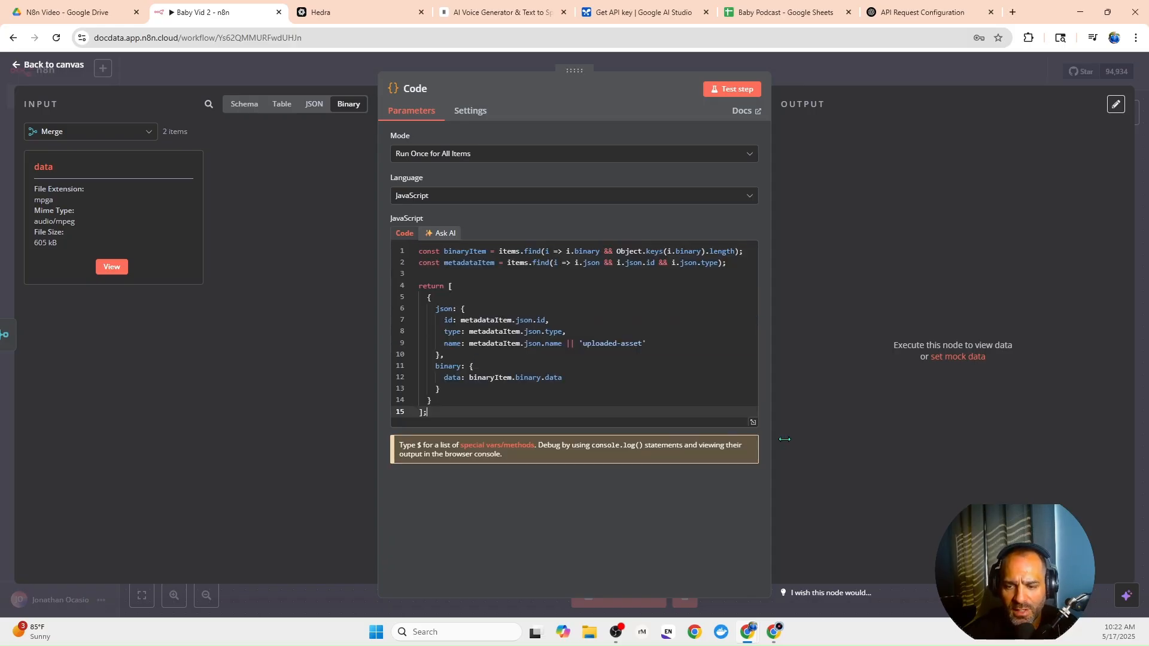
Review the Code node's JavaScript in the enlarged editor, test the node, and return to the canvas.
{"action": "left_click", "coordinate": [753, 422]}
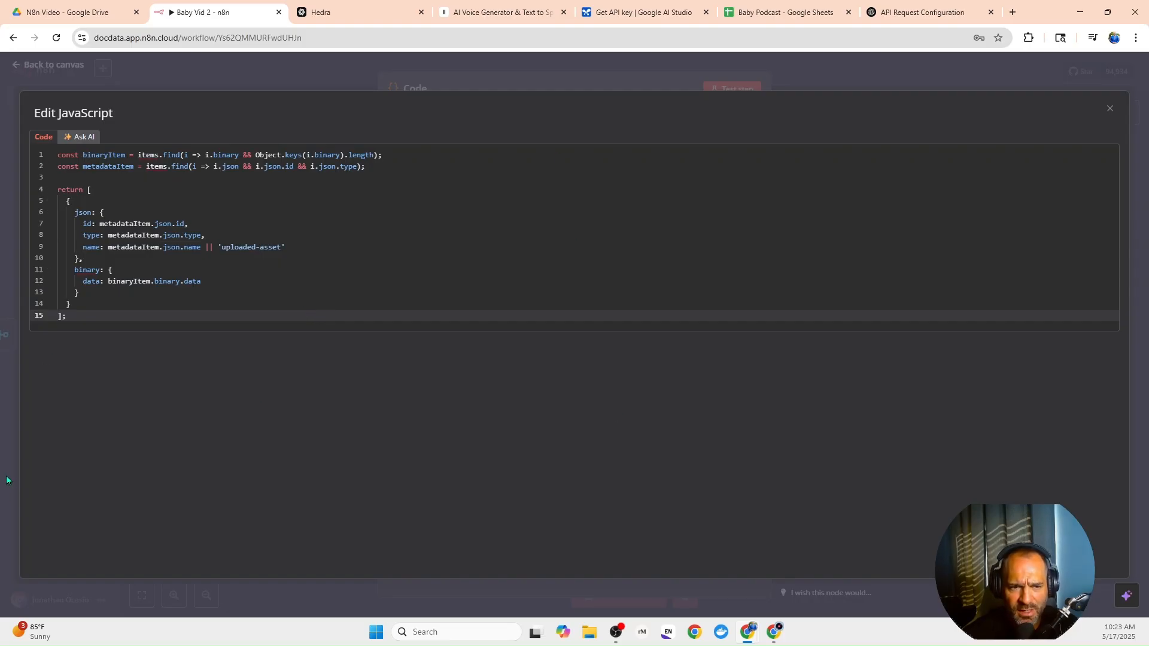
{"action": "left_click", "coordinate": [483, 83]}
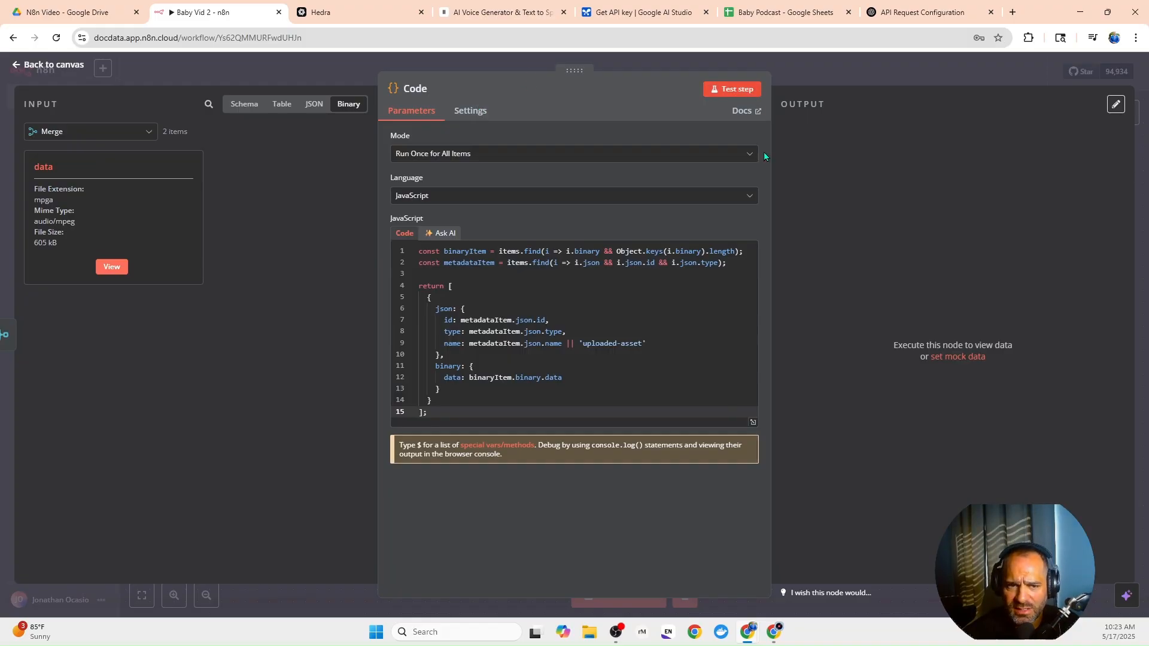
{"action": "left_click", "coordinate": [732, 90]}
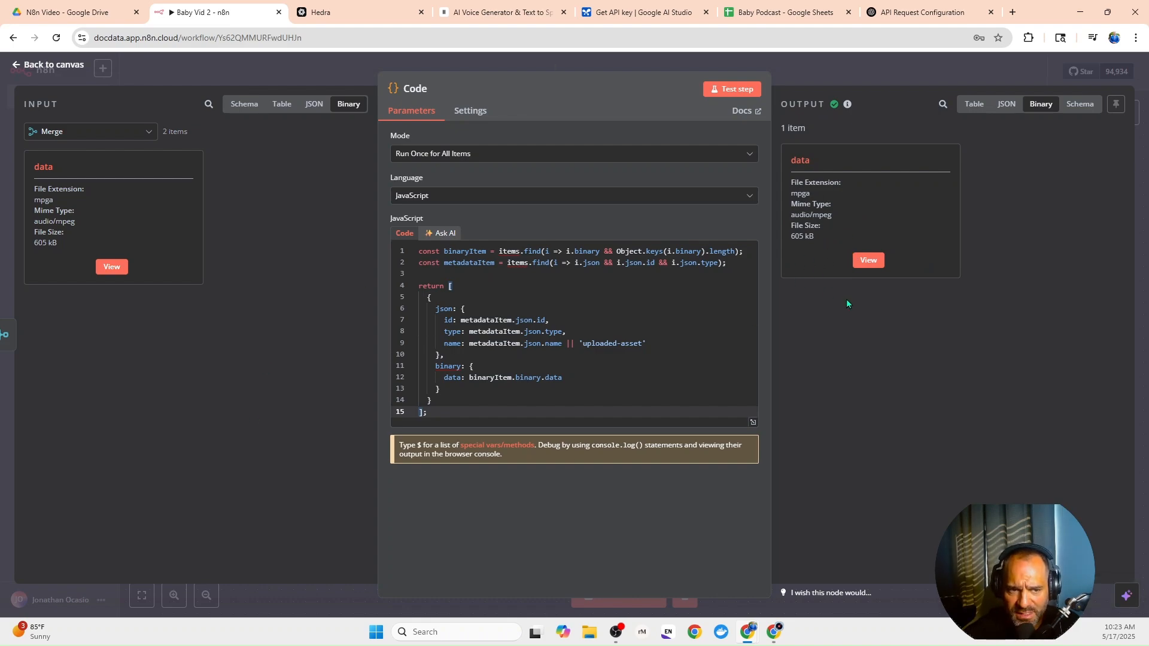
{"action": "left_click", "coordinate": [1006, 66]}
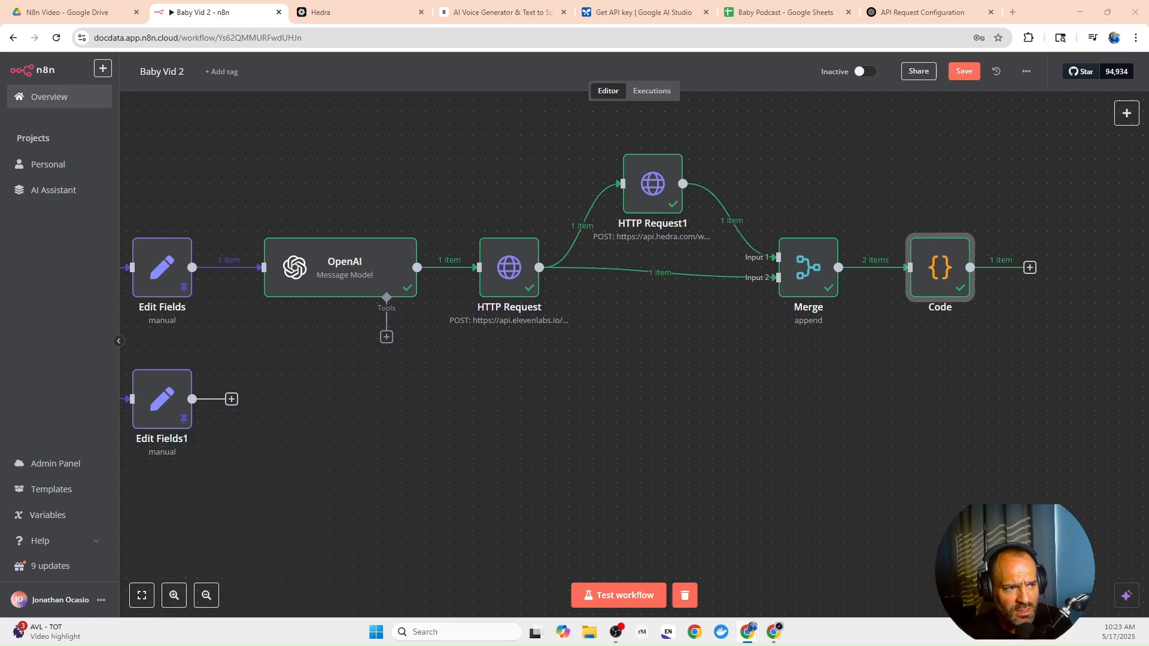
Add an HTTP Request node after the Code node and set its method to POST.
{"action": "left_click", "coordinate": [1030, 268]}
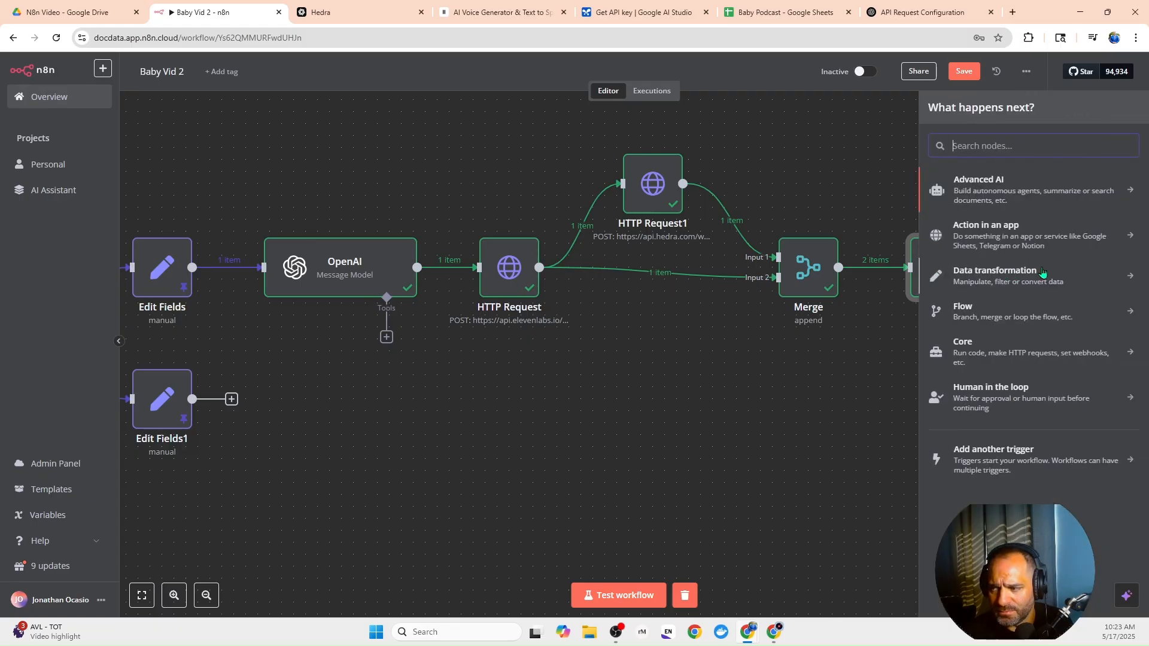
{"action": "type", "text": "http"}
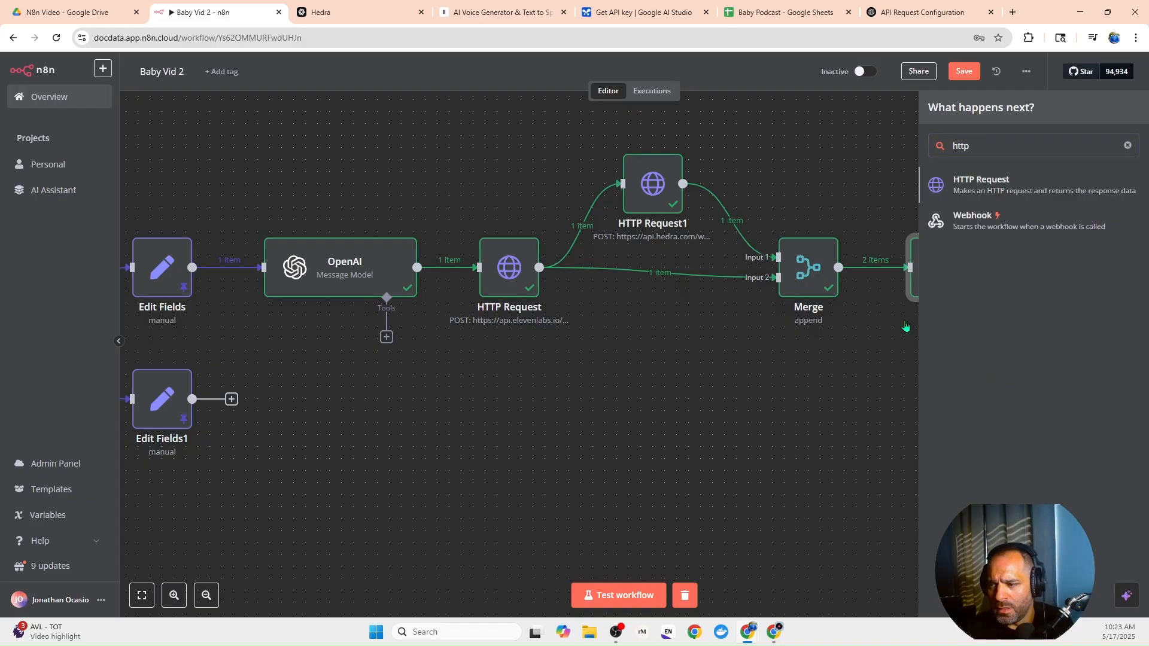
{"action": "key", "text": "Return"}
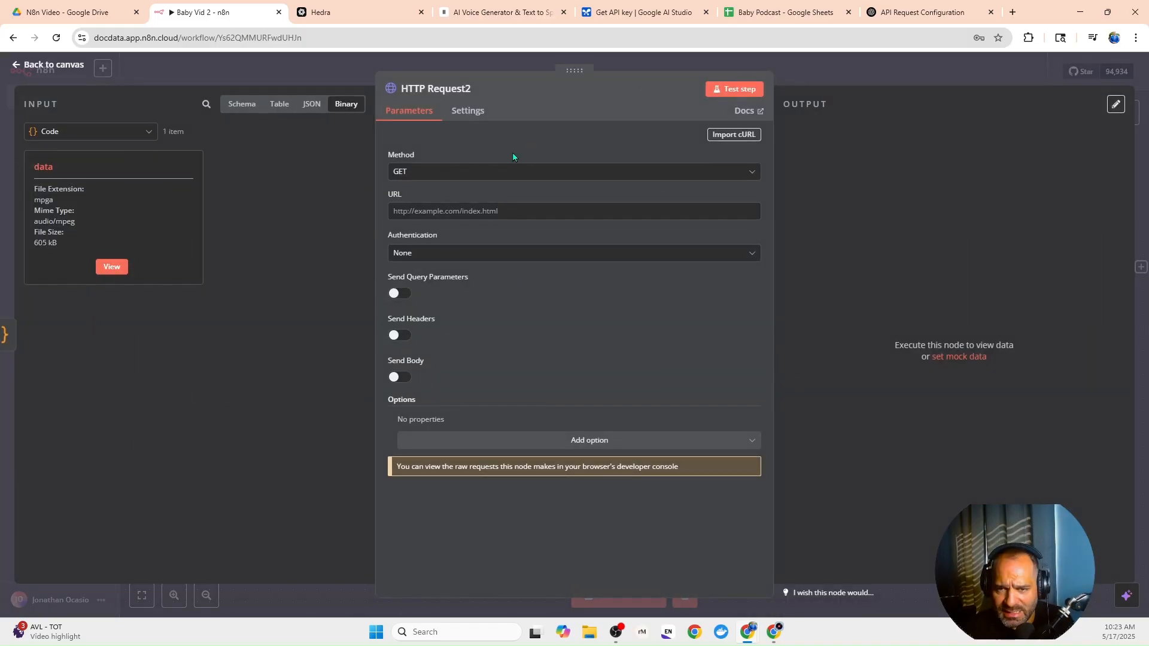
{"action": "left_click", "coordinate": [508, 171]}
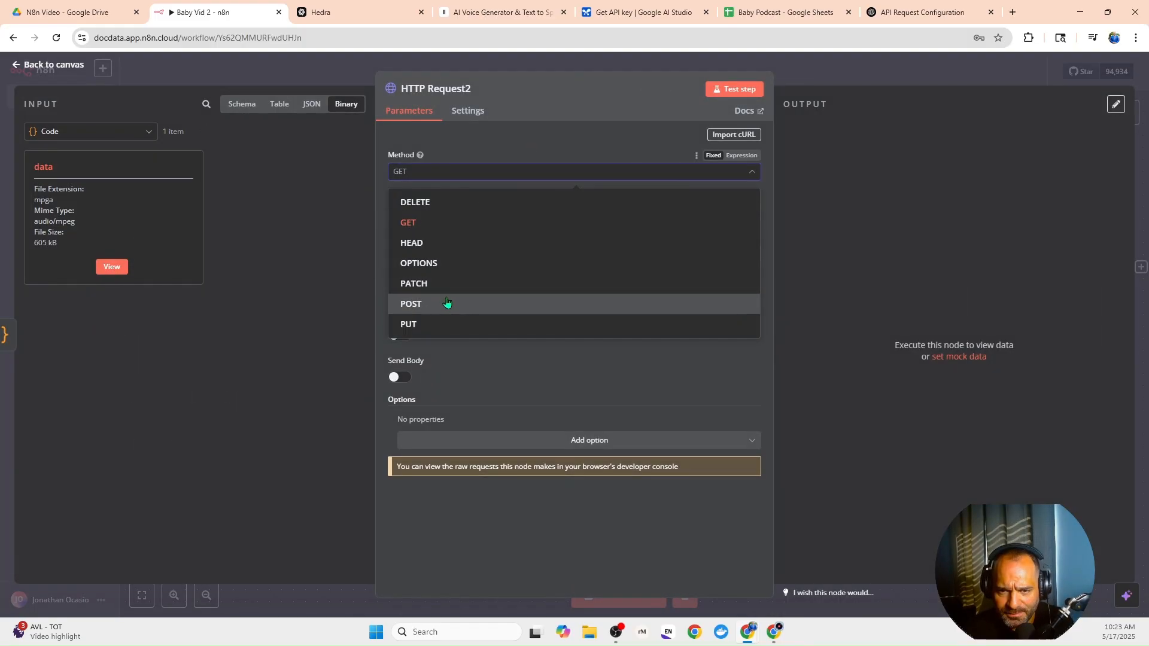
{"action": "left_click", "coordinate": [447, 303]}
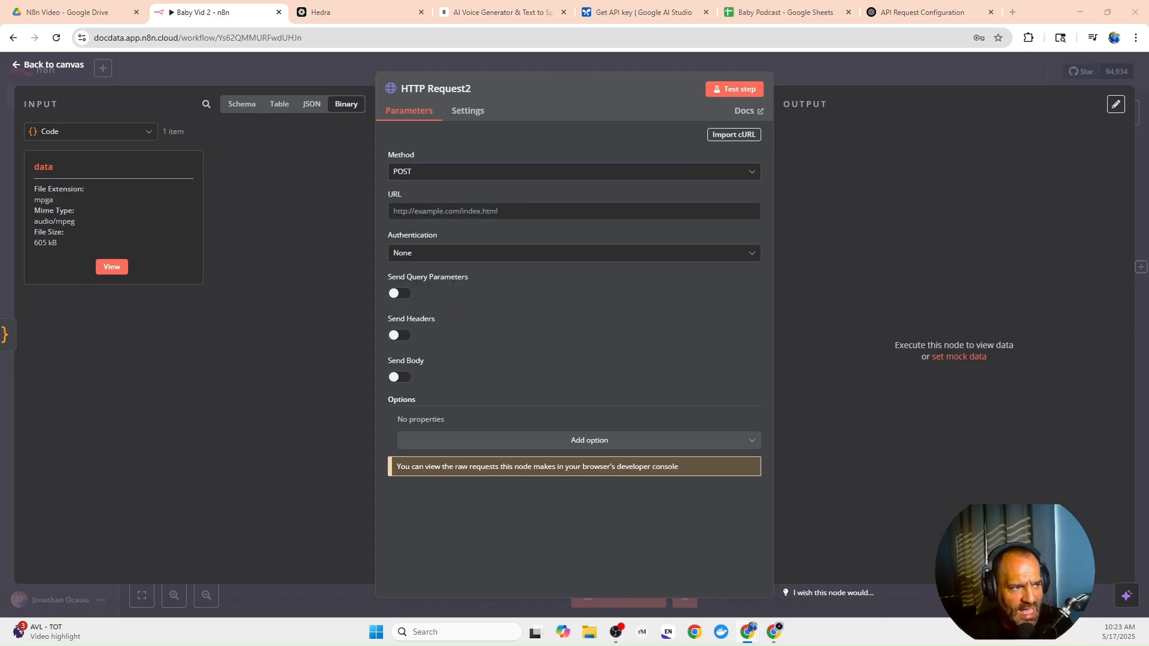
{"action": "left_click", "coordinate": [456, 211]}
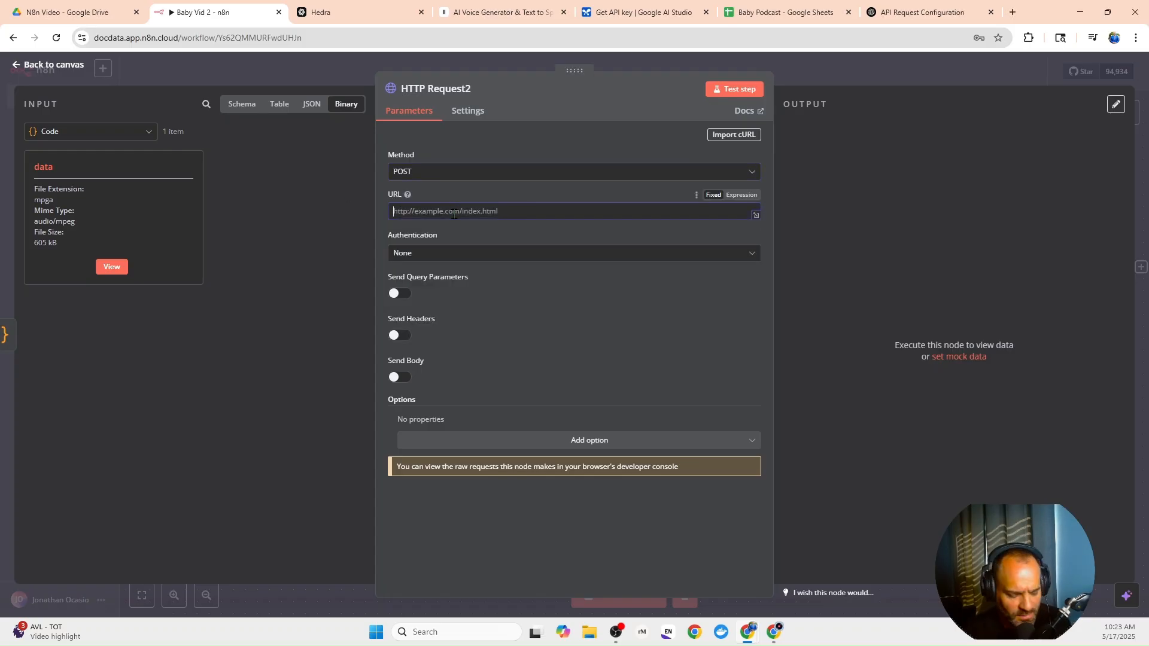
{"action": "type", "text": "https://api.hedra.com/web-app/public/assets/{{$json.id}}/upload"}
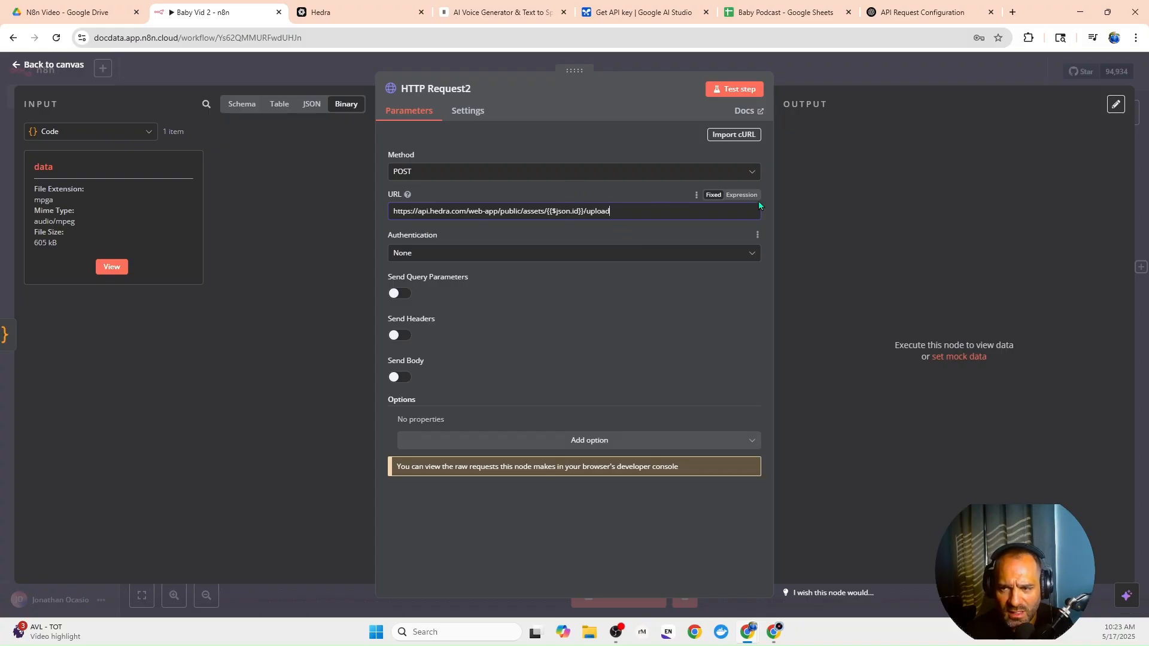
{"action": "left_click", "coordinate": [742, 195]}
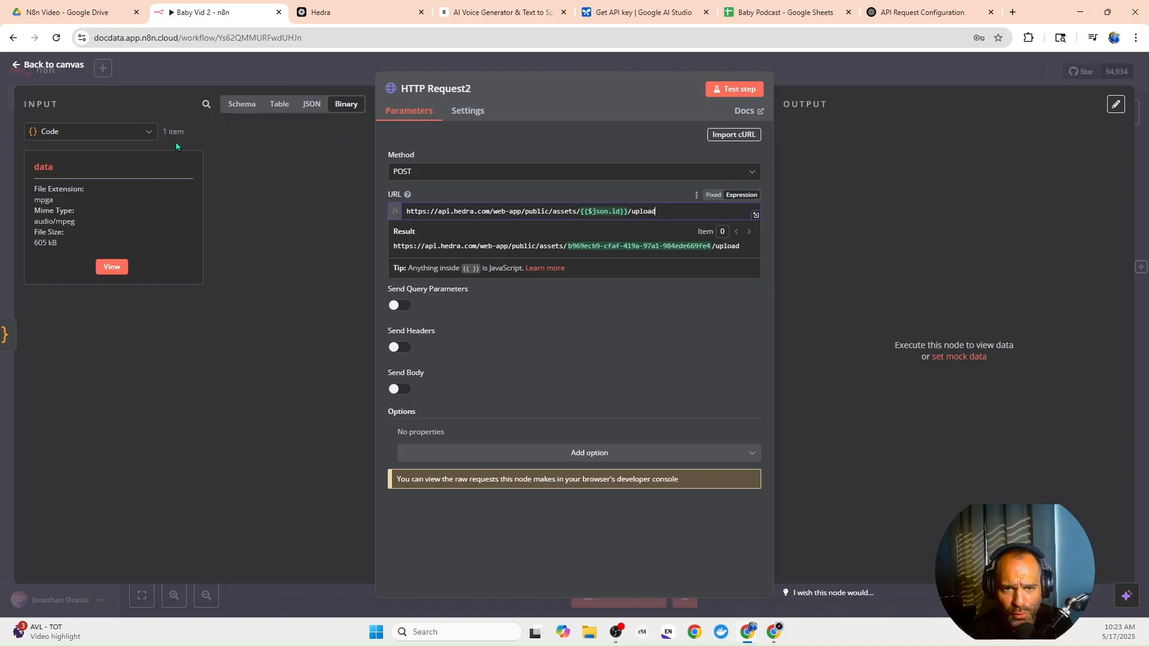
Try to map the id field from the Code node's table data into the upload URL, and return to the binary input view.
{"action": "left_click", "coordinate": [279, 105]}
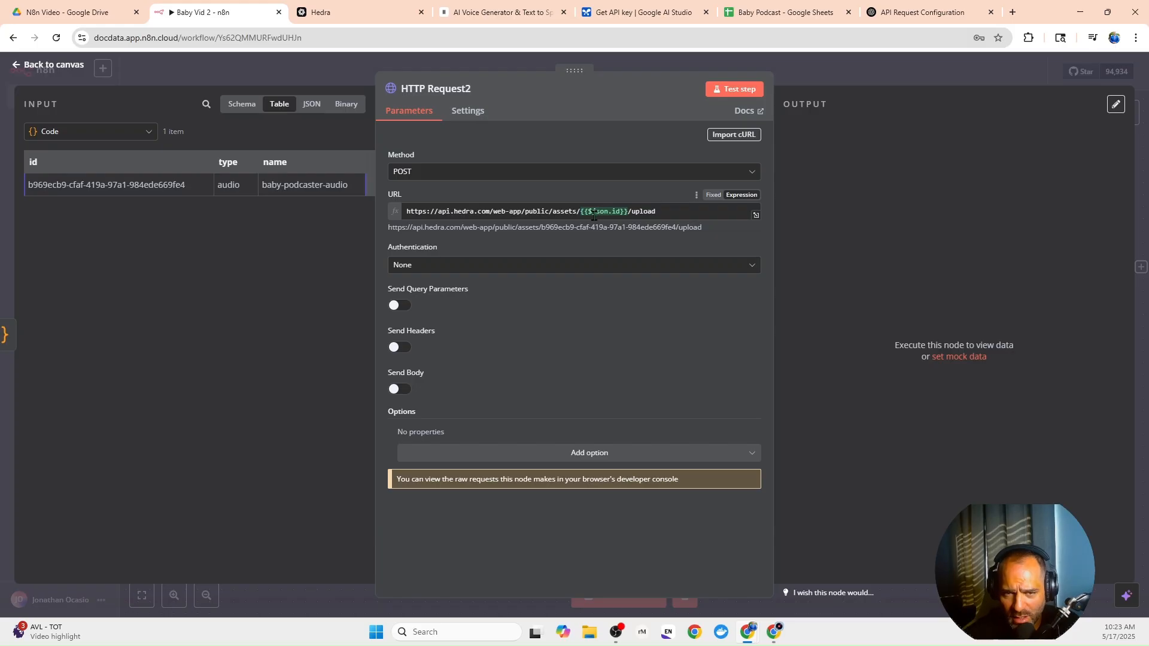
{"action": "left_click_drag", "start_coordinate": [33, 162], "coordinate": [602, 210]}
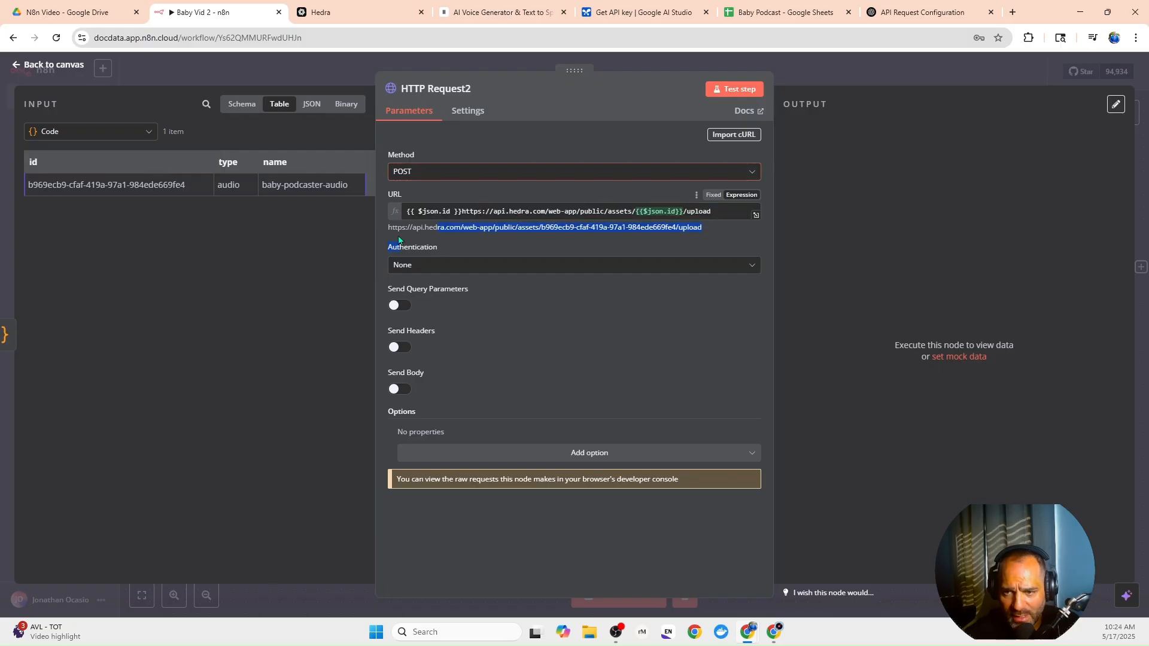
{"action": "left_click", "coordinate": [210, 238]}
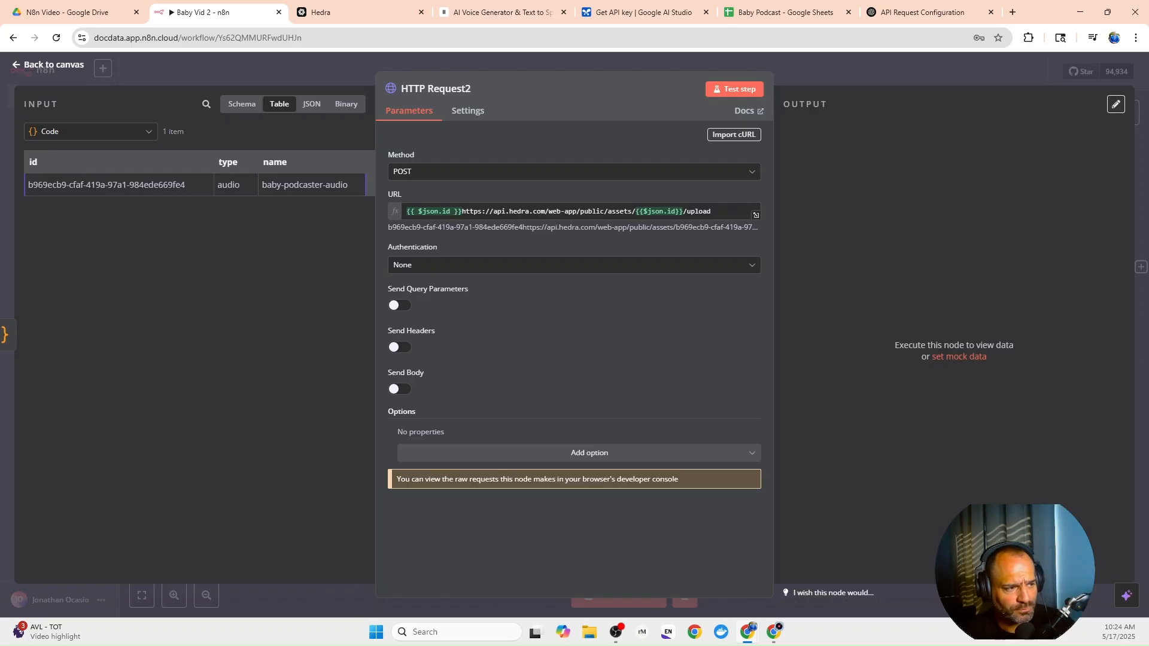
{"action": "left_click", "coordinate": [346, 103]}
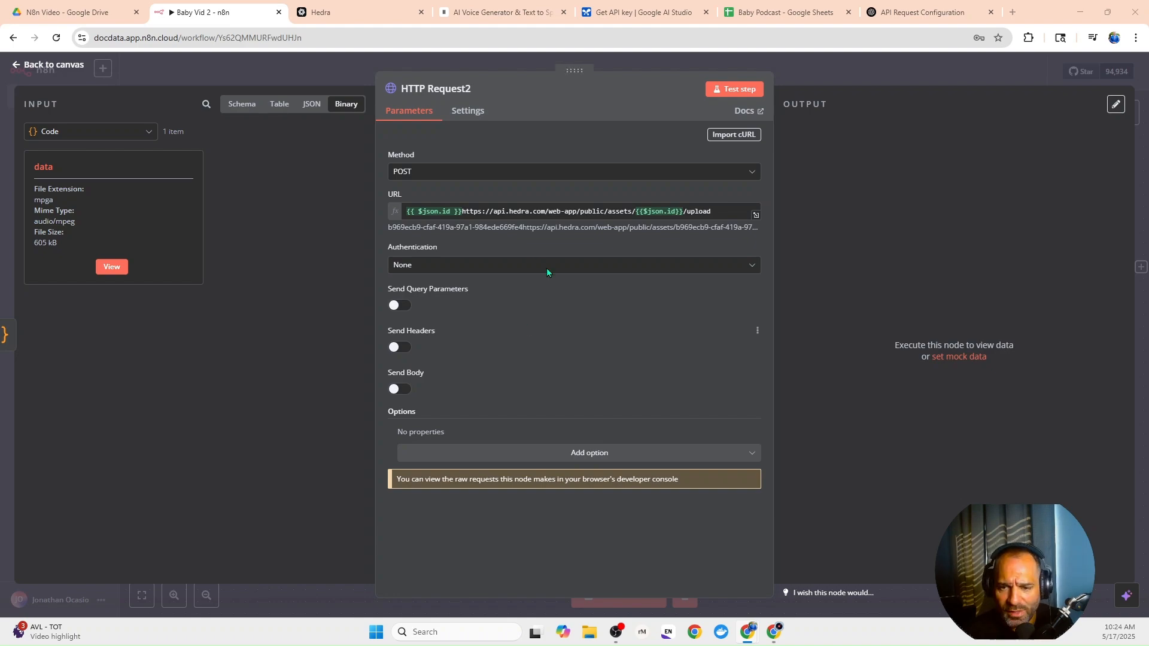
Set the request's authentication to Generic Credential Type with Custom Auth, using Custom Auth account 2.
{"action": "left_click", "coordinate": [502, 272]}
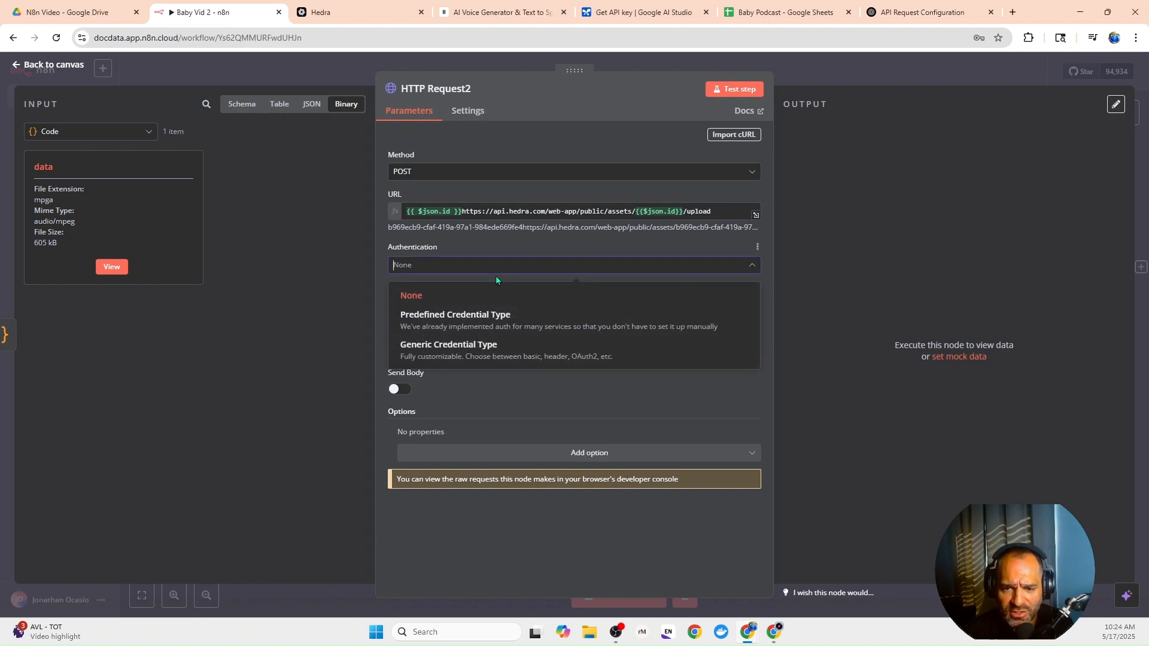
{"action": "left_click", "coordinate": [477, 355]}
{"action": "left_click", "coordinate": [474, 306]}
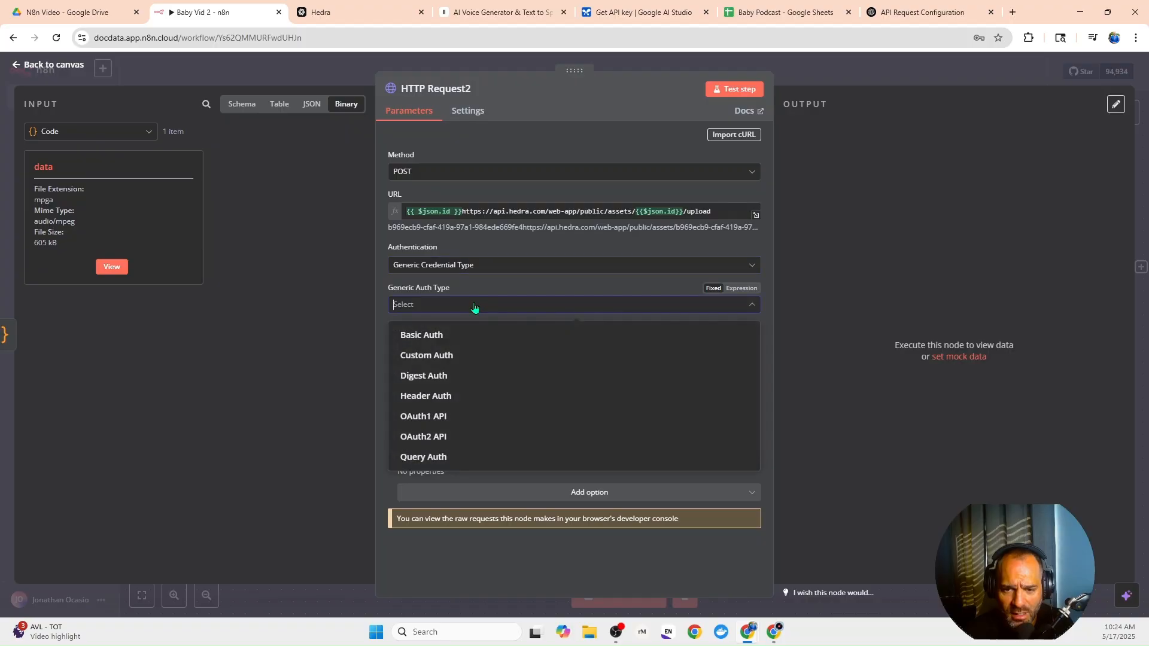
{"action": "left_click", "coordinate": [450, 357]}
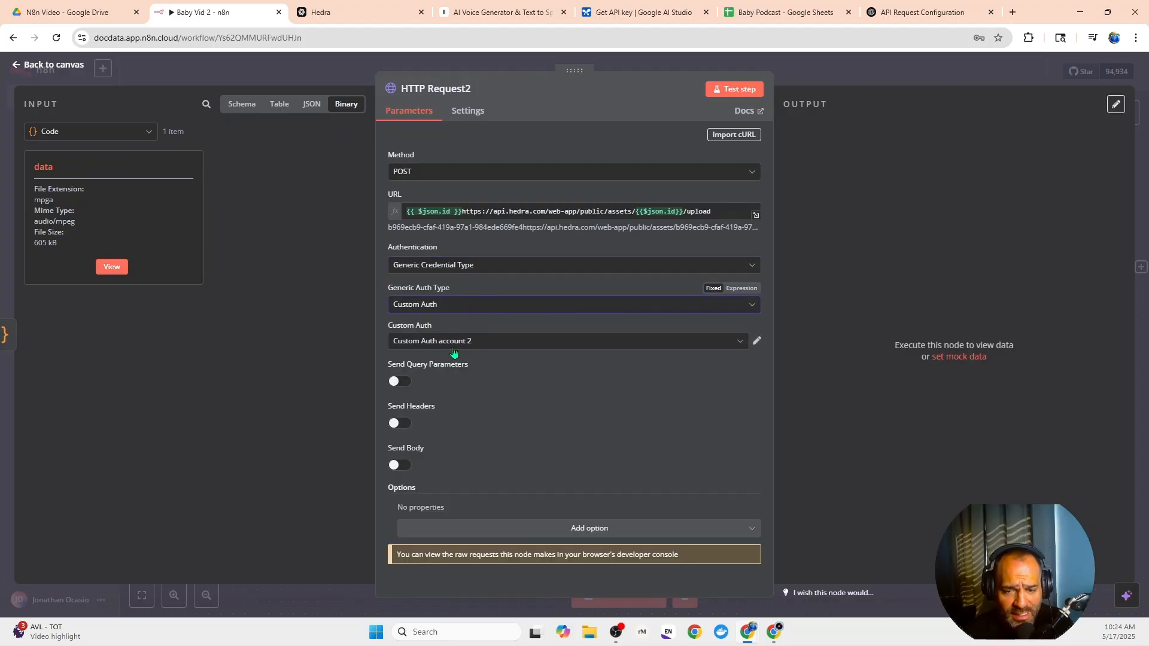
Enable sending a body with the request and set its content type to Form-Data.
{"action": "left_click", "coordinate": [409, 469]}
{"action": "scroll", "coordinate": [514, 407], "scroll_direction": "down", "scroll_amount": 3}
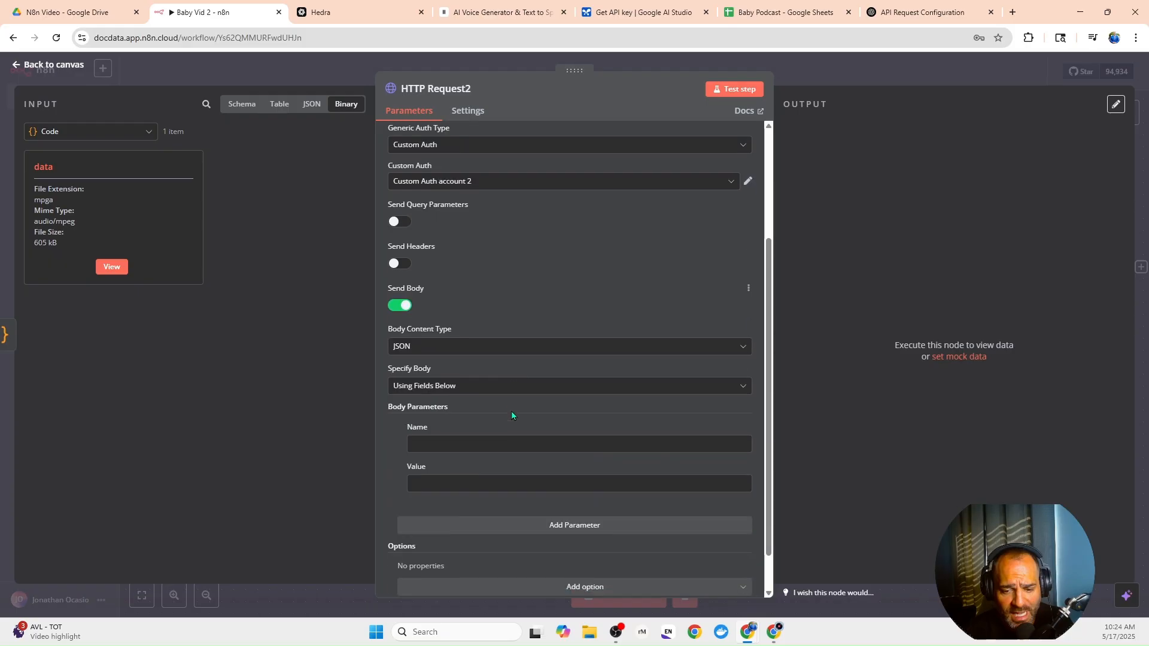
{"action": "left_click", "coordinate": [434, 388]}
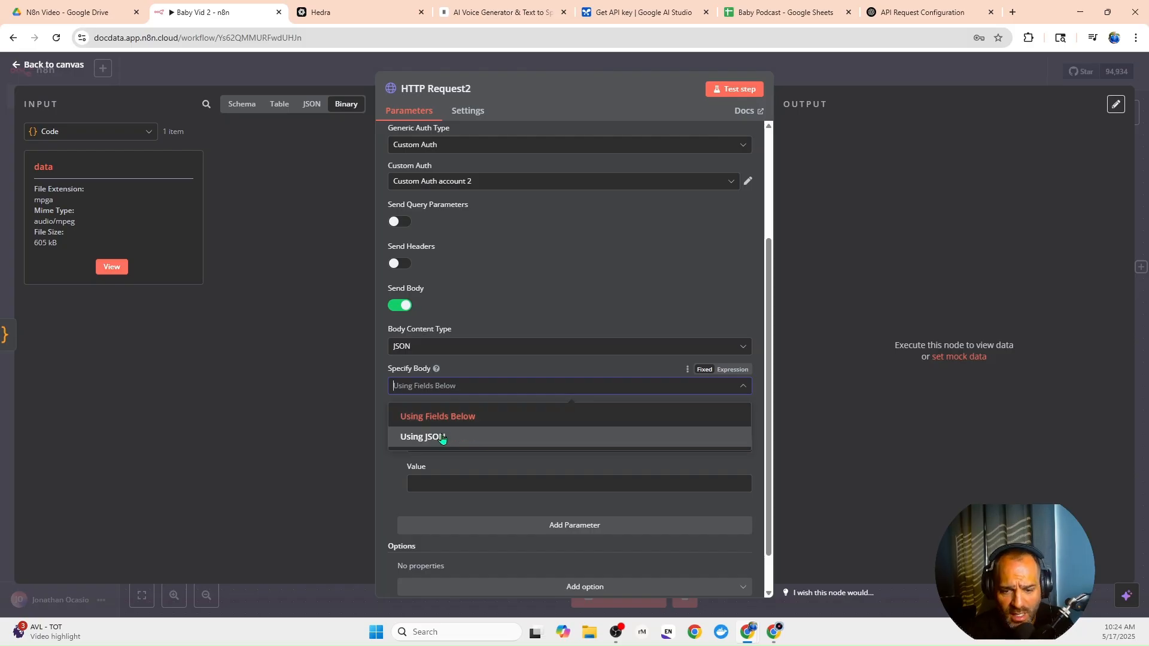
{"action": "left_click", "coordinate": [345, 401]}
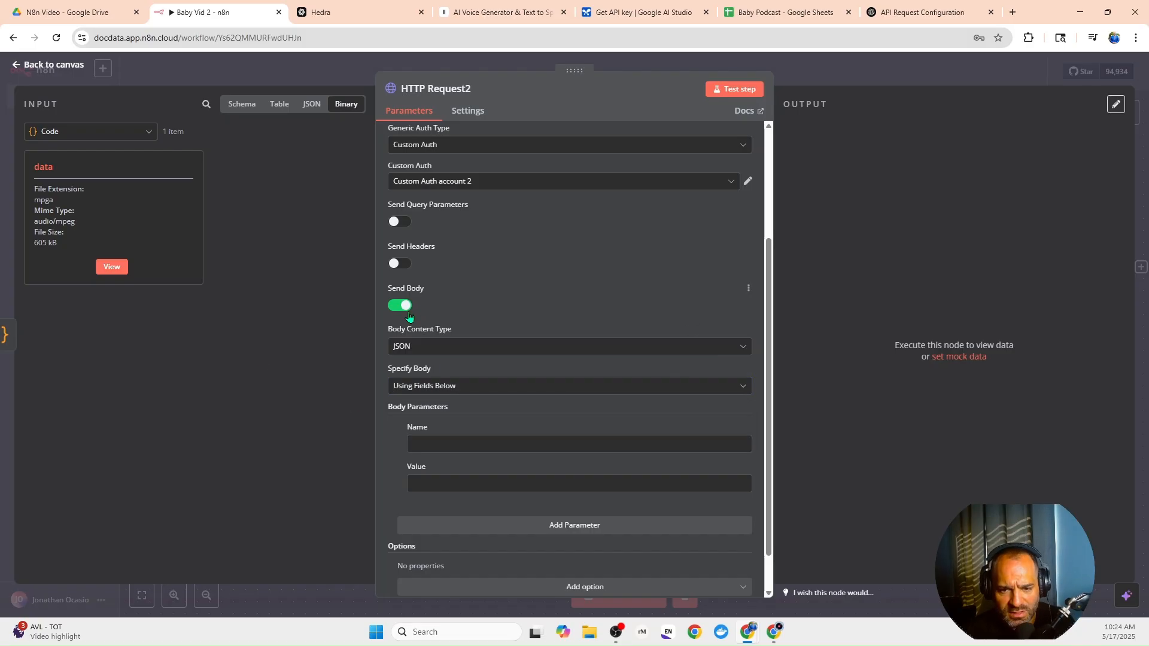
{"action": "left_click", "coordinate": [427, 346]}
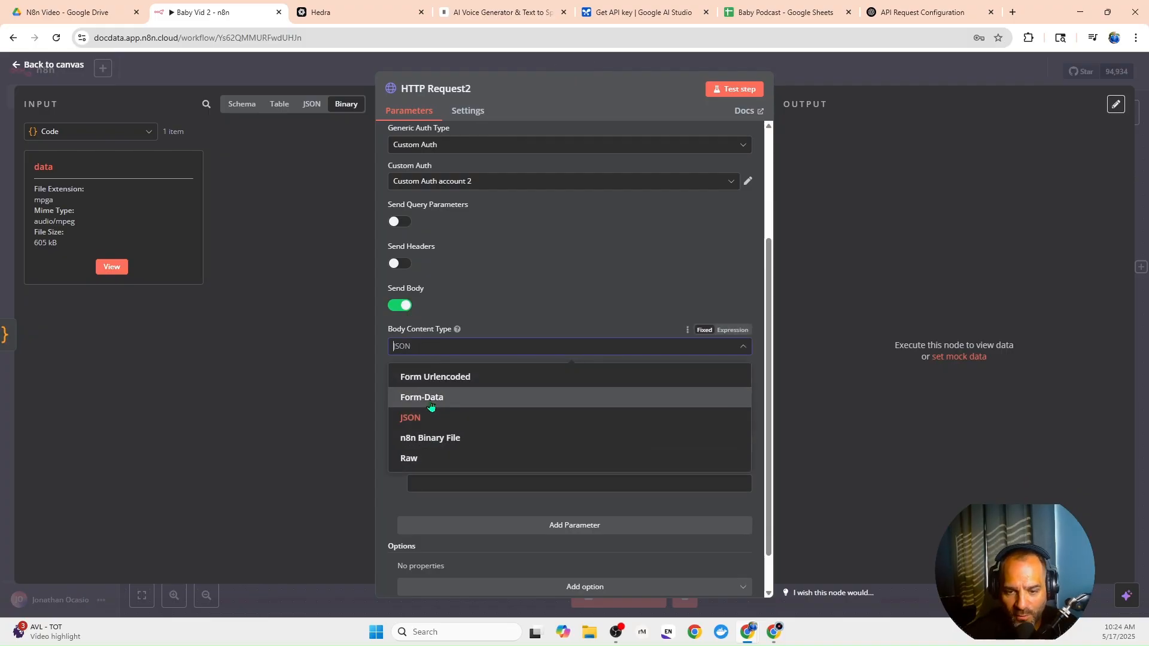
{"action": "left_click", "coordinate": [431, 405]}
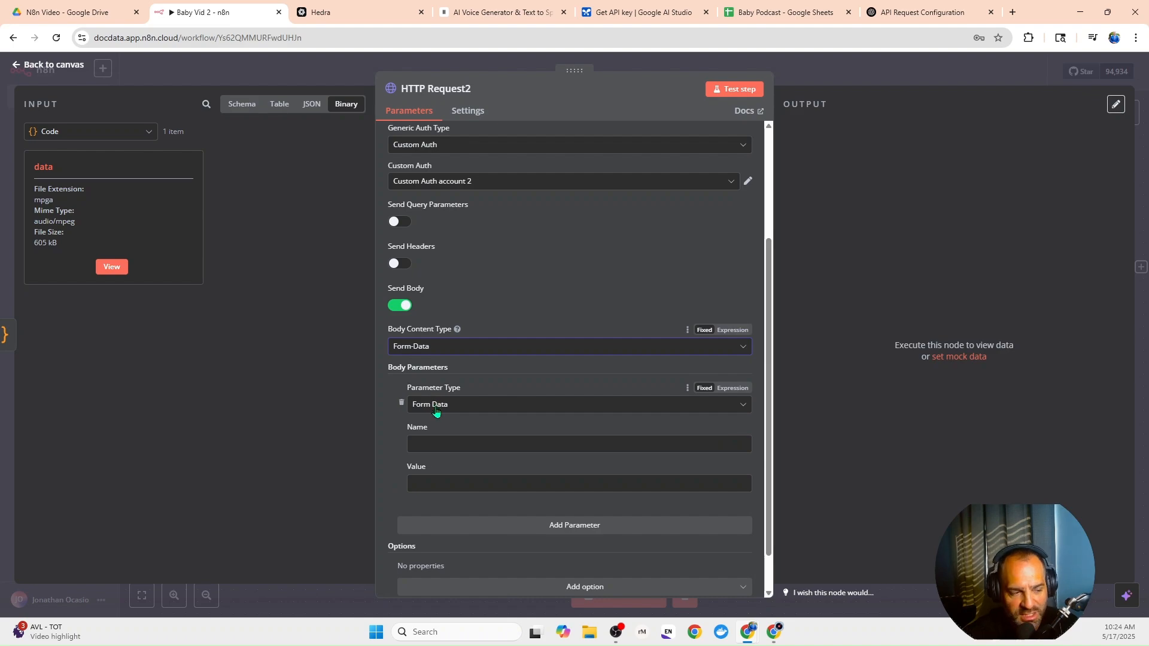
Make the body parameter an n8n Binary File named file with input data field name data, and test the request.
{"action": "left_click", "coordinate": [436, 410]}
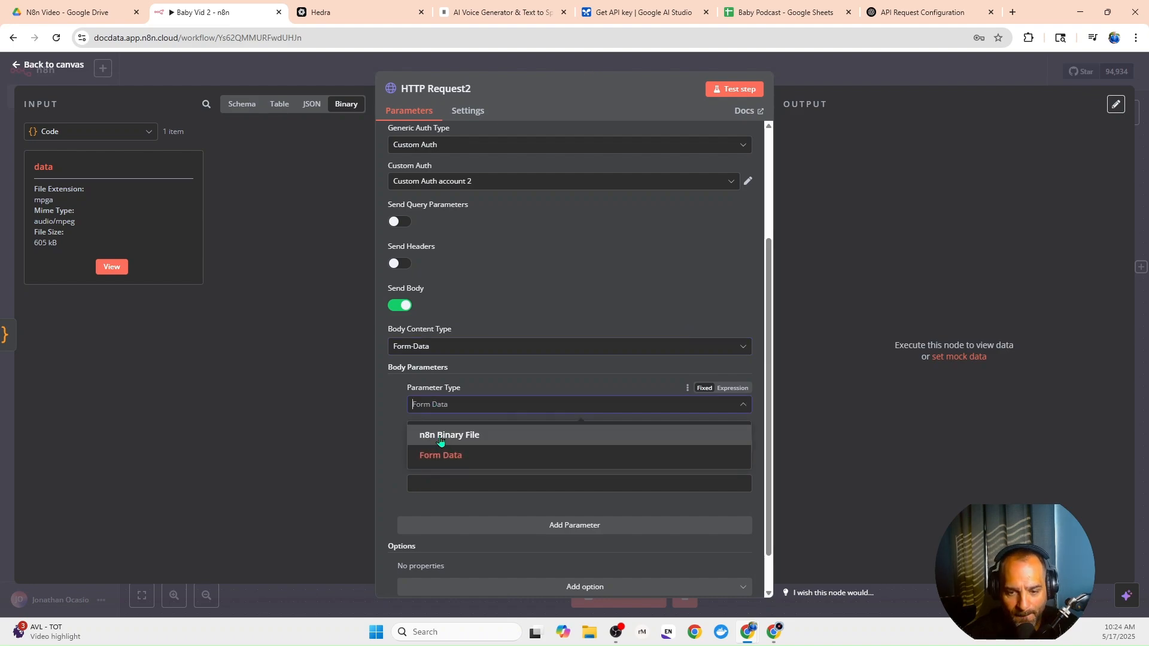
{"action": "left_click", "coordinate": [440, 438]}
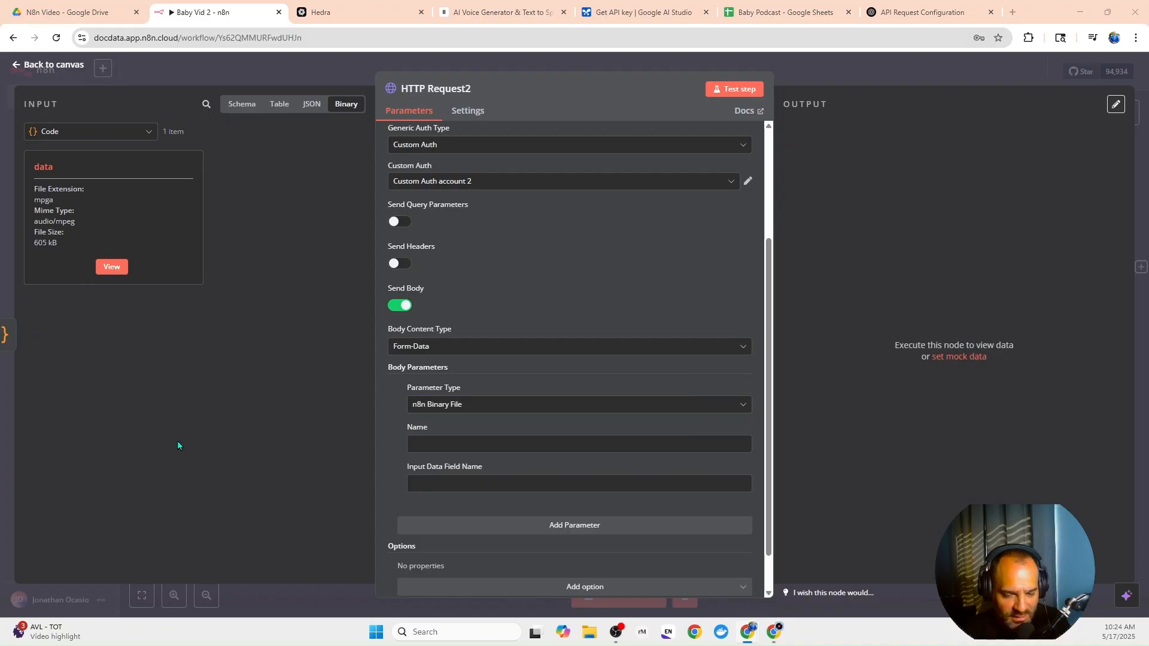
{"action": "left_click", "coordinate": [478, 439]}
{"action": "type", "text": "file"}
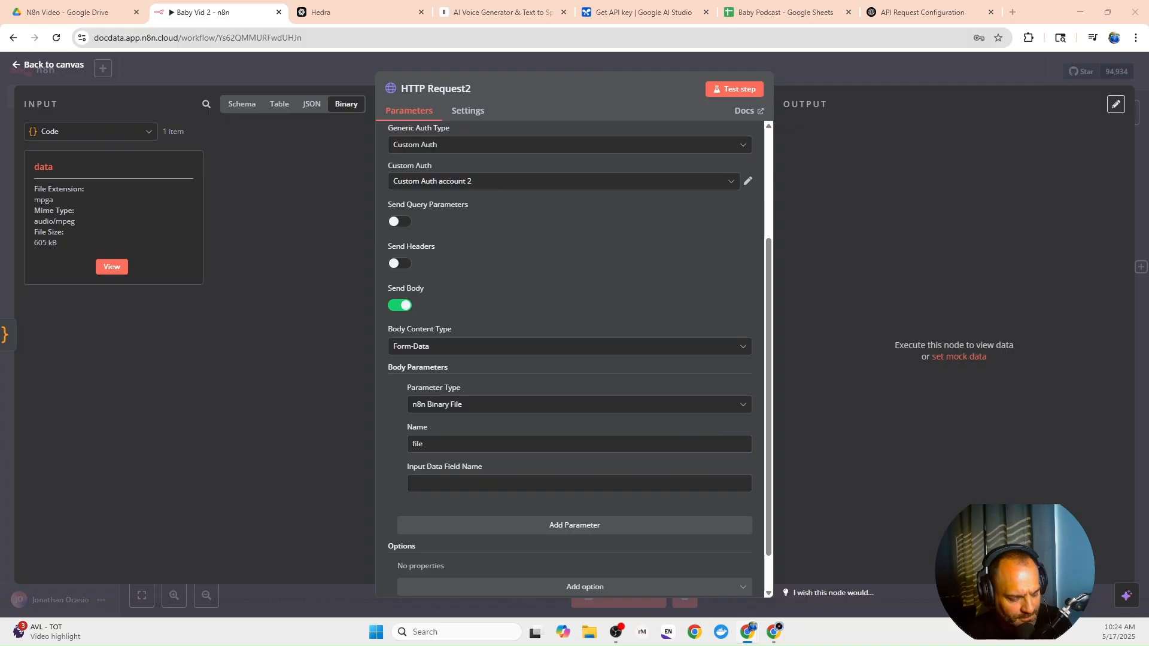
{"action": "left_click", "coordinate": [434, 483]}
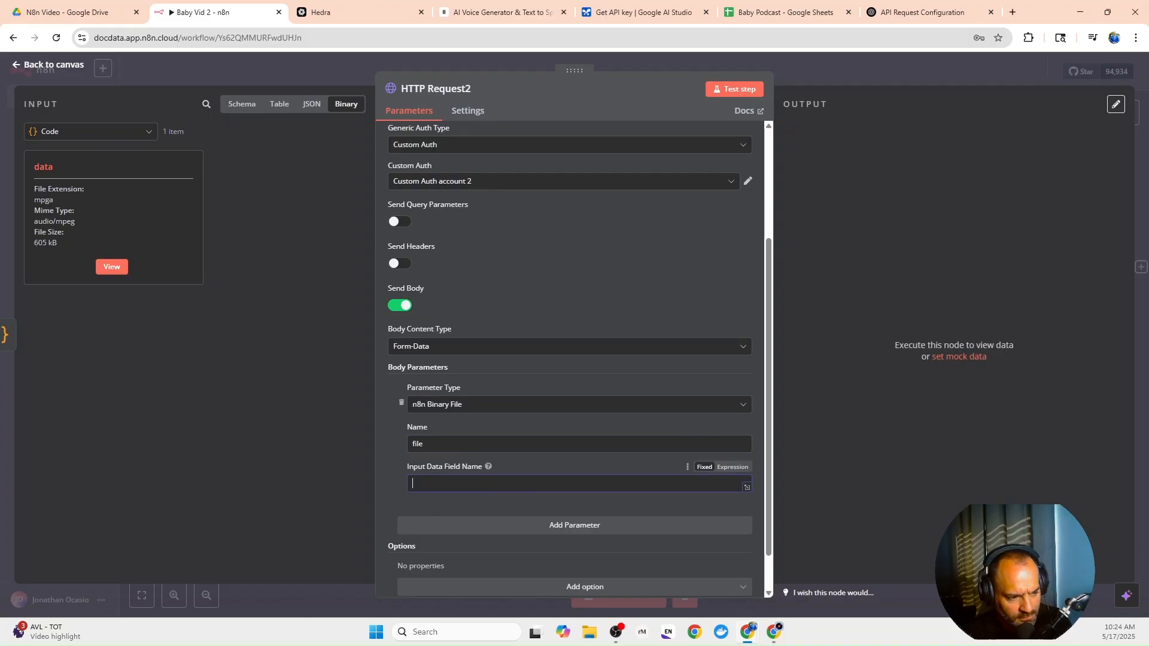
{"action": "type", "text": "data"}
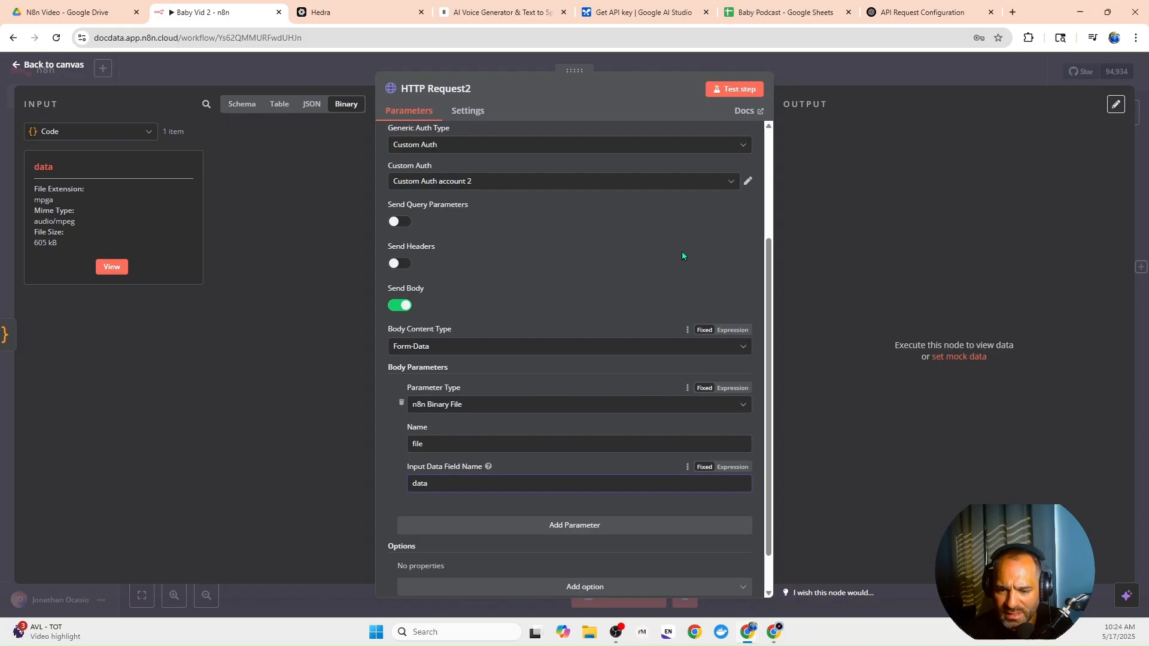
{"action": "left_click", "coordinate": [734, 89]}
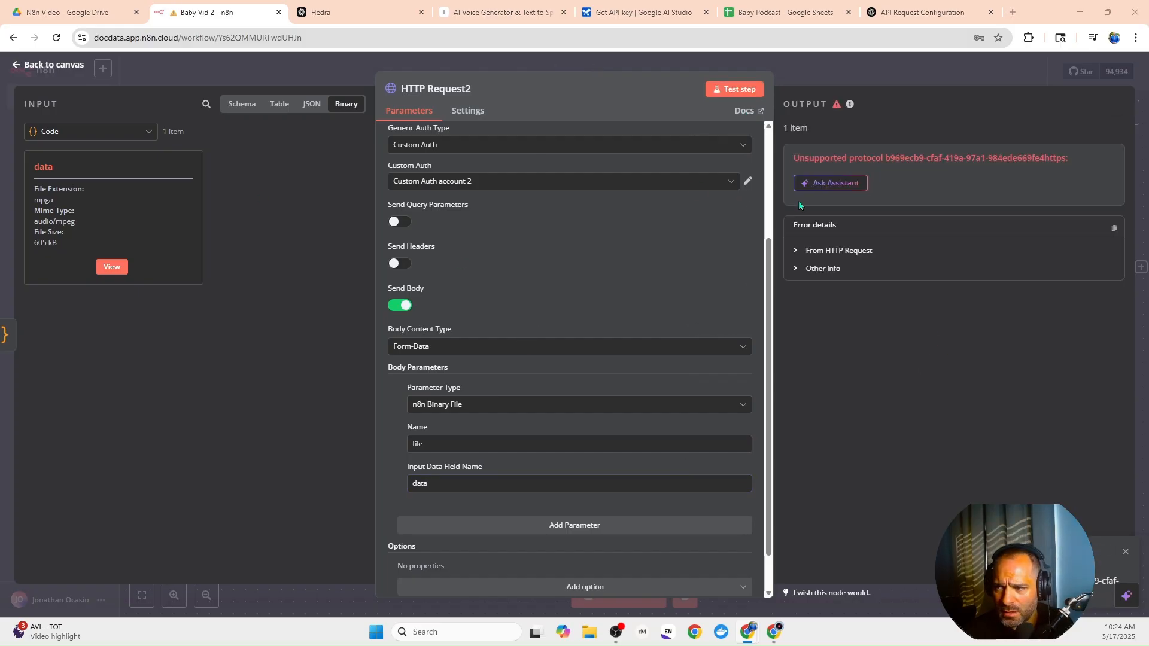
Remove the extra {{ $json.id }} expression from the start of the upload URL and test the request again.
{"action": "scroll", "coordinate": [605, 275], "scroll_direction": "up", "scroll_amount": 1}
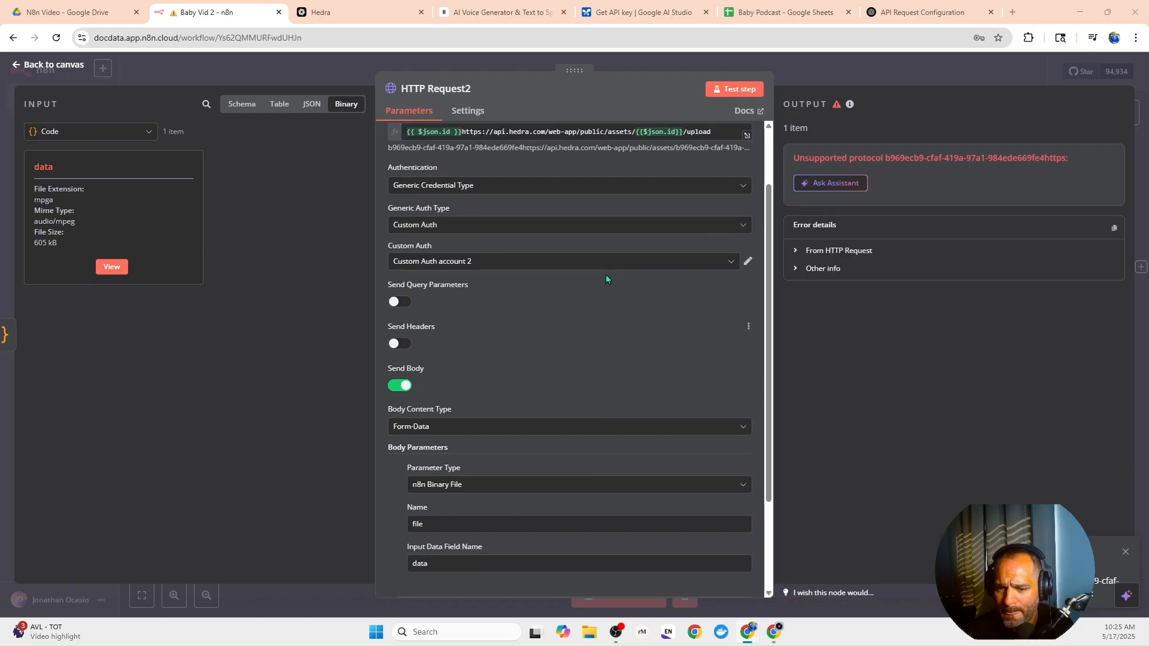
{"action": "scroll", "coordinate": [605, 280], "scroll_direction": "down", "scroll_amount": 1}
{"action": "scroll", "coordinate": [604, 280], "scroll_direction": "up", "scroll_amount": 3}
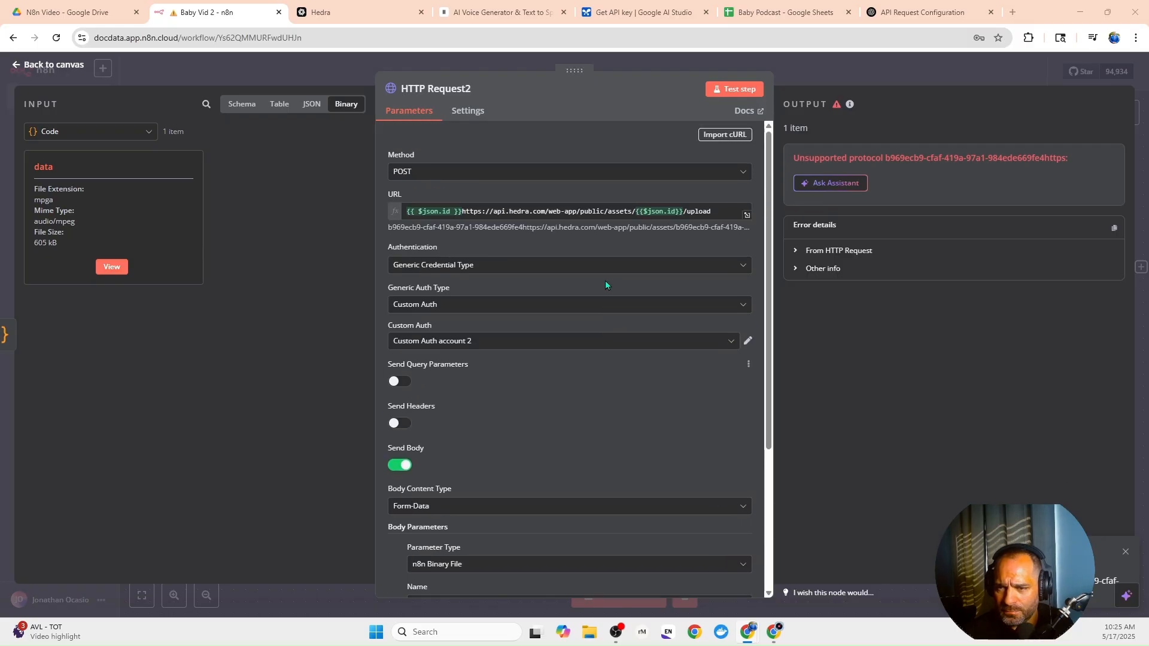
{"action": "left_click_drag", "start_coordinate": [461, 211], "coordinate": [403, 205]}
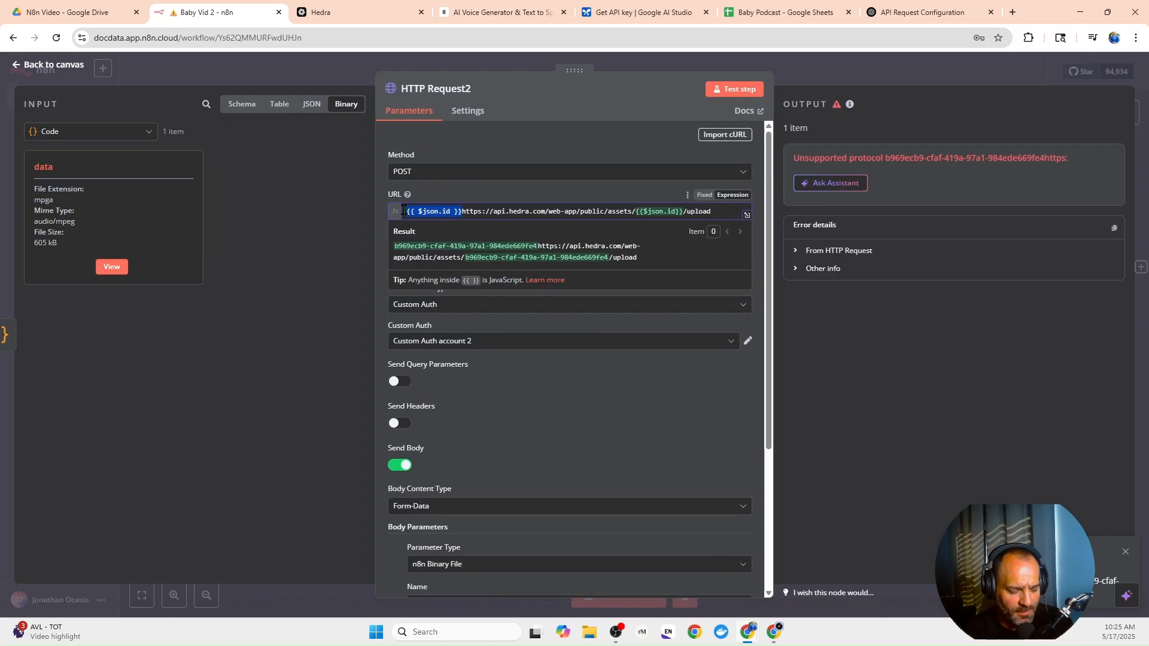
{"action": "key", "text": "BackSpace"}
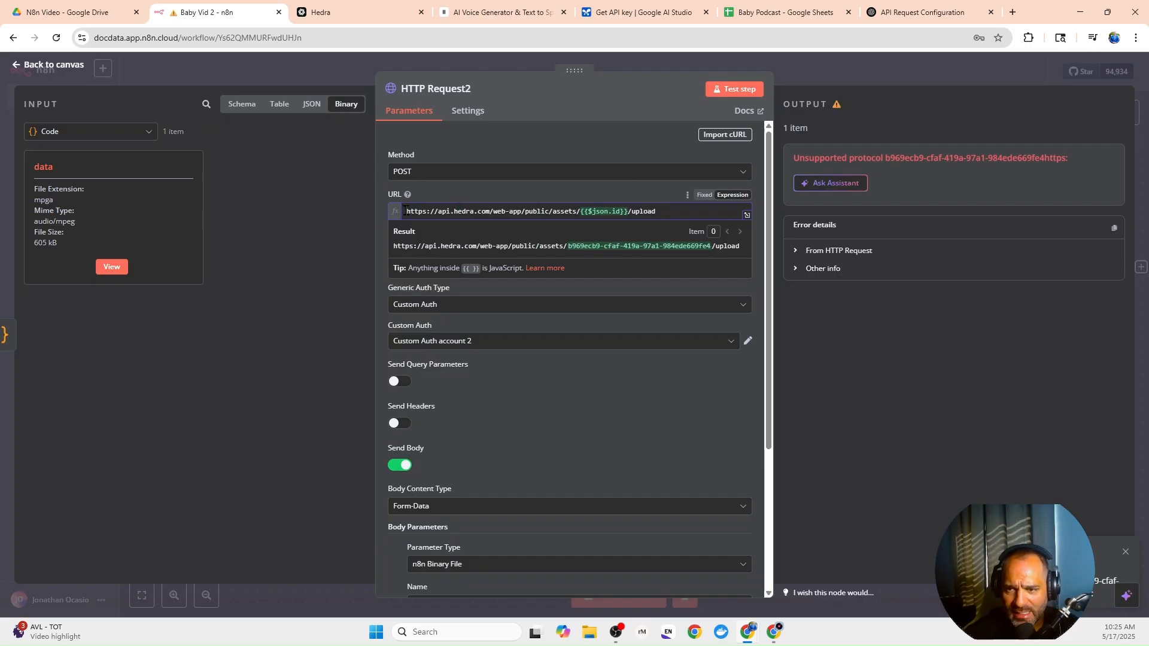
{"action": "left_click", "coordinate": [737, 90]}
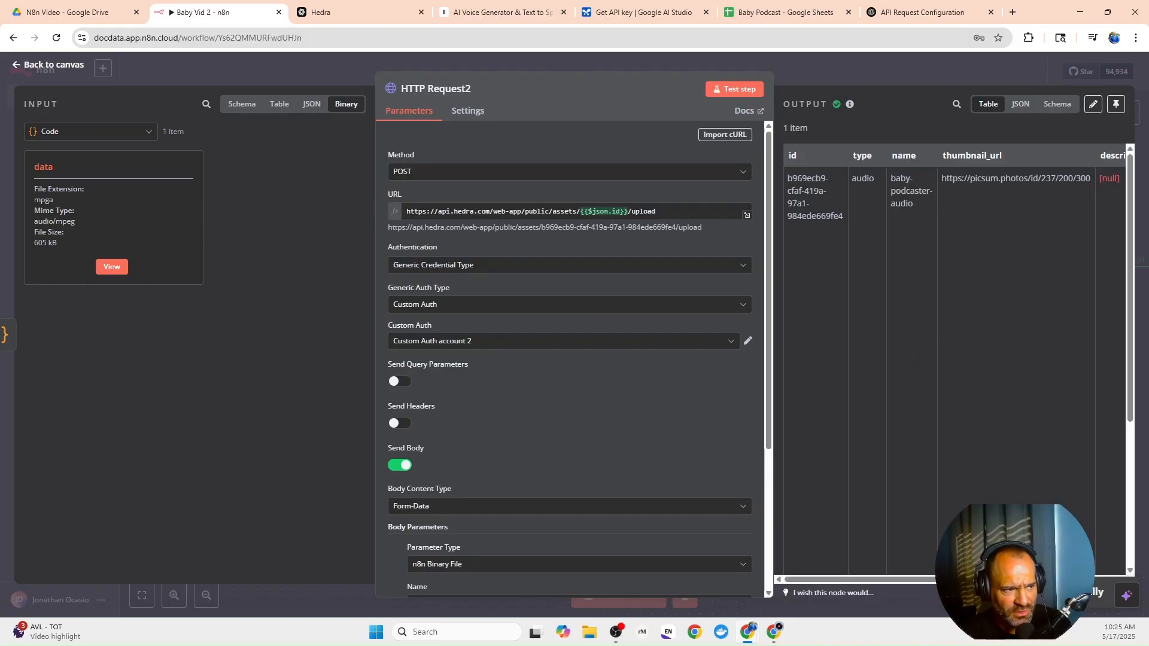
Close the HTTP Request2 node and pin the output data of the OpenAI node.
{"action": "left_click", "coordinate": [828, 79]}
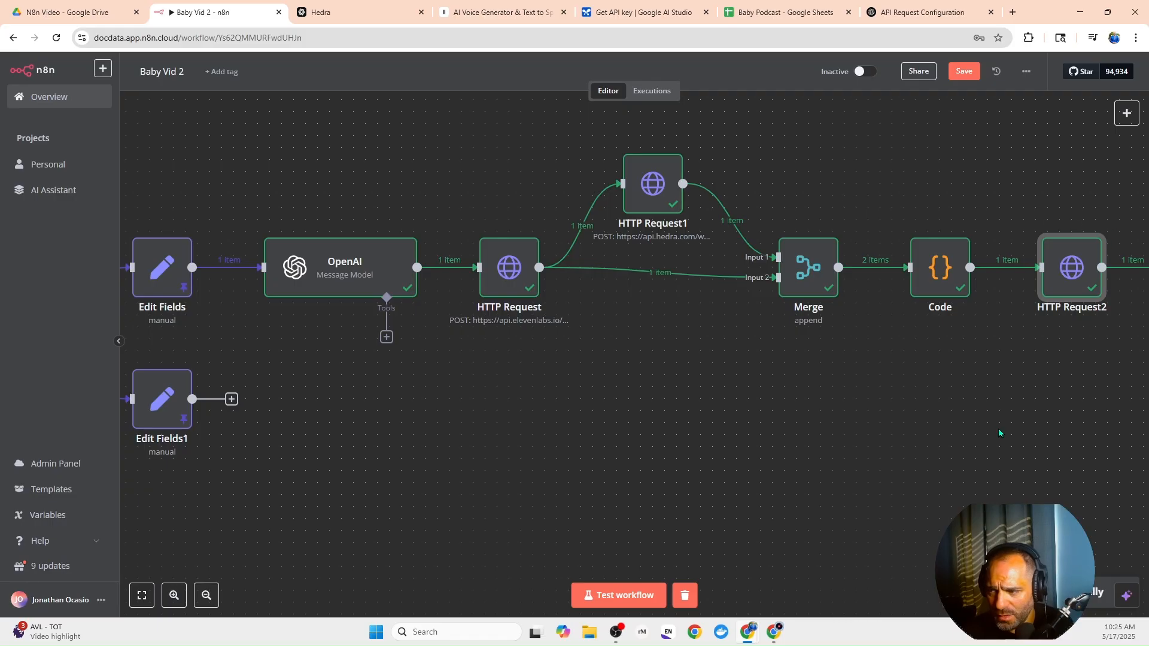
{"action": "left_click", "coordinate": [207, 595]}
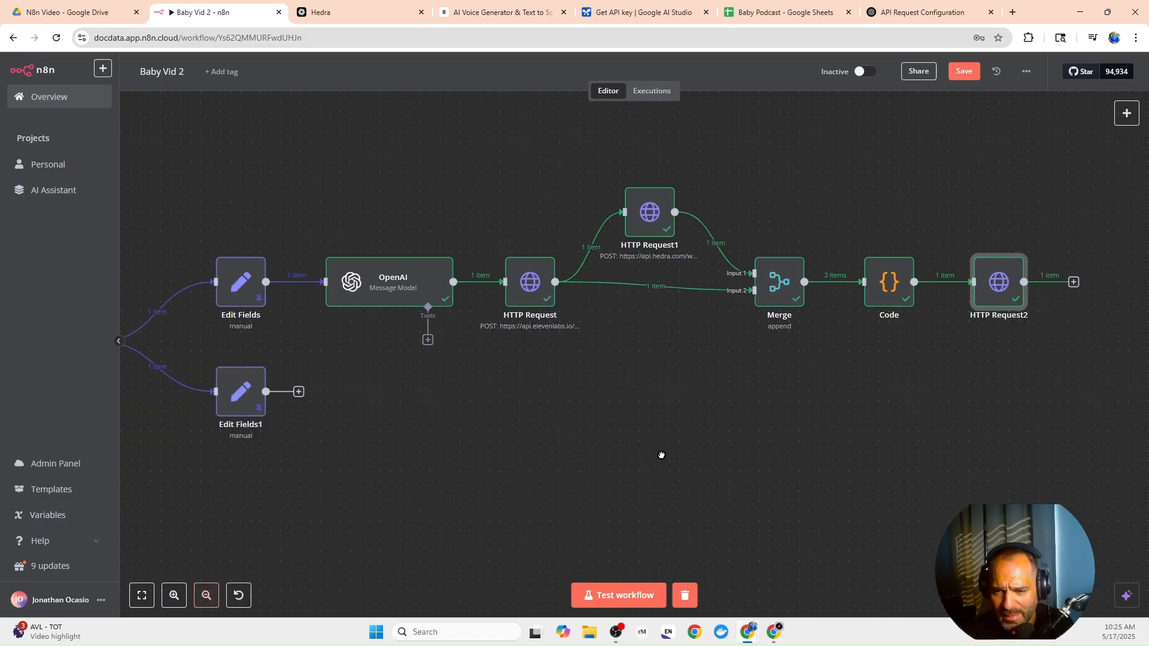
{"action": "left_click_drag", "start_coordinate": [661, 455], "coordinate": [611, 440]}
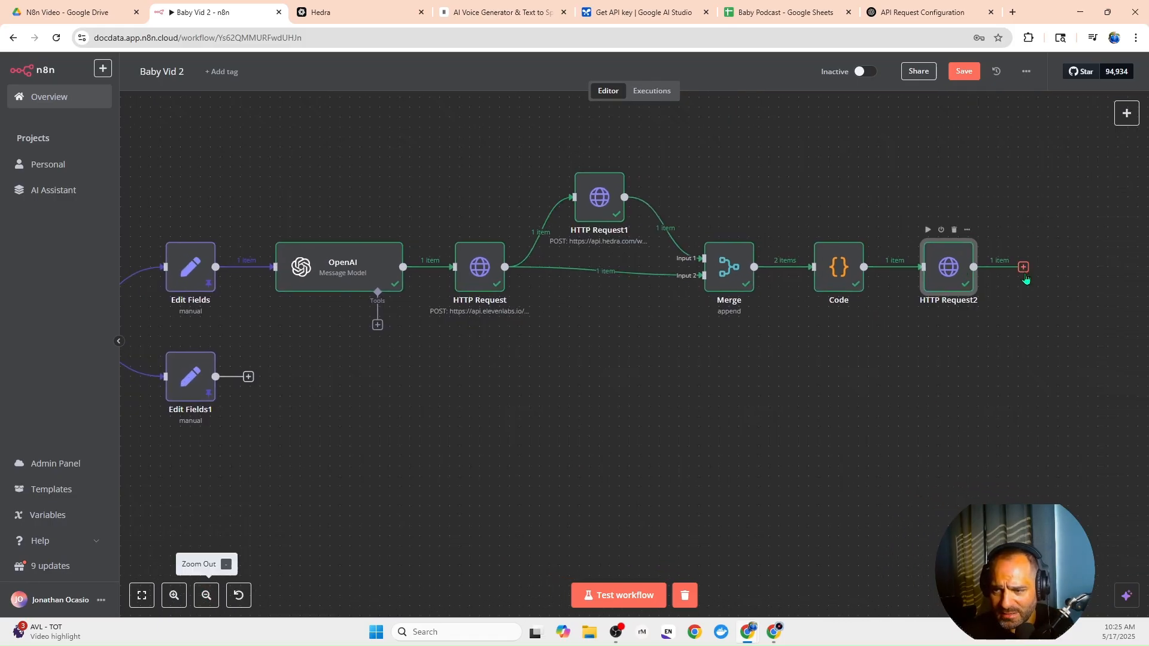
{"action": "double_click", "coordinate": [381, 265]}
{"action": "left_click", "coordinate": [1115, 103]}
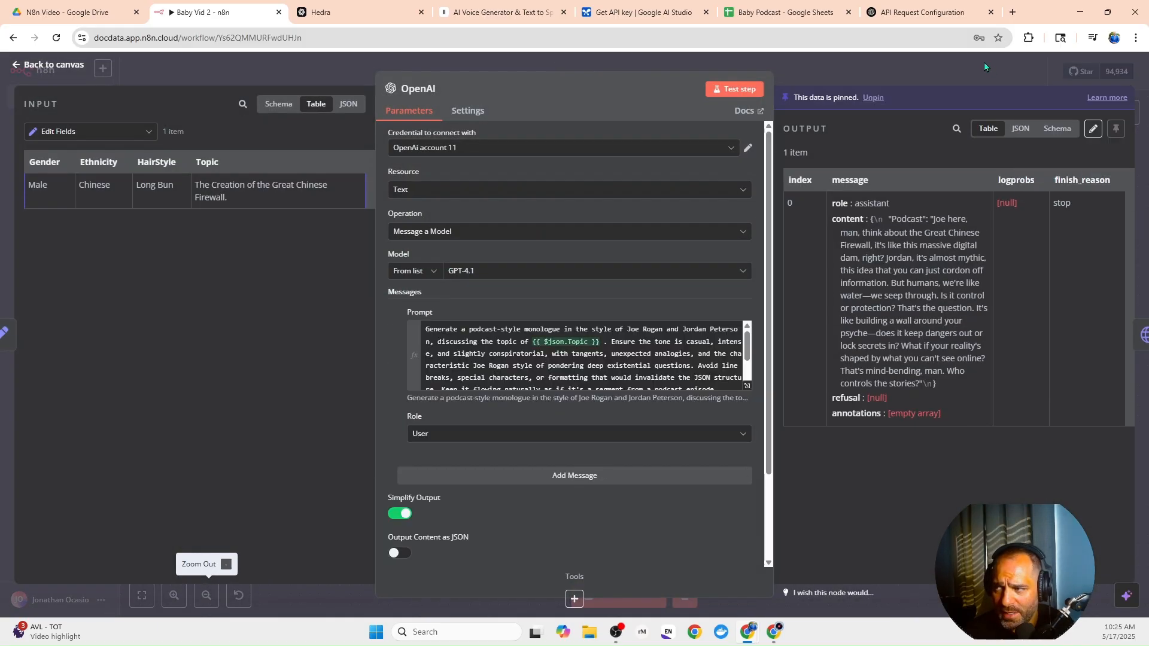
{"action": "left_click", "coordinate": [983, 63]}
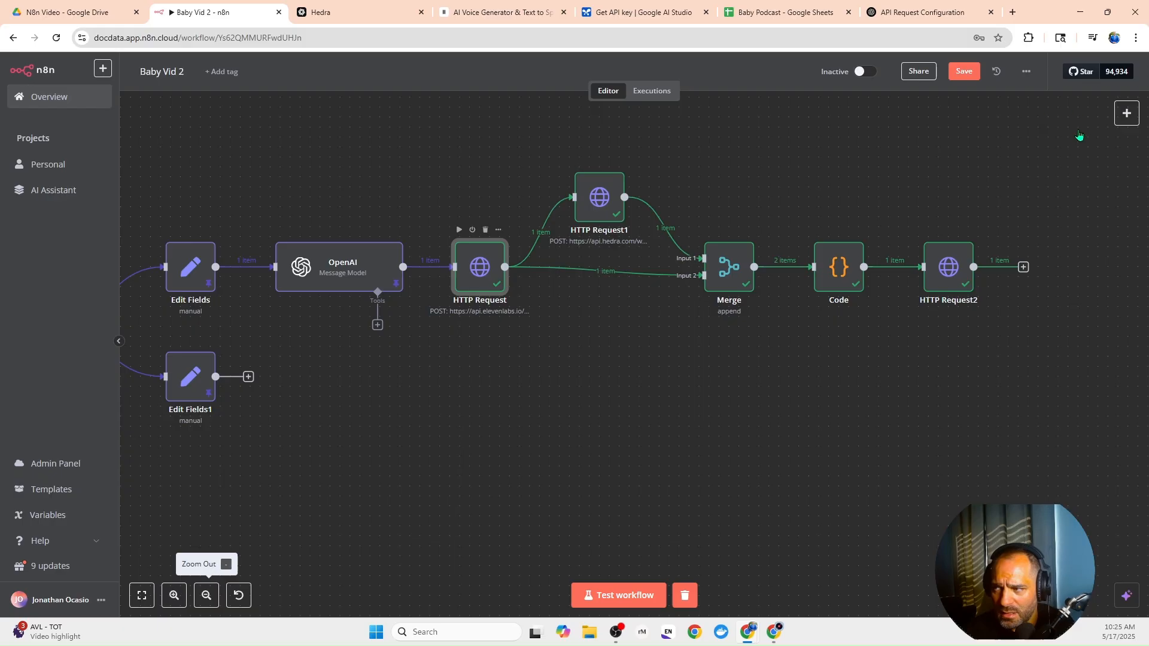
Review the input and output data of the first HTTP Request, Merge and Code nodes for possible pinning.
{"action": "key", "text": "Return"}
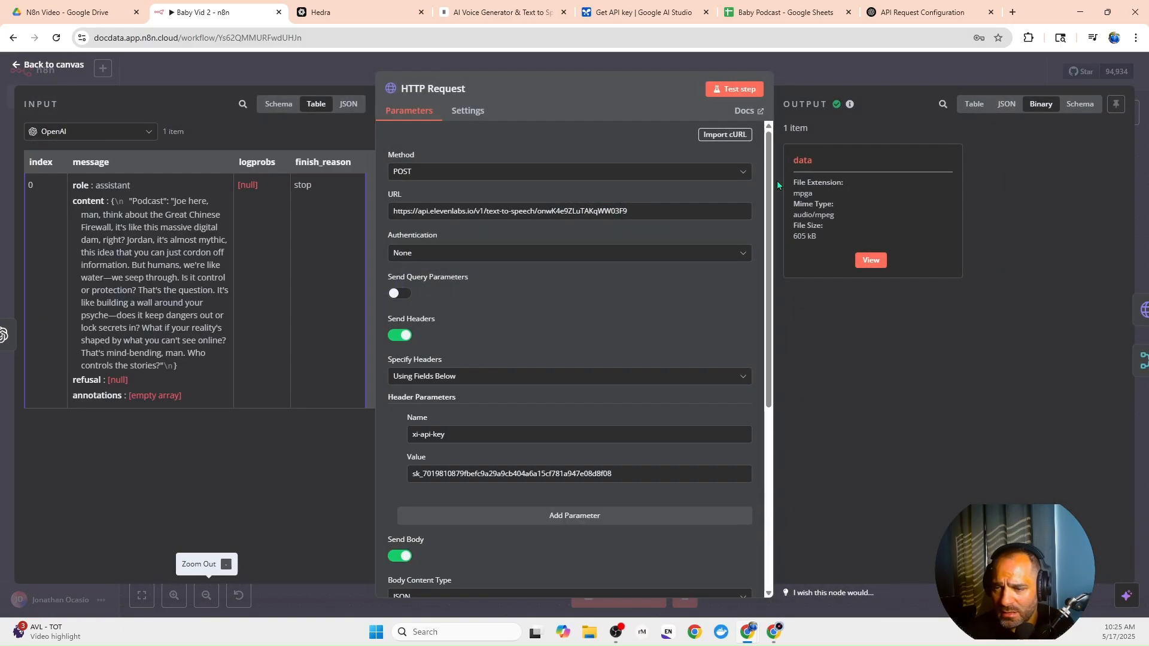
{"action": "key", "text": "Escape"}
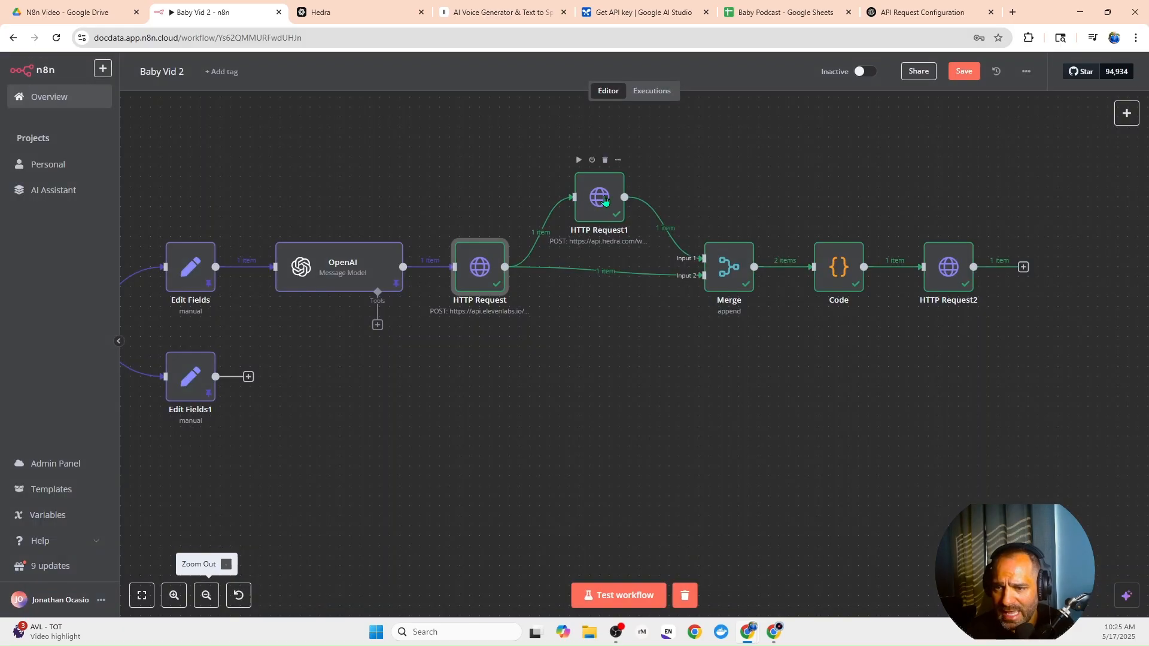
{"action": "left_click", "coordinate": [734, 257]}
{"action": "key", "text": "Return"}
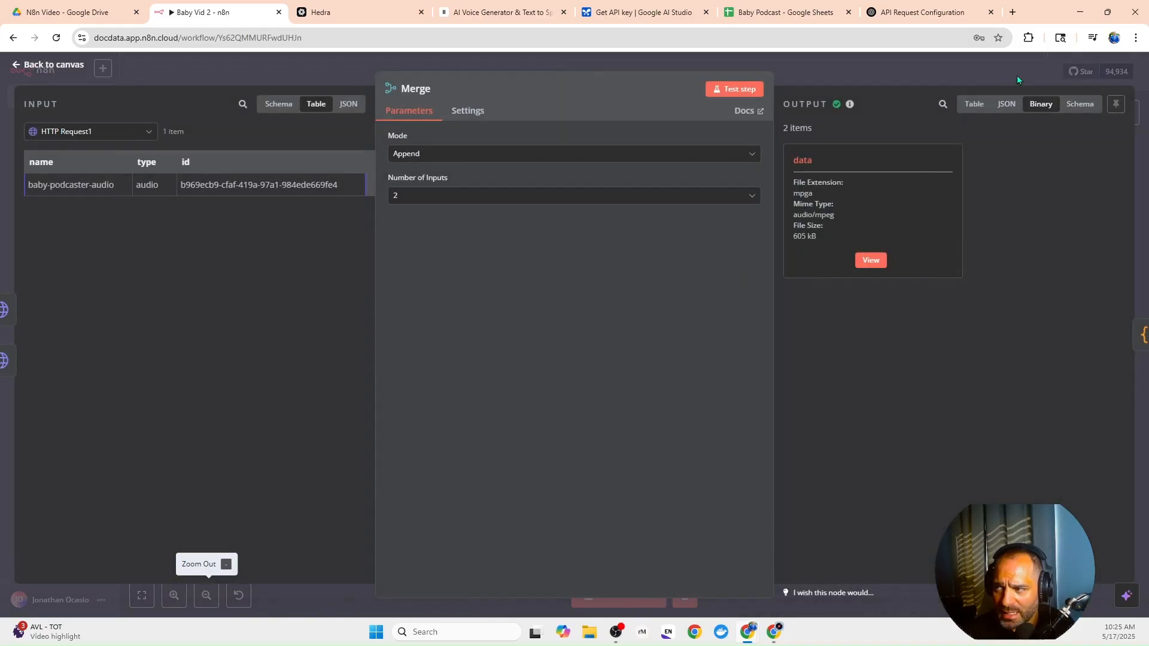
{"action": "key", "text": "Escape"}
{"action": "left_click", "coordinate": [855, 268]}
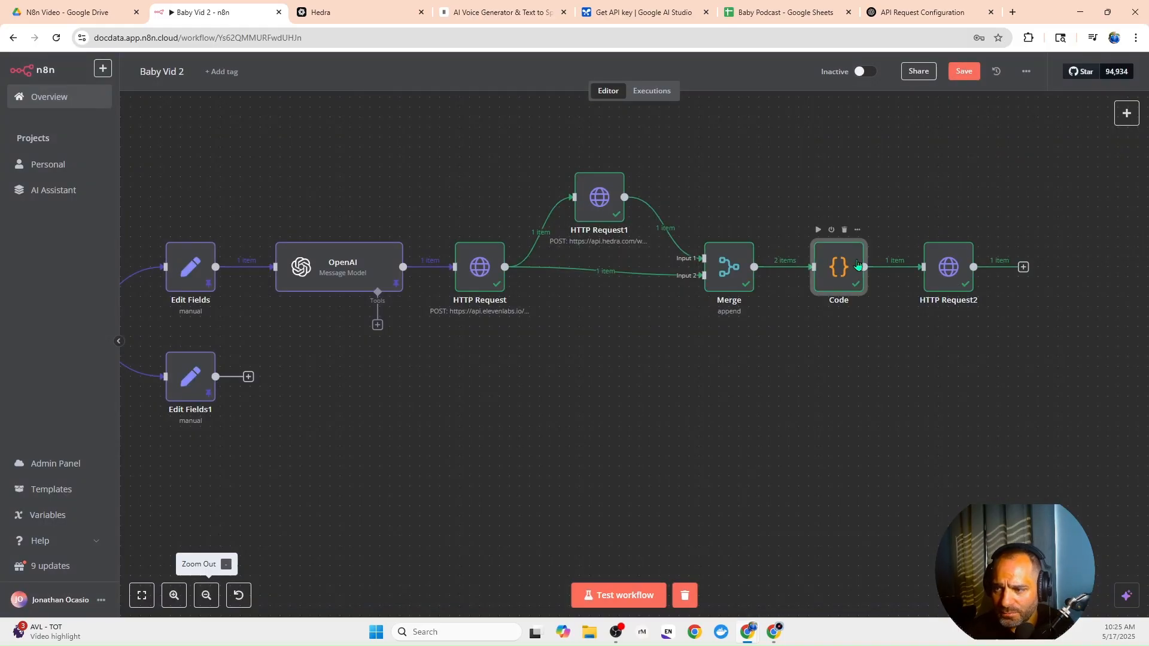
{"action": "double_click", "coordinate": [857, 265]}
{"action": "left_click", "coordinate": [997, 70]}
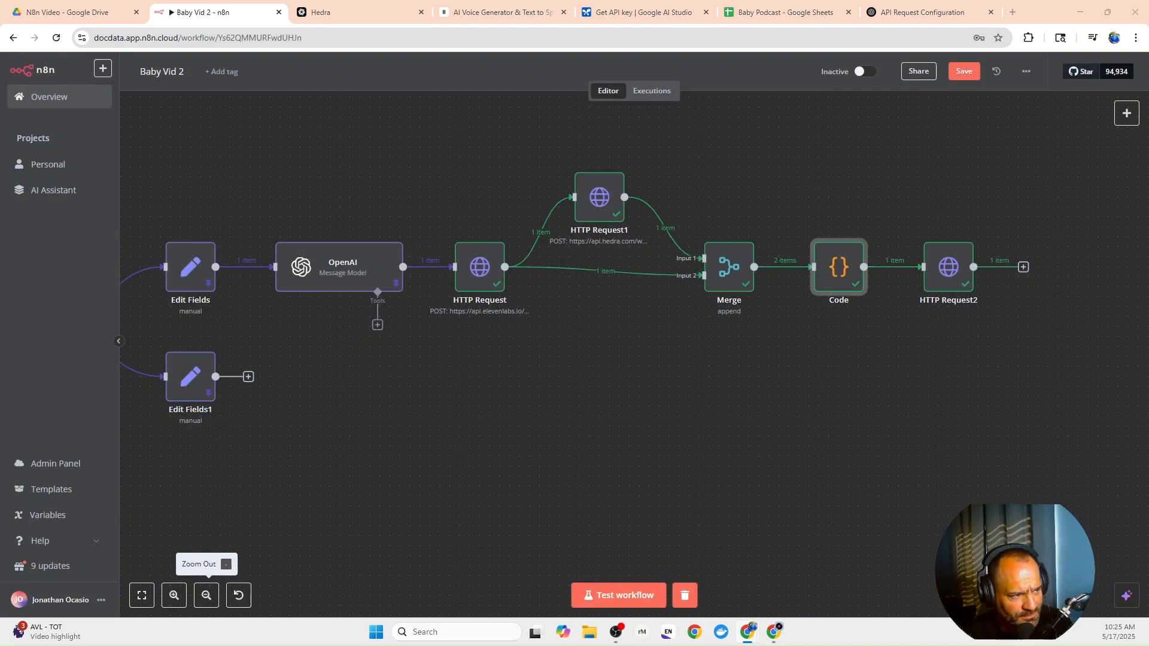
Copy the OpenAI node, place the duplicate directly below it, and connect it to the output of Edit Fields.
{"action": "right_click", "coordinate": [313, 268]}
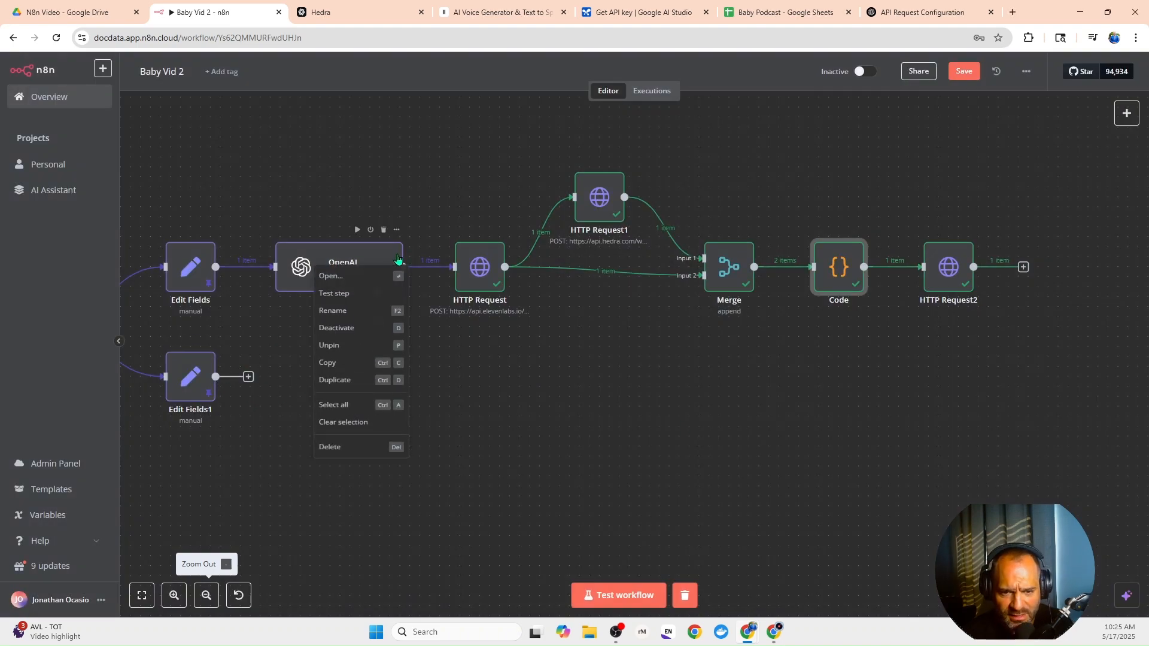
{"action": "left_click", "coordinate": [351, 370]}
{"action": "left_click", "coordinate": [270, 369]}
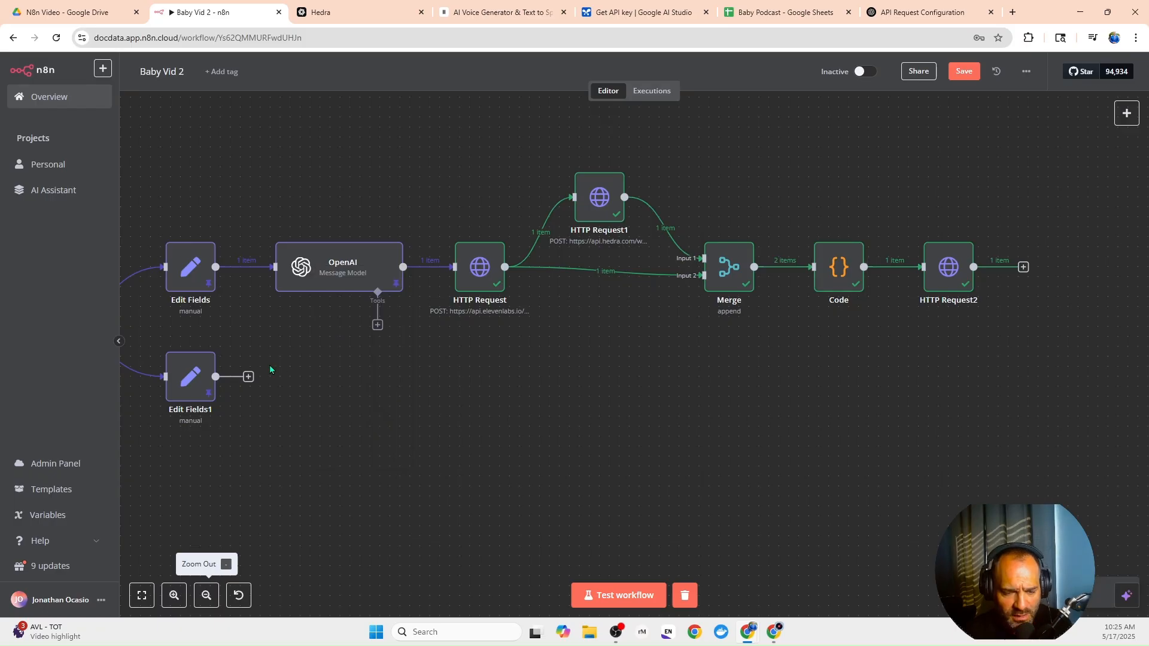
{"action": "key", "text": "ctrl+v"}
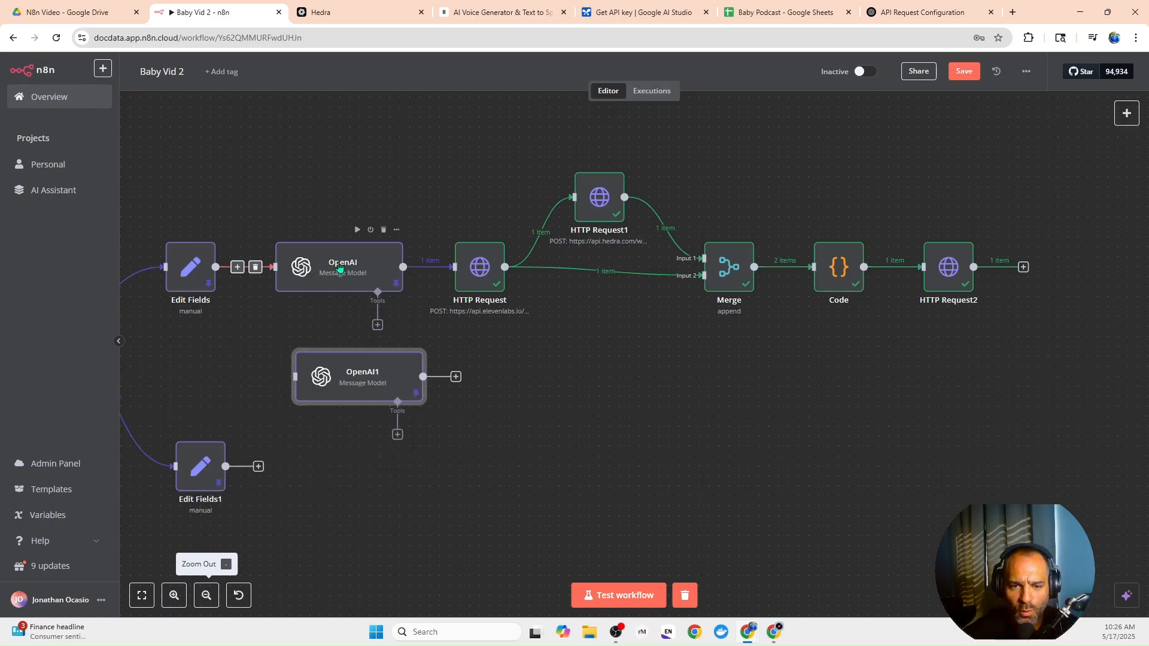
{"action": "left_click_drag", "start_coordinate": [356, 374], "coordinate": [347, 373]}
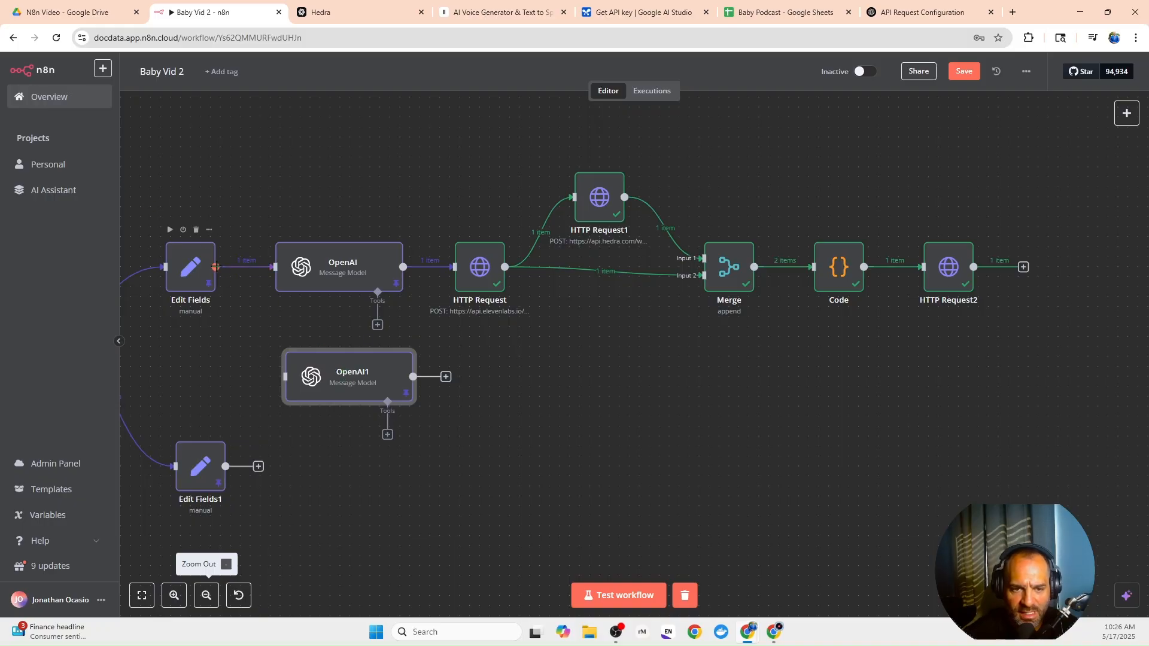
{"action": "left_click_drag", "start_coordinate": [216, 266], "coordinate": [281, 373]}
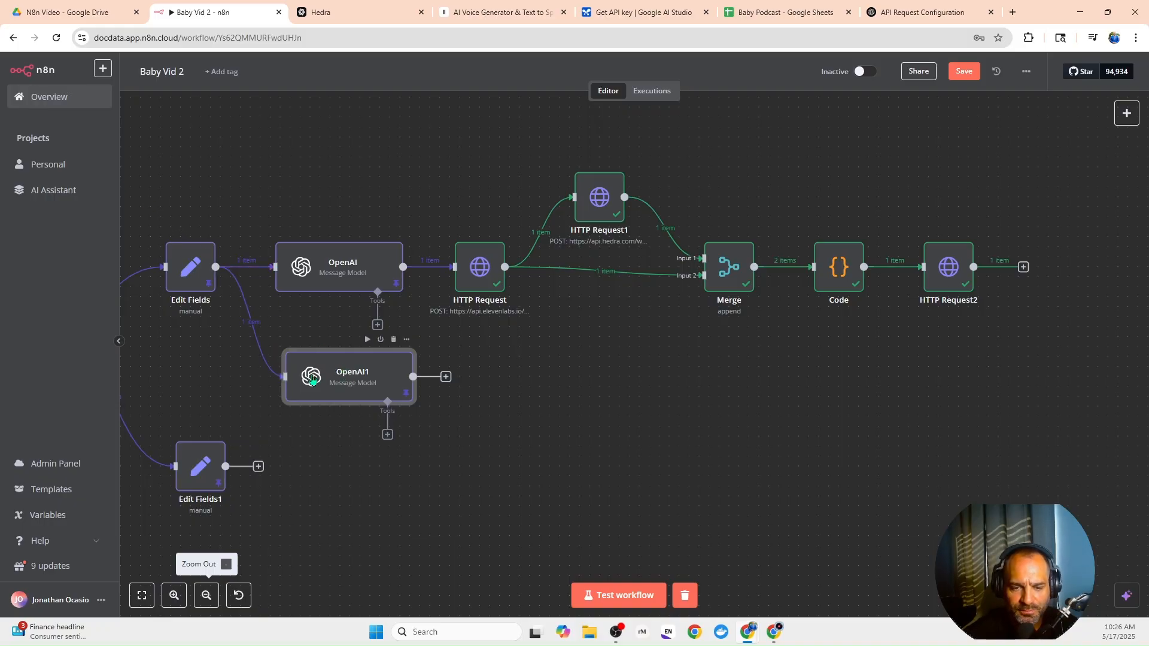
Replace the duplicate node's prompt with the podcasting baby image prompt that uses {{ $json.HairStyle }} and {{ $json['Ethnicity '] }}.
{"action": "double_click", "coordinate": [308, 378]}
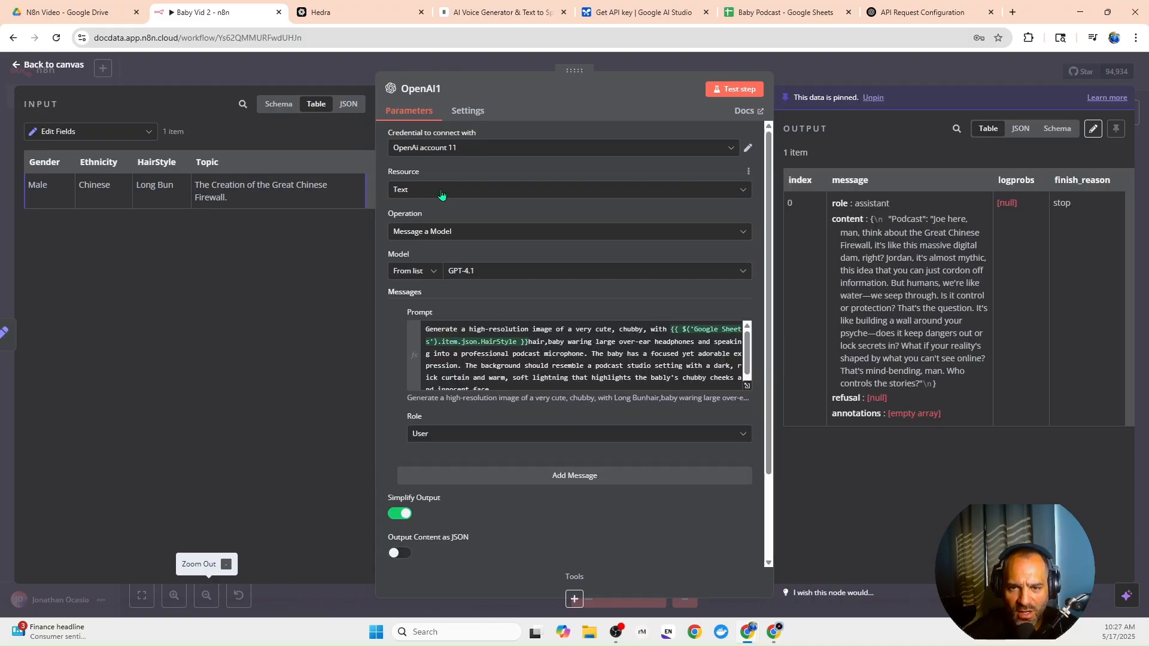
{"action": "left_click", "coordinate": [747, 385]}
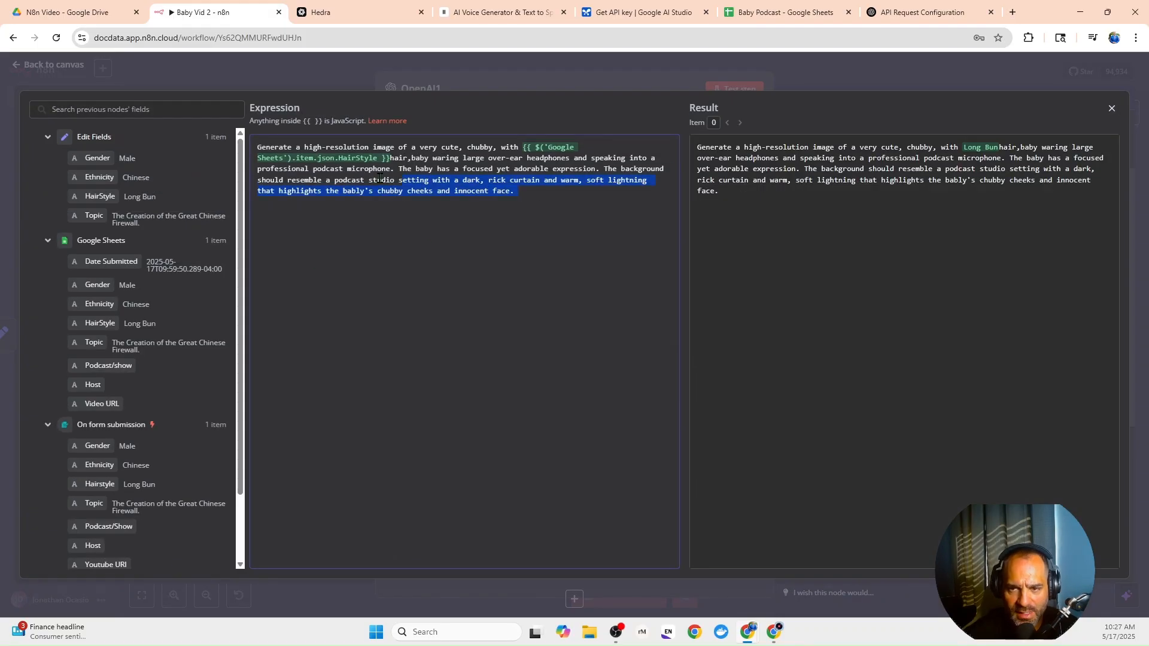
{"action": "left_click_drag", "start_coordinate": [380, 179], "coordinate": [272, 147]}
{"action": "right_click", "coordinate": [274, 158]}
{"action": "left_click", "coordinate": [319, 248]}
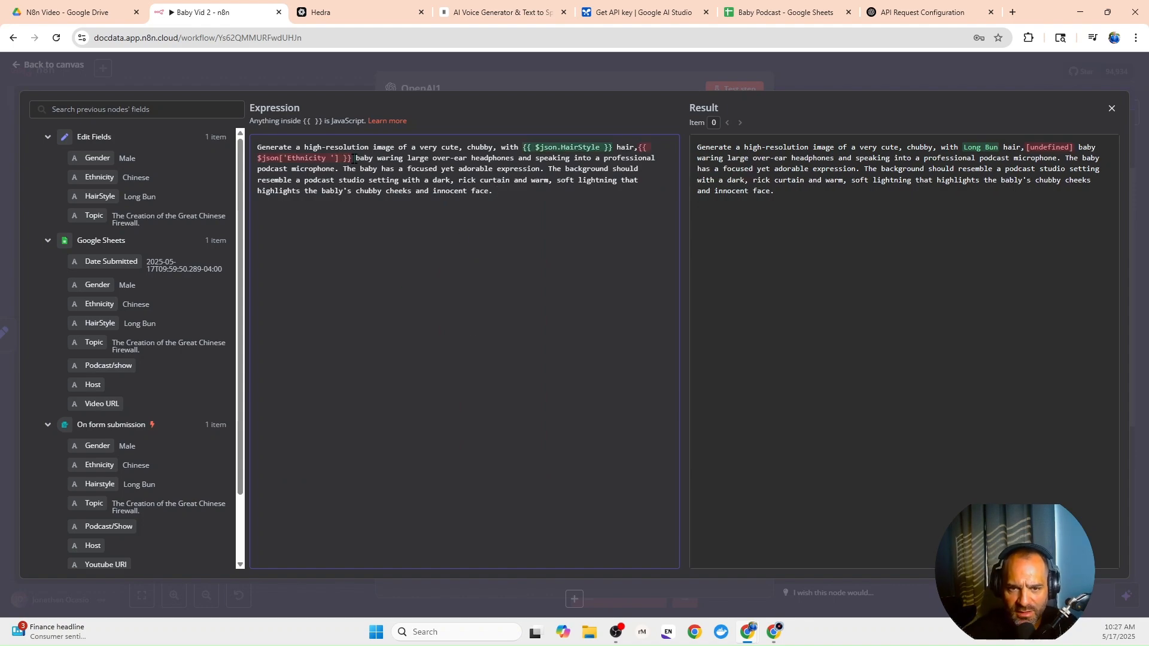
Remove {{ $json['Ethnicity '] }} from the prompt and insert the Edit Fields Ethnicity field after "baby", followed by a space.
{"action": "left_click_drag", "start_coordinate": [356, 159], "coordinate": [634, 146]}
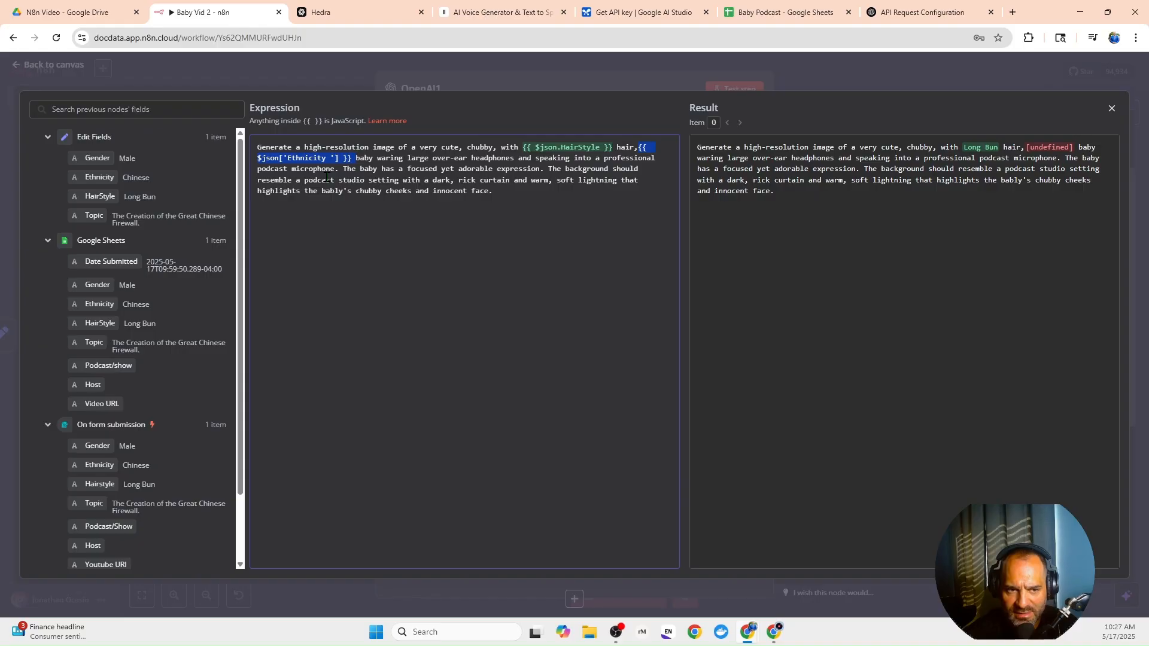
{"action": "key", "text": "BackSpace"}
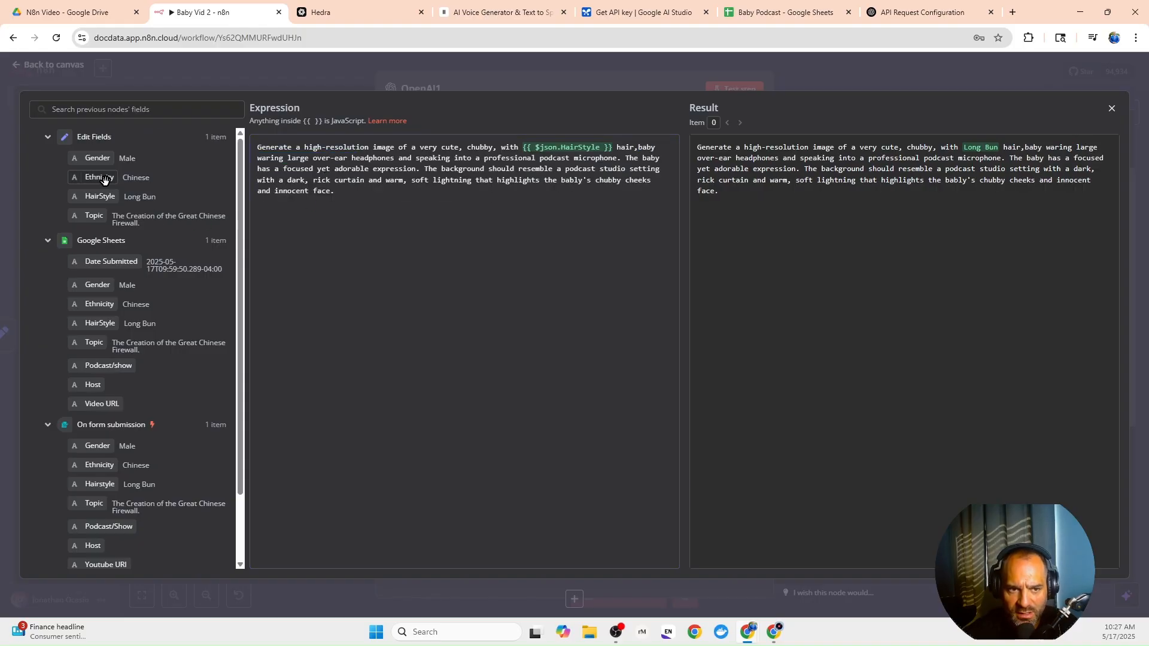
{"action": "left_click_drag", "start_coordinate": [99, 177], "coordinate": [658, 151]}
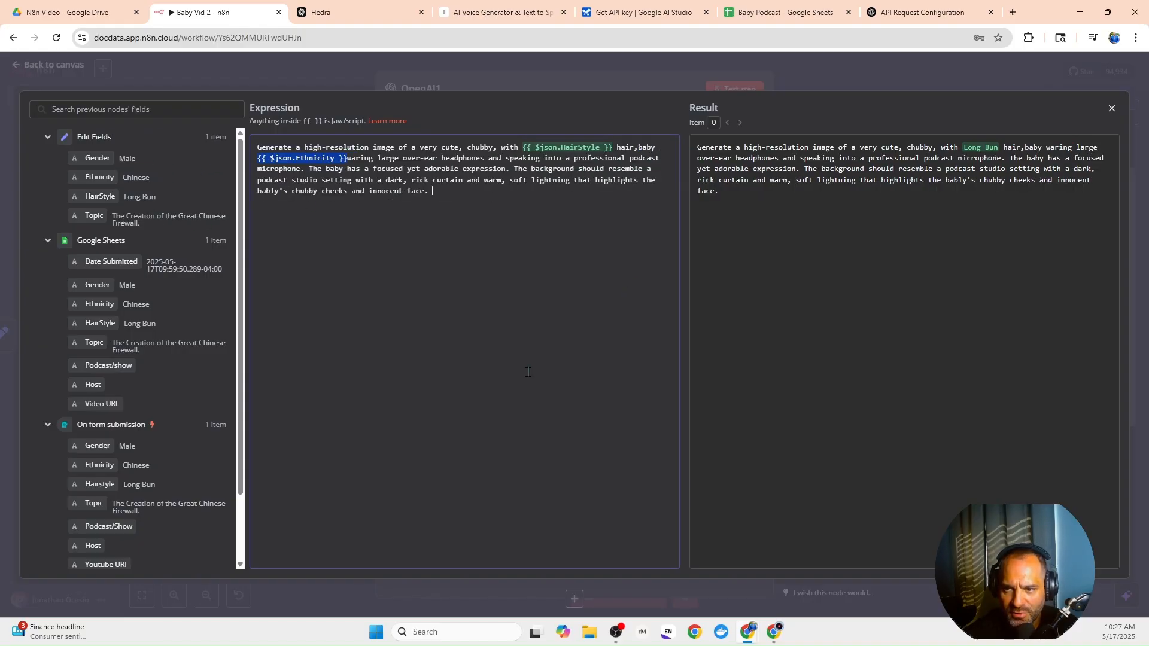
{"action": "left_click", "coordinate": [348, 160]}
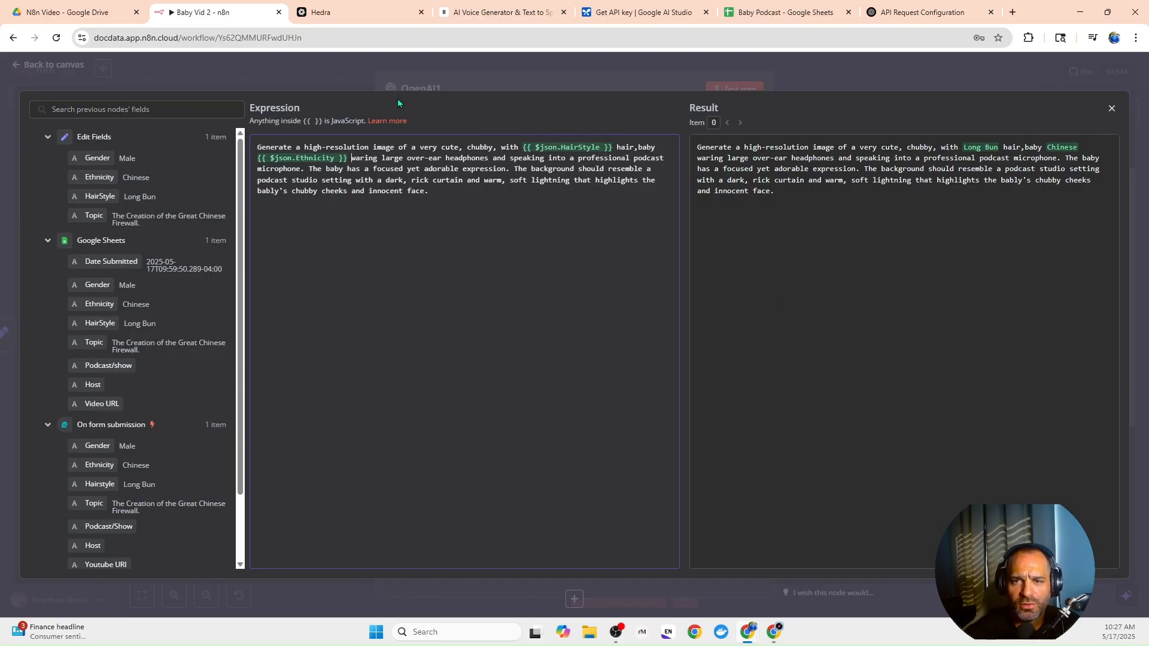
{"action": "left_click", "coordinate": [443, 71]}
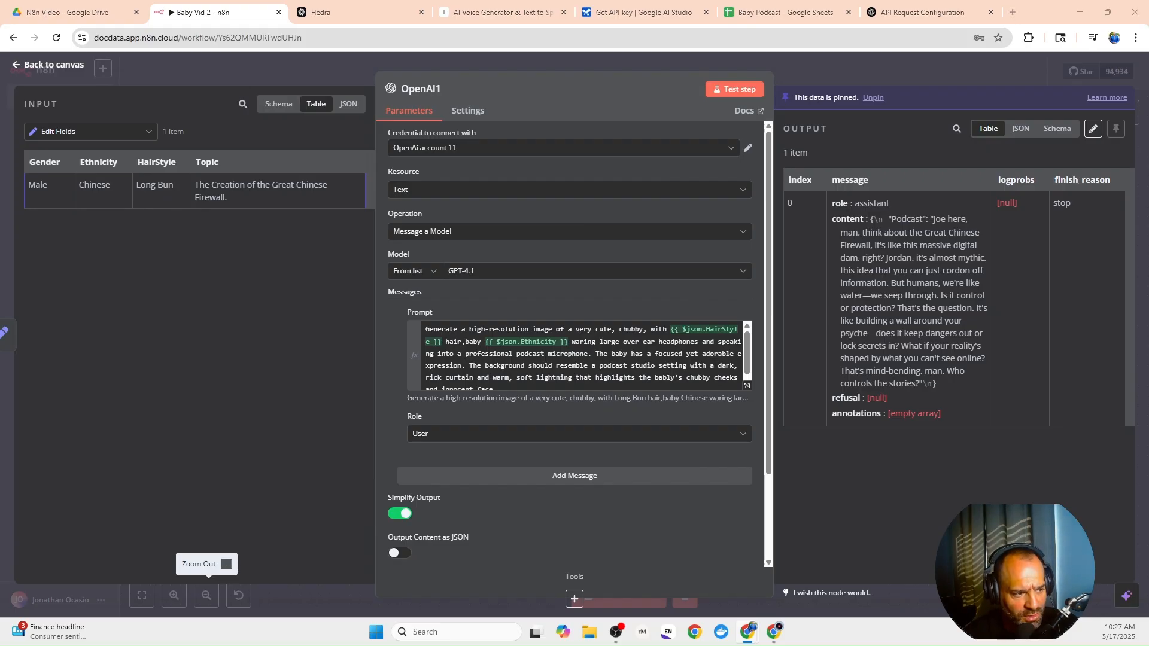
Enable Output Content as JSON for OpenAI1 and unpin its copied output data.
{"action": "scroll", "coordinate": [568, 359], "scroll_direction": "down", "scroll_amount": 1}
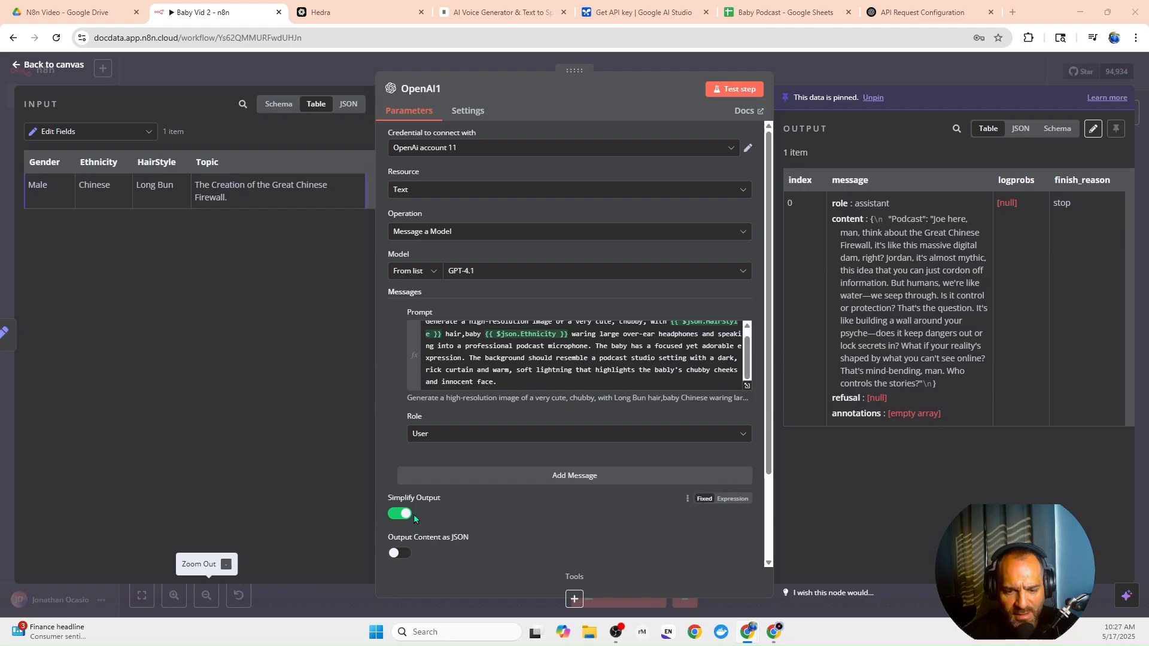
{"action": "left_click", "coordinate": [399, 553]}
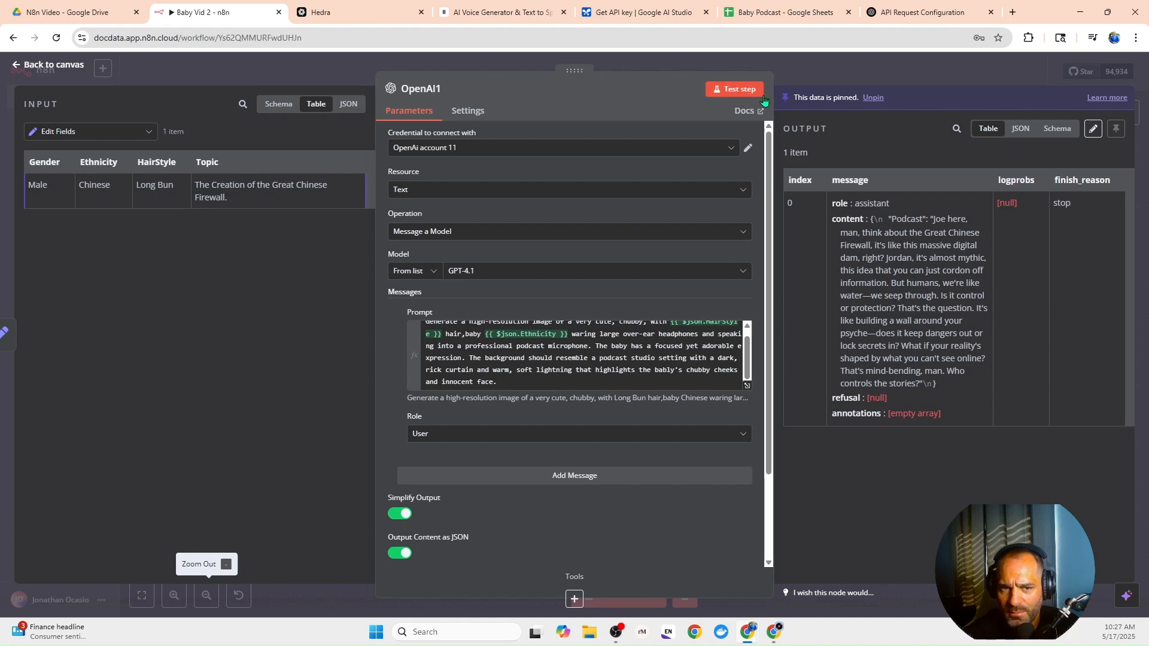
{"action": "left_click", "coordinate": [869, 101]}
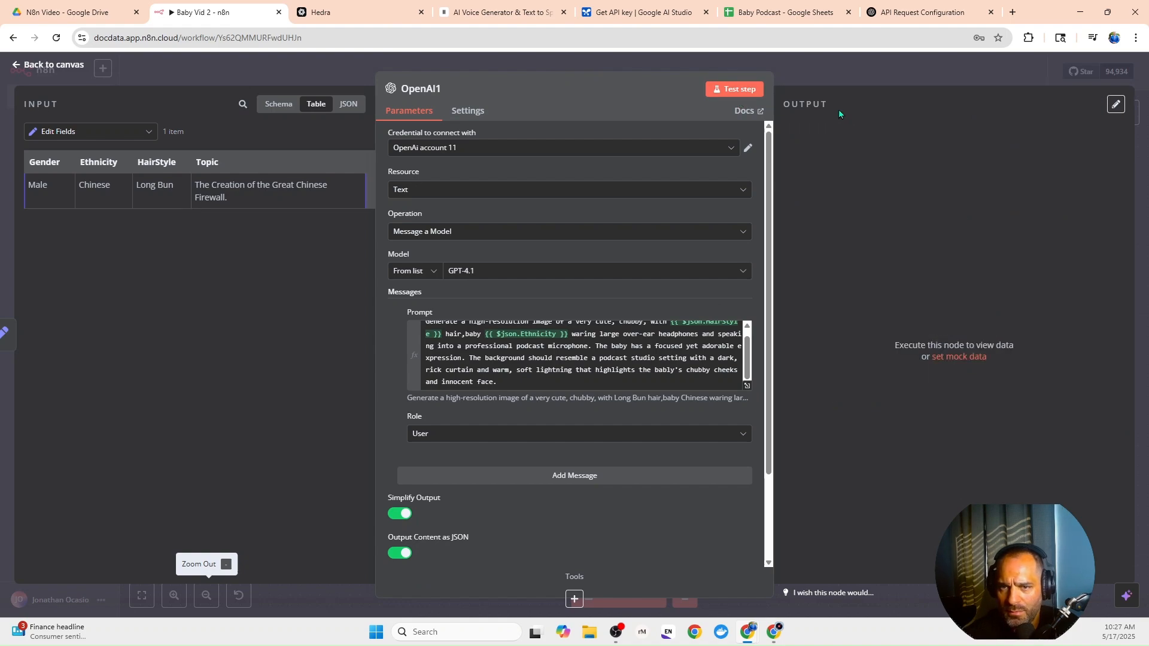
{"action": "left_click", "coordinate": [803, 64]}
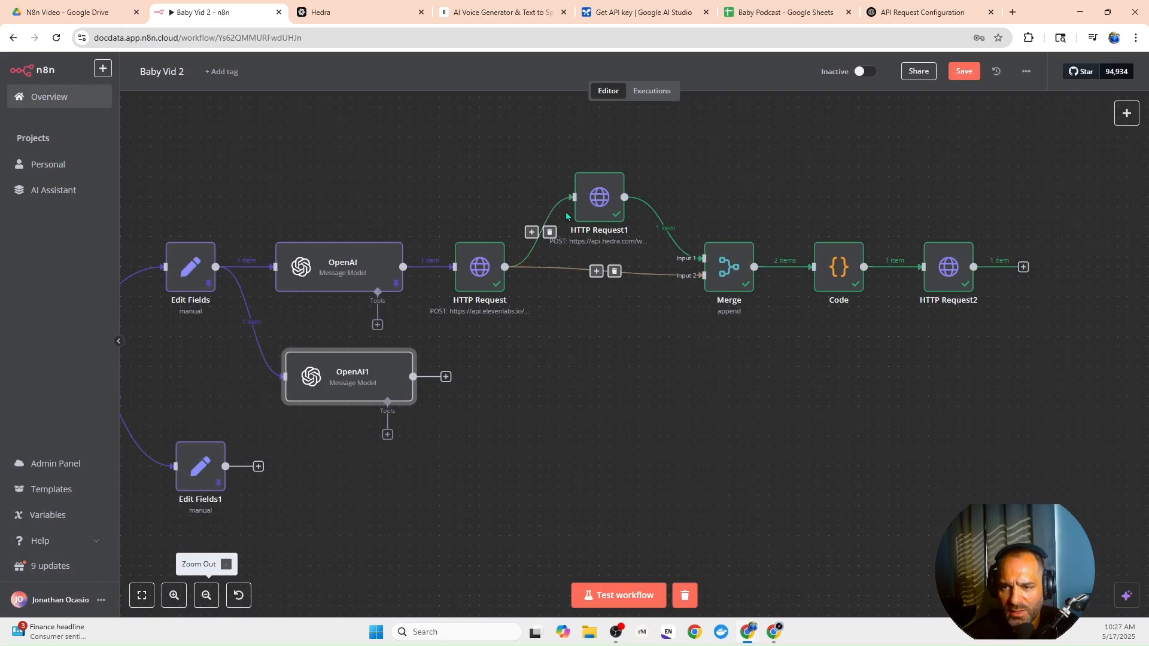
Test the OpenAI1 node to generate the baby image prompt, and return to the canvas.
{"action": "double_click", "coordinate": [331, 386]}
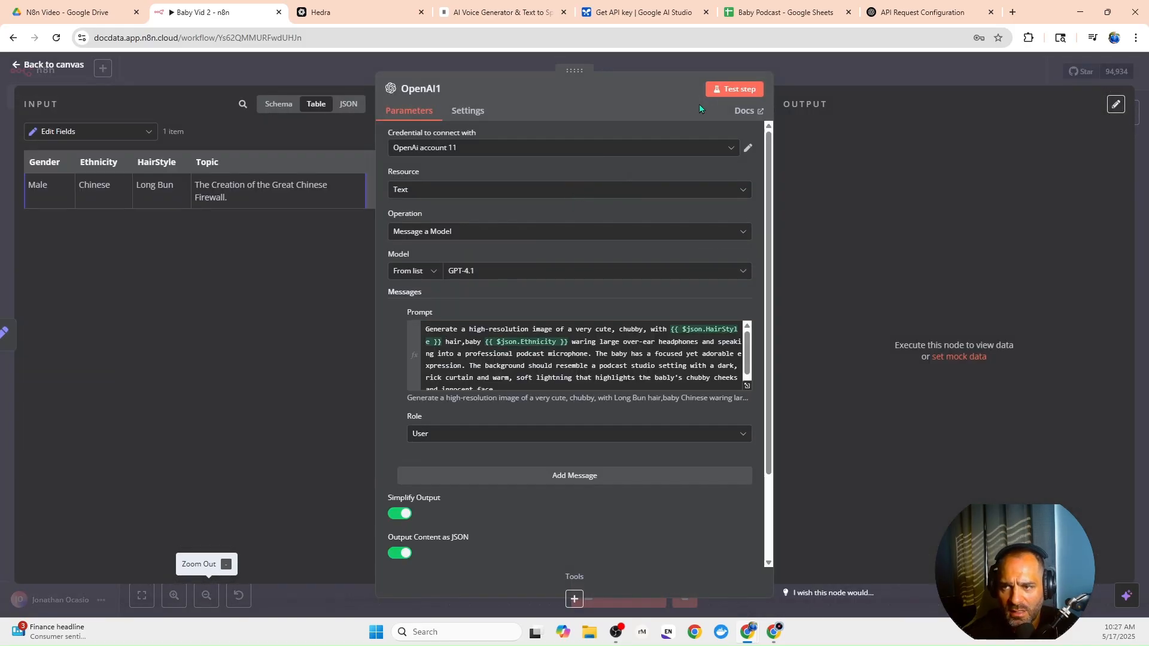
{"action": "left_click", "coordinate": [734, 90]}
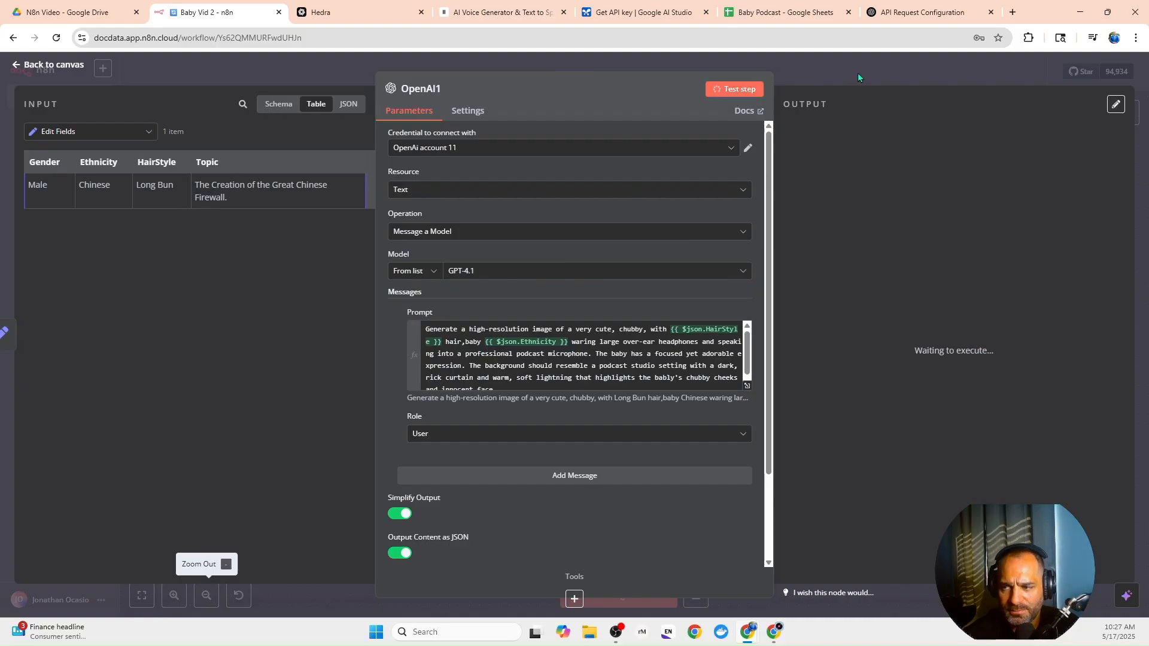
{"action": "left_click", "coordinate": [857, 73]}
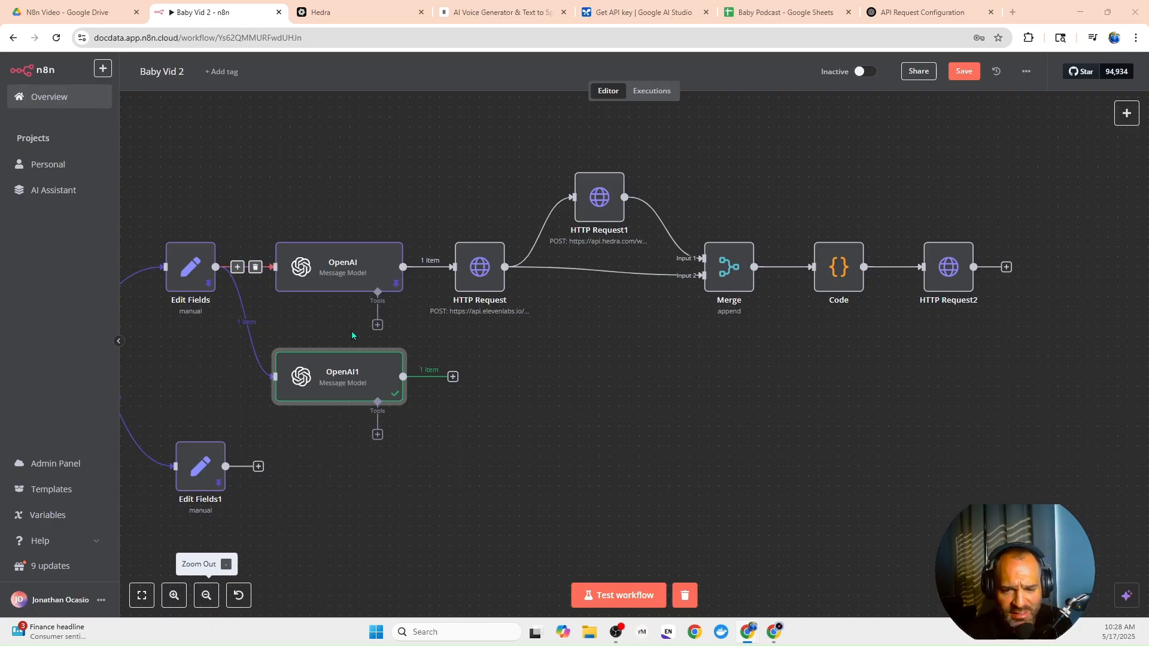
Search the nodes for http and add an HTTP Request node after OpenAI1.
{"action": "left_click", "coordinate": [1128, 114]}
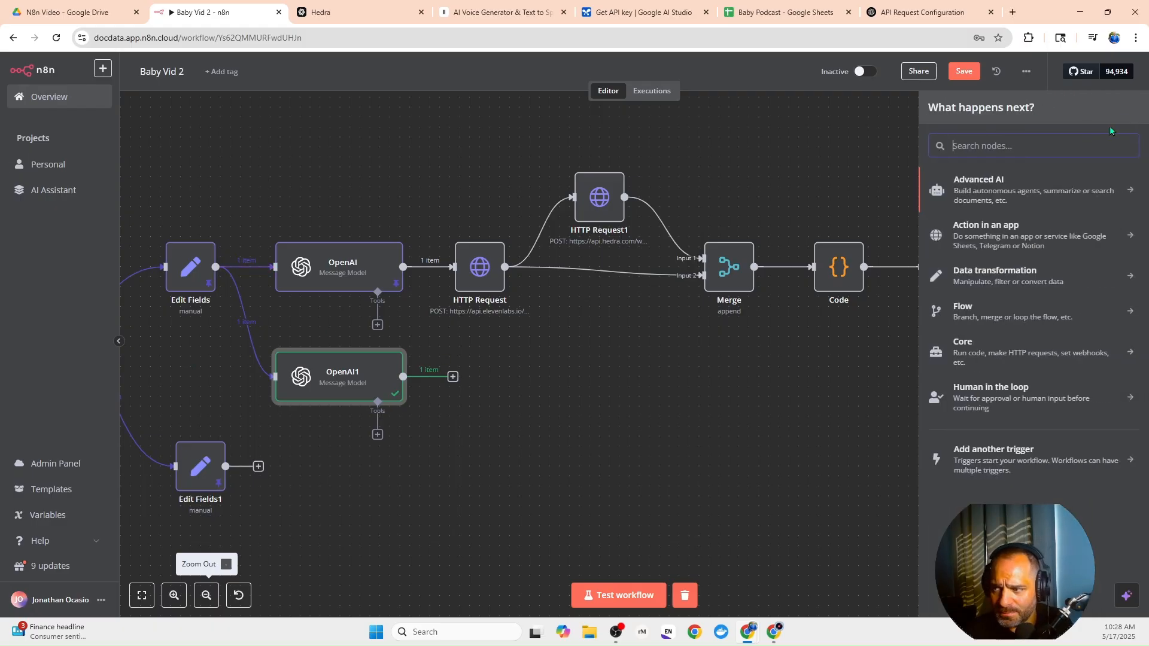
{"action": "type", "text": "nj"}
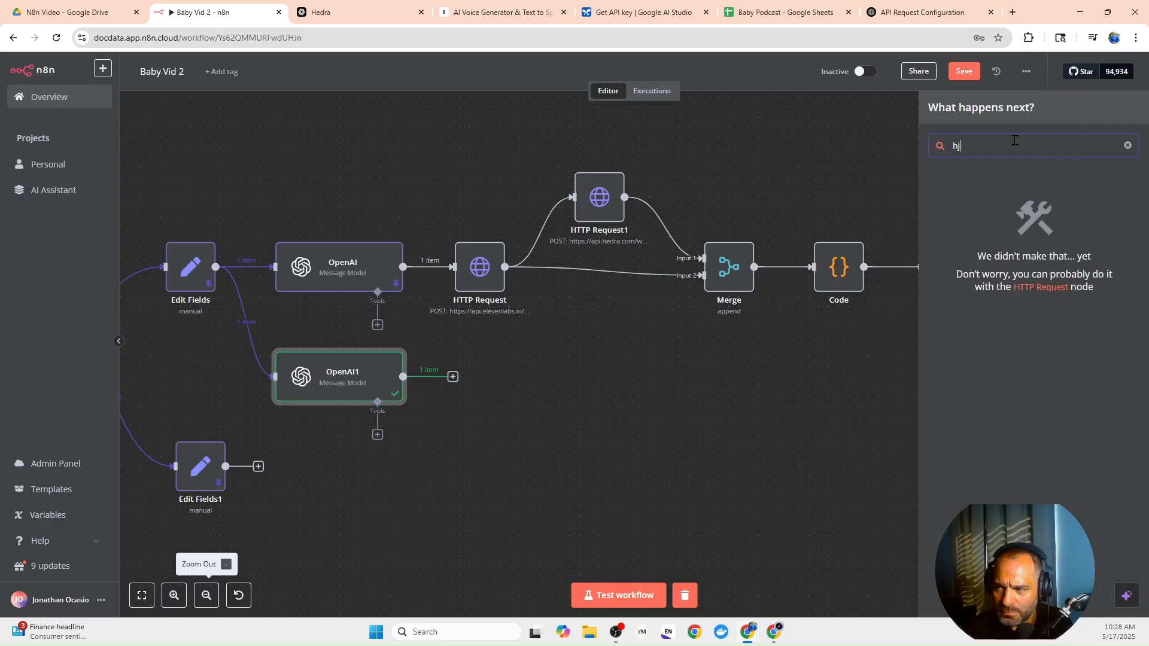
{"action": "key", "text": "BackSpace"}
{"action": "key", "text": "BackSpace"}
{"action": "type", "text": "http"}
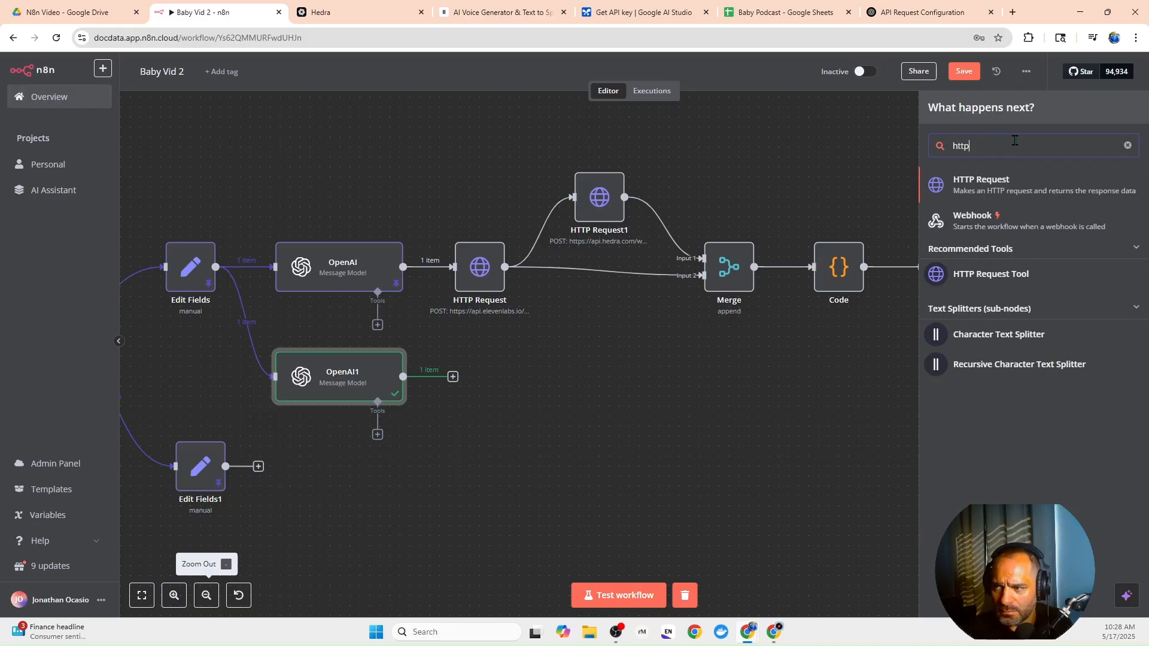
{"action": "left_click", "coordinate": [995, 179]}
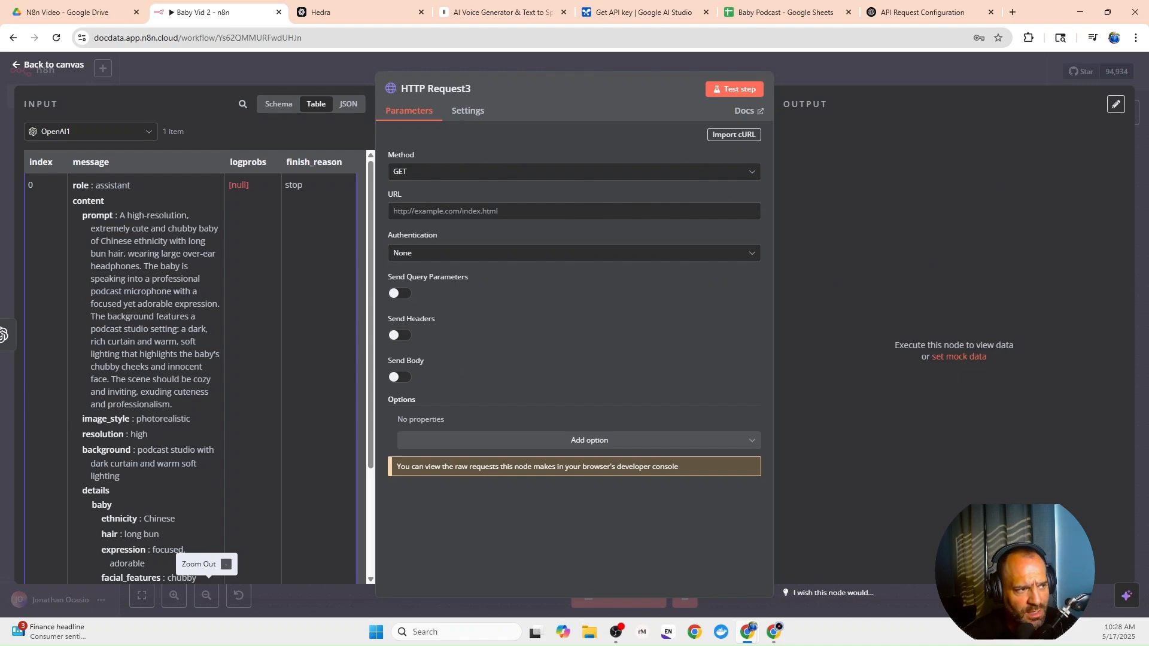
{"action": "left_click", "coordinate": [428, 171]}
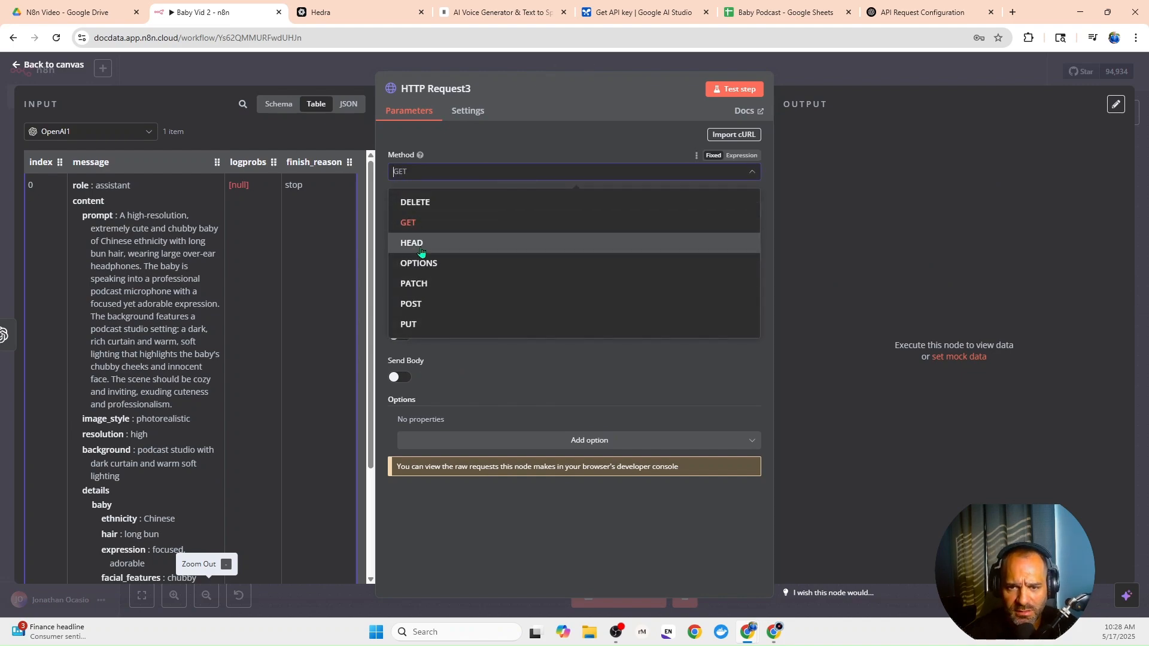
{"action": "left_click", "coordinate": [429, 304]}
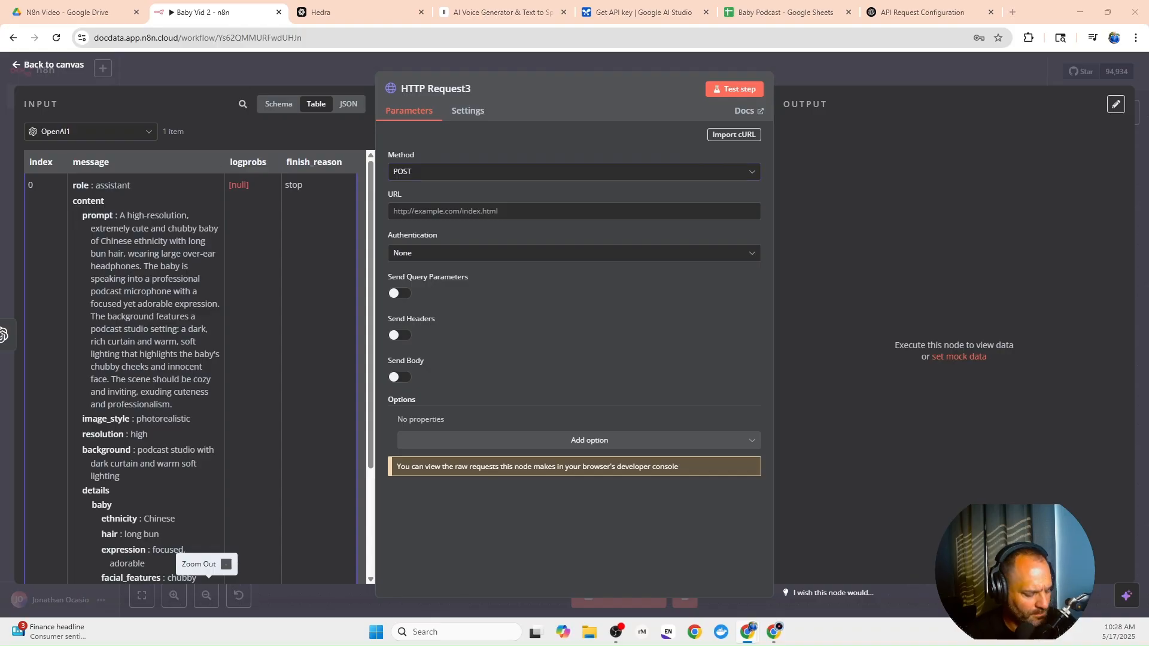
{"action": "left_click", "coordinate": [570, 211]}
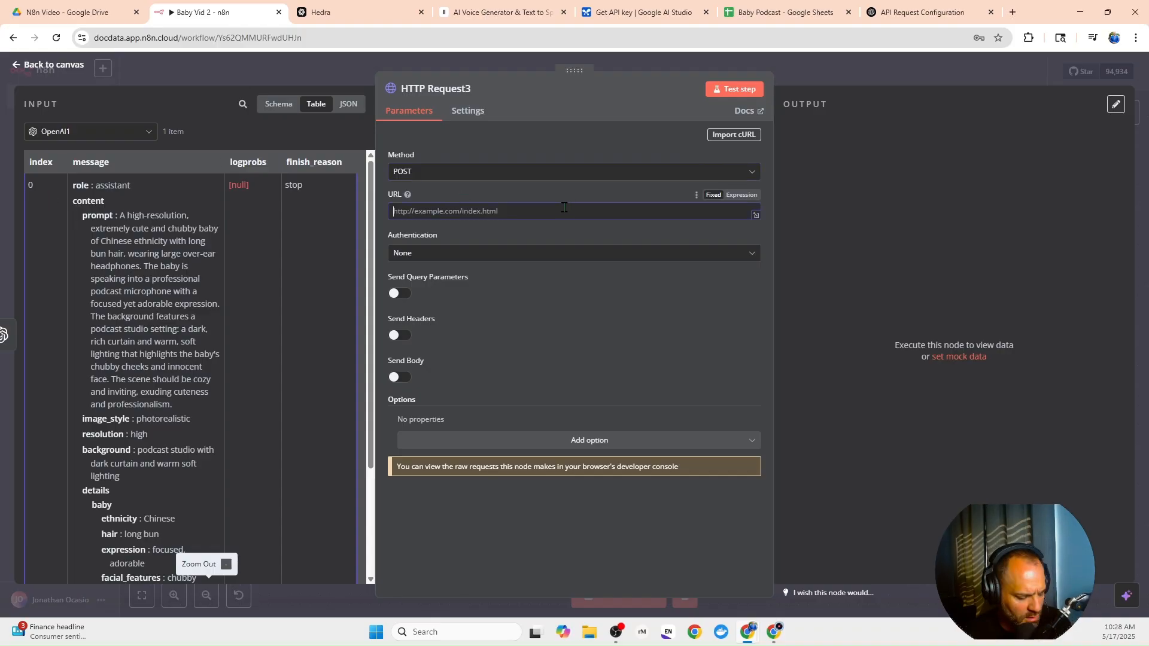
{"action": "type", "text": "https://api.openai.com/v1/images/generations"}
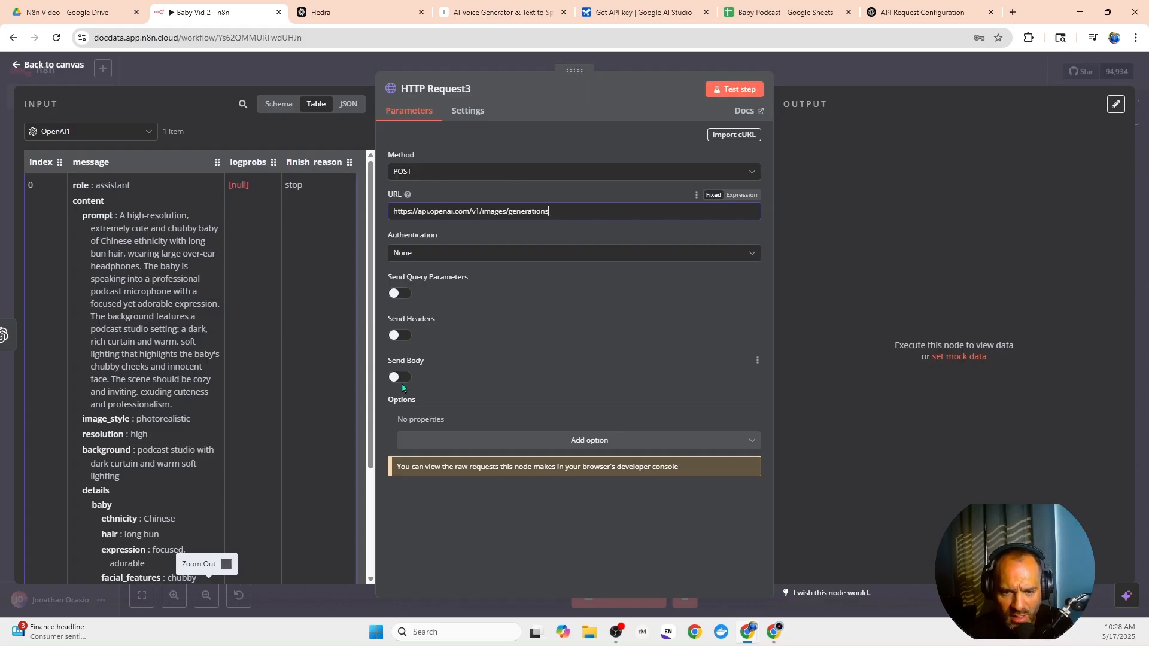
Enable sending headers and add an Authorization header with the placeholder value "Bearer API Key".
{"action": "left_click", "coordinate": [399, 336]}
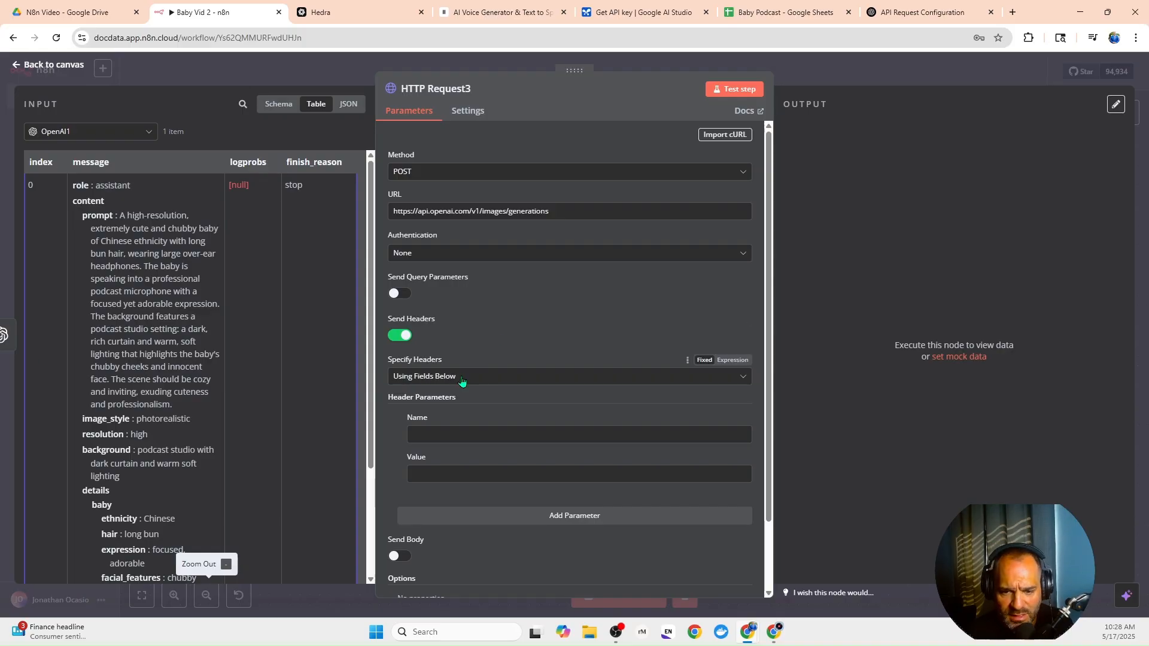
{"action": "left_click", "coordinate": [455, 433]}
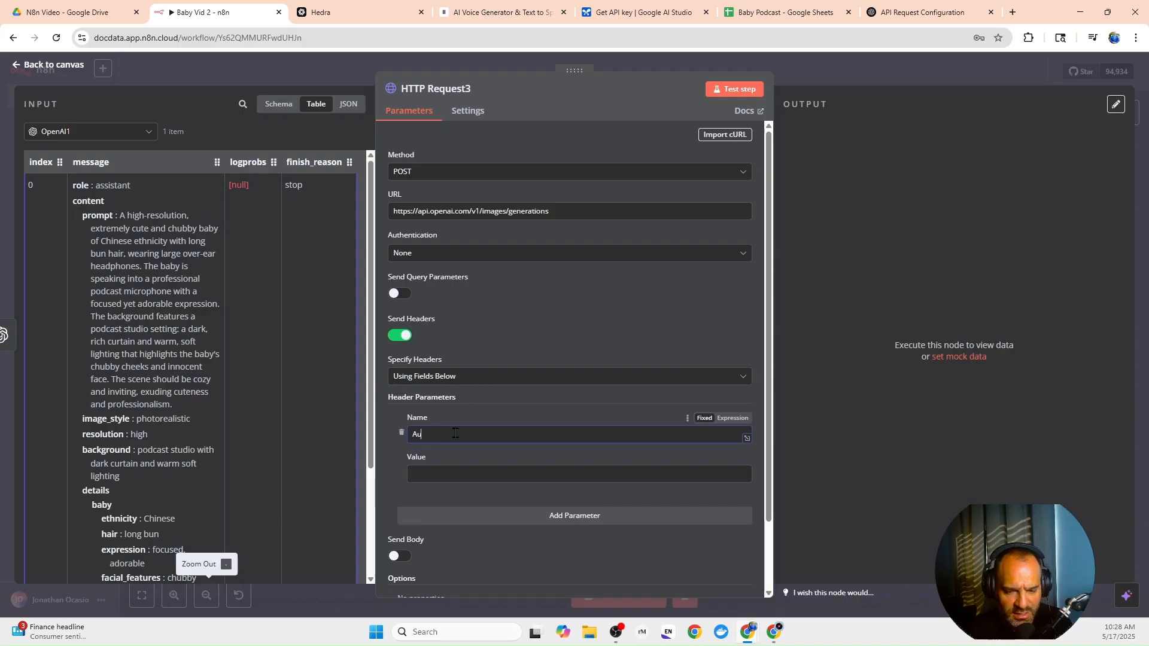
{"action": "type", "text": "Authorization"}
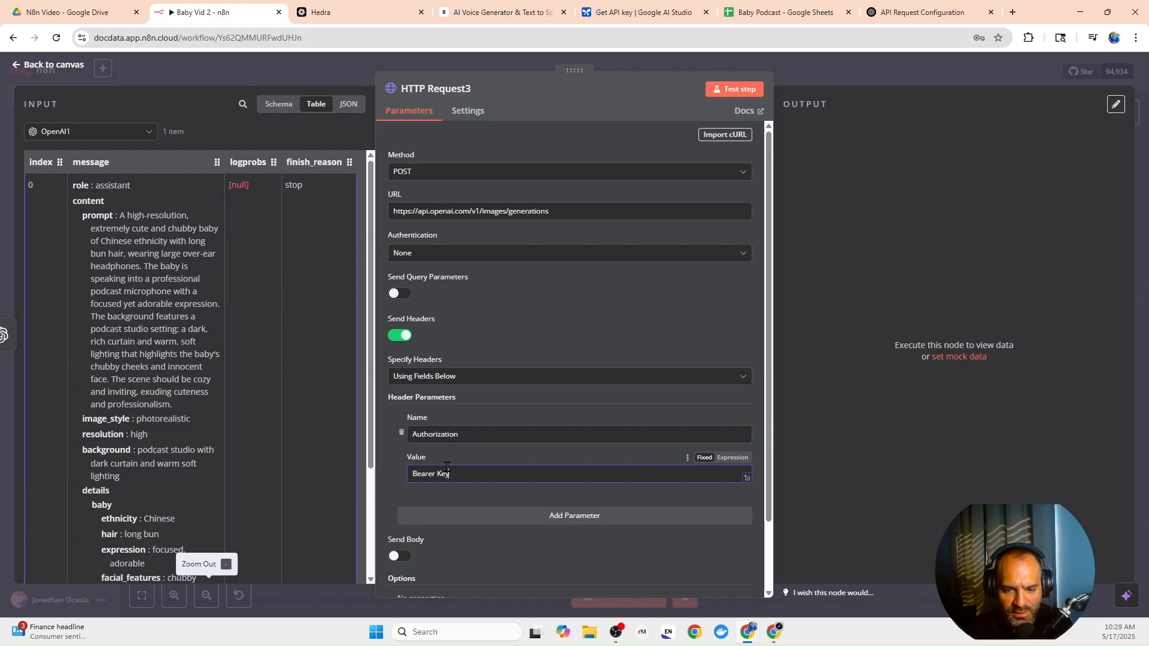
Enable sending a body and add a body parameter named model with the value gpt-image-1.
{"action": "scroll", "coordinate": [450, 437], "scroll_direction": "down", "scroll_amount": 2}
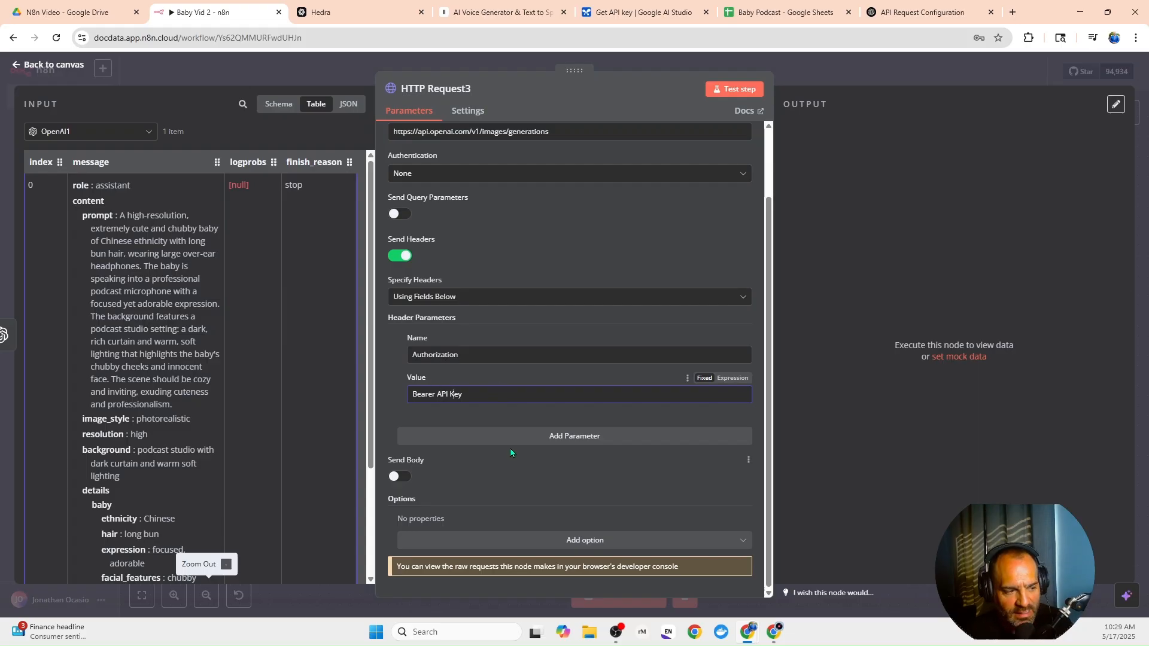
{"action": "left_click", "coordinate": [399, 476]}
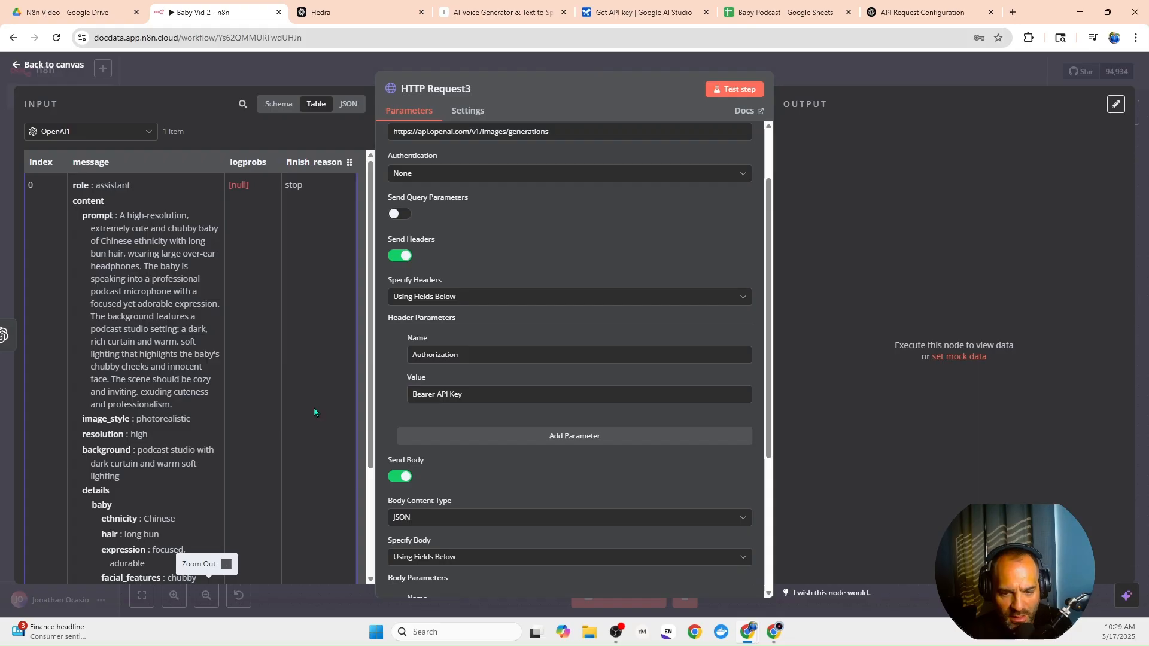
{"action": "scroll", "coordinate": [454, 425], "scroll_direction": "down", "scroll_amount": 4}
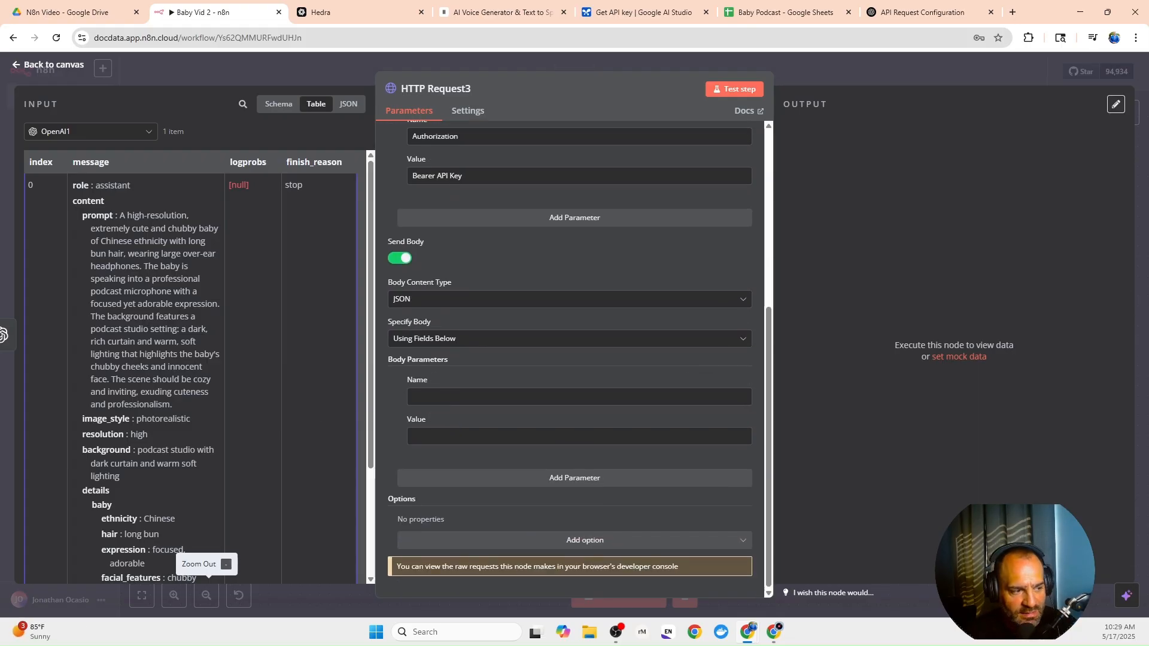
{"action": "left_click", "coordinate": [442, 401]}
{"action": "type", "text": "model"}
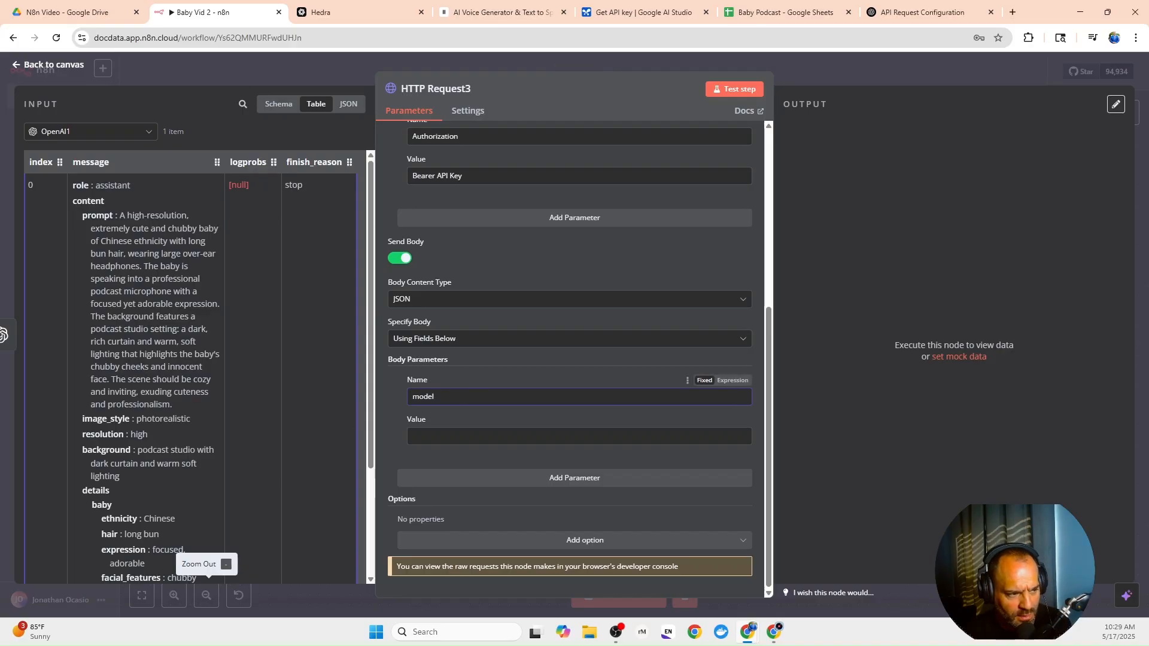
{"action": "left_click", "coordinate": [437, 437]}
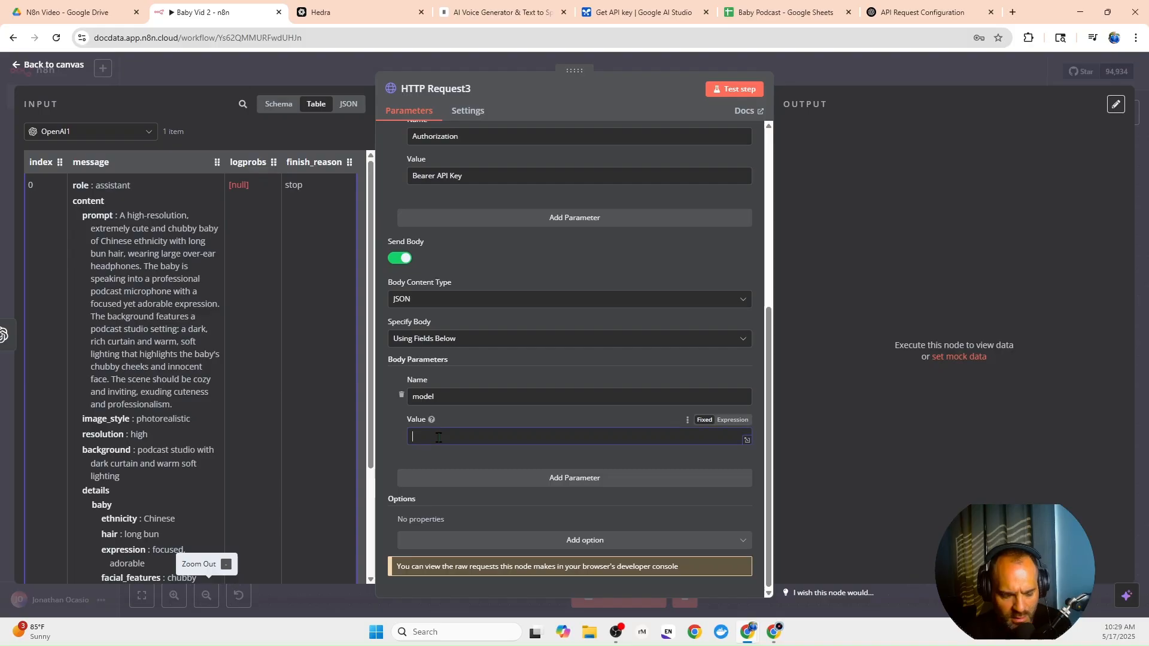
{"action": "type", "text": "gpt-image-1"}
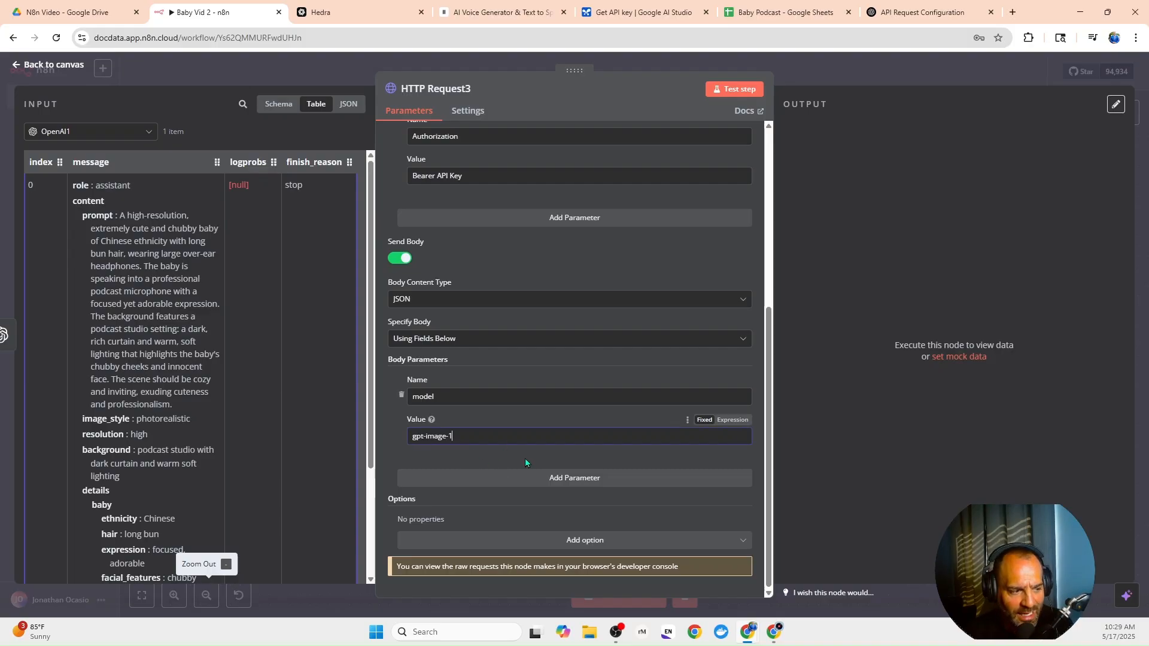
Add a body parameter named prompt and map OpenAI1's message content prompt field into its value.
{"action": "left_click", "coordinate": [518, 478]}
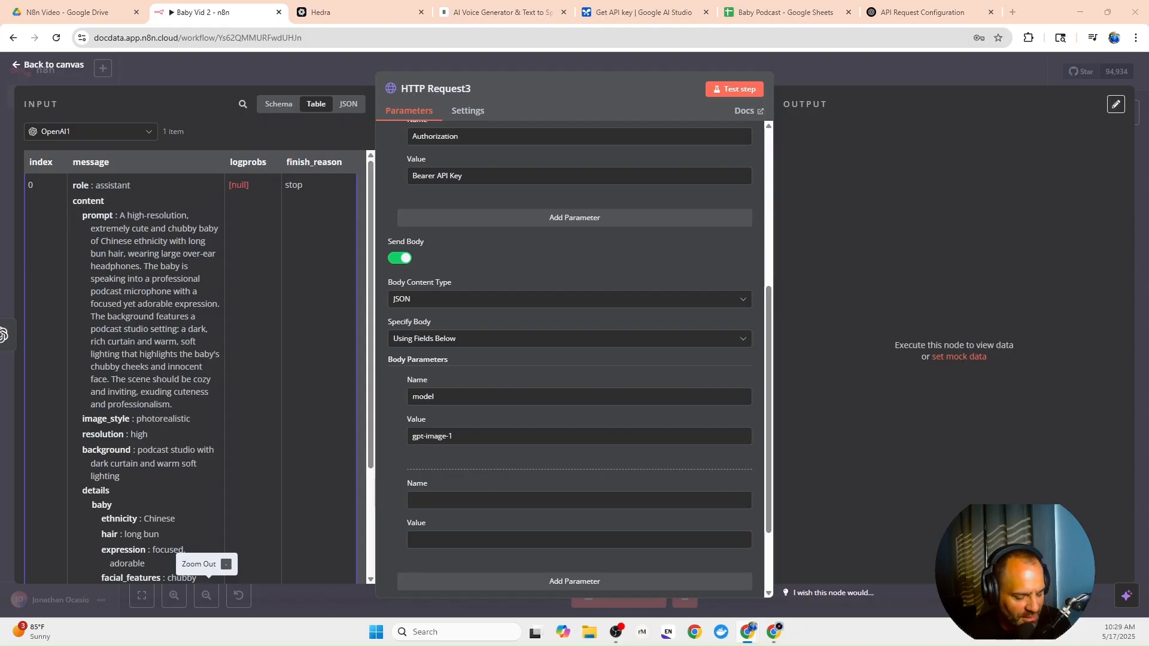
{"action": "left_click", "coordinate": [451, 501]}
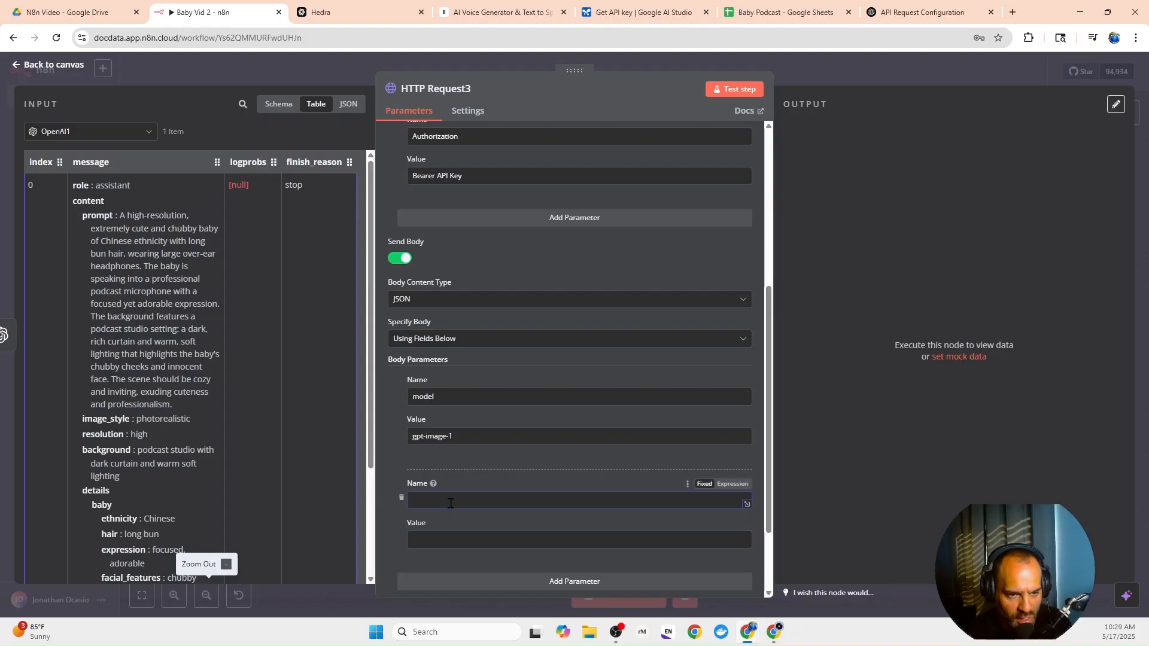
{"action": "type", "text": "prompt"}
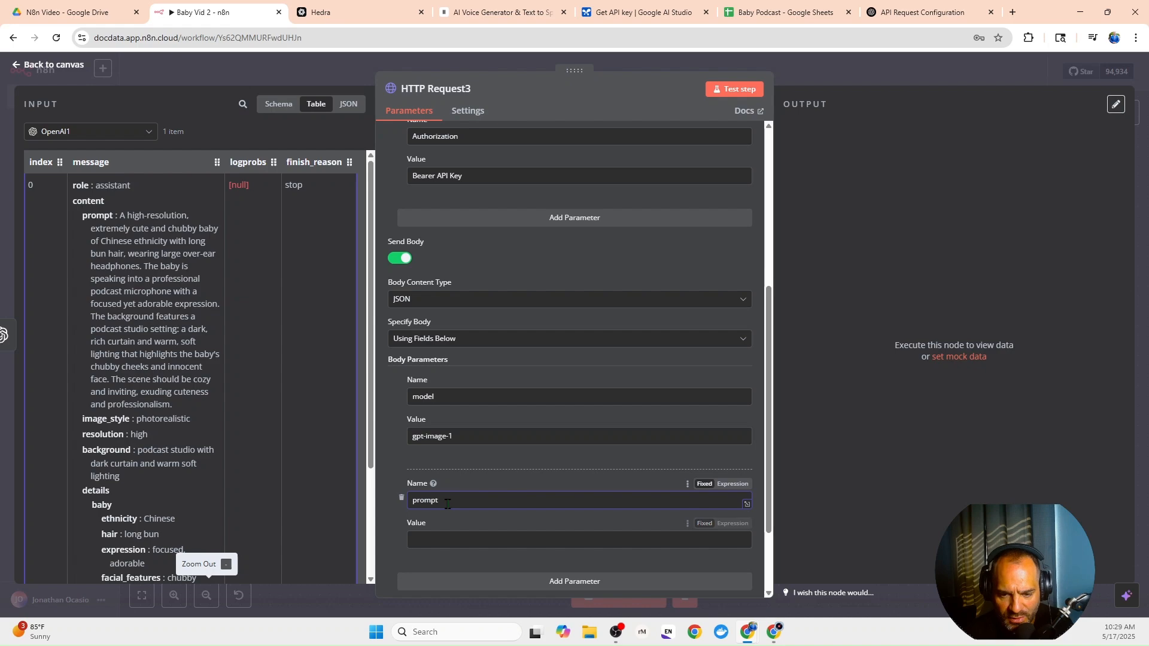
{"action": "scroll", "coordinate": [449, 508], "scroll_direction": "down", "scroll_amount": 2}
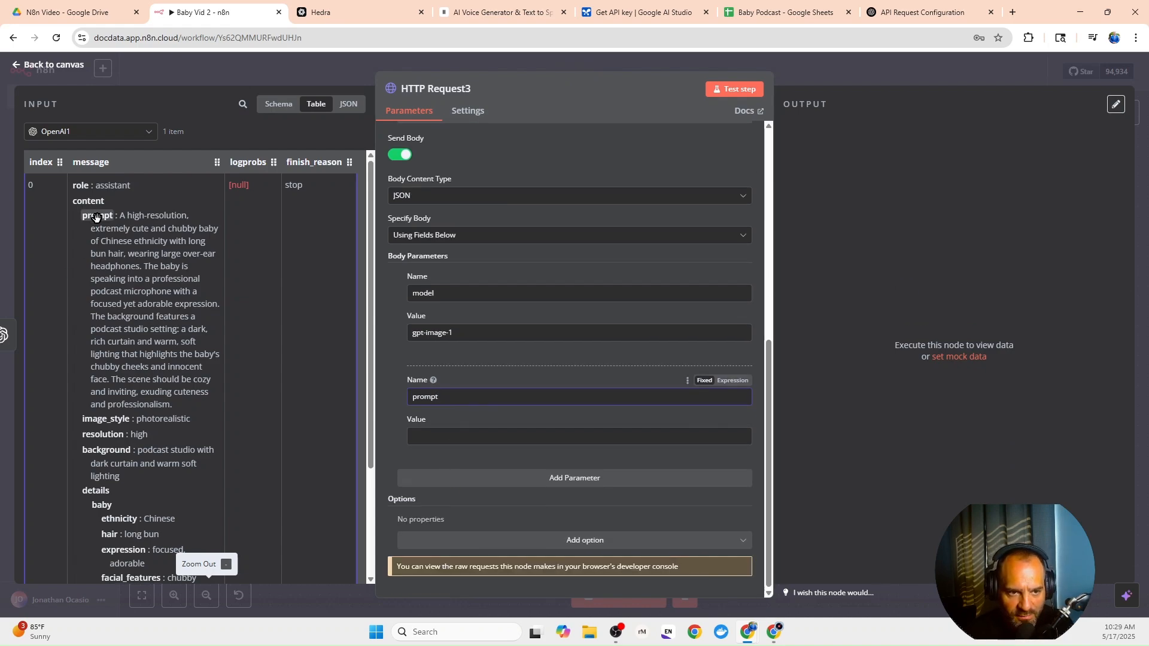
{"action": "left_click_drag", "start_coordinate": [98, 217], "coordinate": [99, 222]}
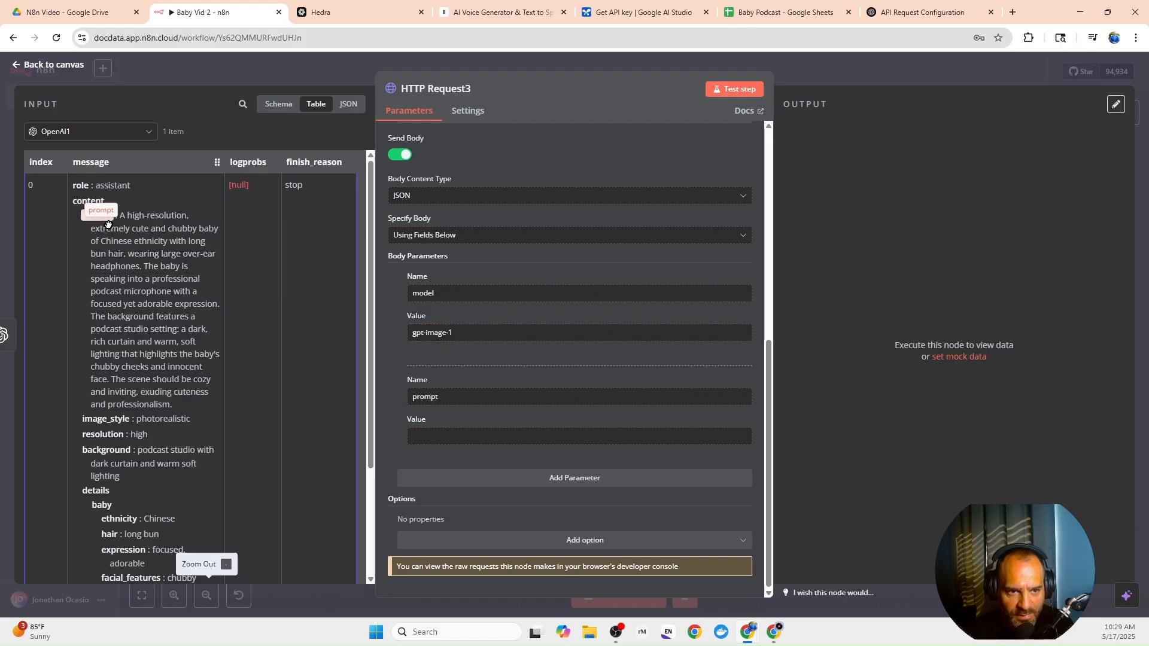
{"action": "left_click", "coordinate": [278, 105]}
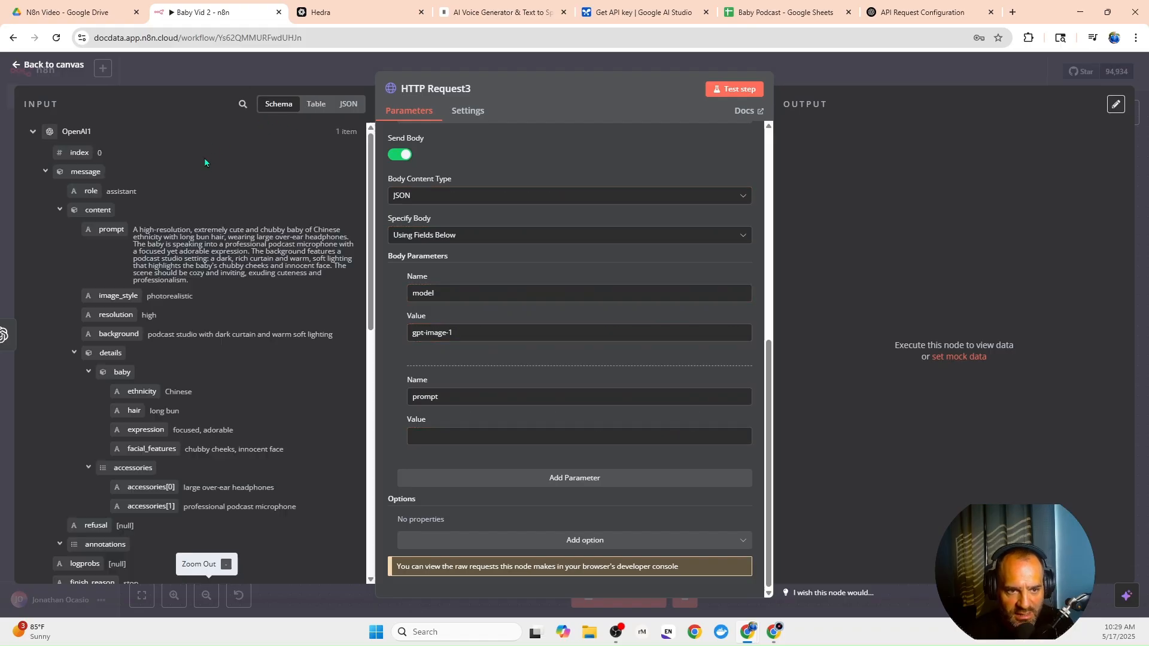
{"action": "left_click_drag", "start_coordinate": [144, 235], "coordinate": [446, 440]}
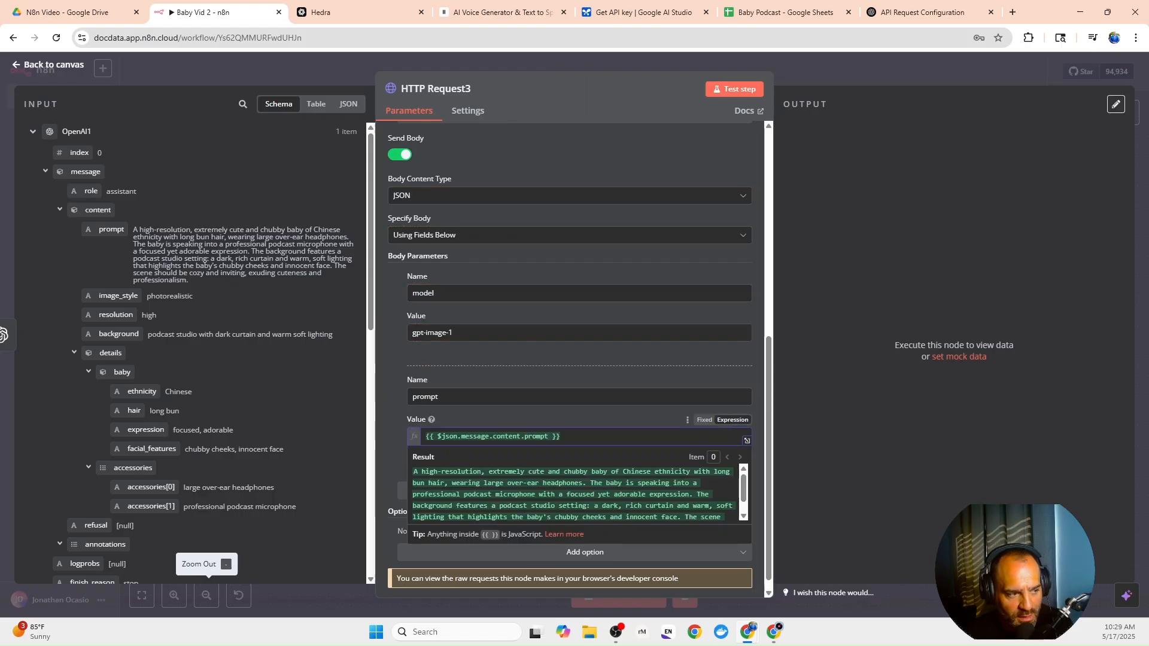
{"action": "scroll", "coordinate": [455, 414], "scroll_direction": "down", "scroll_amount": 1}
{"action": "left_click", "coordinate": [386, 400]}
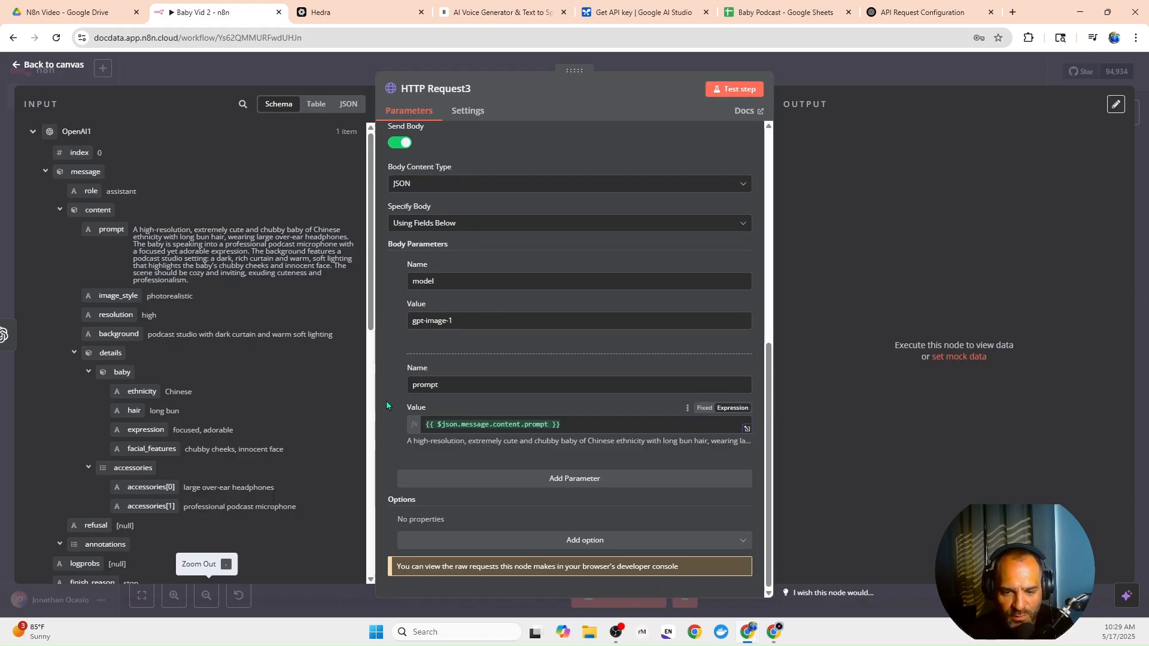
Add a body parameter named size with the value 1024x1536, and return to the canvas.
{"action": "left_click", "coordinate": [471, 479]}
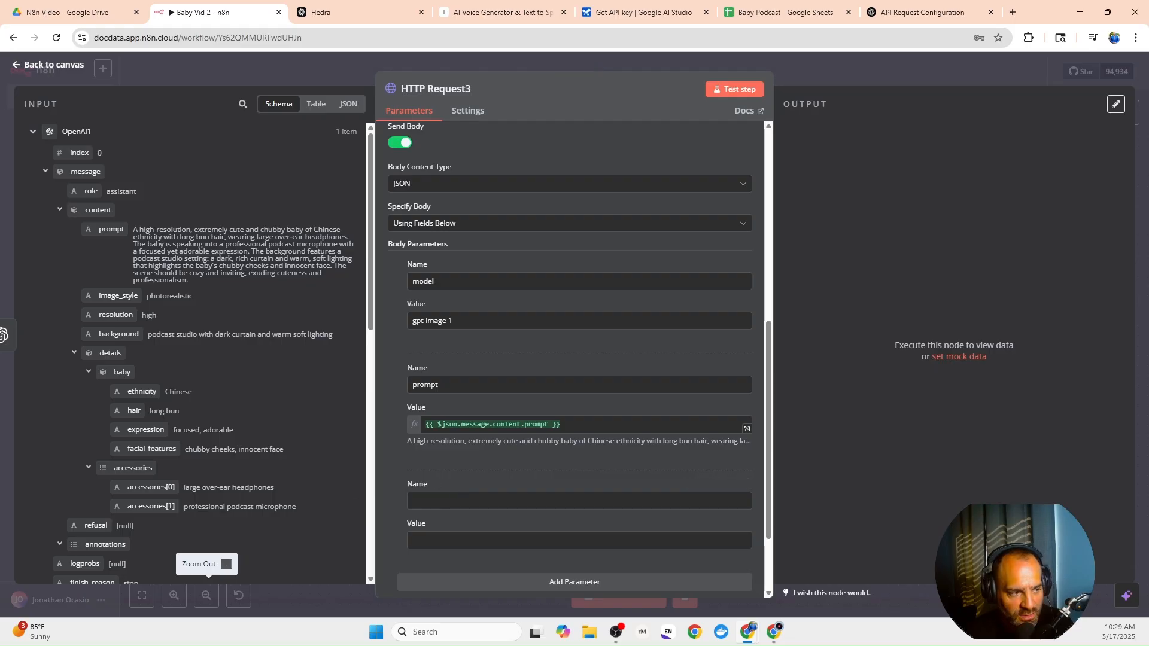
{"action": "left_click", "coordinate": [579, 501]}
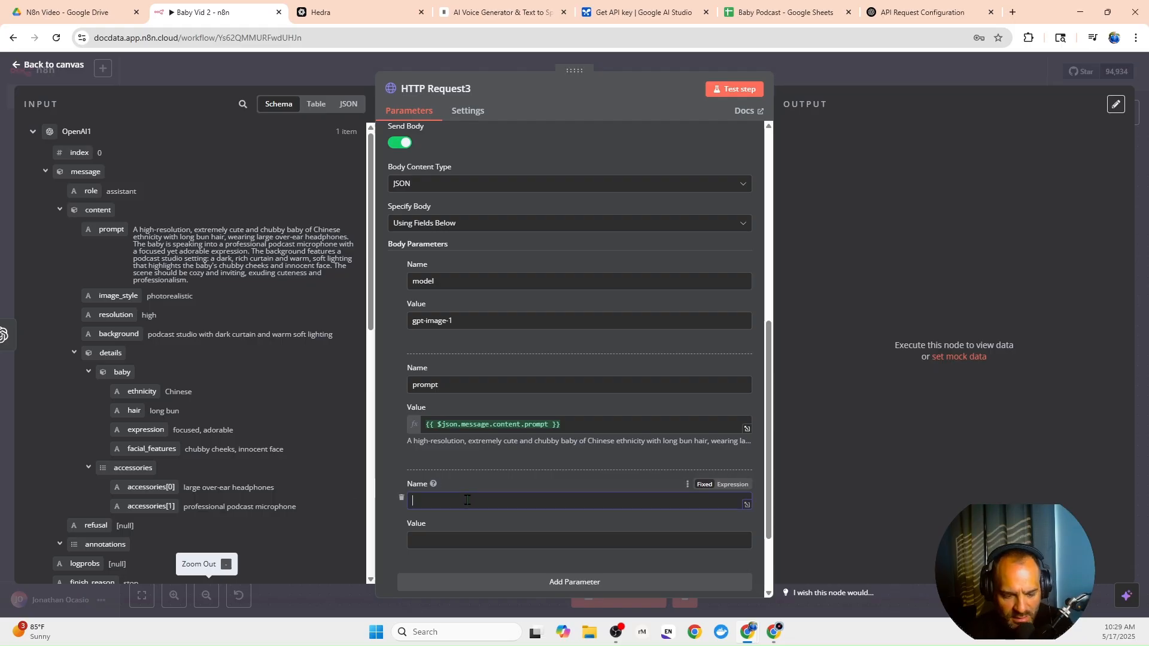
{"action": "type", "text": "size"}
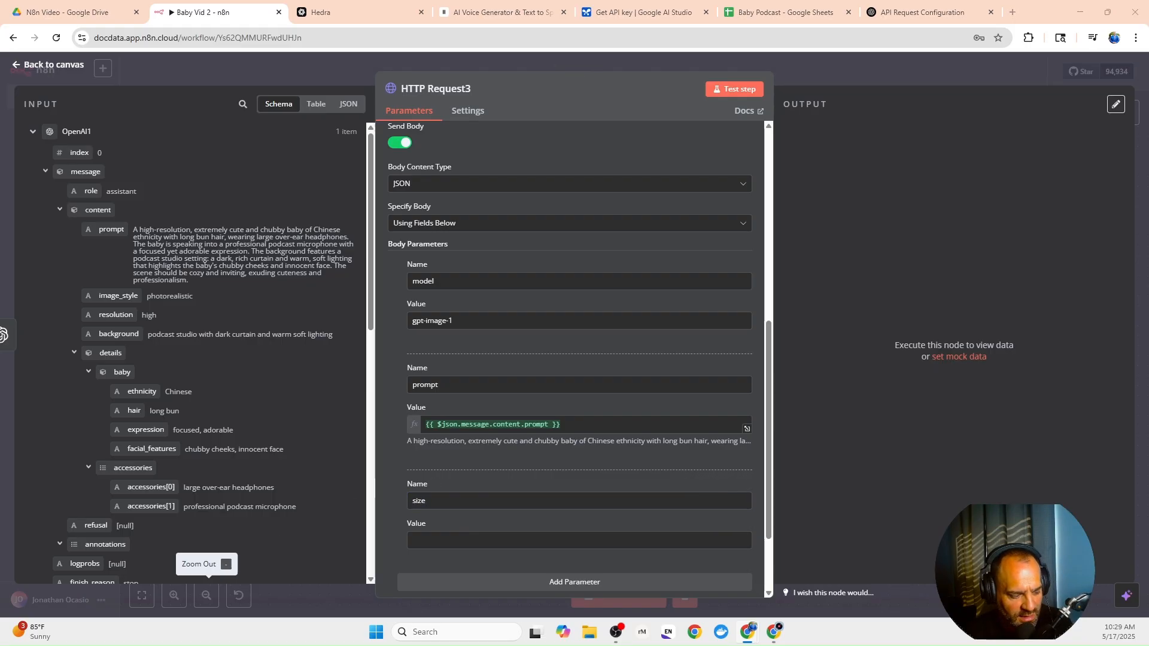
{"action": "left_click", "coordinate": [417, 540]}
{"action": "type", "text": "1024x1536"}
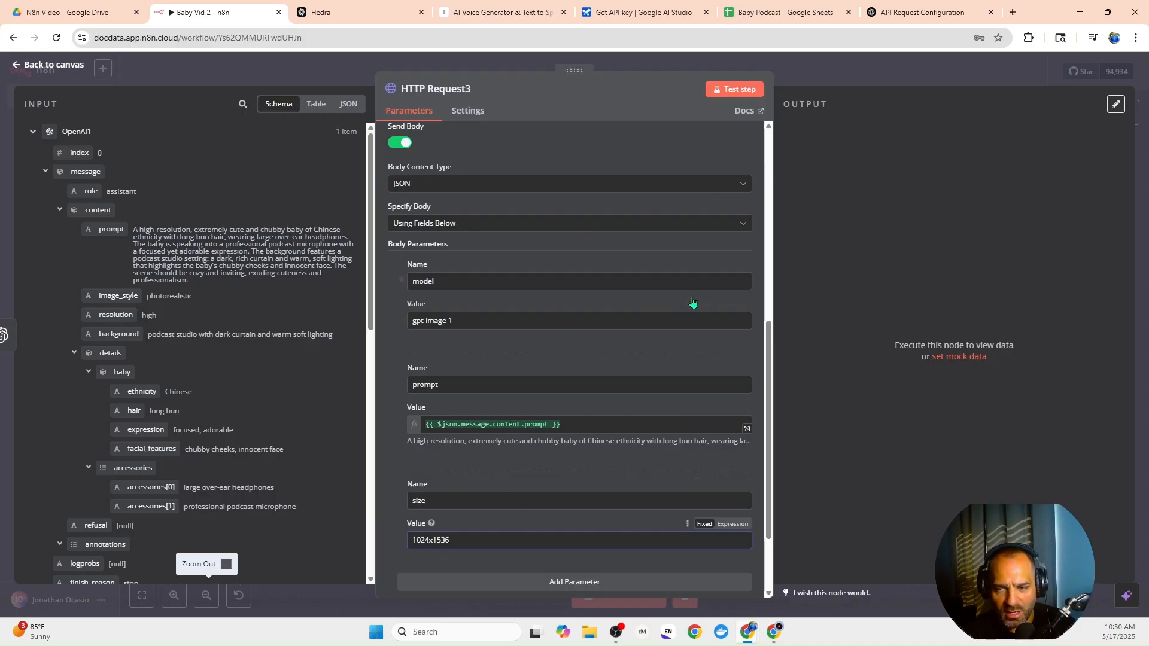
{"action": "key", "text": "Escape"}
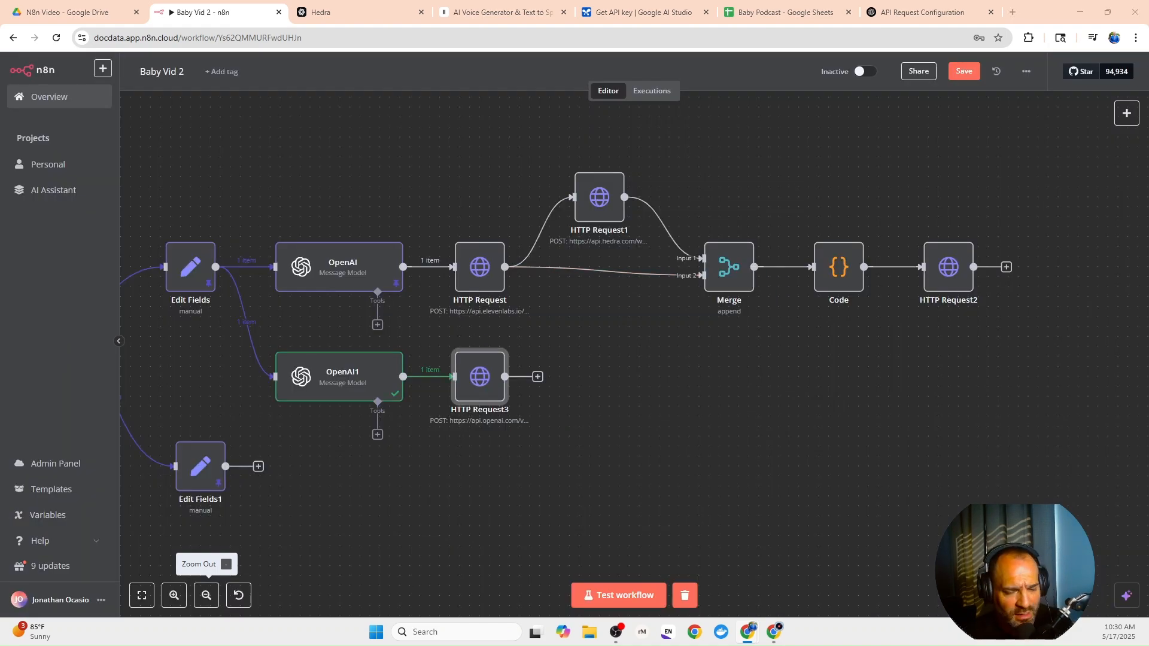
Add a Convert to File node after HTTP Request3 using Move Base64 String to File, with data[0].b64_json as the Base64 input field.
{"action": "left_click", "coordinate": [537, 376]}
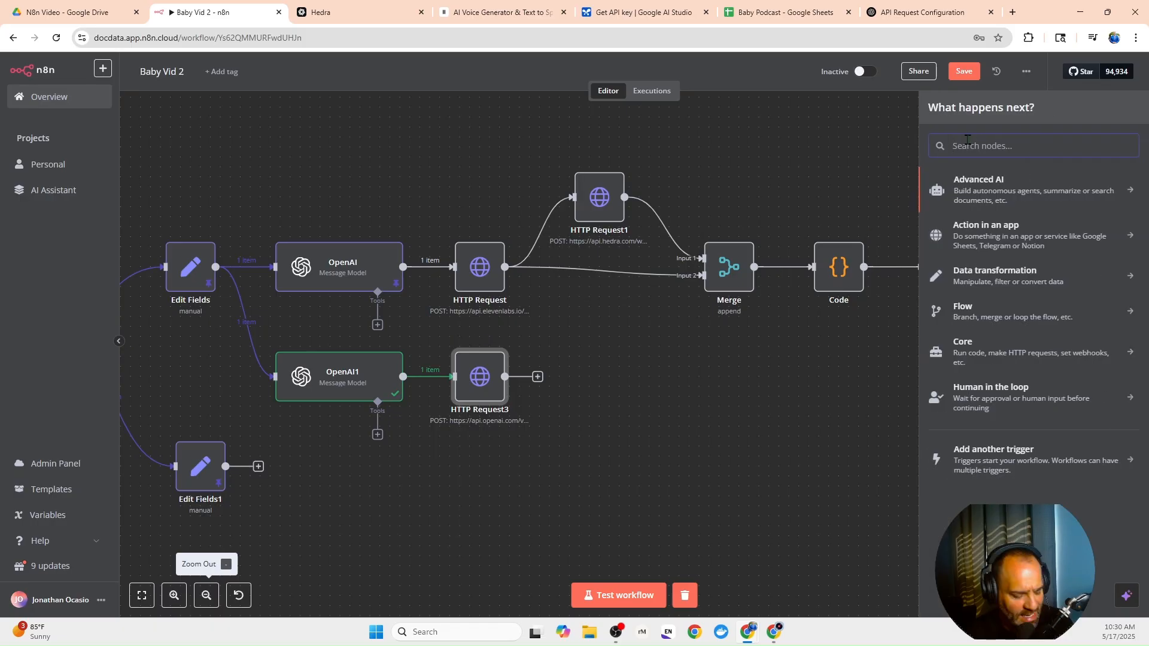
{"action": "type", "text": "convert"}
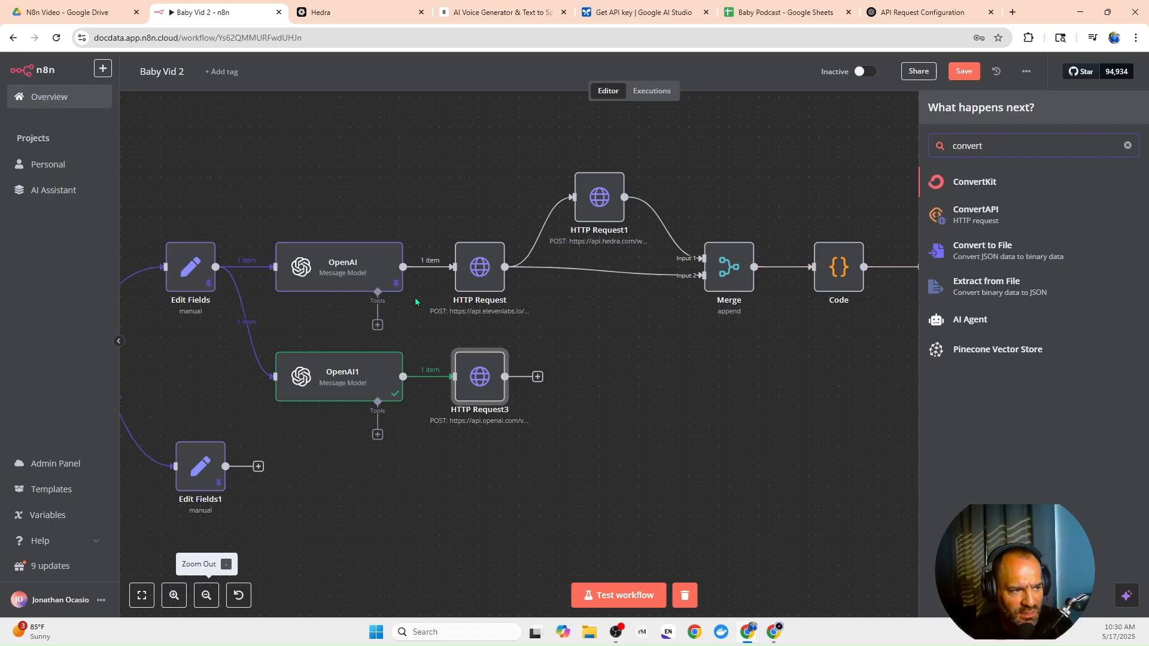
{"action": "left_click", "coordinate": [992, 256]}
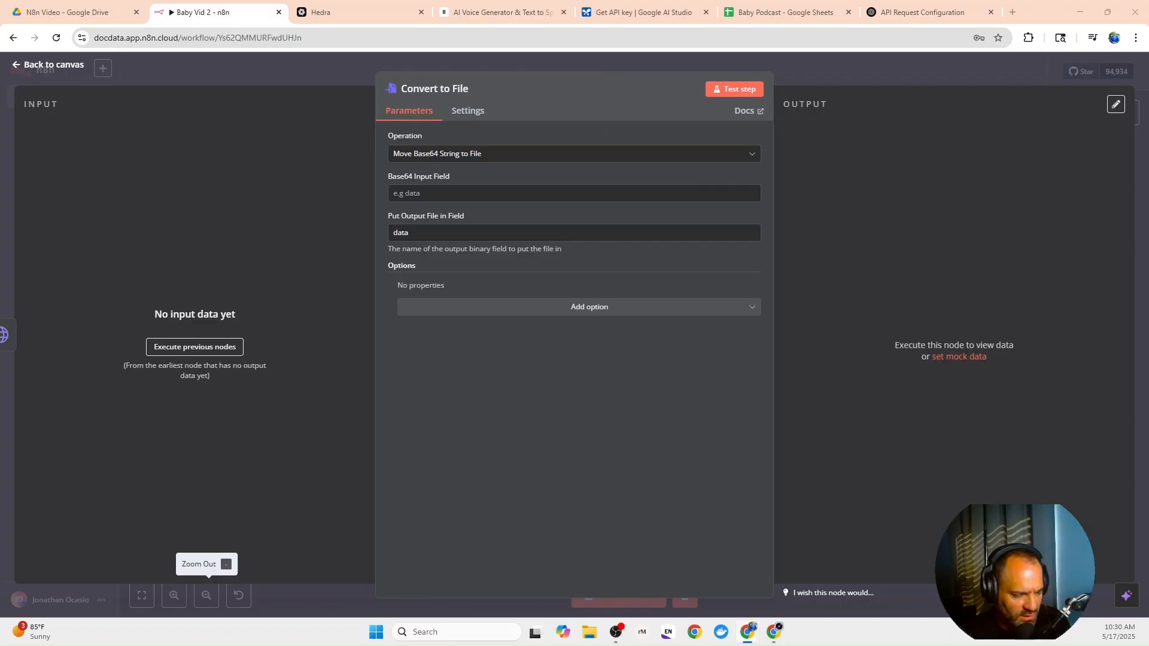
{"action": "left_click", "coordinate": [426, 191]}
{"action": "type", "text": "data[0].b64_json"}
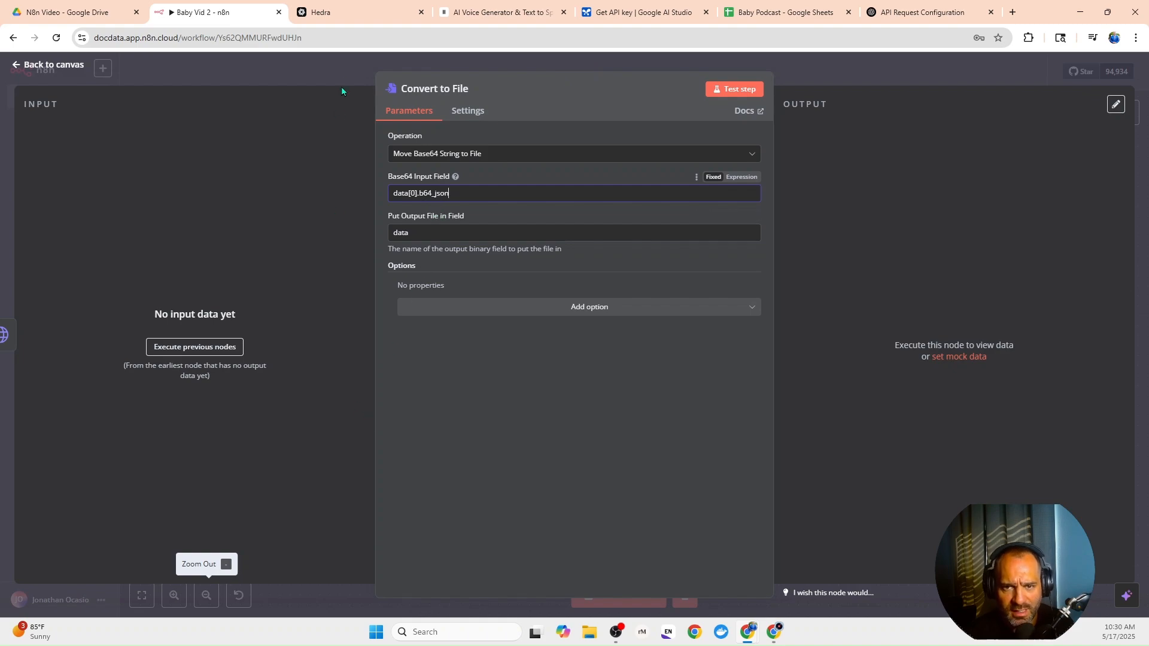
{"action": "left_click", "coordinate": [340, 65]}
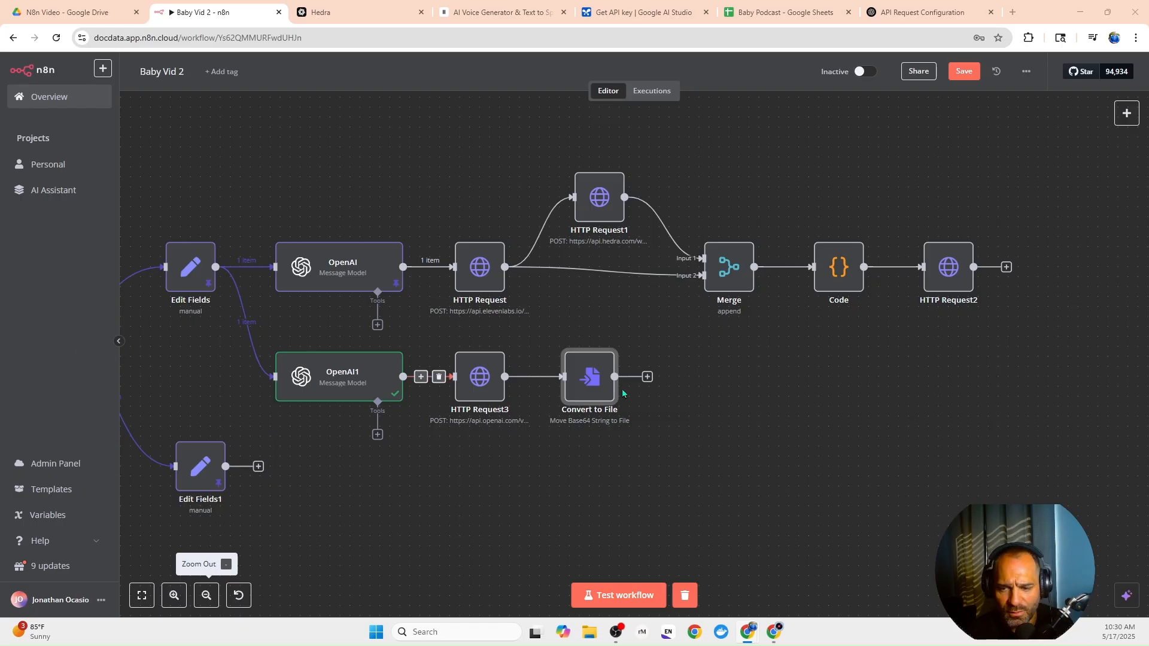
Copy the HTTP Request1, Merge, Code and HTTP Request2 nodes together and paste the duplicates onto the canvas.
{"action": "left_click", "coordinate": [647, 376]}
{"action": "left_click", "coordinate": [692, 386]}
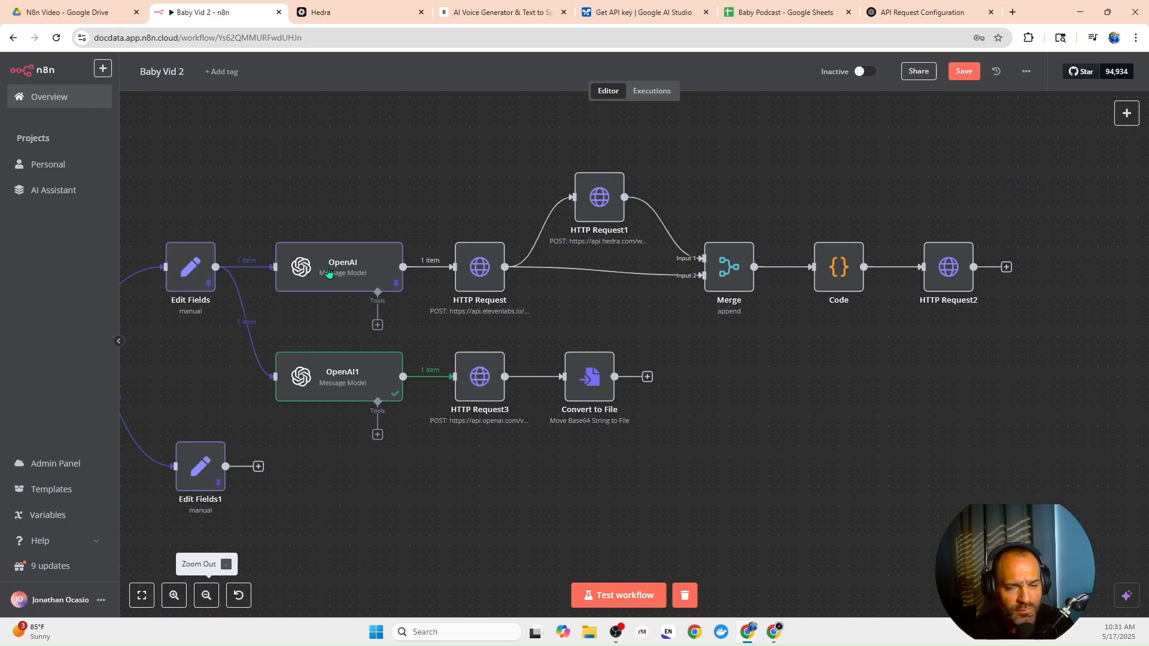
{"action": "left_click_drag", "start_coordinate": [562, 131], "coordinate": [1054, 345]}
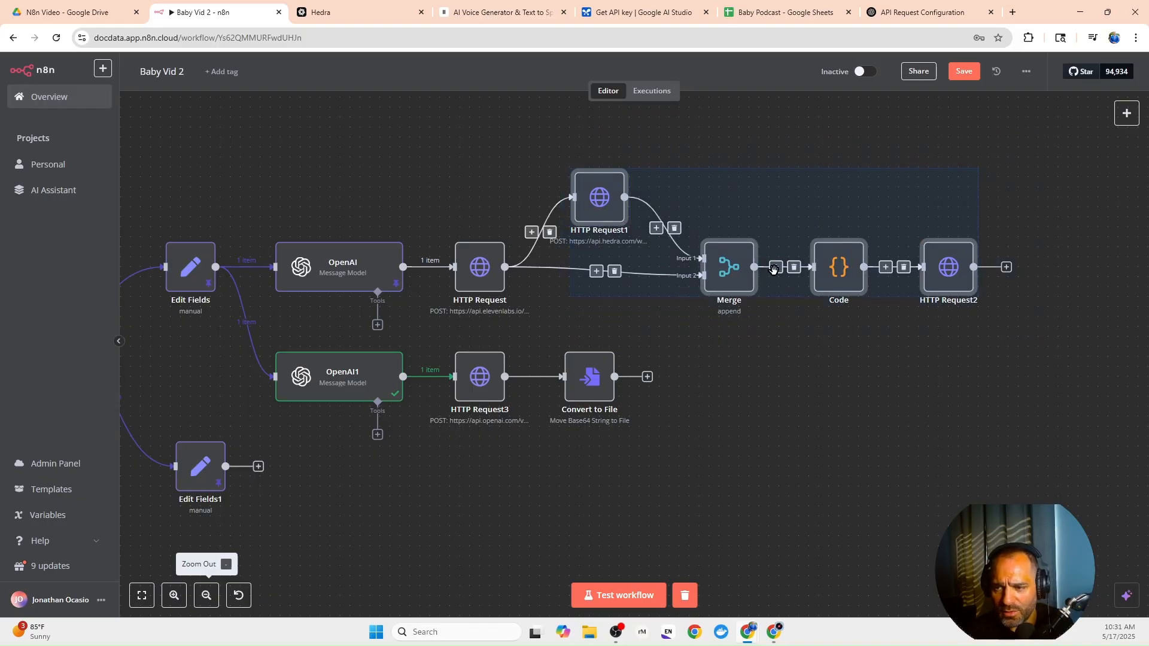
{"action": "right_click", "coordinate": [754, 278]}
{"action": "left_click", "coordinate": [777, 324]}
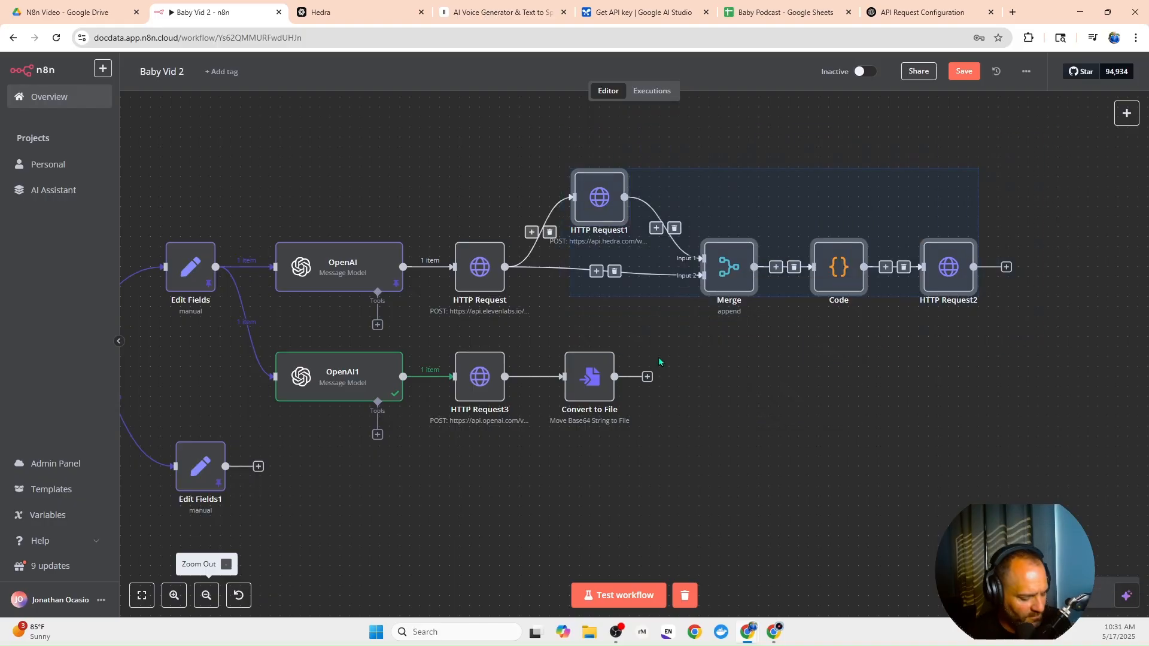
{"action": "key", "text": "ctrl+v"}
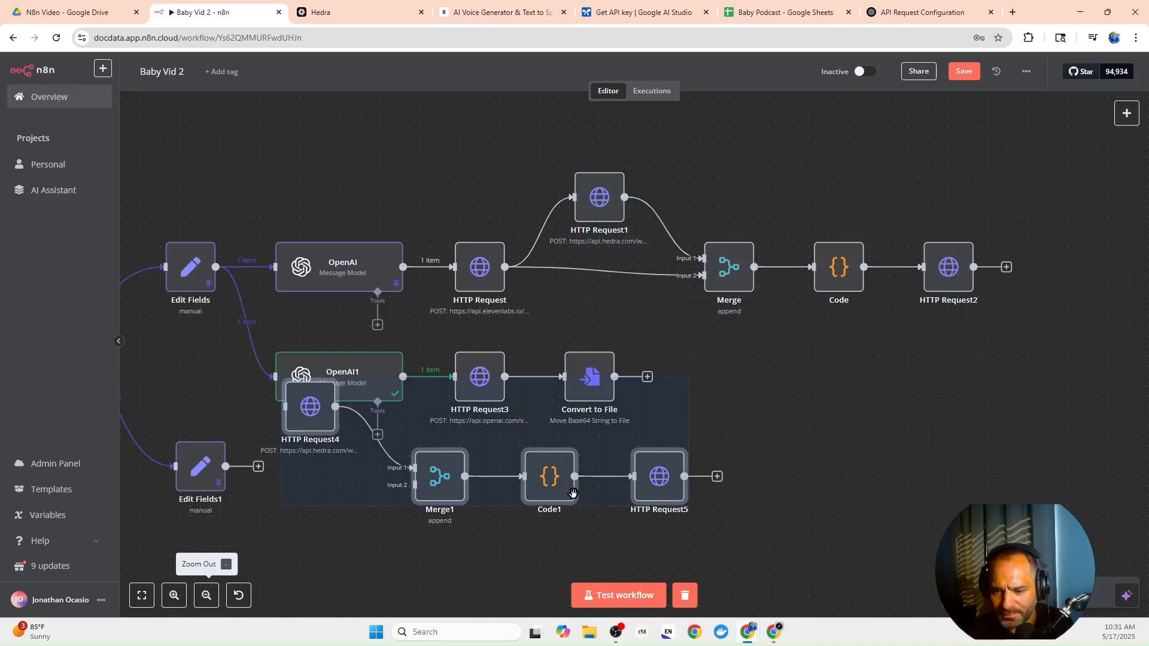
Move the pasted nodes beside Convert to File and connect Convert to File to Input 2 of Merge1.
{"action": "left_click_drag", "start_coordinate": [574, 491], "coordinate": [959, 445]}
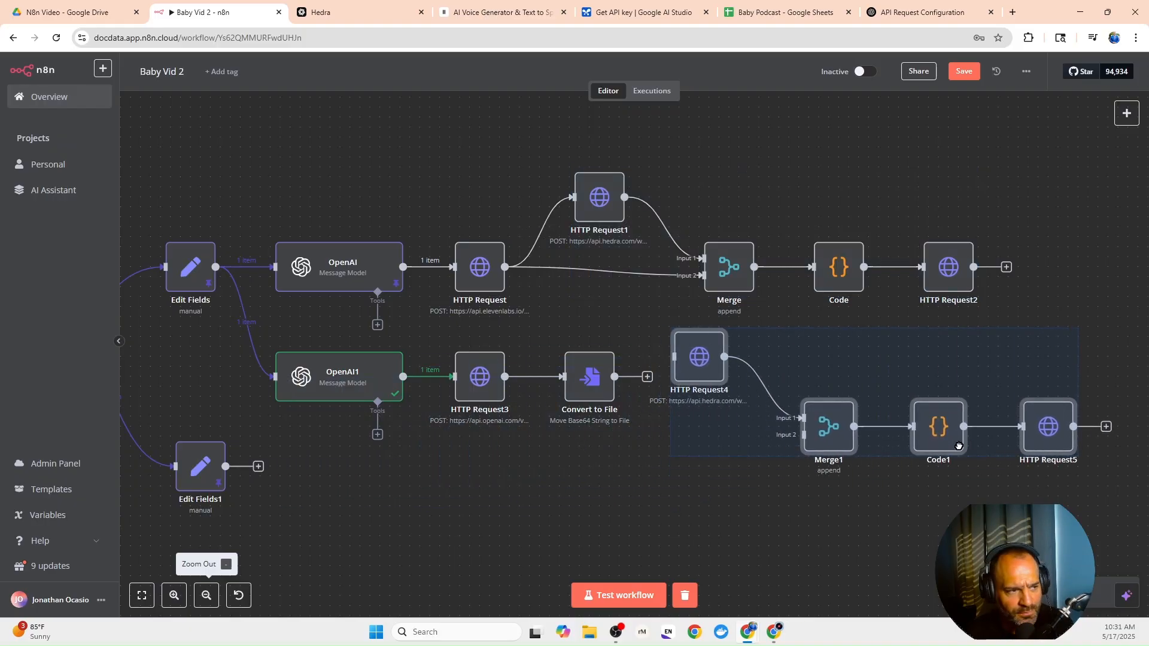
{"action": "left_click", "coordinate": [634, 467]}
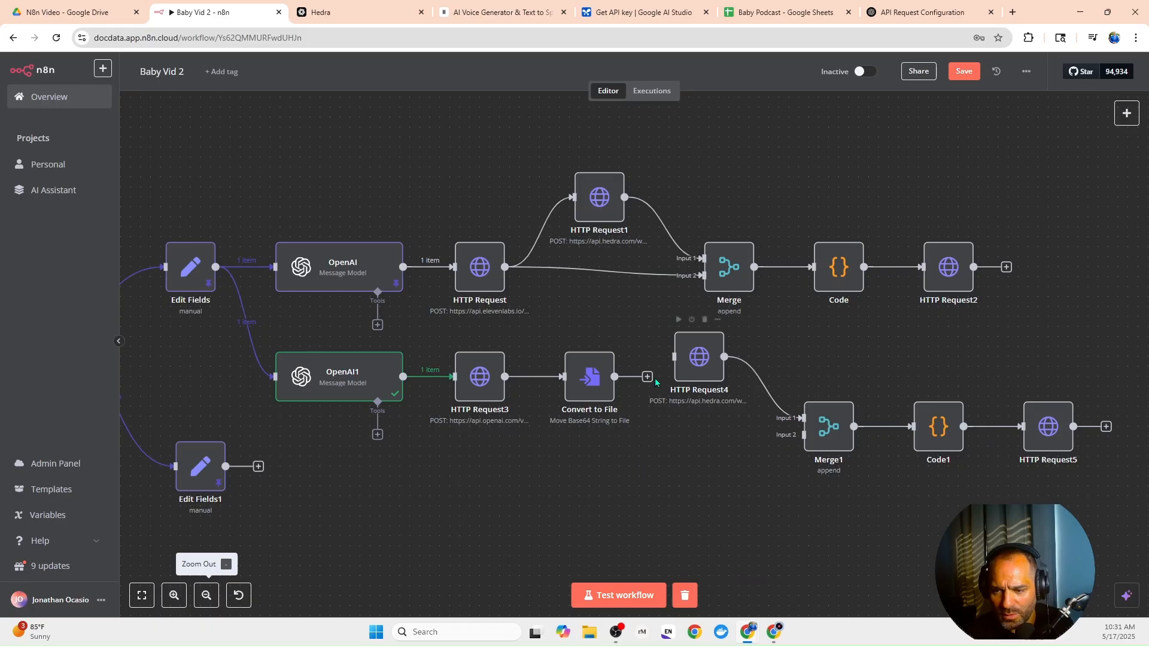
{"action": "left_click_drag", "start_coordinate": [615, 376], "coordinate": [795, 435]}
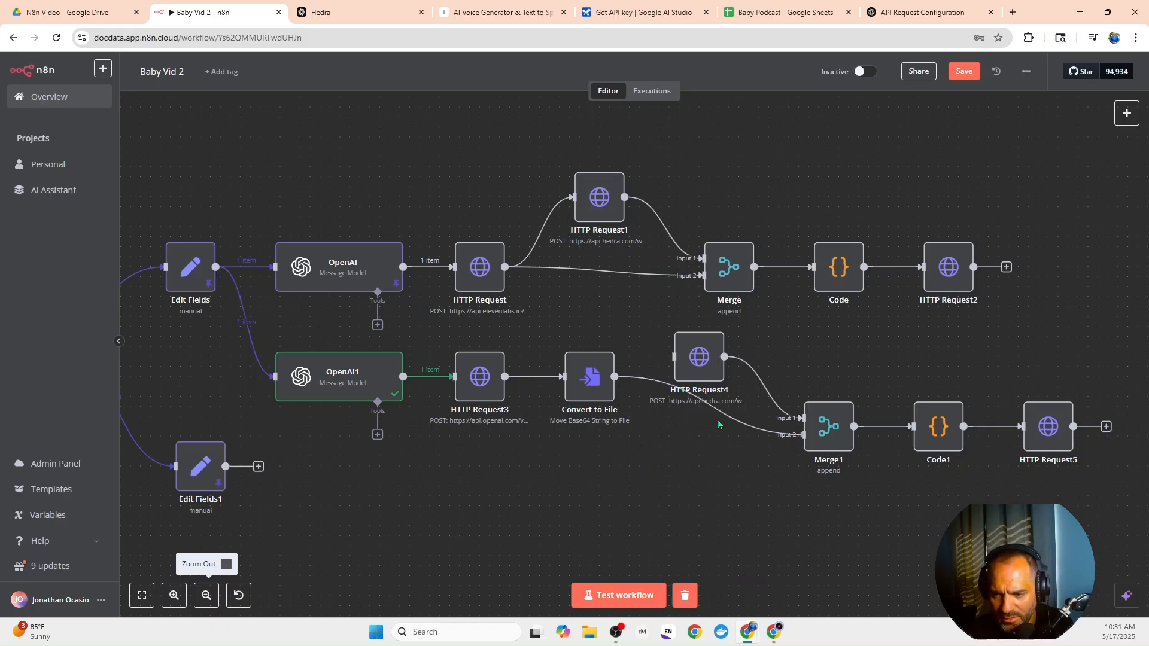
Shift both Hedra upload node groups upward on the canvas and connect Convert to File to HTTP Request4.
{"action": "left_click_drag", "start_coordinate": [1038, 302], "coordinate": [533, 148]}
{"action": "left_click_drag", "start_coordinate": [685, 219], "coordinate": [686, 169]}
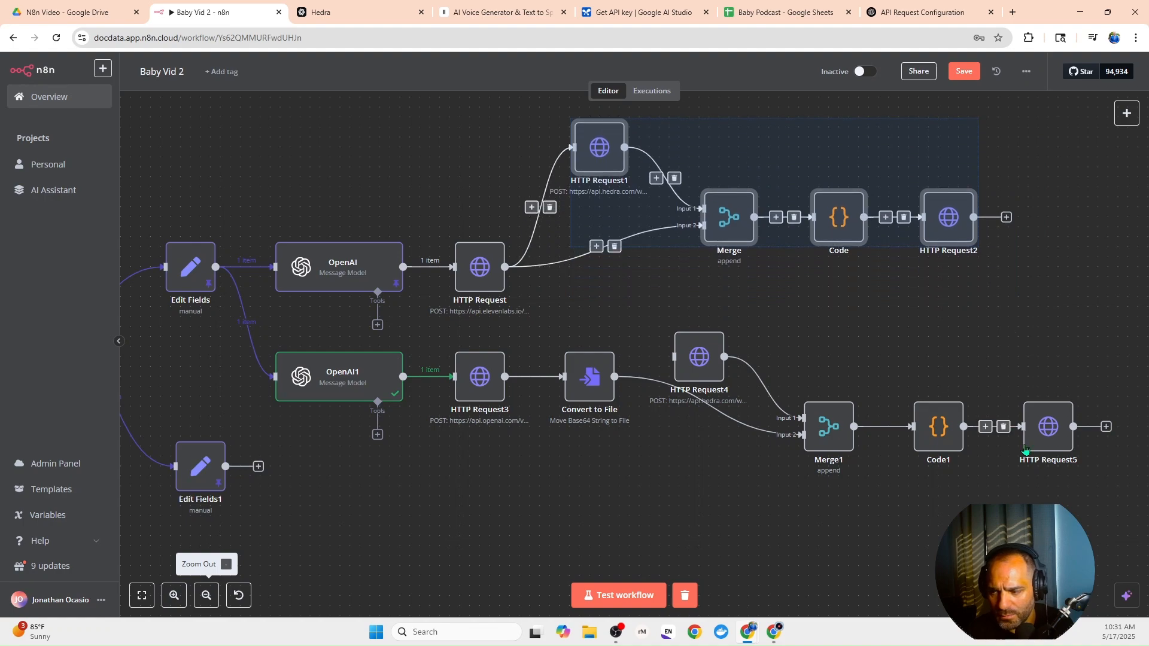
{"action": "left_click", "coordinate": [1101, 492]}
{"action": "left_click_drag", "start_coordinate": [1096, 440], "coordinate": [666, 306]}
{"action": "left_click_drag", "start_coordinate": [717, 366], "coordinate": [717, 327]}
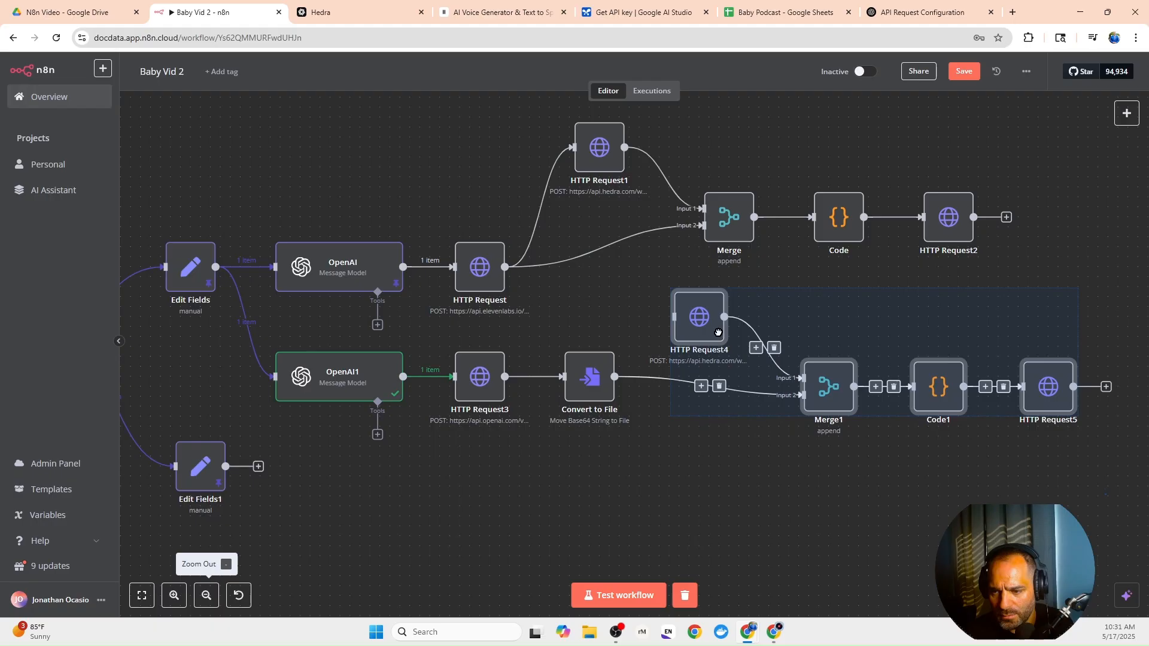
{"action": "left_click", "coordinate": [643, 469]}
{"action": "left_click_drag", "start_coordinate": [614, 376], "coordinate": [675, 317]}
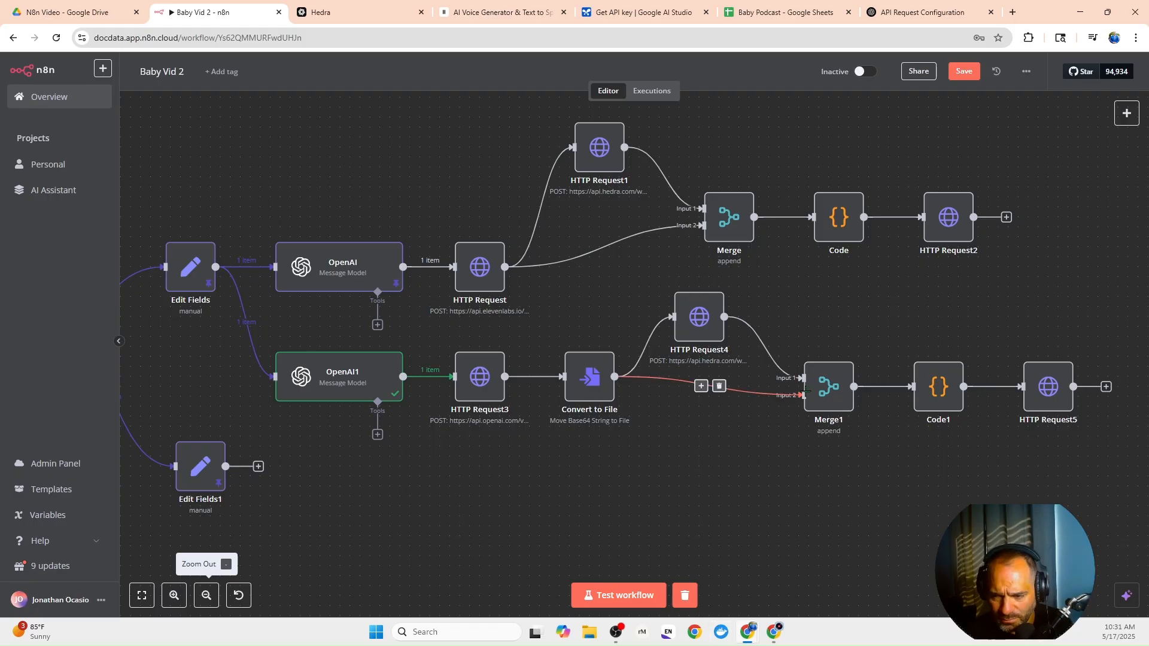
Change HTTP Request4's JSON body to name baby-podcaster-image and type image, and return to the canvas.
{"action": "left_click", "coordinate": [692, 320]}
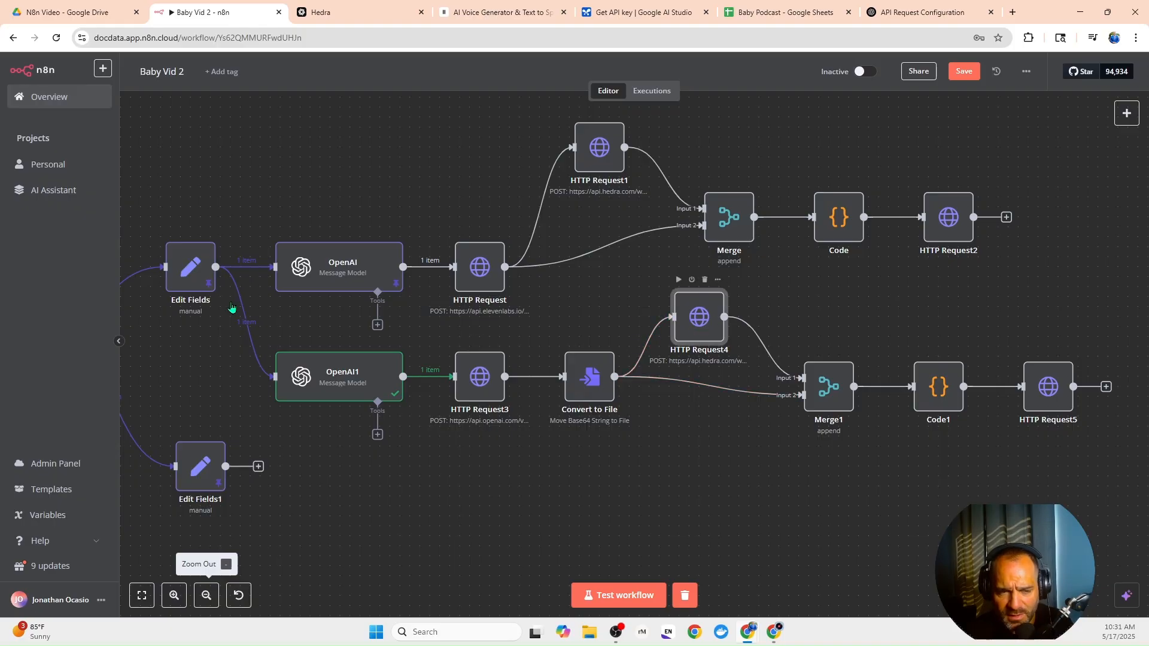
{"action": "key", "text": "Return"}
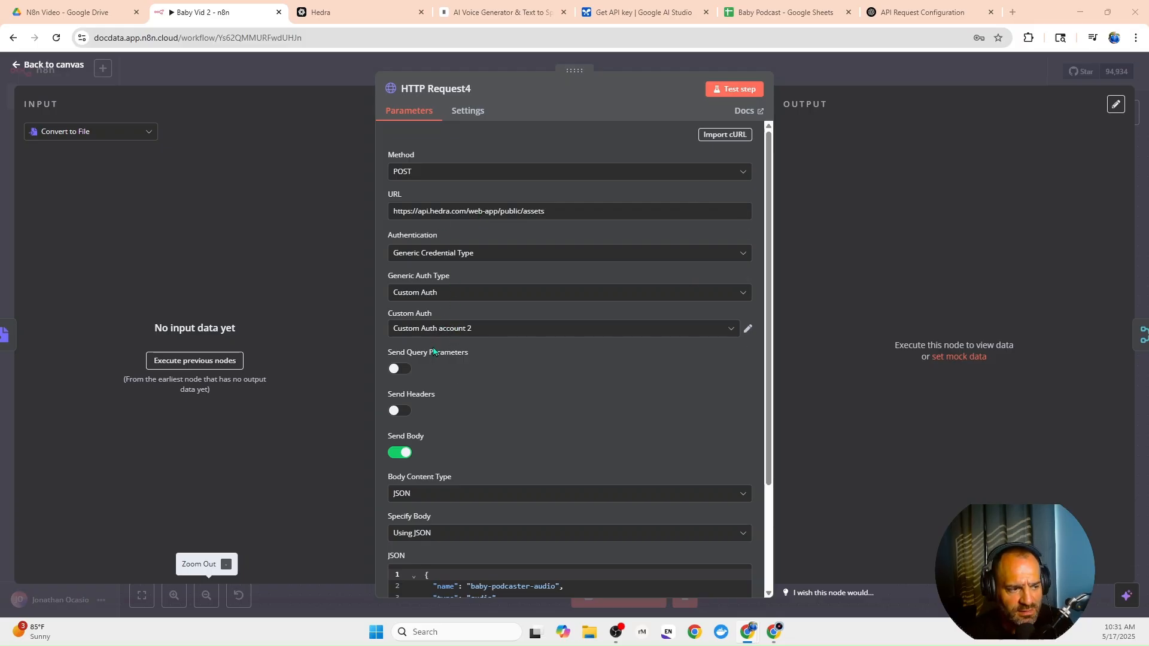
{"action": "scroll", "coordinate": [487, 401], "scroll_direction": "down", "scroll_amount": 3}
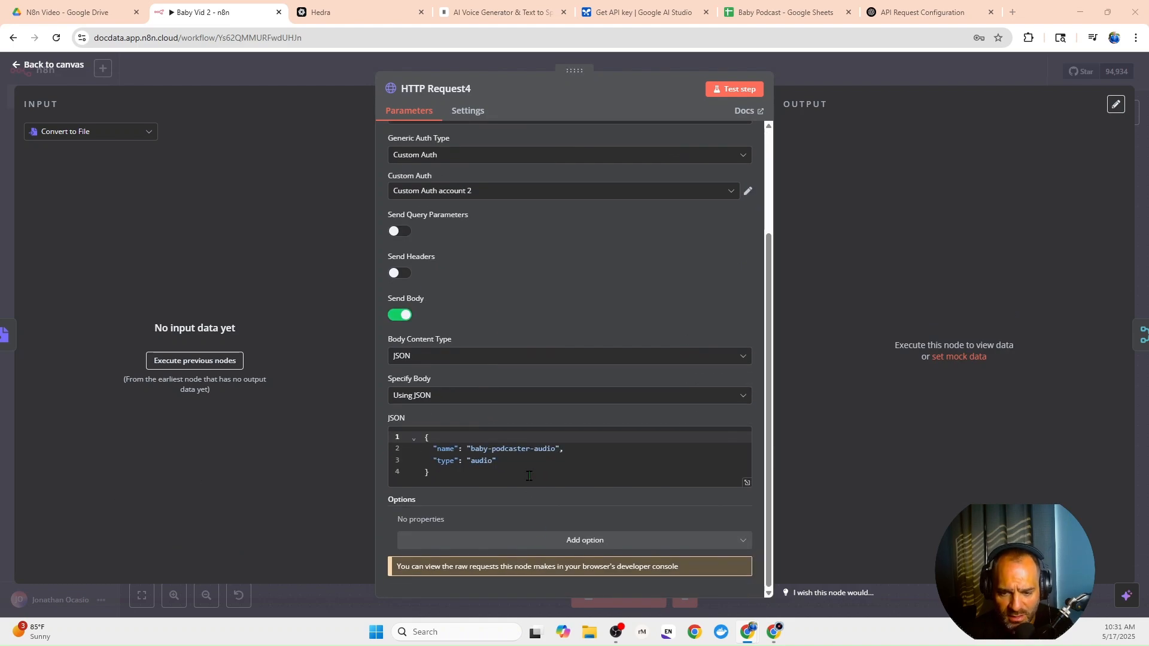
{"action": "left_click", "coordinate": [556, 450]}
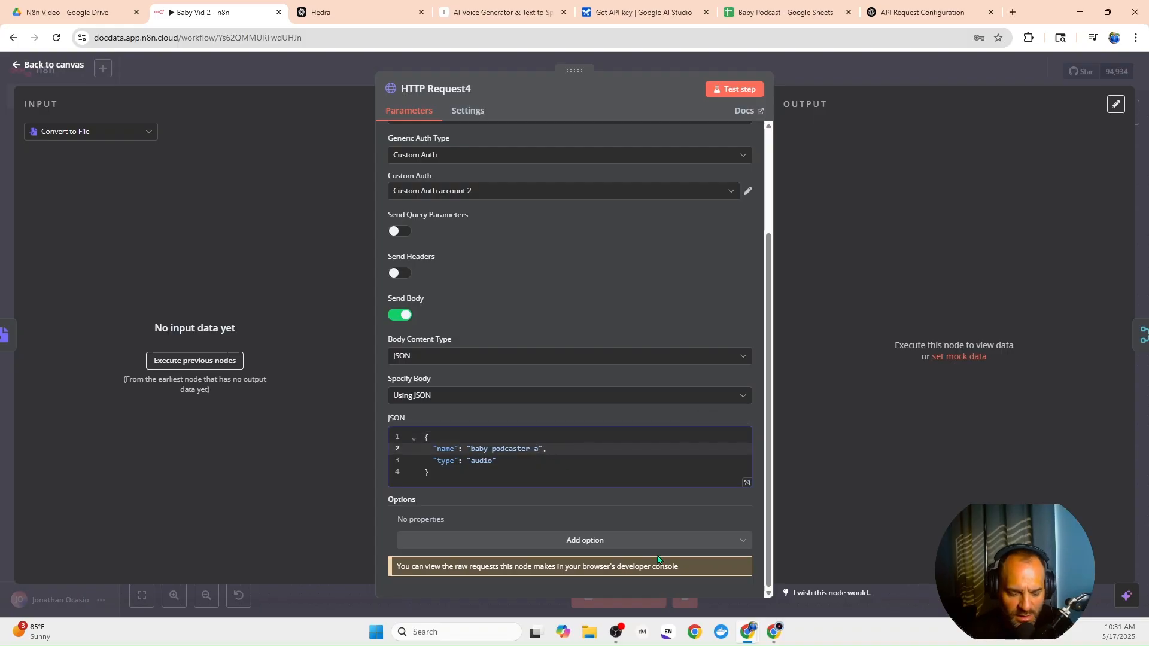
{"action": "key", "text": "BackSpace"}
{"action": "type", "text": "image"}
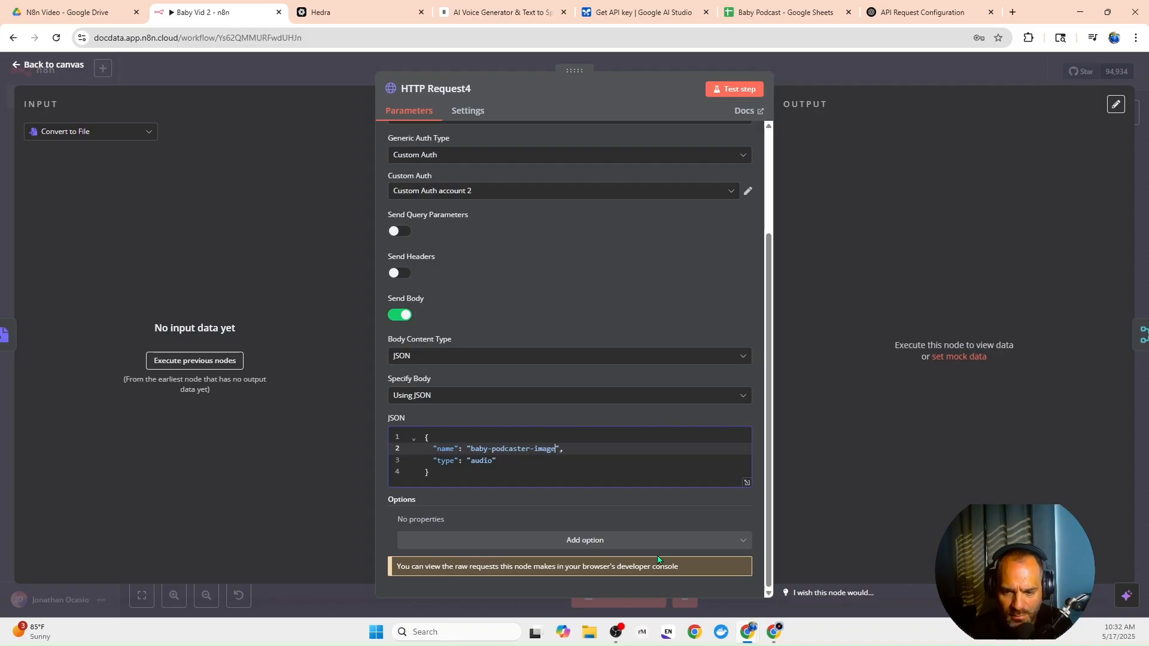
{"action": "left_click", "coordinate": [492, 471]}
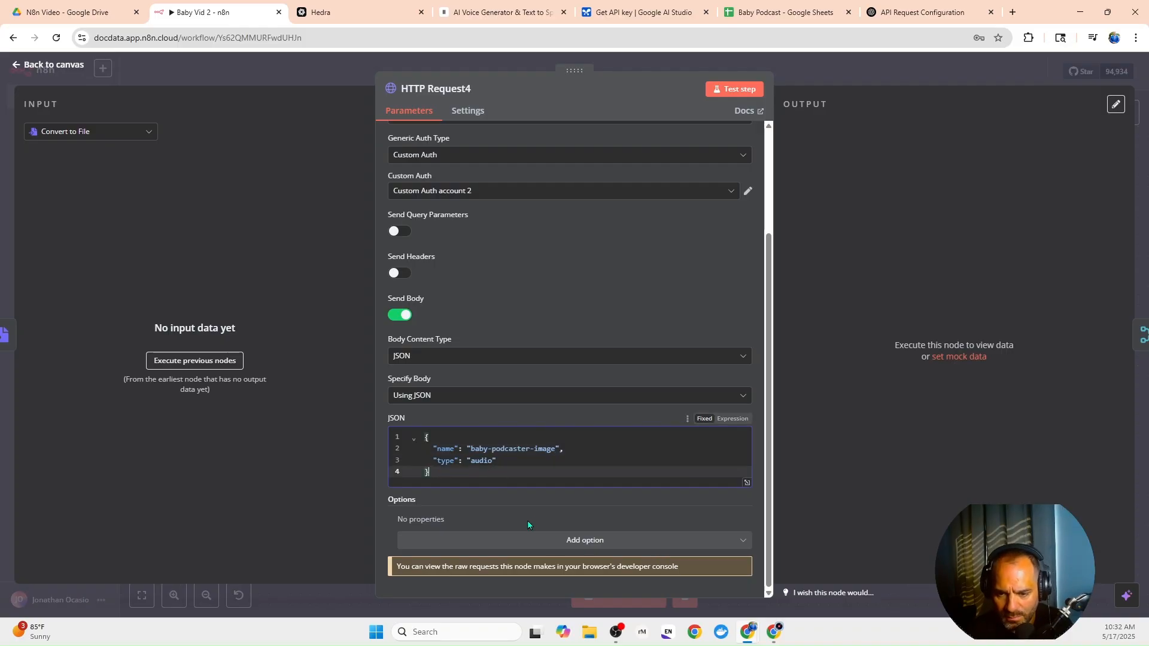
{"action": "key", "text": "Up"}
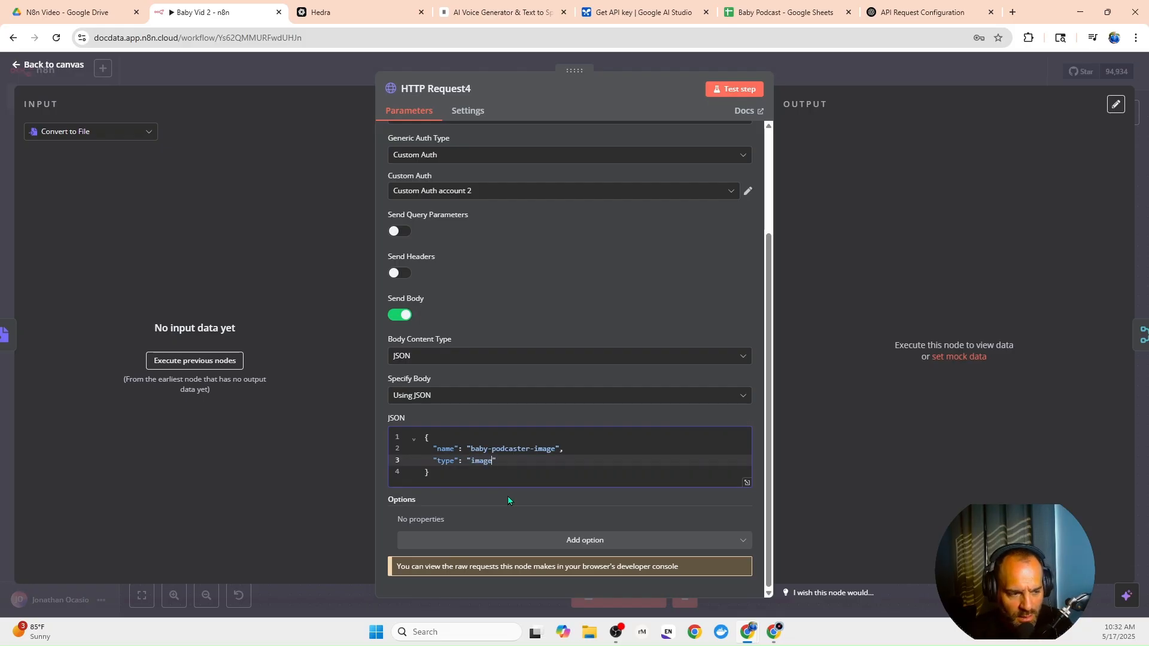
{"action": "left_click", "coordinate": [334, 68]}
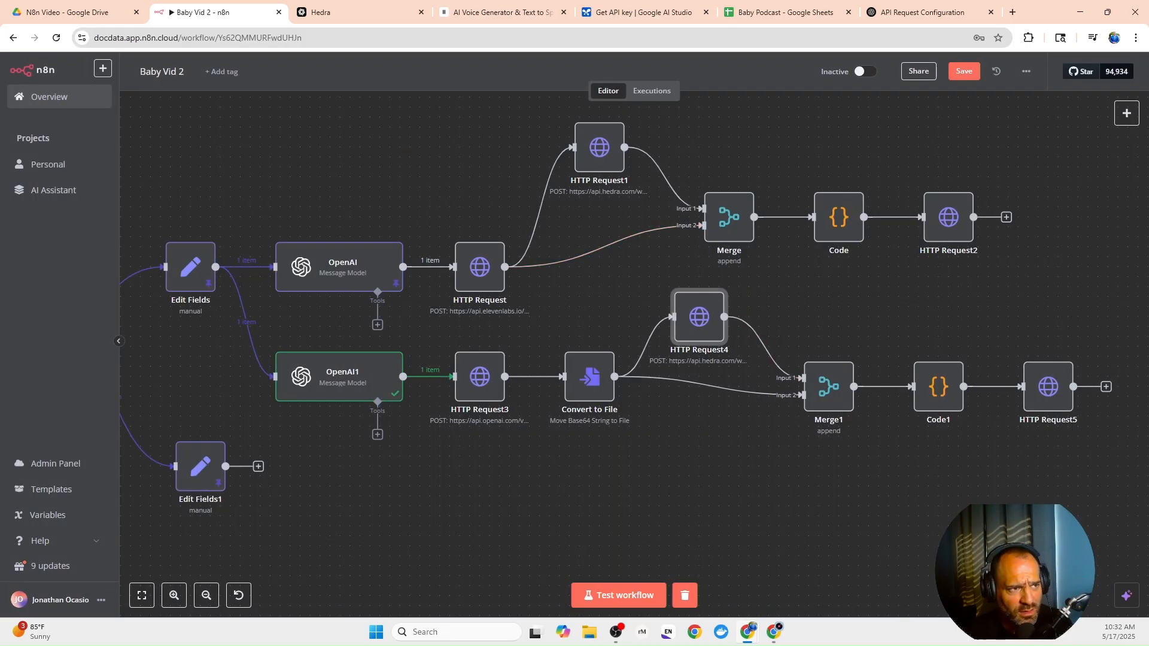
Review the JavaScript in the Code1 node, including in the enlarged editor, and return to the canvas.
{"action": "left_click", "coordinate": [938, 386]}
{"action": "double_click", "coordinate": [938, 386]}
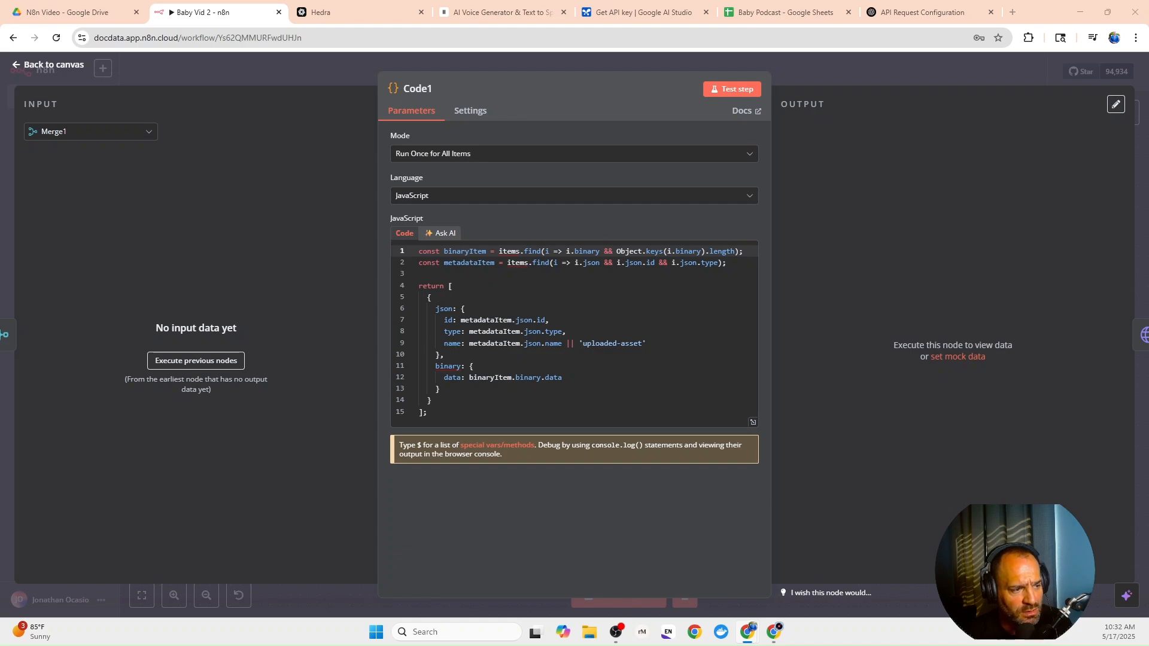
{"action": "left_click", "coordinate": [467, 408]}
{"action": "key", "text": "ctrl+a"}
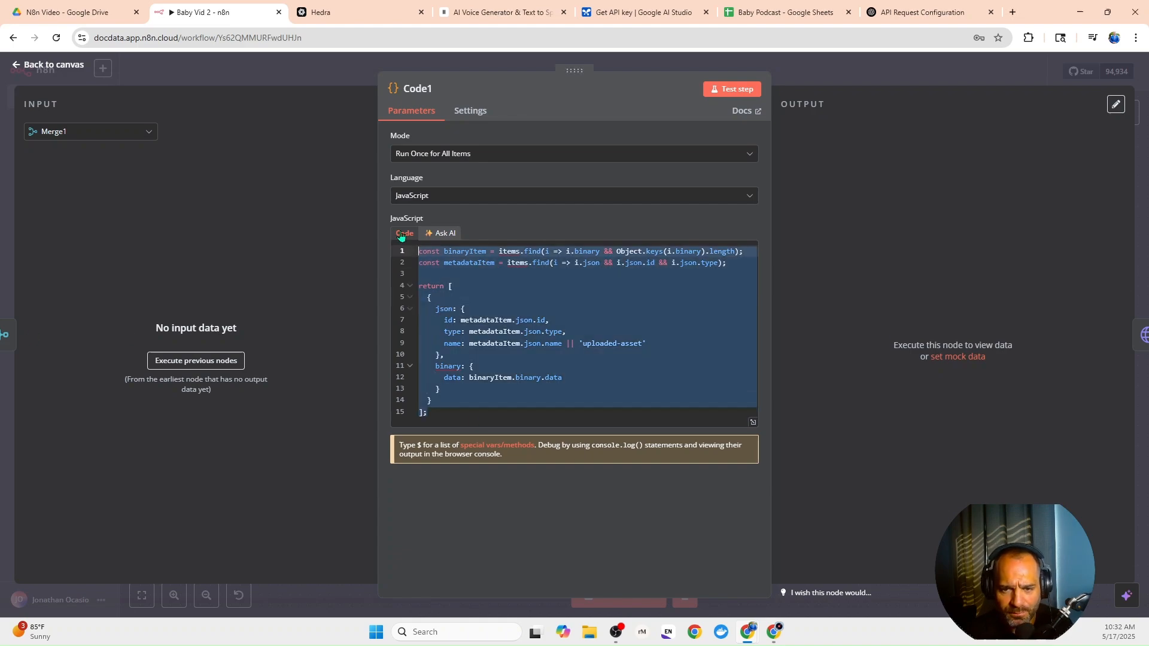
{"action": "right_click", "coordinate": [445, 291]}
{"action": "left_click", "coordinate": [477, 380]}
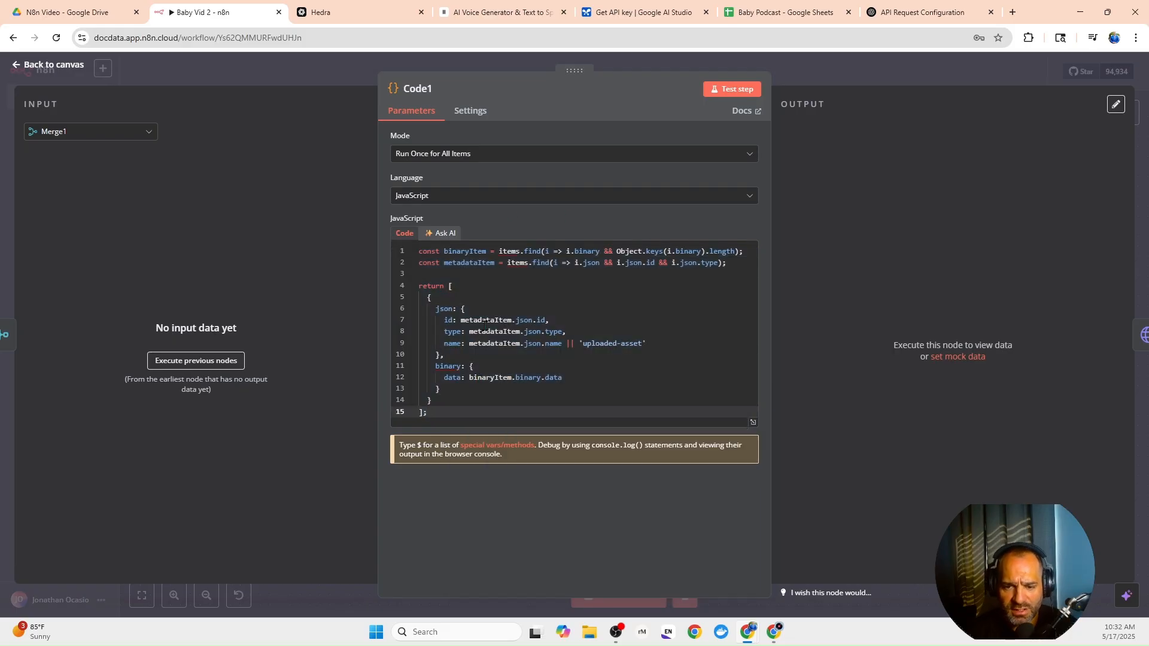
{"action": "left_click", "coordinate": [753, 422]}
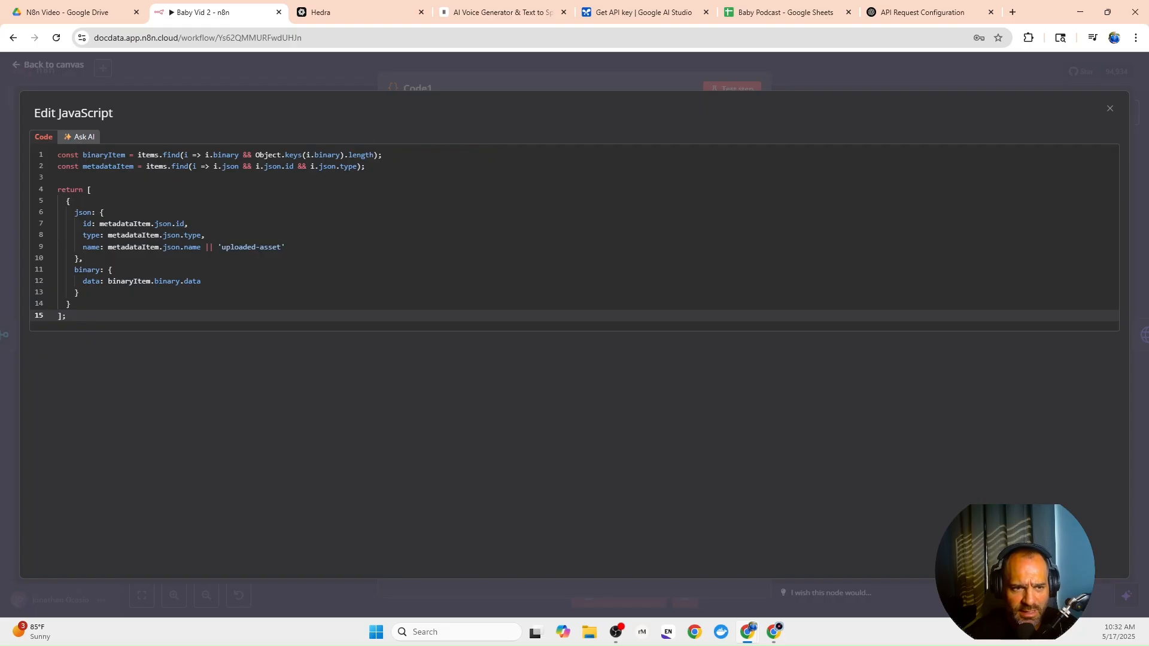
{"action": "left_click", "coordinate": [144, 77]}
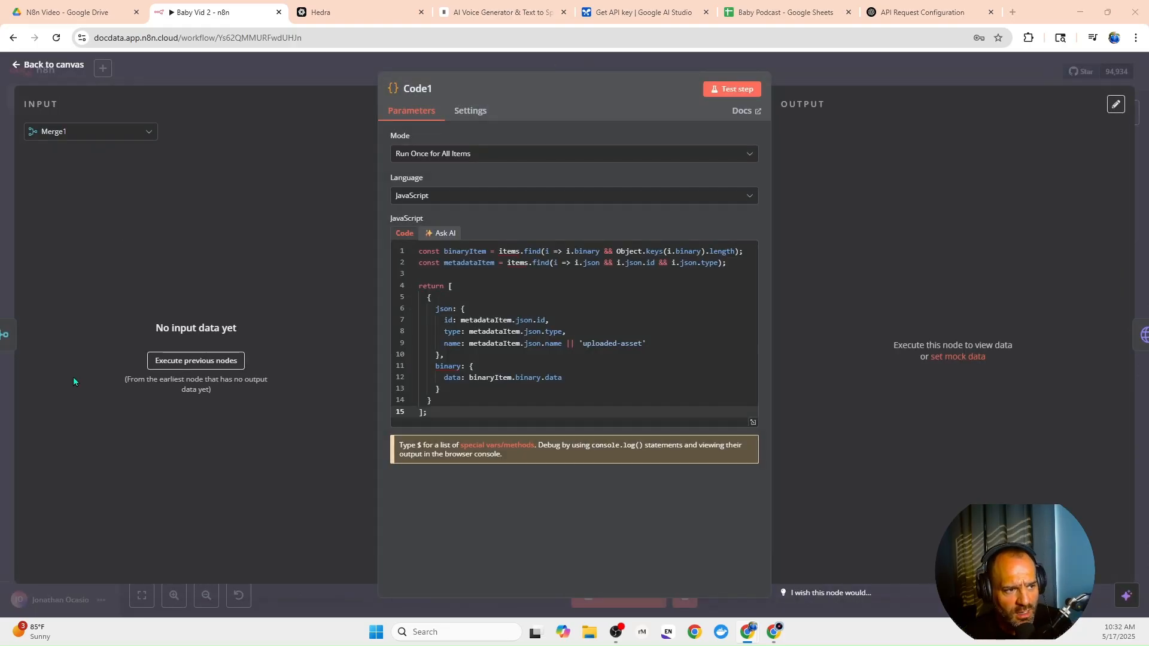
{"action": "left_click", "coordinate": [823, 73]}
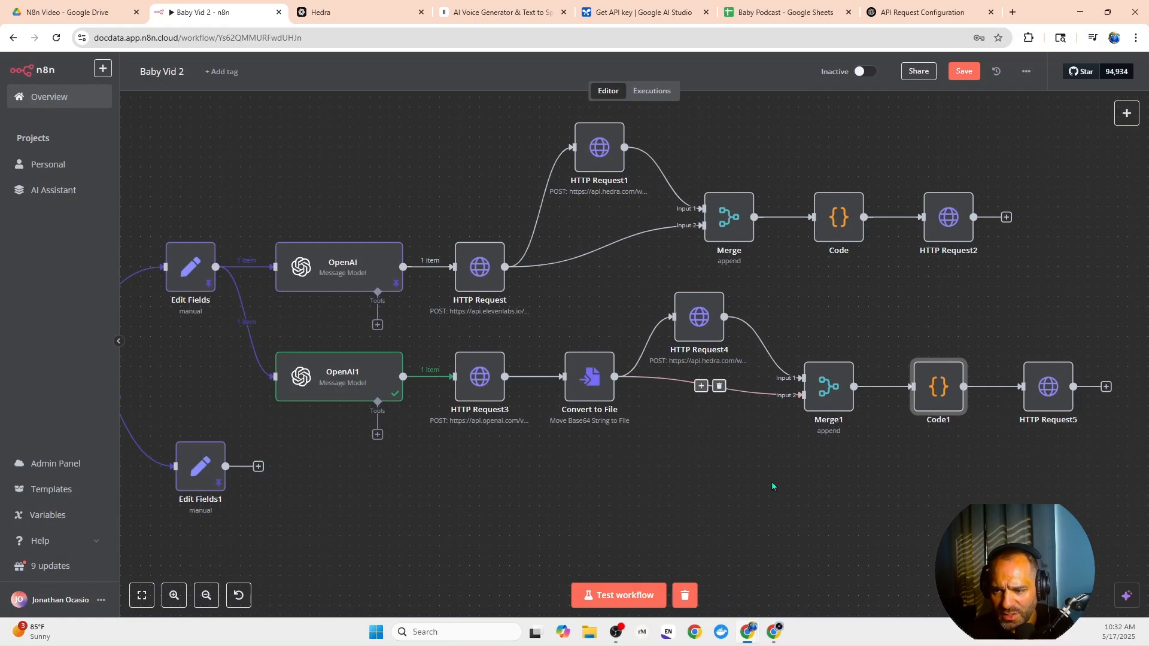
Review HTTP Request5's upload URL, authentication and form-data file parameter, and return to the canvas.
{"action": "left_click_drag", "start_coordinate": [759, 485], "coordinate": [588, 470]}
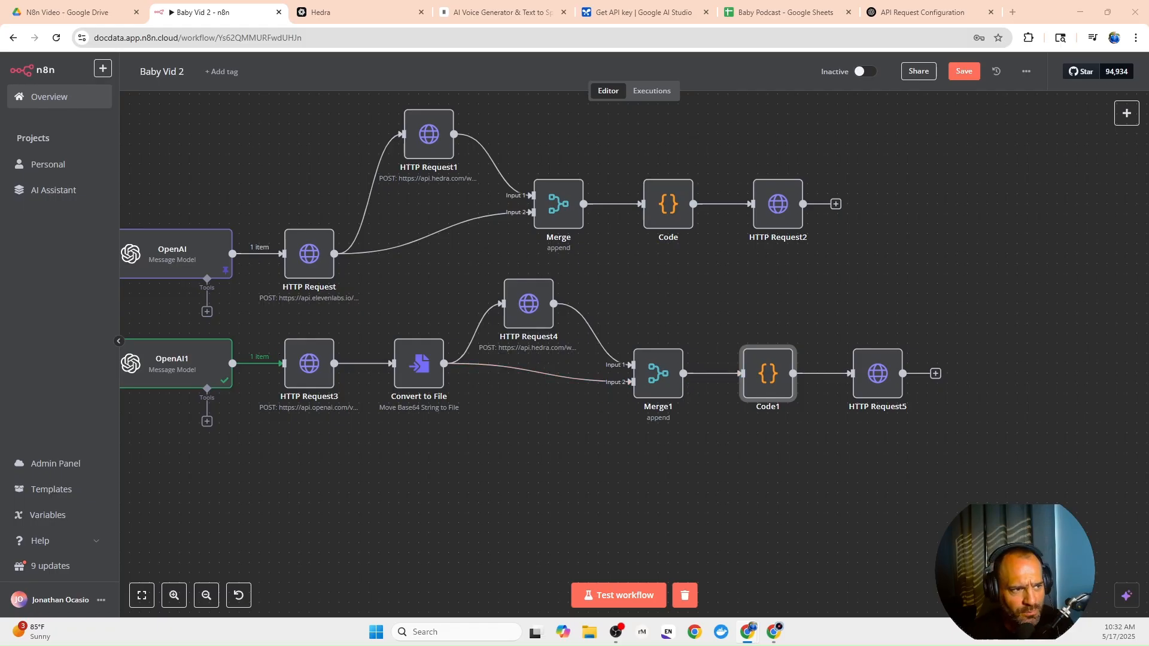
{"action": "left_click", "coordinate": [877, 383]}
{"action": "double_click", "coordinate": [877, 383]}
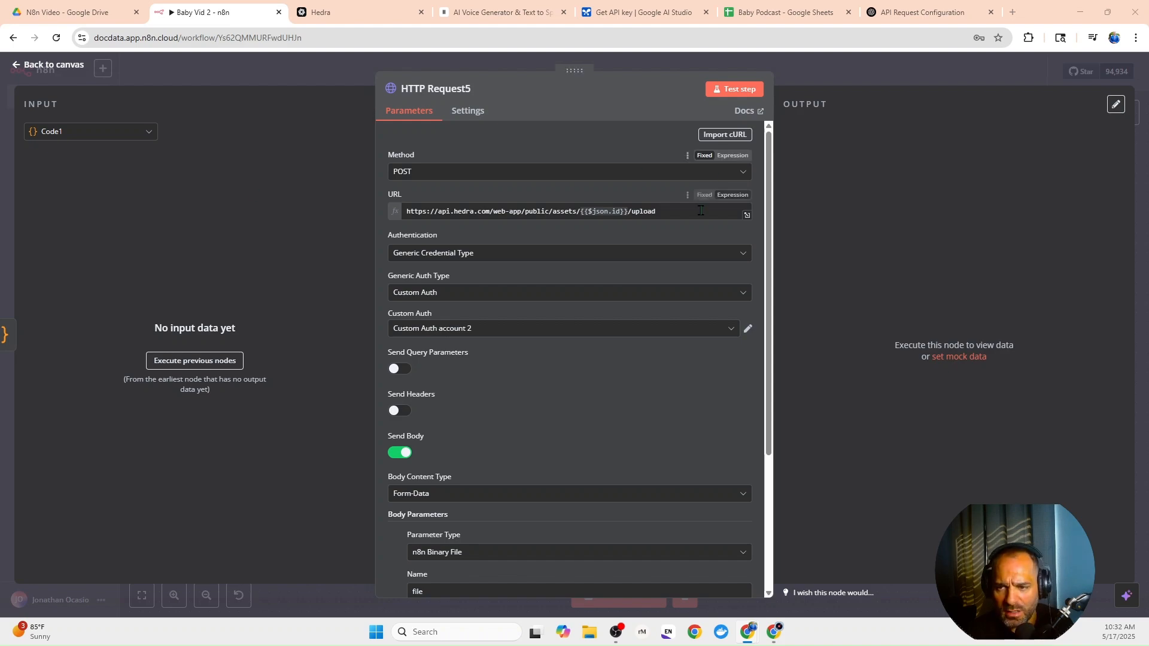
{"action": "left_click_drag", "start_coordinate": [658, 211], "coordinate": [403, 208]}
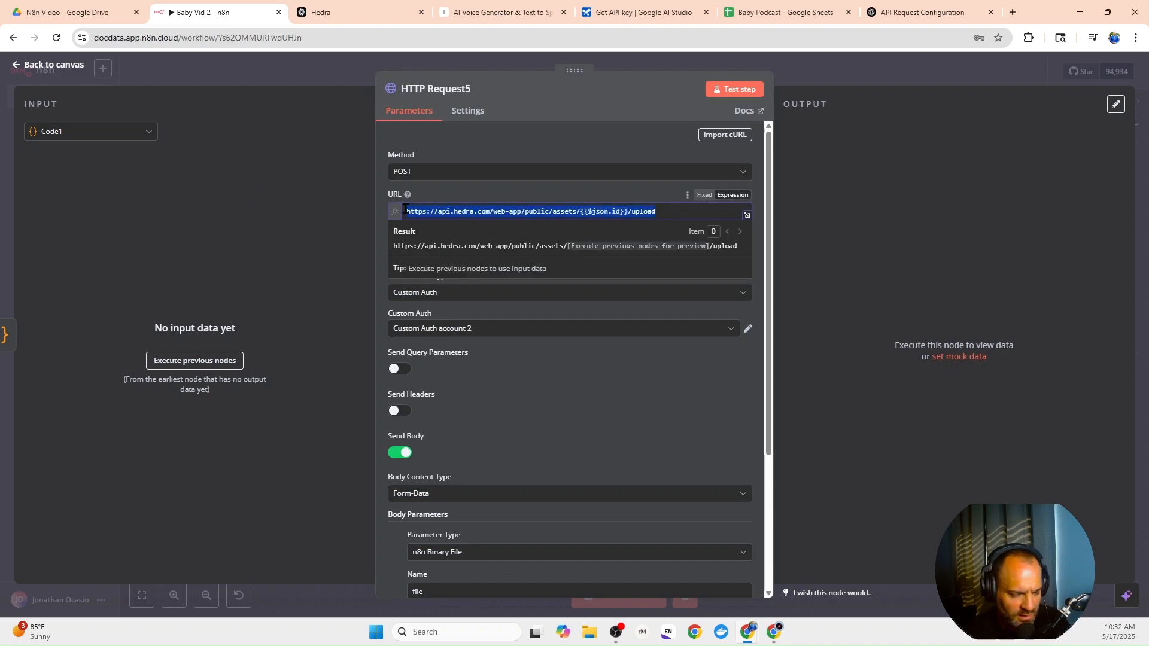
{"action": "left_click", "coordinate": [428, 213]}
{"action": "left_click", "coordinate": [364, 234]}
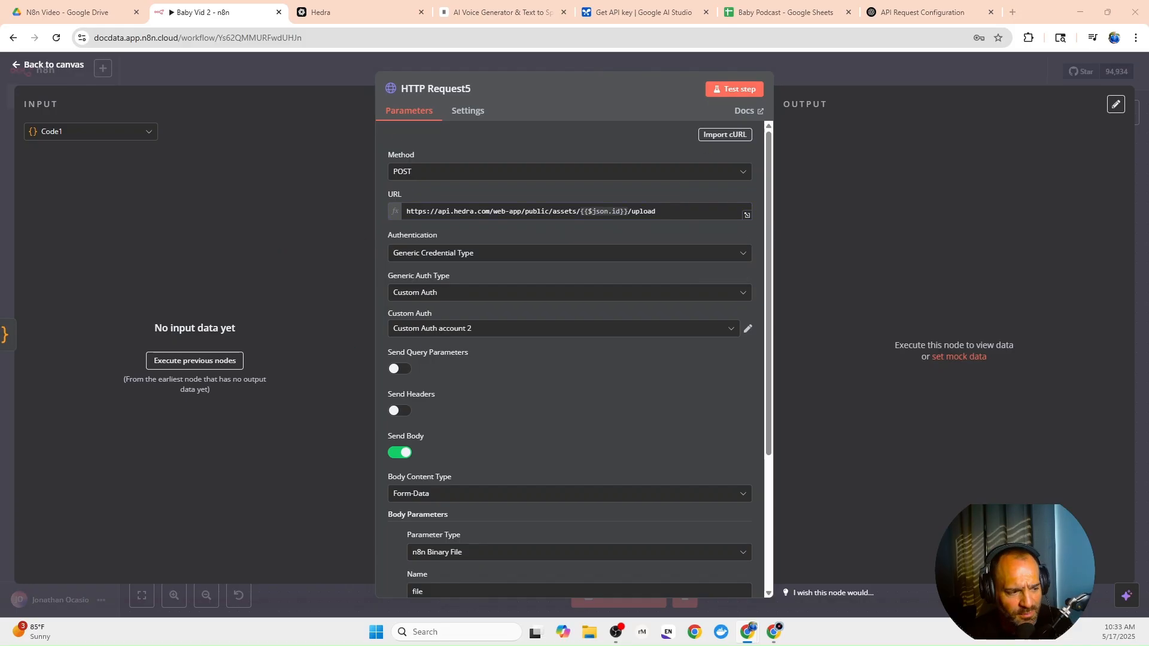
{"action": "scroll", "coordinate": [480, 450], "scroll_direction": "down", "scroll_amount": 3}
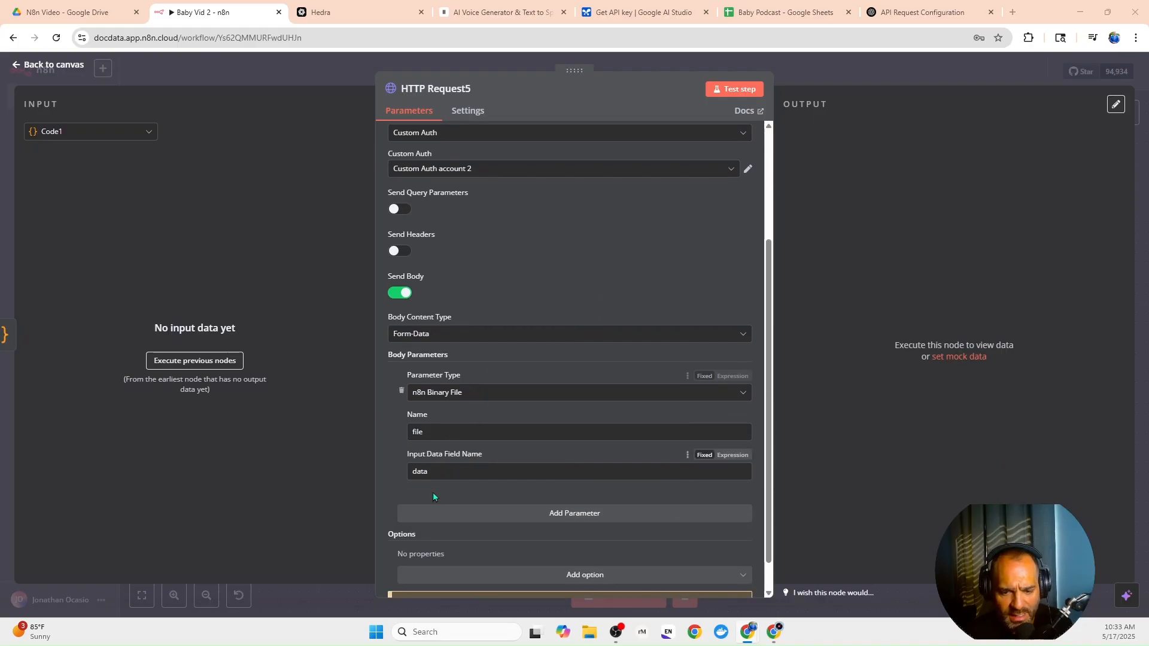
{"action": "scroll", "coordinate": [589, 368], "scroll_direction": "down", "scroll_amount": 1}
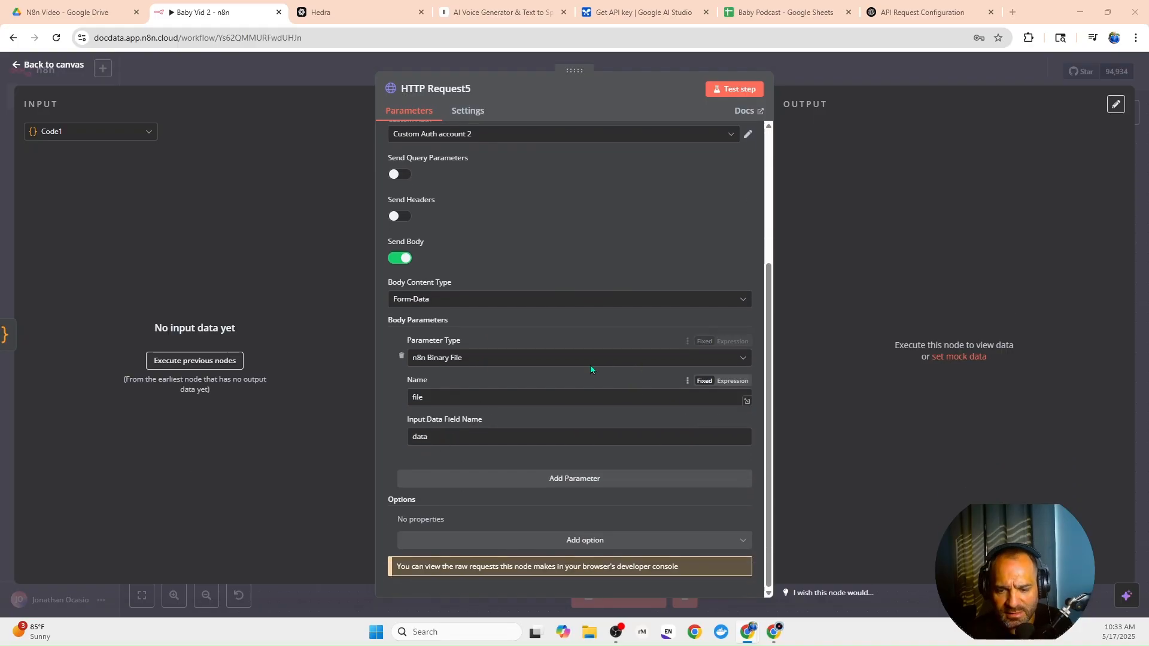
{"action": "left_click", "coordinate": [334, 70]}
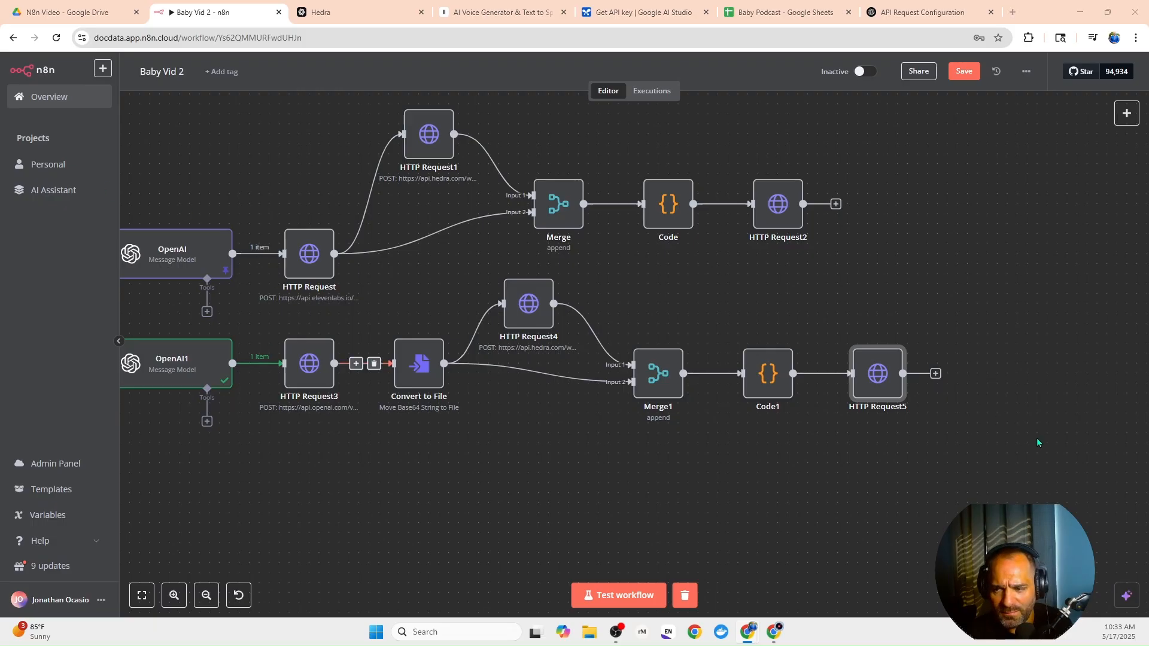
Add a Merge node after HTTP Request5 with its default append mode.
{"action": "left_click", "coordinate": [935, 374]}
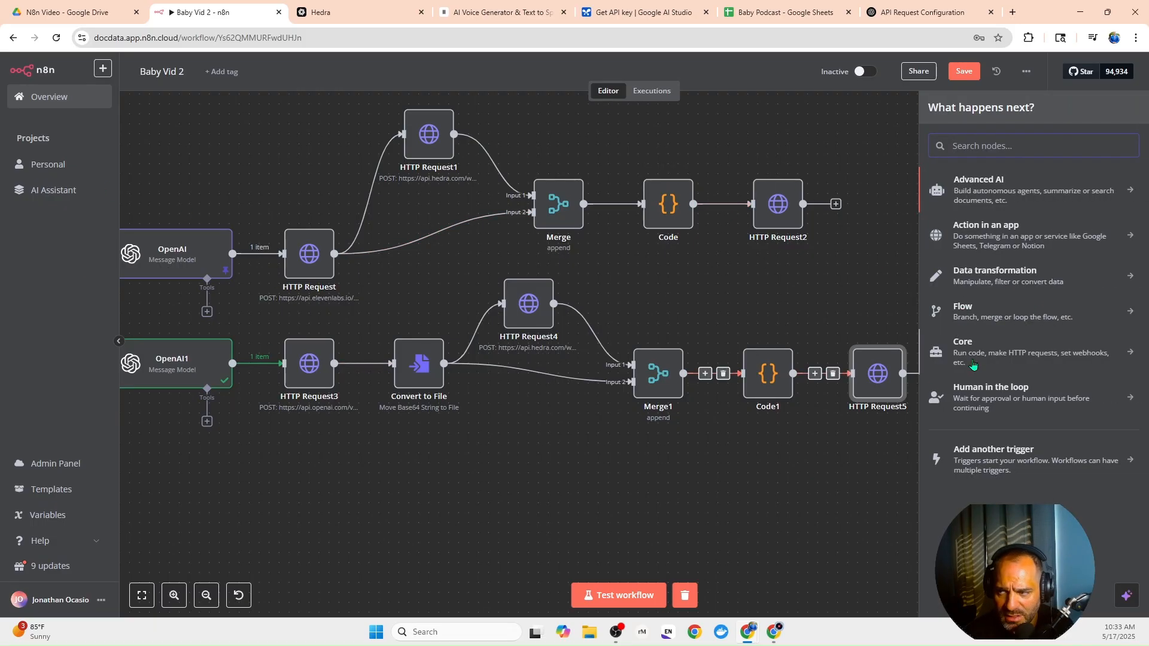
{"action": "type", "text": "merg"}
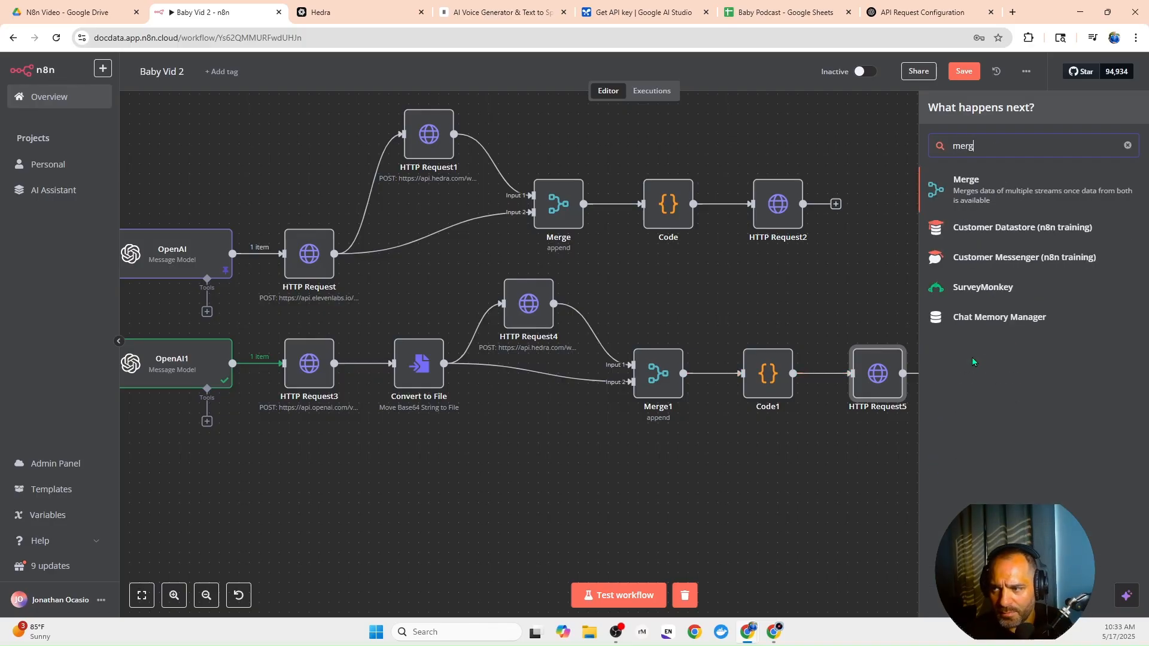
{"action": "left_click", "coordinate": [993, 195]}
{"action": "key", "text": "Escape"}
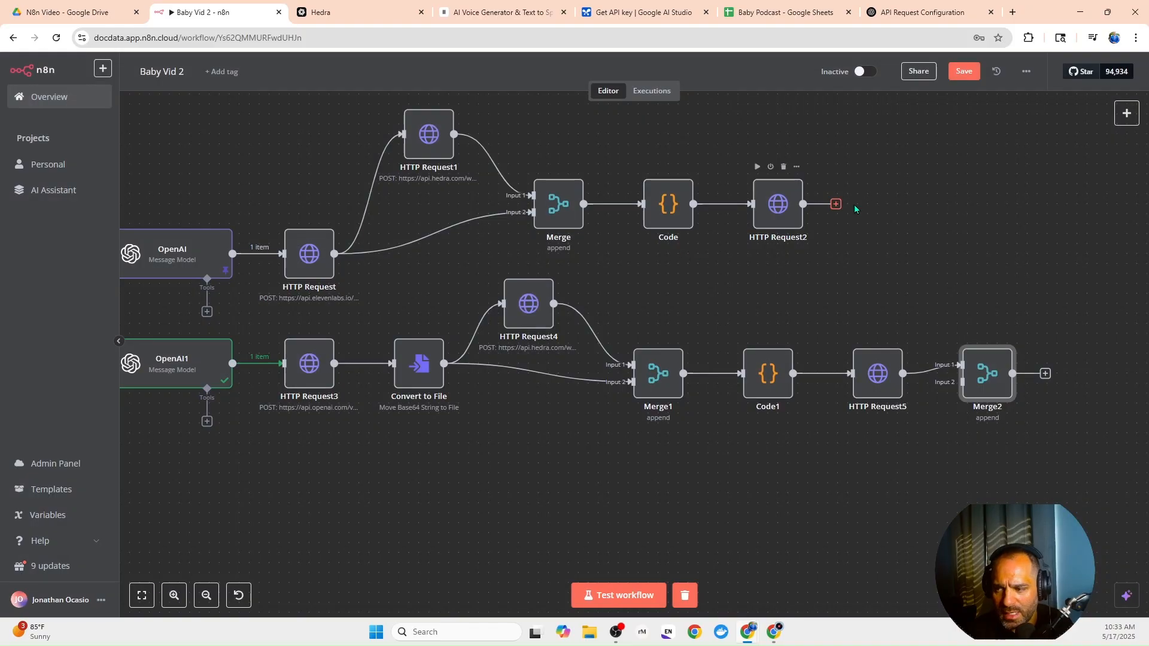
Place Merge2 between the two branches and connect HTTP Request2 to Input 1 and HTTP Request5 to Input 2 only.
{"action": "left_click_drag", "start_coordinate": [988, 371], "coordinate": [998, 281]}
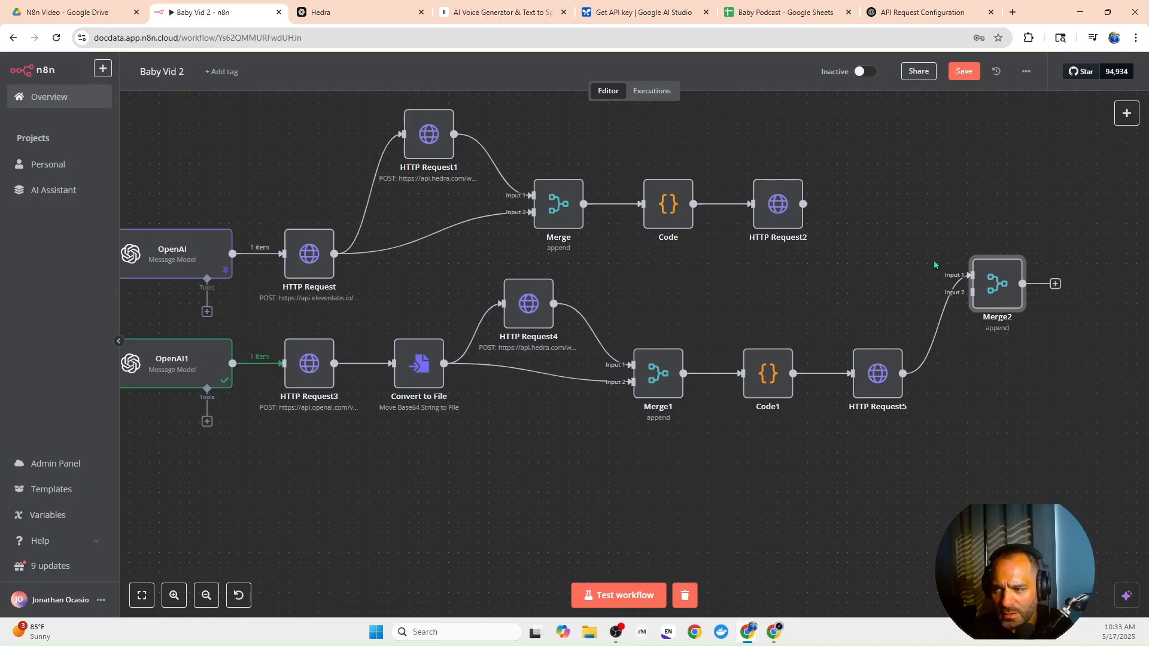
{"action": "left_click_drag", "start_coordinate": [803, 204], "coordinate": [970, 275]}
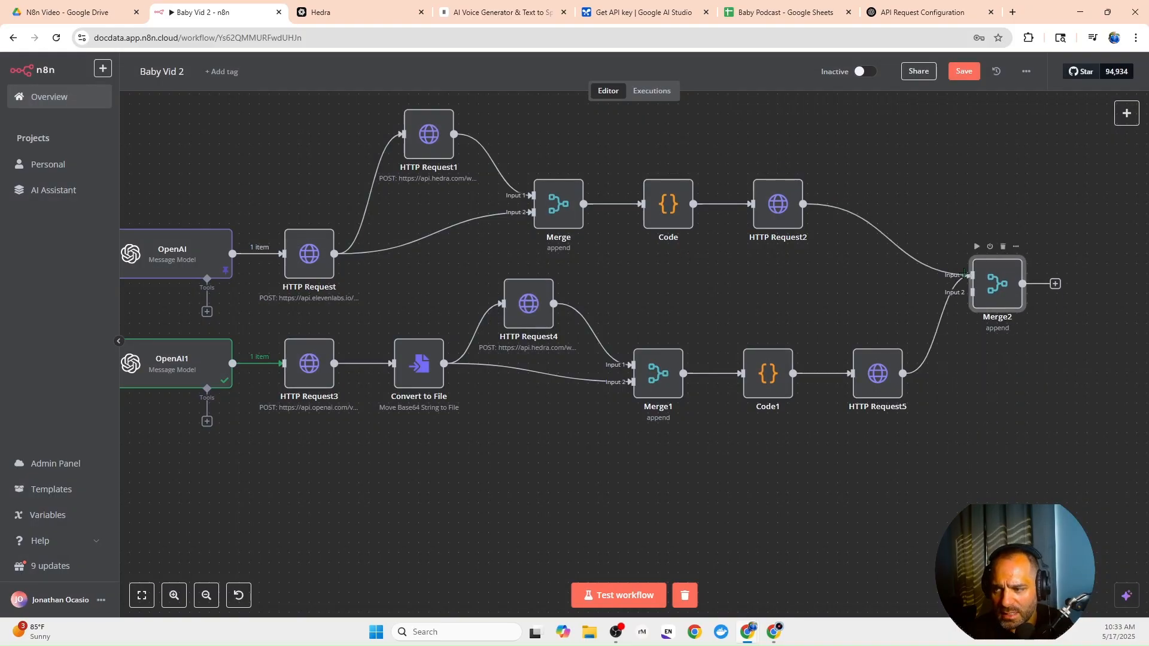
{"action": "left_click", "coordinate": [931, 326]}
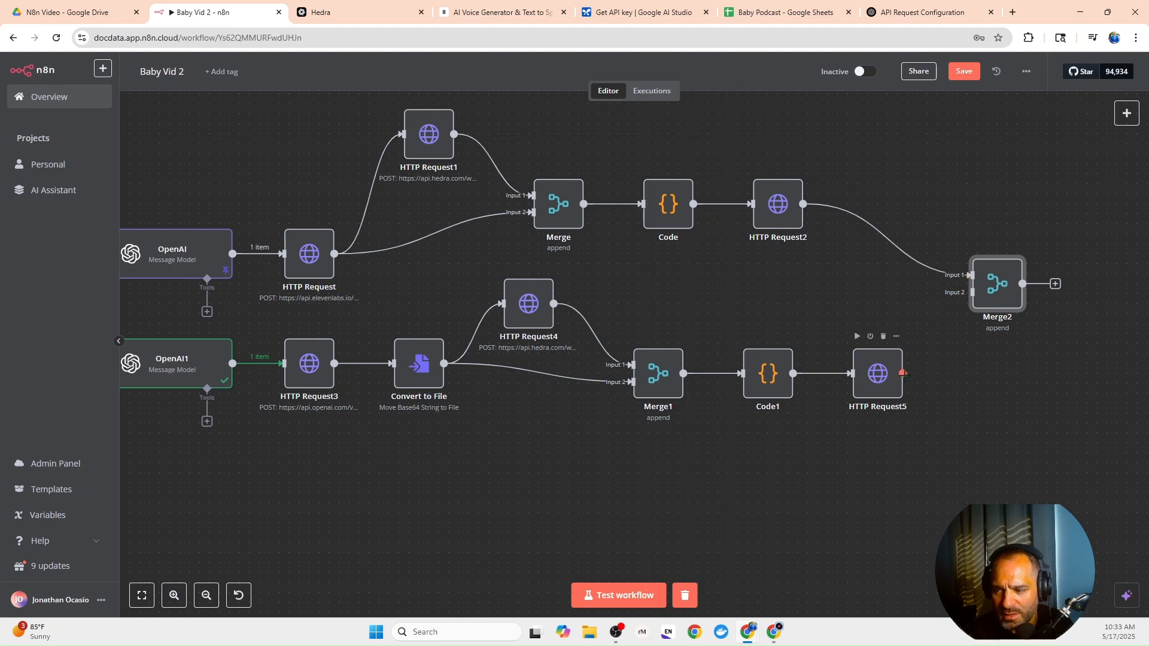
{"action": "left_click_drag", "start_coordinate": [903, 374], "coordinate": [971, 292]}
{"action": "left_click_drag", "start_coordinate": [862, 456], "coordinate": [377, 459]}
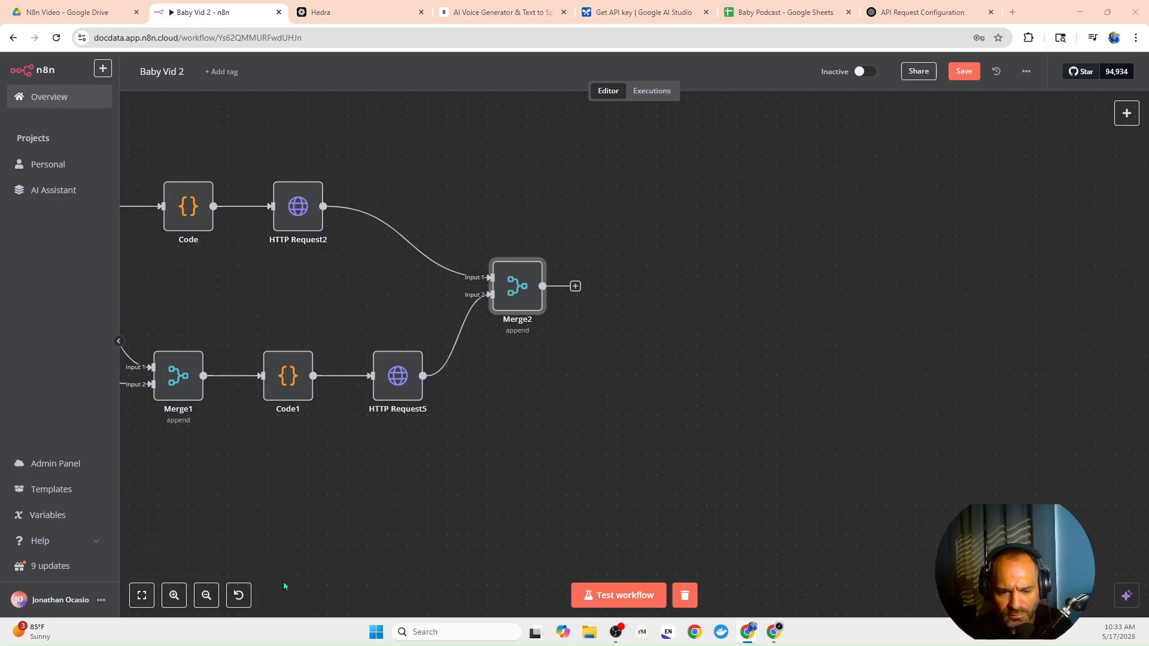
{"action": "left_click", "coordinate": [174, 595]}
{"action": "left_click", "coordinate": [174, 595]}
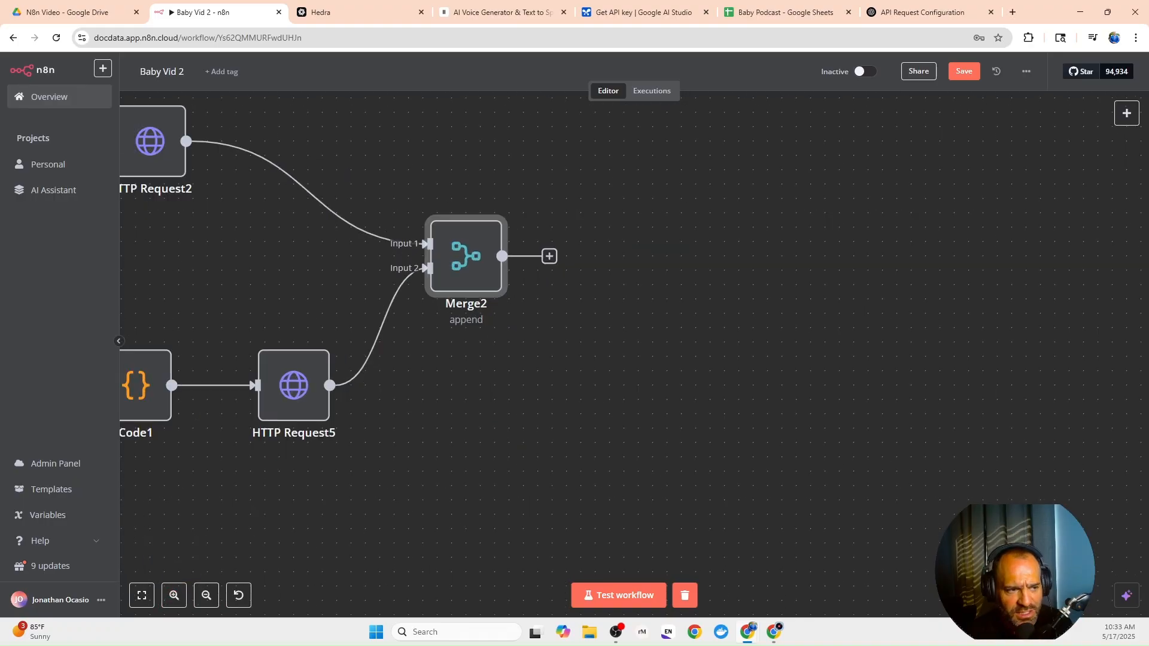
Add a Code node after Merge2.
{"action": "left_click", "coordinate": [549, 256]}
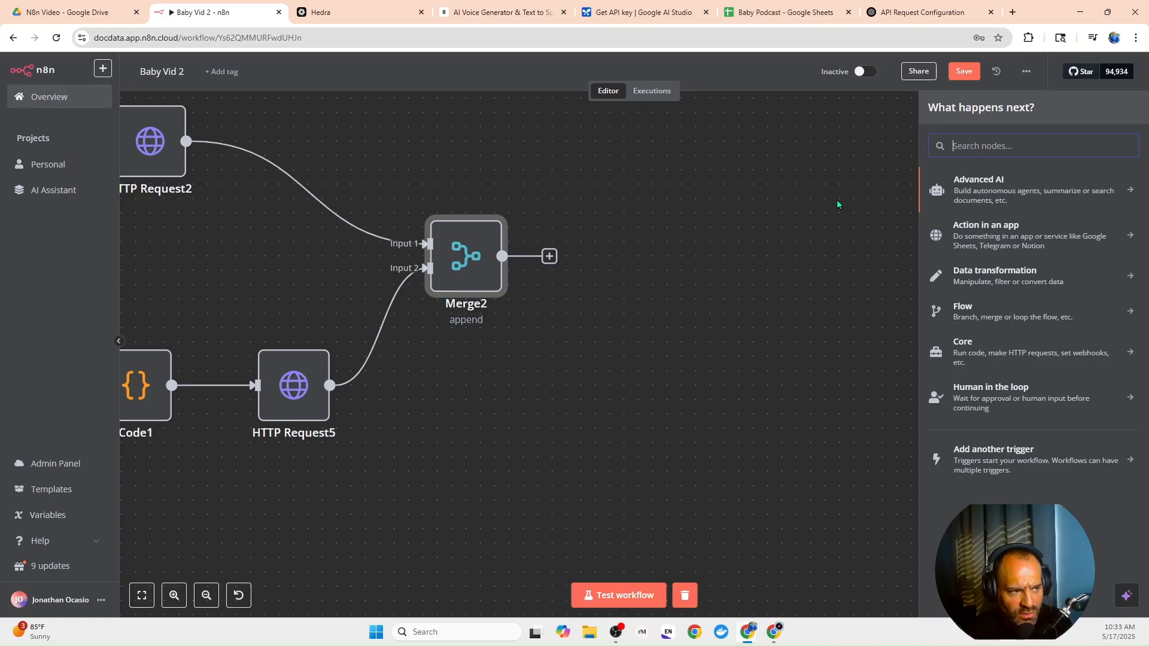
{"action": "type", "text": "m"}
{"action": "key", "text": "BackSpace"}
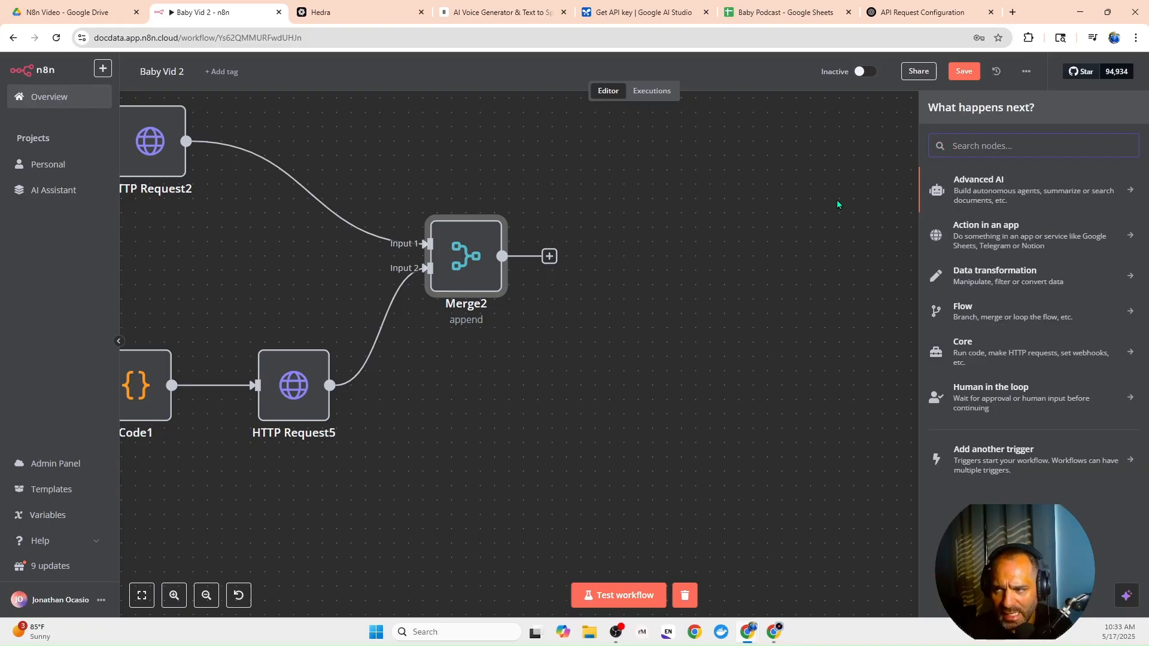
{"action": "type", "text": "code"}
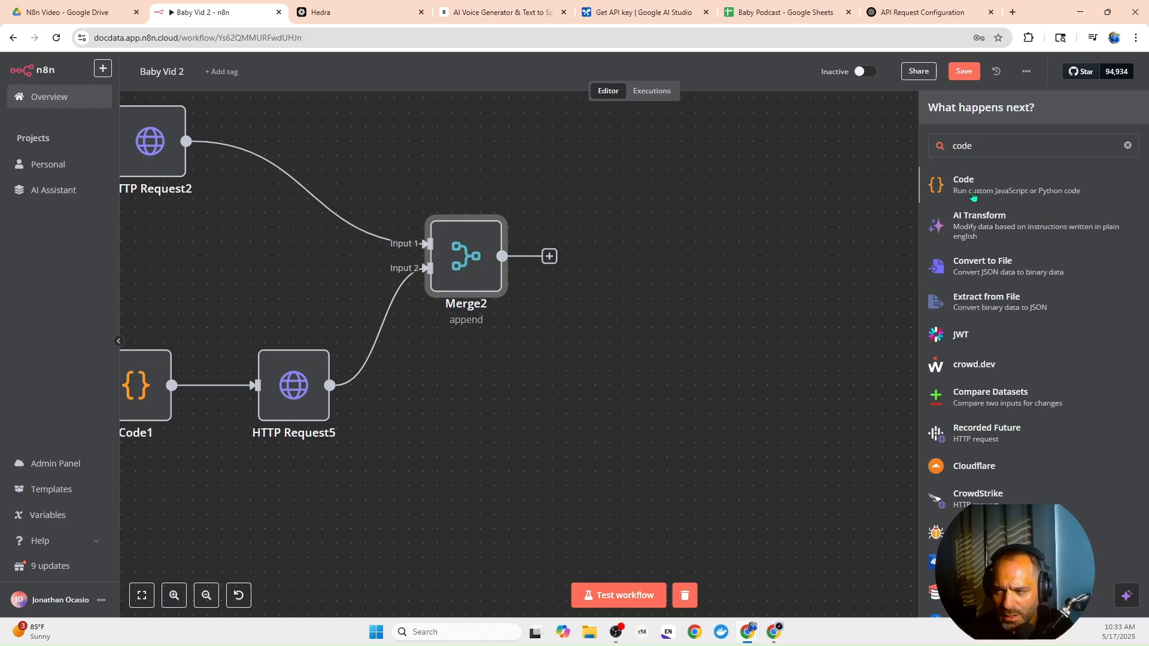
{"action": "left_click", "coordinate": [971, 195]}
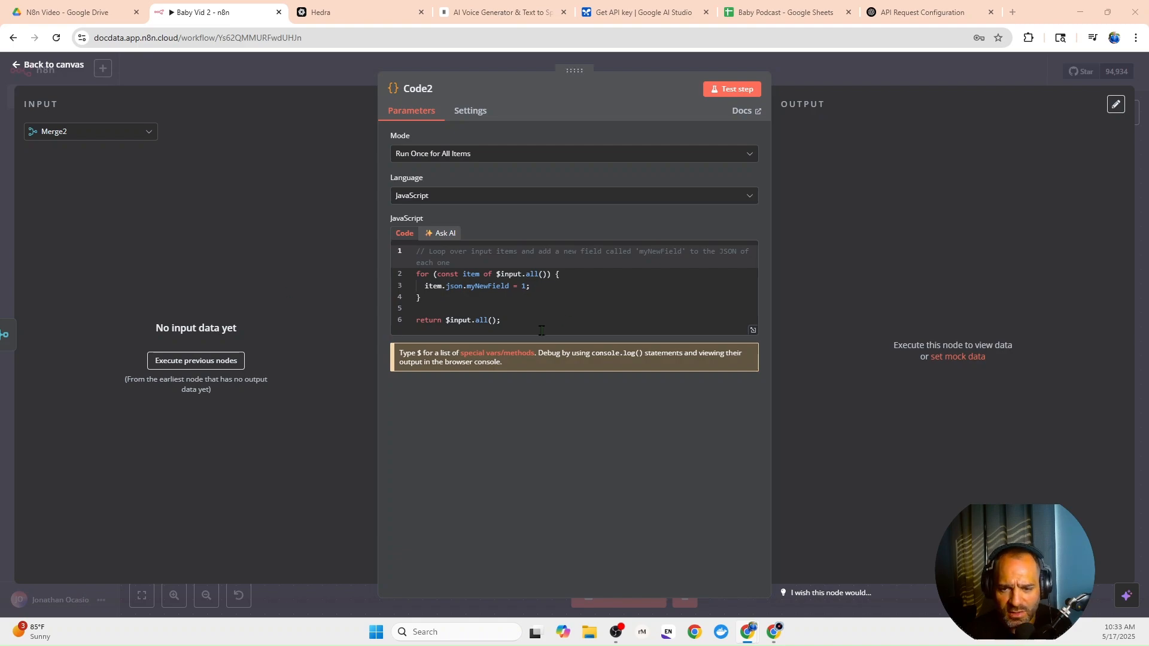
Replace Code2's default JavaScript with the copied script returning image and audio asset IDs and URLs, review it enlarged, and return to the canvas.
{"action": "key", "text": "ctrl+a"}
{"action": "right_click", "coordinate": [475, 314]}
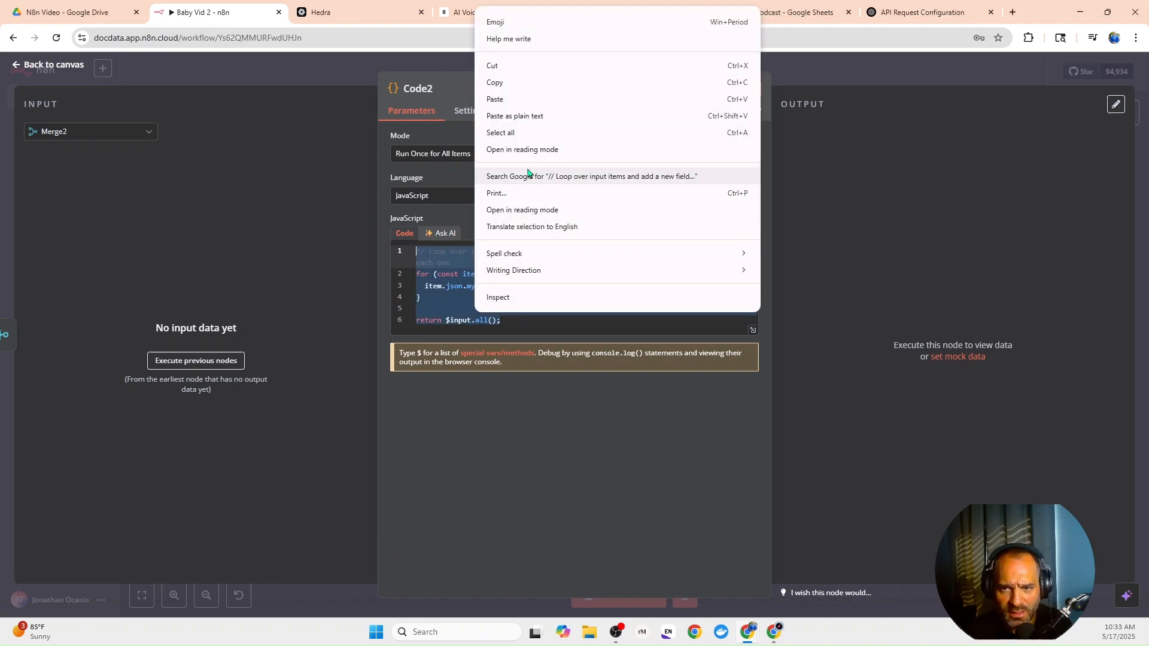
{"action": "left_click", "coordinate": [498, 97]}
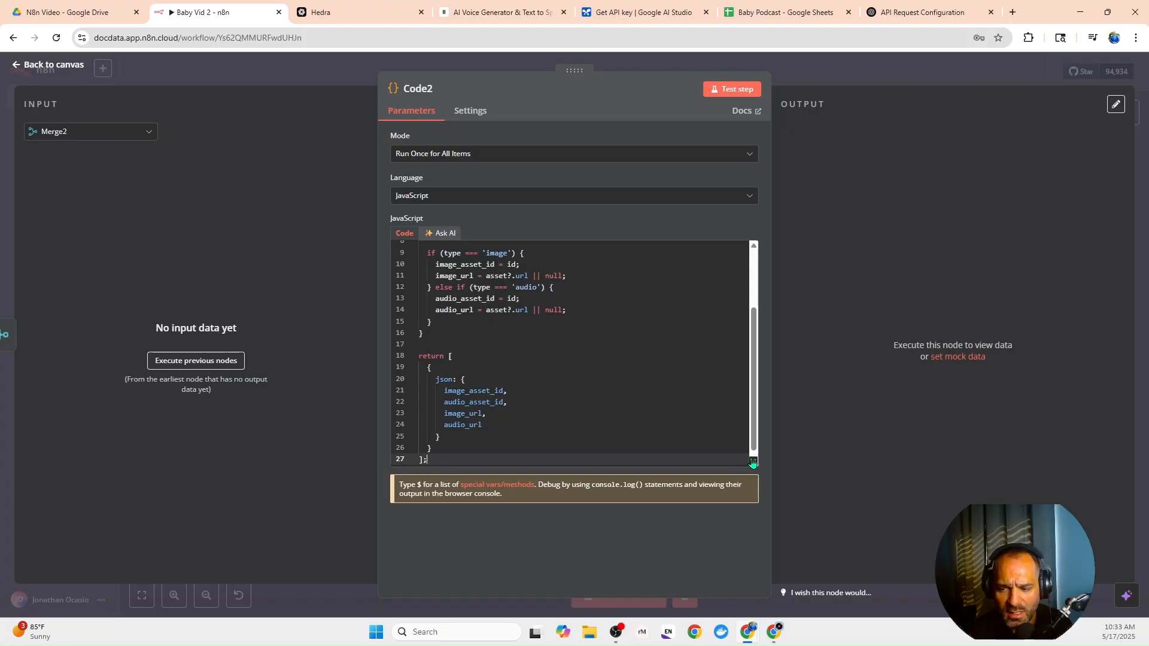
{"action": "left_click", "coordinate": [753, 461]}
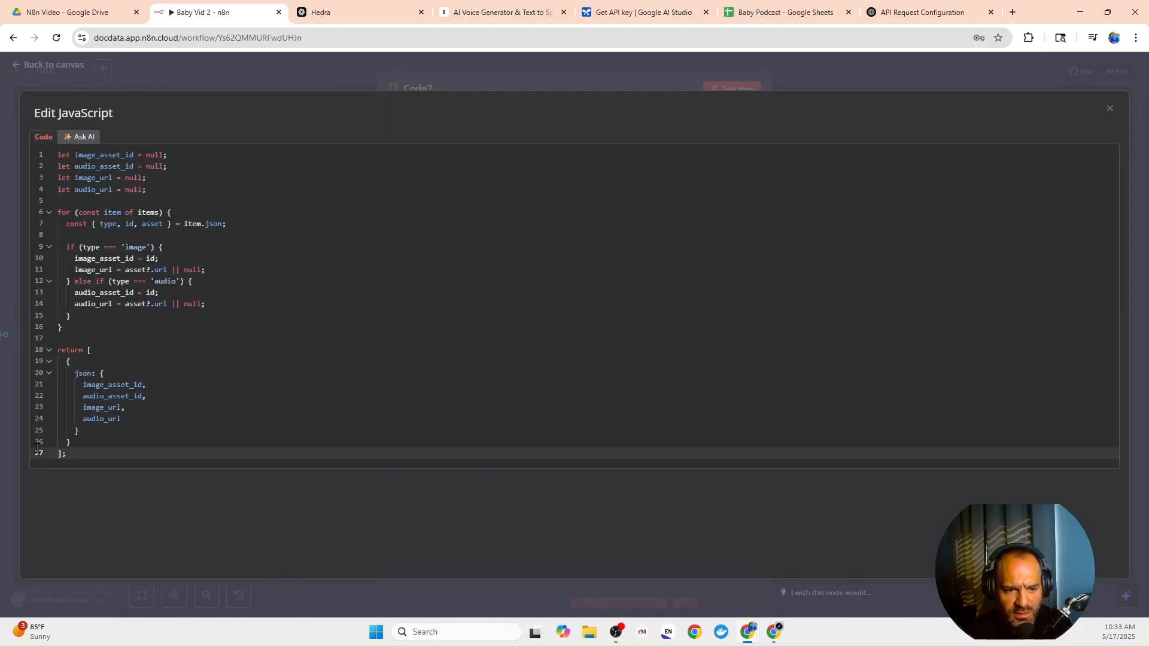
{"action": "left_click", "coordinate": [138, 83]}
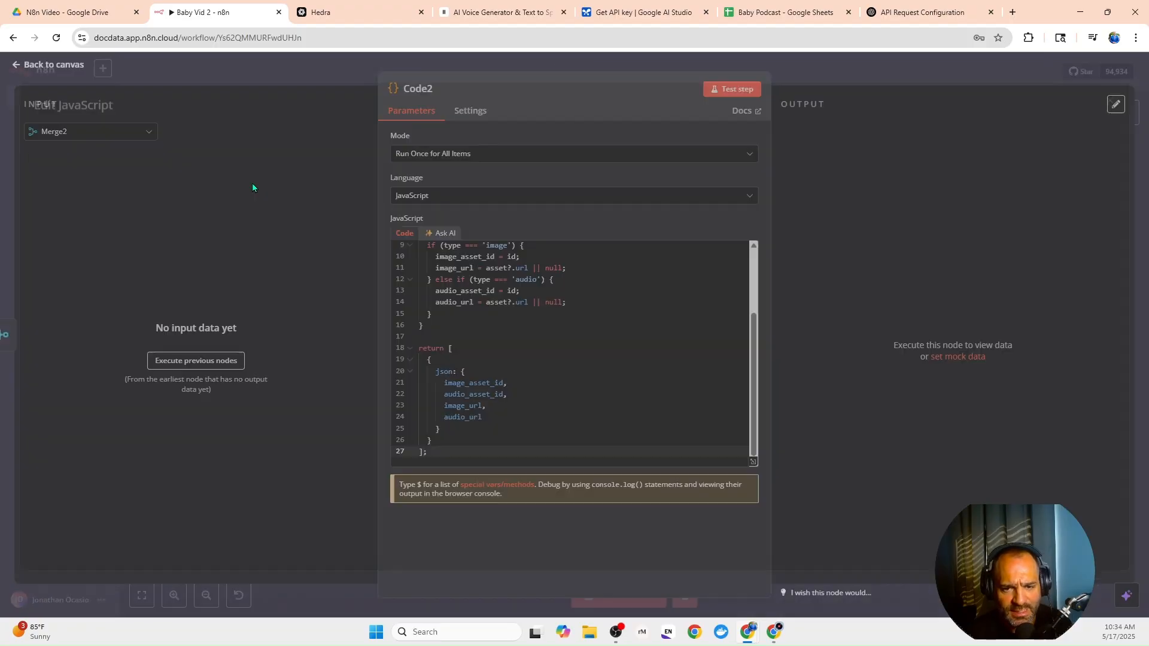
{"action": "left_click", "coordinate": [333, 64]}
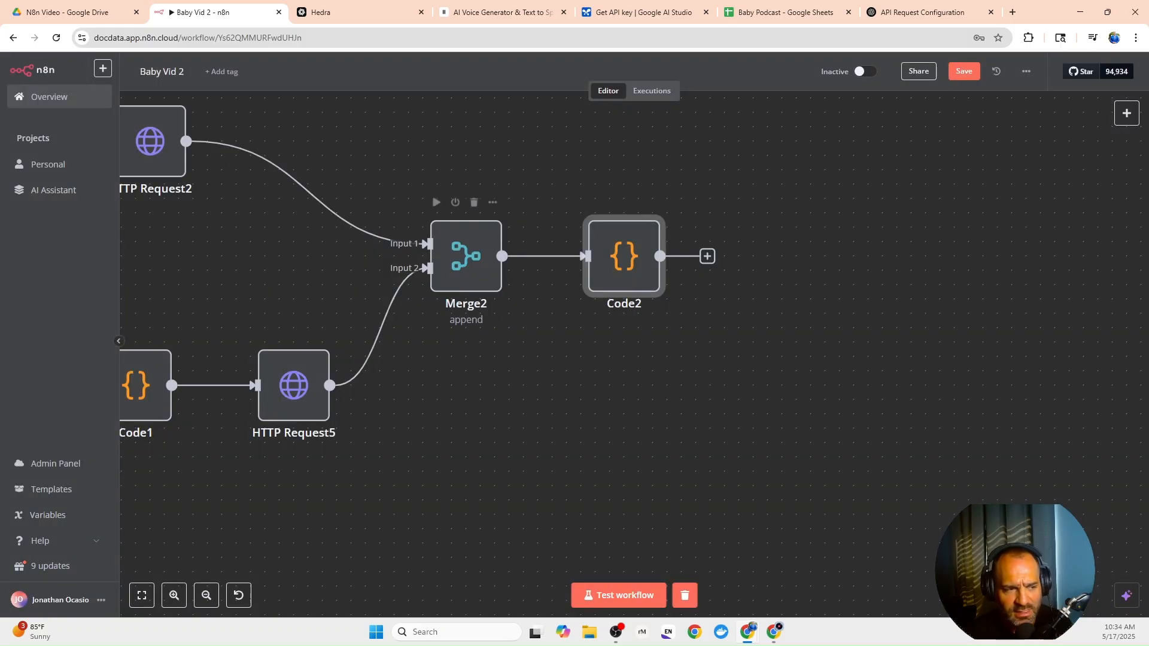
Add an HTTP Request node after Code2.
{"action": "left_click_drag", "start_coordinate": [715, 419], "coordinate": [606, 443]}
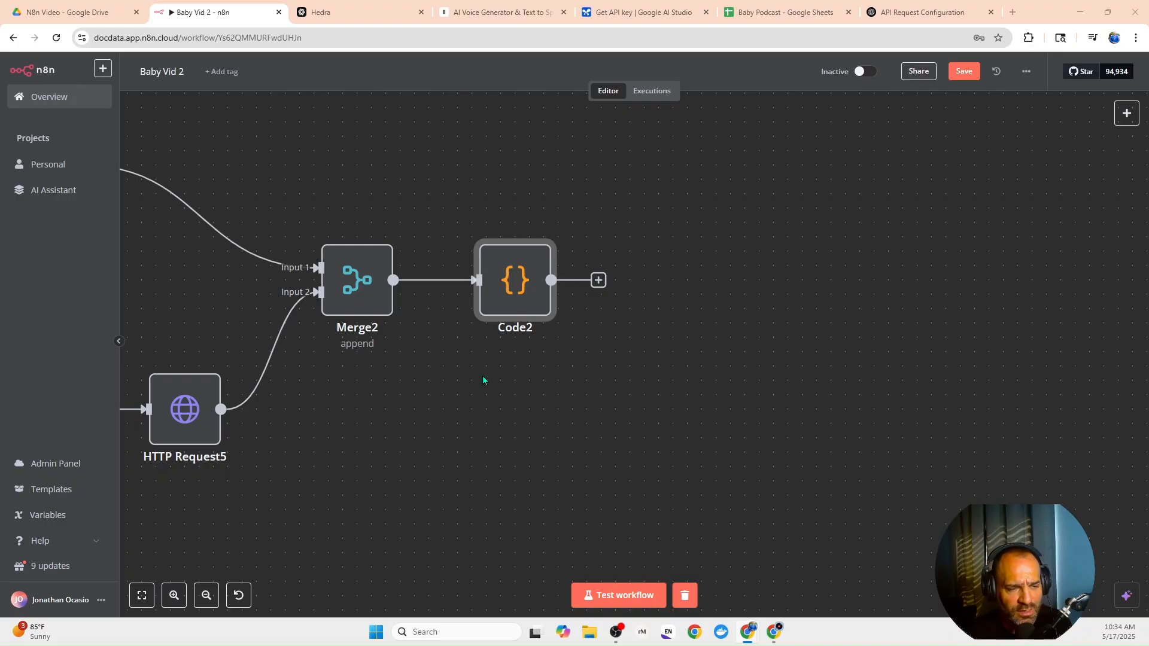
{"action": "left_click", "coordinate": [599, 280]}
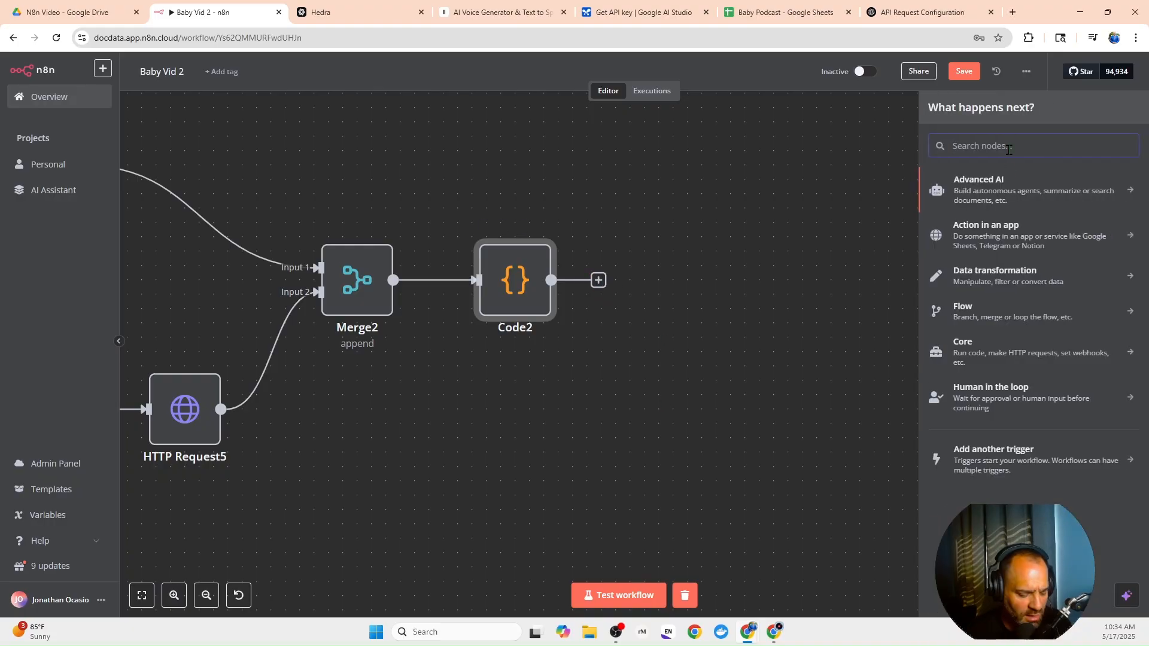
{"action": "type", "text": "h"}
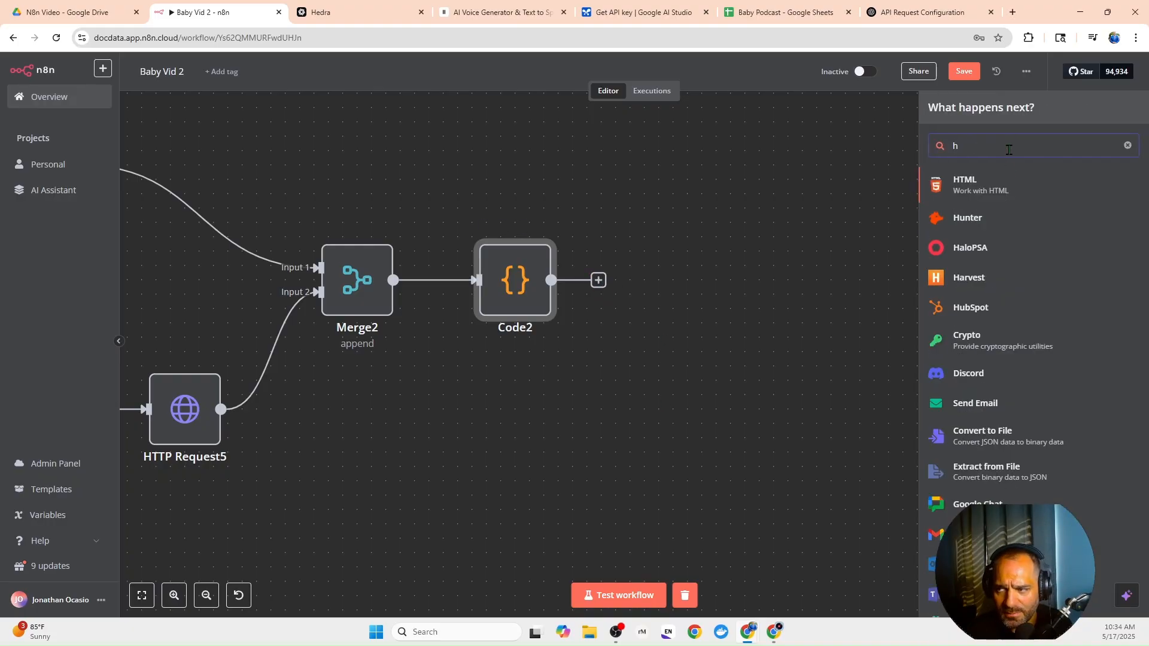
{"action": "type", "text": "ttp"}
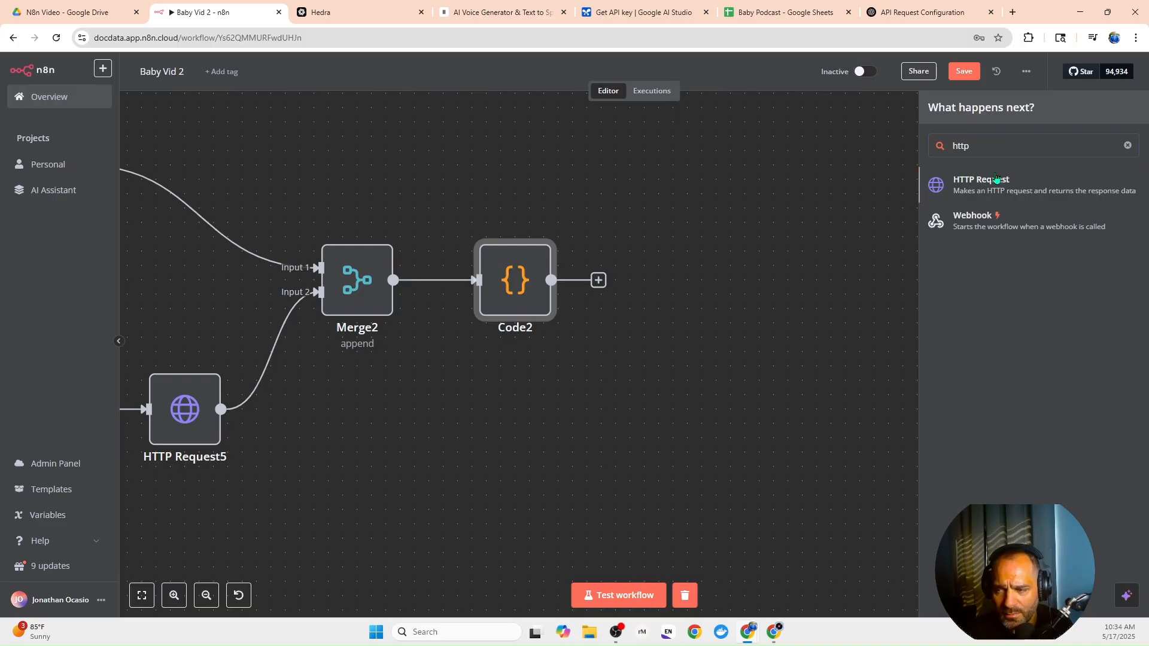
{"action": "key", "text": "Return"}
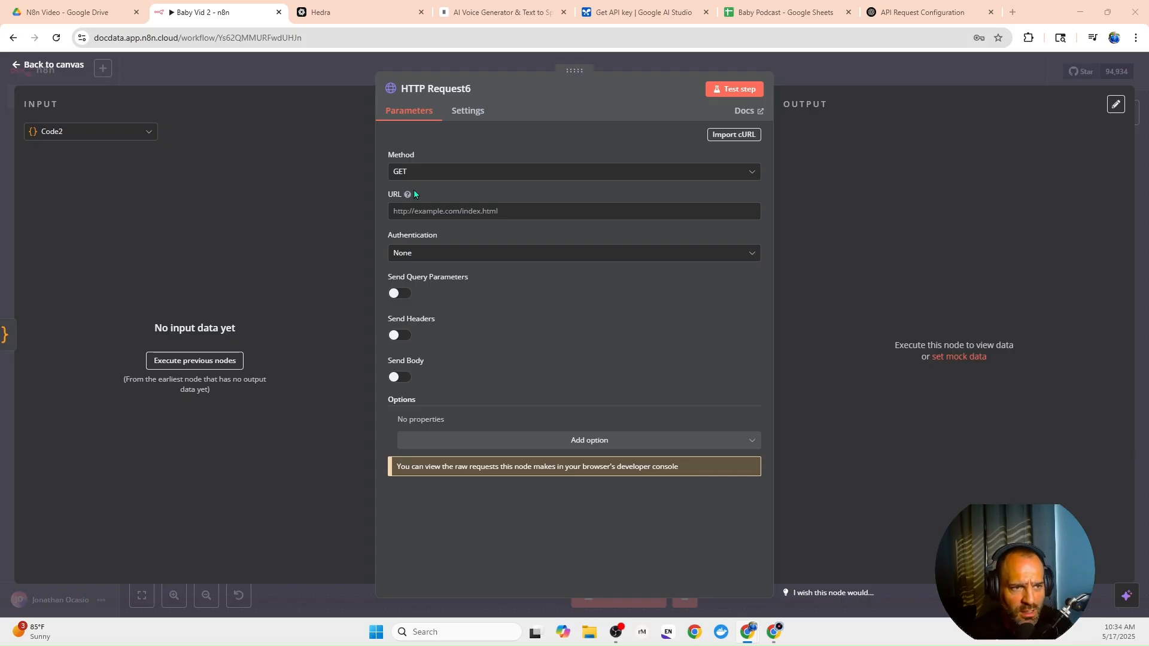
{"action": "left_click", "coordinate": [422, 172]}
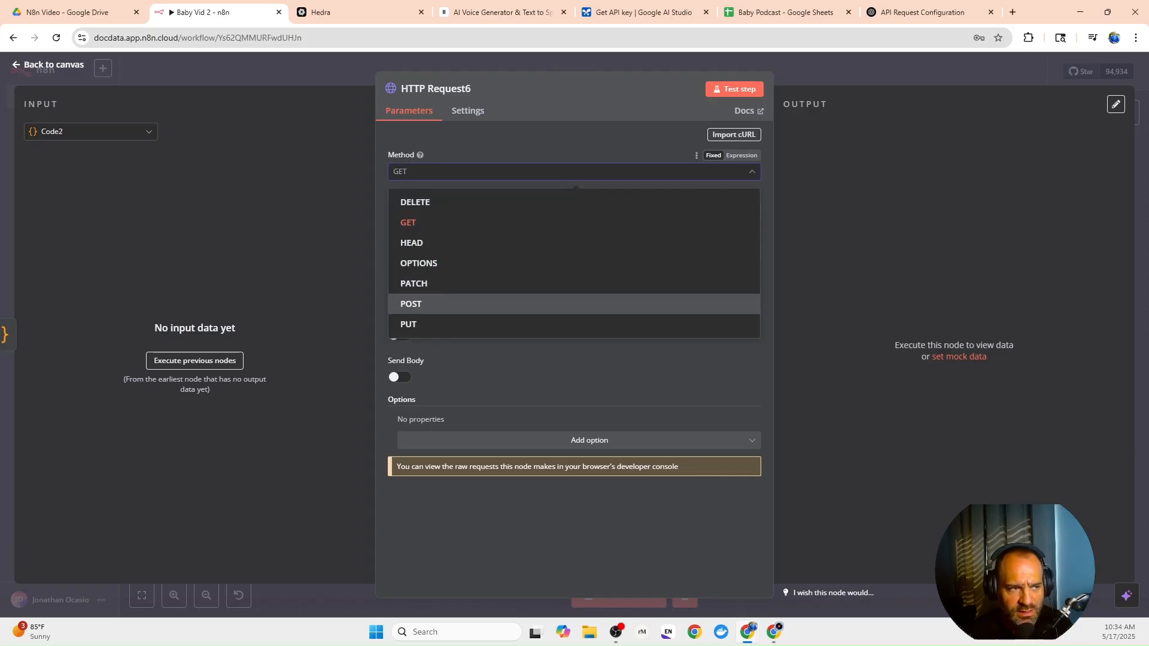
{"action": "left_click", "coordinate": [411, 303]}
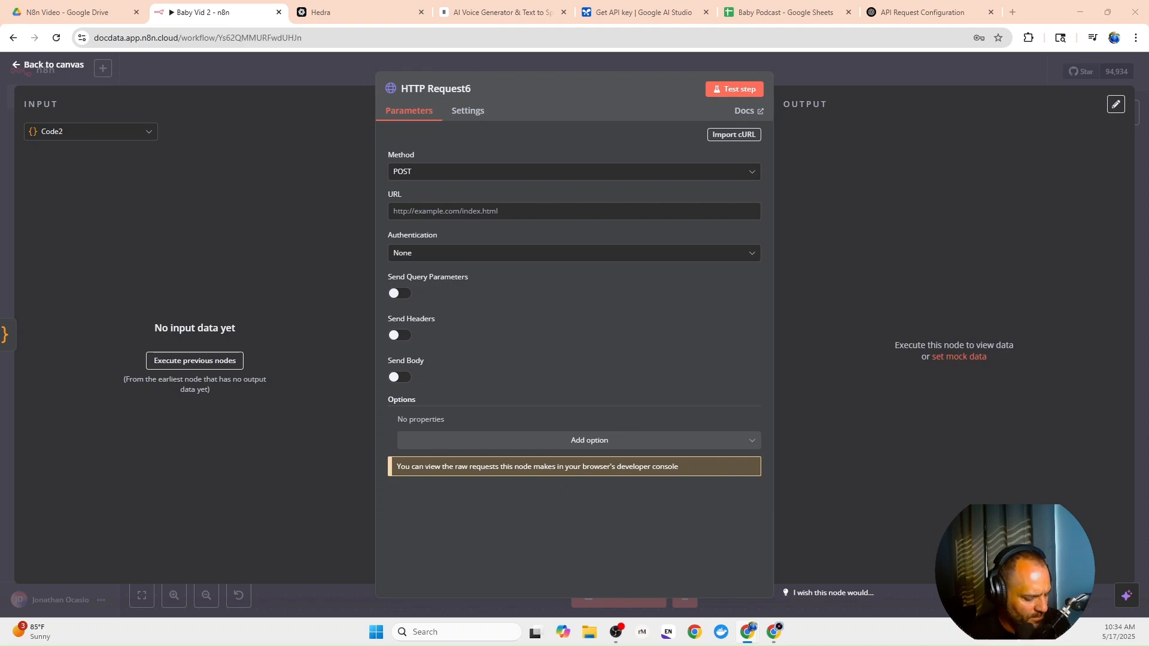
{"action": "left_click", "coordinate": [397, 211]}
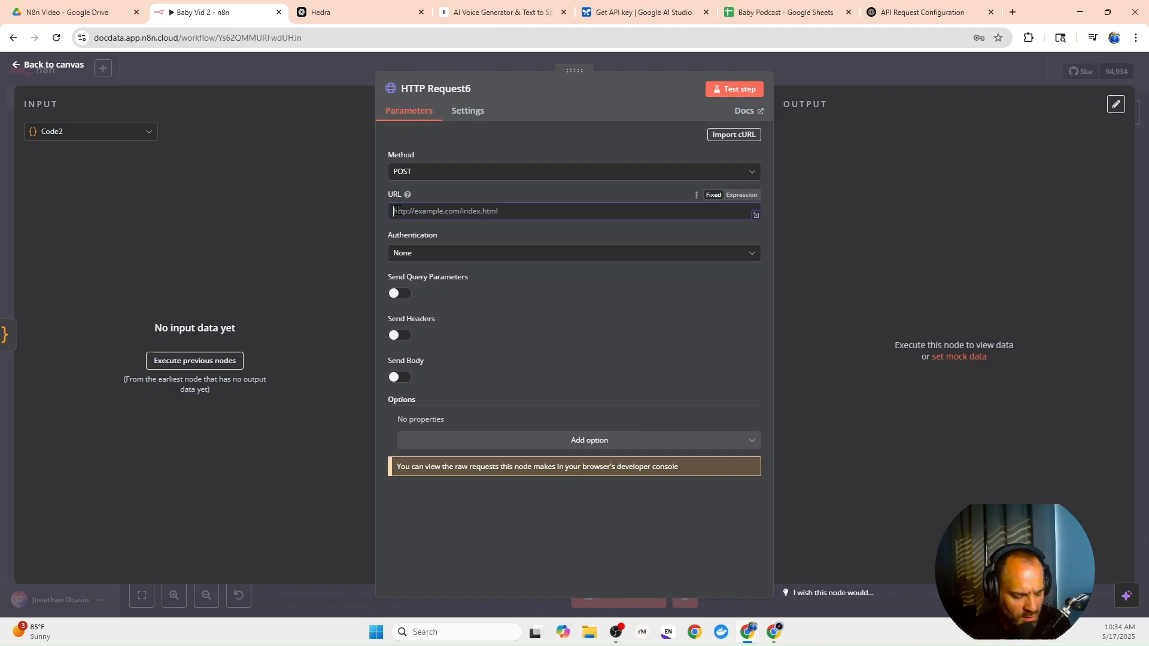
{"action": "key", "text": "ctrl+v"}
Set HTTP Request6's authentication to Generic Credential Type with Custom Auth.
{"action": "left_click", "coordinate": [496, 254]}
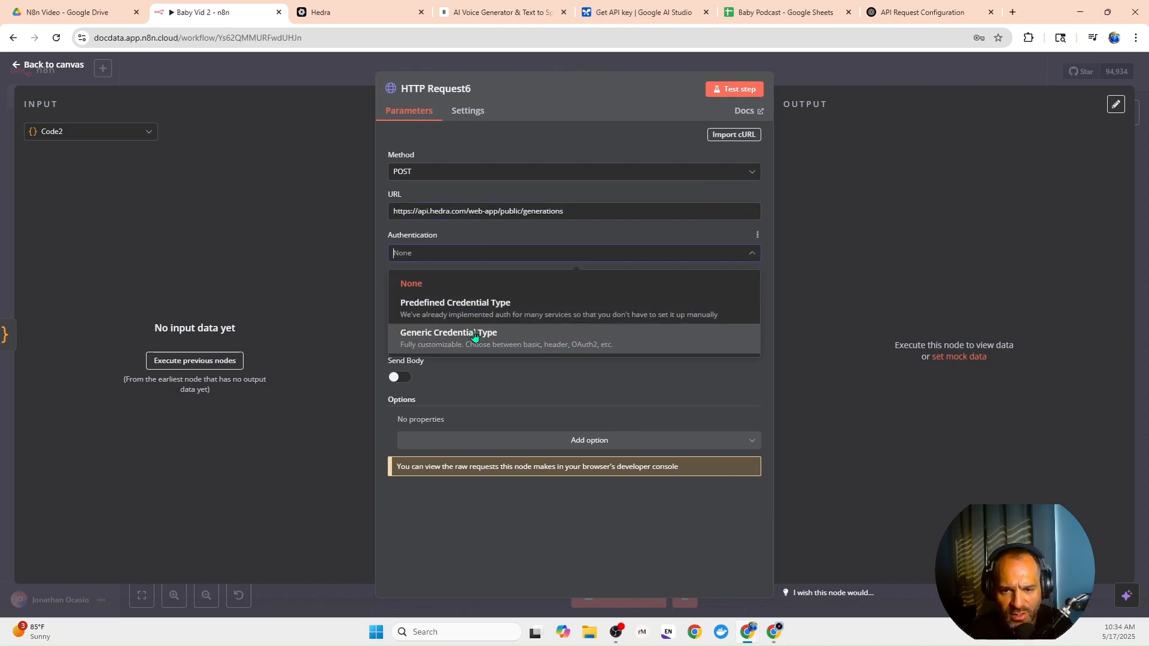
{"action": "left_click", "coordinate": [474, 335]}
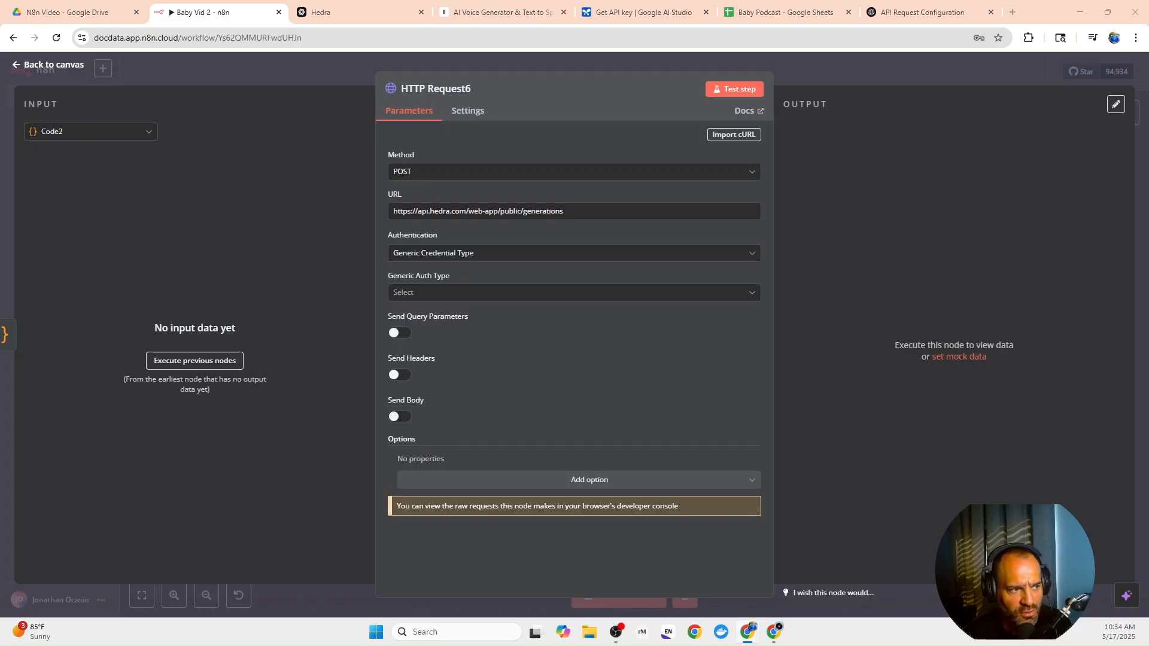
{"action": "left_click", "coordinate": [430, 293]}
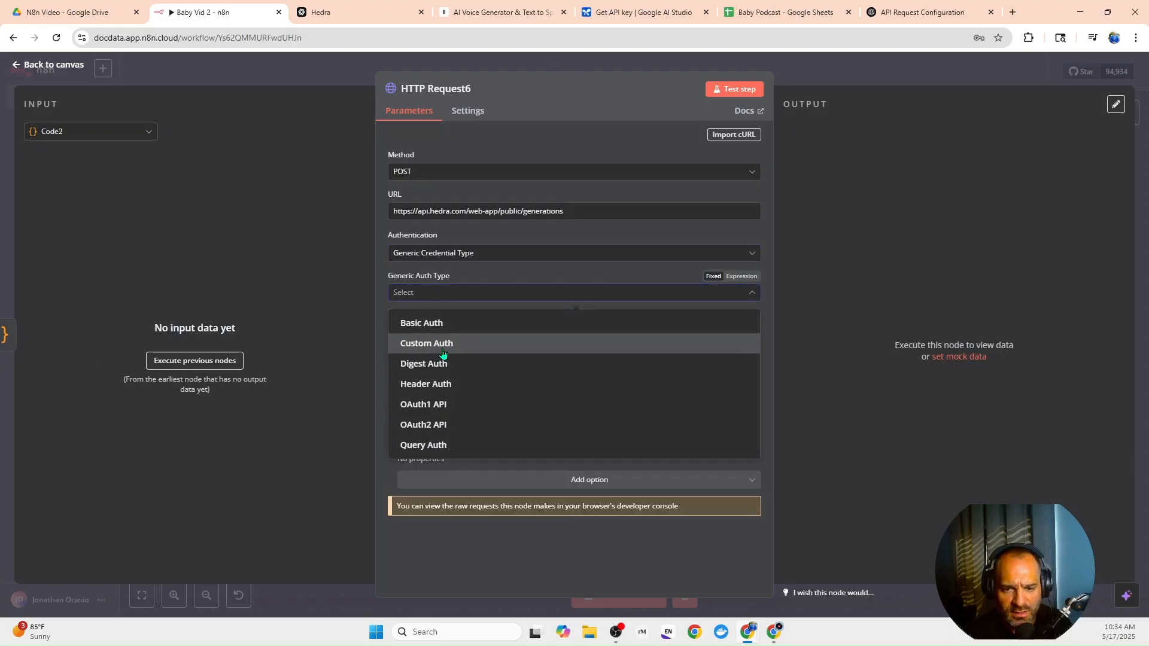
{"action": "left_click", "coordinate": [437, 340]}
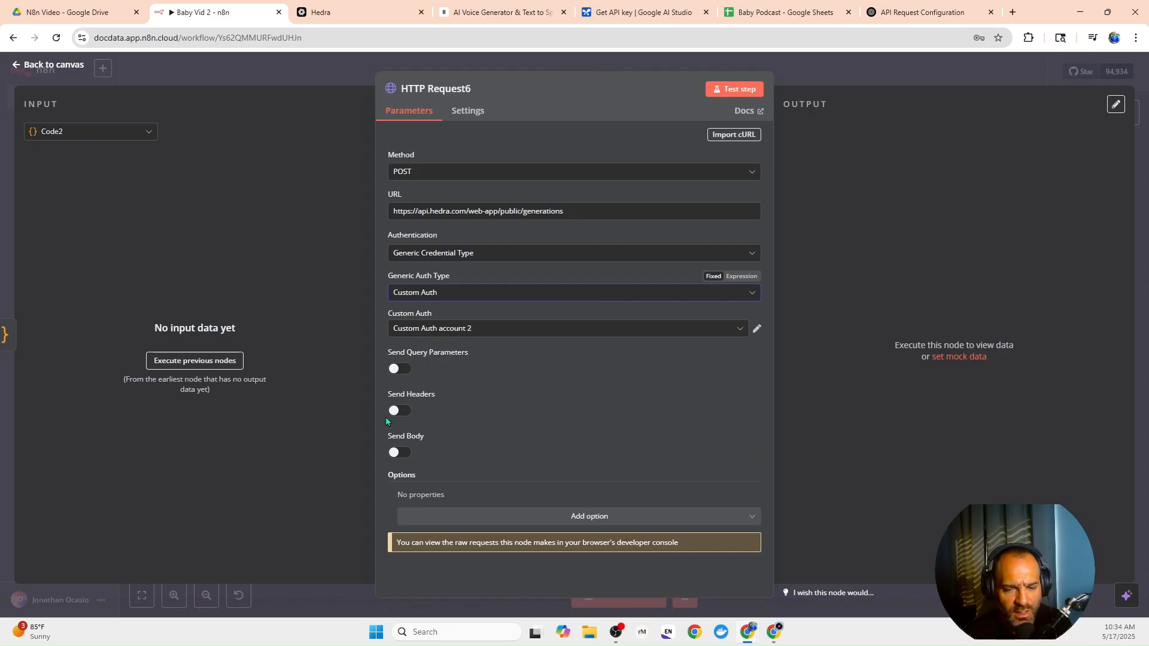
Enable HTTP Request6's body using JSON and paste the video request with 720p, 9:16 and 5000 ms as an expression.
{"action": "left_click", "coordinate": [399, 453]}
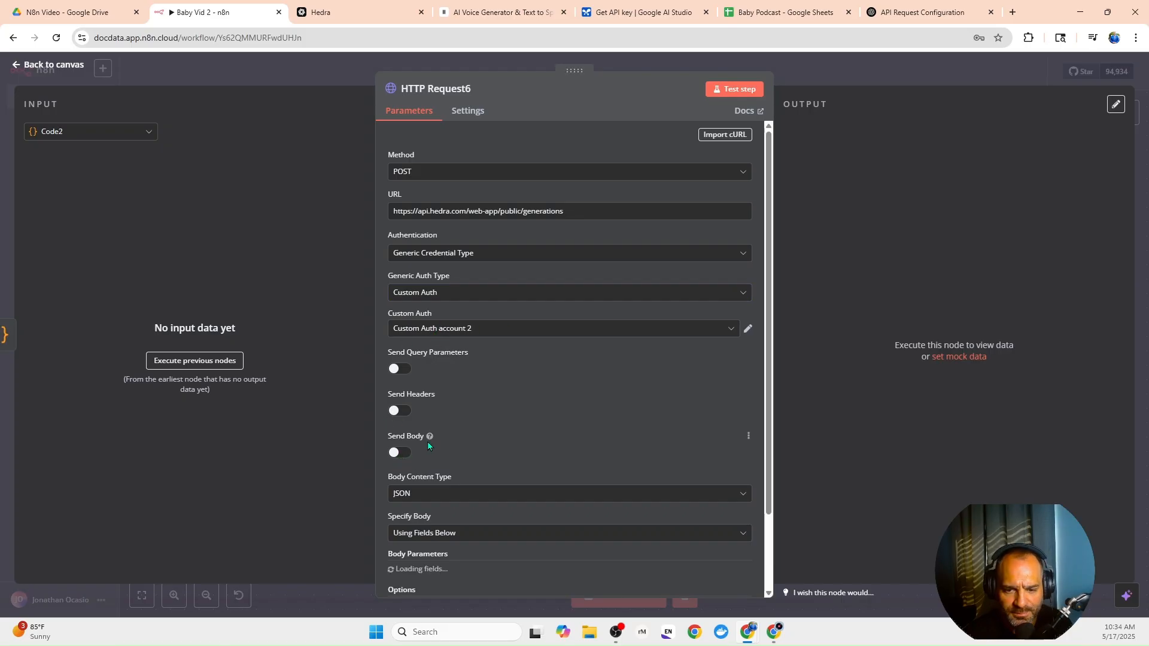
{"action": "scroll", "coordinate": [428, 442], "scroll_direction": "down", "scroll_amount": 3}
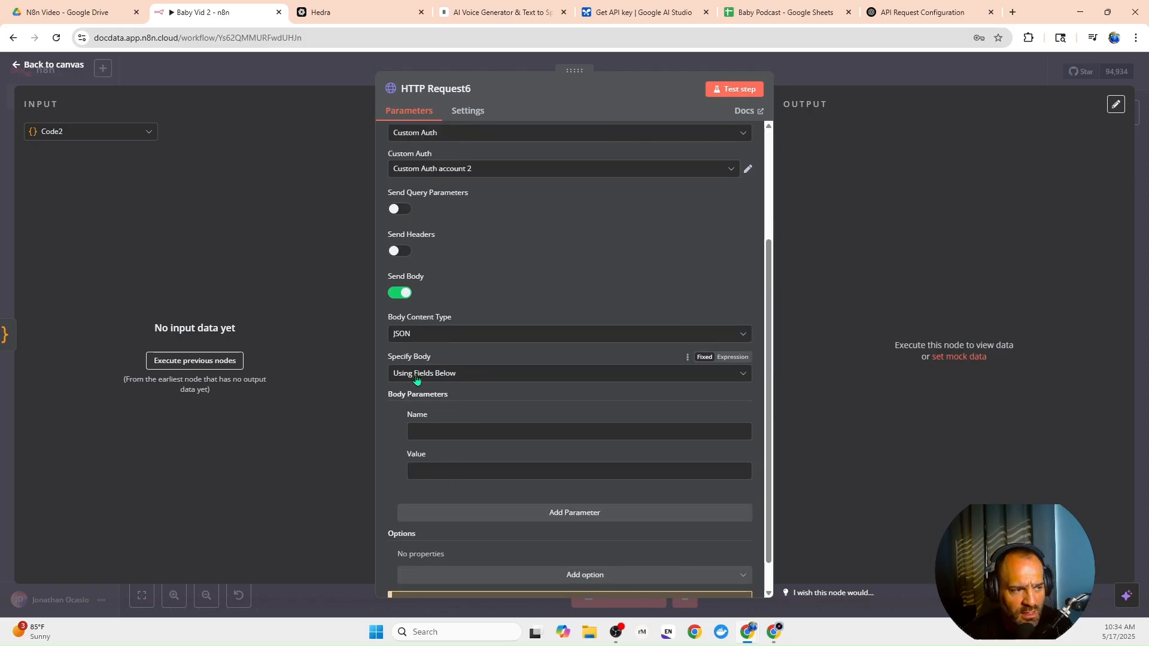
{"action": "left_click", "coordinate": [416, 379]}
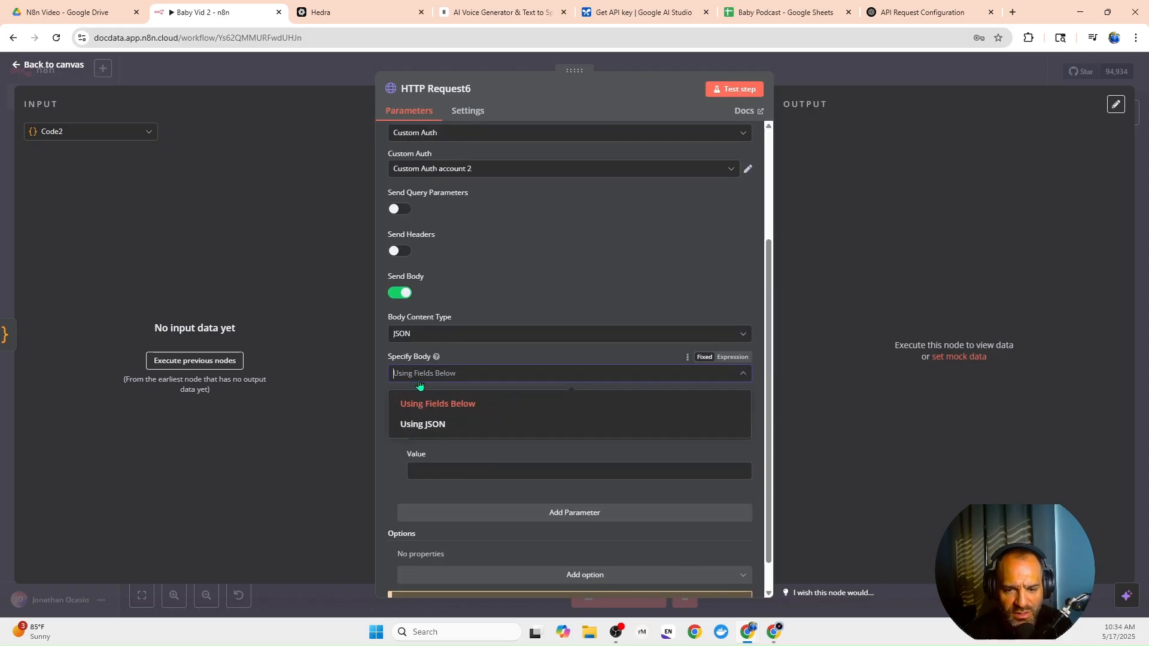
{"action": "left_click", "coordinate": [427, 423]}
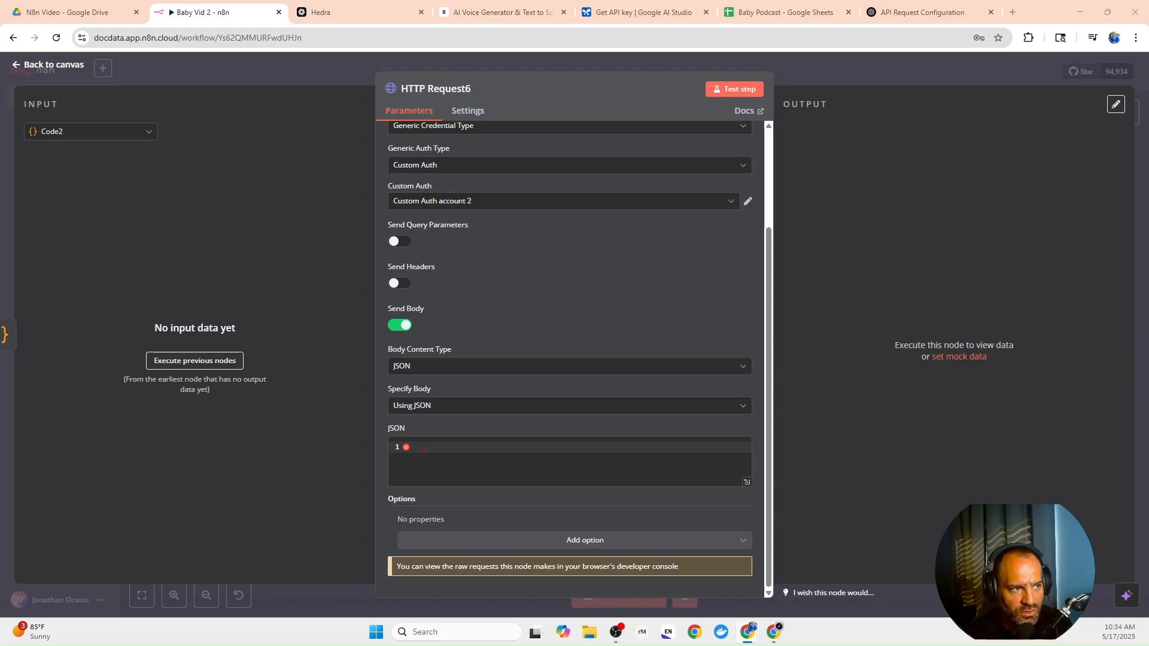
{"action": "right_click", "coordinate": [421, 446]}
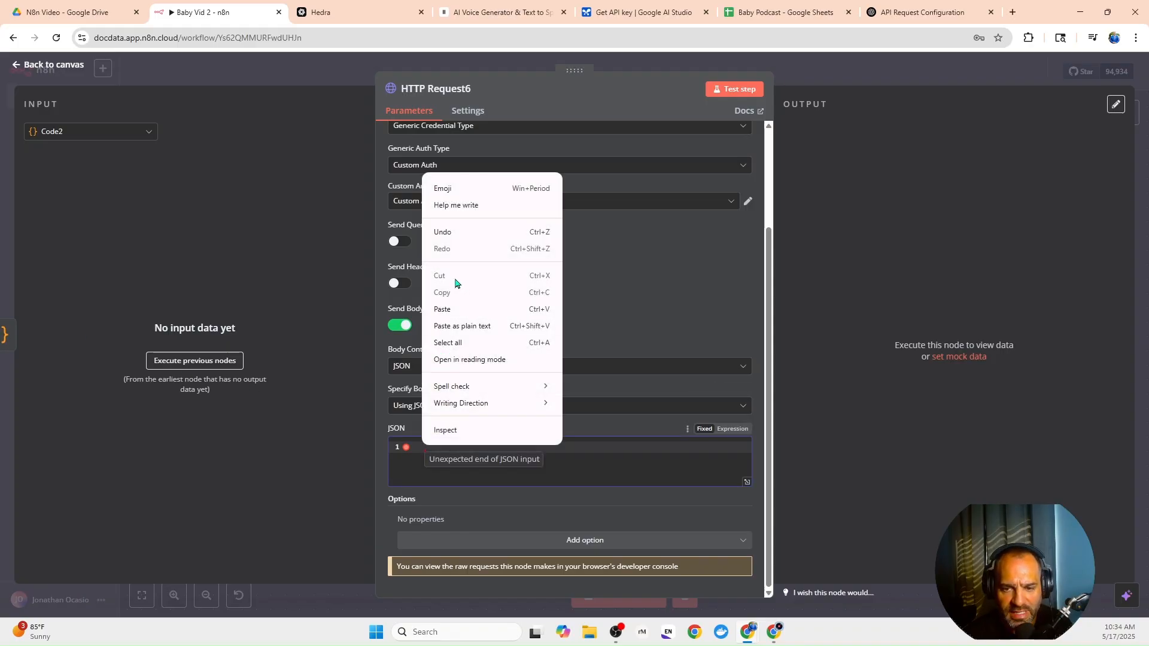
{"action": "left_click", "coordinate": [442, 309]}
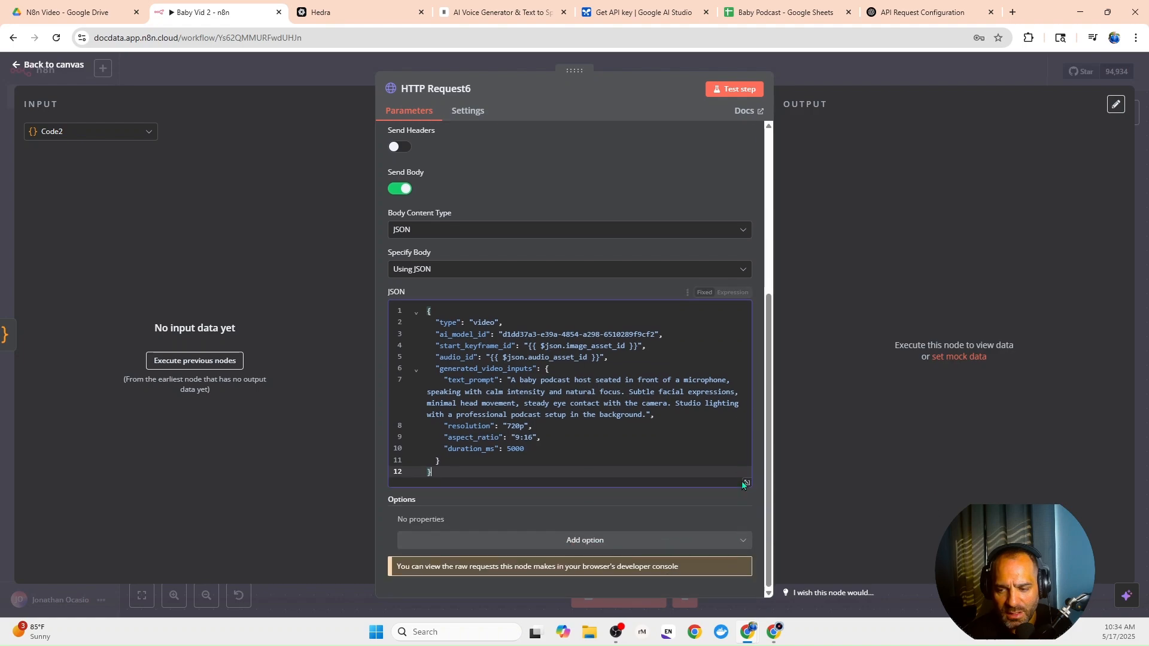
{"action": "left_click", "coordinate": [736, 293]}
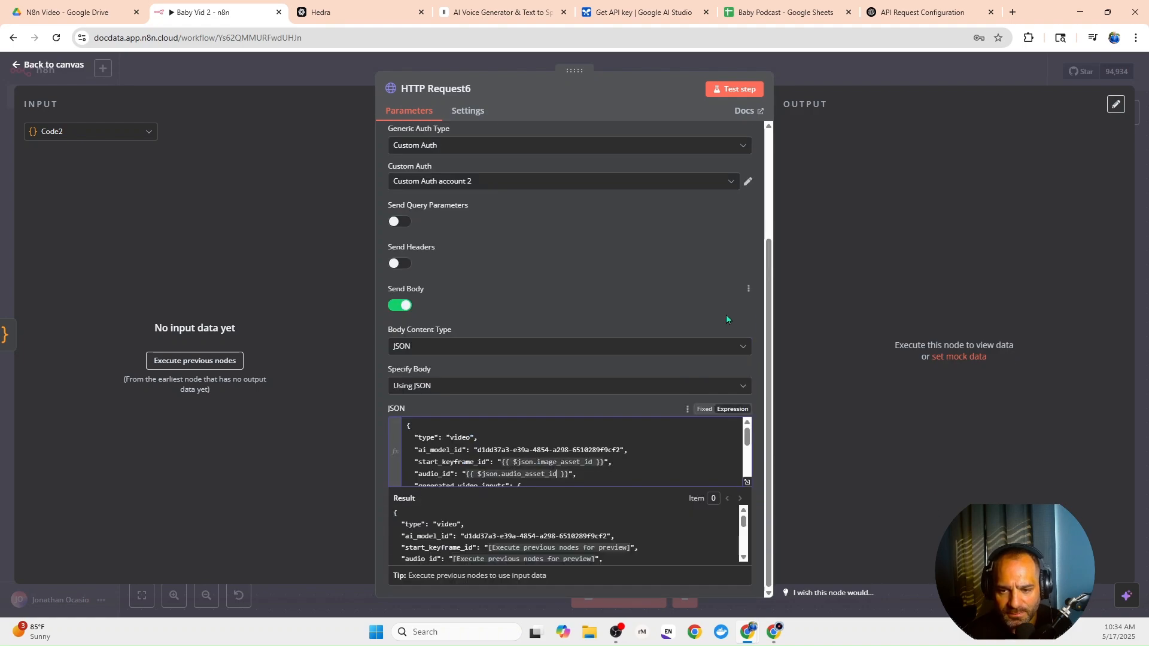
Review HTTP Request6's JSON body in the enlarged expression editor, including asset IDs and text prompt, and return to the canvas.
{"action": "left_click", "coordinate": [747, 482]}
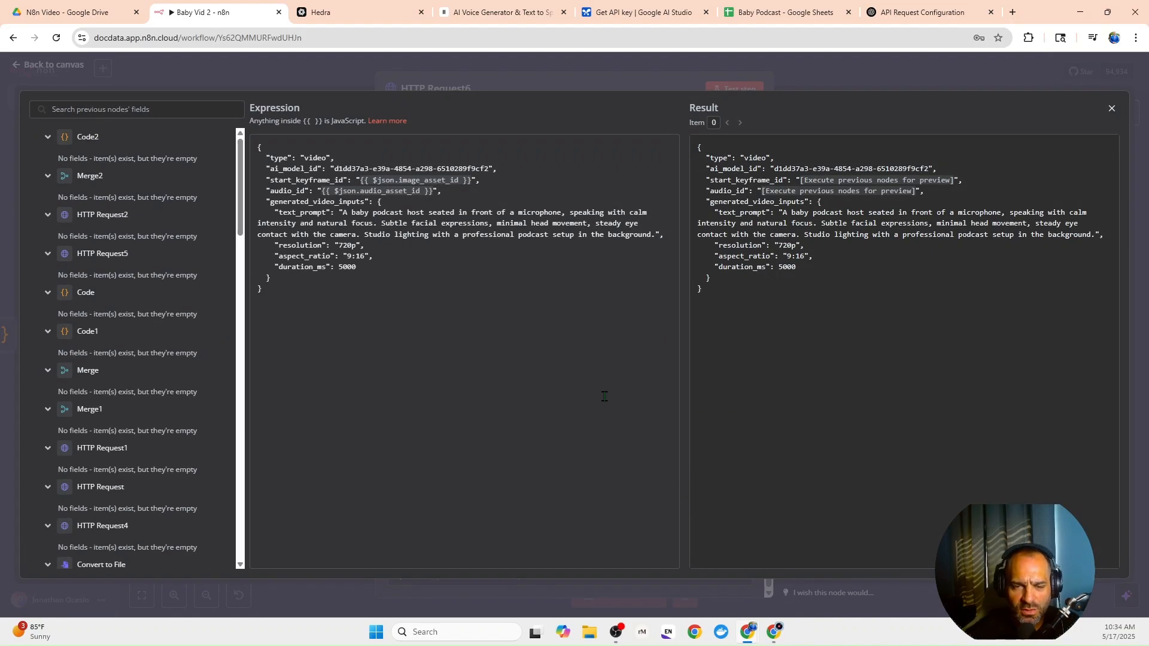
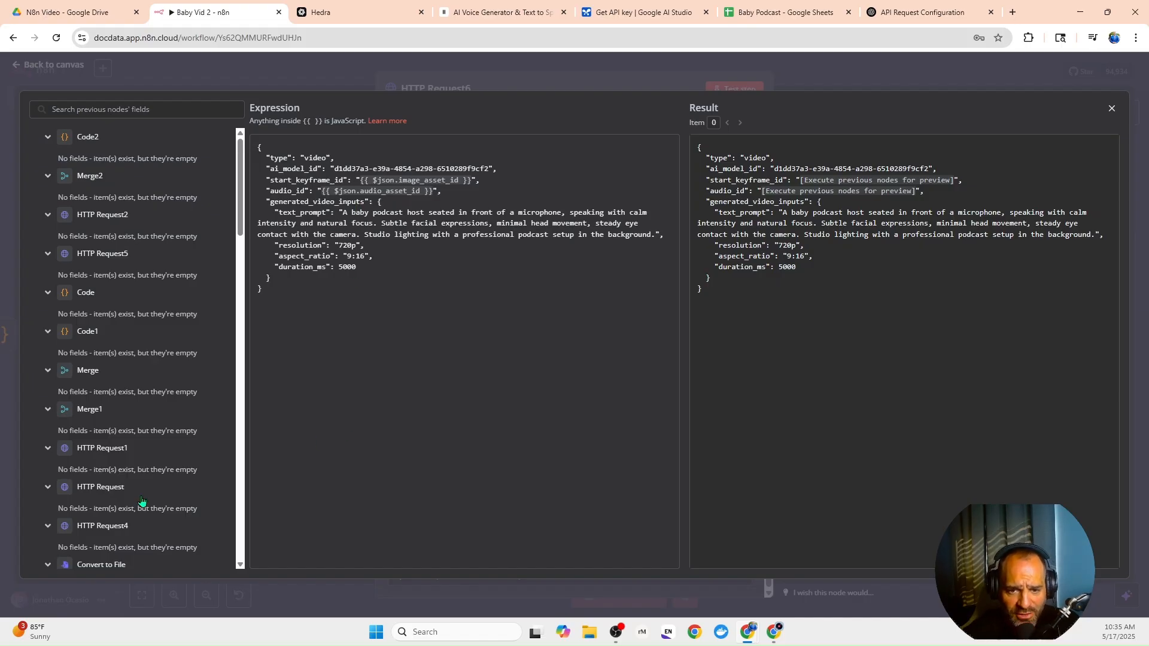
{"action": "left_click", "coordinate": [187, 84]}
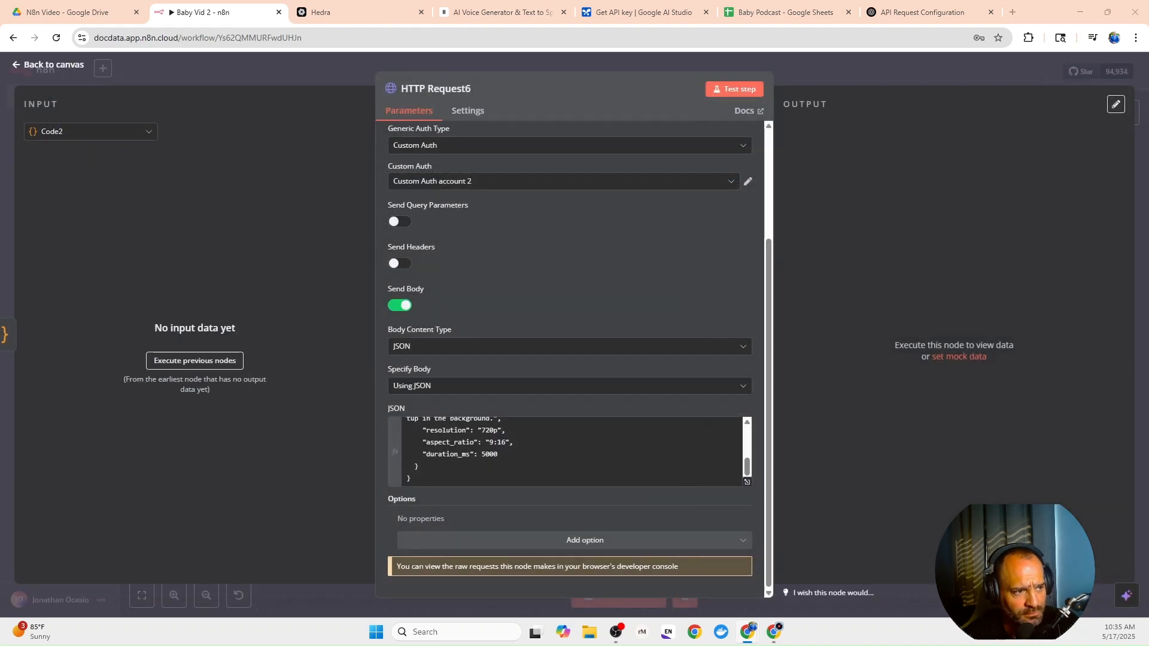
{"action": "left_click", "coordinate": [336, 70]}
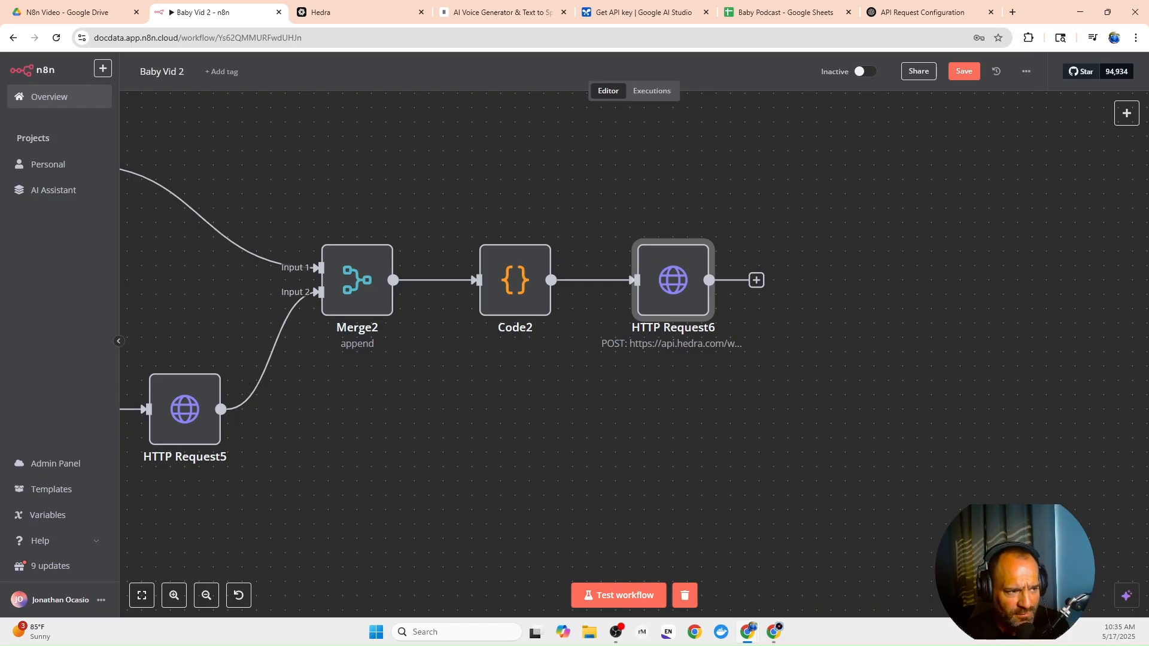
Add a Wait node after HTTP Request6, keep its default time interval, and return to the canvas.
{"action": "left_click", "coordinate": [756, 280]}
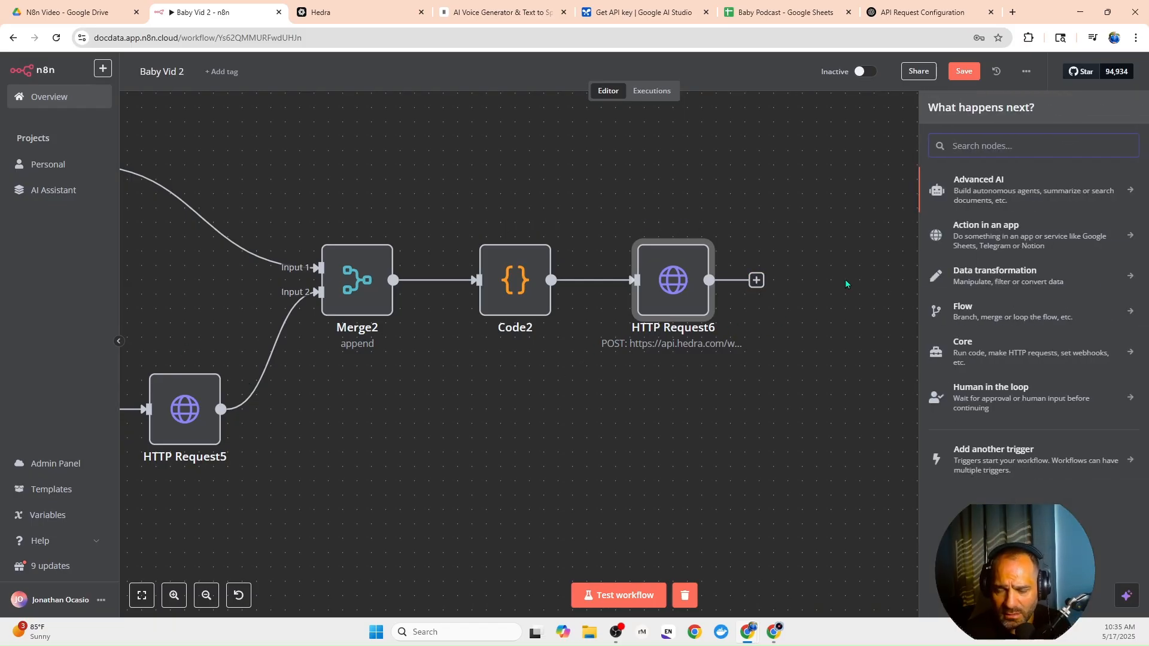
{"action": "type", "text": "wao"}
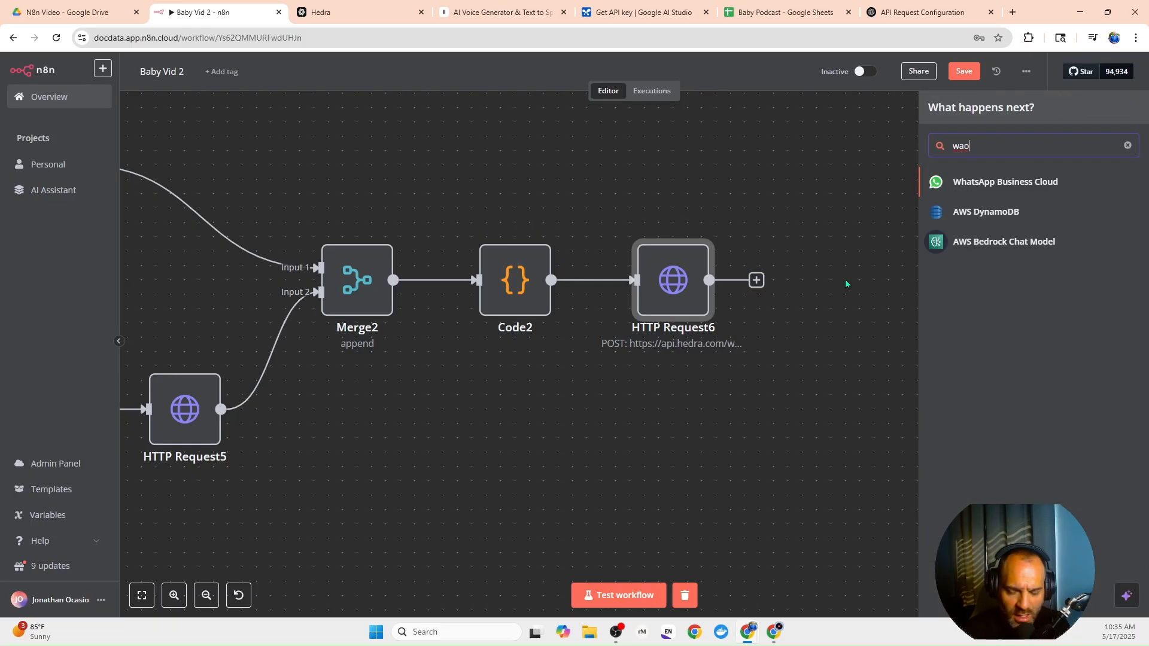
{"action": "key", "text": "BackSpace"}
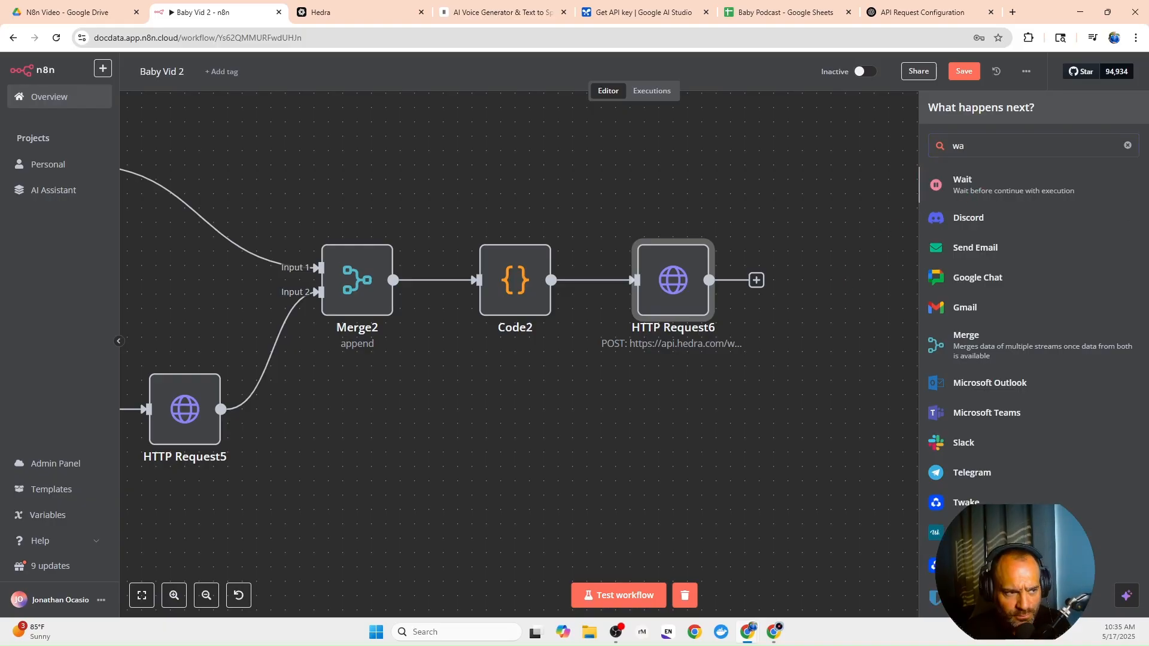
{"action": "left_click", "coordinate": [963, 181]}
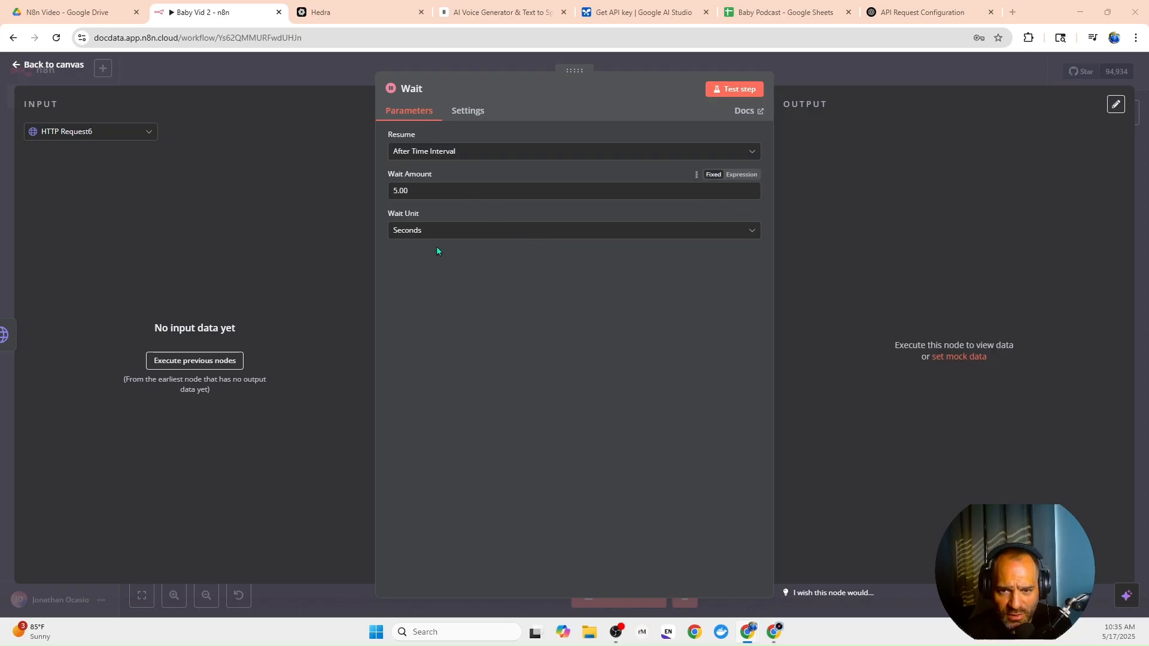
{"action": "left_click", "coordinate": [279, 72]}
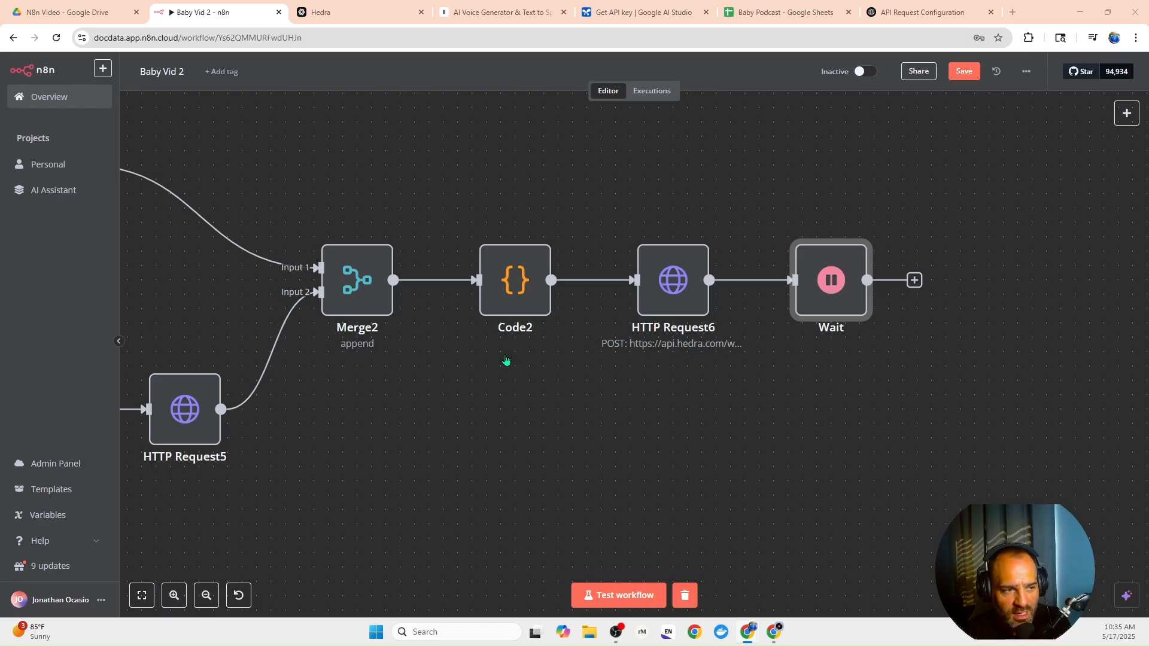
Add an HTTP Request node after the Wait node with its method set to GET.
{"action": "left_click", "coordinate": [914, 280]}
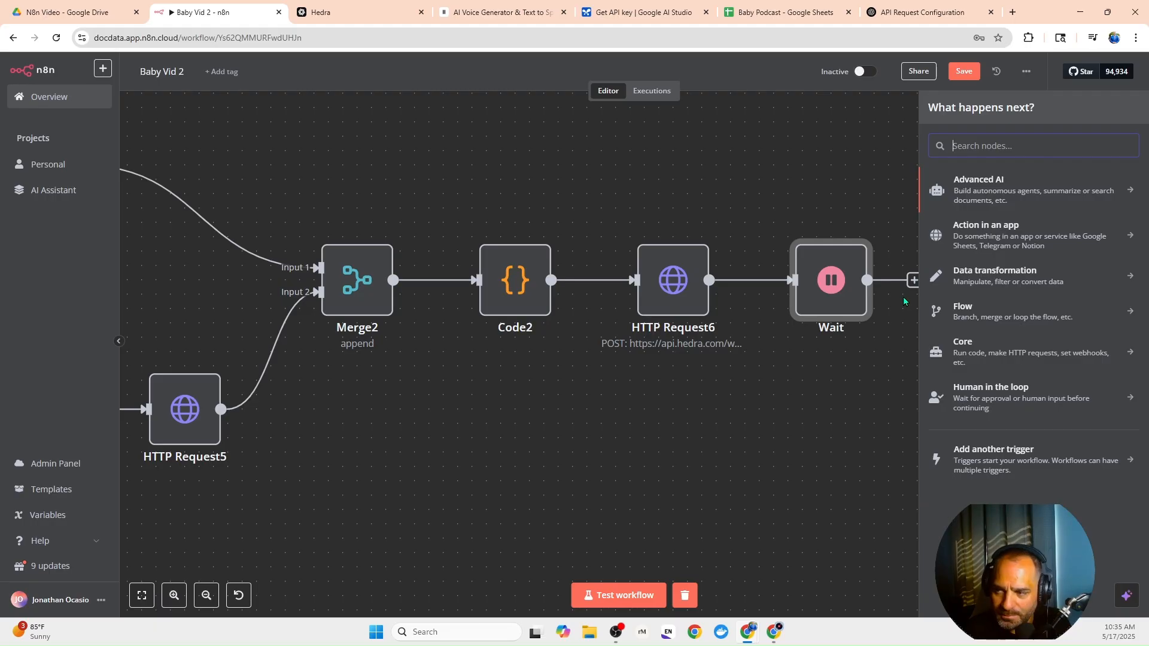
{"action": "type", "text": "http"}
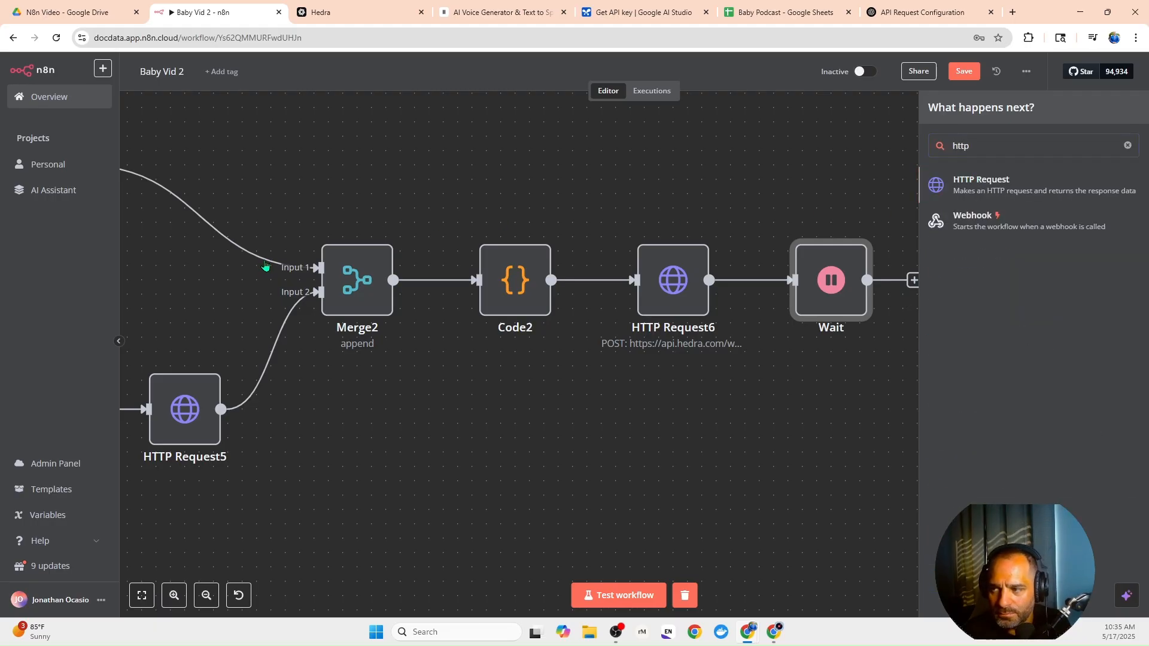
{"action": "key", "text": "Return"}
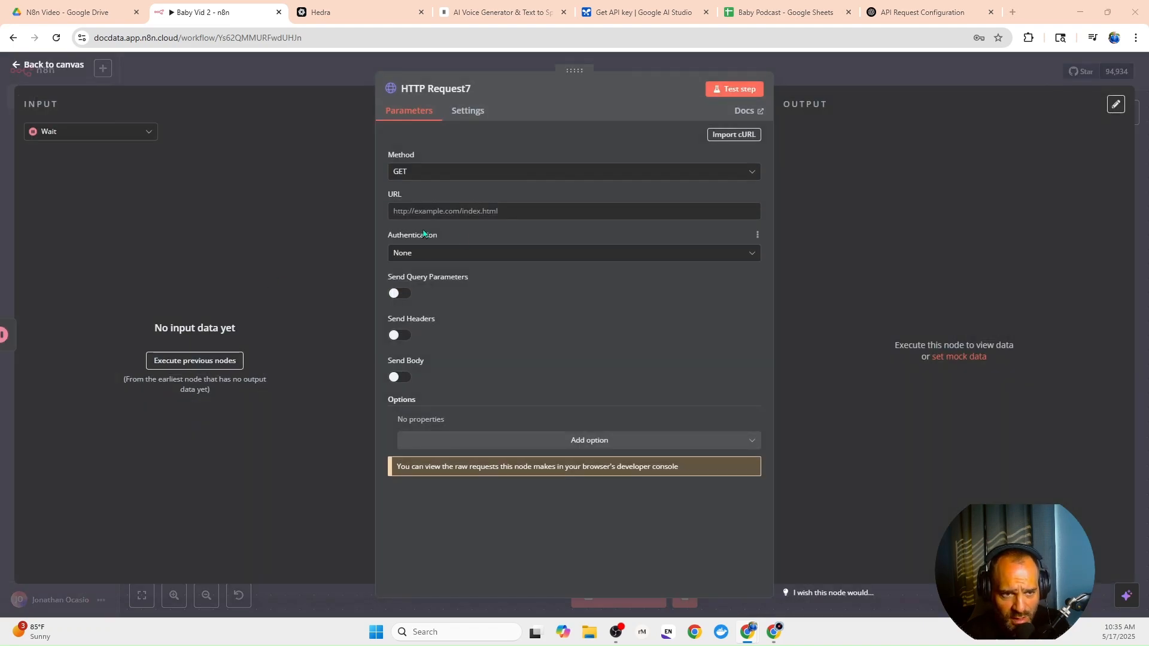
{"action": "left_click", "coordinate": [421, 173]}
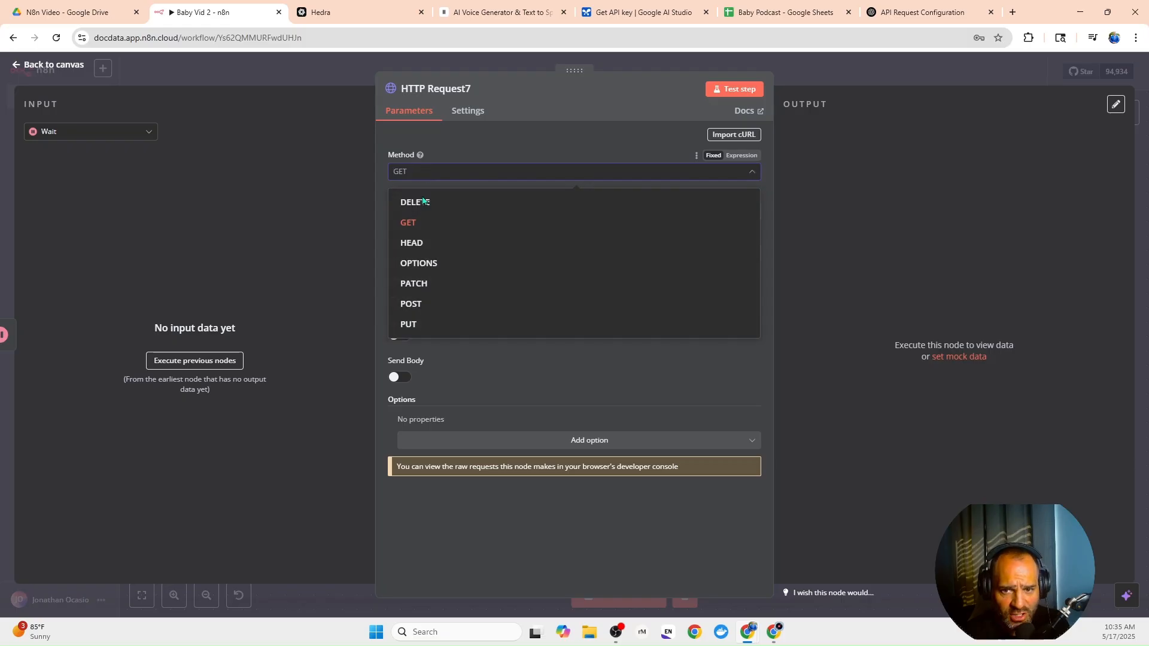
{"action": "left_click", "coordinate": [427, 224]}
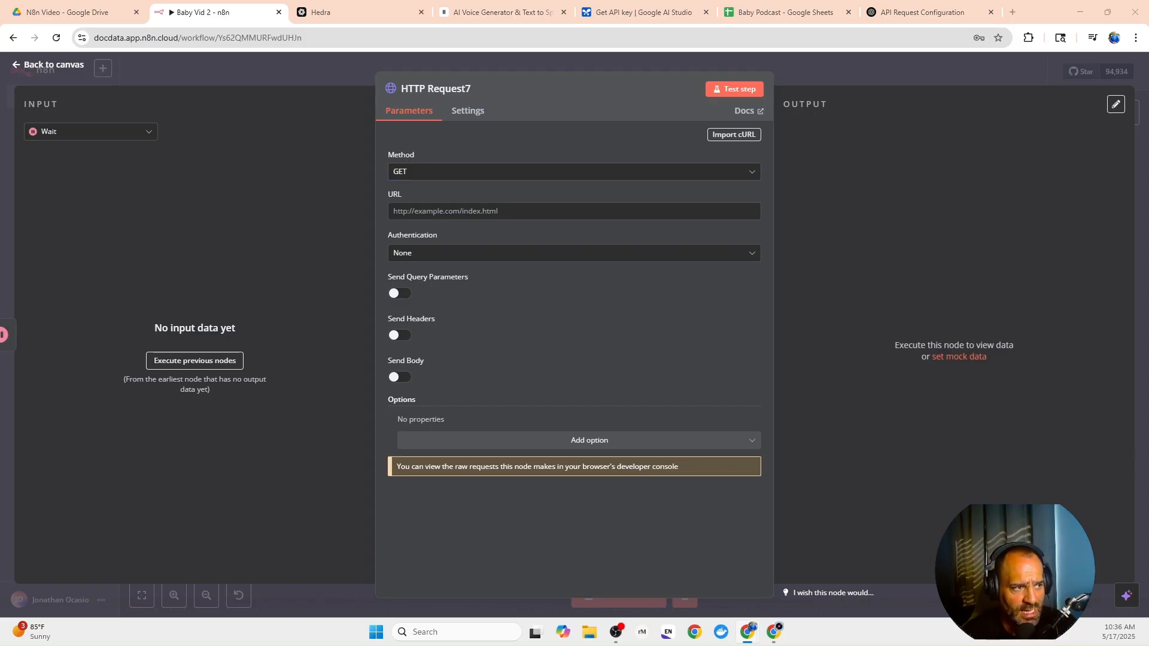
{"action": "left_click", "coordinate": [403, 214]}
{"action": "right_click", "coordinate": [402, 215]}
{"action": "left_click", "coordinate": [422, 334]}
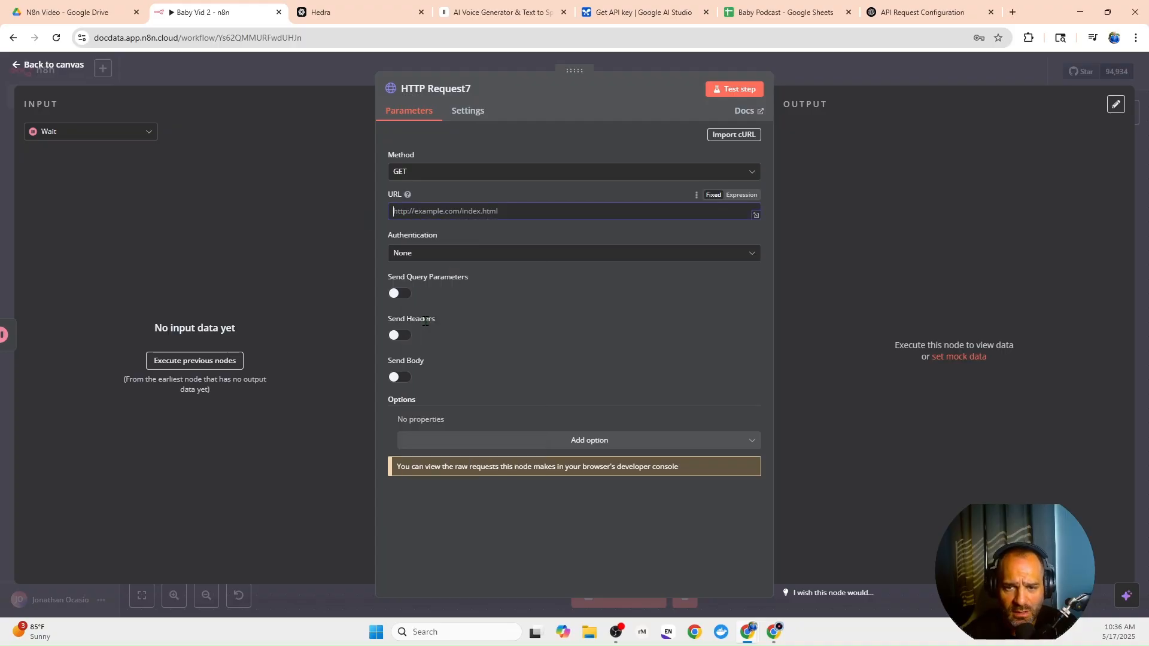
{"action": "left_click", "coordinate": [741, 195]}
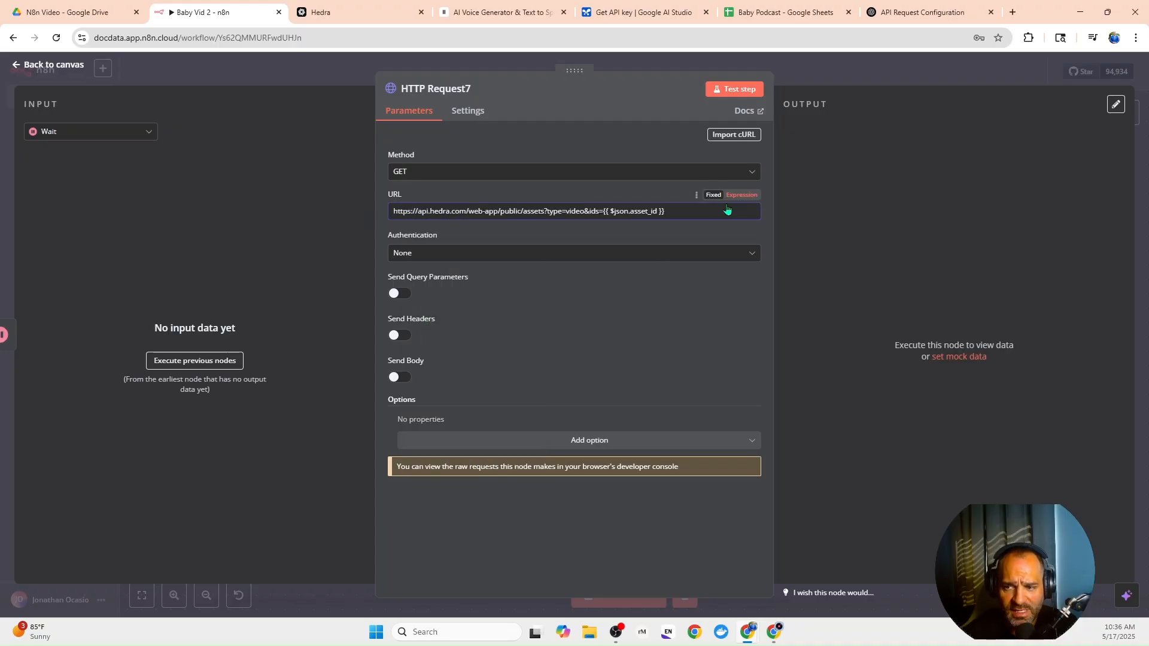
{"action": "left_click", "coordinate": [342, 238]}
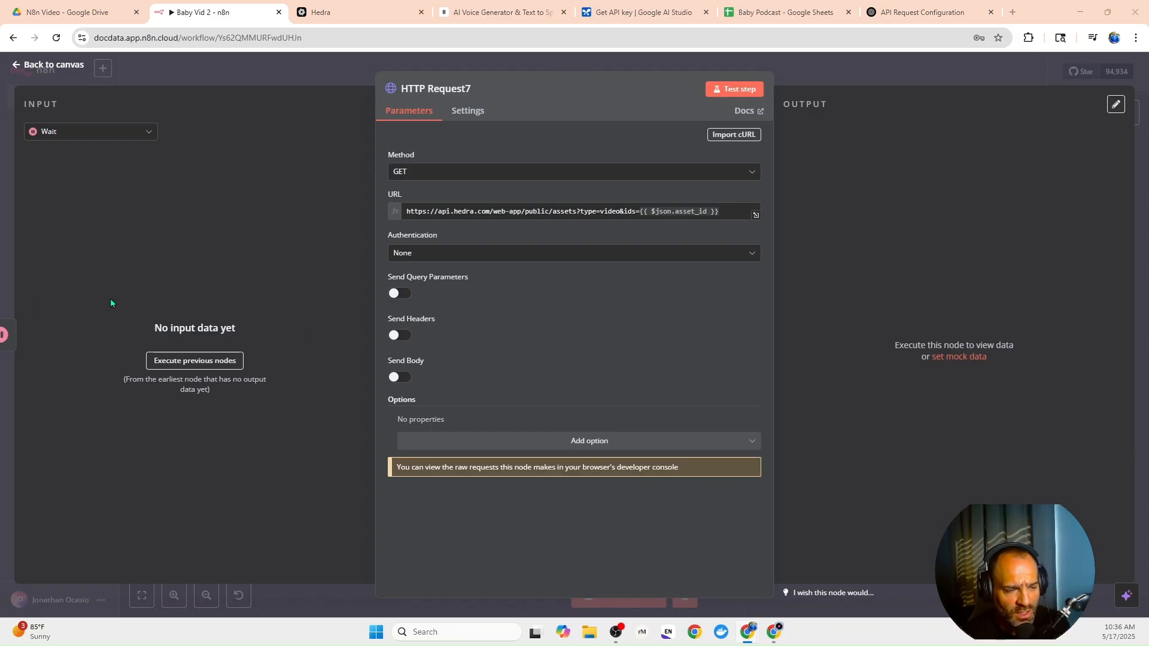
Enable sending headers on HTTP Request7 and paste the header parameter's name.
{"action": "left_click", "coordinate": [402, 340]}
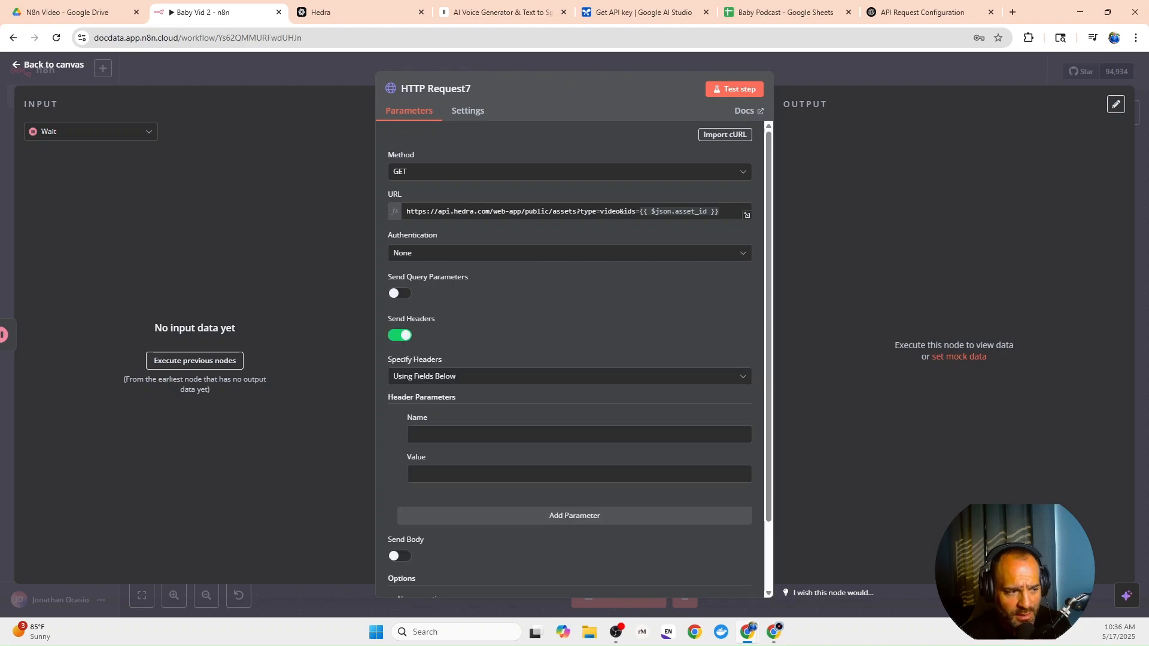
{"action": "scroll", "coordinate": [574, 467], "scroll_direction": "down", "scroll_amount": 2}
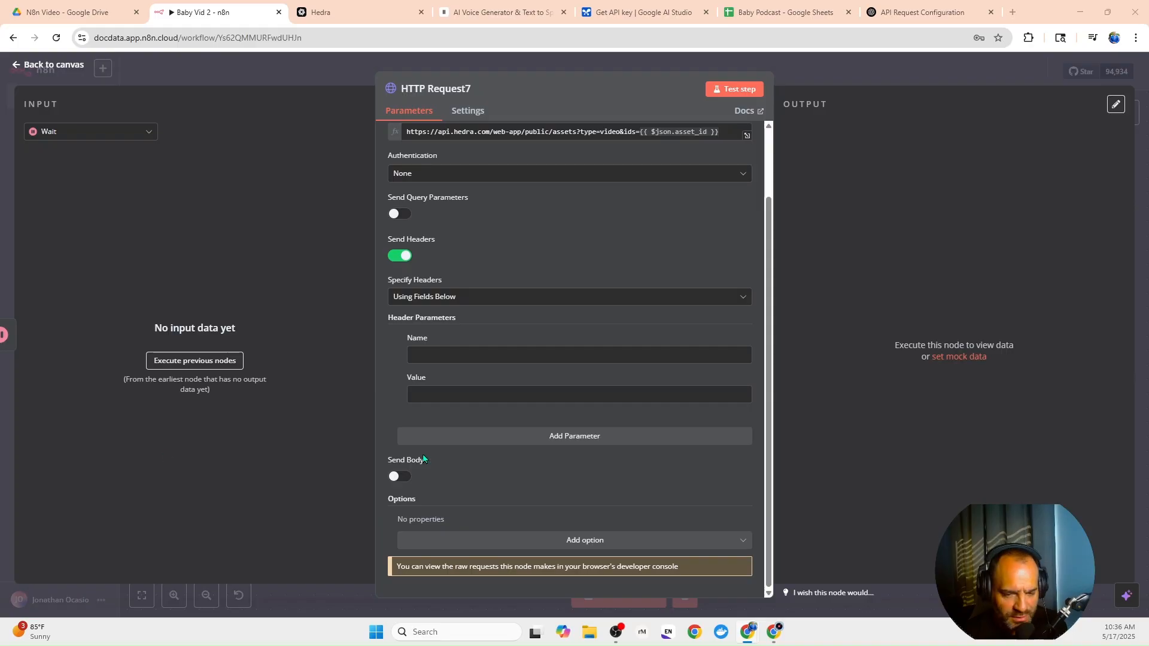
{"action": "left_click", "coordinate": [441, 354]}
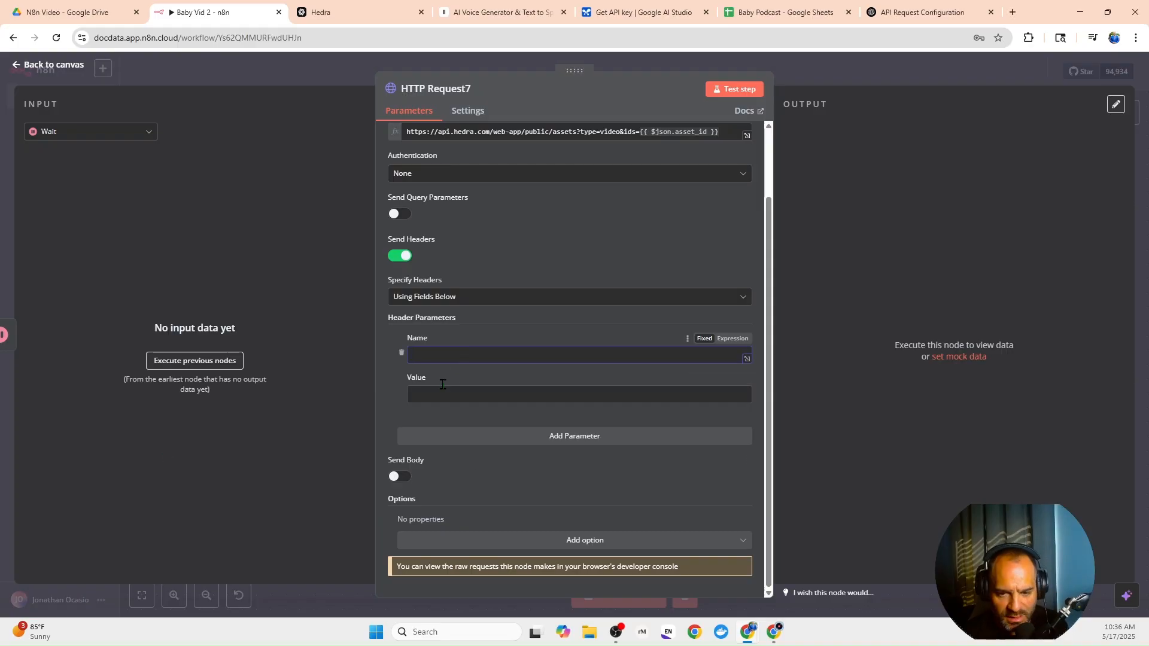
{"action": "key", "text": "ctrl+v"}
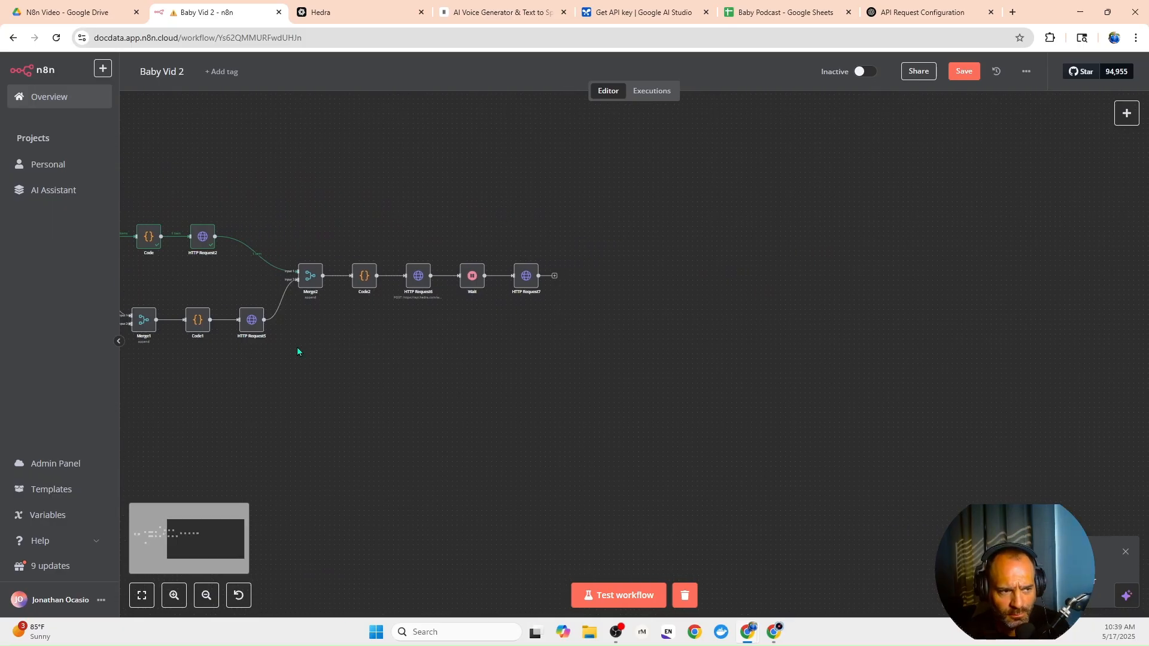
Add a 15-second Wait node after HTTP Request7 and place it on the canvas below Merge2.
{"action": "left_click", "coordinate": [554, 276]}
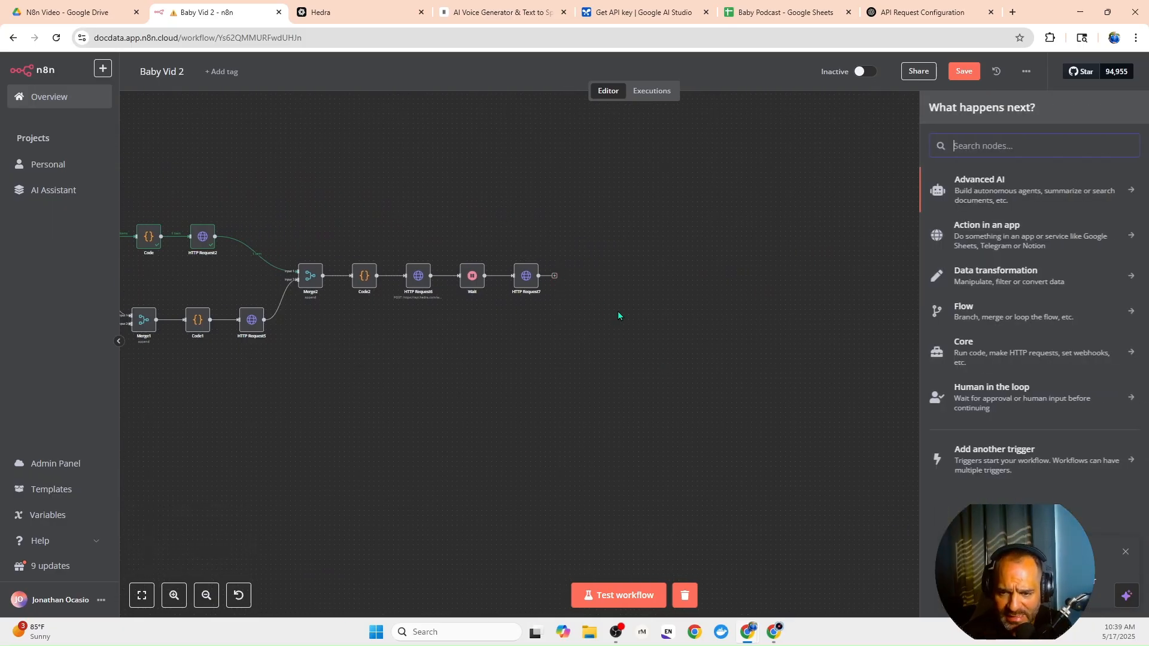
{"action": "type", "text": "wait"}
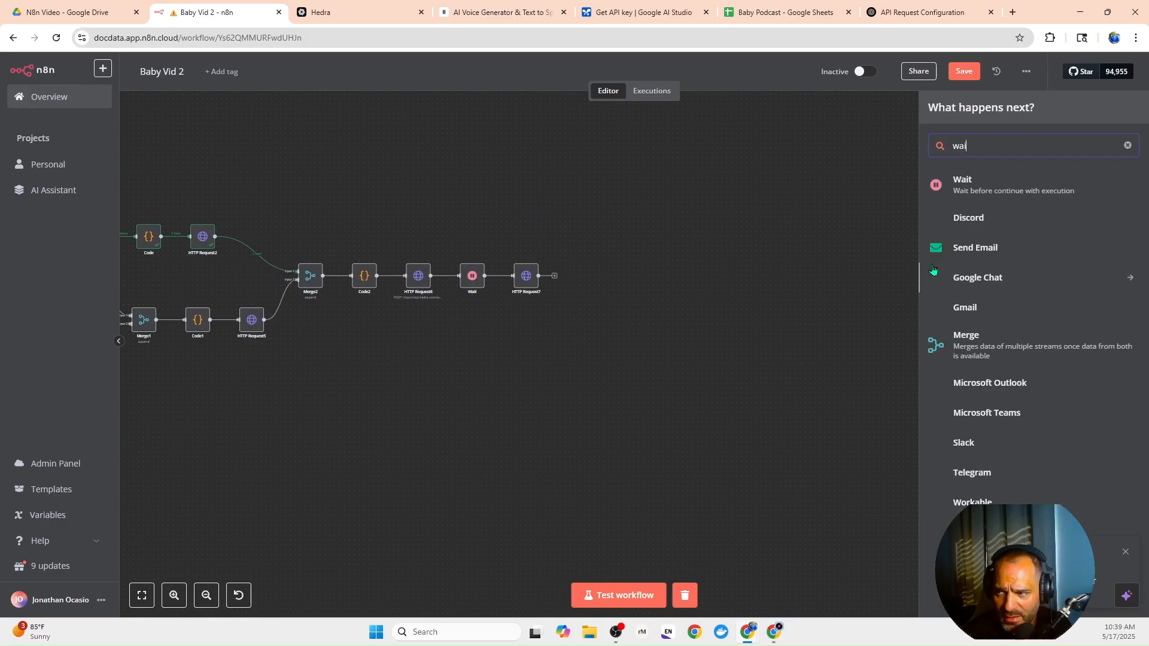
{"action": "left_click", "coordinate": [997, 186]}
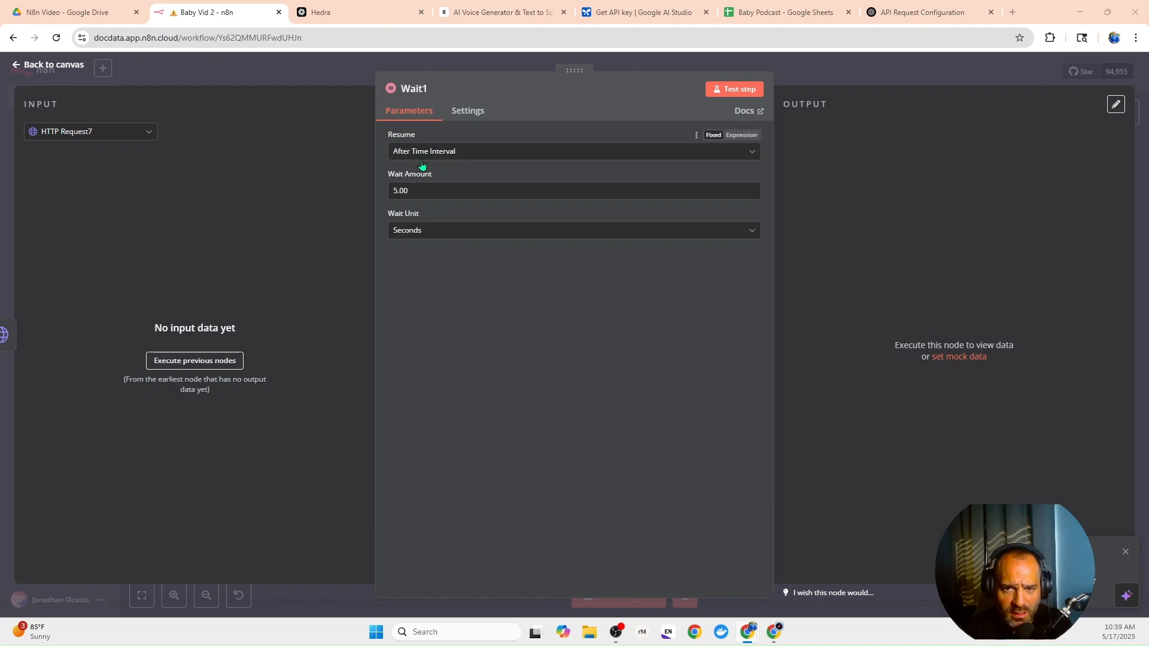
{"action": "left_click", "coordinate": [417, 196]}
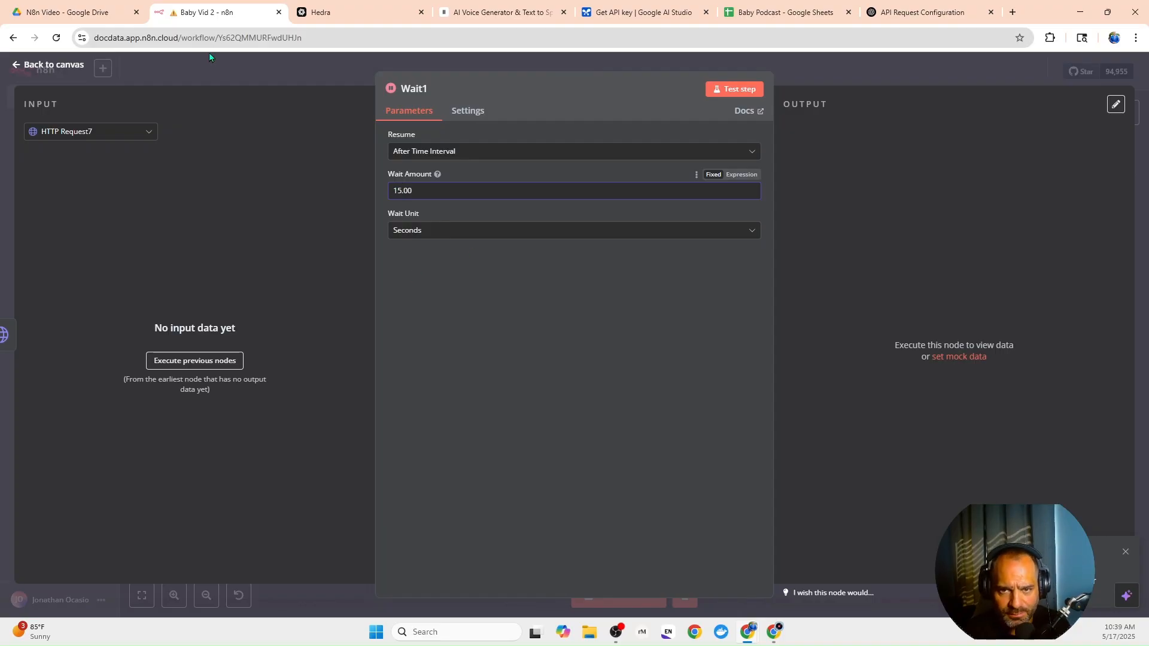
{"action": "left_click", "coordinate": [188, 72]}
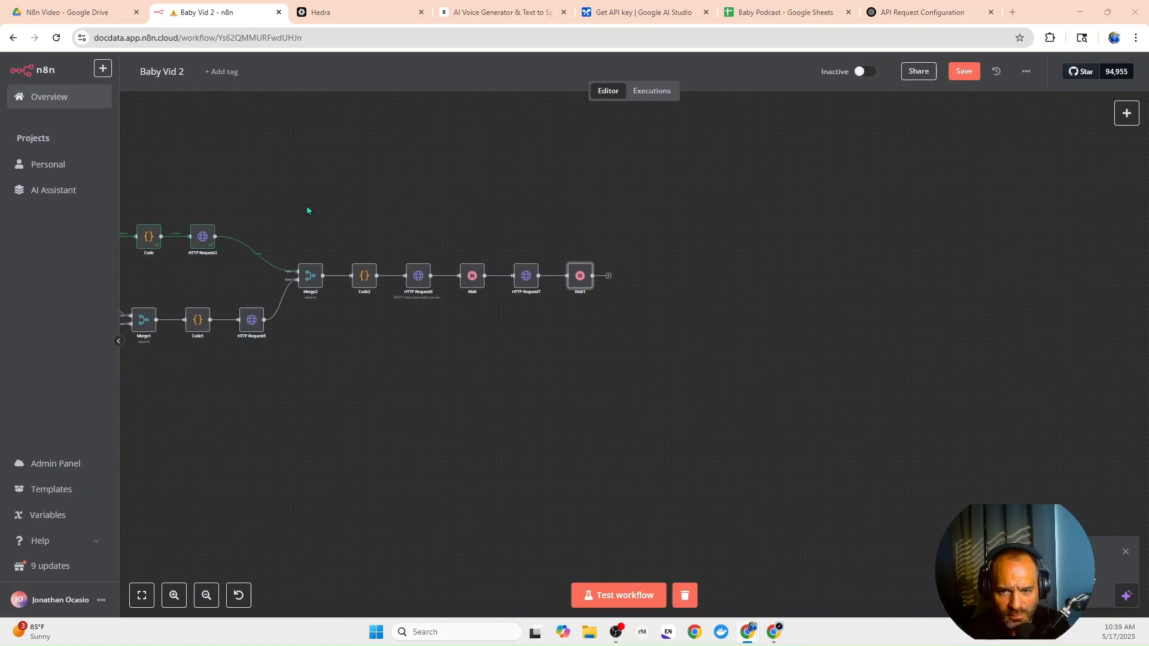
{"action": "left_click_drag", "start_coordinate": [581, 280], "coordinate": [317, 339]}
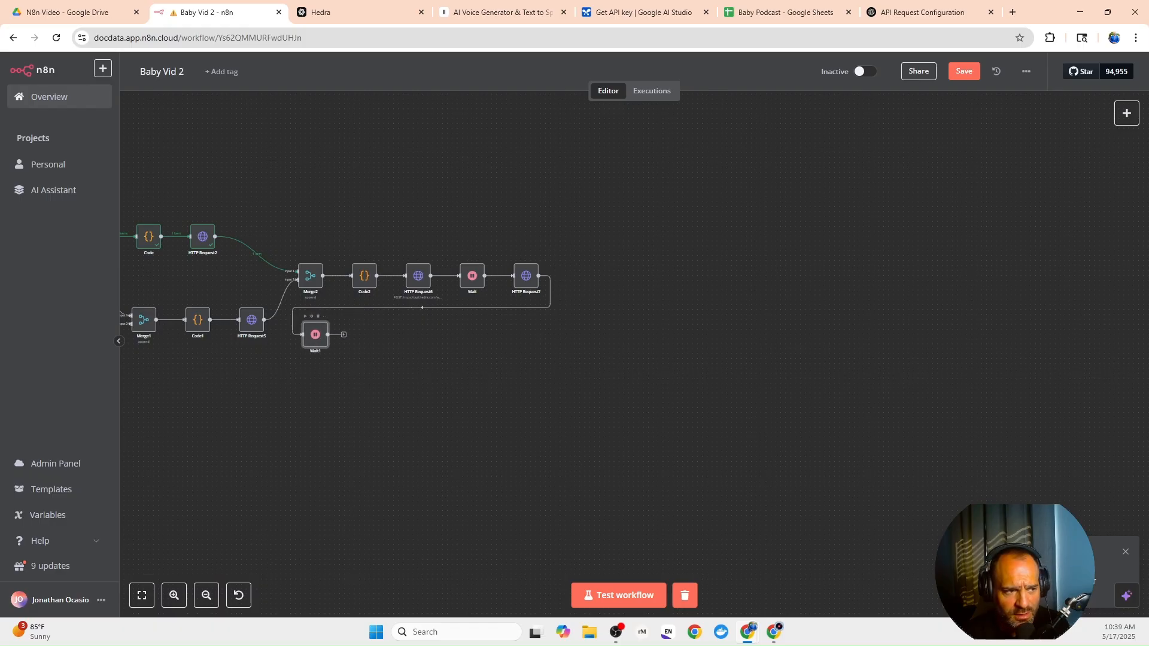
Add an HTTP Request node after Wait1.
{"action": "left_click", "coordinate": [174, 594]}
{"action": "left_click", "coordinate": [285, 332]}
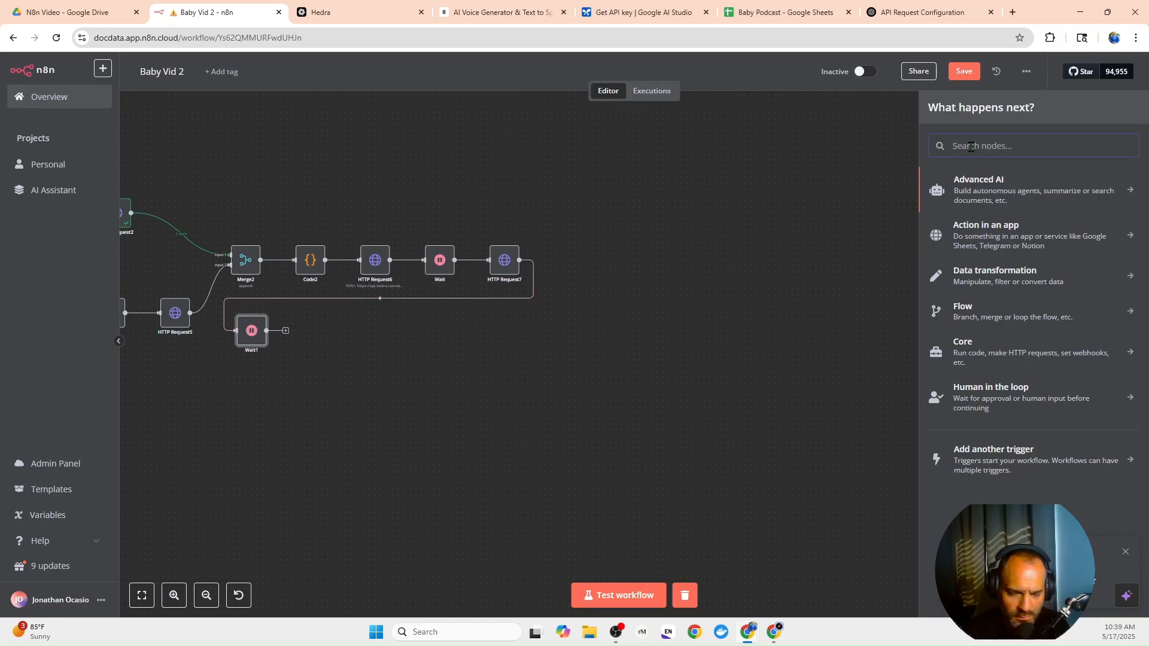
{"action": "type", "text": "httpo"}
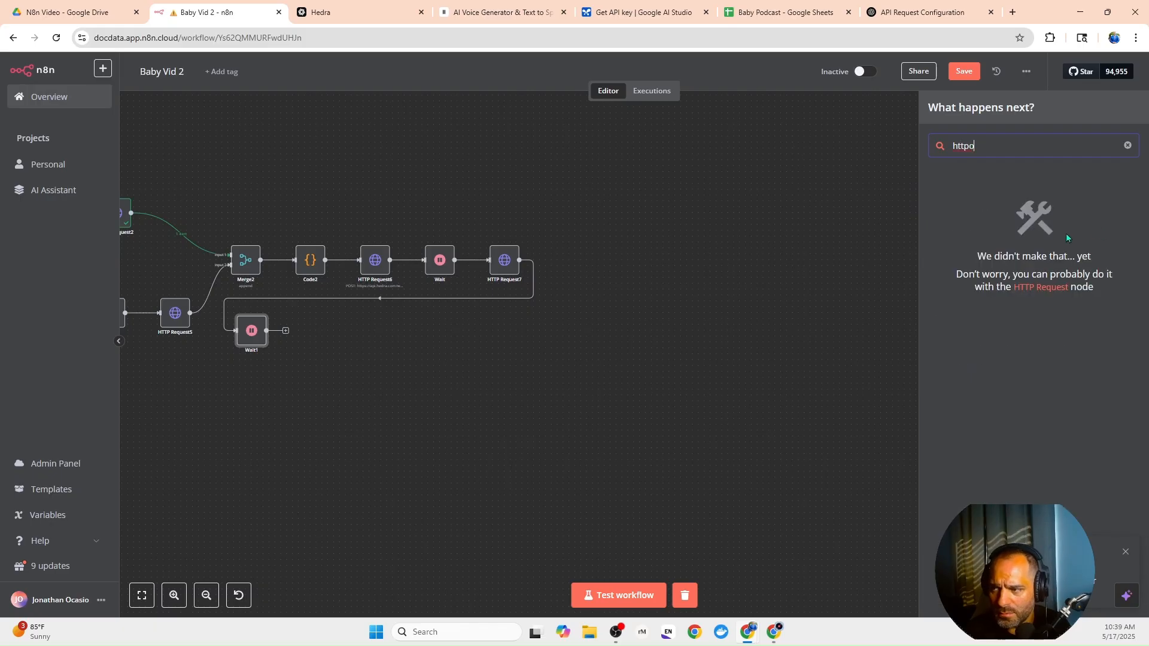
{"action": "key", "text": "BackSpace"}
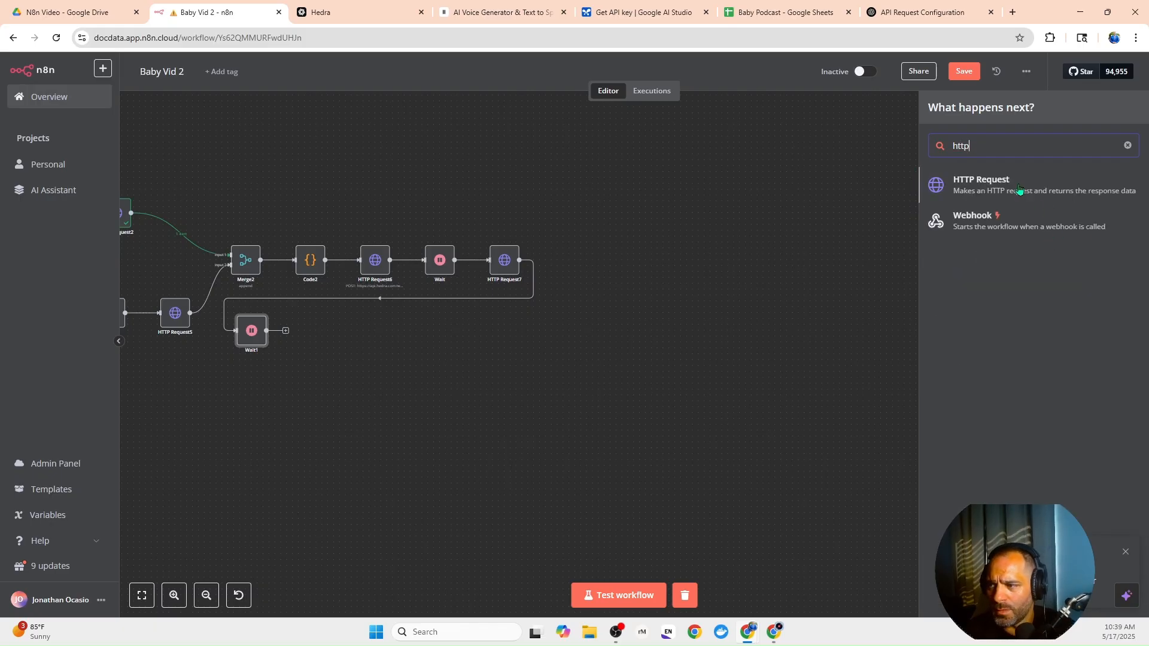
{"action": "key", "text": "Return"}
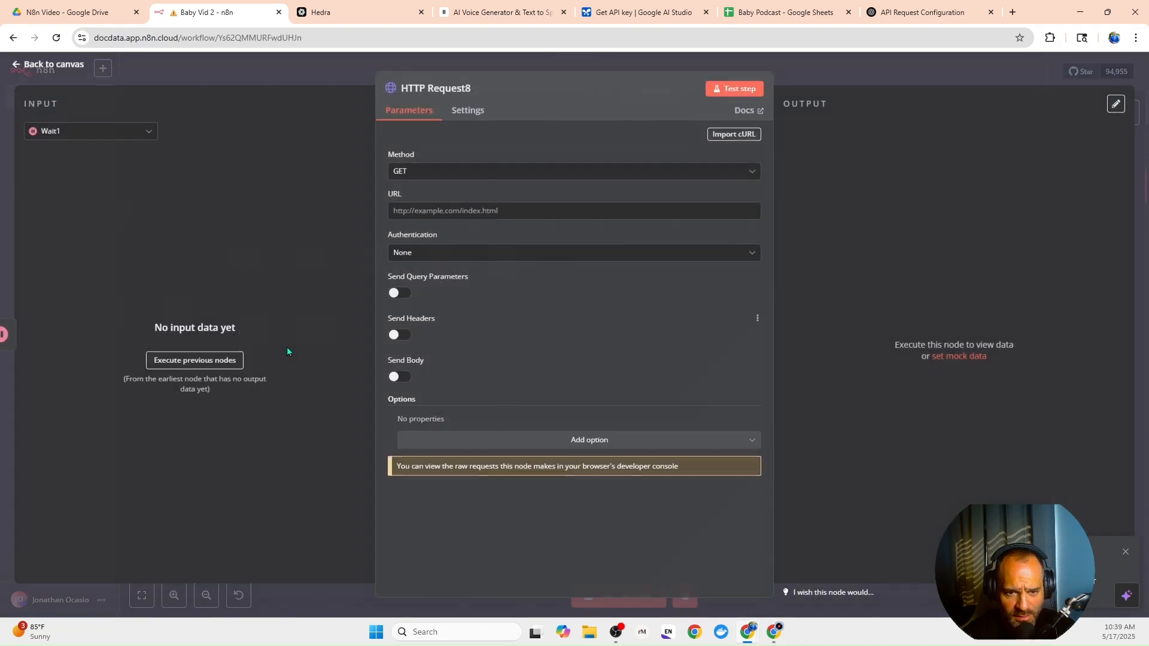
Set HTTP Request8's URL to the expression {{ $json.asset.url }} and return to the canvas.
{"action": "right_click", "coordinate": [499, 207]}
{"action": "left_click", "coordinate": [531, 325]}
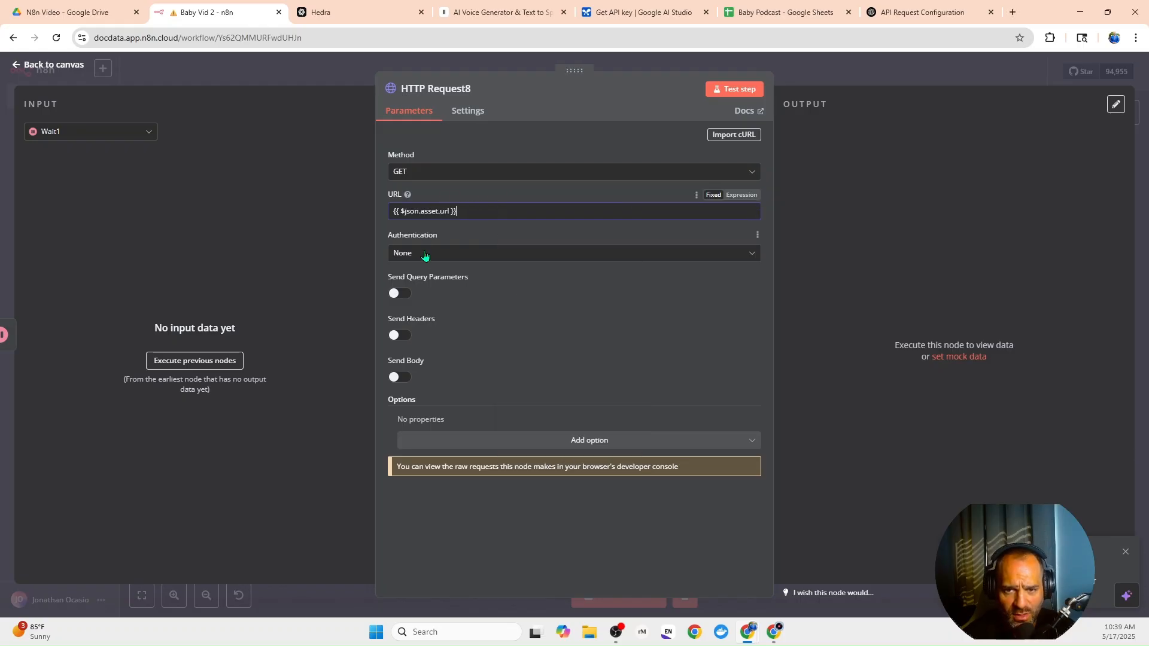
{"action": "left_click", "coordinate": [736, 198]}
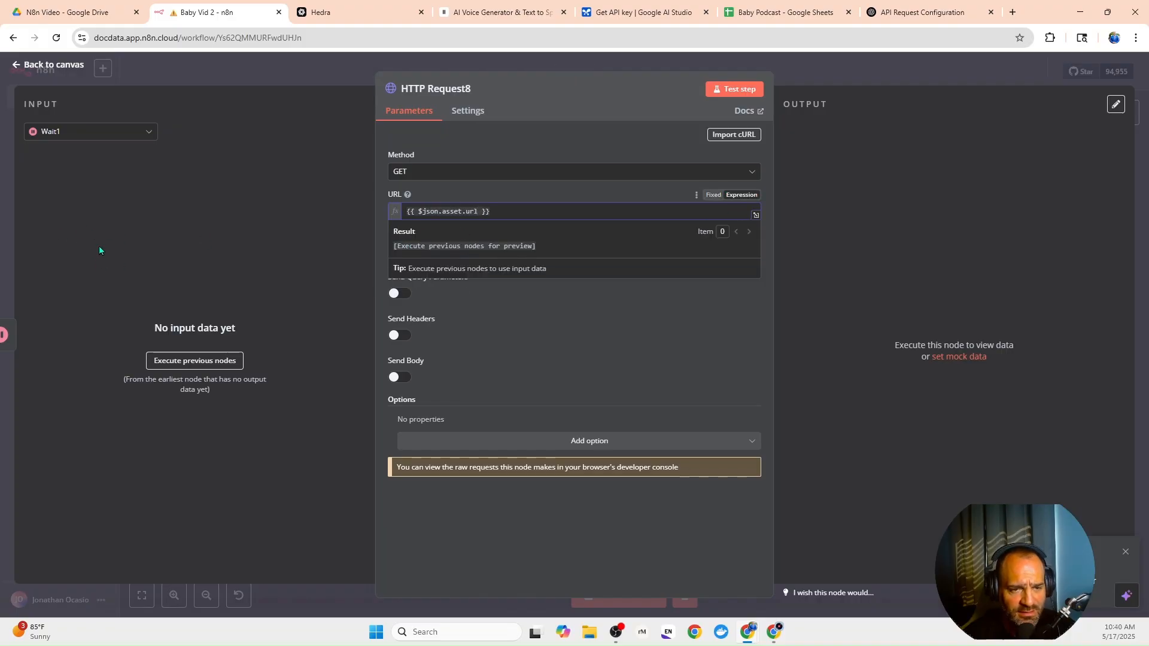
{"action": "left_click", "coordinate": [350, 71]}
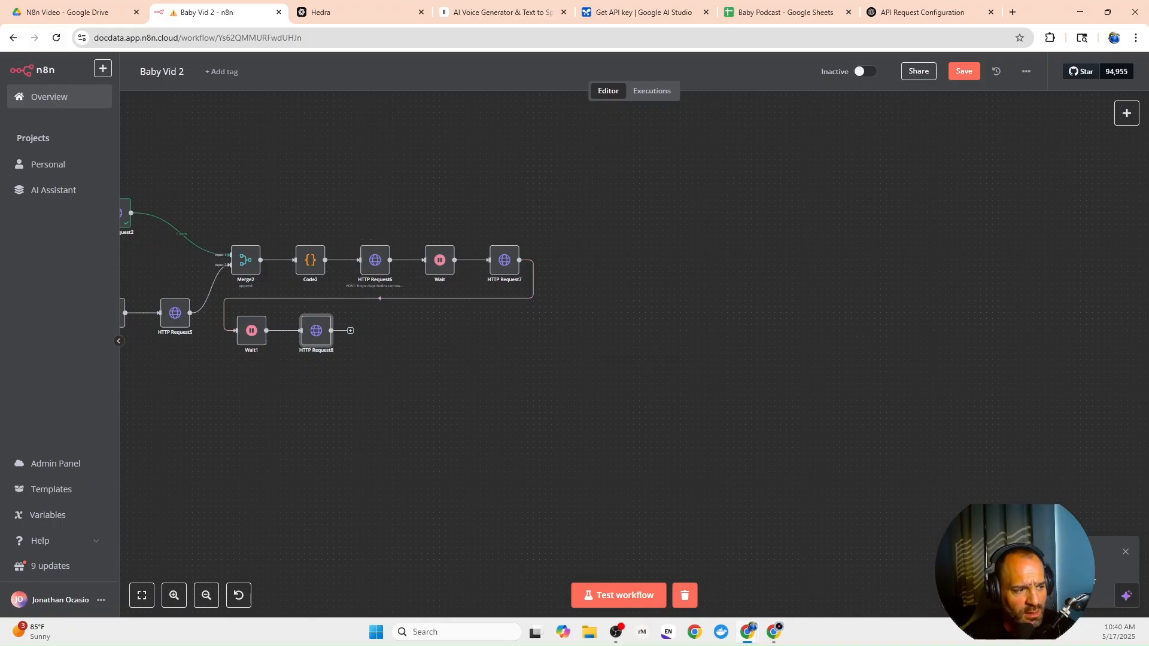
Add a Response option to HTTP Request8 with the response format set to File and return to the canvas.
{"action": "double_click", "coordinate": [314, 333]}
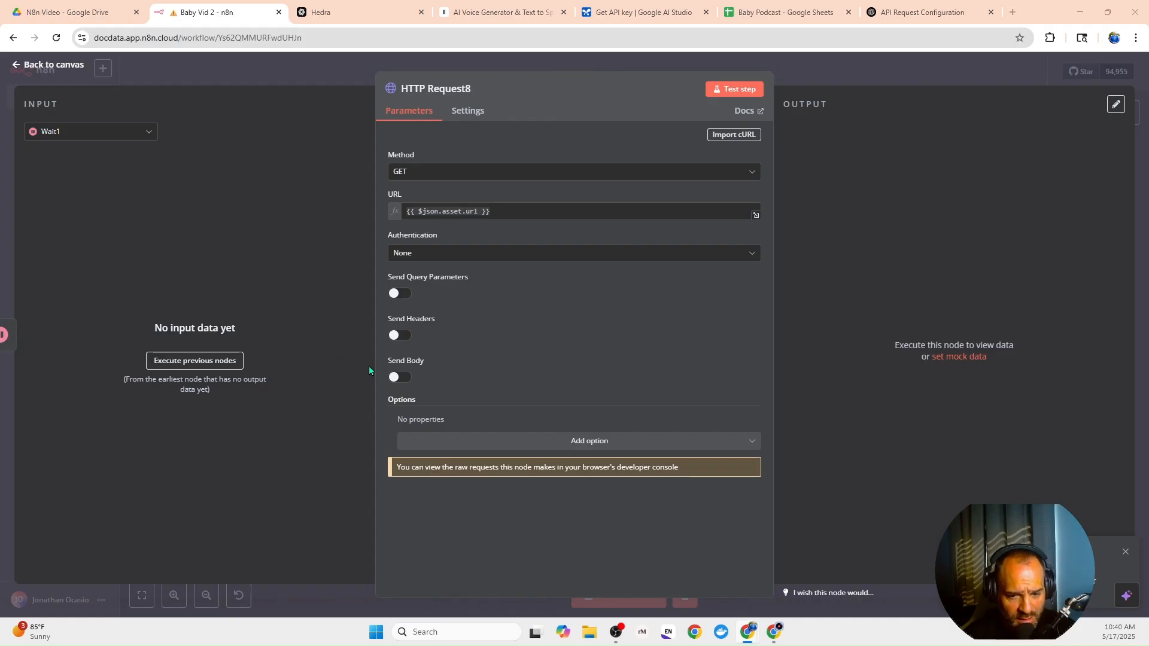
{"action": "left_click", "coordinate": [454, 442]}
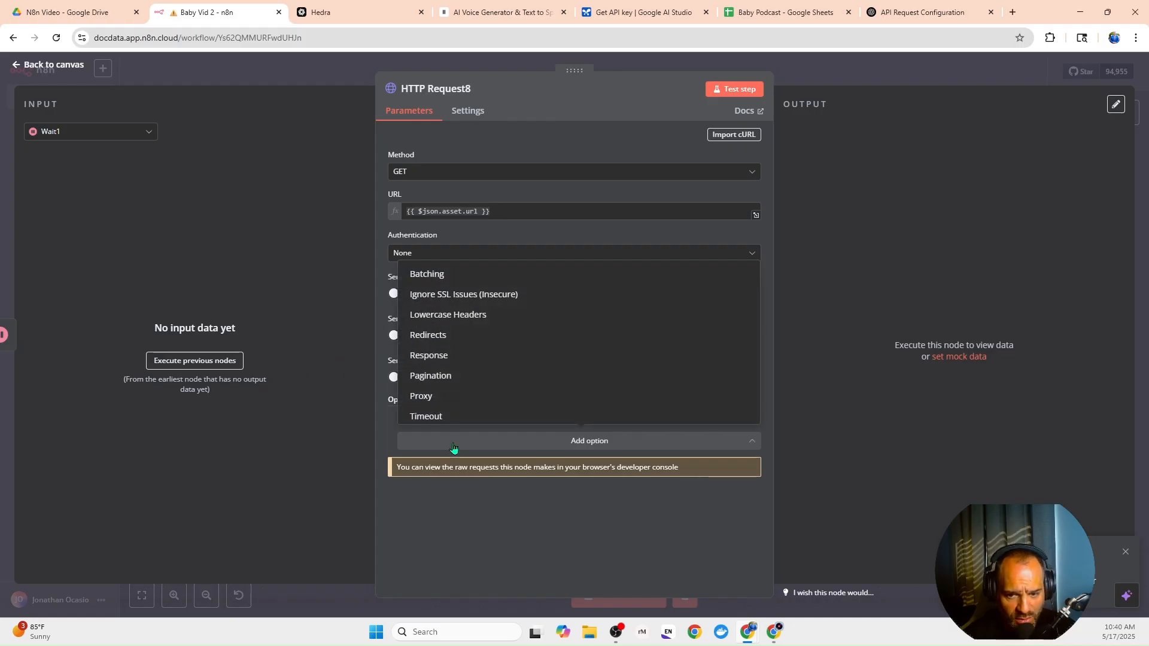
{"action": "left_click", "coordinate": [454, 443]}
{"action": "left_click", "coordinate": [456, 444]}
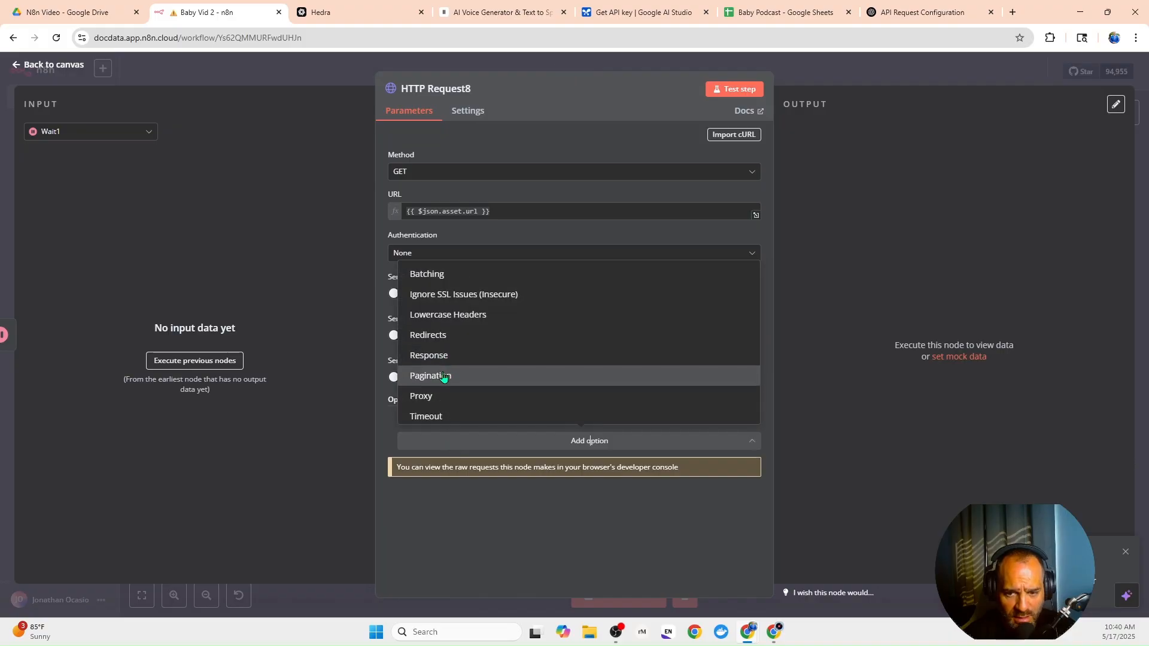
{"action": "left_click", "coordinate": [441, 359]}
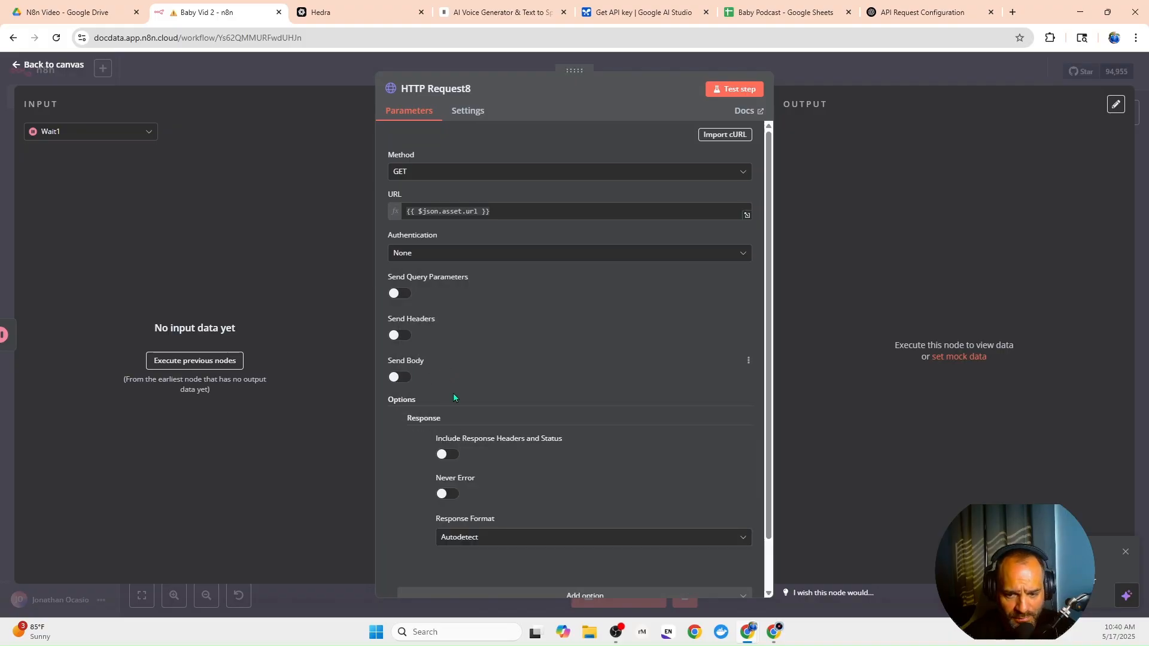
{"action": "scroll", "coordinate": [453, 393], "scroll_direction": "down", "scroll_amount": 1}
{"action": "left_click", "coordinate": [473, 481]}
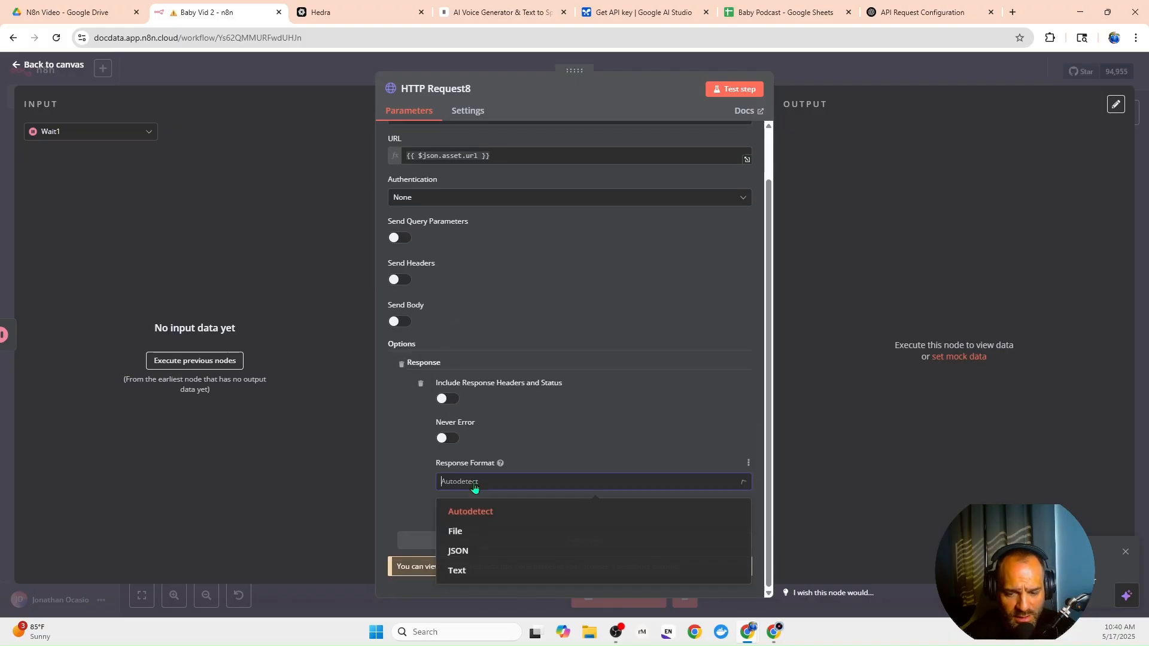
{"action": "left_click", "coordinate": [466, 534]}
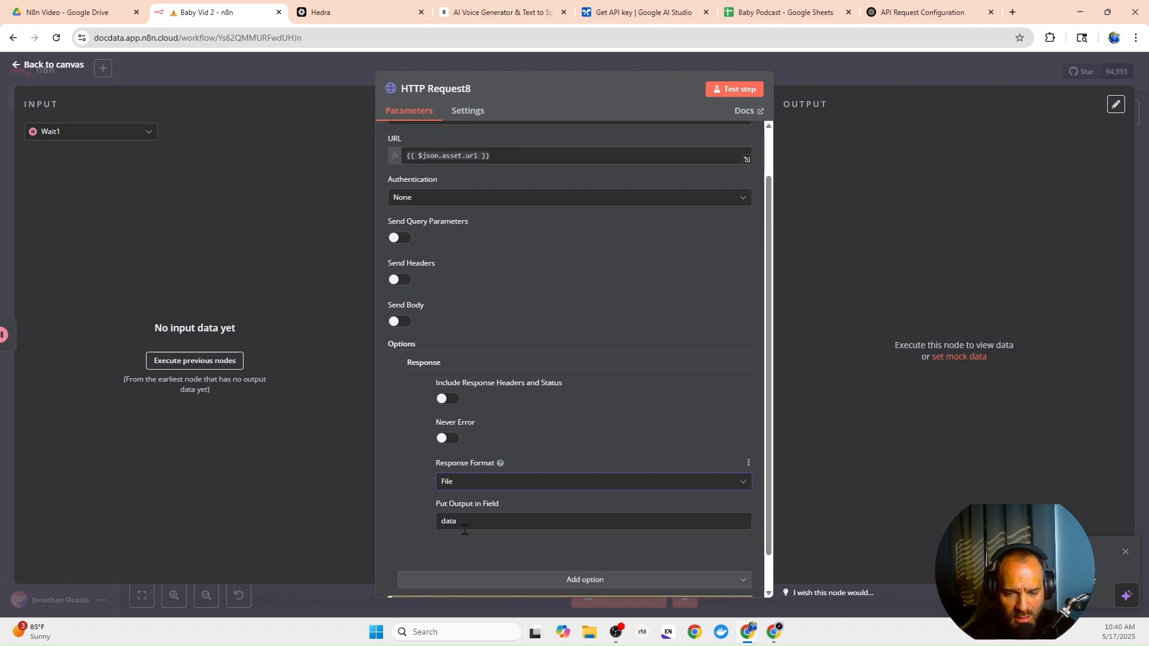
{"action": "scroll", "coordinate": [461, 493], "scroll_direction": "down", "scroll_amount": 1}
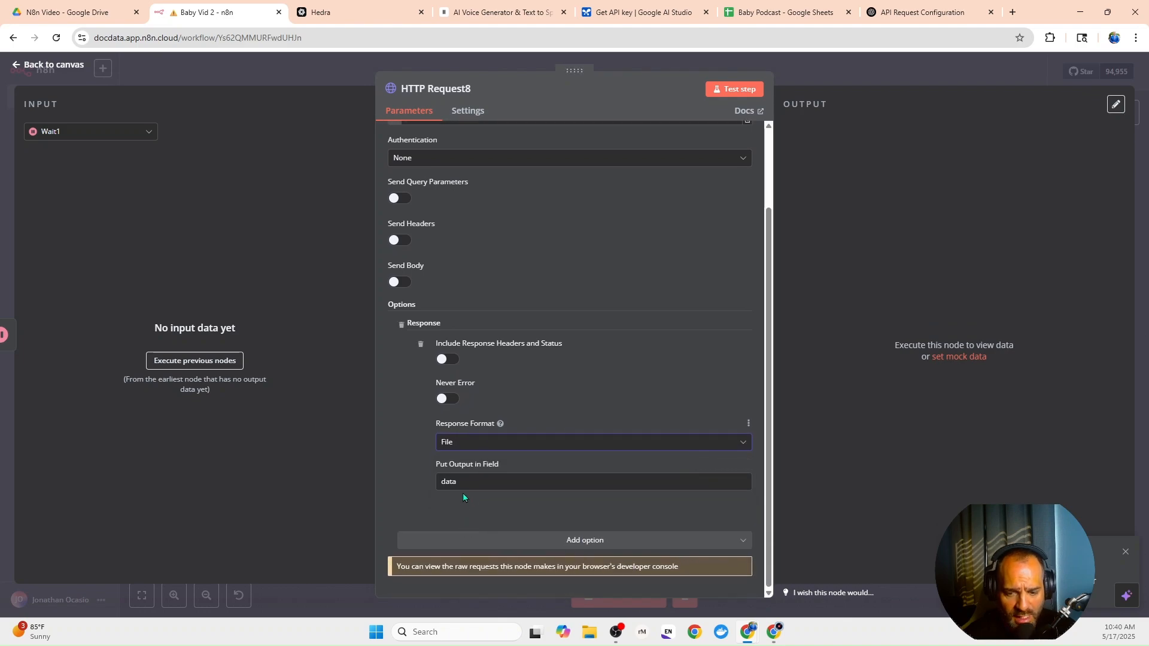
{"action": "left_click", "coordinate": [334, 62]}
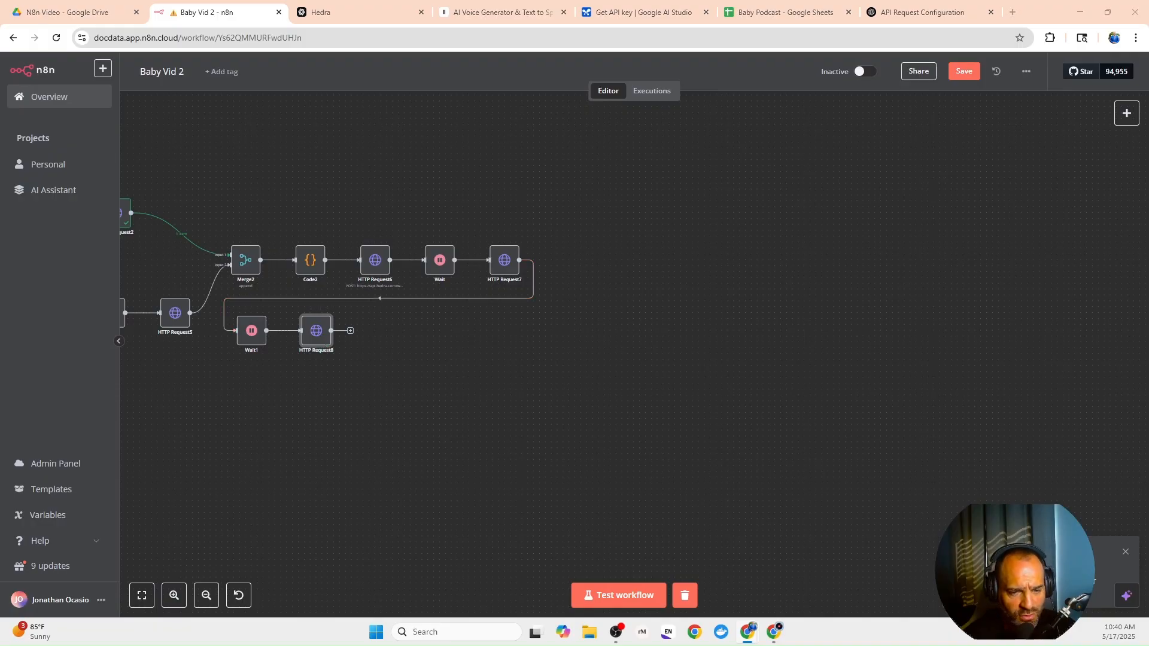
Add a Google Drive node with the Upload file action after HTTP Request8.
{"action": "left_click", "coordinate": [350, 330]}
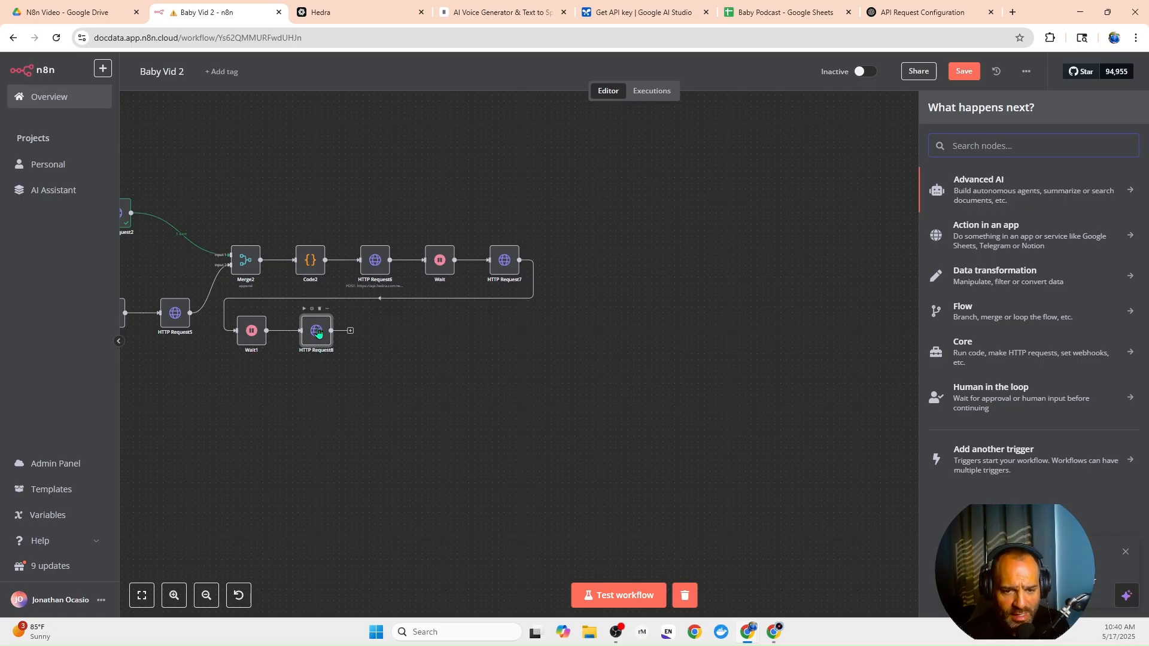
{"action": "type", "text": "dri"}
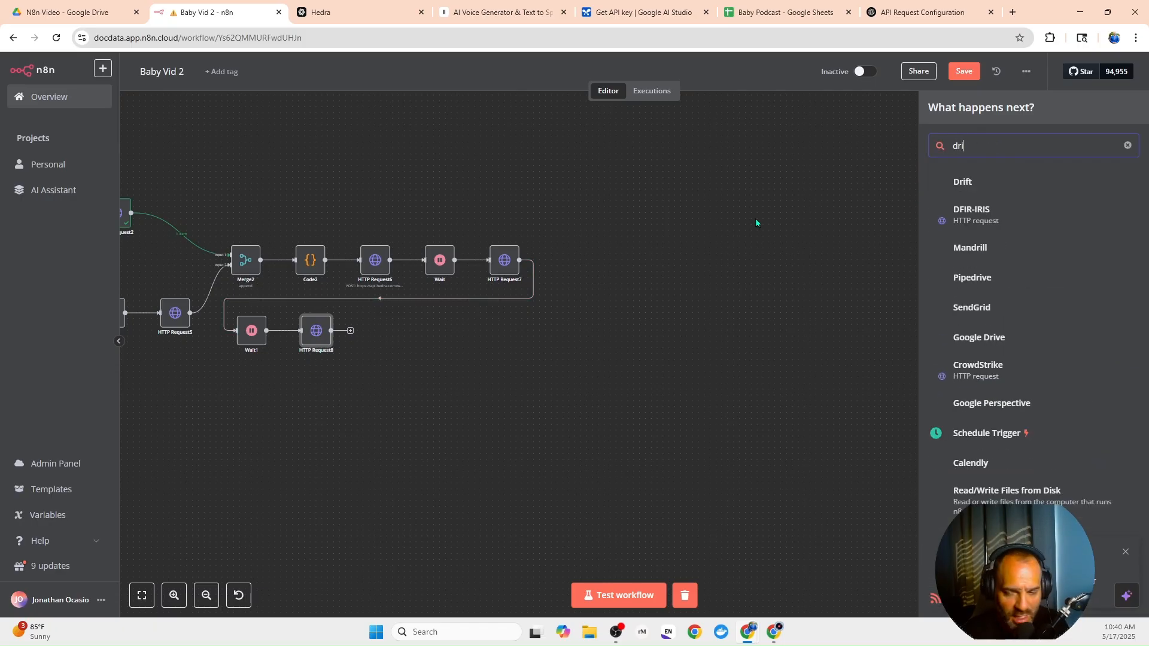
{"action": "type", "text": "ve"}
{"action": "left_click", "coordinate": [975, 219]}
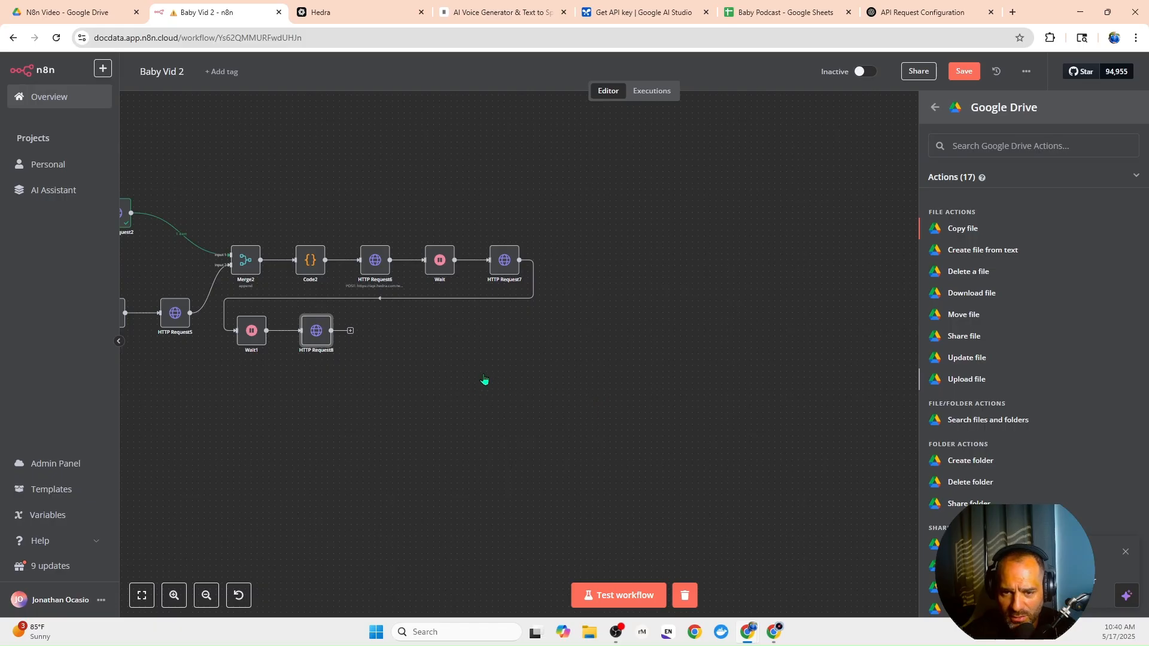
{"action": "left_click_drag", "start_coordinate": [484, 379], "coordinate": [490, 373]}
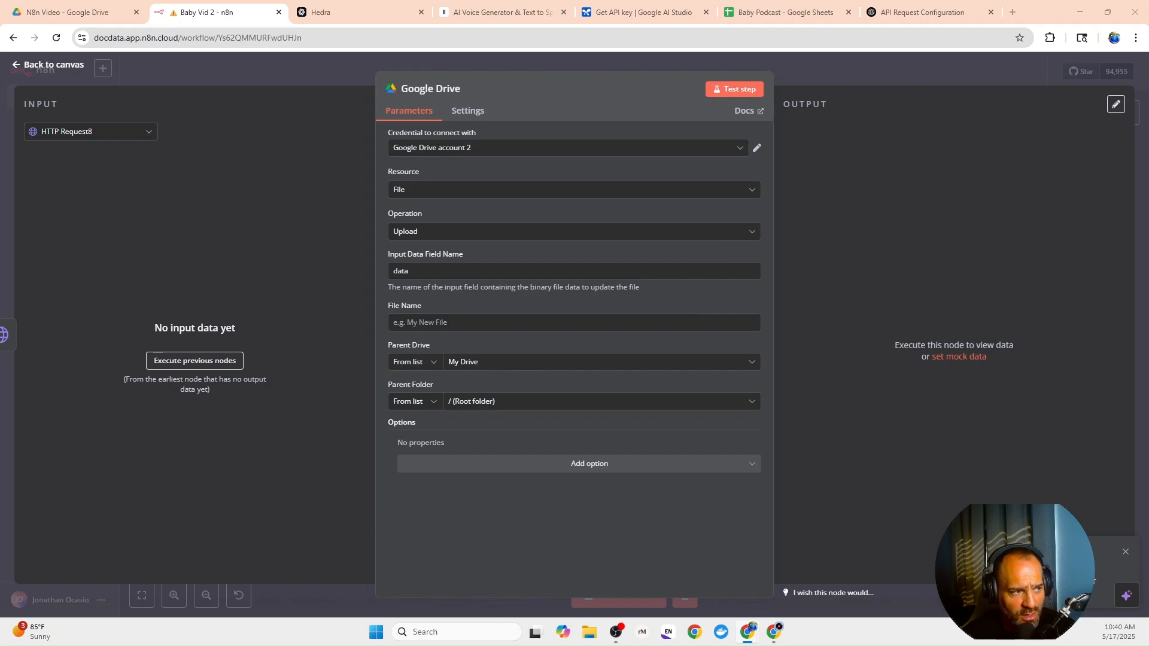
Set the Google Drive upload's parent folder to N8n Video and return to the canvas.
{"action": "left_click", "coordinate": [442, 319]}
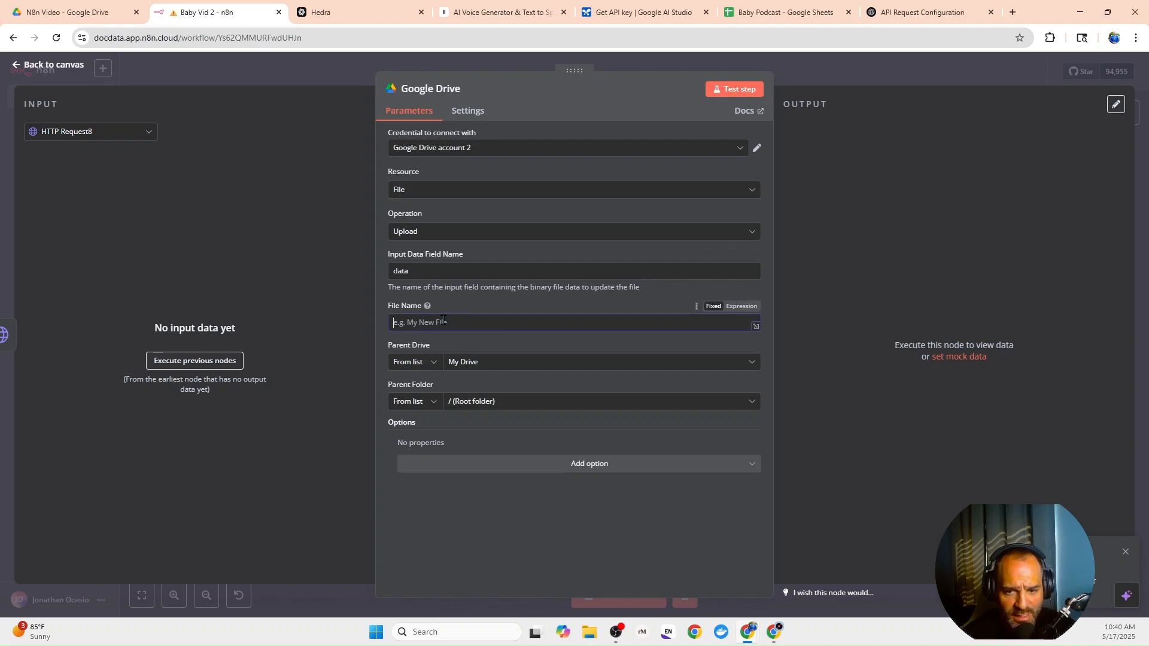
{"action": "left_click", "coordinate": [472, 402]}
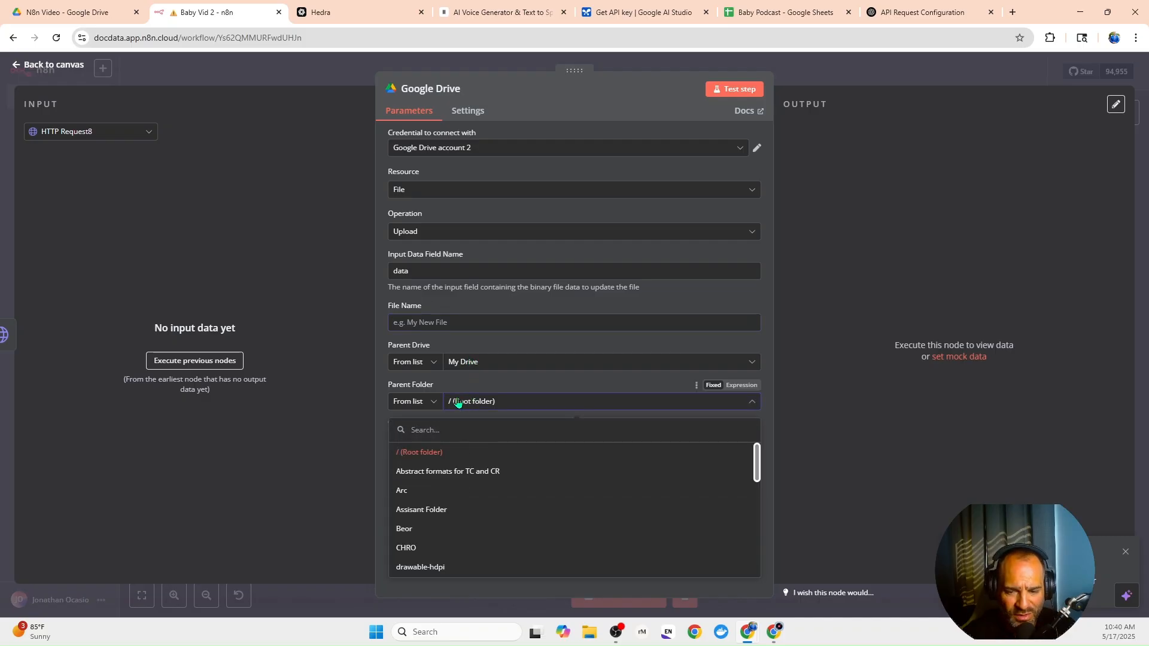
{"action": "scroll", "coordinate": [439, 503], "scroll_direction": "down", "scroll_amount": 5}
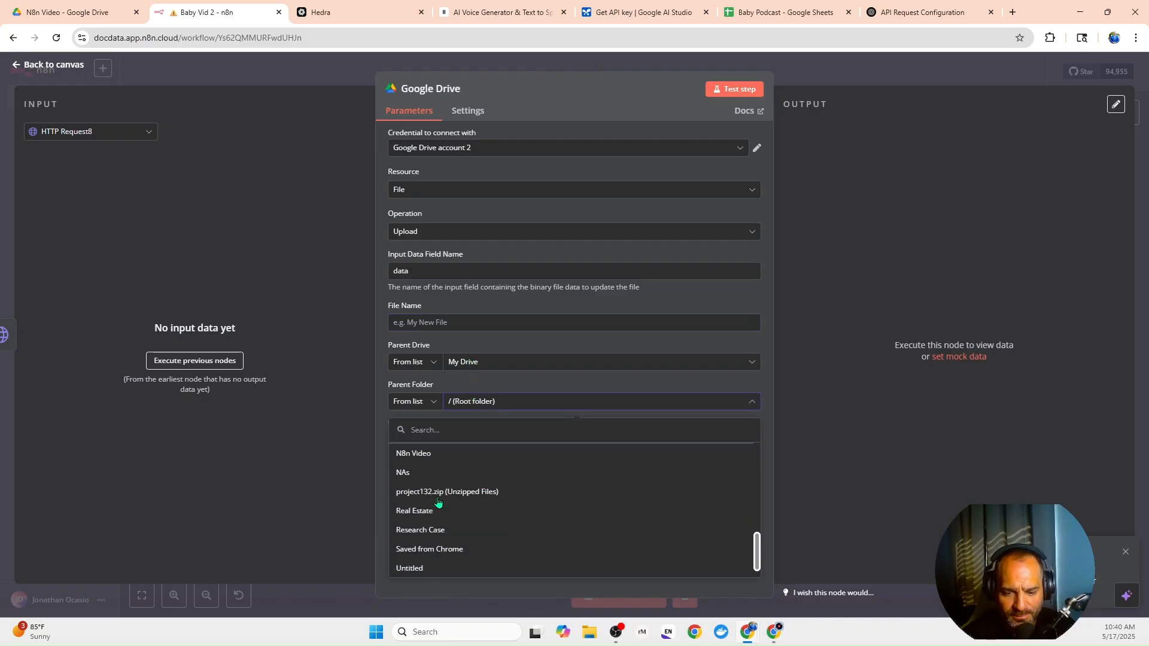
{"action": "scroll", "coordinate": [440, 503], "scroll_direction": "up", "scroll_amount": 2}
{"action": "scroll", "coordinate": [436, 544], "scroll_direction": "down", "scroll_amount": 2}
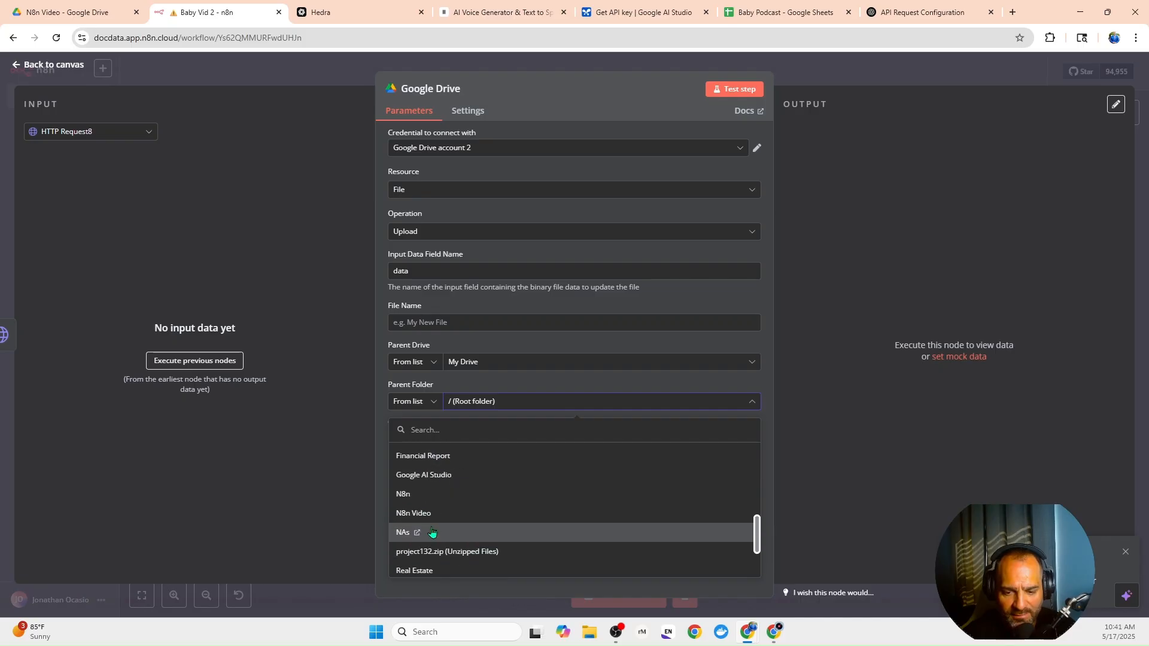
{"action": "left_click", "coordinate": [434, 515]}
{"action": "key", "text": "Escape"}
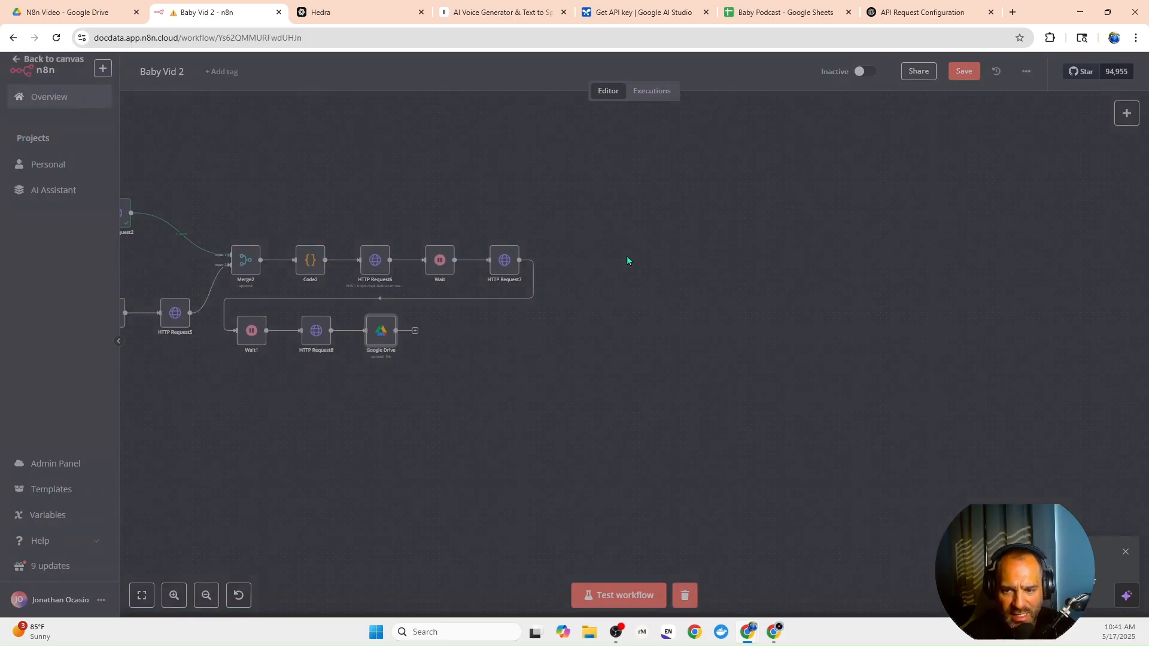
Add a second Google Drive node with the Download file action after the upload node.
{"action": "left_click", "coordinate": [416, 330]}
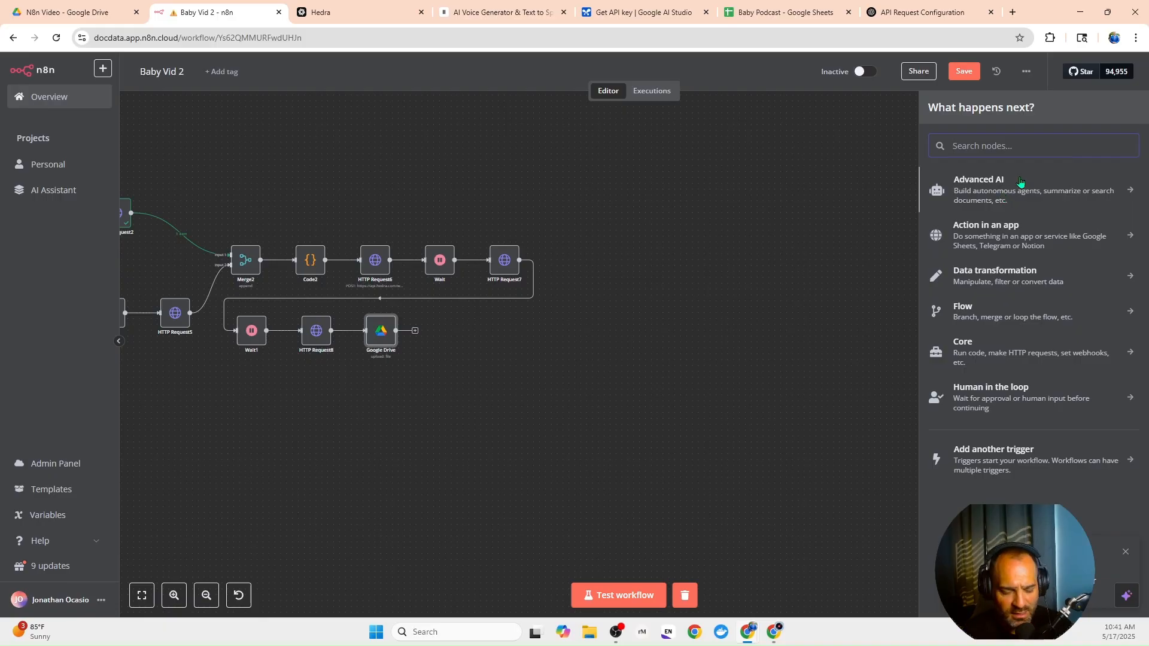
{"action": "type", "text": "gp"}
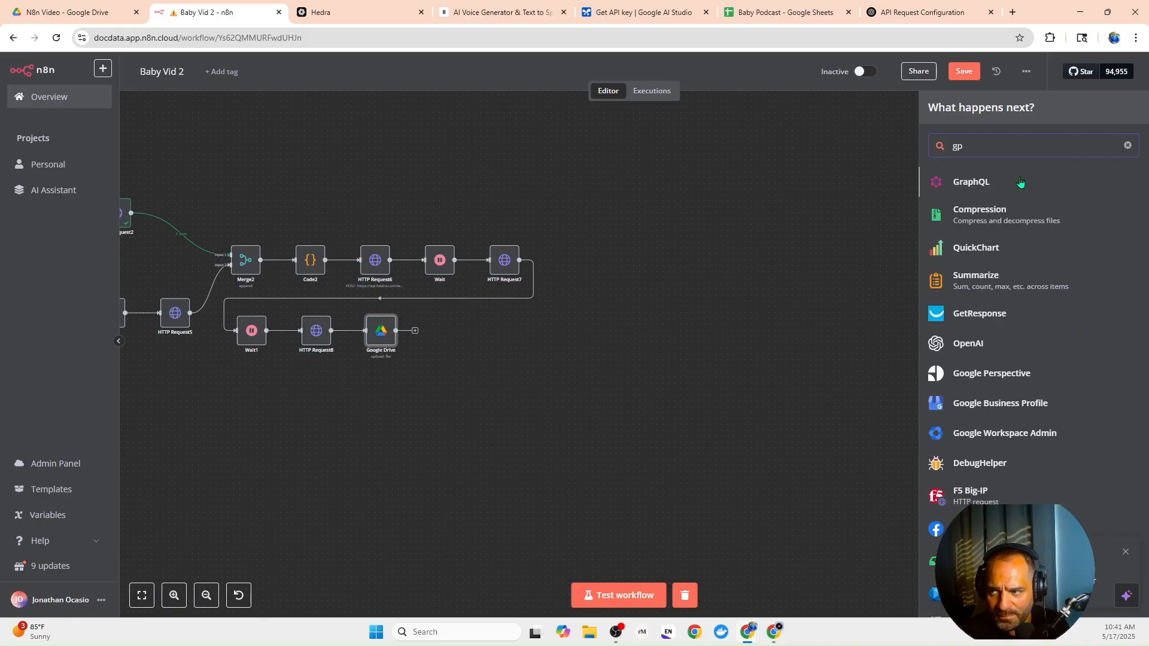
{"action": "key", "text": "BackSpace"}
{"action": "type", "text": "oogle"}
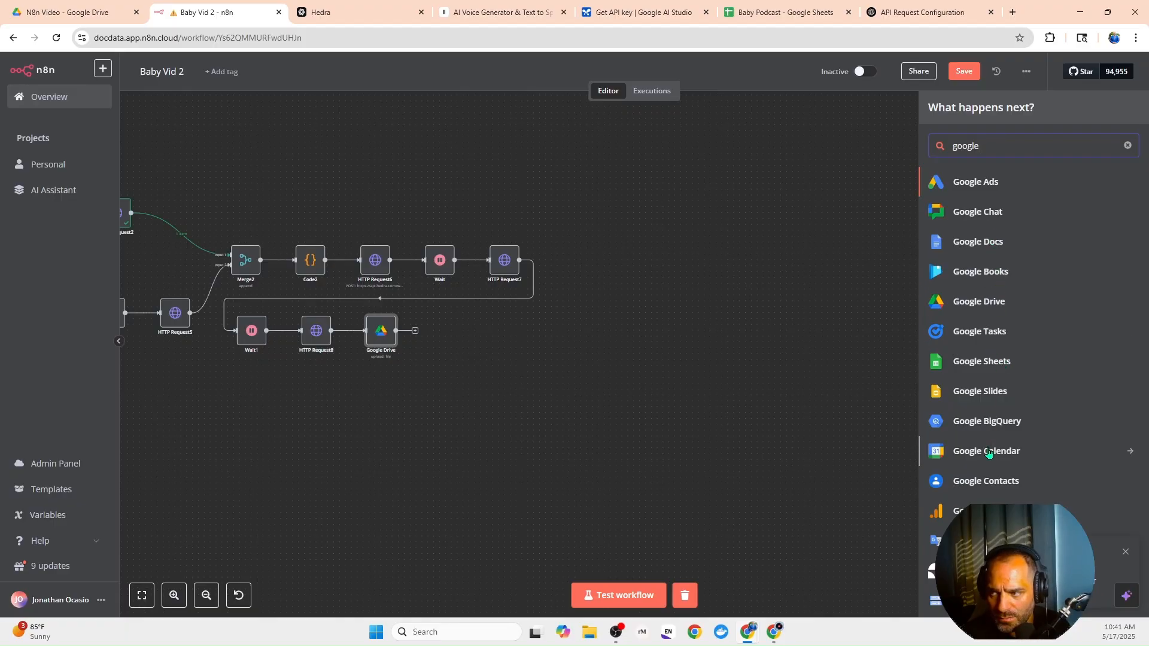
{"action": "left_click", "coordinate": [980, 303]}
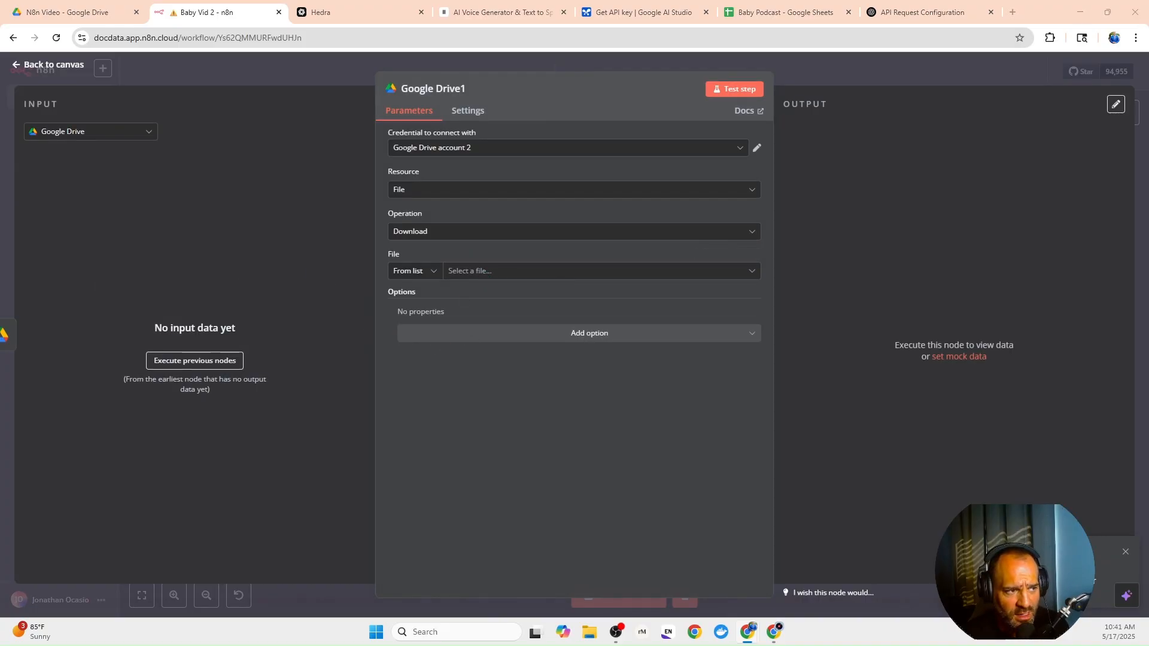
Identify Google Drive1's file by ID with the value {{ $json.id }} and return to the canvas.
{"action": "left_click", "coordinate": [435, 271]}
{"action": "left_click", "coordinate": [410, 342]}
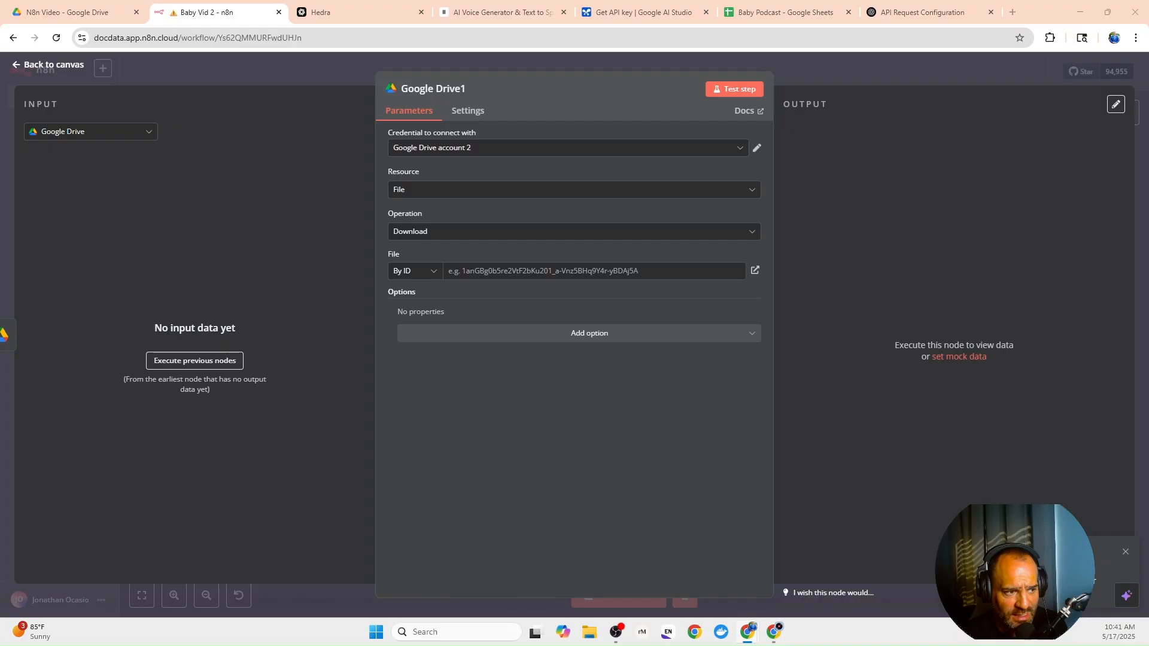
{"action": "left_click", "coordinate": [491, 272]}
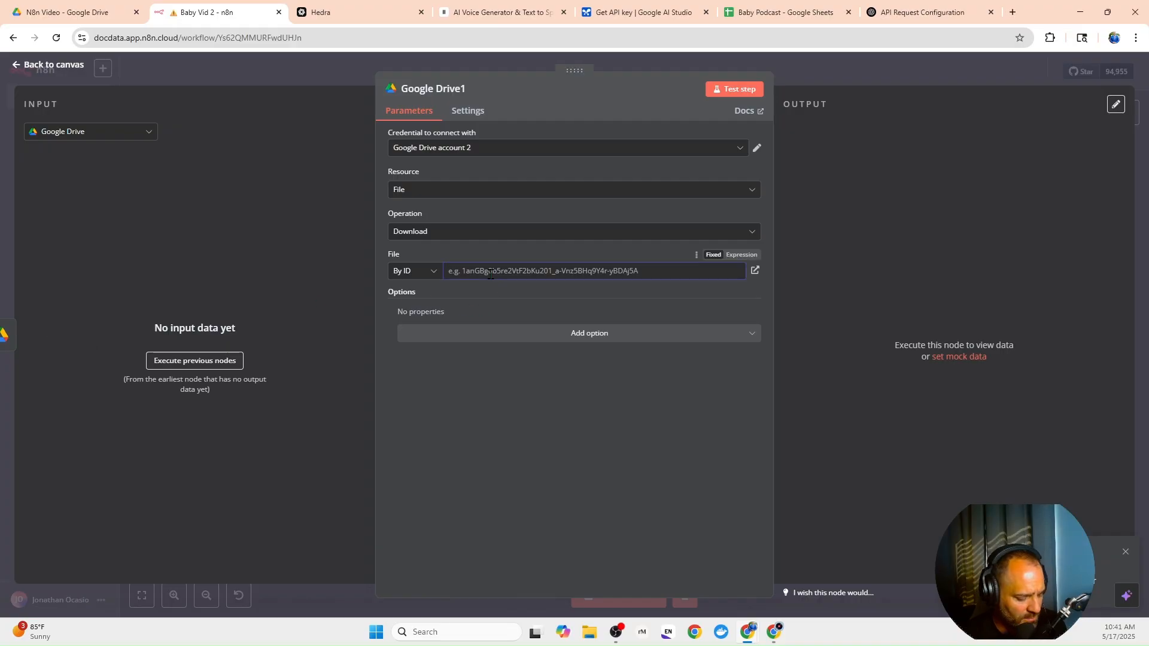
{"action": "type", "text": "{{ $json.id }}"}
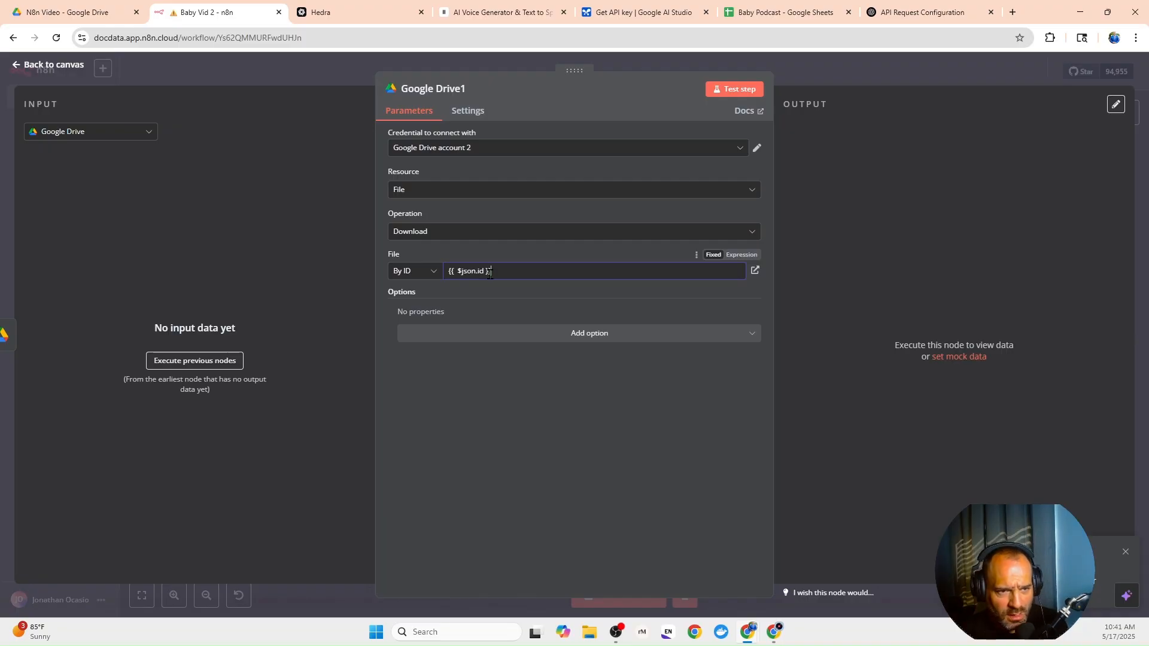
{"action": "left_click", "coordinate": [345, 78]}
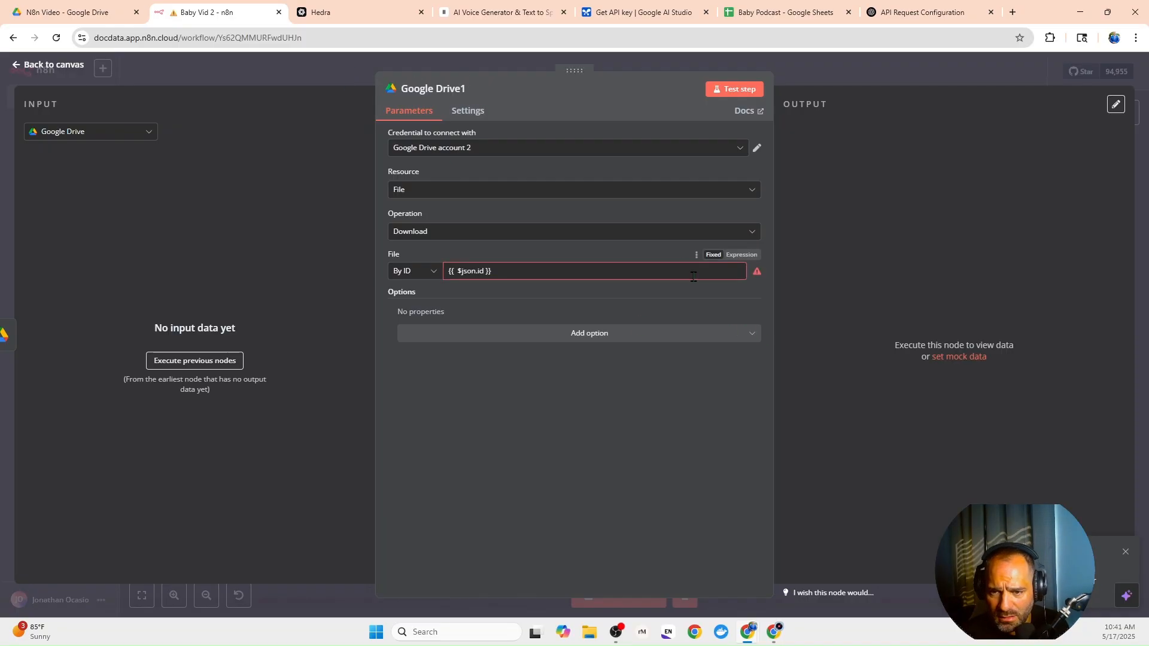
{"action": "left_click", "coordinate": [840, 80]}
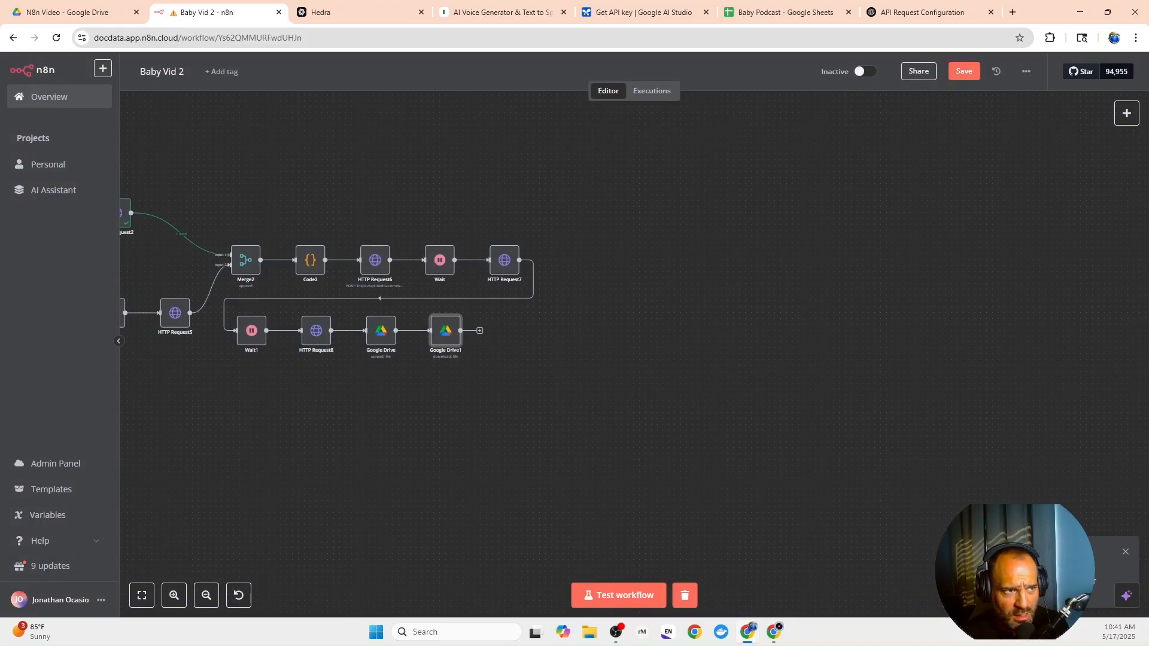
Add a Google Sheets node with the Append or update row in sheet action after Google Drive1.
{"action": "left_click", "coordinate": [478, 330]}
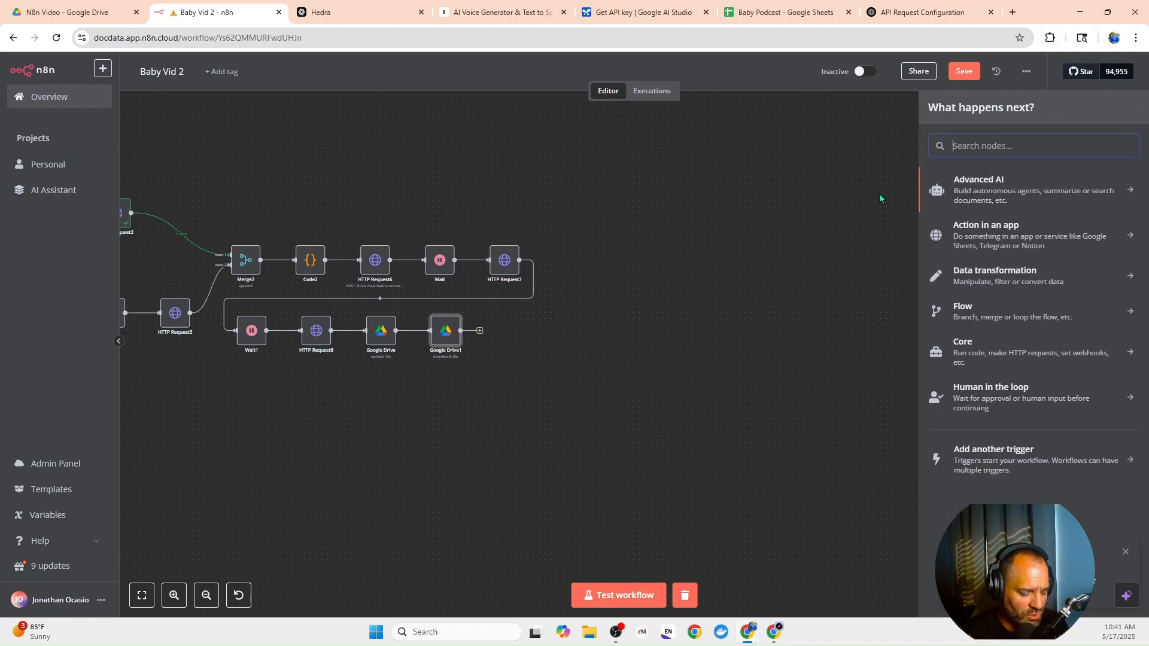
{"action": "type", "text": "google"}
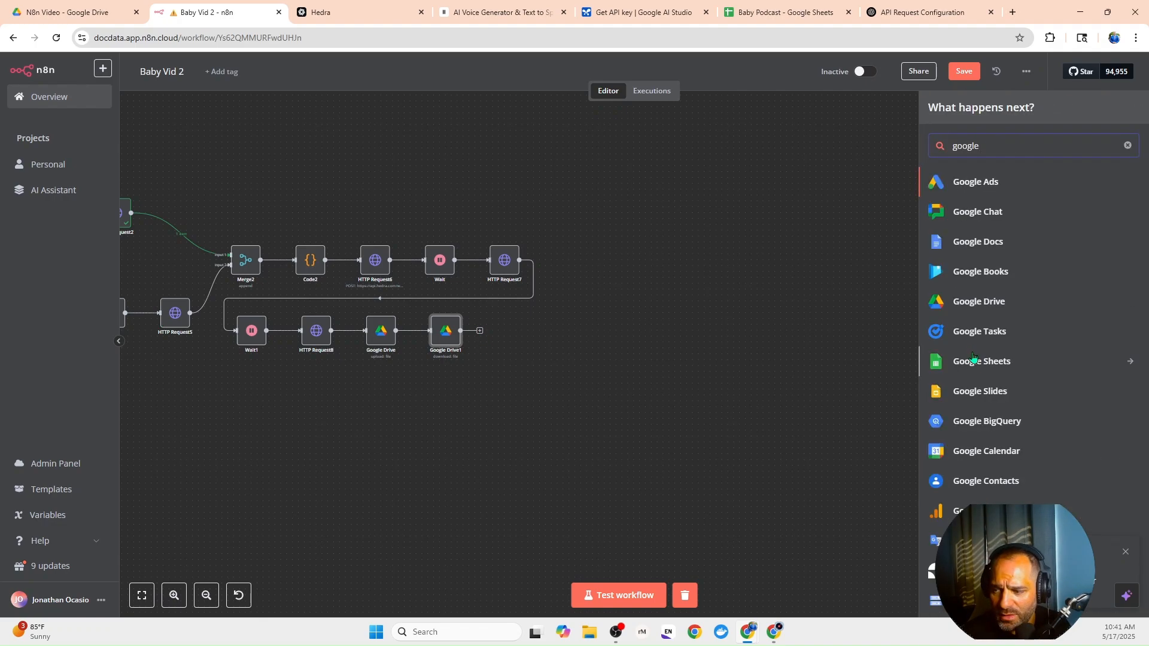
{"action": "left_click", "coordinate": [974, 358]}
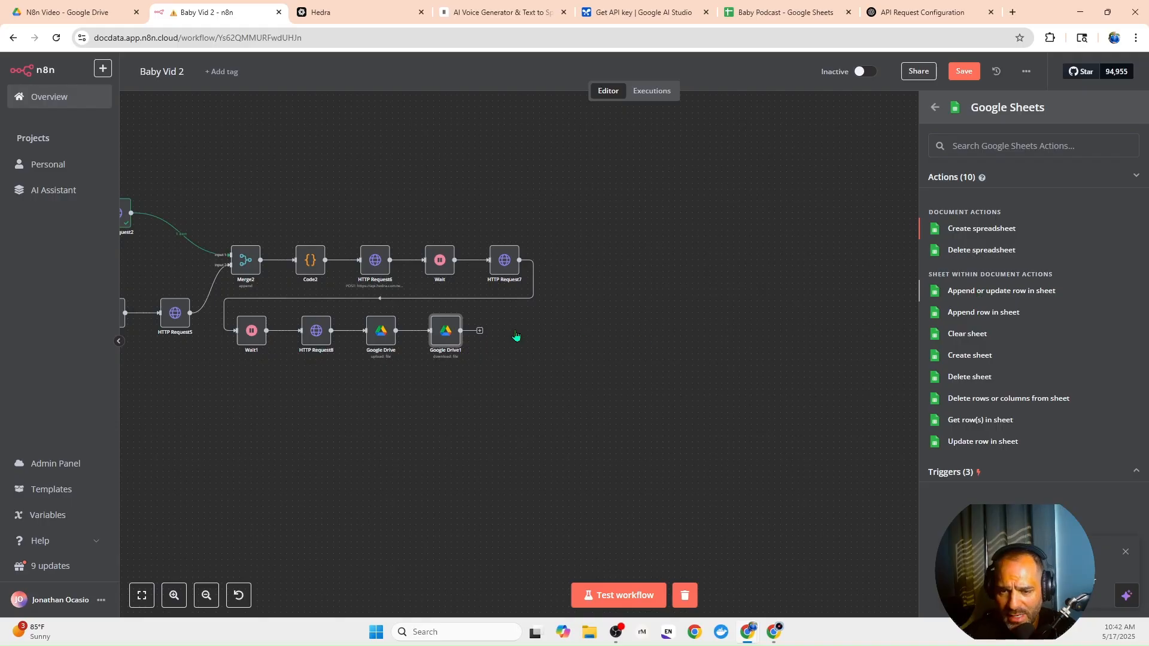
{"action": "key", "text": "Return"}
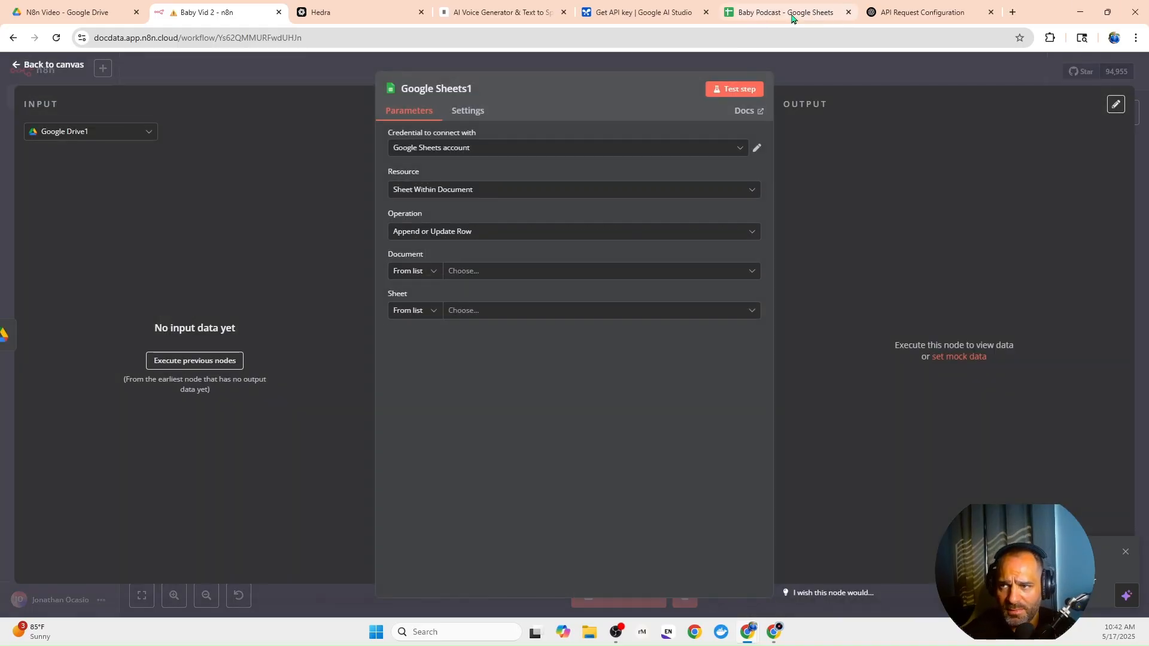
Check the Baby Podcast spreadsheet in Google Sheets, and in n8n point Google Sheets1 at the Baby Podcast document's Sheet1.
{"action": "left_click", "coordinate": [786, 13]}
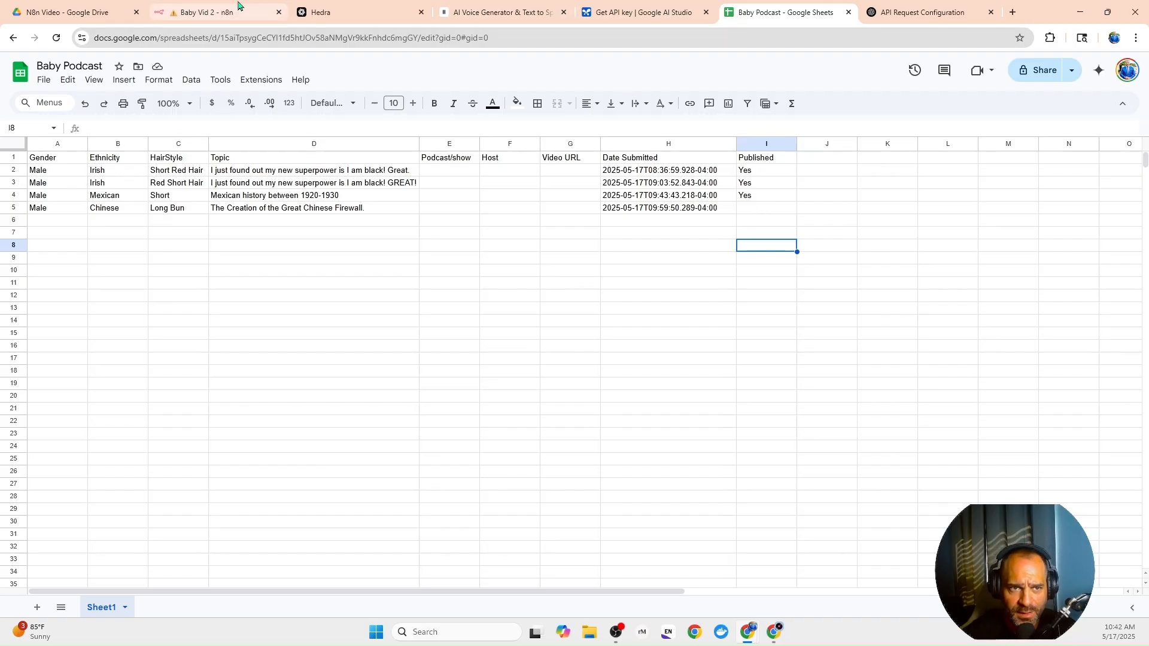
{"action": "left_click", "coordinate": [254, 15]}
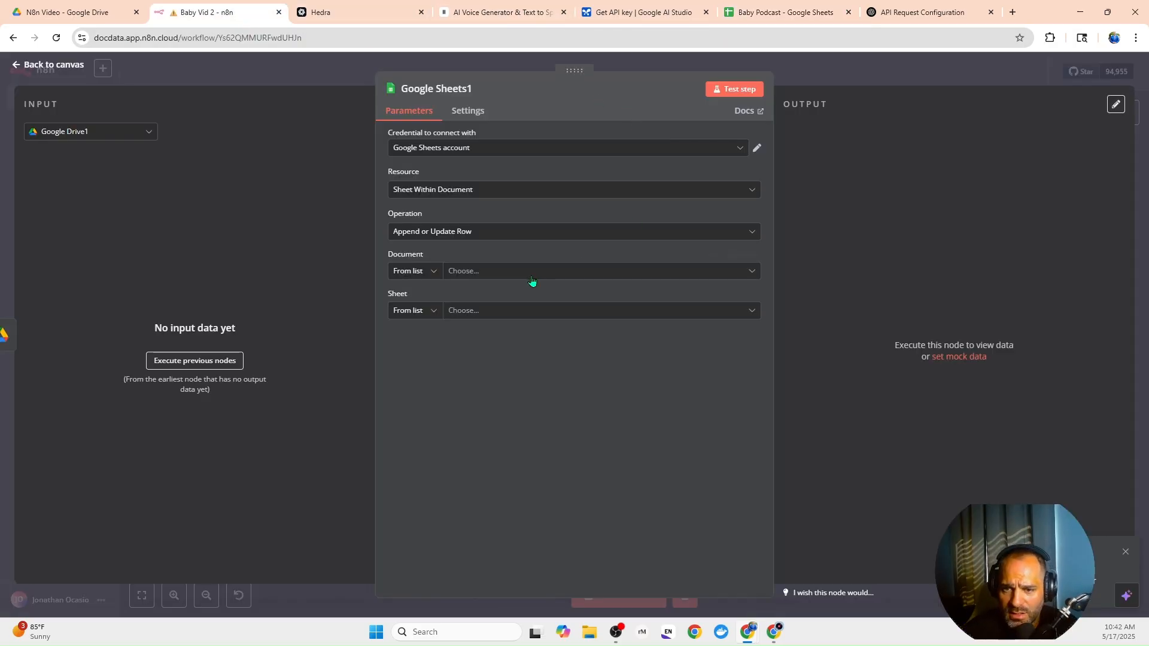
{"action": "left_click", "coordinate": [482, 277]}
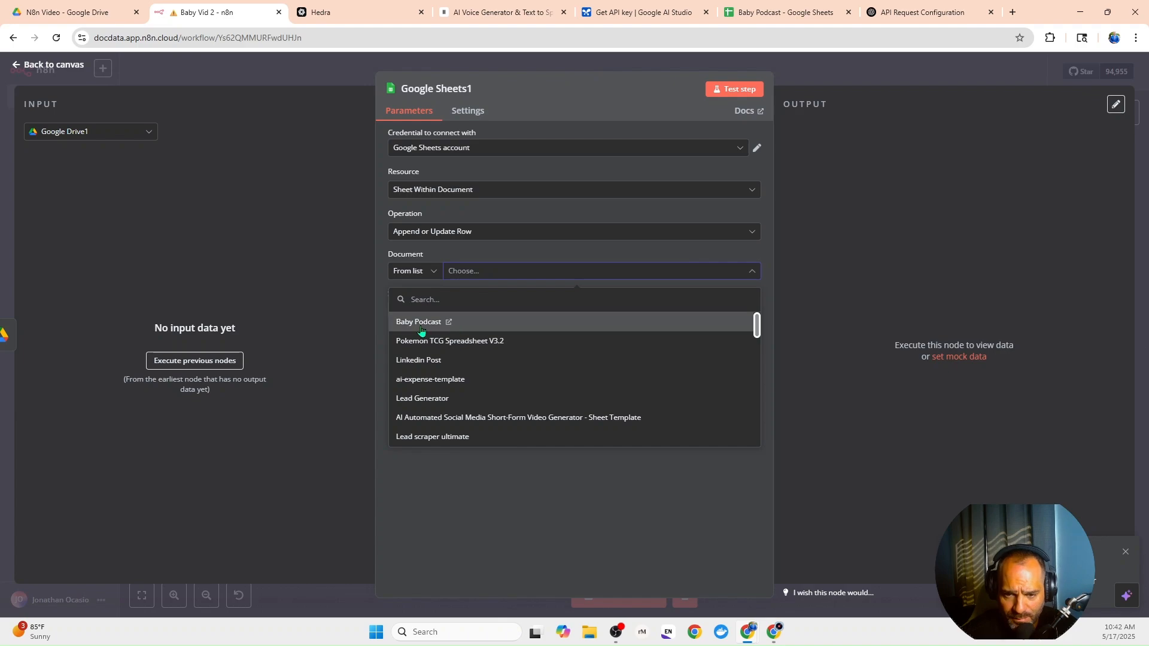
{"action": "left_click", "coordinate": [443, 321]}
{"action": "left_click", "coordinate": [455, 313]}
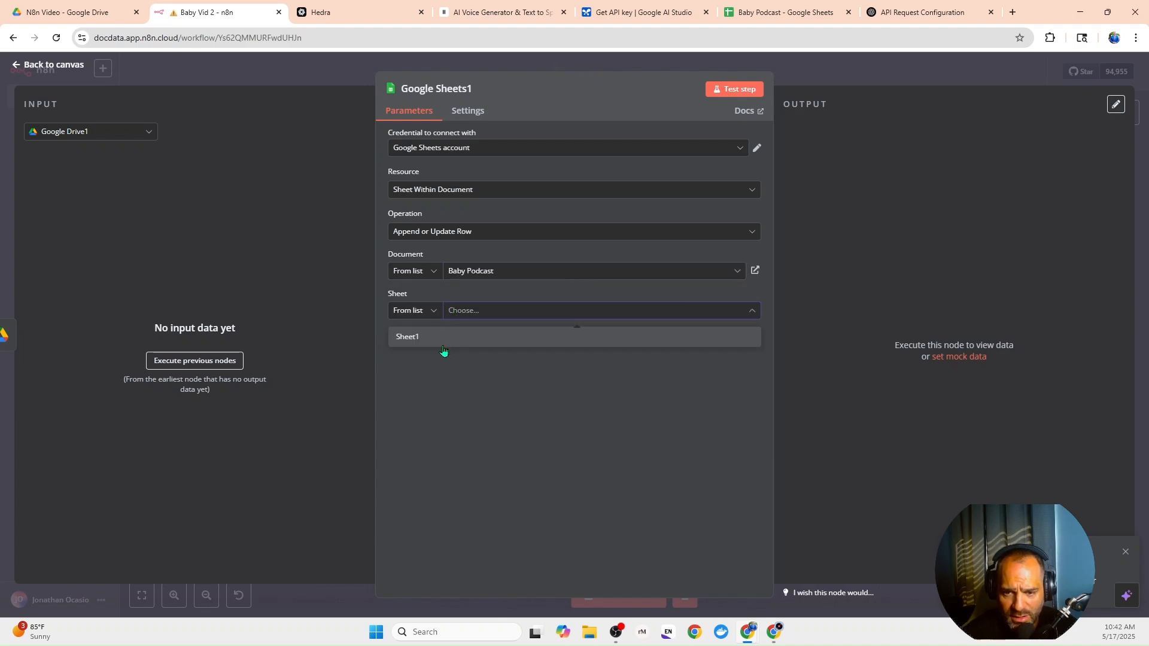
{"action": "left_click", "coordinate": [448, 337]}
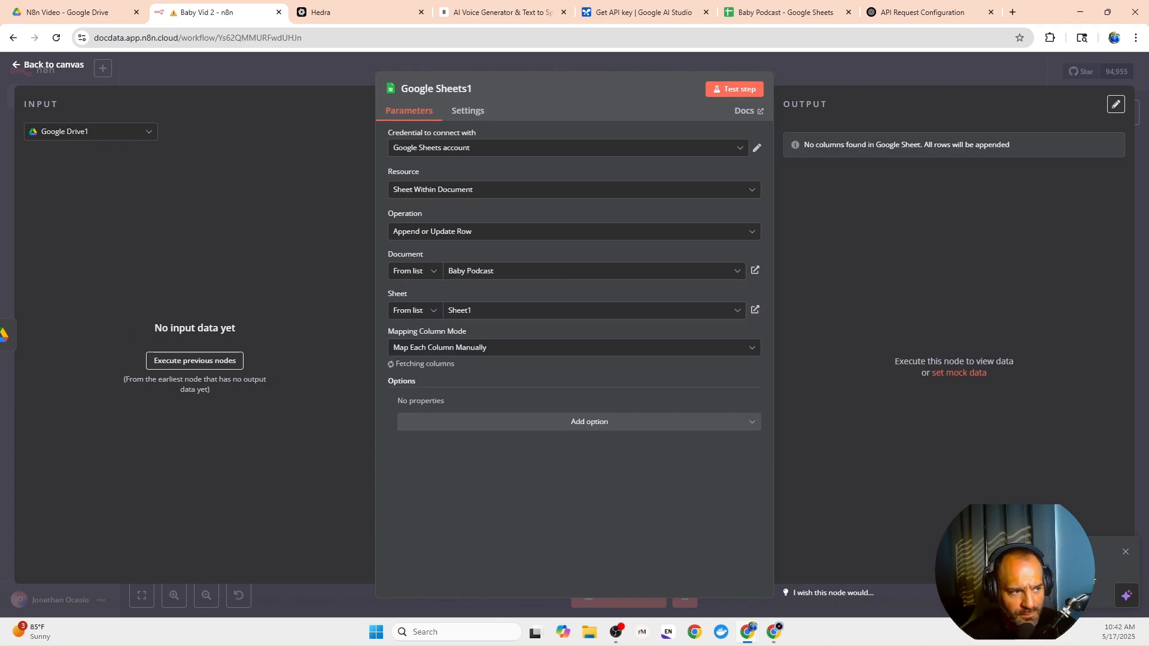
Set Google Sheets1 to map each column manually and match rows on the Topic column.
{"action": "left_click", "coordinate": [434, 348]}
{"action": "left_click", "coordinate": [463, 366]}
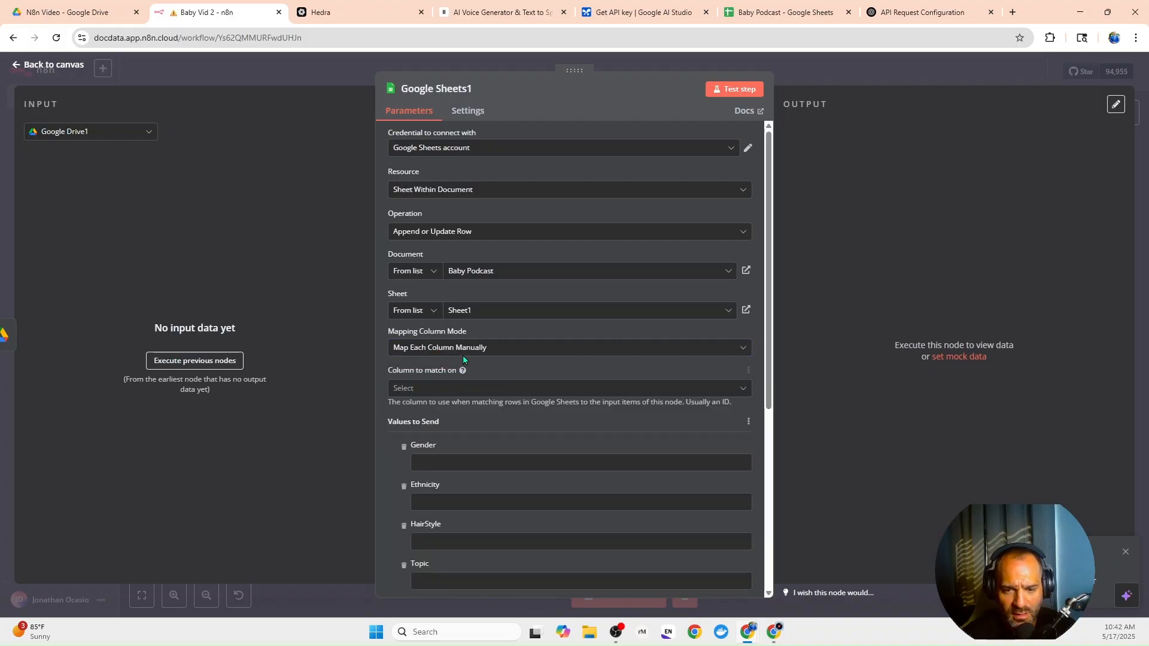
{"action": "left_click", "coordinate": [453, 389]}
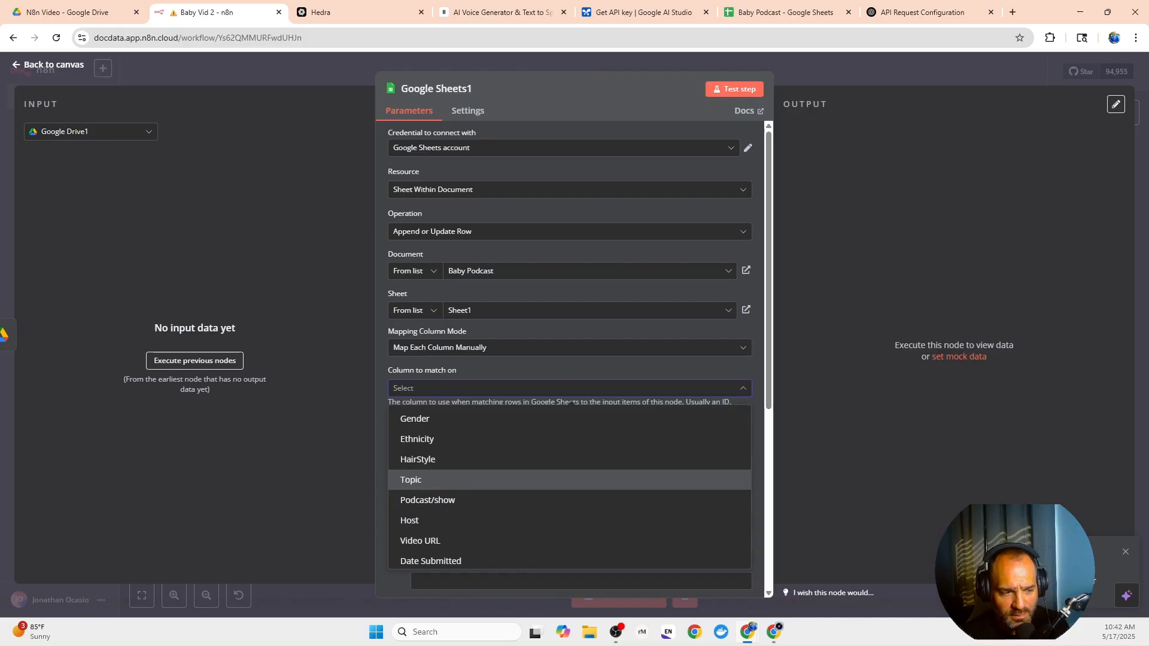
{"action": "left_click", "coordinate": [419, 479]}
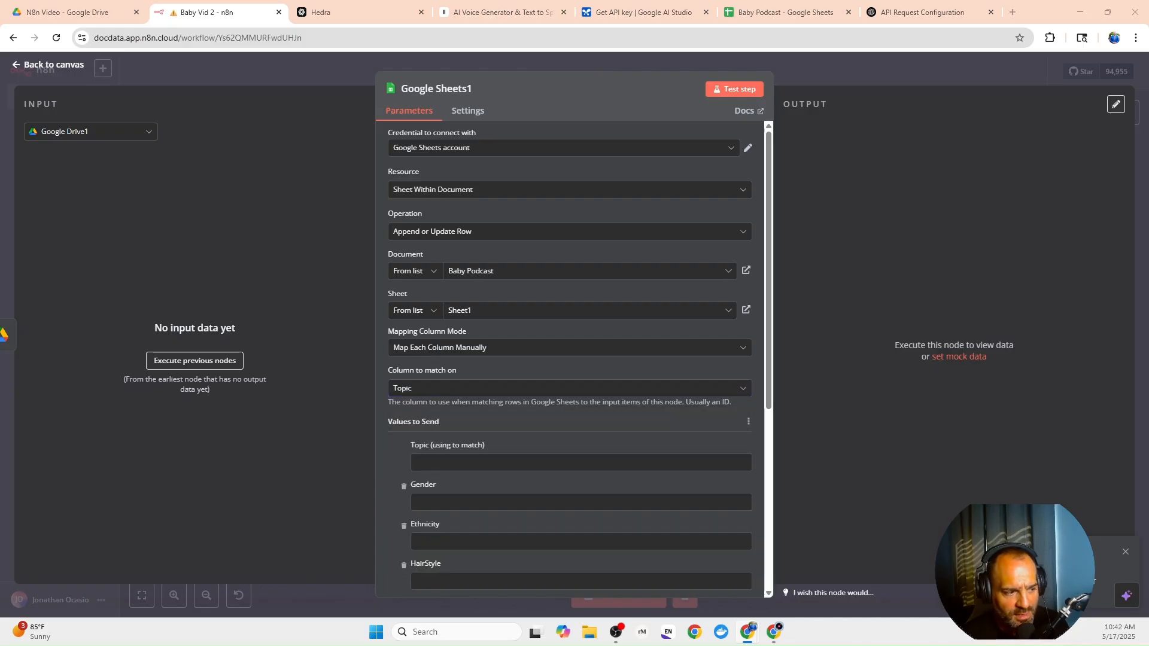
Set the Published value to send to Yes, and check the Published column of the Baby Podcast spreadsheet in Google Sheets.
{"action": "scroll", "coordinate": [443, 491], "scroll_direction": "down", "scroll_amount": 5}
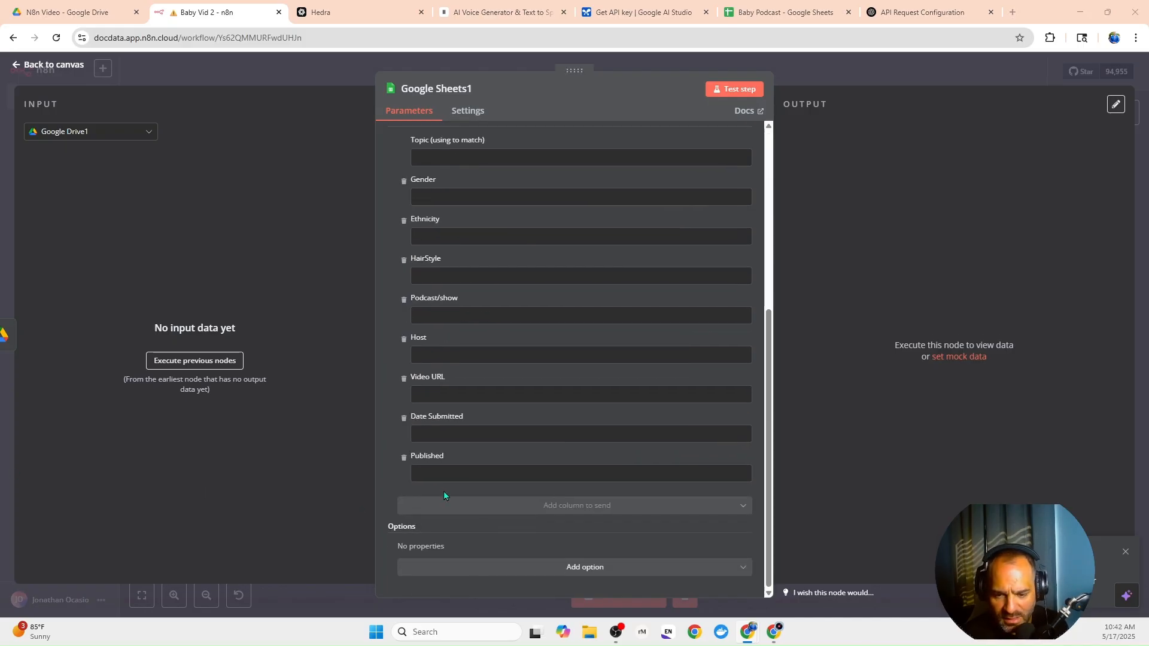
{"action": "left_click", "coordinate": [441, 475]}
{"action": "type", "text": "Yes"}
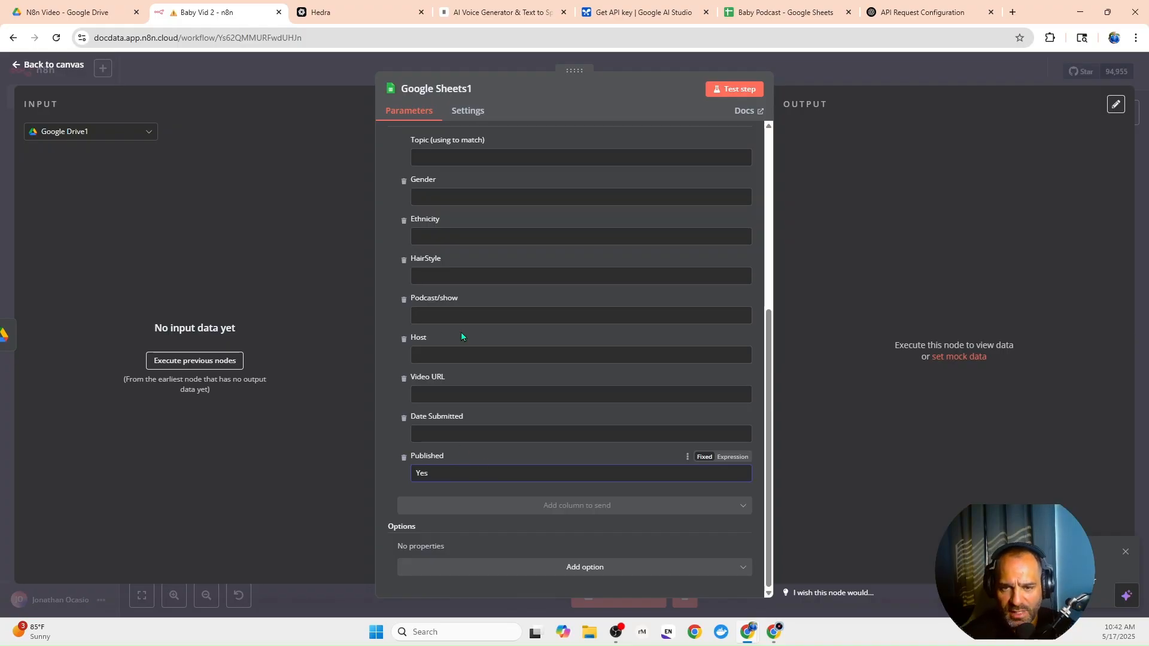
{"action": "scroll", "coordinate": [461, 336], "scroll_direction": "up", "scroll_amount": 3}
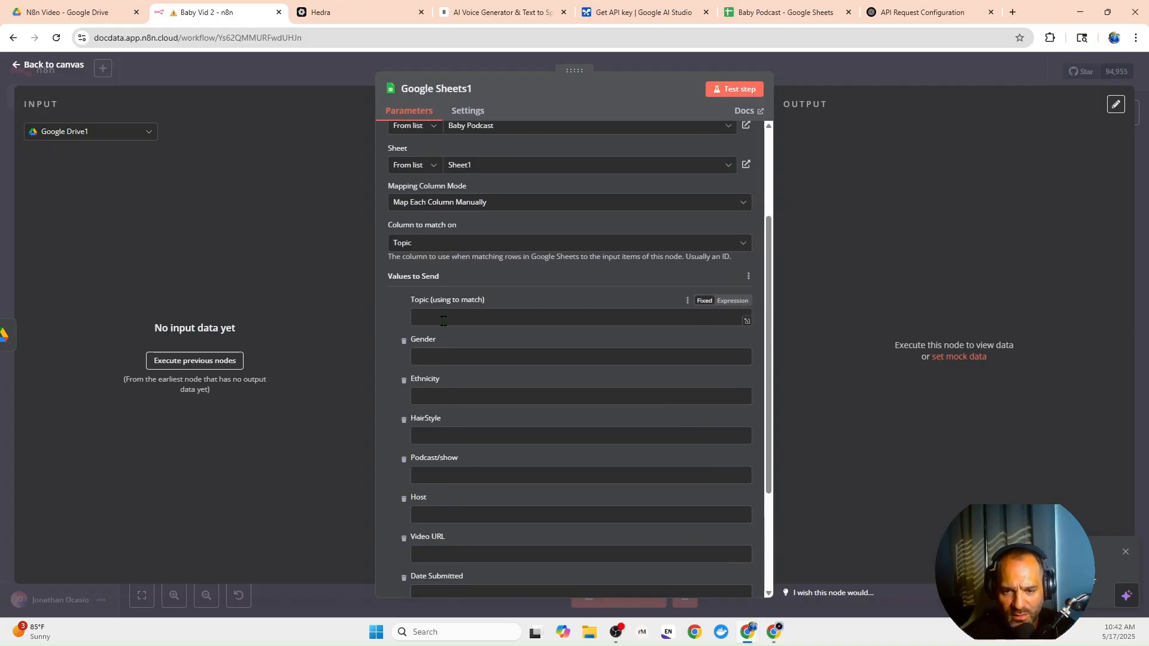
{"action": "scroll", "coordinate": [443, 331], "scroll_direction": "down", "scroll_amount": 3}
{"action": "left_click", "coordinate": [813, 14]}
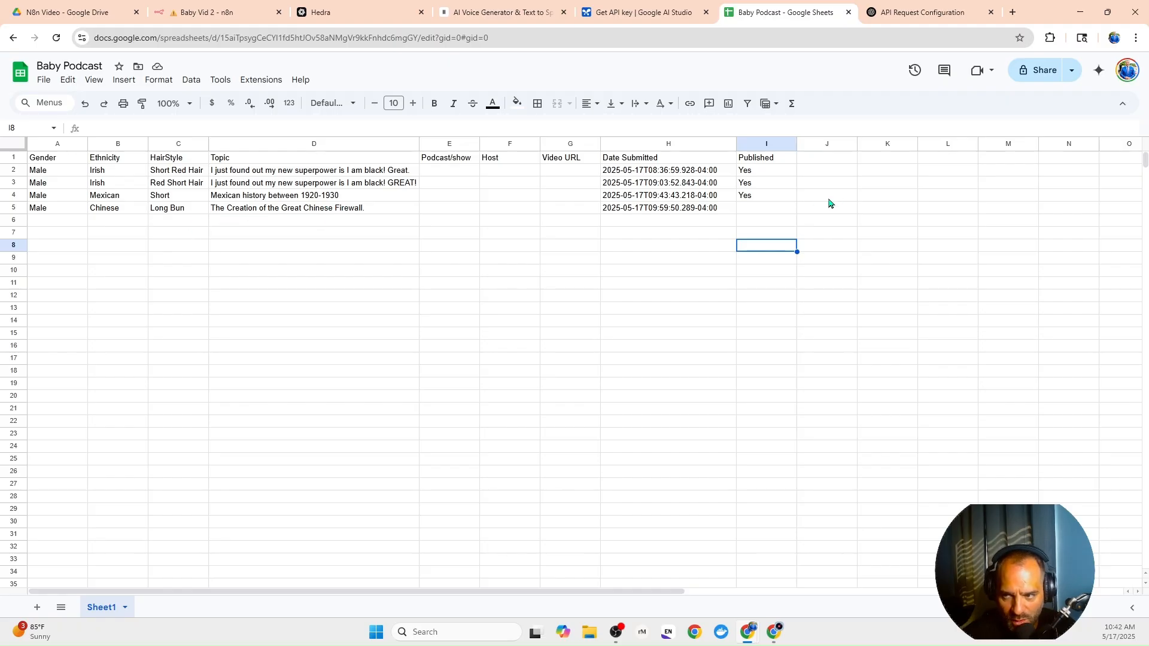
Start a test run of the Baby copy 2 workflow in n8n and begin the Baby Podcast Generator form at its Gender field.
{"action": "left_click", "coordinate": [206, 12]}
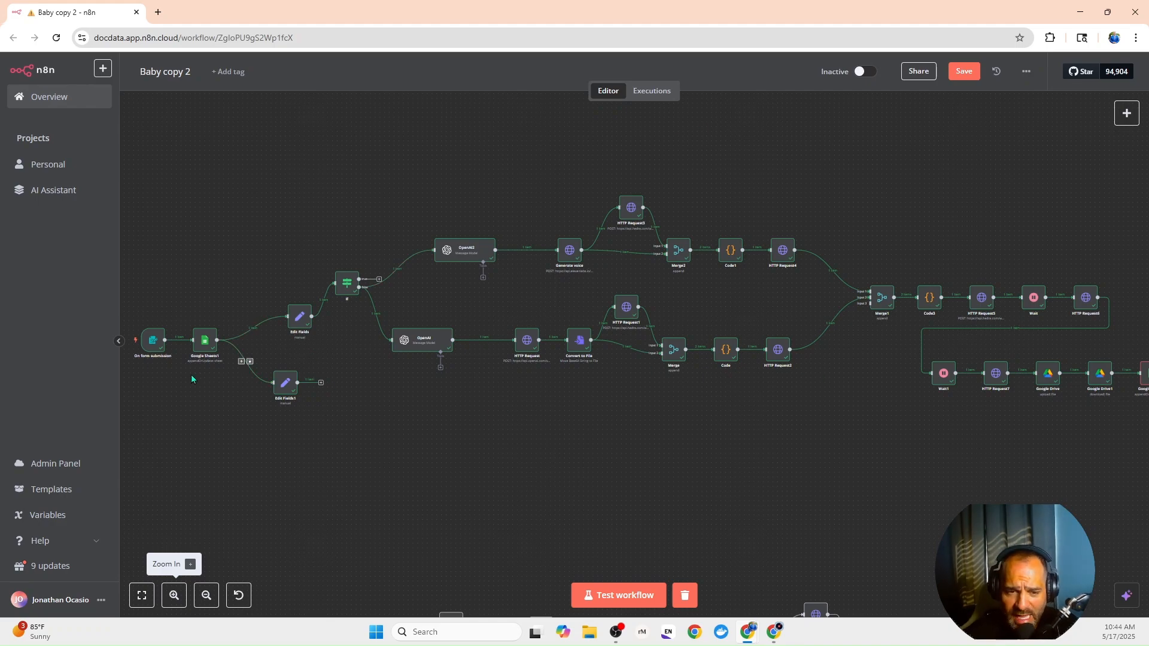
{"action": "left_click", "coordinate": [621, 595]}
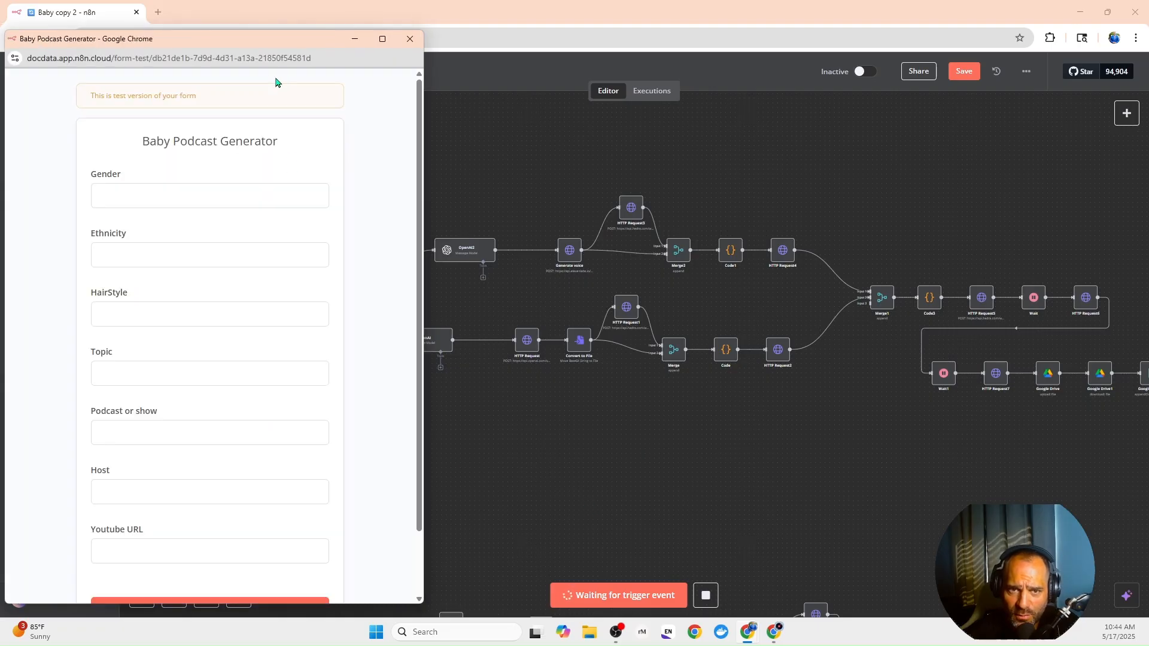
{"action": "left_click", "coordinate": [185, 190]}
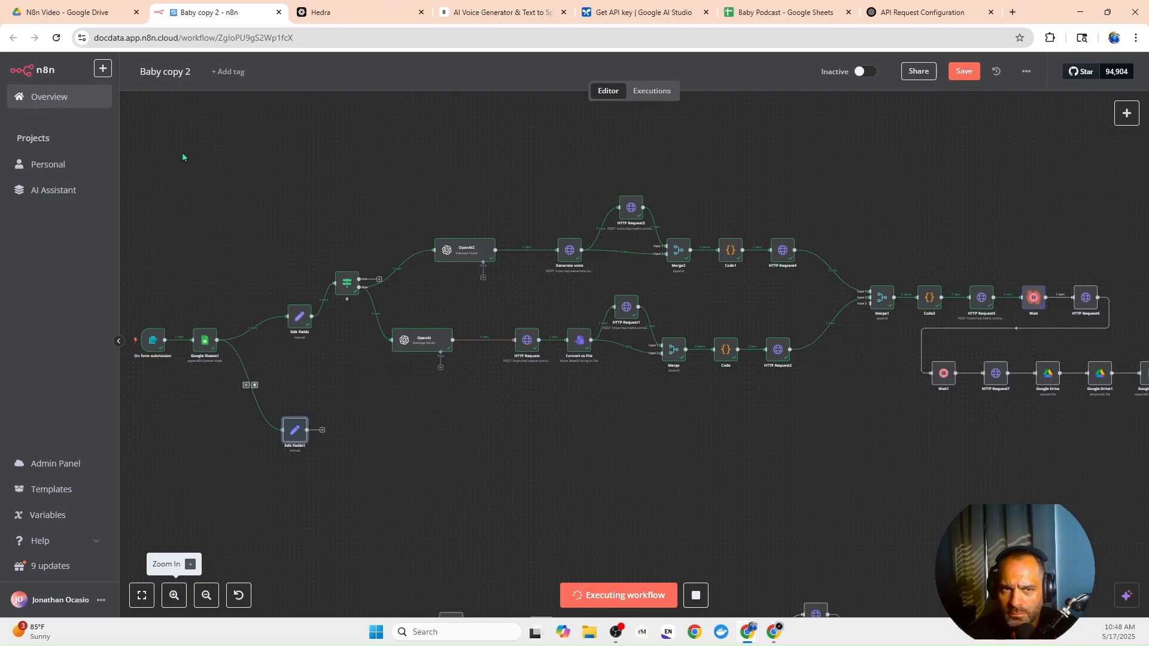
Preview the 50f6e7d1 baby video in Google Drive's N8n Video folder, close it and return to the running workflow in n8n.
{"action": "left_click", "coordinate": [112, 16]}
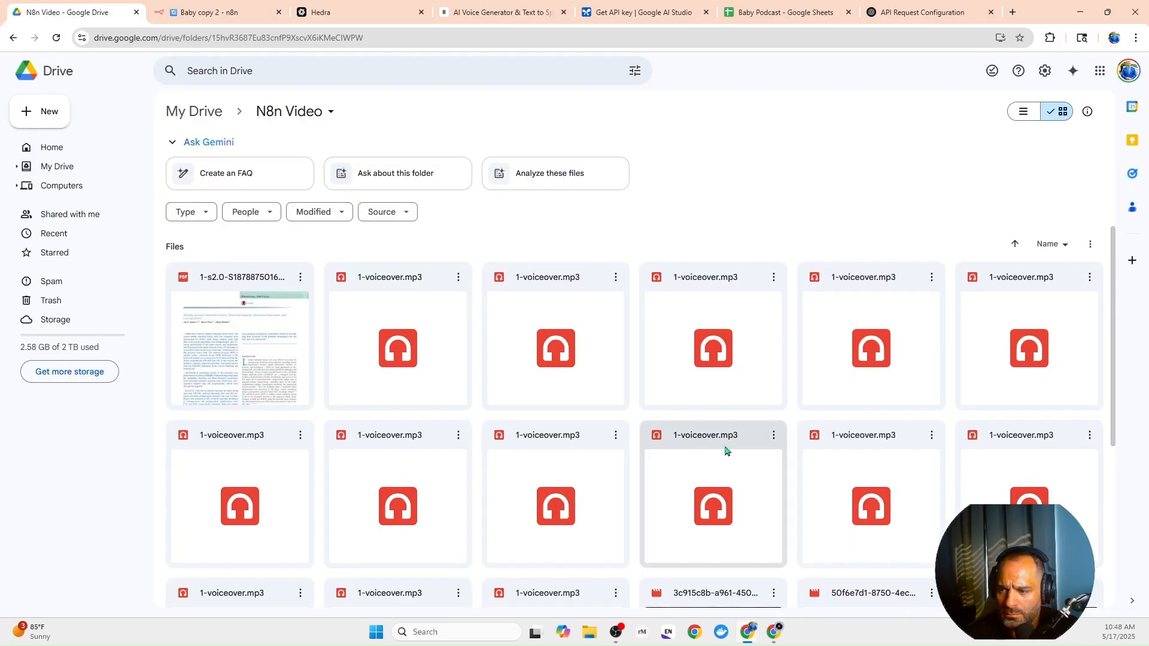
{"action": "scroll", "coordinate": [745, 431], "scroll_direction": "down", "scroll_amount": 5}
{"action": "double_click", "coordinate": [838, 412]}
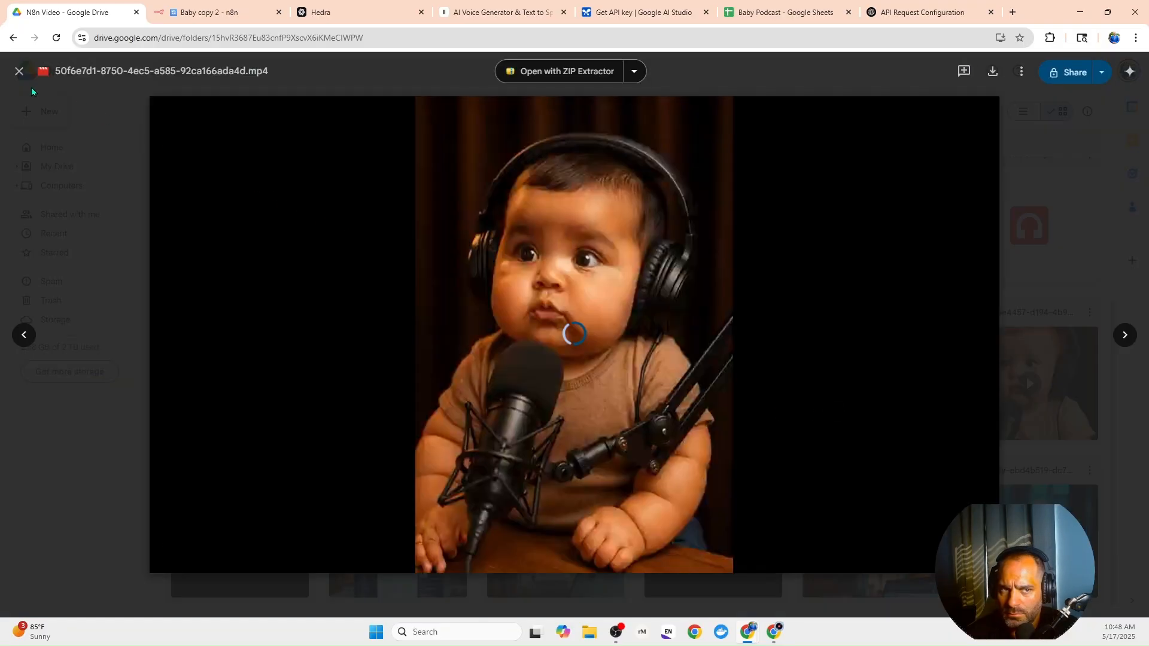
{"action": "left_click", "coordinate": [19, 73]}
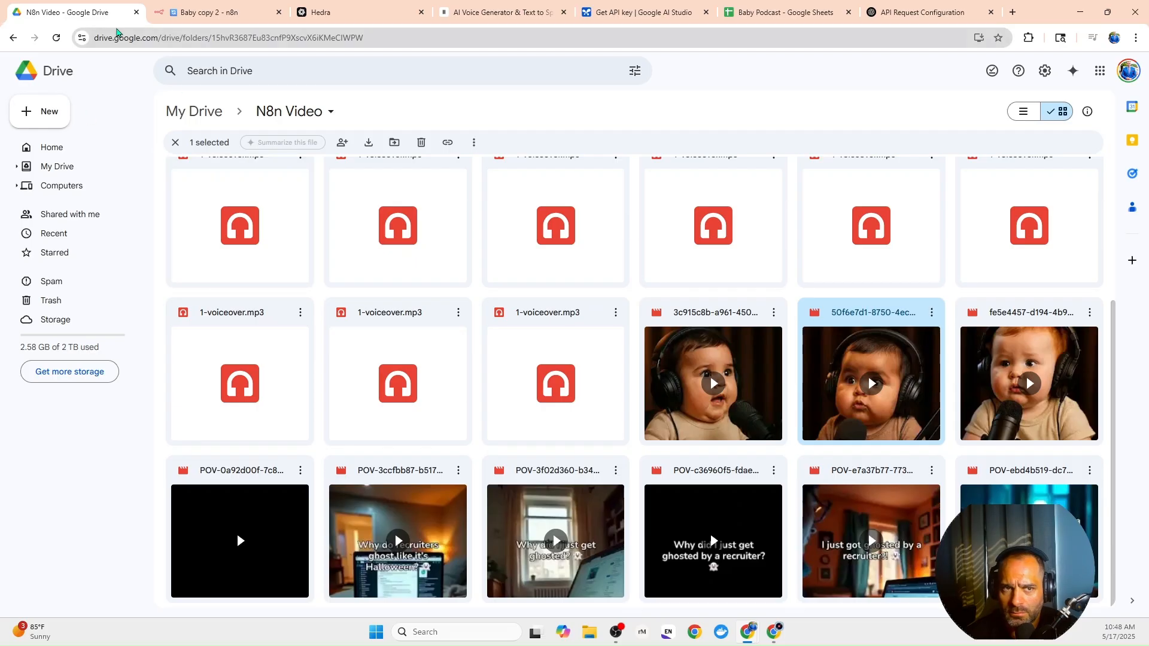
{"action": "left_click", "coordinate": [195, 13]}
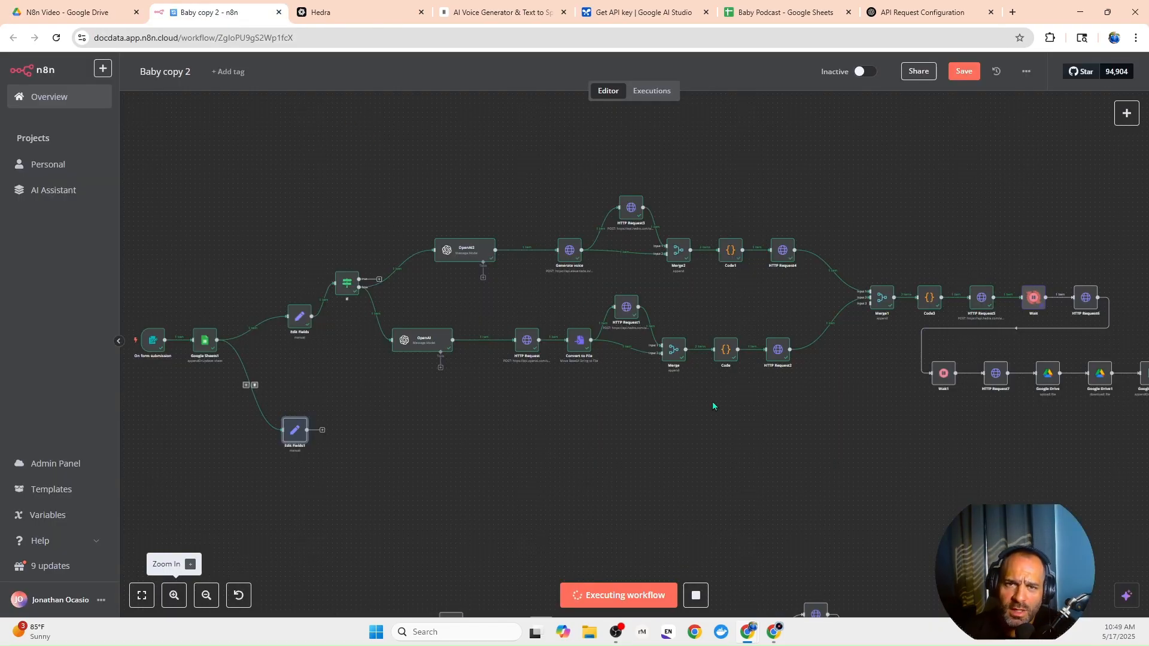